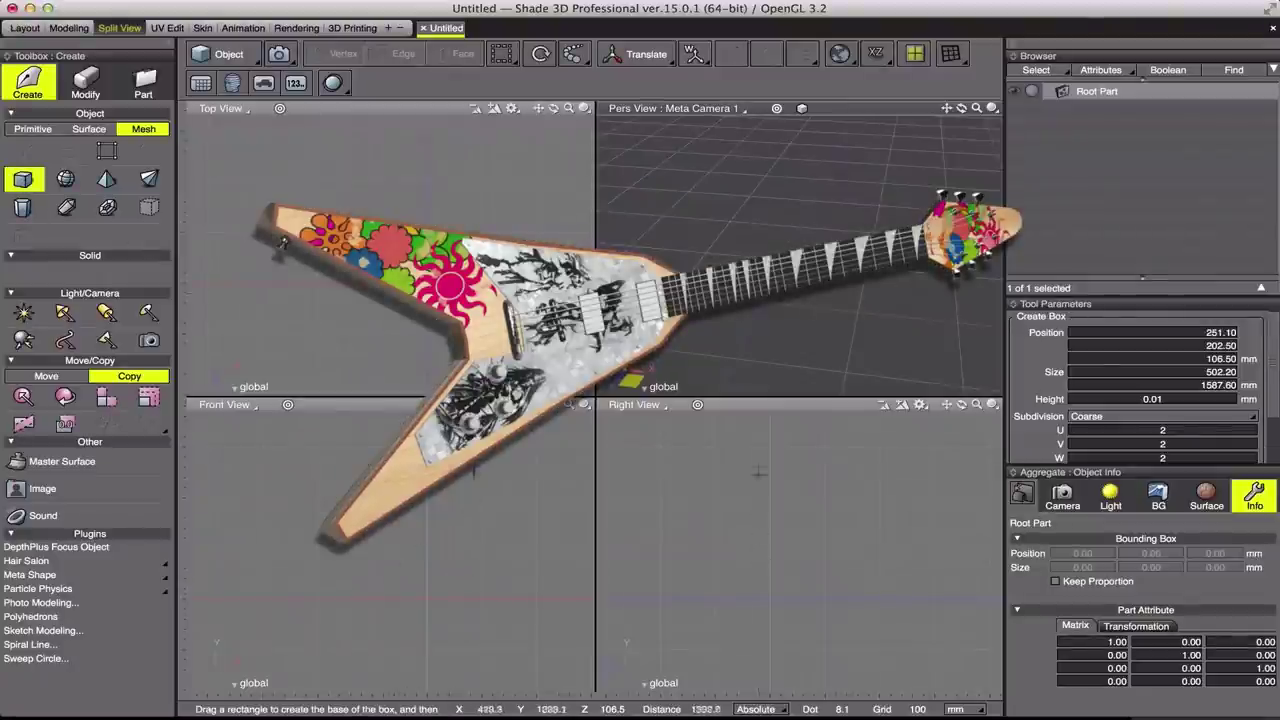
# Step: Draw a flat body box about 502 × 1693 mm, 163.21 mm deep
pyautogui.moveTo(427, 572); pyautogui.dragTo(424, 618)
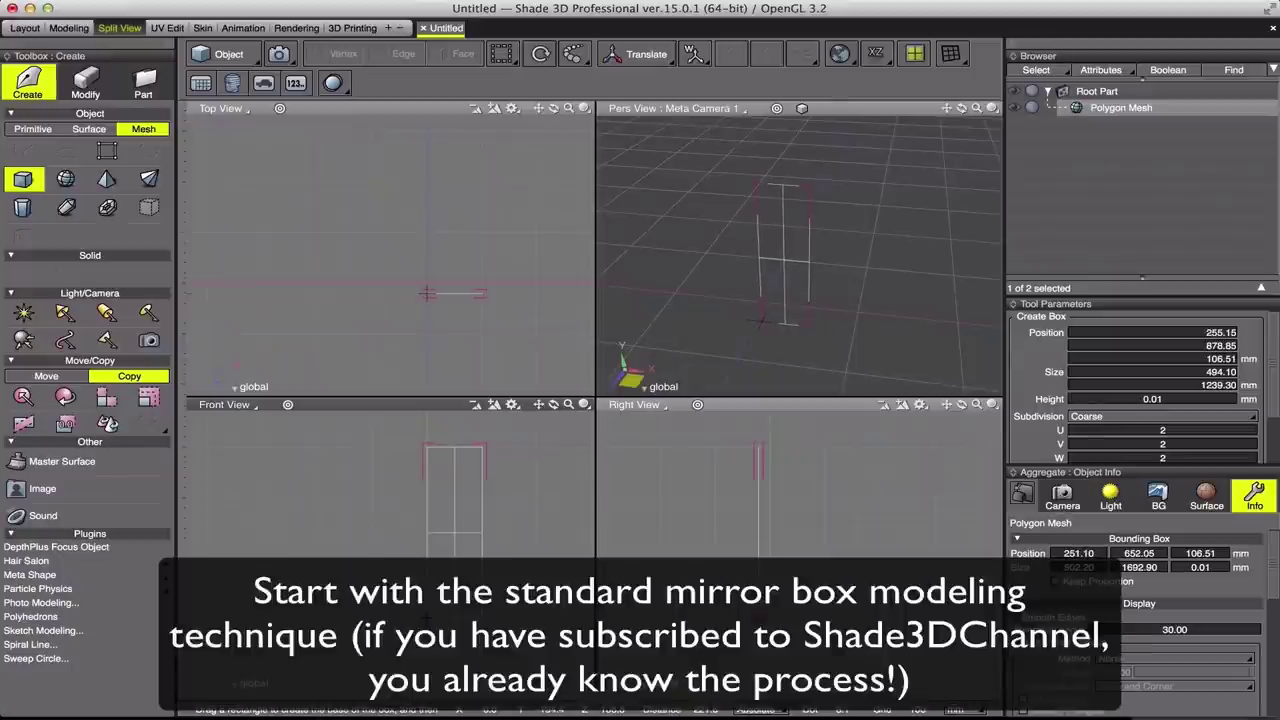
pyautogui.moveTo(481, 293); pyautogui.dragTo(483, 277)
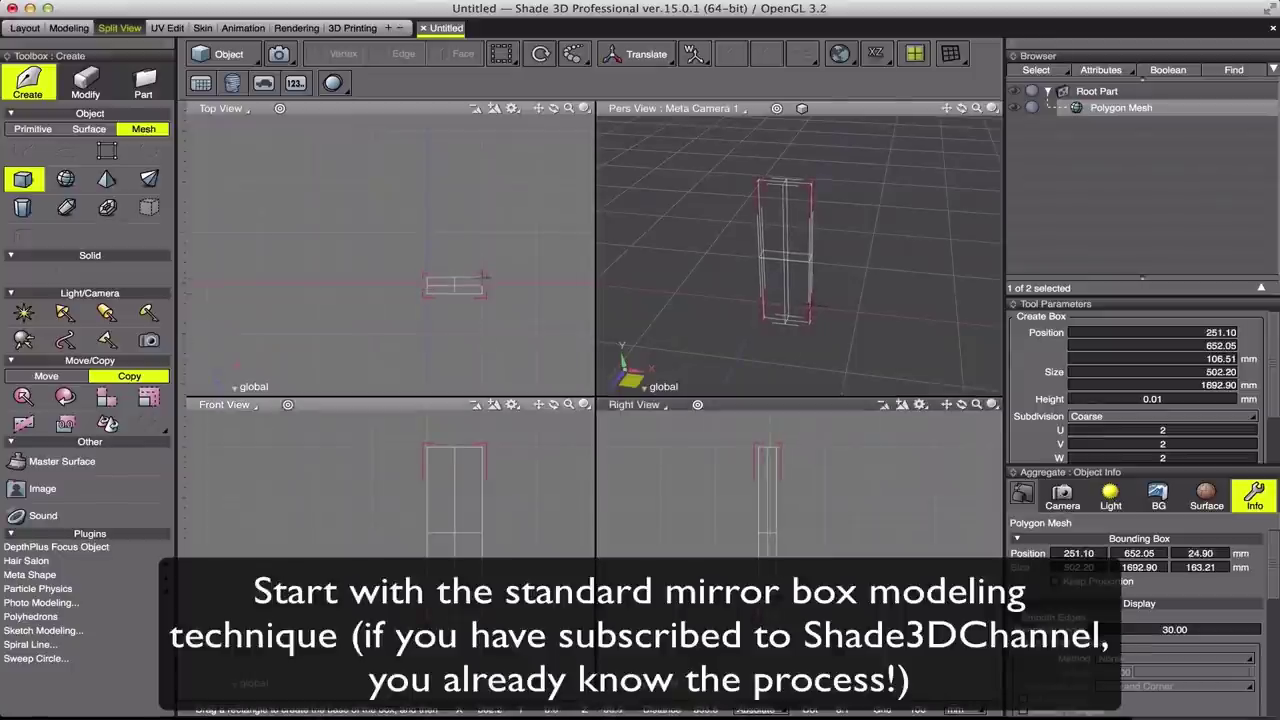
pyautogui.moveTo(483, 277); pyautogui.dragTo(482, 279)
pyautogui.moveTo(775, 598); pyautogui.dragTo(771, 600)
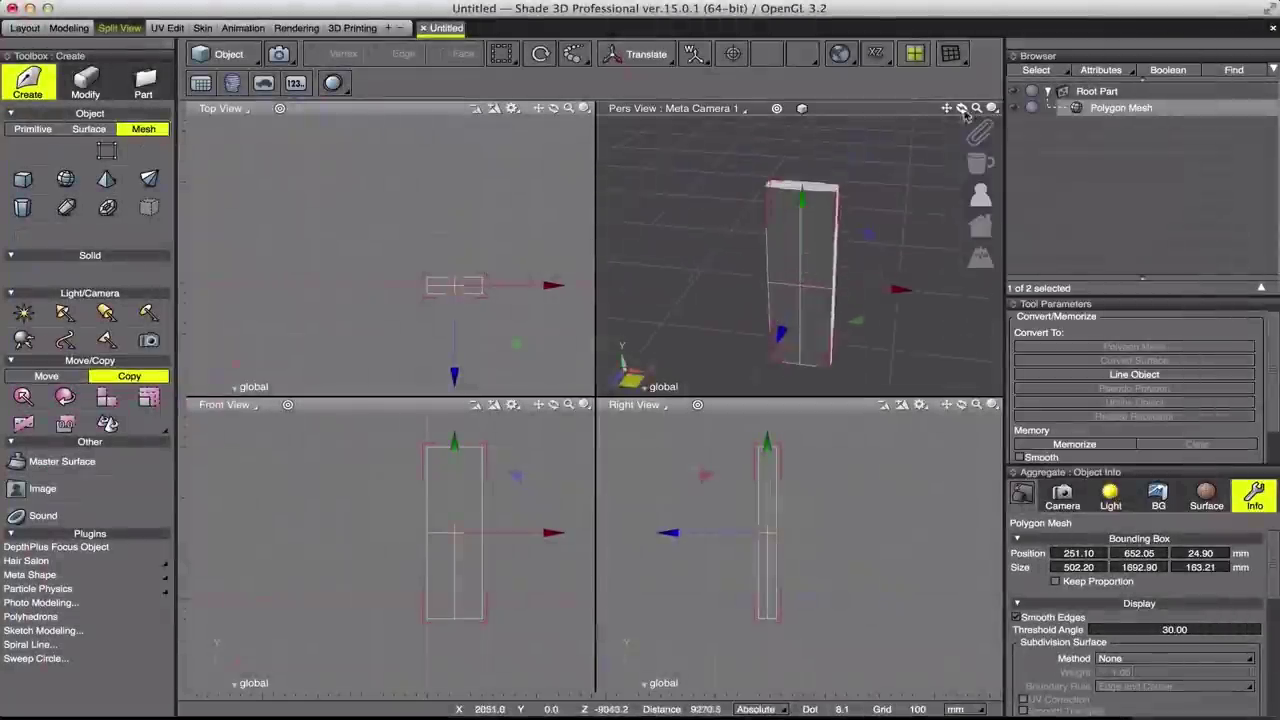
# Step: Cycle through point, face and object editing, then mirror the mesh across X at 0.00
pyautogui.press('Tab')
pyautogui.click(992, 108)
pyautogui.click(992, 108)
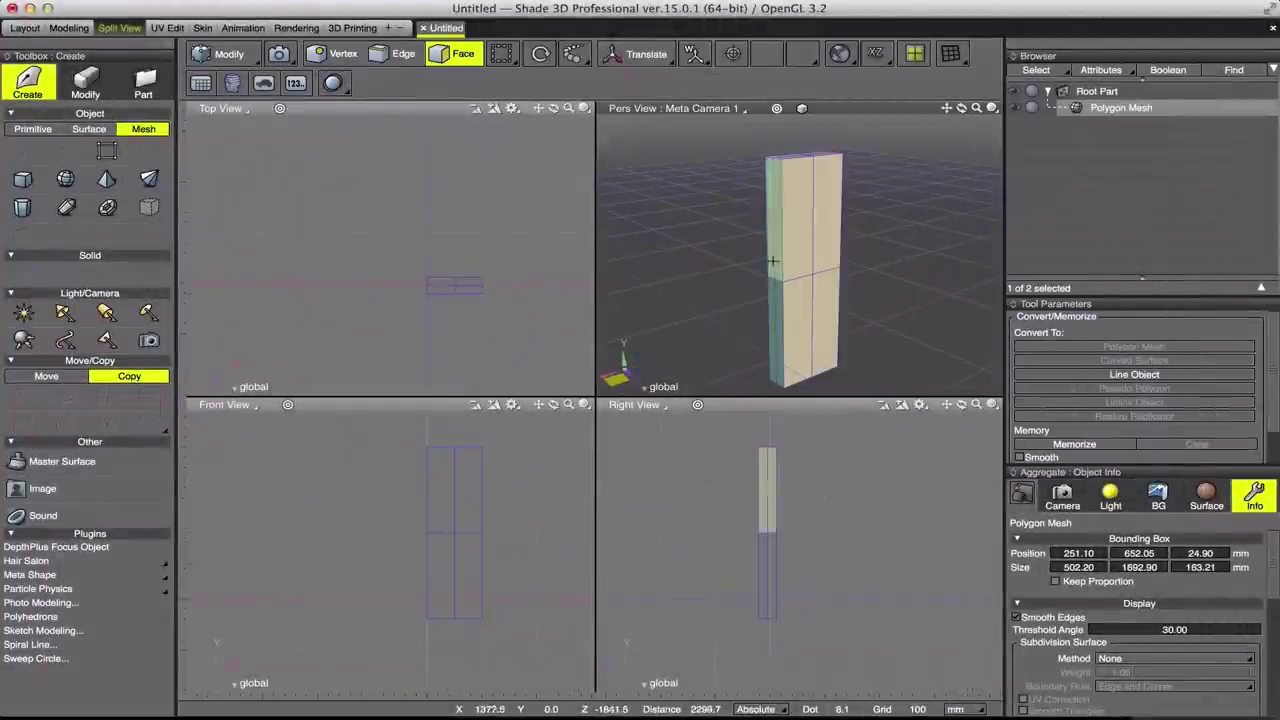
pyautogui.press('Tab')
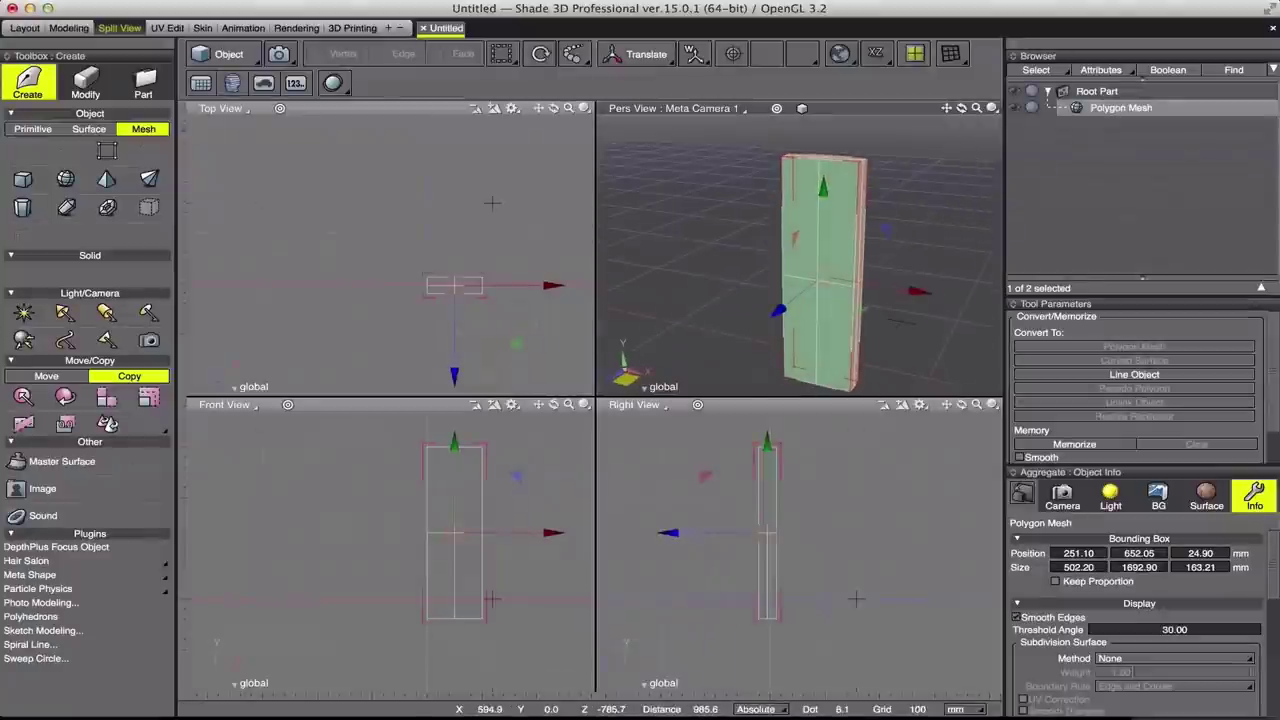
pyautogui.click(85, 80)
pyautogui.click(42, 418)
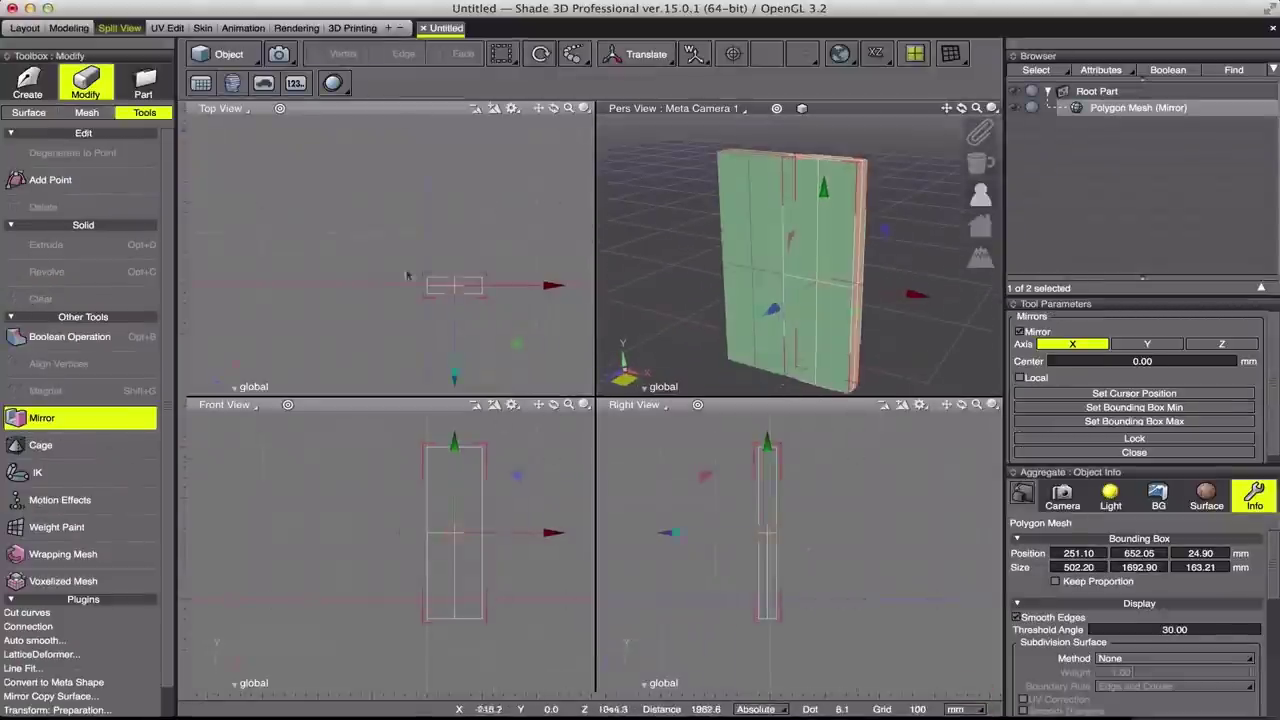
# Step: Extrude all selected faces upward into a neck column, trimmed to about 120 mm
pyautogui.press('Tab')
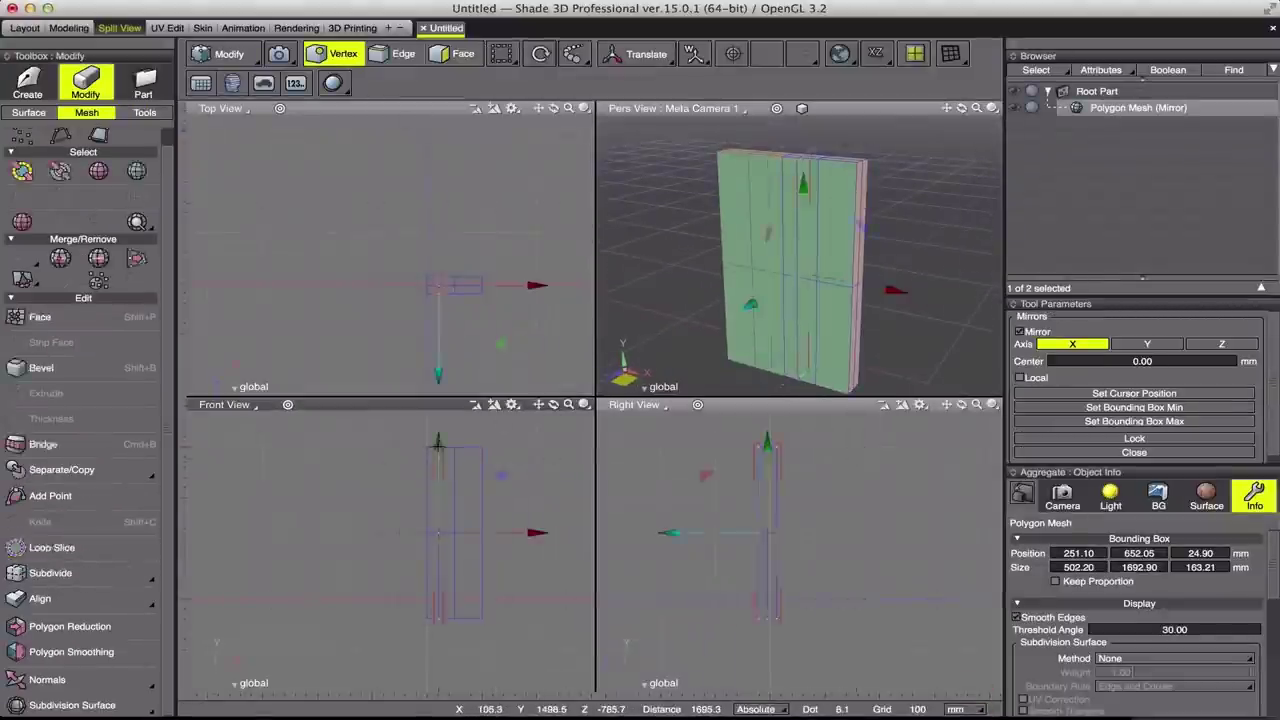
pyautogui.press('Tab')
pyautogui.press('Tab')
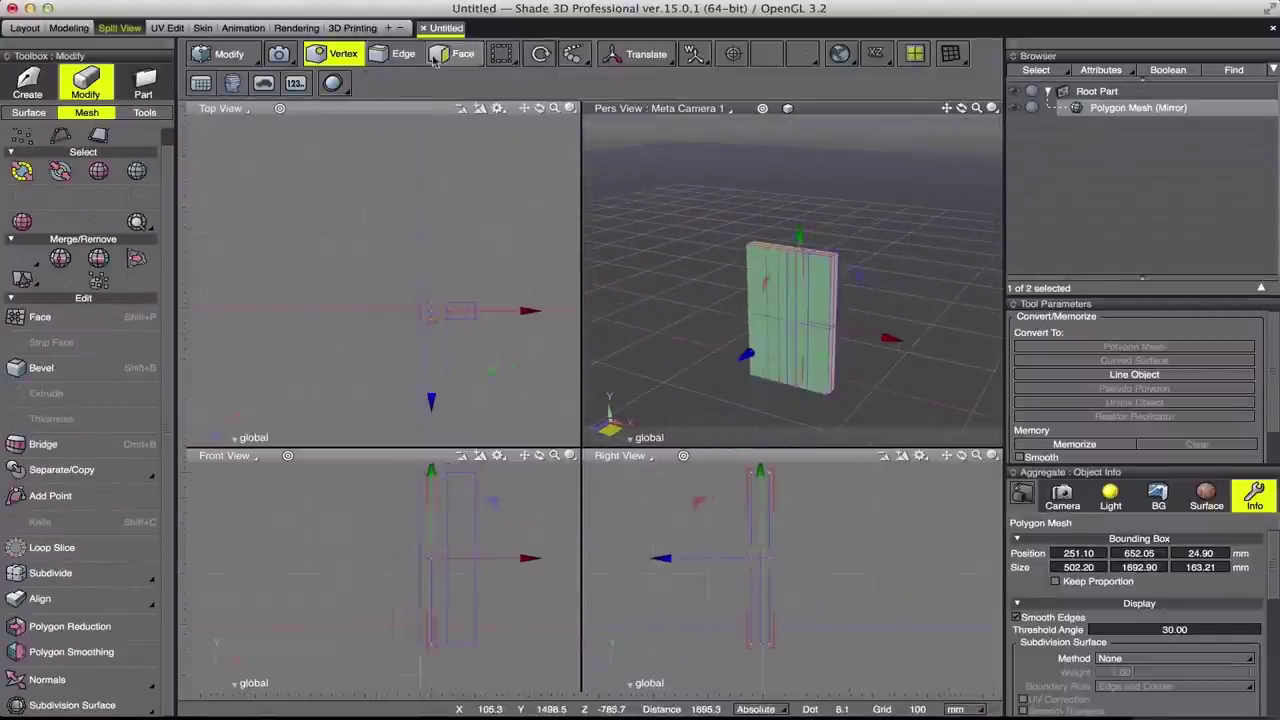
pyautogui.click(455, 53)
pyautogui.scroll(3, 792, 222)
pyautogui.hotkey('ctrl', 'a')
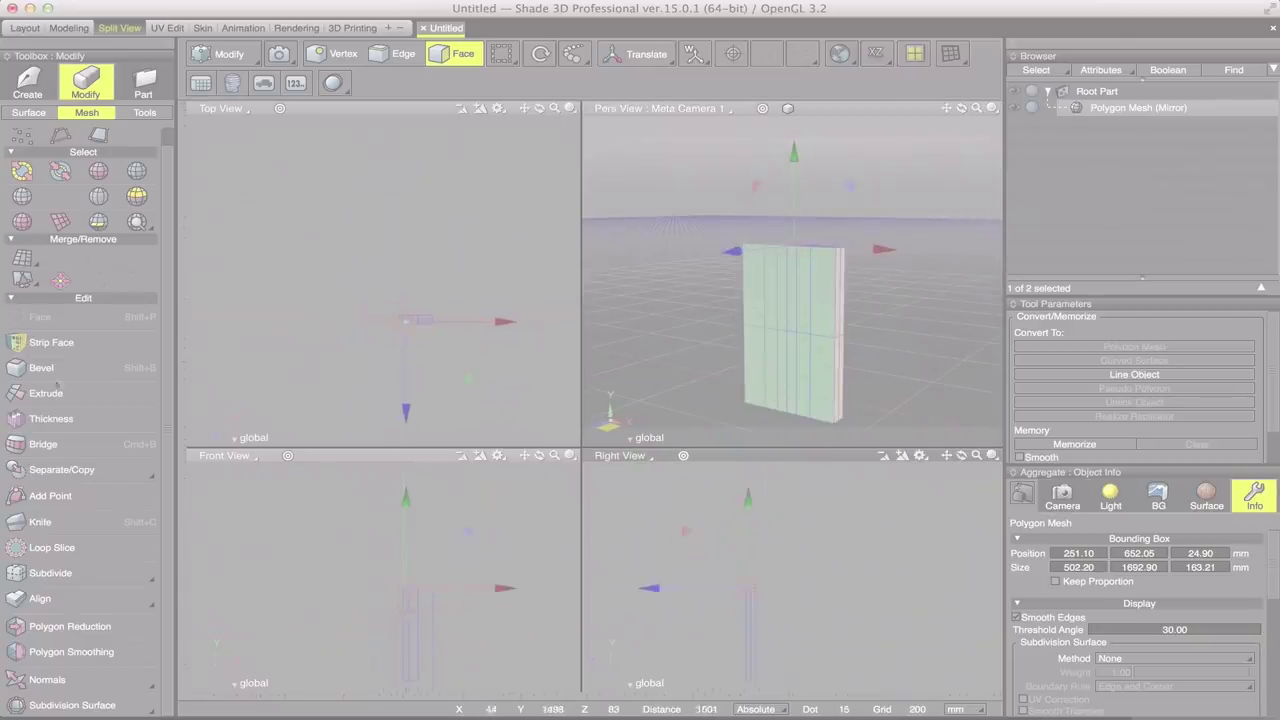
pyautogui.click(46, 393)
pyautogui.moveTo(748, 566); pyautogui.dragTo(748, 555)
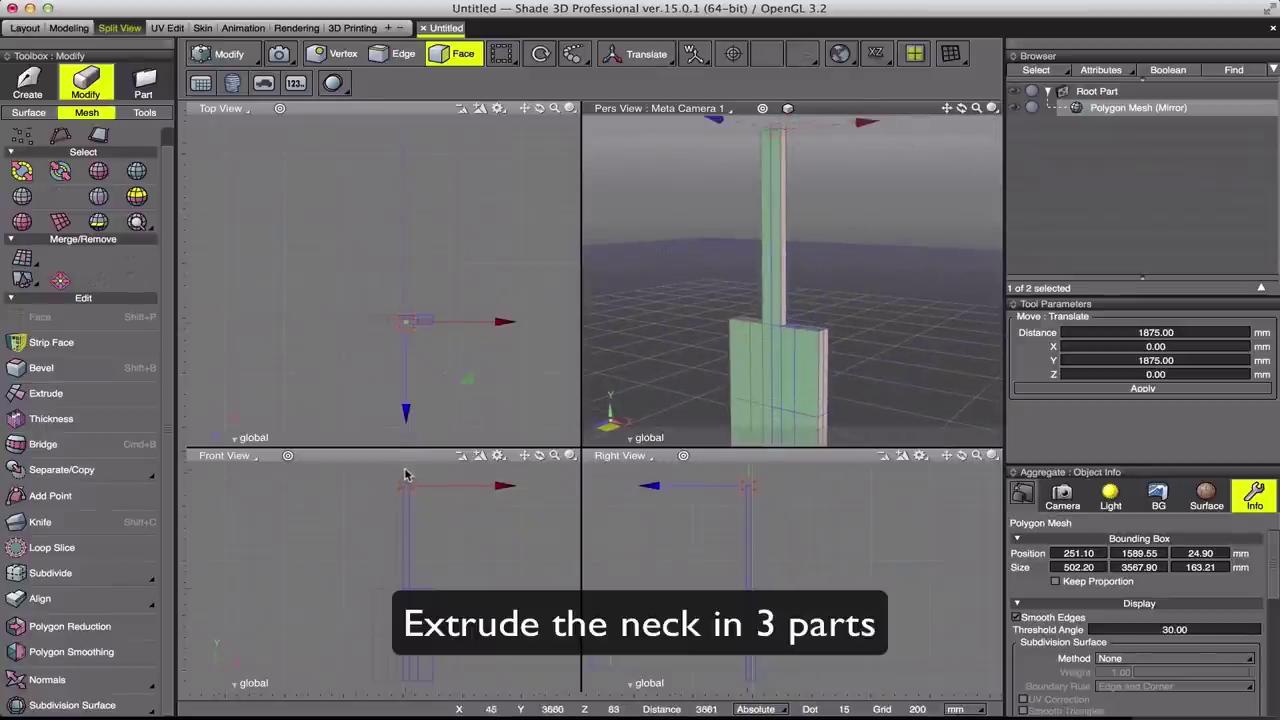
pyautogui.moveTo(406, 474); pyautogui.dragTo(406, 481)
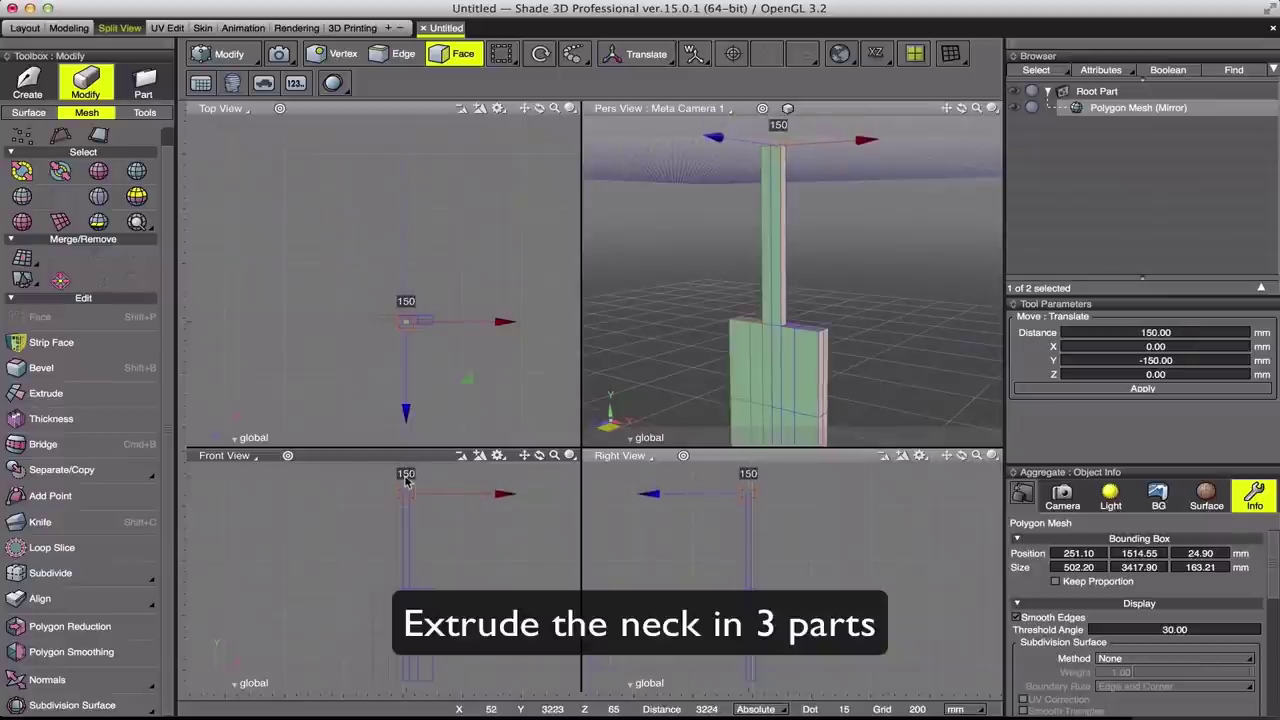
# Step: Extrude second and third neck sections upward, the last 660 mm, and leave face editing
pyautogui.moveTo(308, 511); pyautogui.dragTo(276, 576)
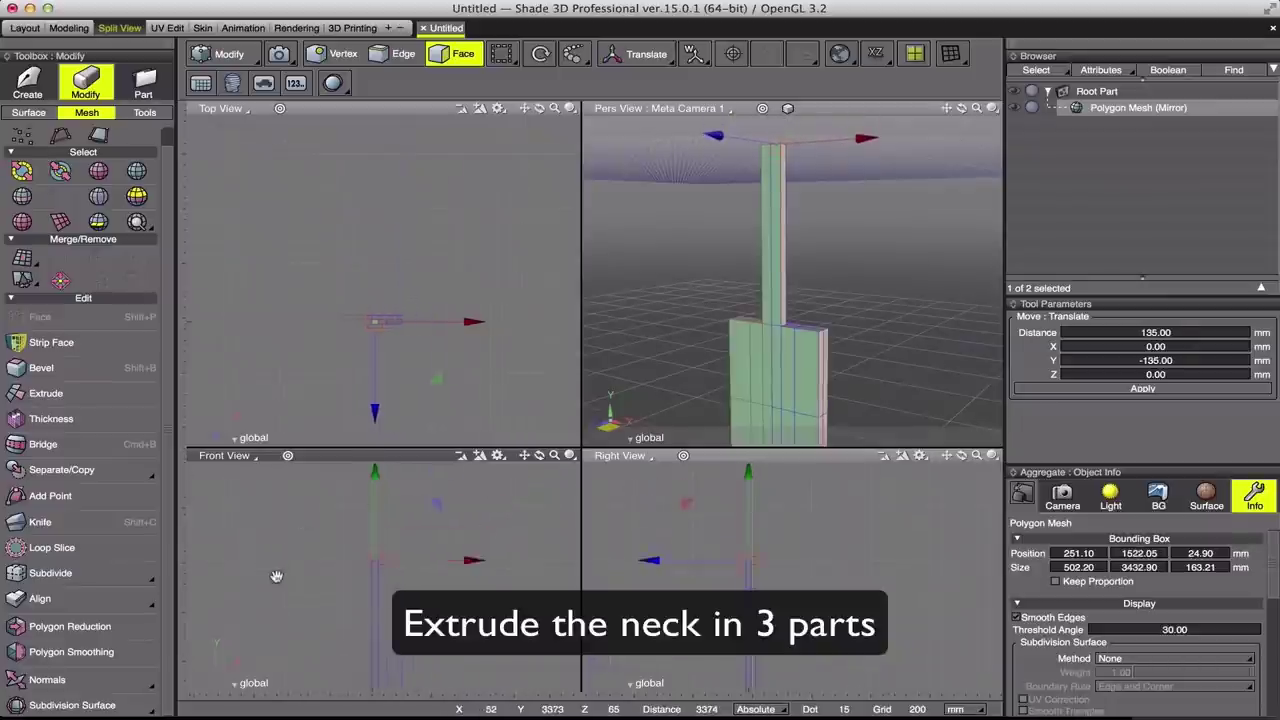
pyautogui.click(46, 393)
pyautogui.moveTo(736, 545); pyautogui.dragTo(731, 541)
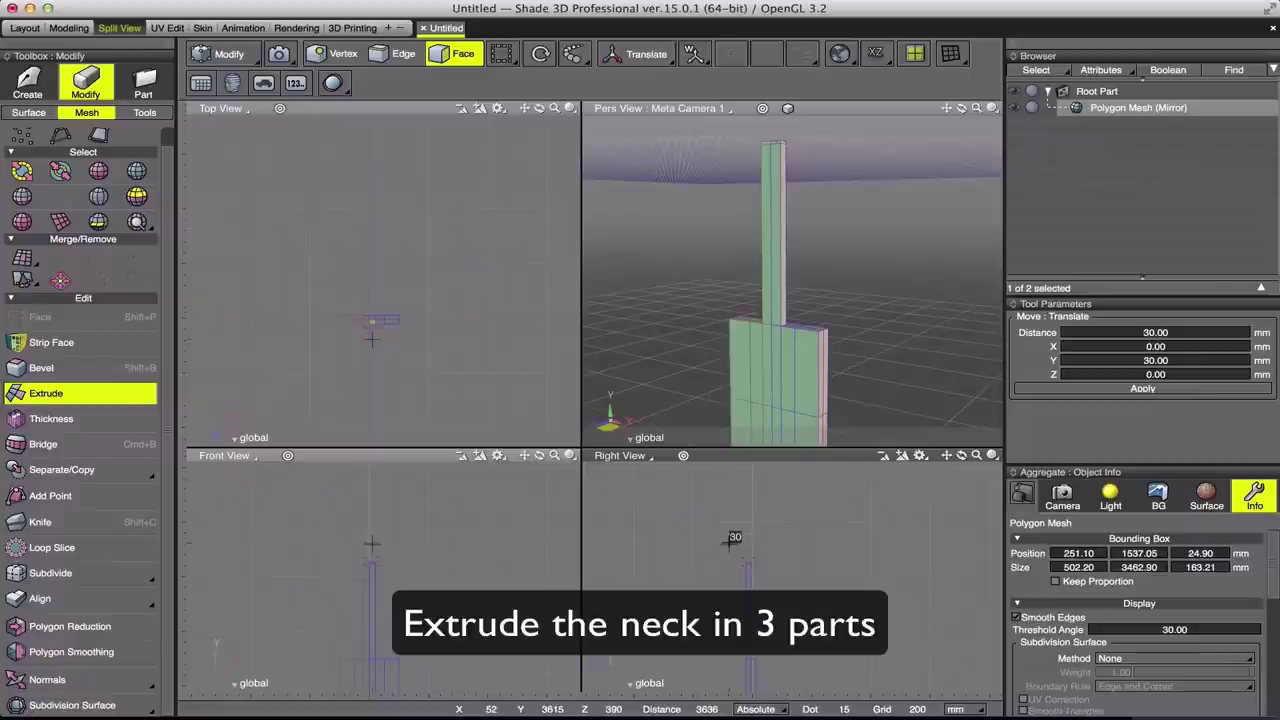
pyautogui.click(46, 393)
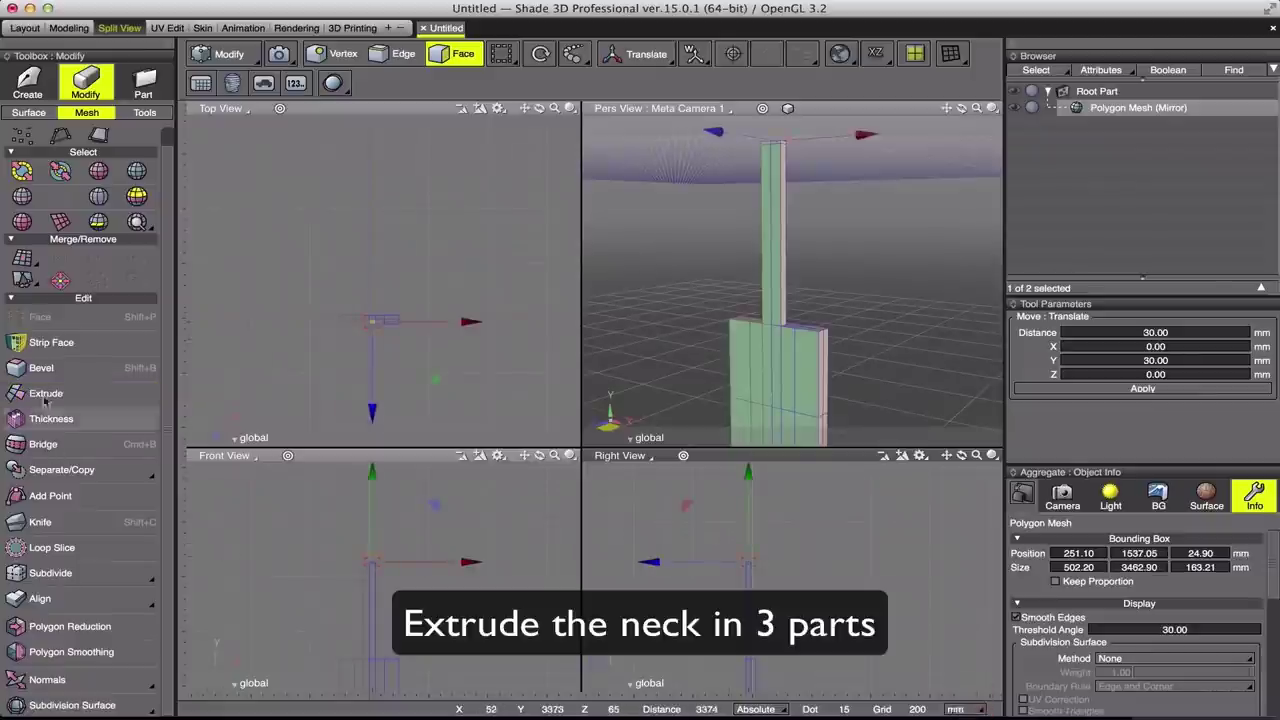
pyautogui.moveTo(357, 527); pyautogui.dragTo(357, 521)
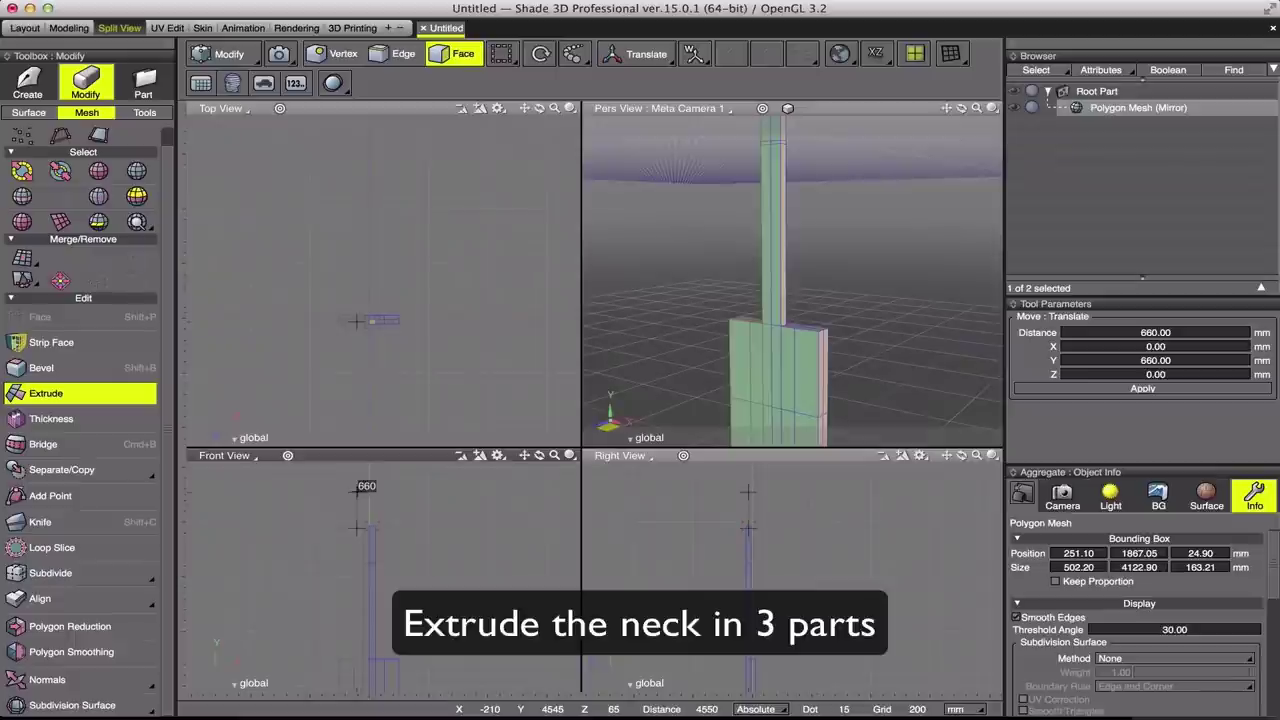
pyautogui.press('Tab')
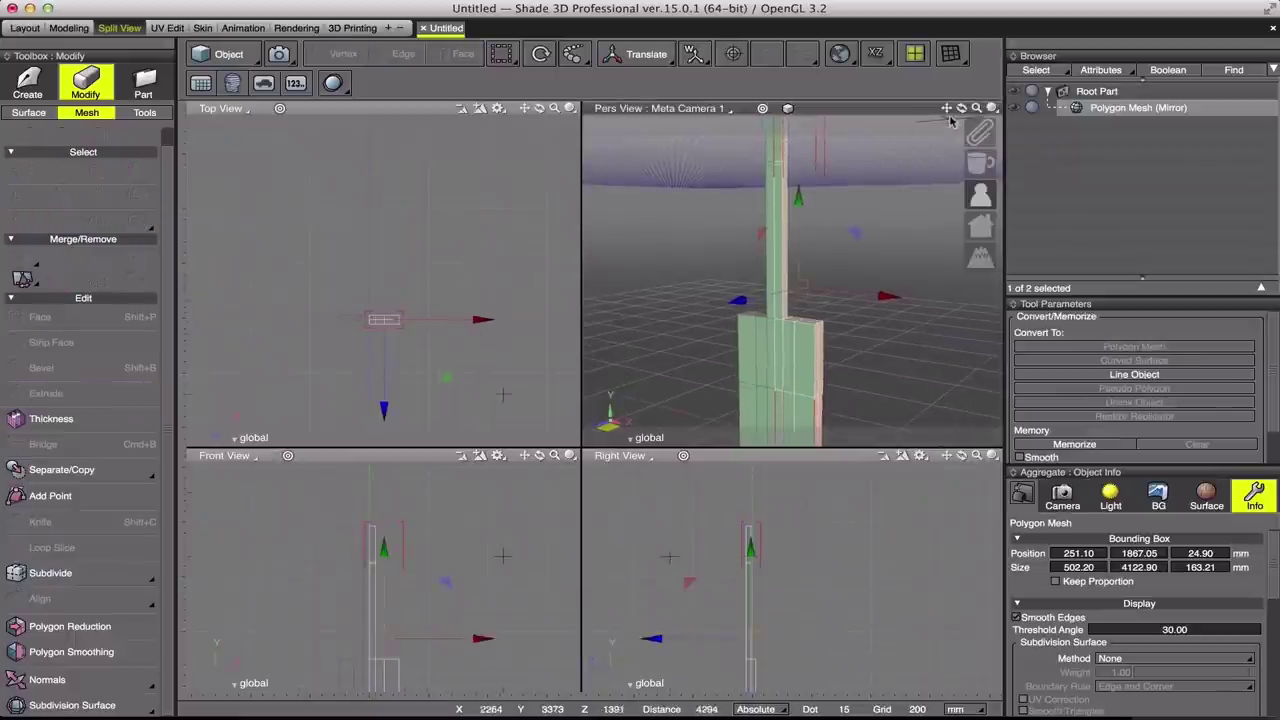
# Step: Turn off the mirror so only one half of the mesh shows
pyautogui.moveTo(946, 110); pyautogui.dragTo(962, 110)
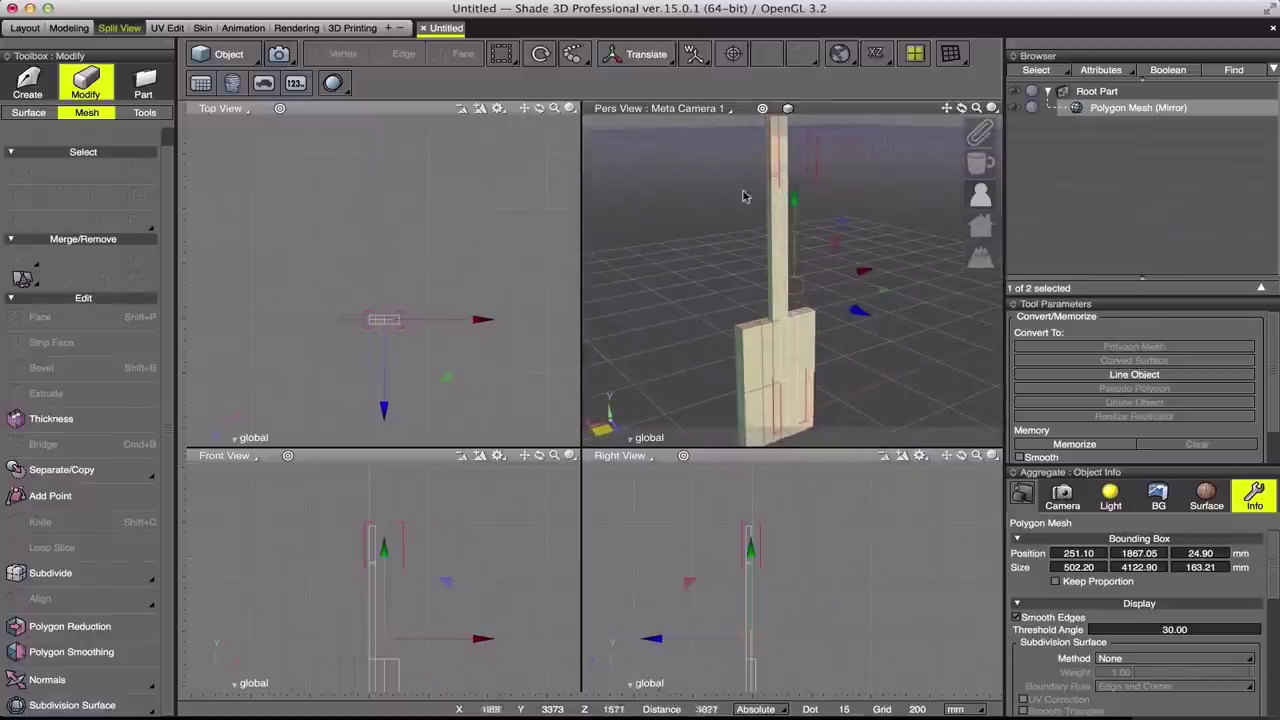
pyautogui.click(130, 115)
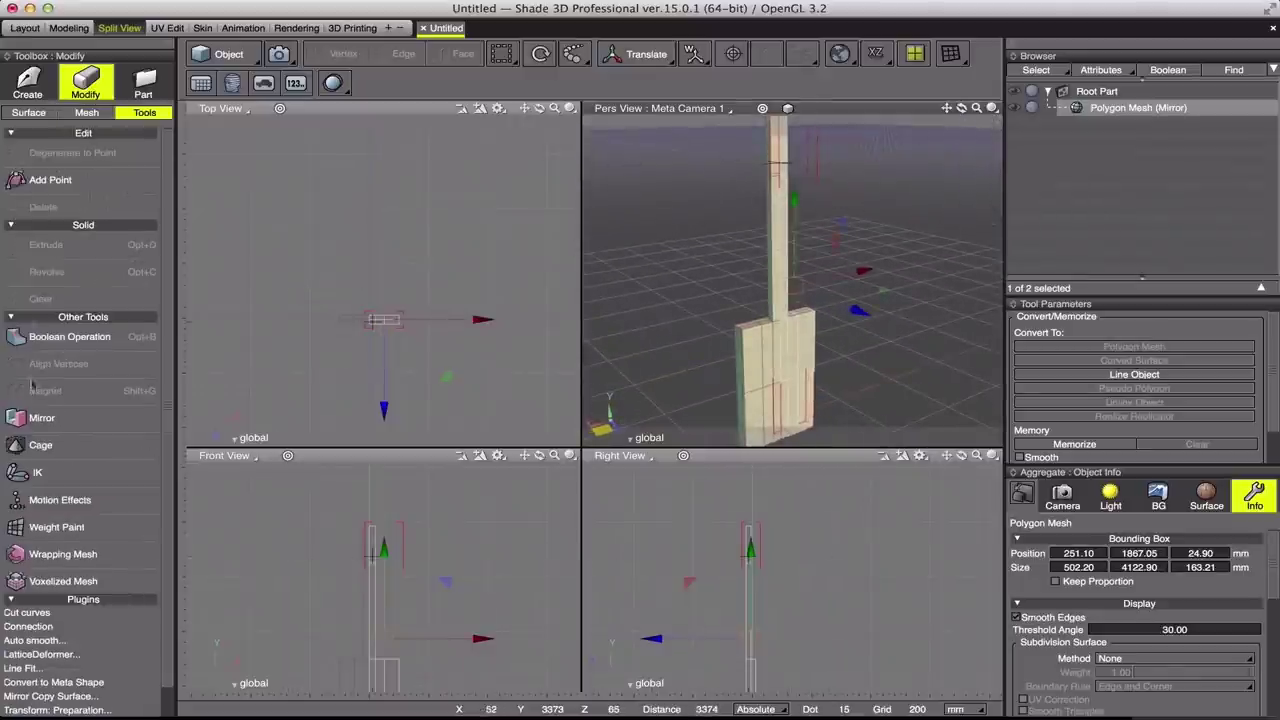
pyautogui.click(42, 417)
pyautogui.click(1019, 332)
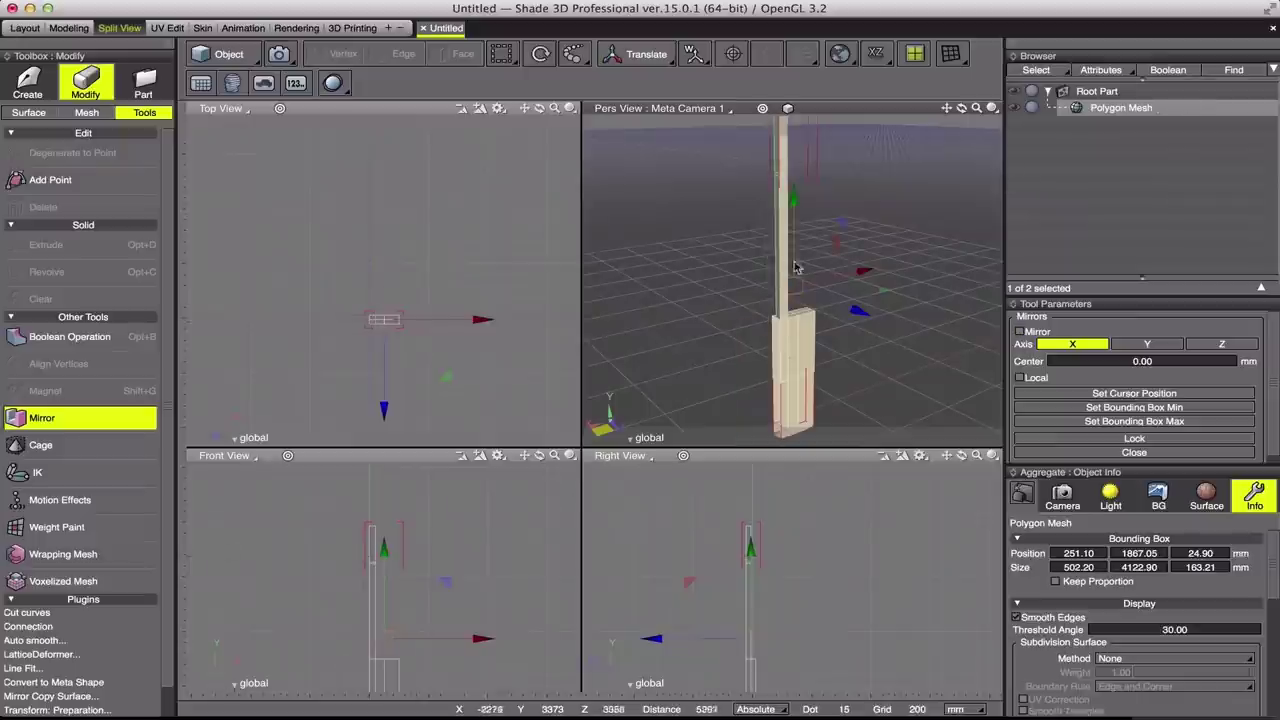
pyautogui.moveTo(955, 113); pyautogui.dragTo(652, 232)
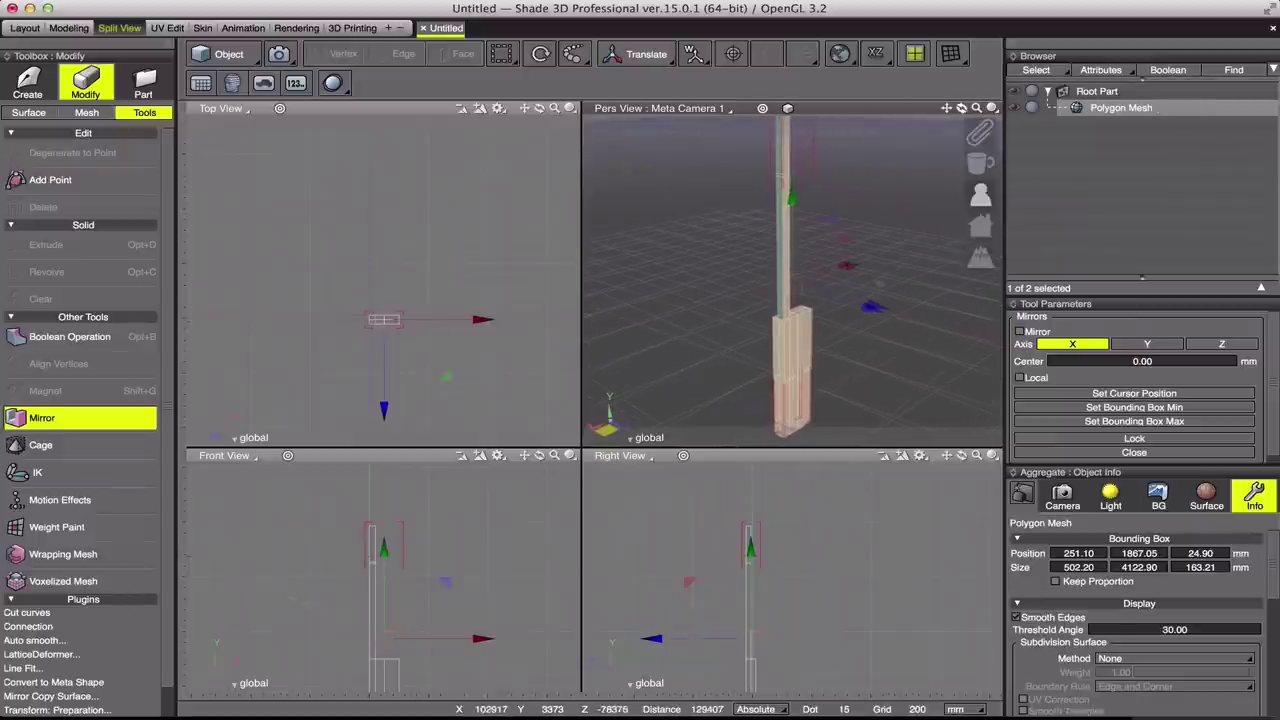
# Step: In face mode, select then deselect the neck's top face while repositioning the camera
pyautogui.click(455, 55)
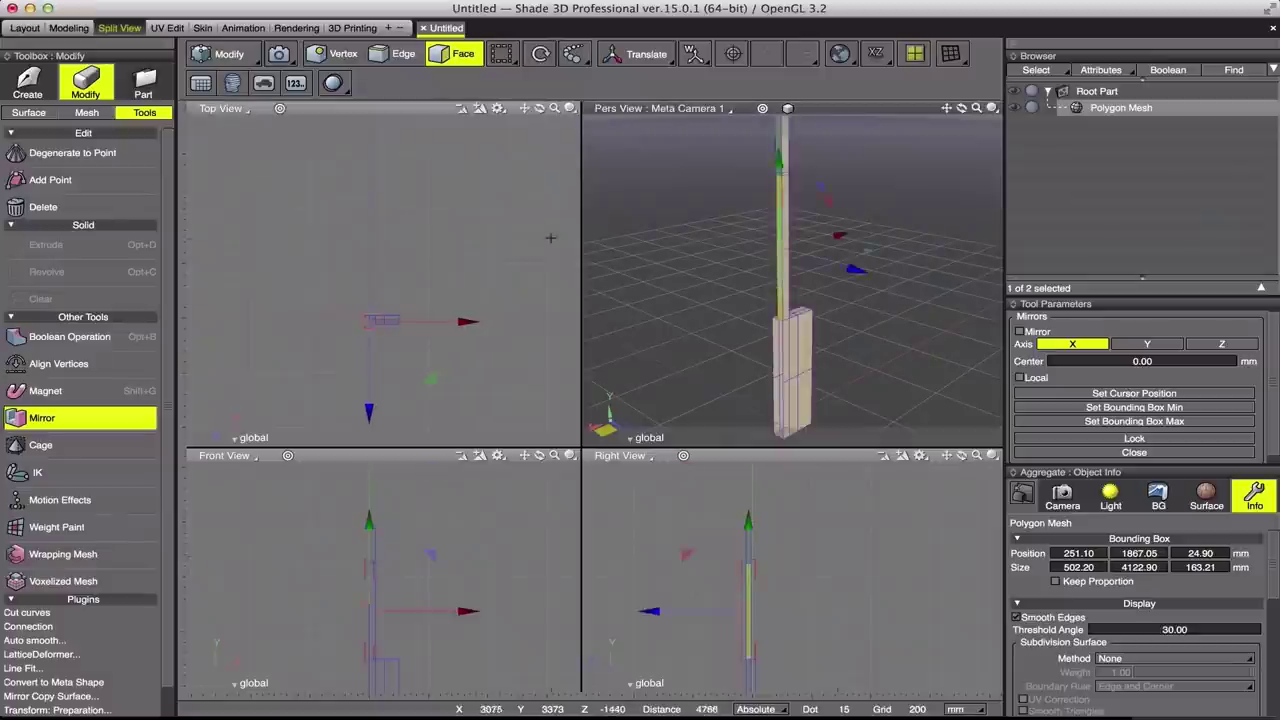
pyautogui.click(742, 165)
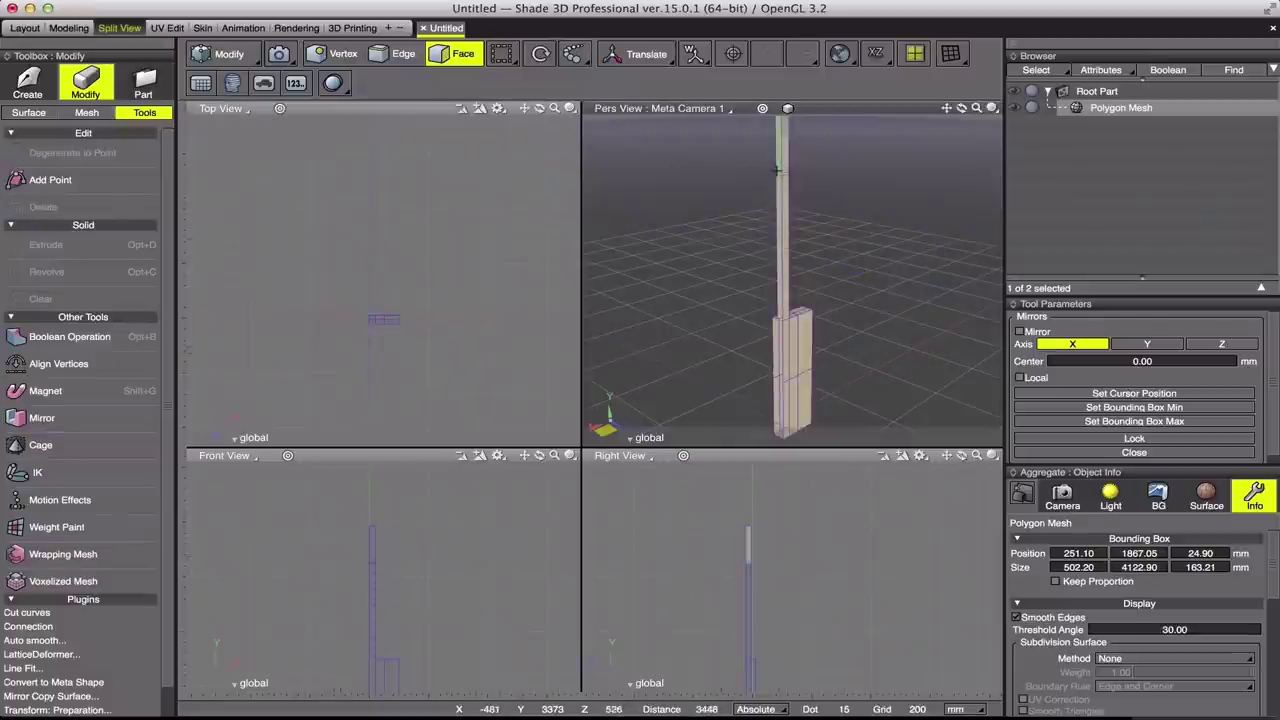
pyautogui.click(777, 170)
pyautogui.click(900, 250)
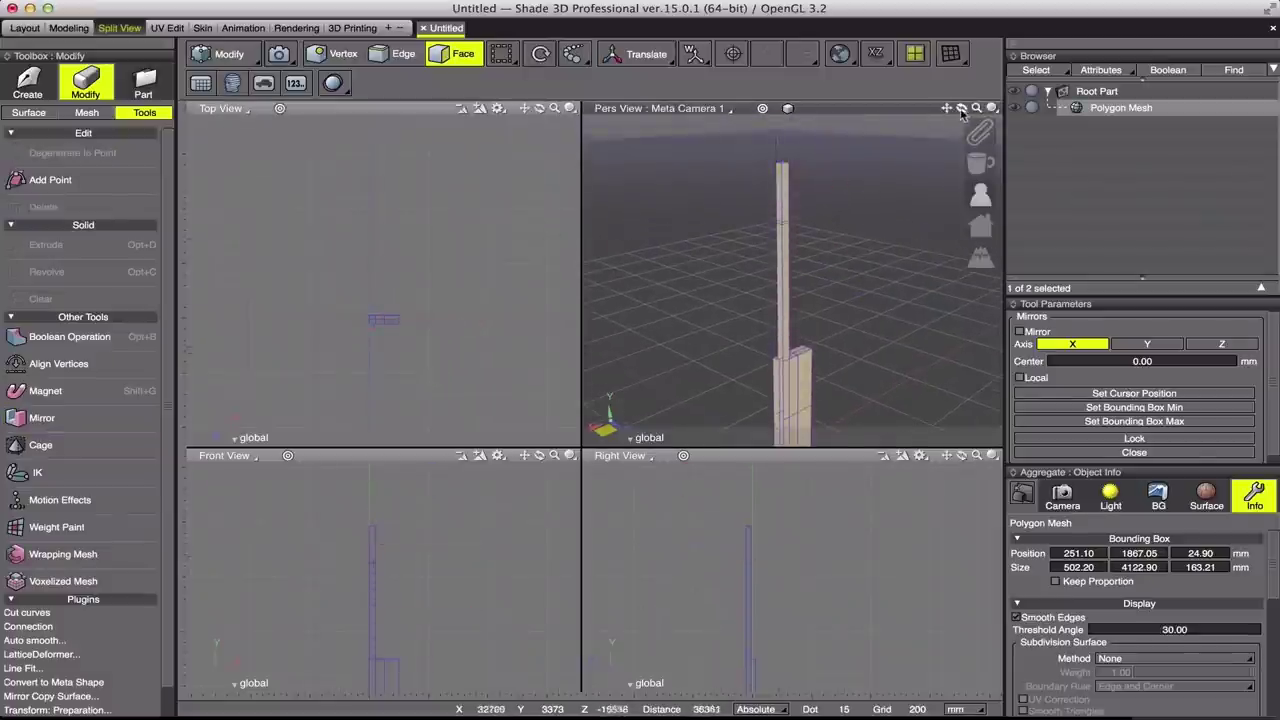
pyautogui.moveTo(980, 193); pyautogui.dragTo(980, 240)
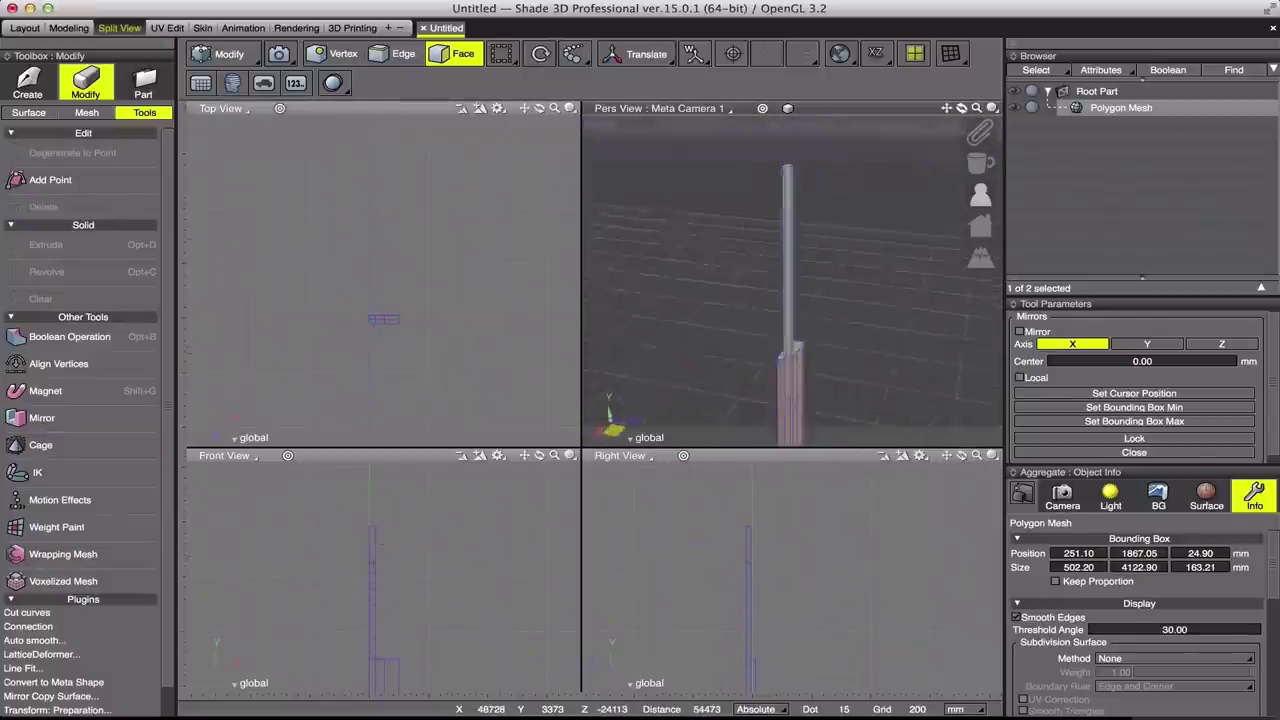
pyautogui.moveTo(784, 346); pyautogui.dragTo(950, 112)
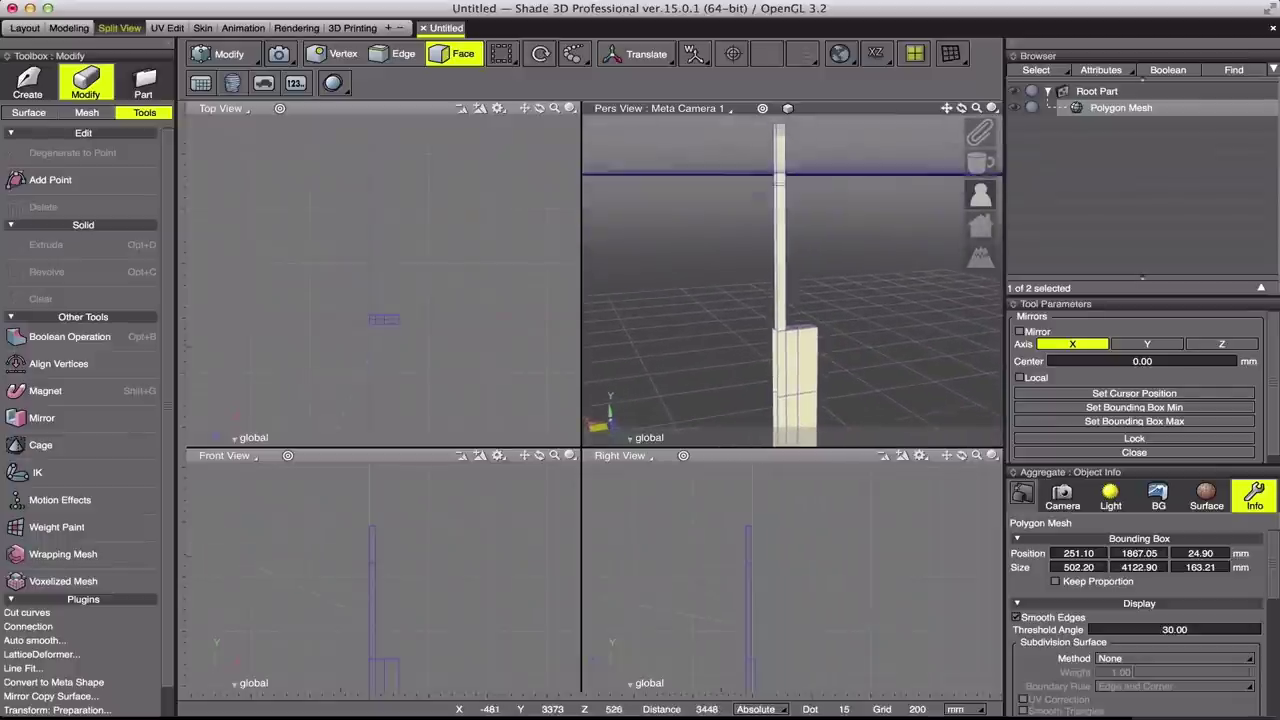
# Step: Re-enable mirroring and enlarge the Front and Right views, framing the neck
pyautogui.click(40, 418)
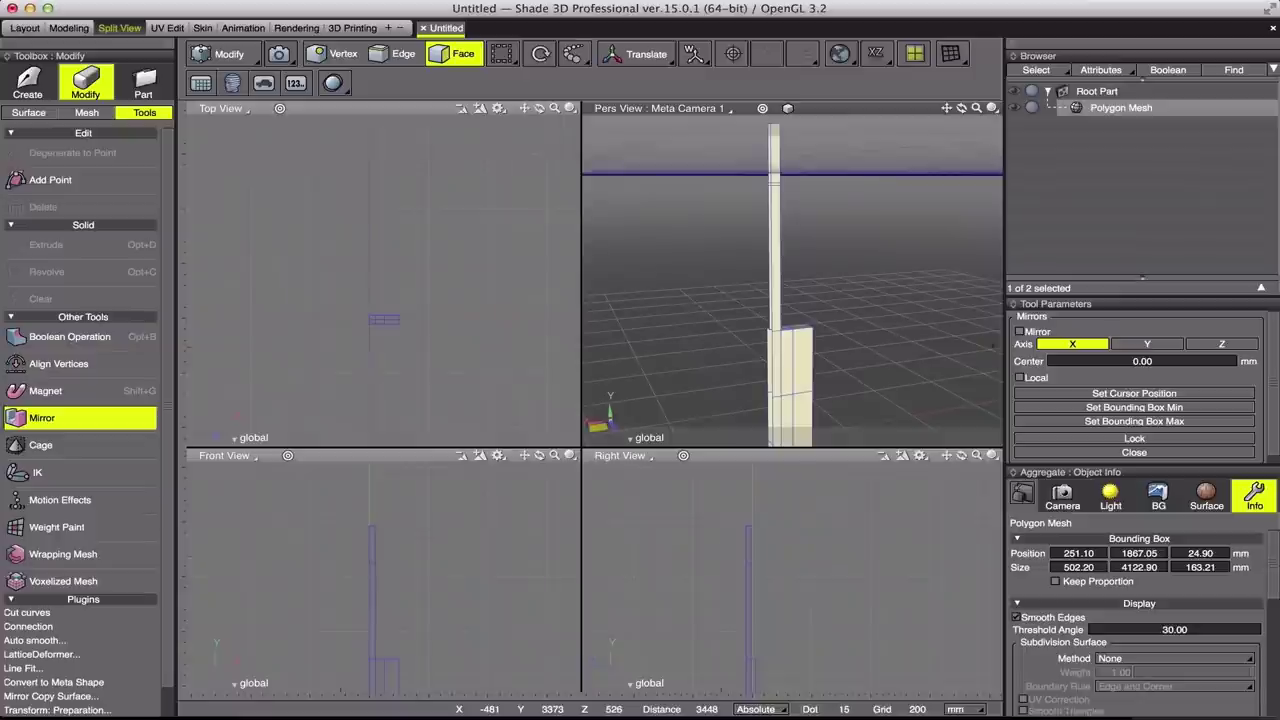
pyautogui.click(1019, 332)
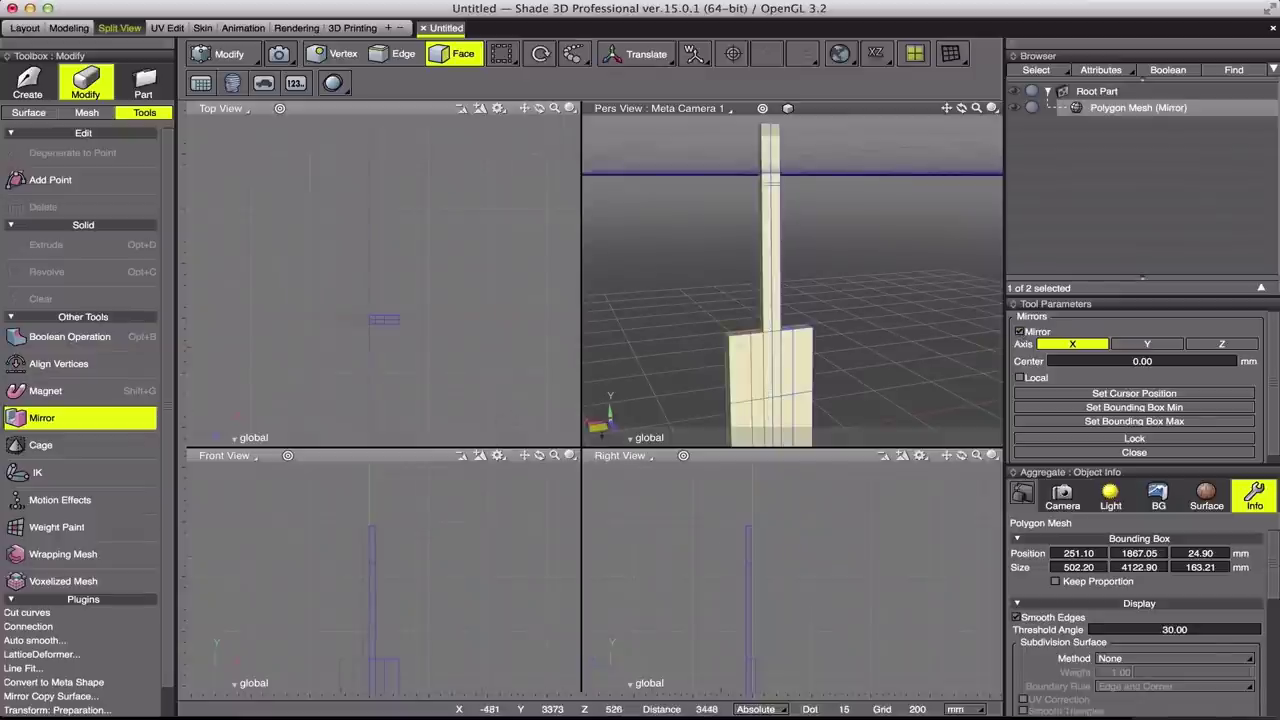
pyautogui.moveTo(579, 448); pyautogui.dragTo(575, 315)
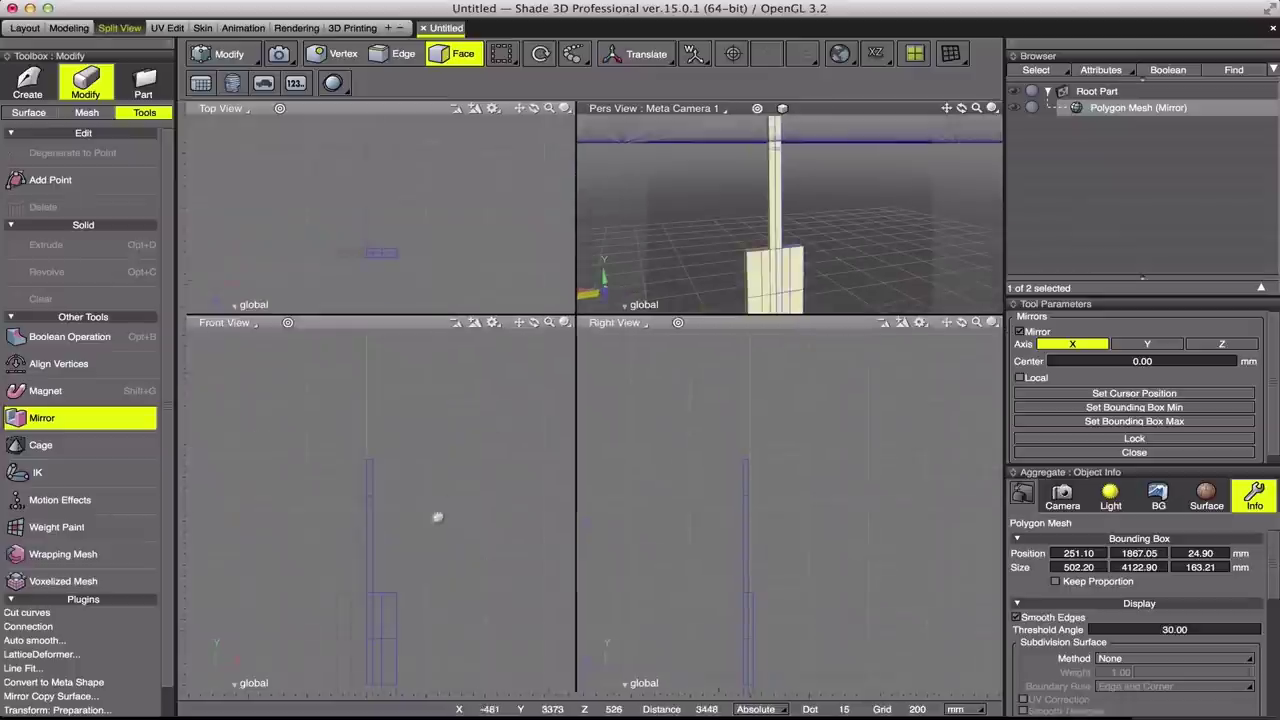
pyautogui.scroll(3, 416, 476)
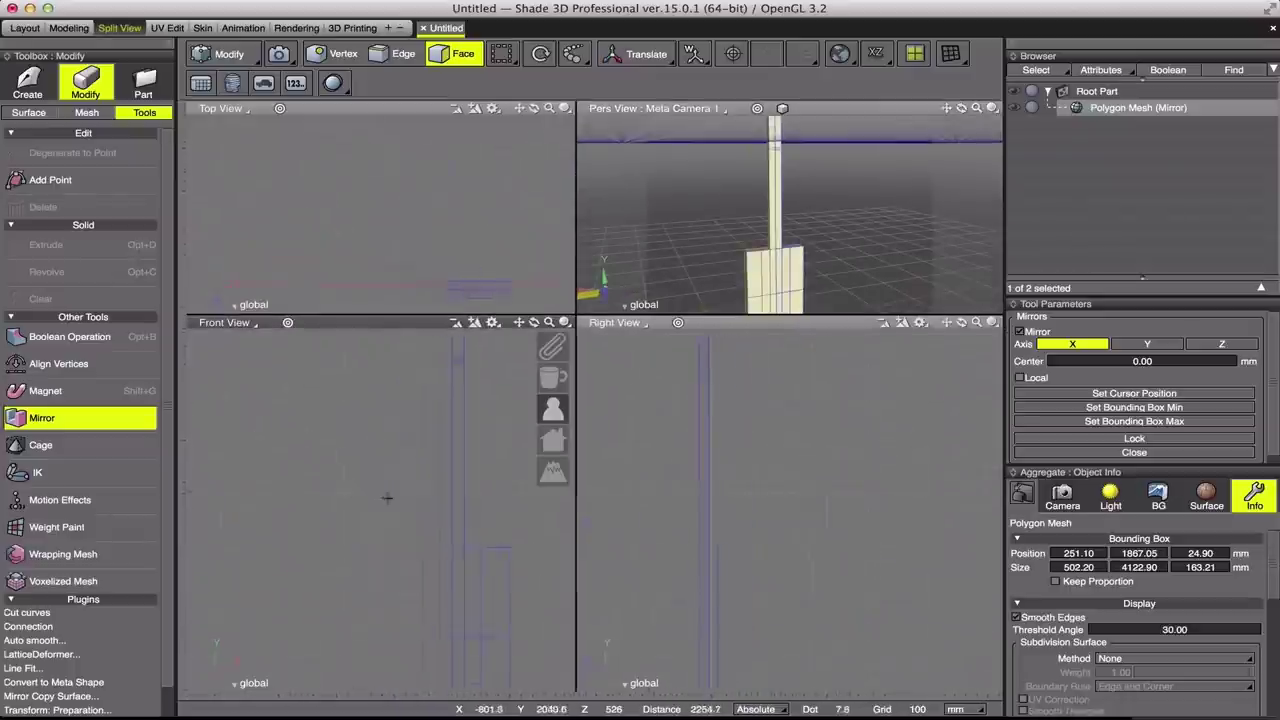
pyautogui.moveTo(370, 480); pyautogui.dragTo(373, 448)
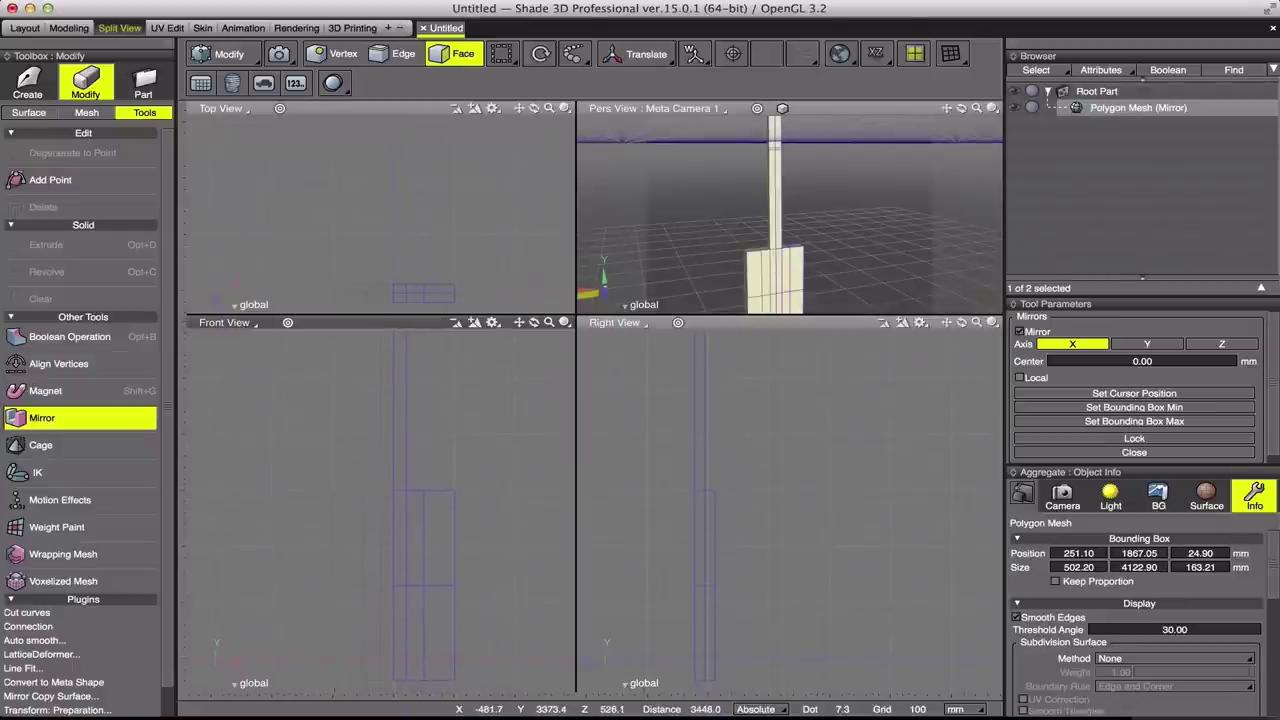
# Step: Allow front-and-back selection and, in vertex mode, lower the points where the body begins
pyautogui.click(262, 0)
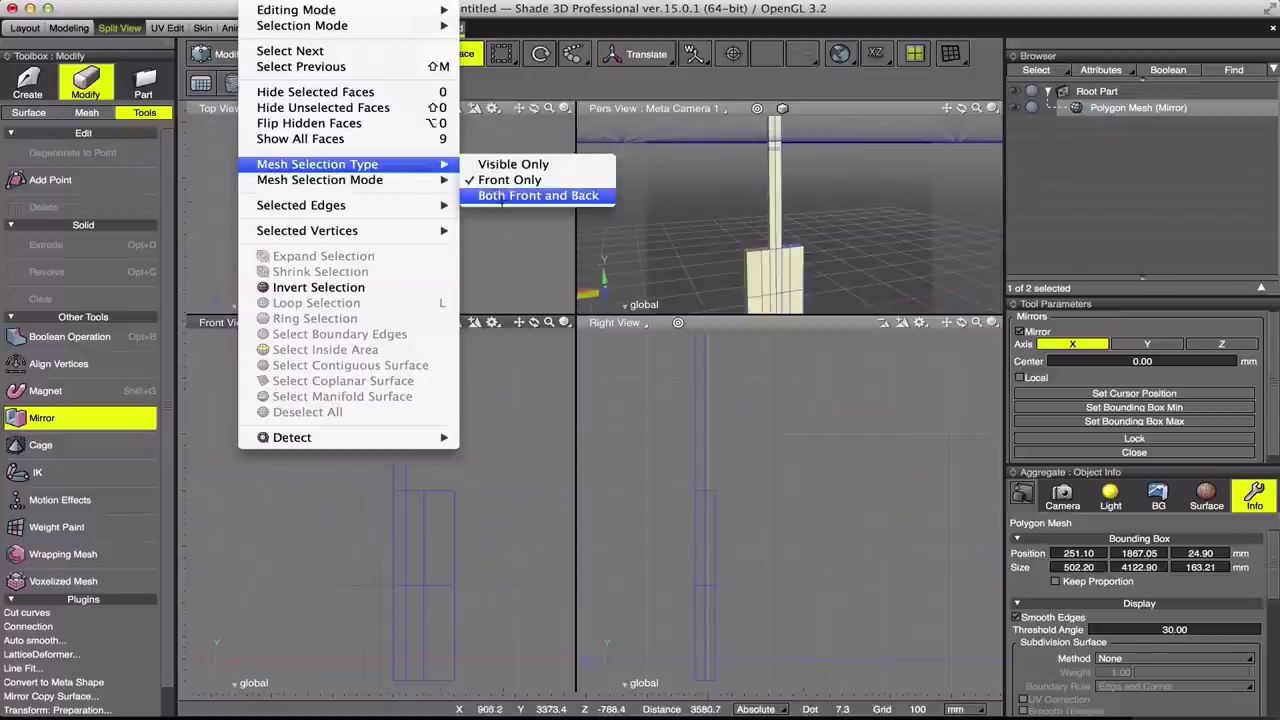
pyautogui.click(510, 195)
pyautogui.click(342, 58)
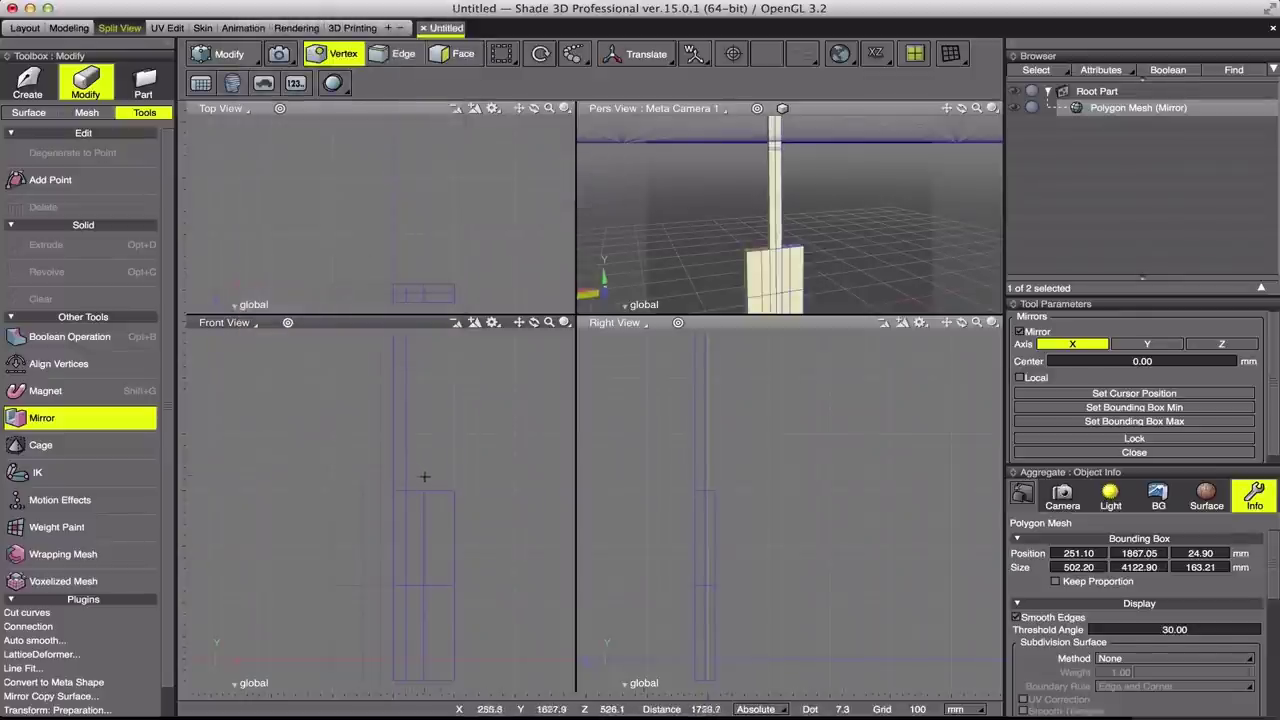
pyautogui.click(452, 491)
pyautogui.moveTo(455, 491)
pyautogui.mouseDown()
pyautogui.moveTo(451, 527)
pyautogui.moveTo(421, 489)
pyautogui.mouseUp()
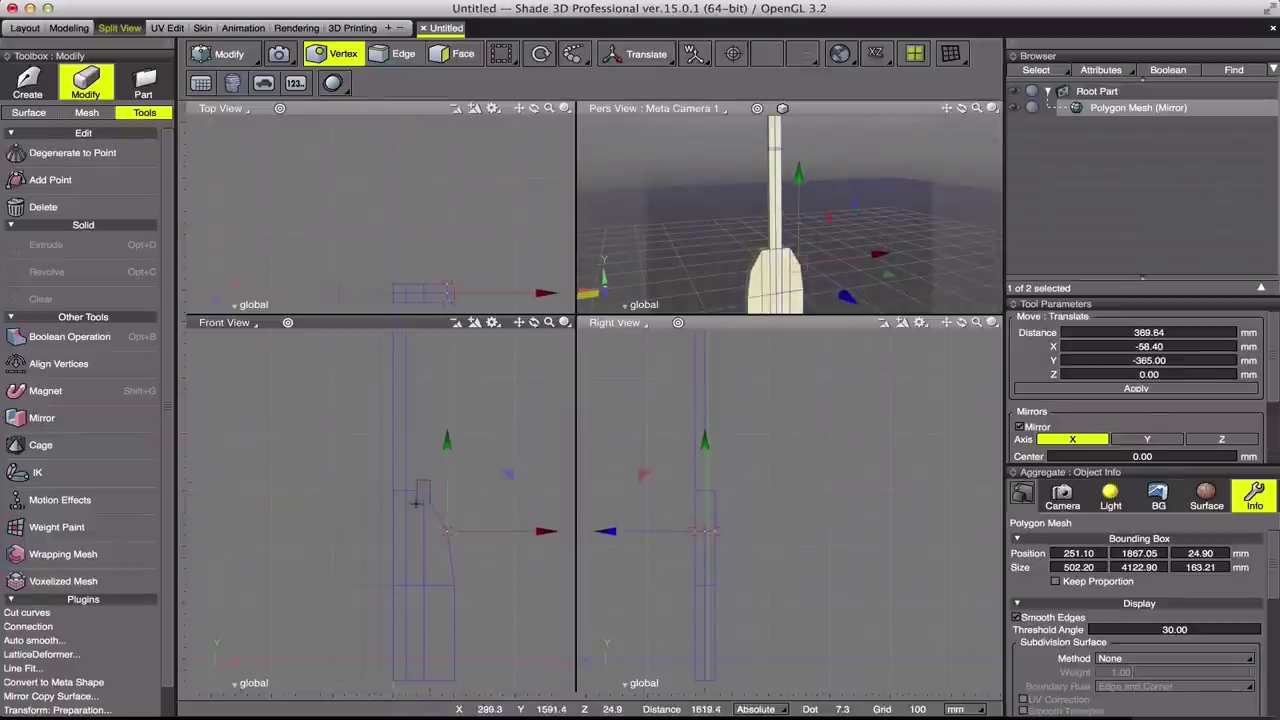
pyautogui.click(424, 491)
pyautogui.moveTo(421, 500); pyautogui.dragTo(420, 509)
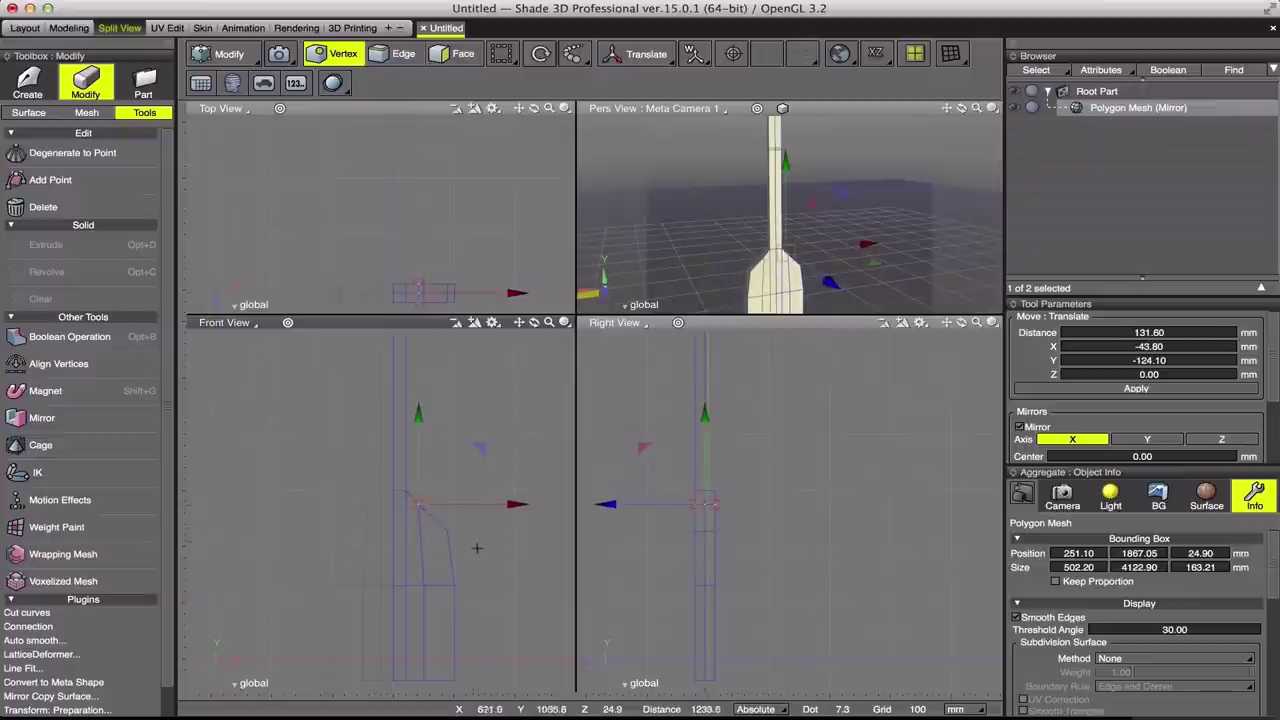
# Step: Drag the lower body vertices down and outward into a long slanted wing tip
pyautogui.click(447, 531)
pyautogui.moveTo(447, 536); pyautogui.dragTo(440, 527)
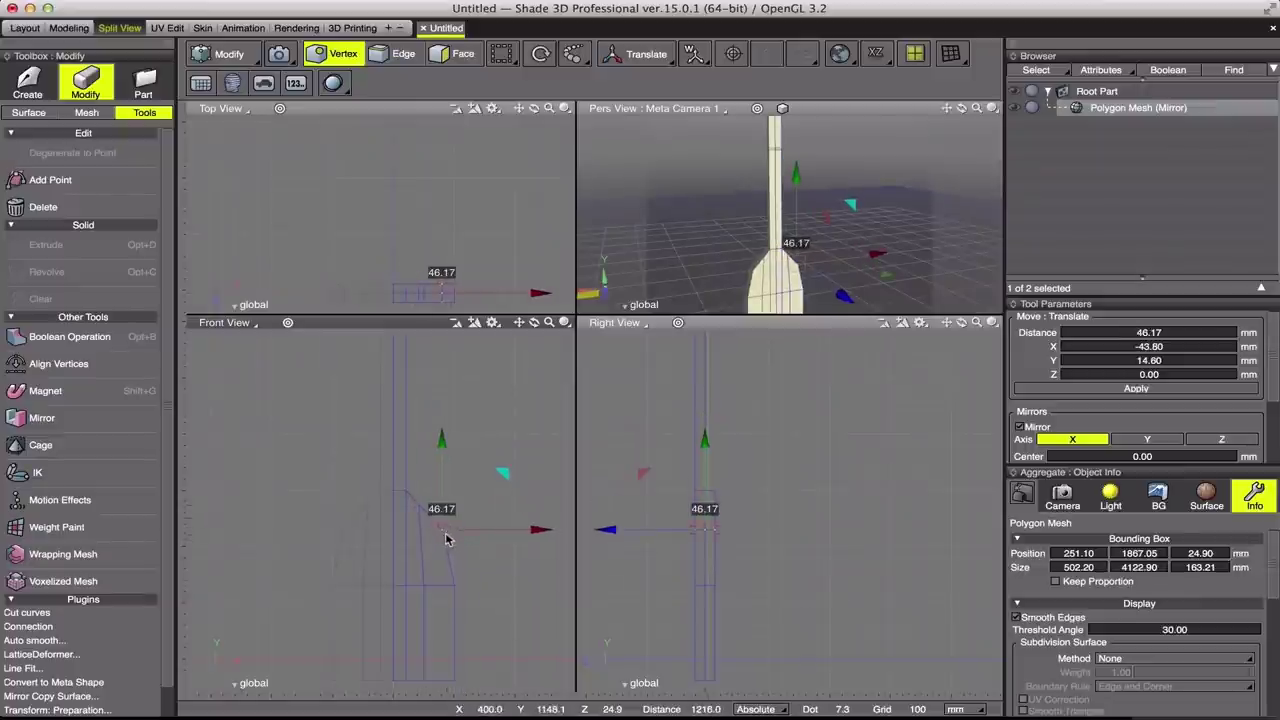
pyautogui.scroll(-5, 415, 597)
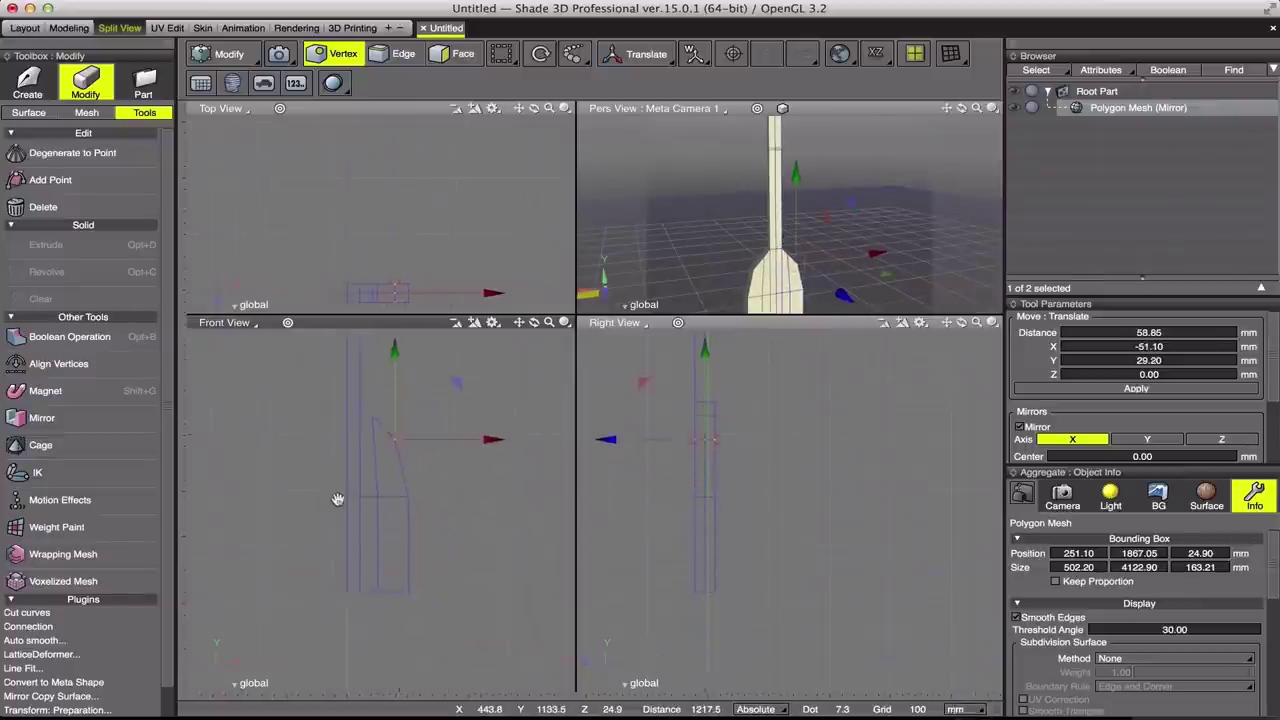
pyautogui.moveTo(389, 596)
pyautogui.mouseDown()
pyautogui.moveTo(443, 598)
pyautogui.moveTo(448, 614)
pyautogui.mouseUp()
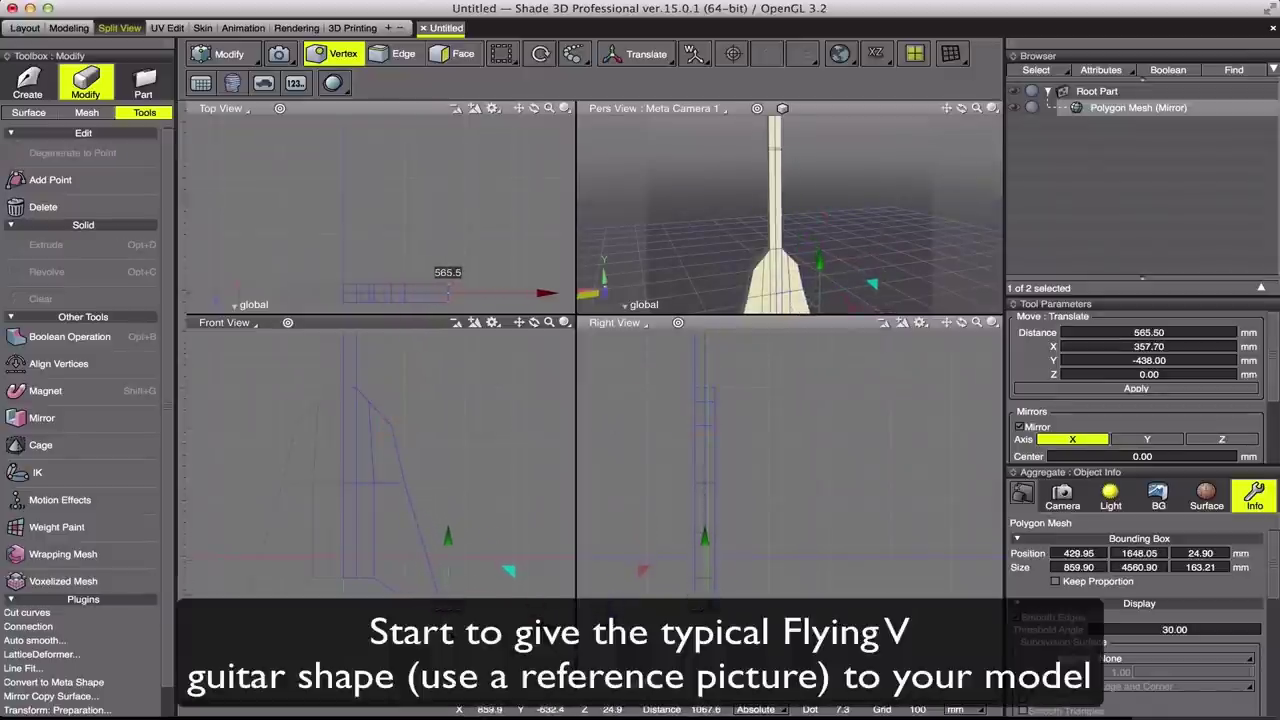
pyautogui.click(406, 492)
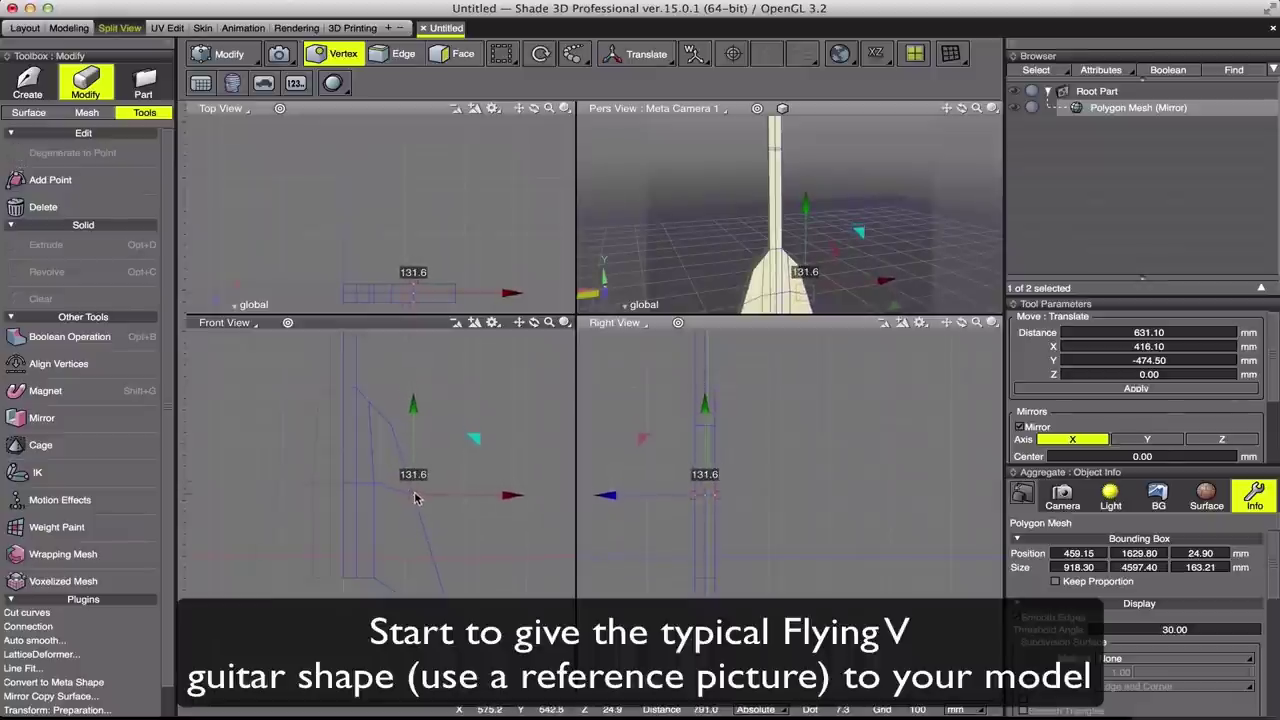
pyautogui.moveTo(415, 500); pyautogui.dragTo(410, 502)
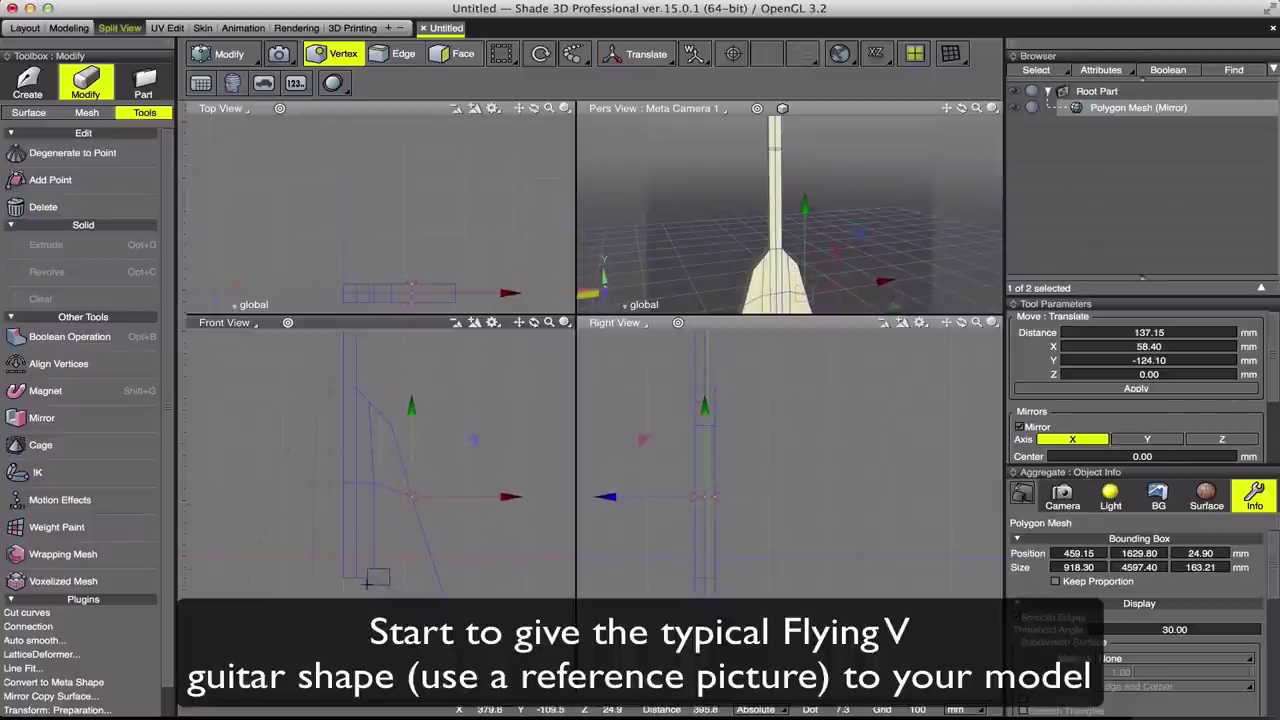
pyautogui.moveTo(367, 582); pyautogui.dragTo(411, 610)
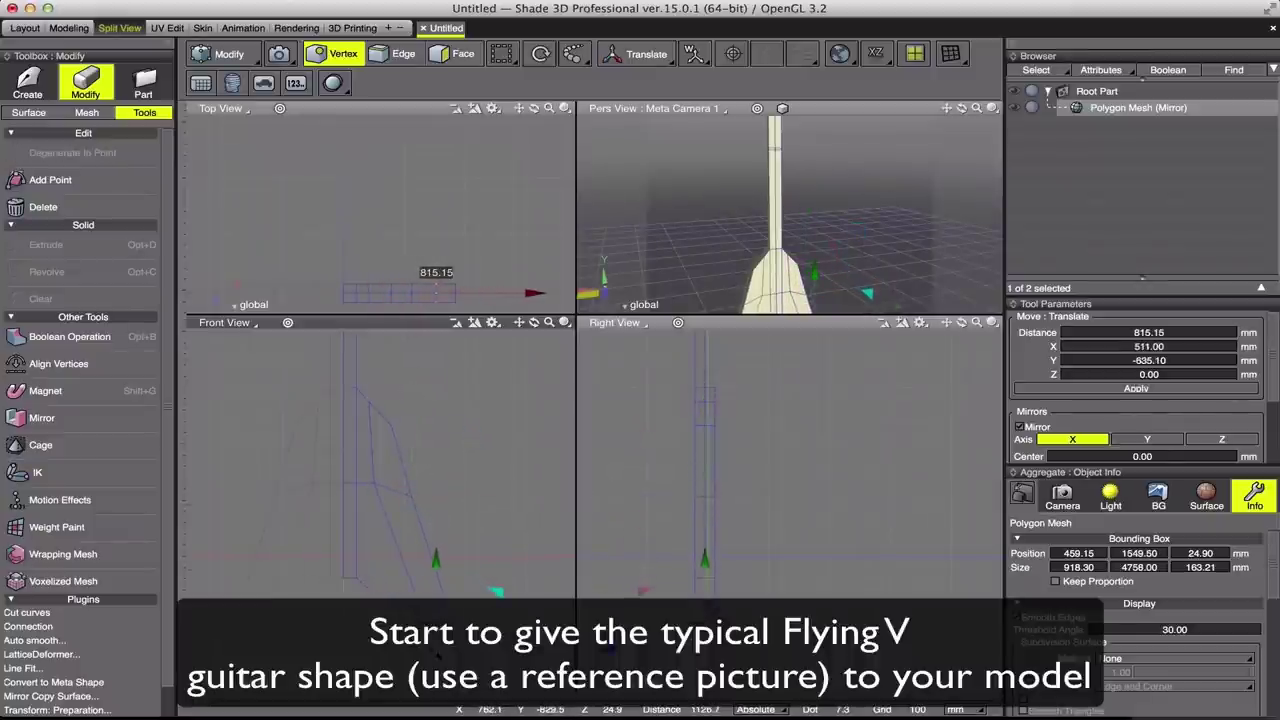
pyautogui.moveTo(437, 657); pyautogui.dragTo(445, 661)
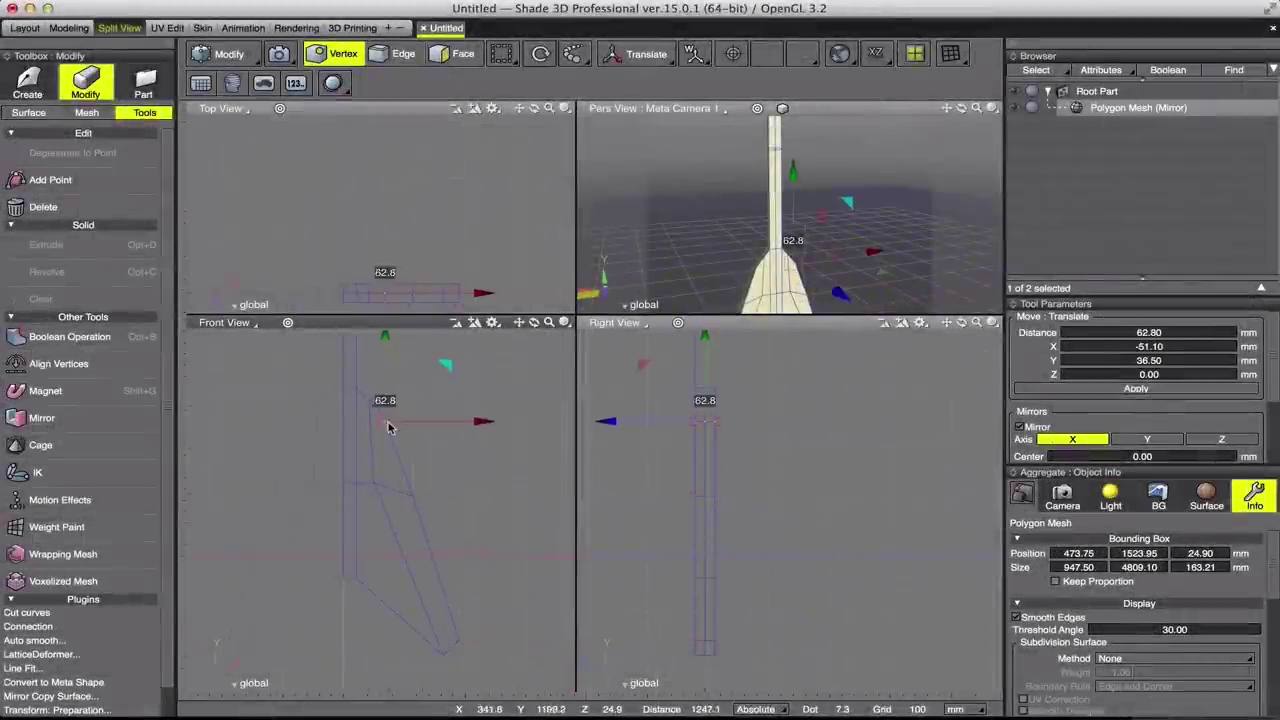
# Step: Reshape body vertices and stretch the top upward into an angled headstock
pyautogui.moveTo(357, 428); pyautogui.dragTo(370, 398)
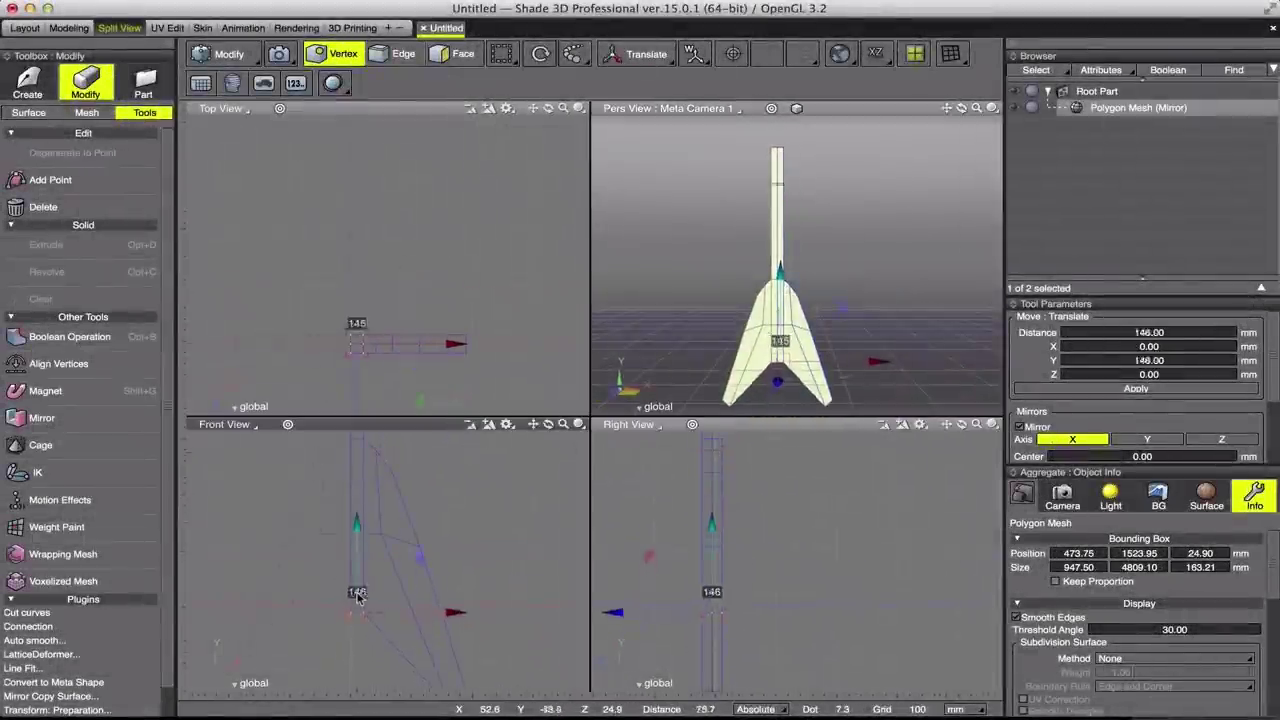
pyautogui.moveTo(347, 618); pyautogui.dragTo(420, 557)
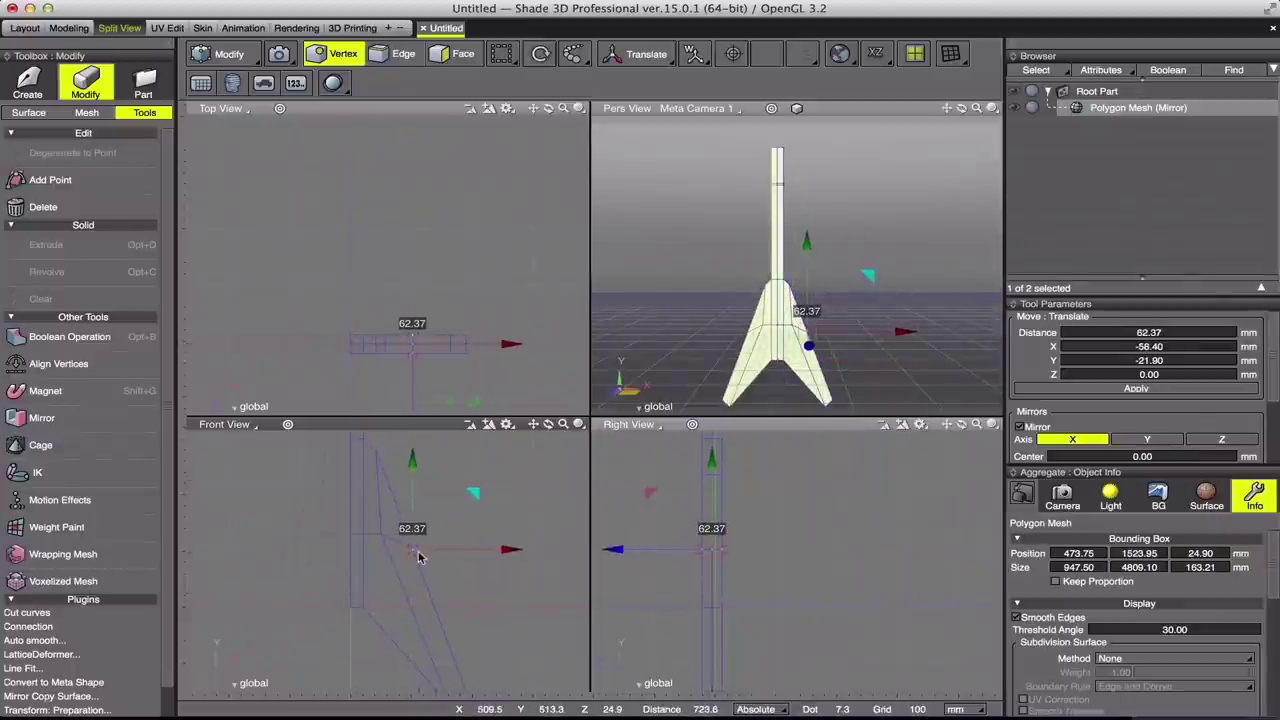
pyautogui.press('Tab')
pyautogui.press('Tab')
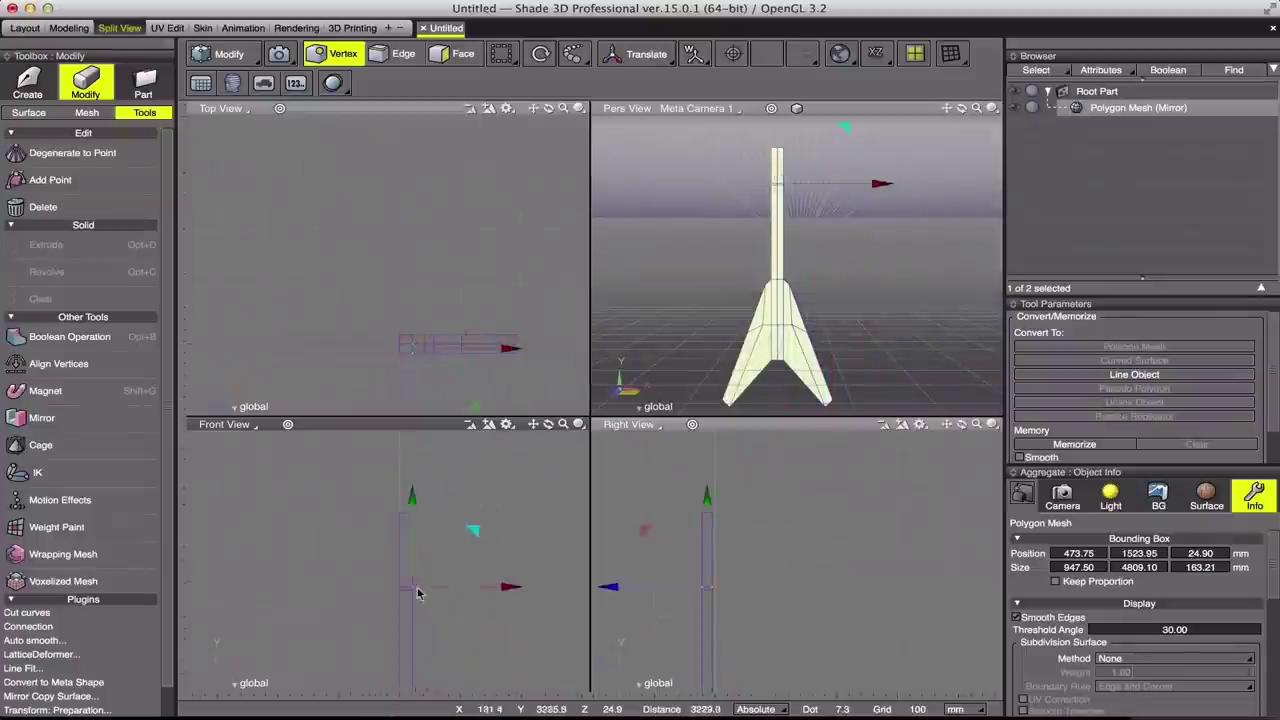
pyautogui.click(428, 567)
pyautogui.moveTo(428, 567)
pyautogui.mouseDown()
pyautogui.moveTo(441, 491)
pyautogui.moveTo(431, 567)
pyautogui.mouseUp()
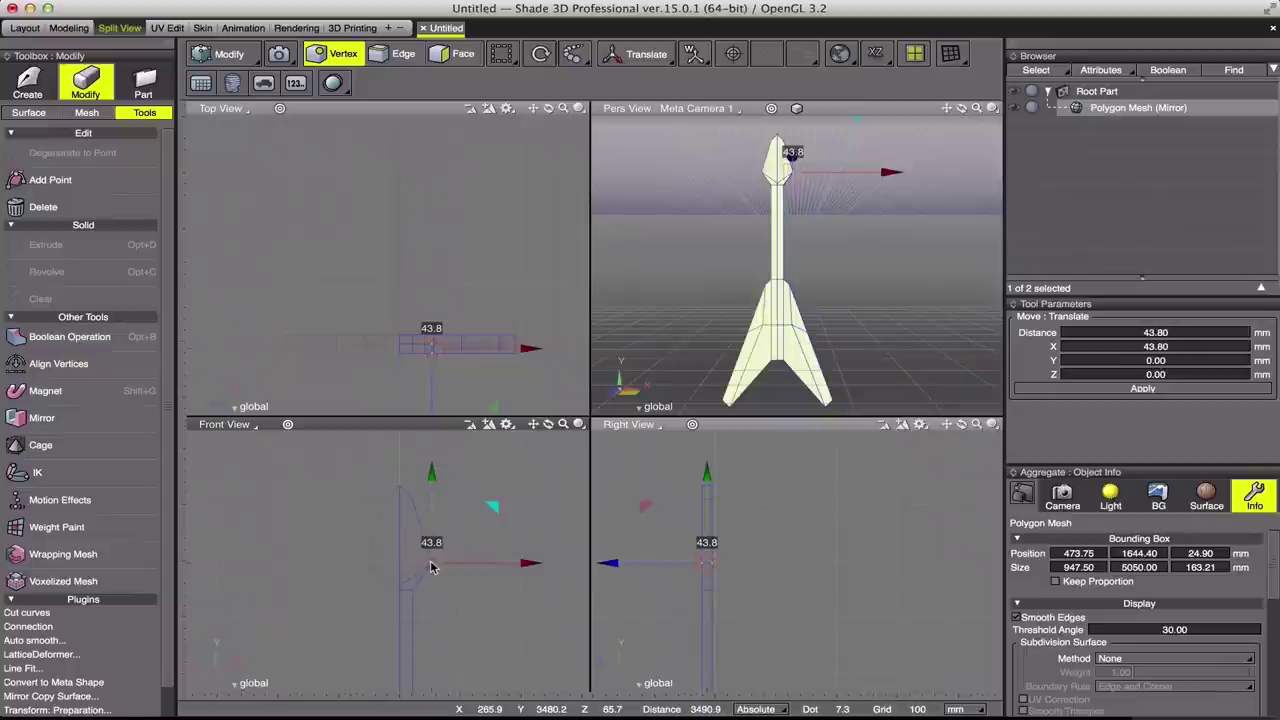
pyautogui.press('Tab')
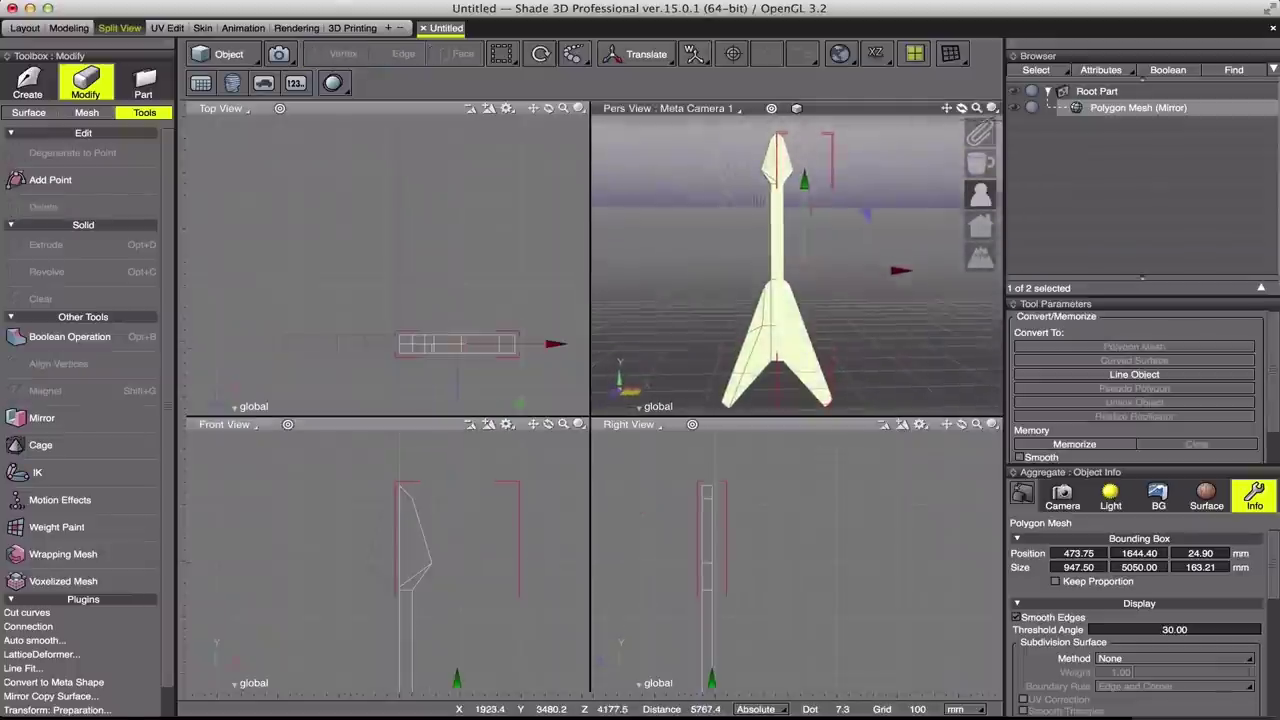
# Step: Set the Pers View to plain grey shading and shift an outline vertex along X
pyautogui.click(992, 108)
pyautogui.click(1050, 329)
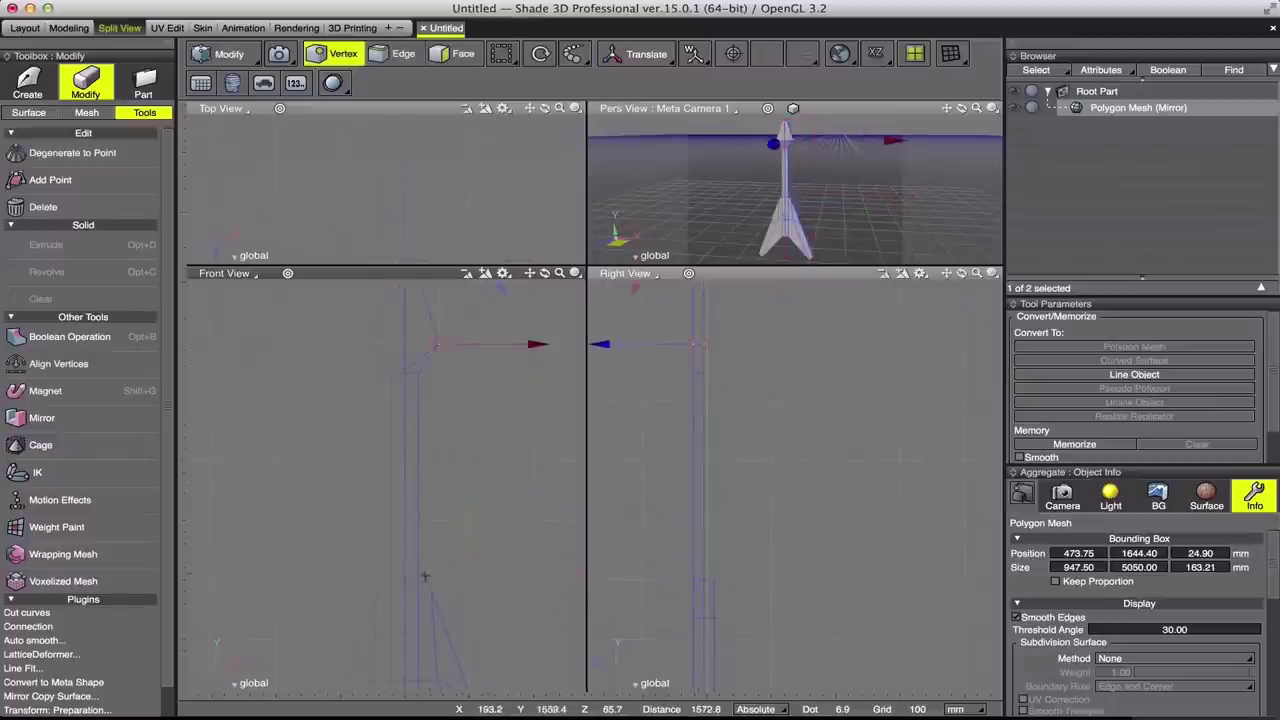
pyautogui.click(420, 580)
pyautogui.moveTo(440, 585); pyautogui.dragTo(445, 585)
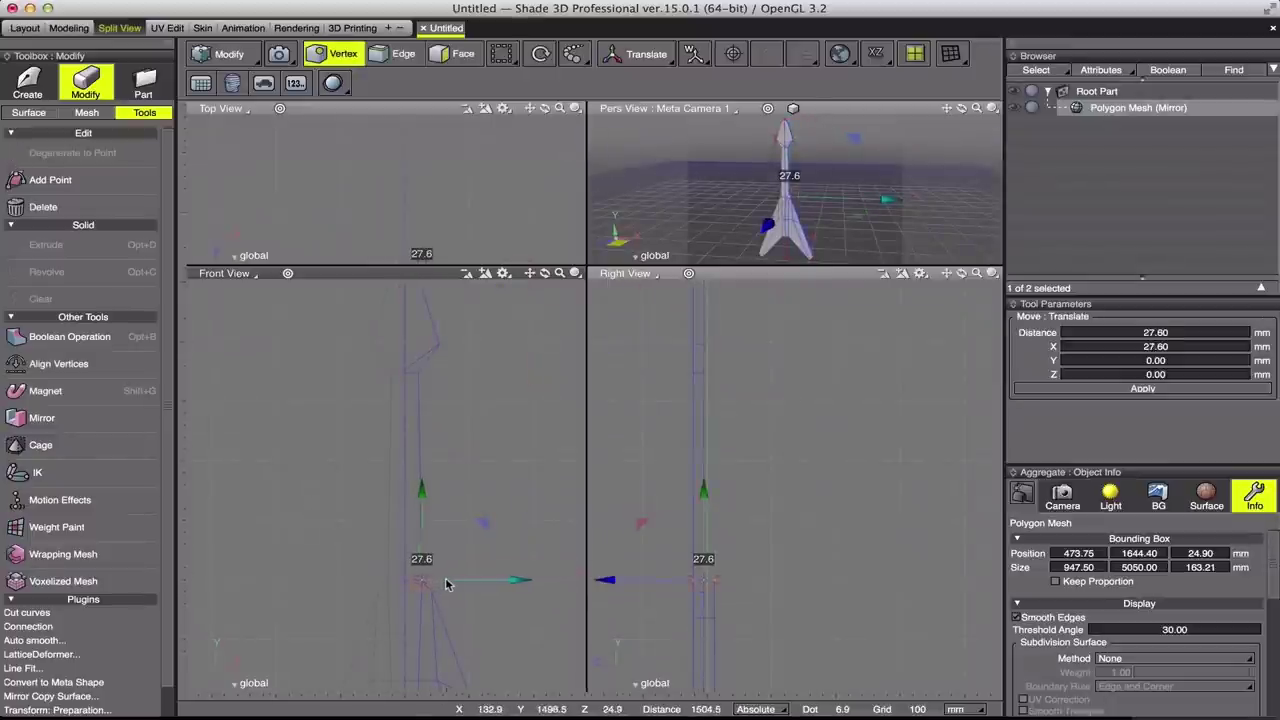
pyautogui.press('Tab')
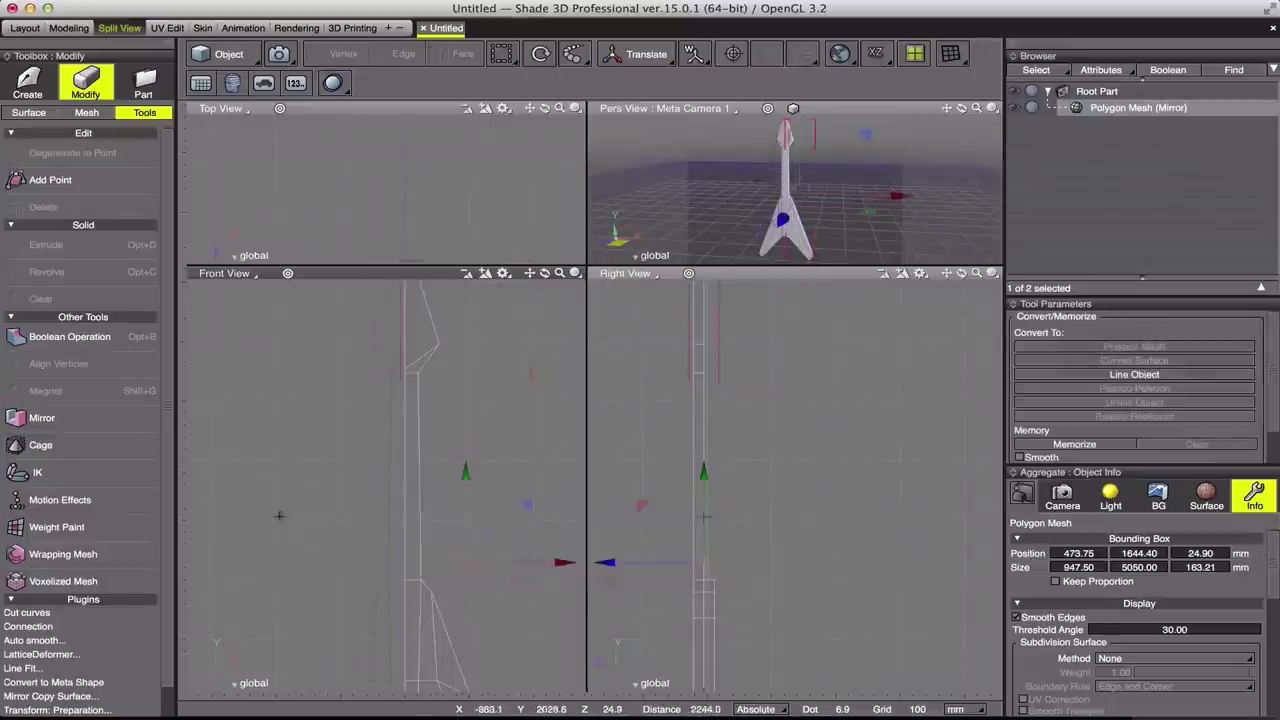
# Step: Zoom out to frame the whole guitar and pull the wing tip vertex down slightly
pyautogui.scroll(-2, 478, 350)
pyautogui.scroll(-2, 478, 350)
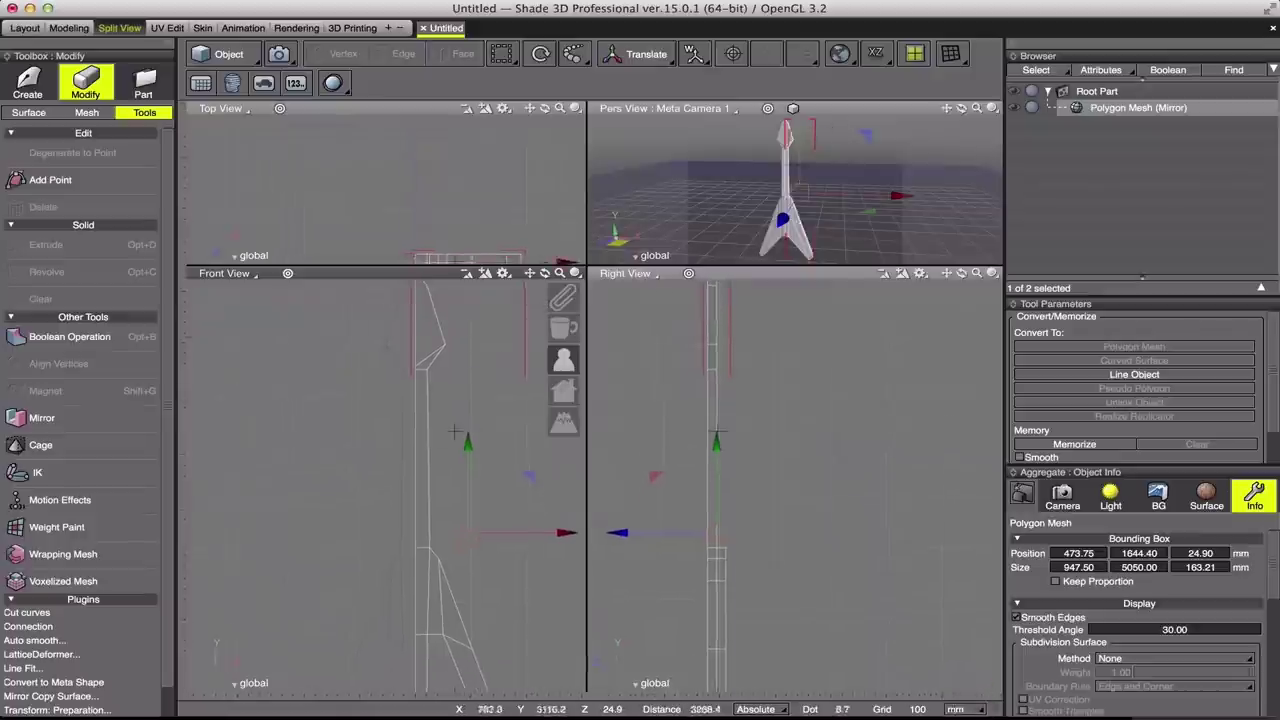
pyautogui.scroll(-2, 478, 350)
pyautogui.scroll(-2, 830, 295)
pyautogui.scroll(-2, 818, 295)
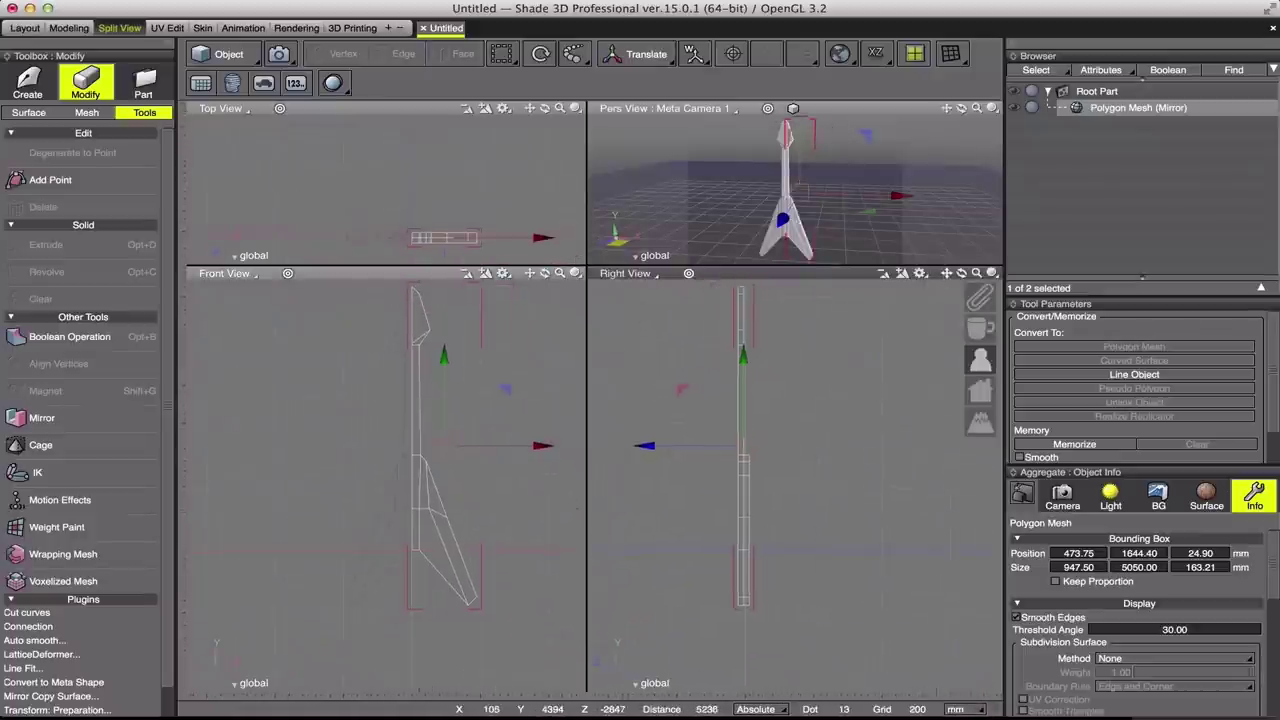
pyautogui.scroll(-2, 818, 295)
pyautogui.scroll(-2, 818, 295)
pyautogui.moveTo(800, 450); pyautogui.dragTo(832, 487, button='middle')
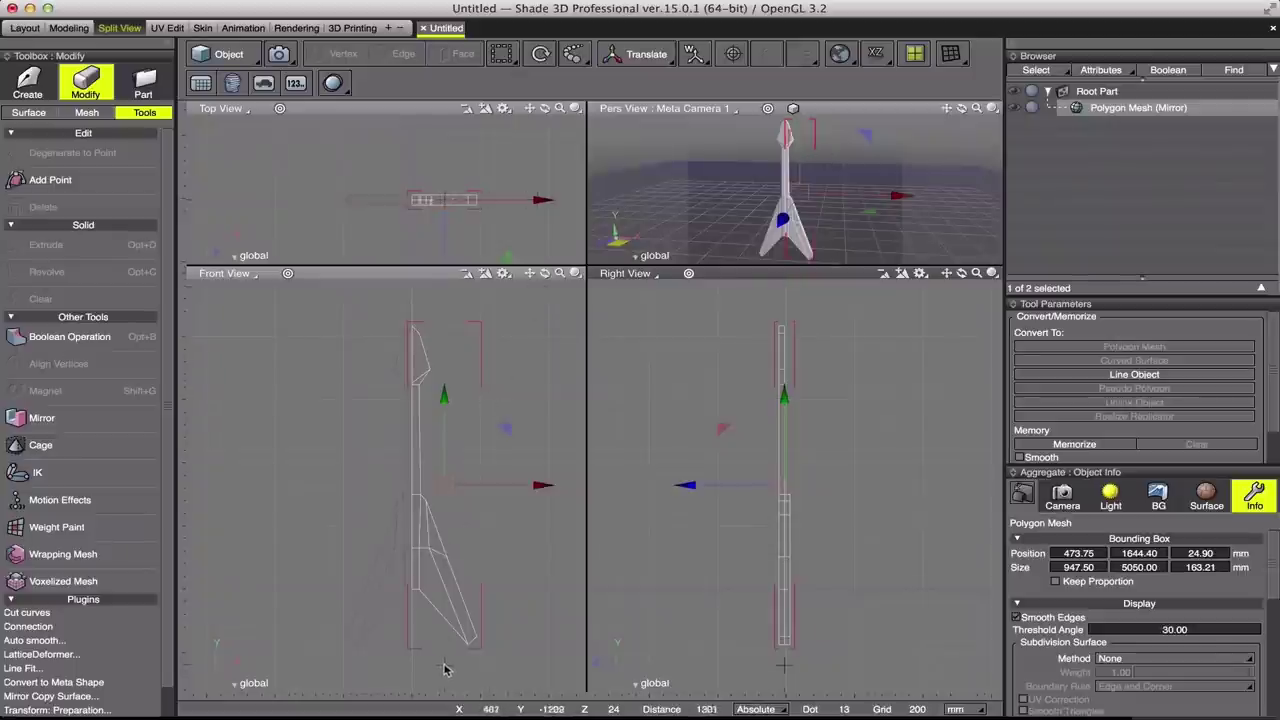
pyautogui.press('Tab')
pyautogui.click(476, 658)
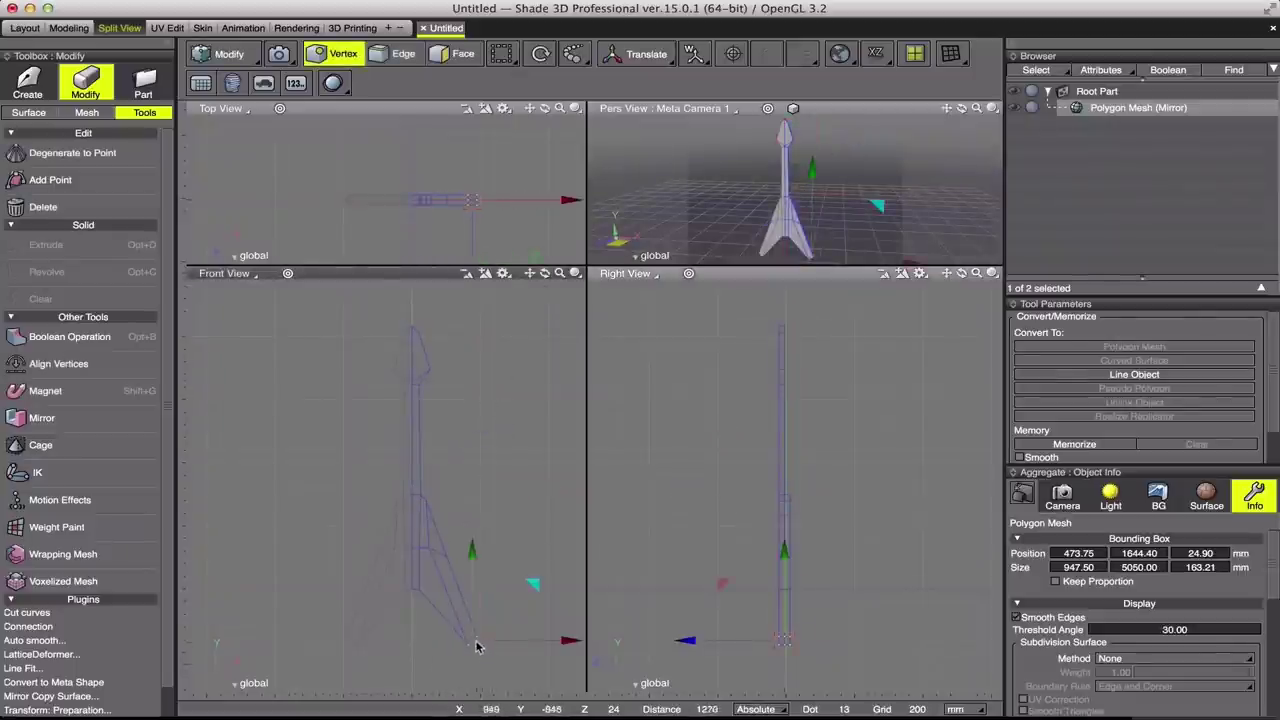
pyautogui.moveTo(476, 646); pyautogui.dragTo(478, 652)
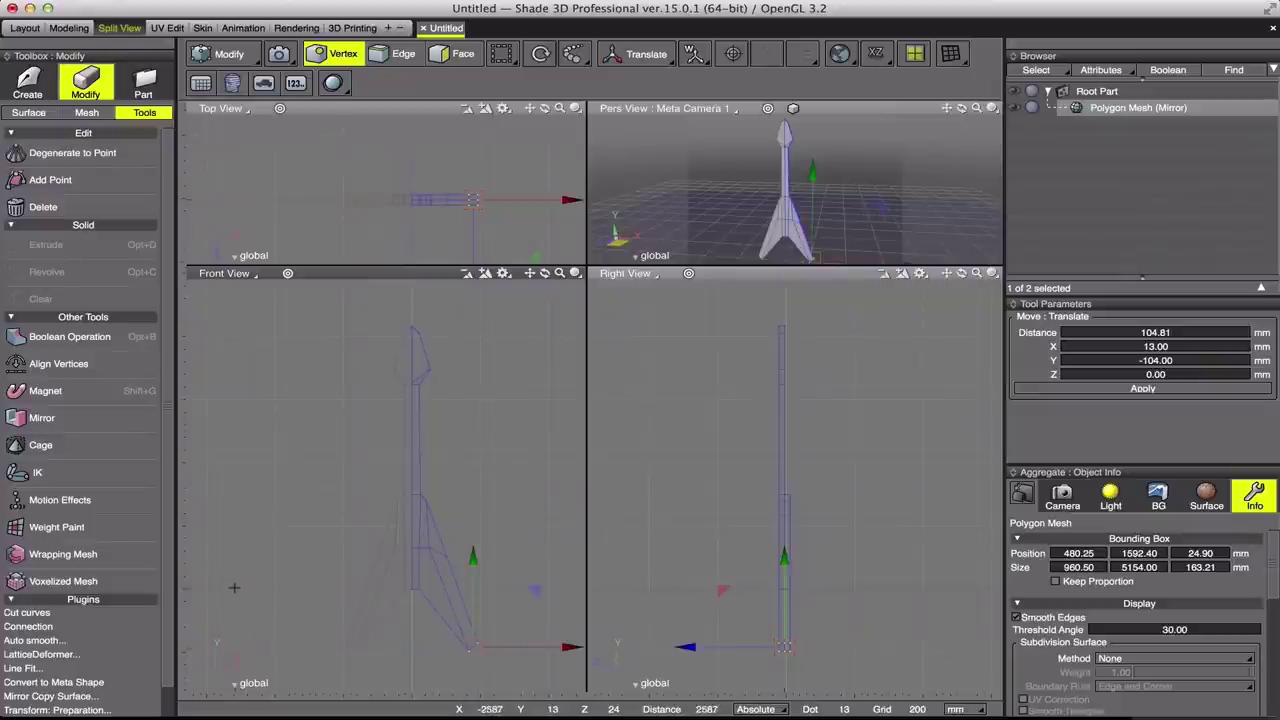
pyautogui.press('Tab')
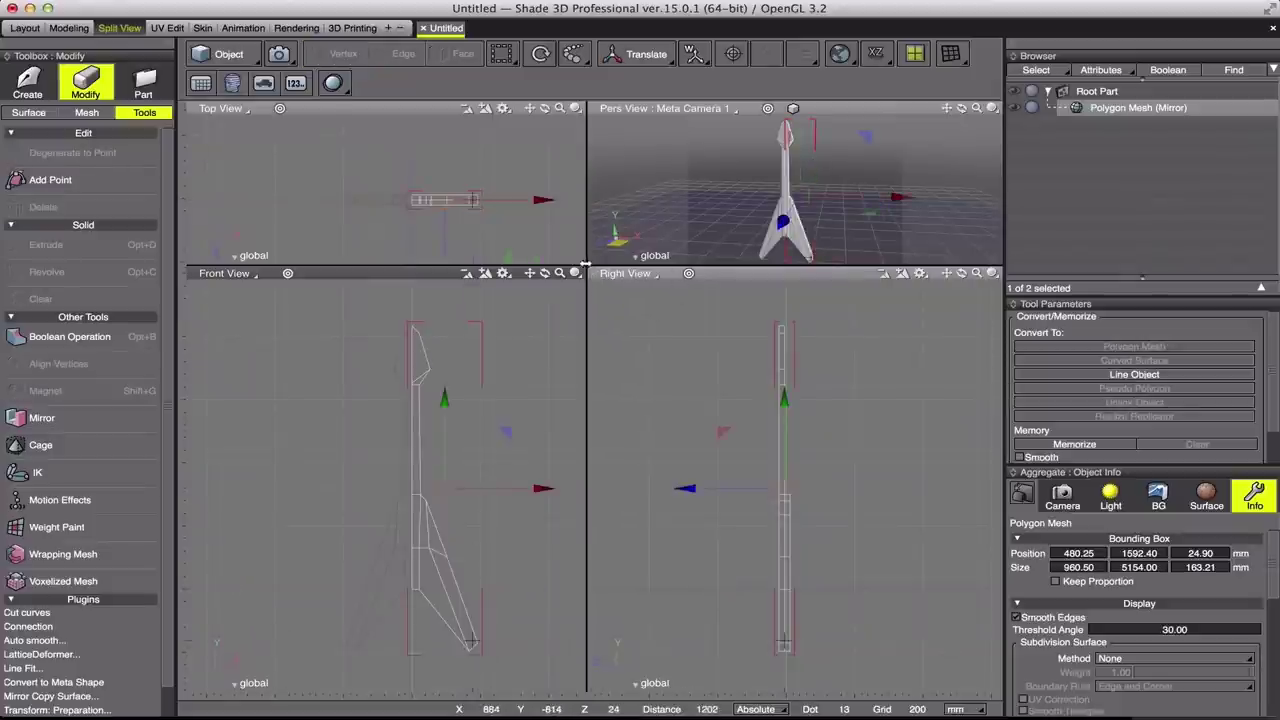
# Step: Enlarge the Pers View and orbit it to see the guitar's side
pyautogui.moveTo(587, 267); pyautogui.dragTo(551, 449)
pyautogui.moveTo(962, 108)
pyautogui.mouseDown()
pyautogui.moveTo(1000, 112)
pyautogui.moveTo(932, 124)
pyautogui.mouseUp()
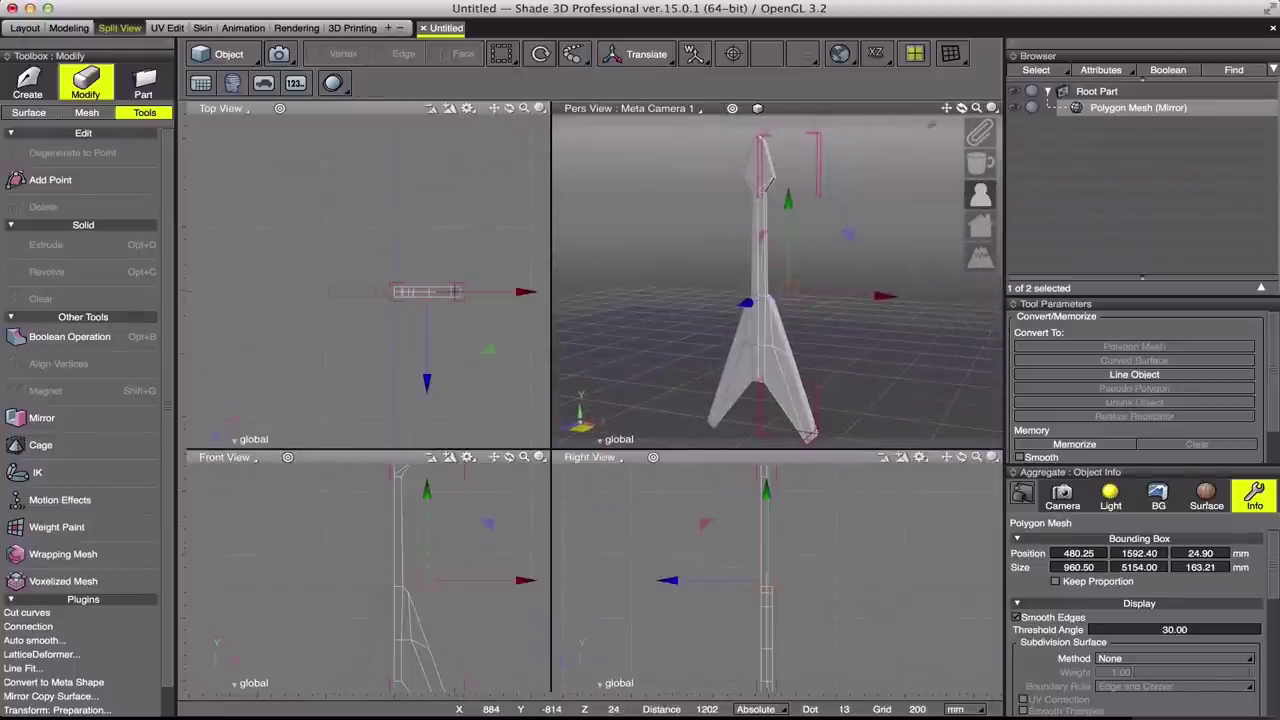
pyautogui.click(42, 418)
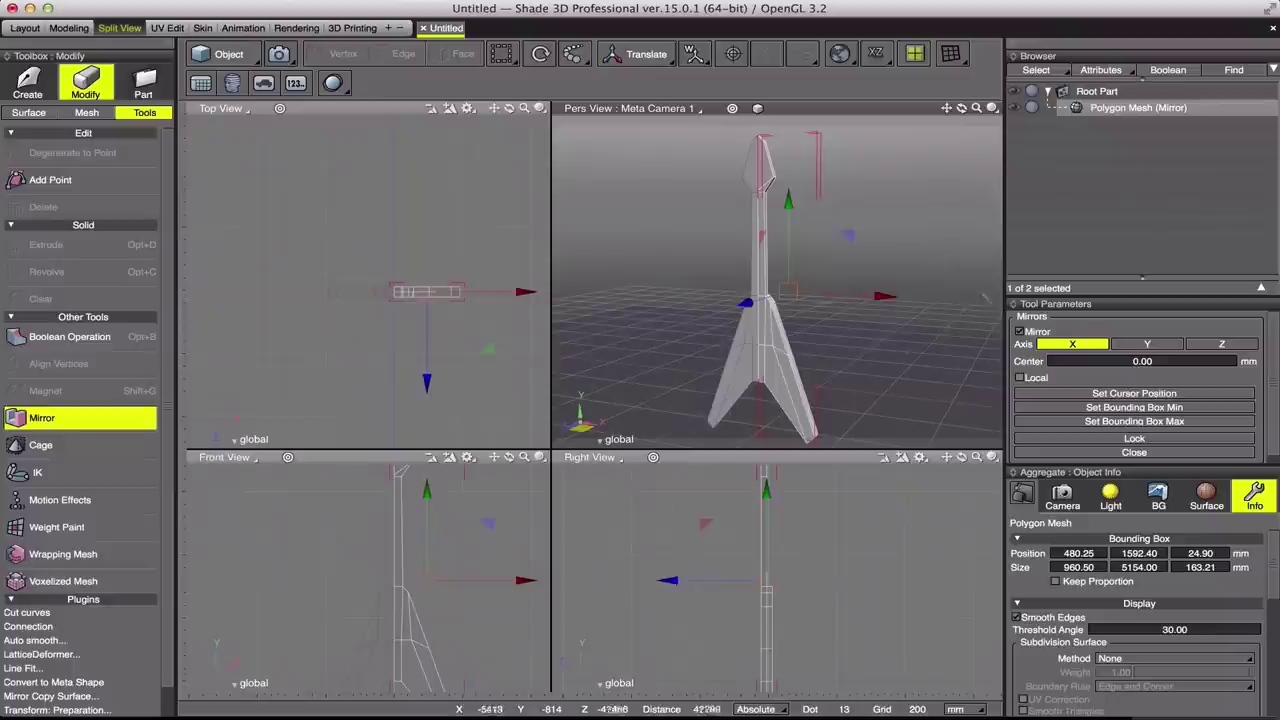
# Step: Turn off mirroring and apply polygon smoothing at a raised level
pyautogui.click(1019, 332)
pyautogui.moveTo(962, 108); pyautogui.dragTo(955, 150)
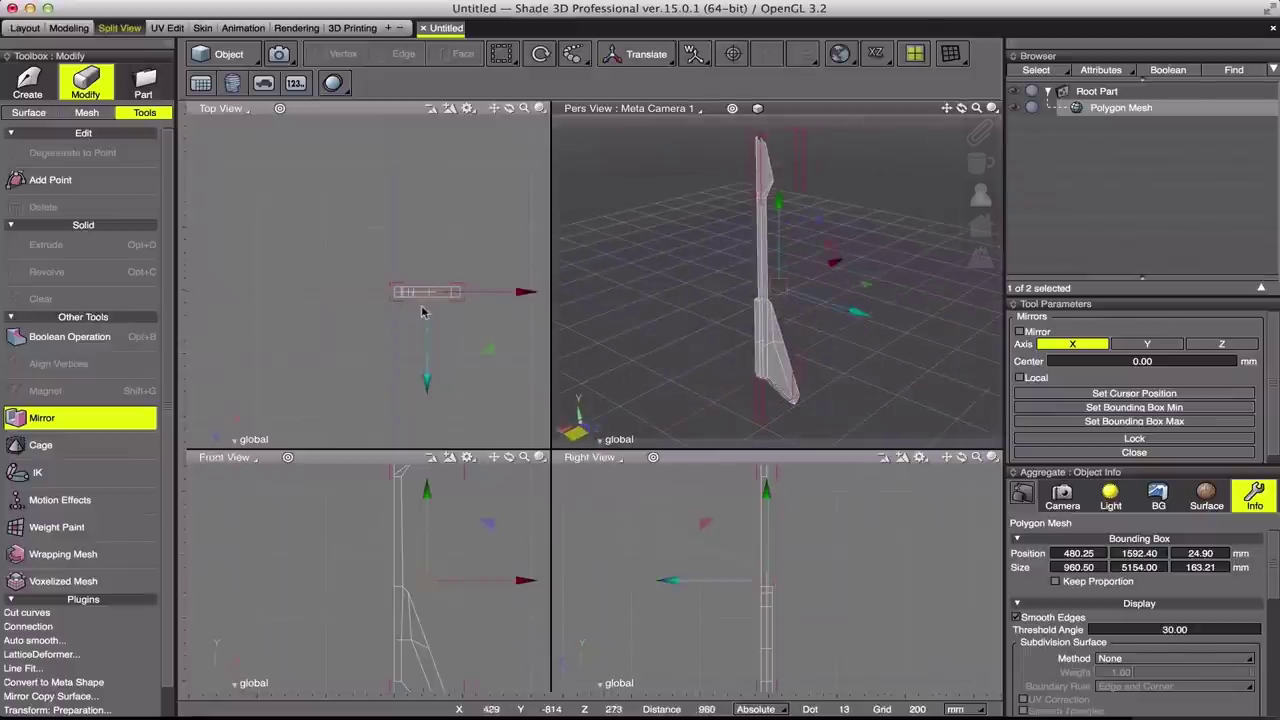
pyautogui.click(84, 110)
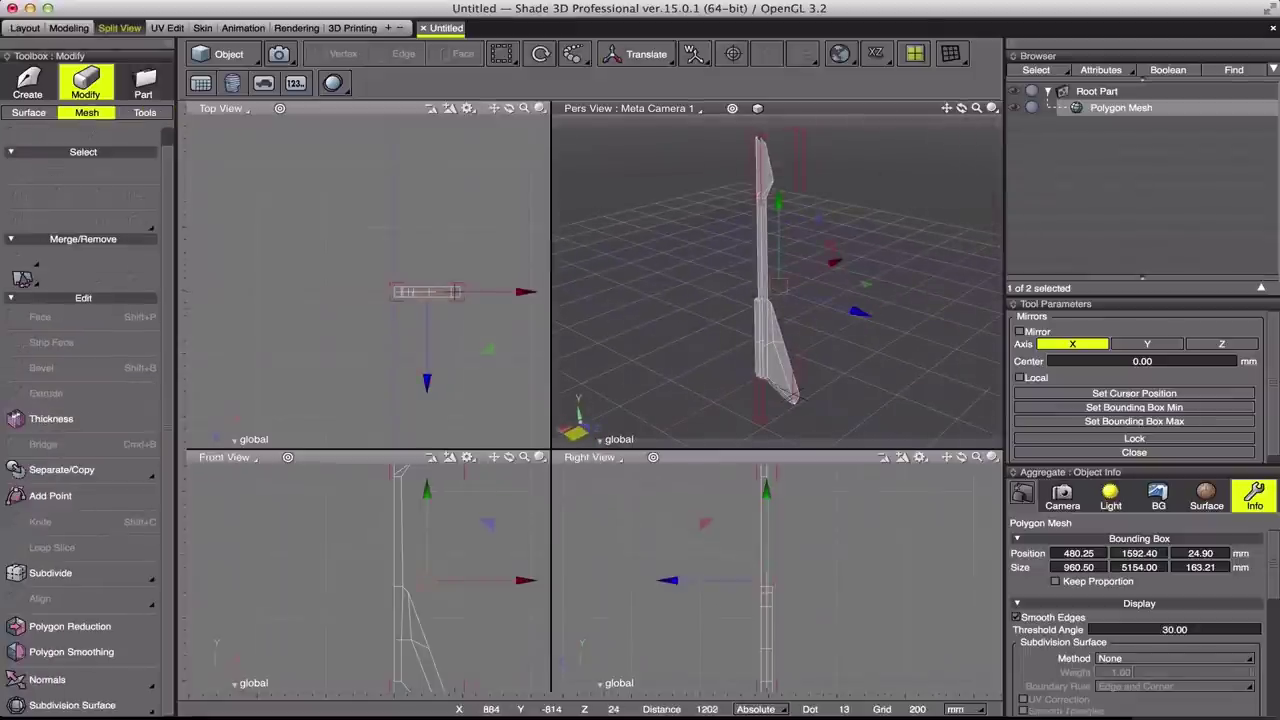
pyautogui.click(40, 655)
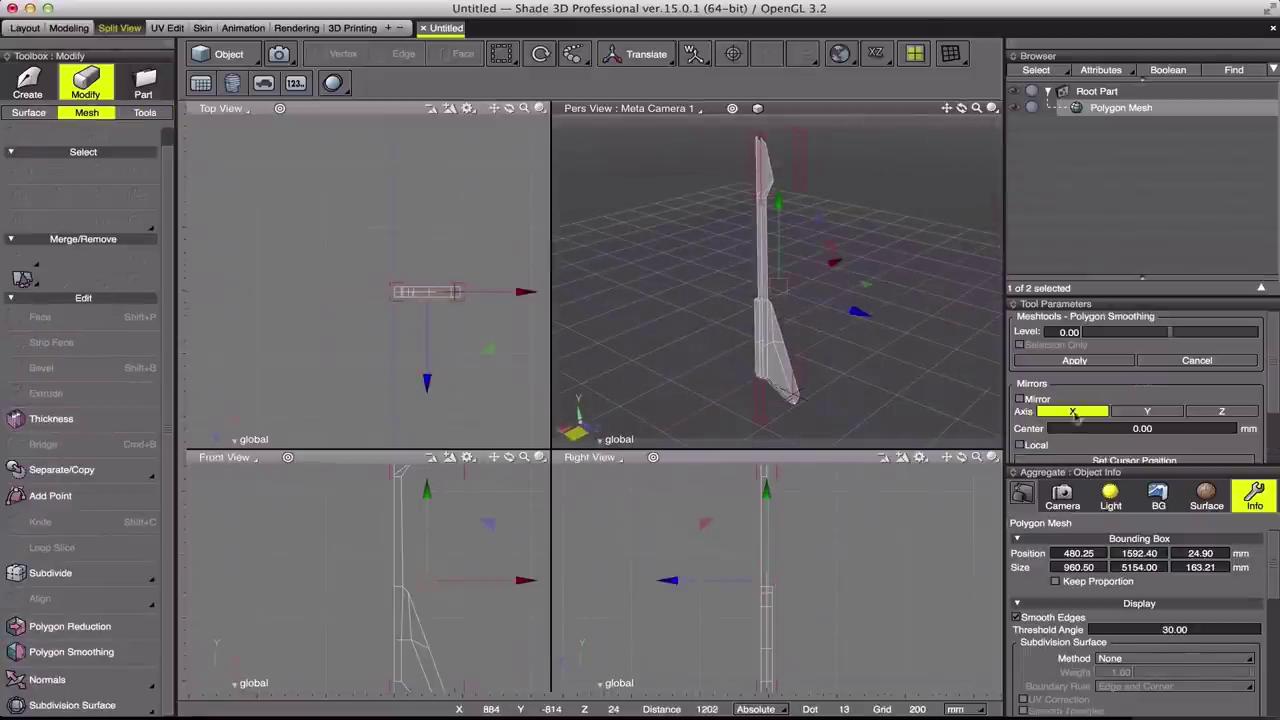
pyautogui.moveTo(1178, 337); pyautogui.dragTo(1195, 335)
pyautogui.click(907, 330)
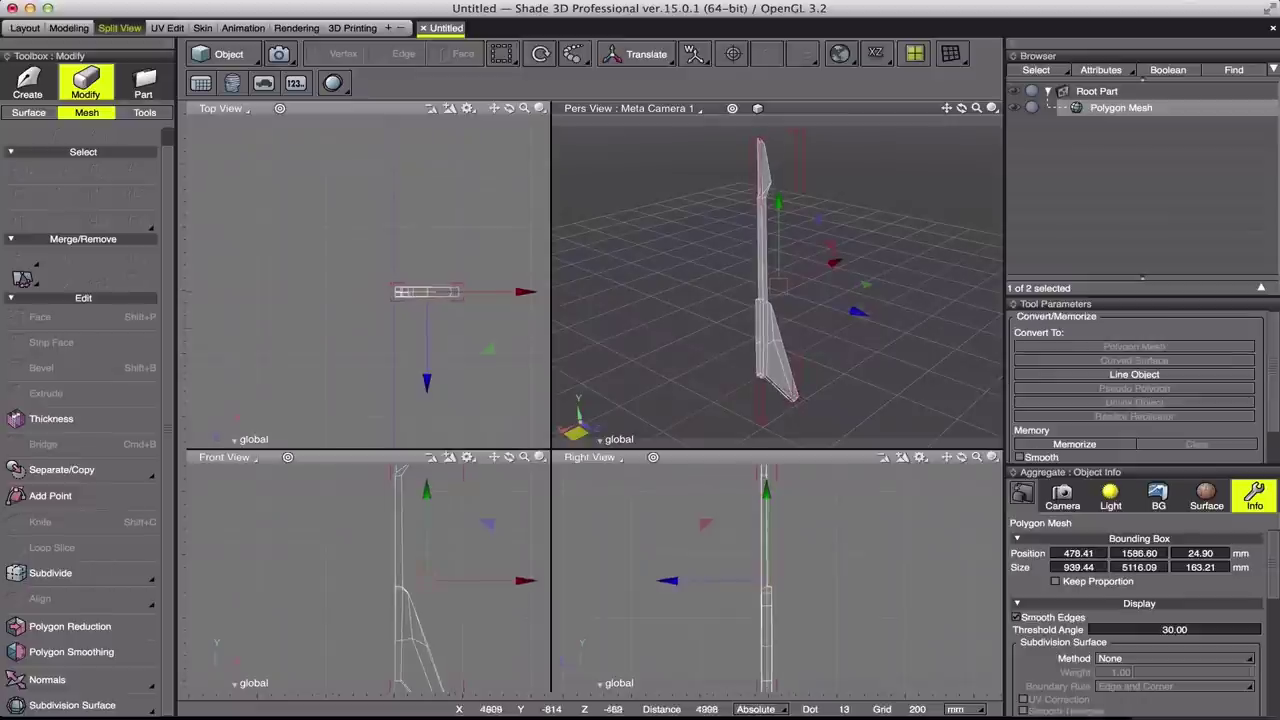
# Step: Select the vertical centre edge loop running along the neck
pyautogui.moveTo(960, 110); pyautogui.dragTo(960, 140)
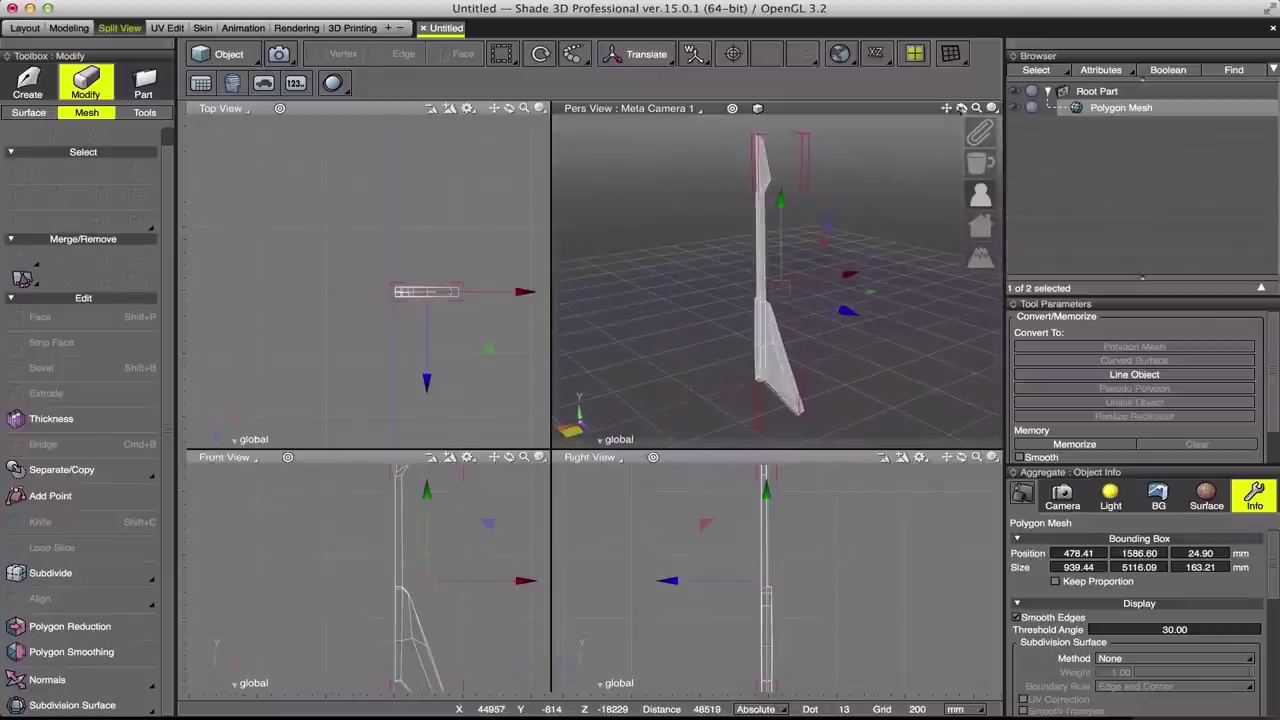
pyautogui.moveTo(823, 200)
pyautogui.mouseDown()
pyautogui.moveTo(736, 311)
pyautogui.moveTo(716, 308)
pyautogui.mouseUp()
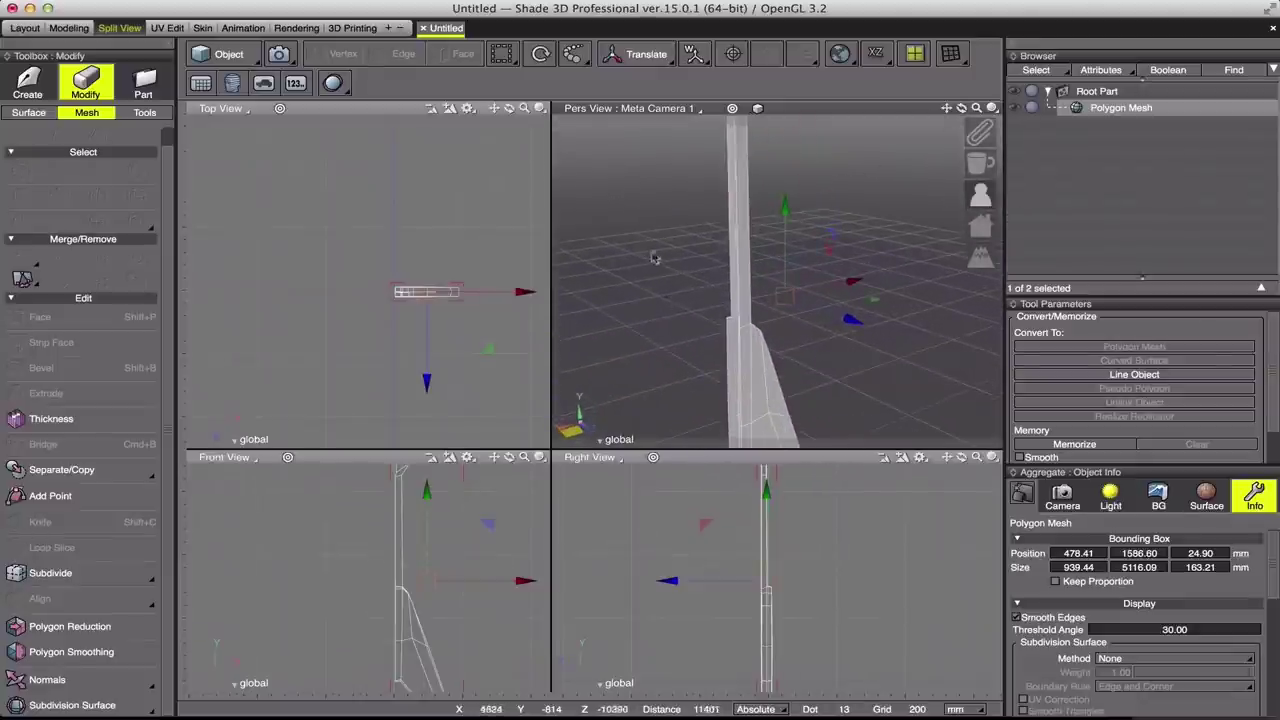
pyautogui.press('Tab')
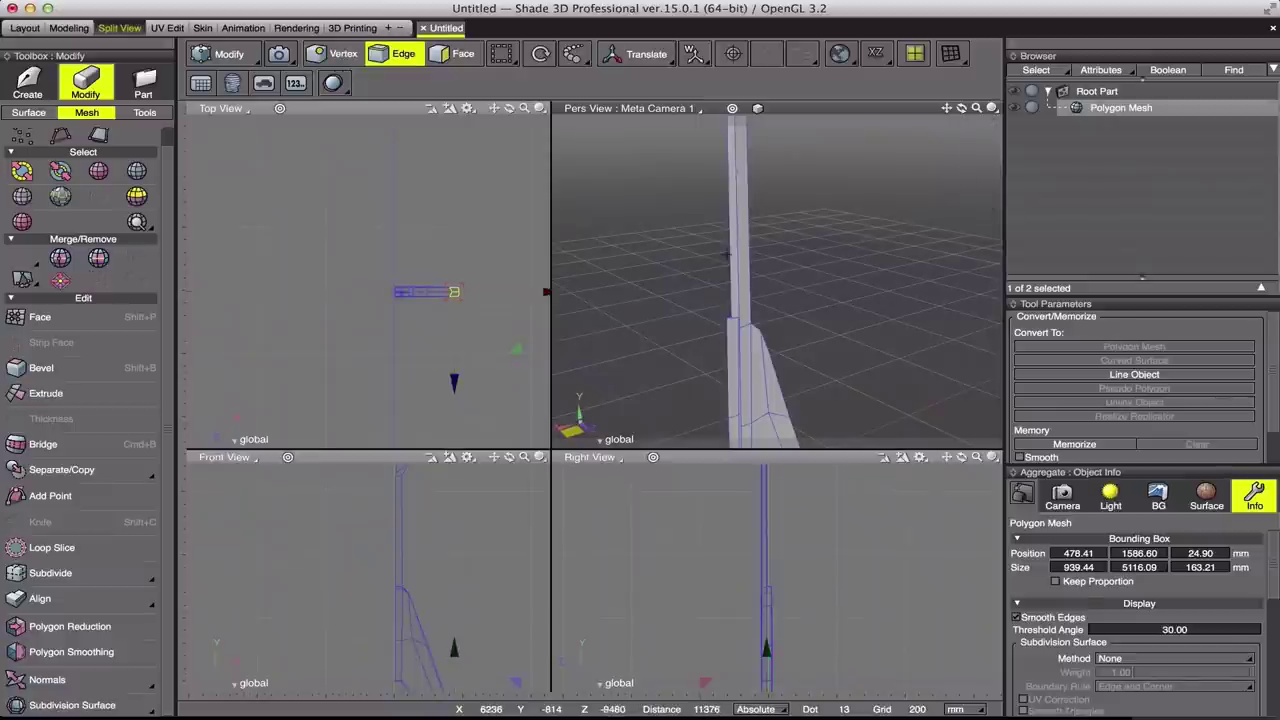
pyautogui.click(736, 262)
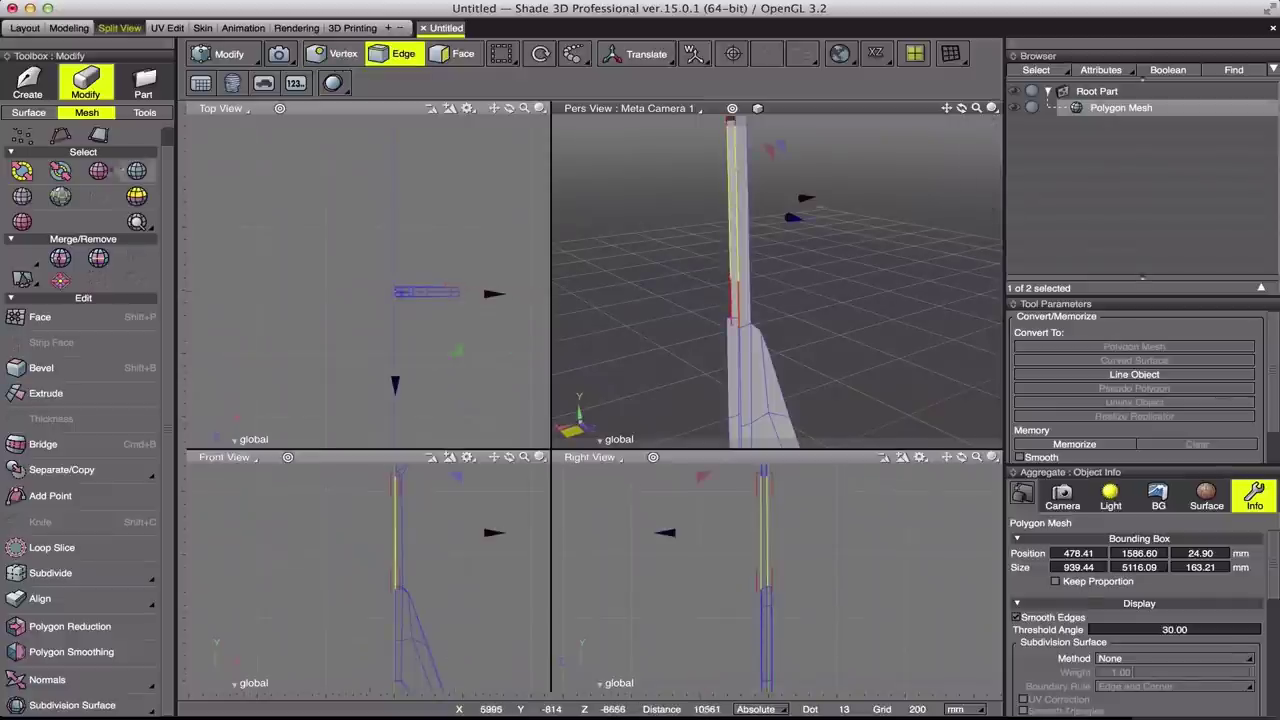
pyautogui.click(22, 197)
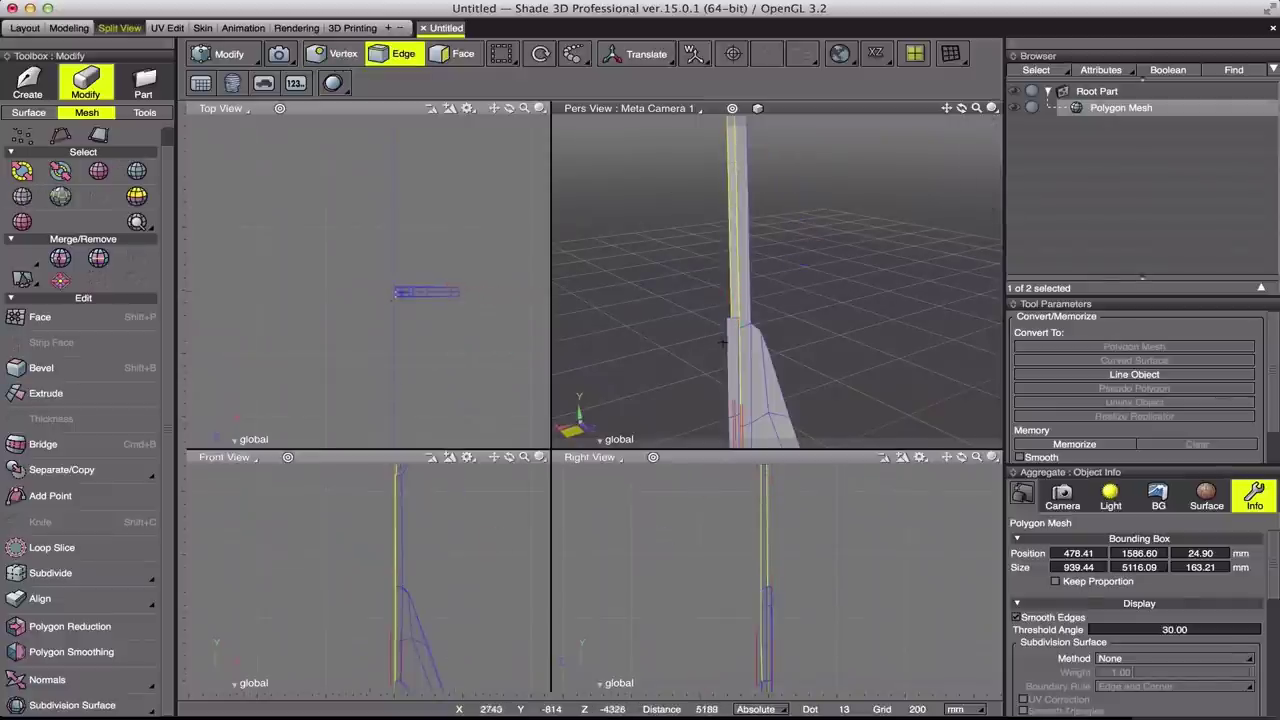
pyautogui.moveTo(946, 108); pyautogui.dragTo(955, 200)
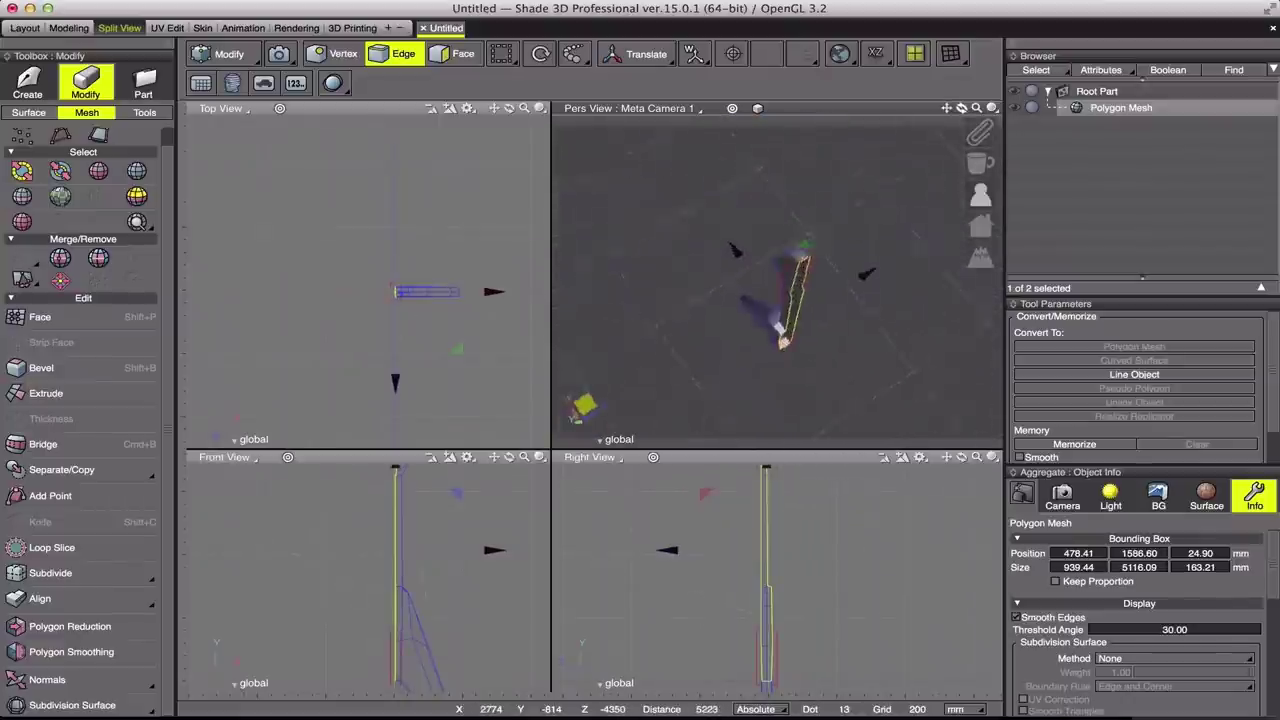
# Step: Align the central vertices to Min X at 0.00 and mirror the half guitar on X
pyautogui.click(343, 55)
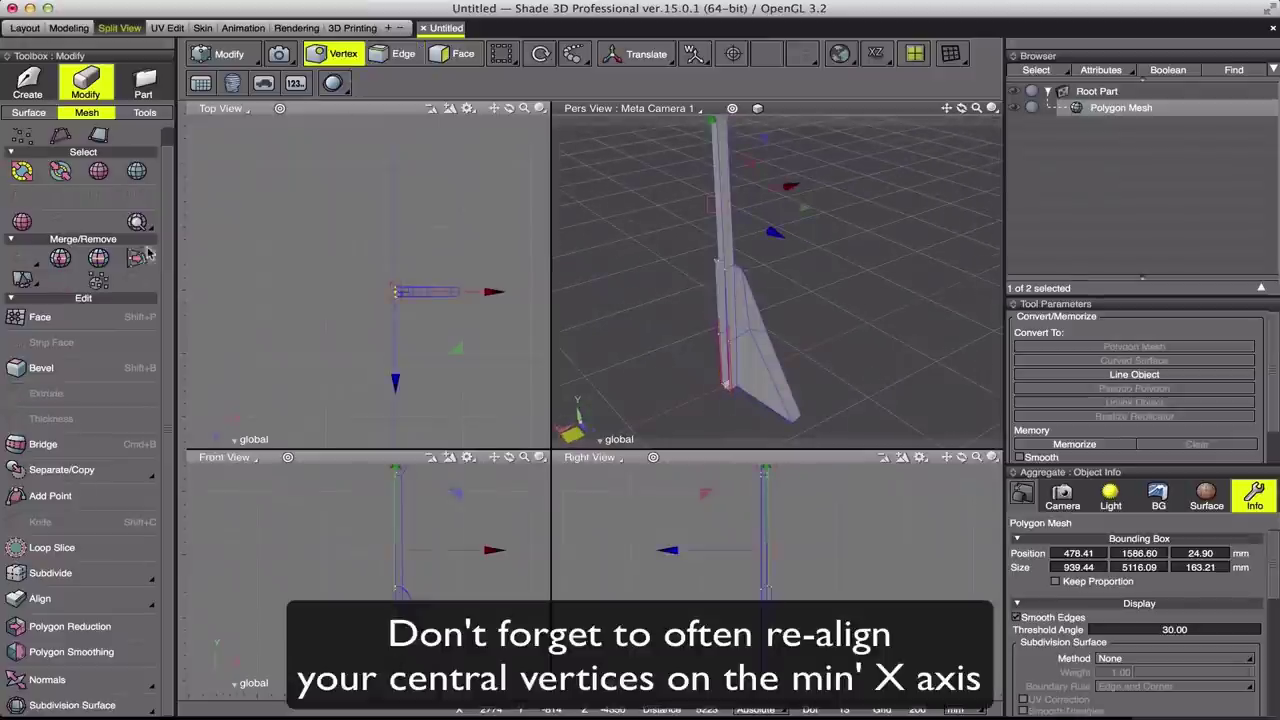
pyautogui.click(145, 112)
pyautogui.click(86, 365)
pyautogui.scroll(-2, 1130, 400)
pyautogui.click(1134, 445)
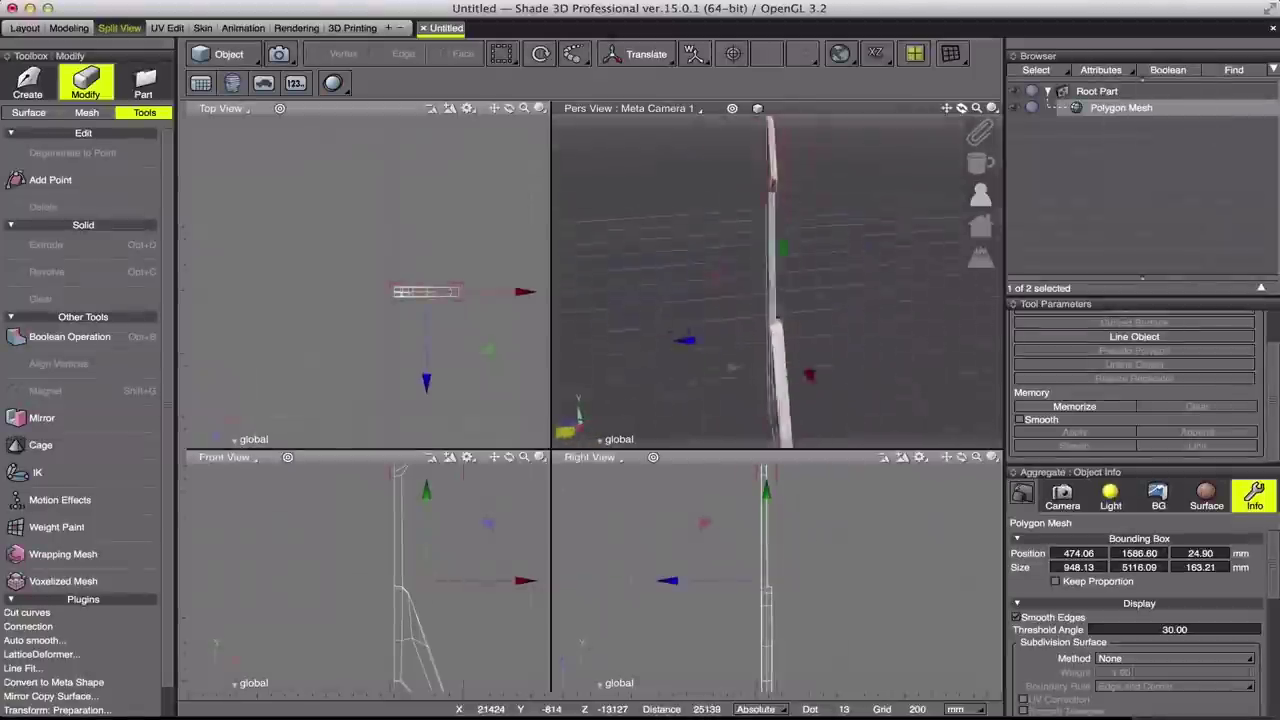
pyautogui.click(42, 418)
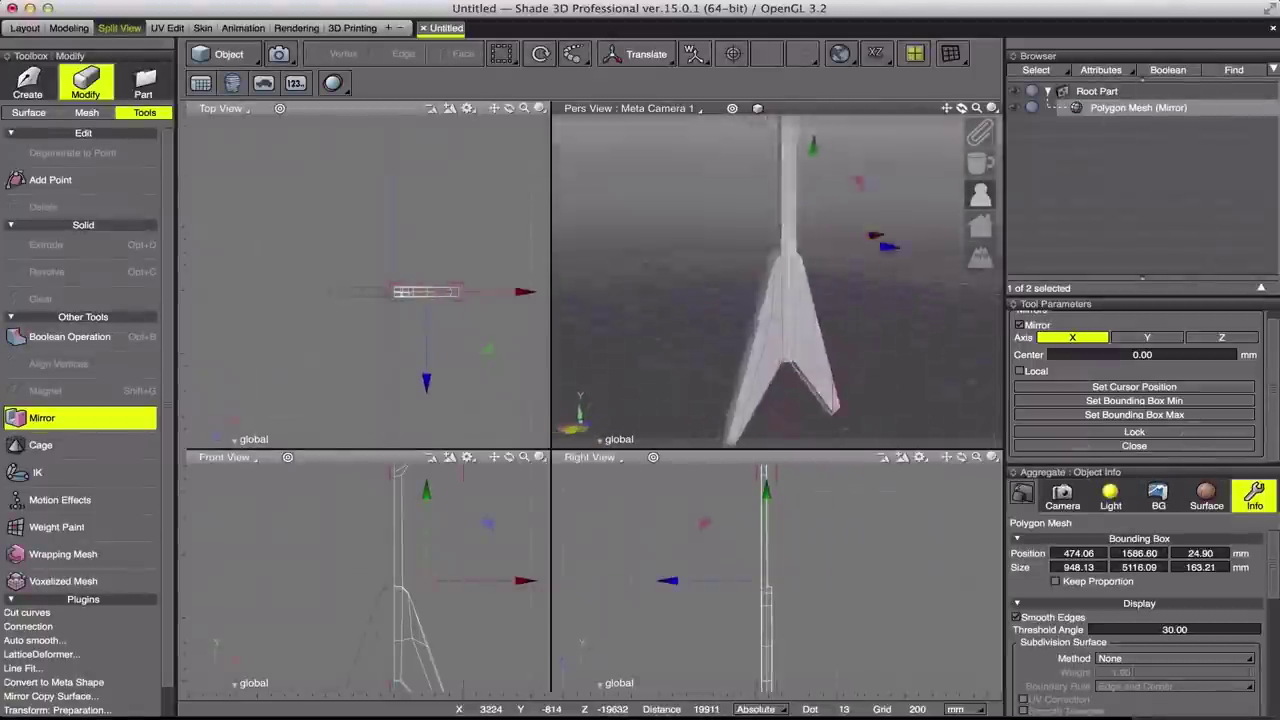
# Step: Move the selected vertices 55.8 mm in Y with the Front and Right views enlarged
pyautogui.moveTo(552, 451); pyautogui.dragTo(563, 278)
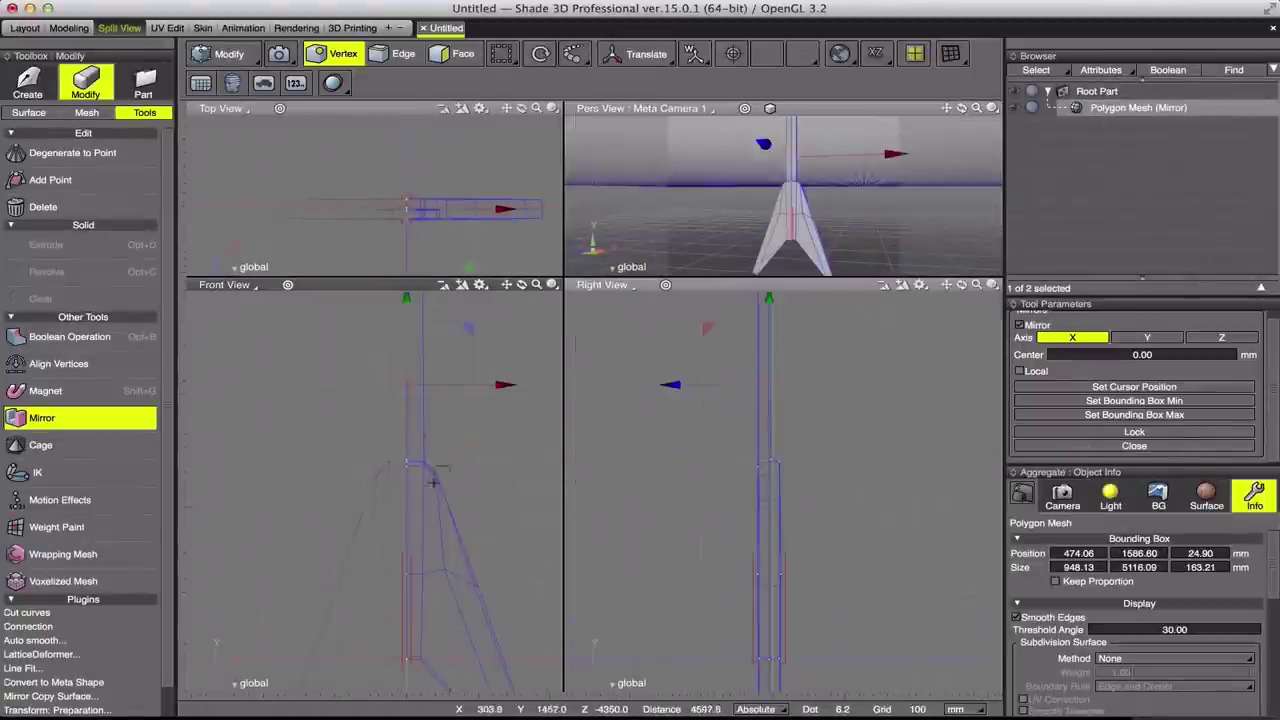
pyautogui.moveTo(455, 489); pyautogui.dragTo(451, 501)
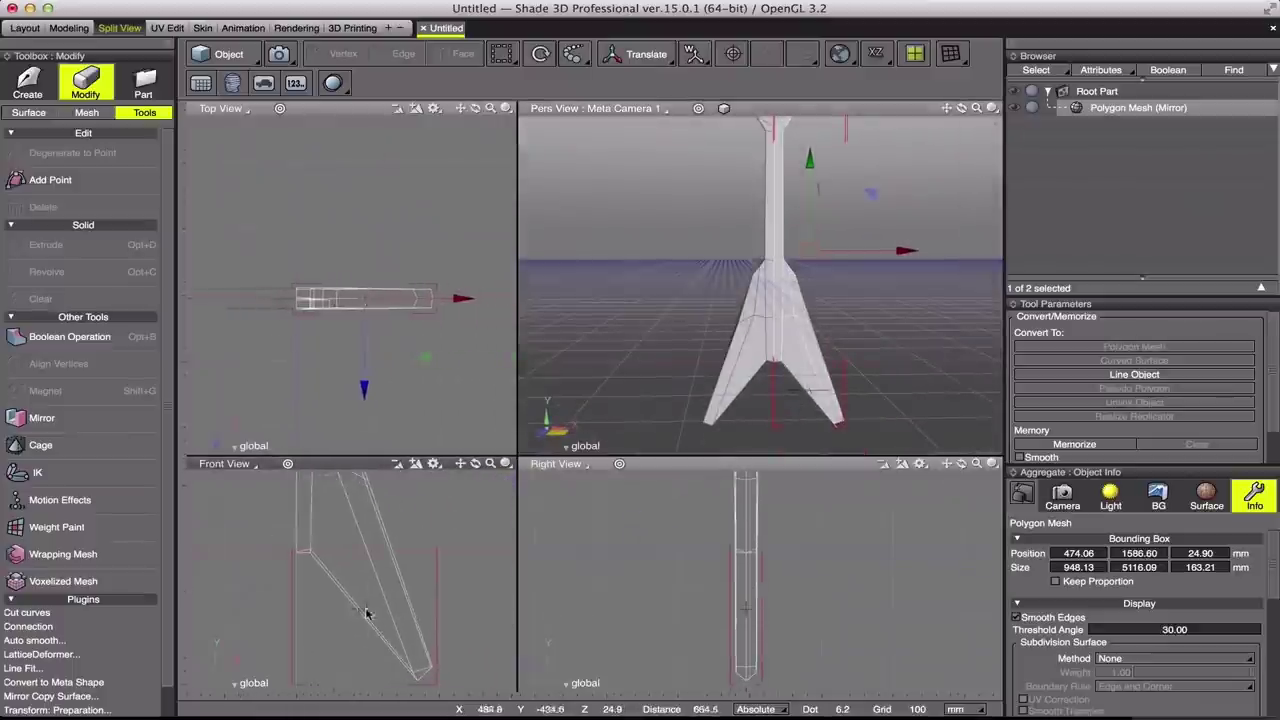
pyautogui.hscroll(-3, 366, 614)
pyautogui.moveTo(961, 108); pyautogui.dragTo(975, 118)
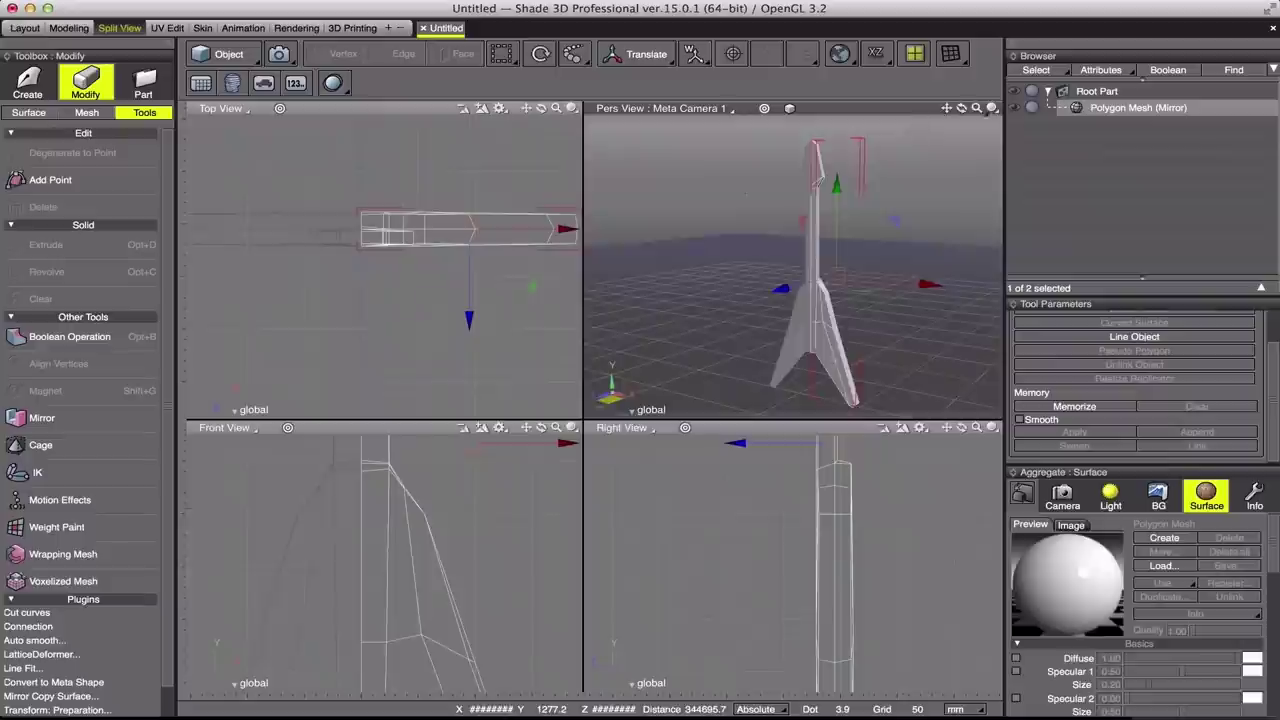
# Step: Select the wing and neck faces together and convert the selection to vertices
pyautogui.doubleClick(835, 340)
pyautogui.click(818, 220)
pyautogui.keyDown('shift'); pyautogui.click(835, 340); pyautogui.keyUp('shift')
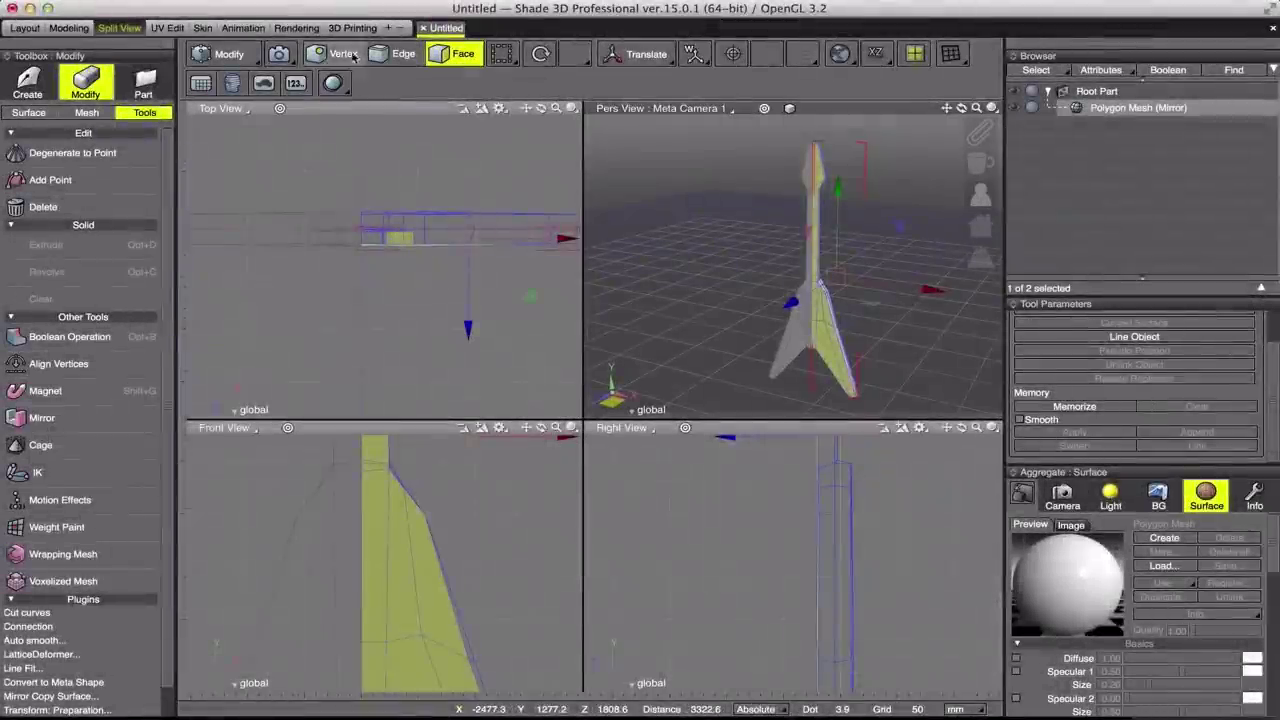
pyautogui.click(343, 54)
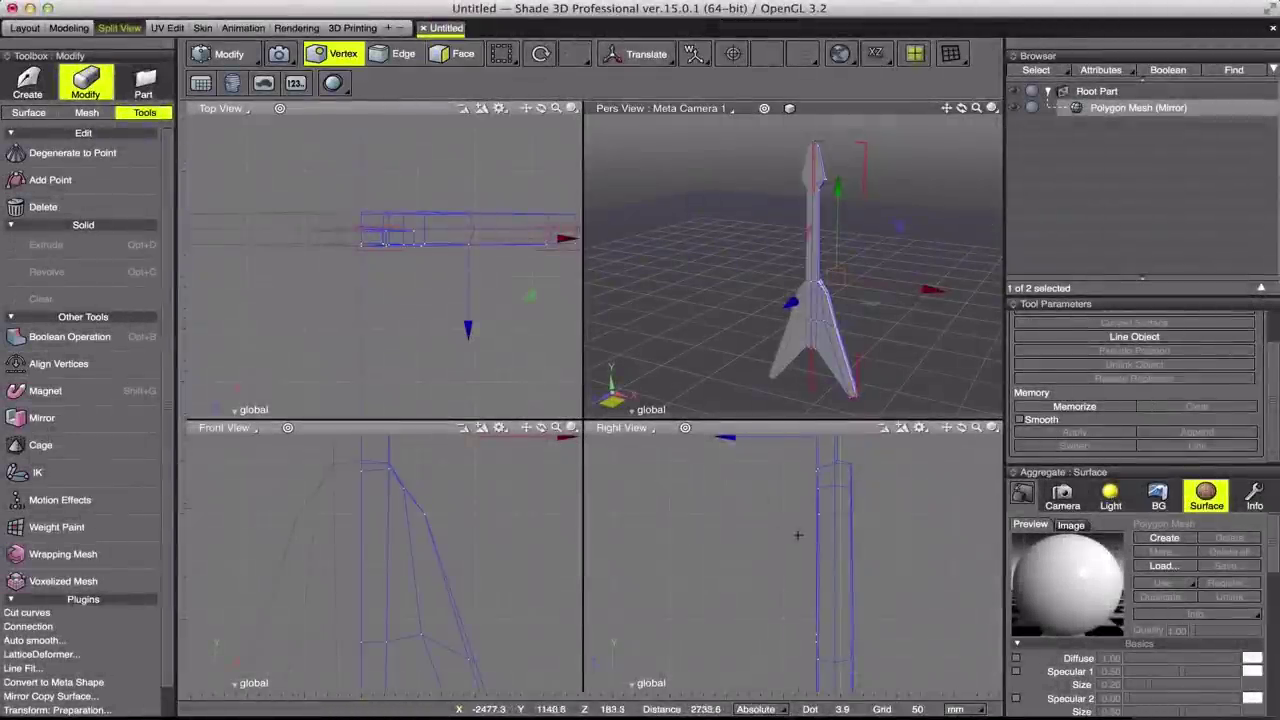
pyautogui.moveTo(730, 497); pyautogui.dragTo(666, 497)
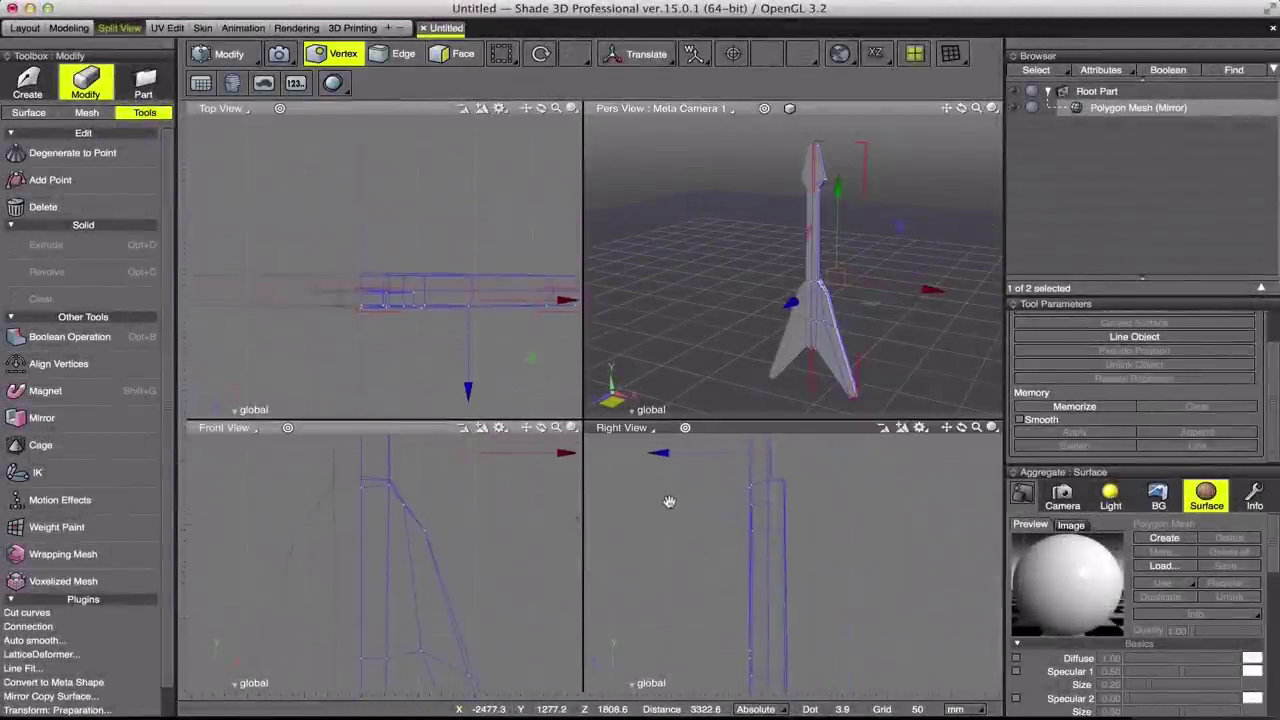
# Step: Align the selected vertices to Min Z, flattening the front at 33.40 mm
pyautogui.click(67, 368)
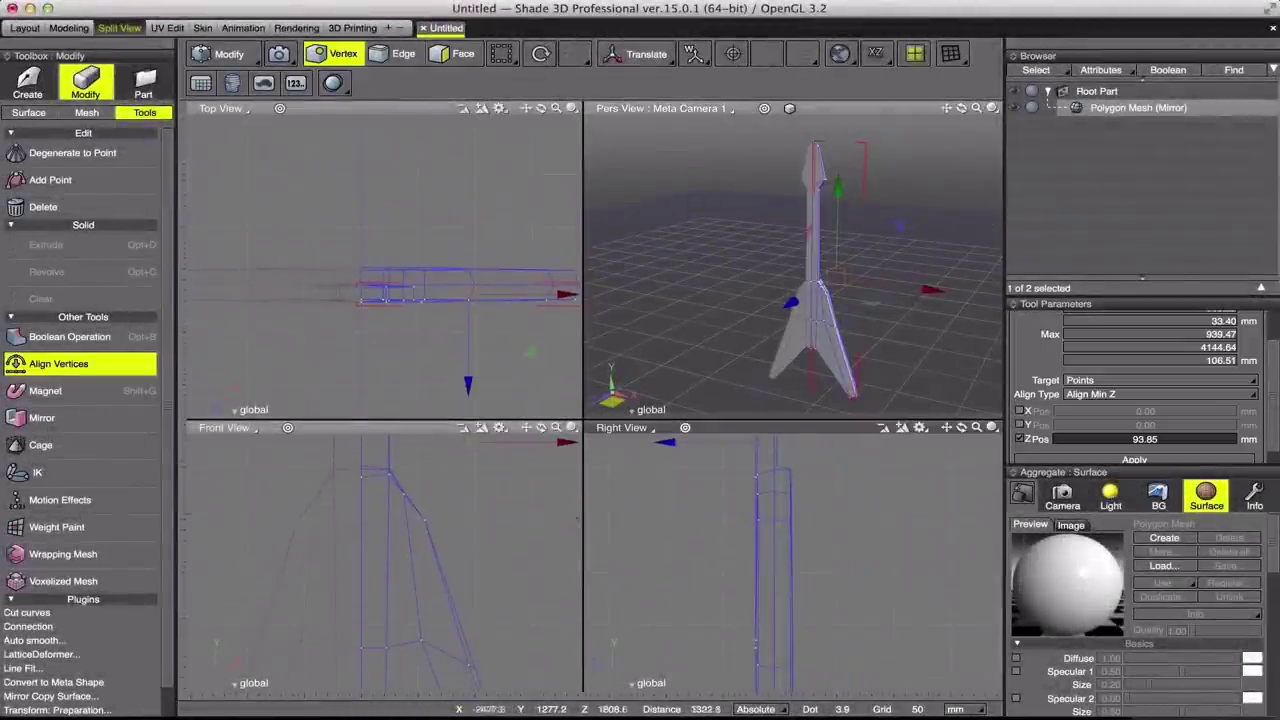
pyautogui.click(1098, 395)
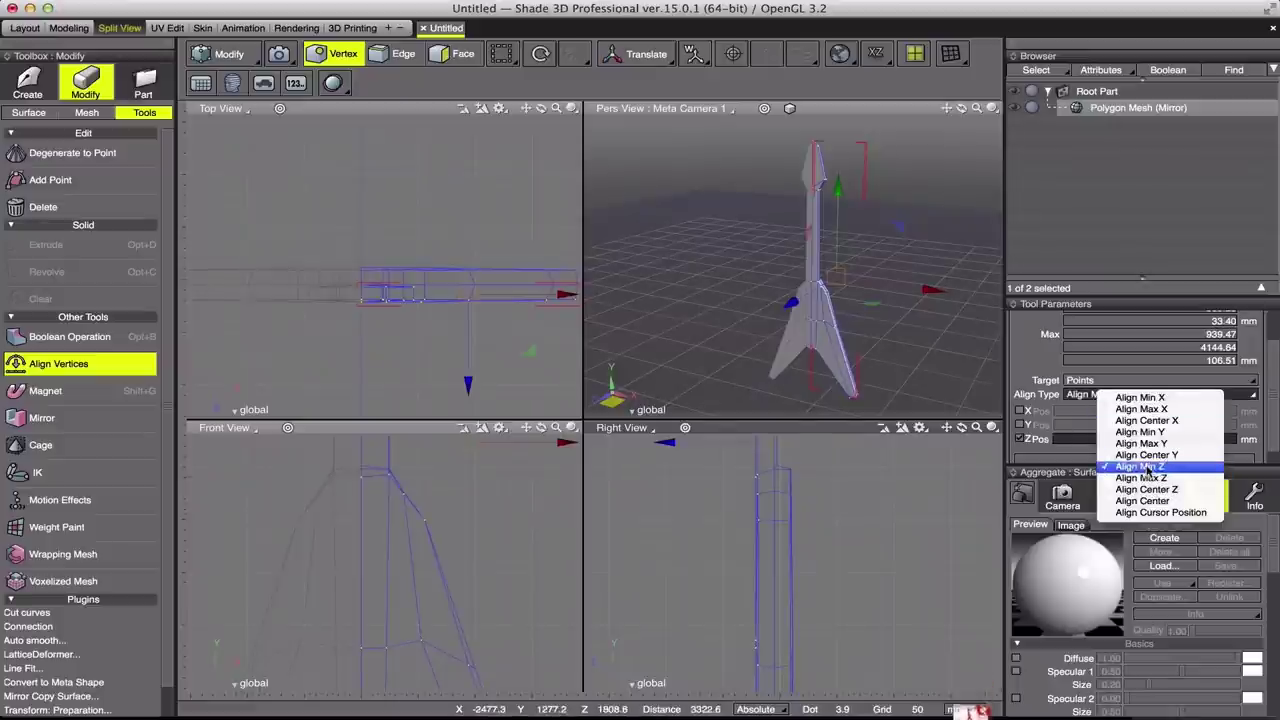
pyautogui.click(1110, 471)
pyautogui.scroll(-1, 1090, 420)
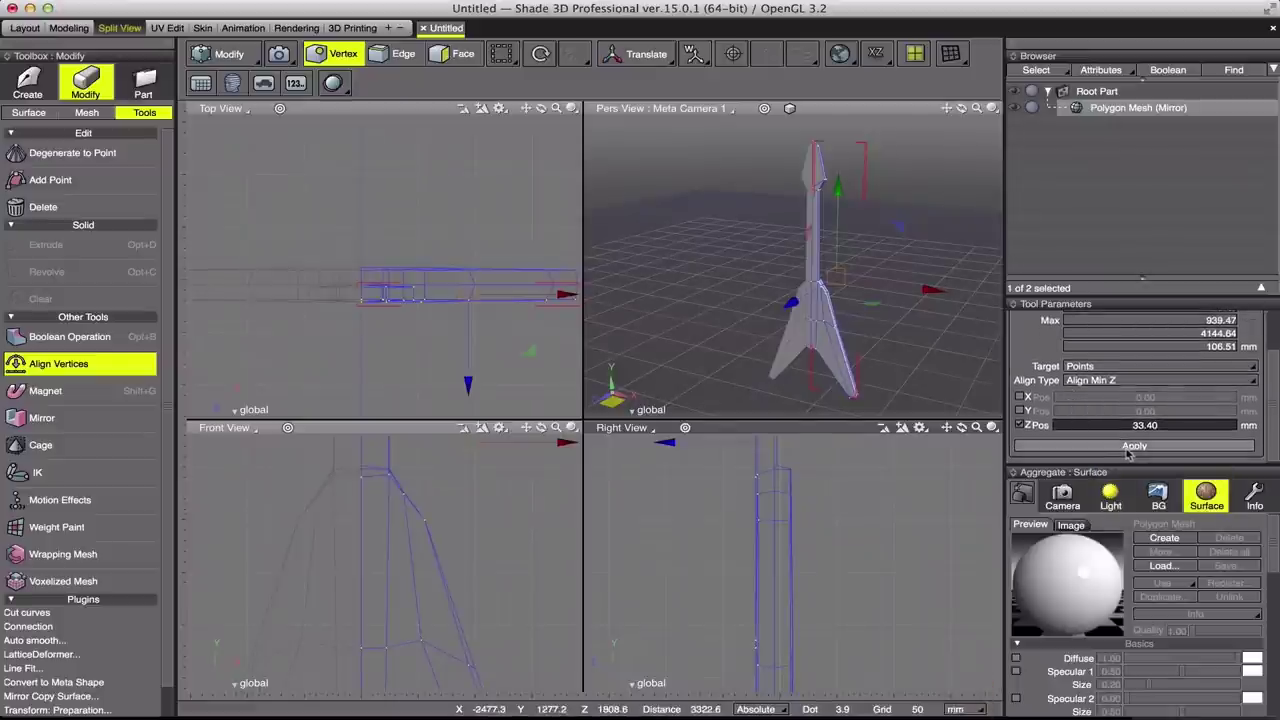
pyautogui.click(1134, 446)
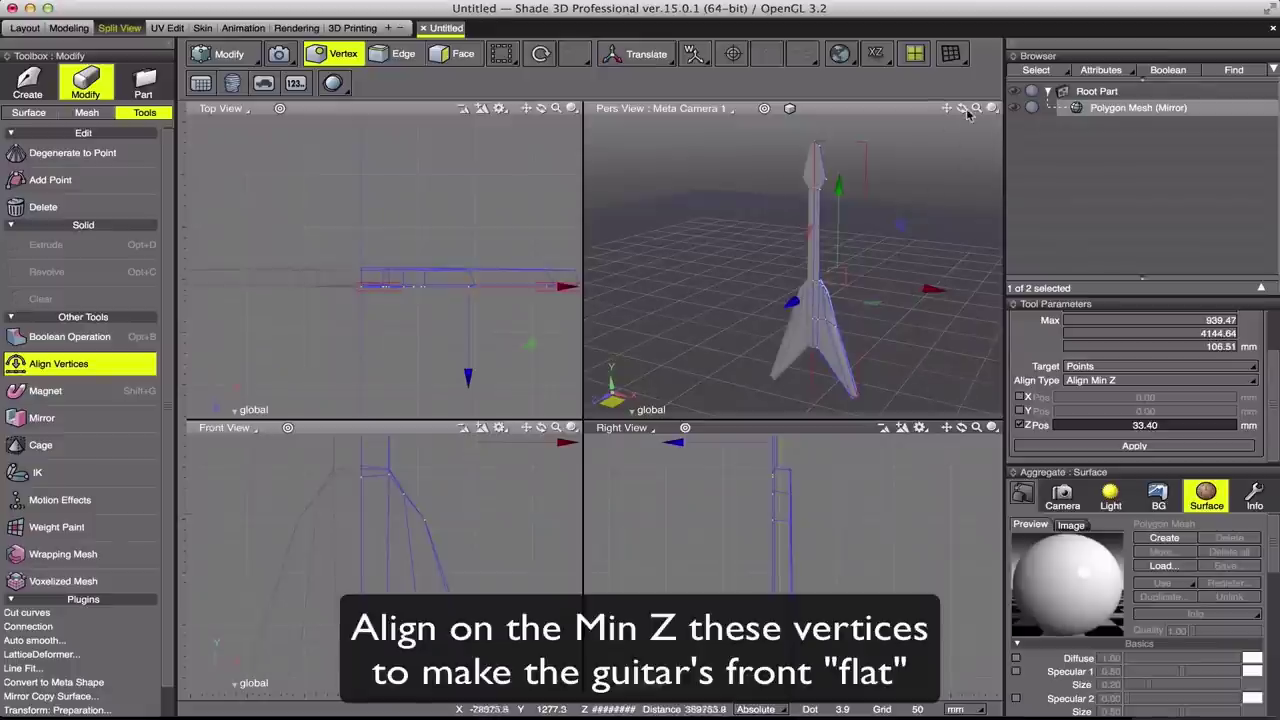
pyautogui.moveTo(968, 114); pyautogui.dragTo(968, 160)
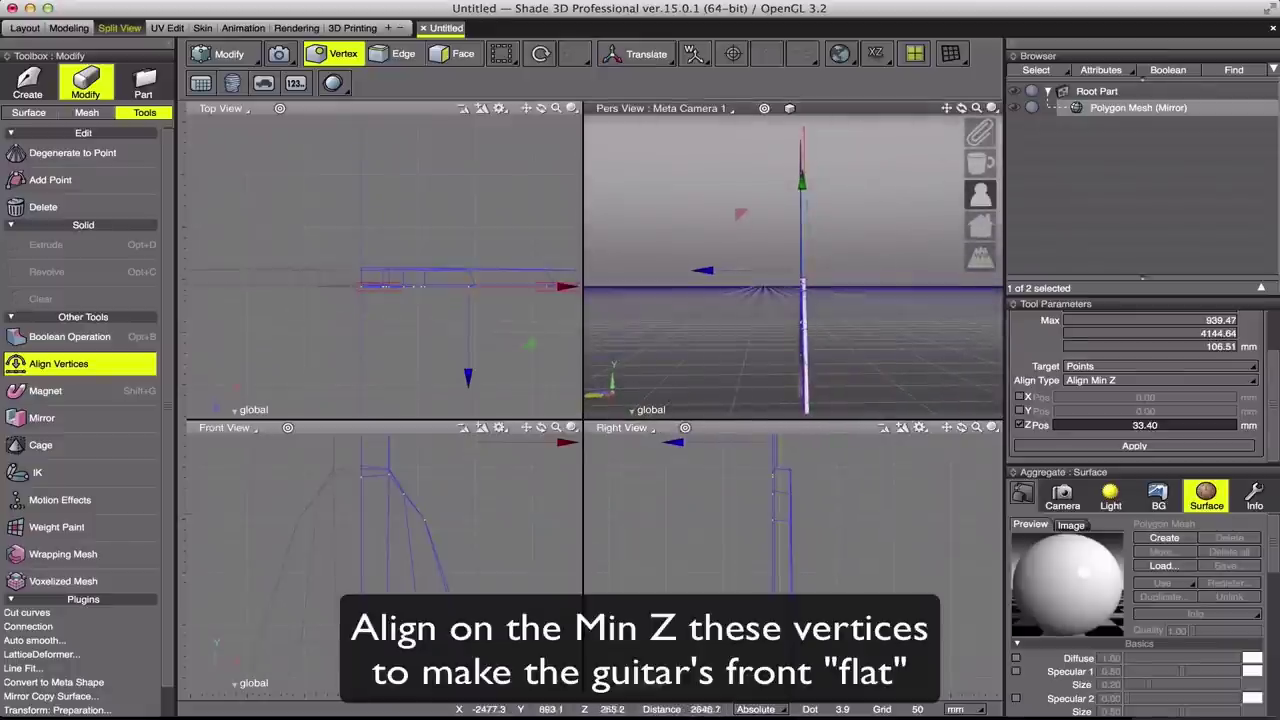
# Step: Move the selected vertices 3.9 mm in Z and reframe the views on the model
pyautogui.moveTo(712, 484)
pyautogui.mouseDown()
pyautogui.moveTo(724, 484)
pyautogui.moveTo(707, 484)
pyautogui.mouseUp()
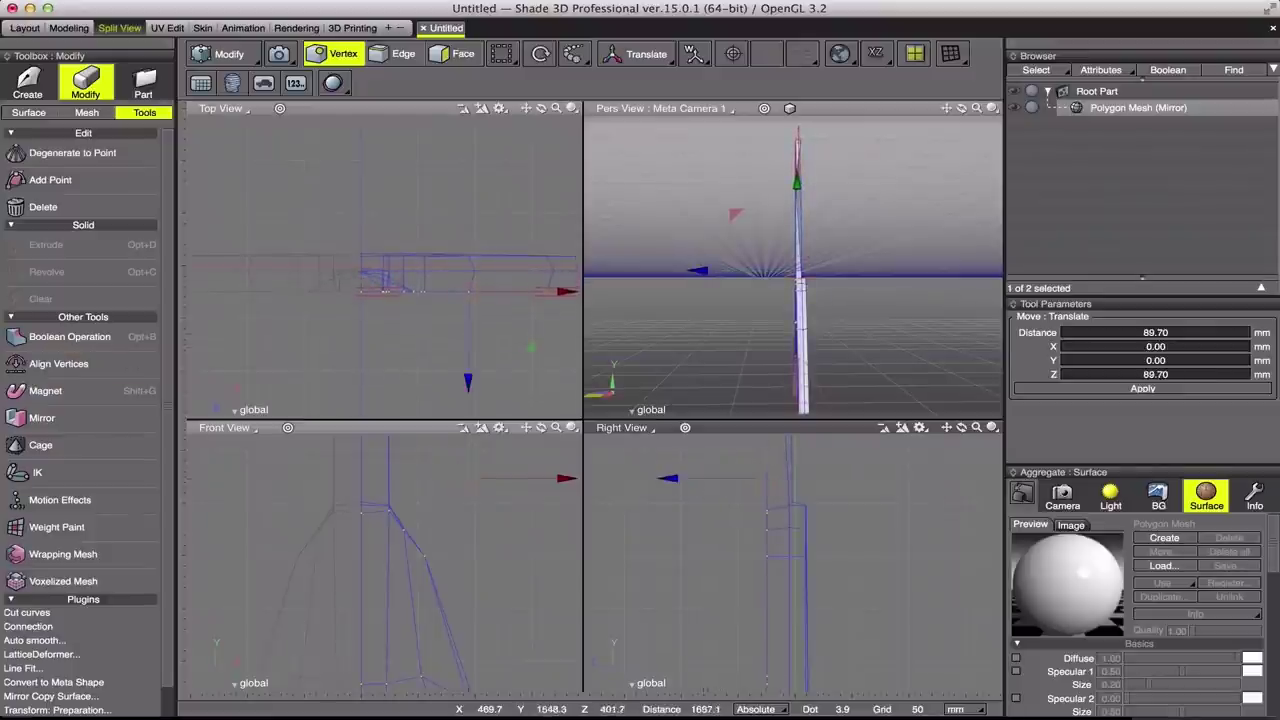
pyautogui.press('Tab')
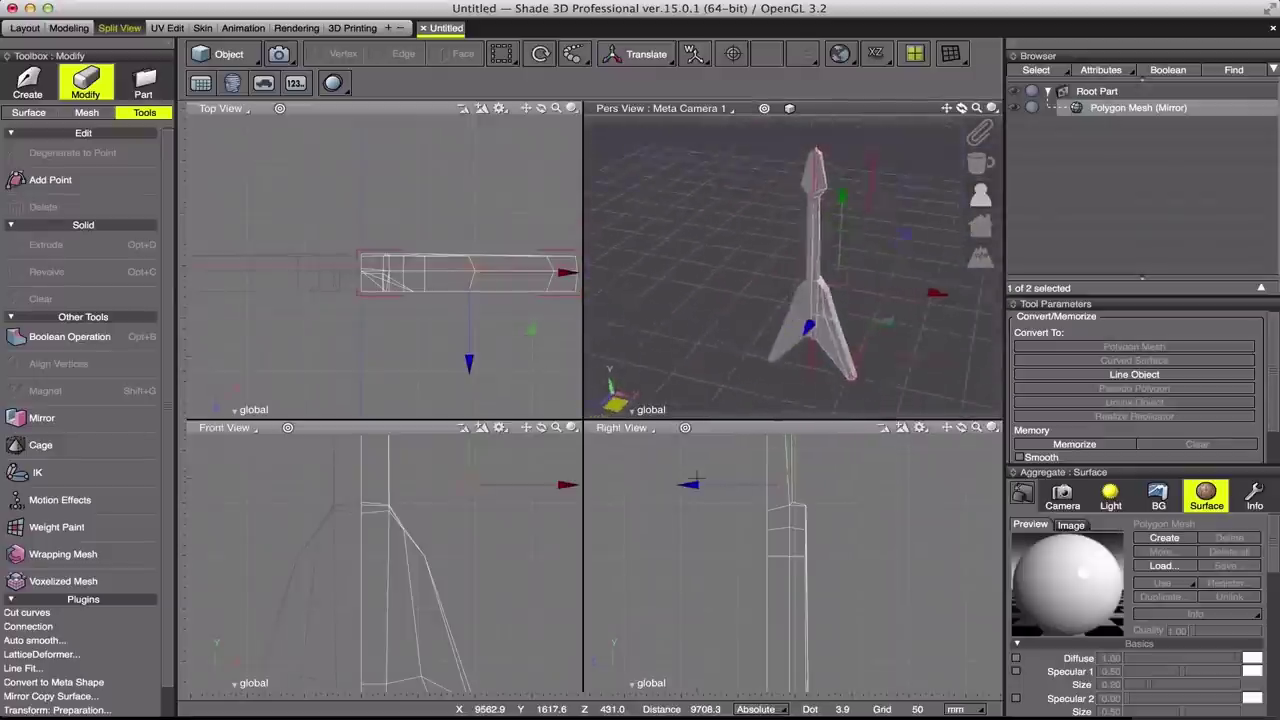
pyautogui.moveTo(718, 468); pyautogui.dragTo(683, 633)
pyautogui.moveTo(800, 300); pyautogui.dragTo(830, 260)
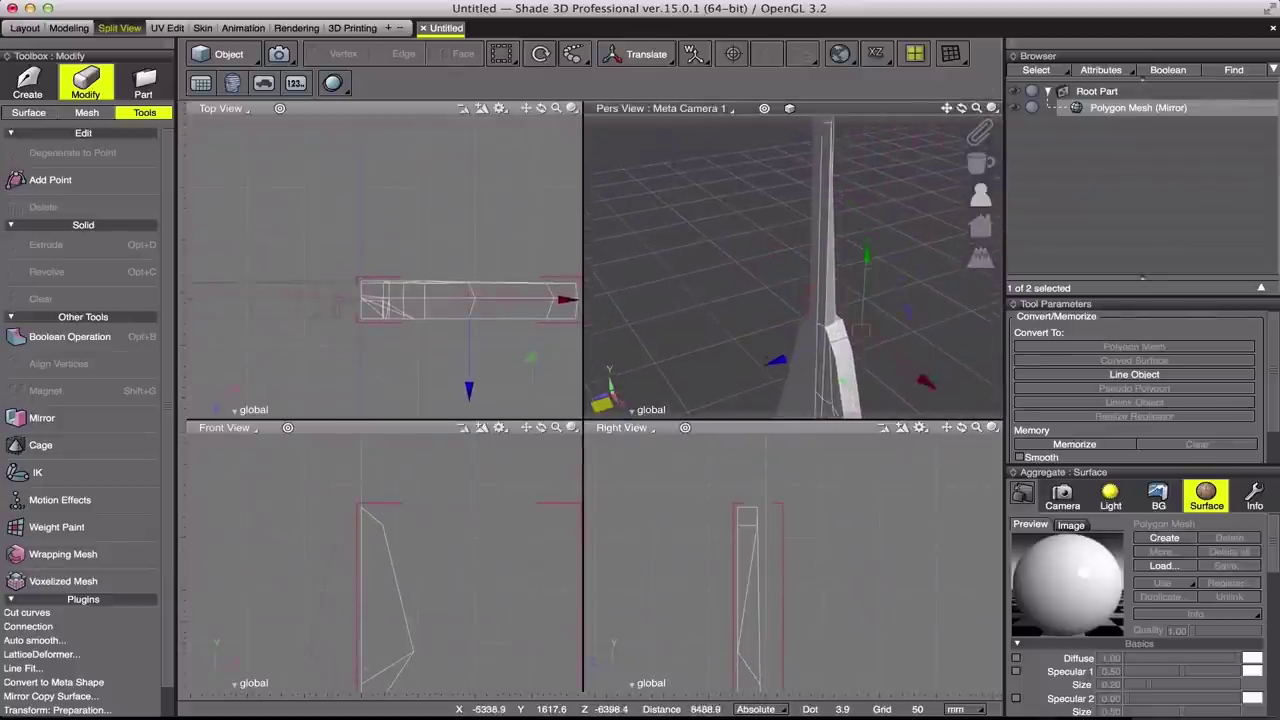
pyautogui.moveTo(960, 110); pyautogui.dragTo(940, 117)
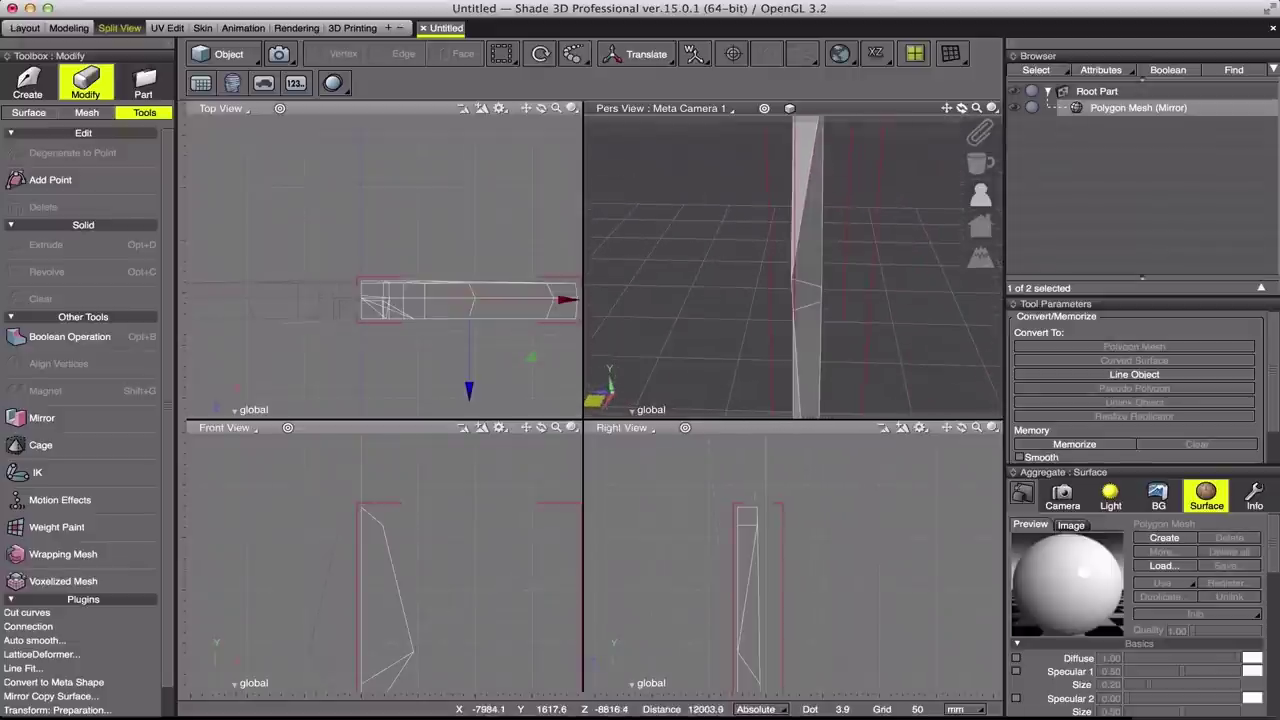
# Step: Select headstock vertices and move them 4.4 mm back in Z
pyautogui.press('Tab')
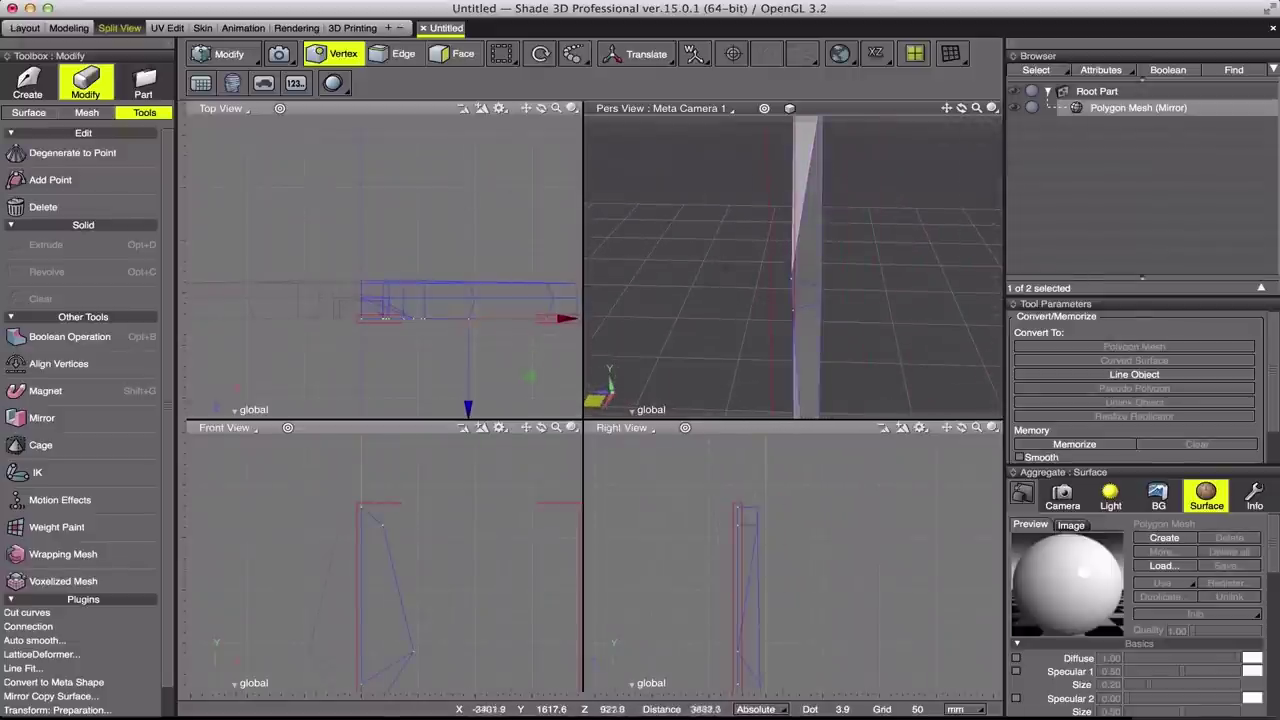
pyautogui.click(798, 322)
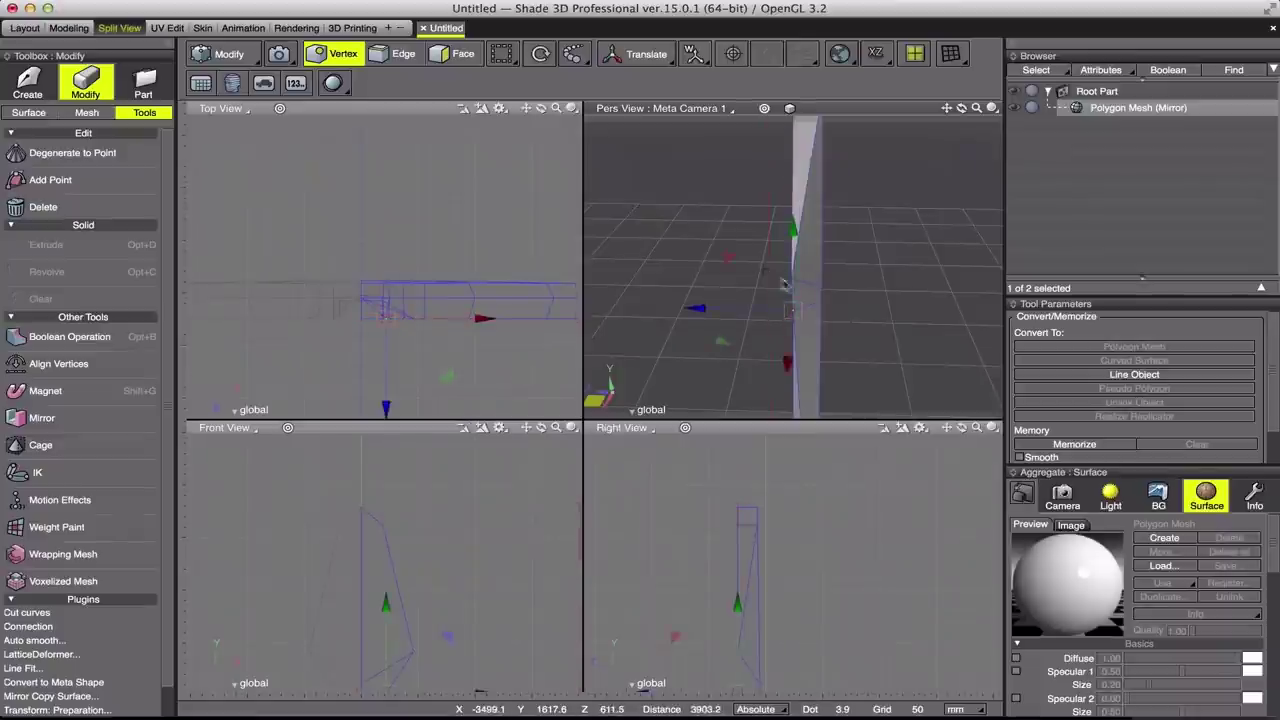
pyautogui.click(790, 280)
pyautogui.click(1254, 495)
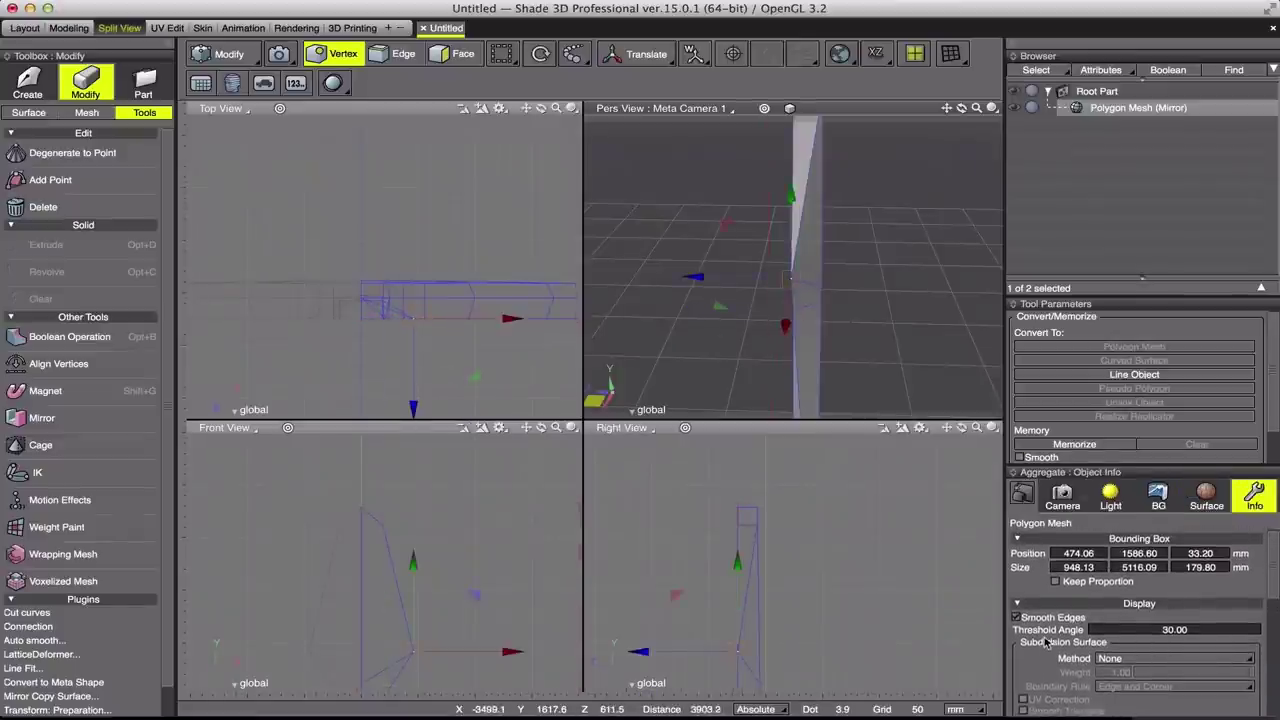
pyautogui.scroll(-2, 1040, 627)
pyautogui.scroll(-2, 1030, 635)
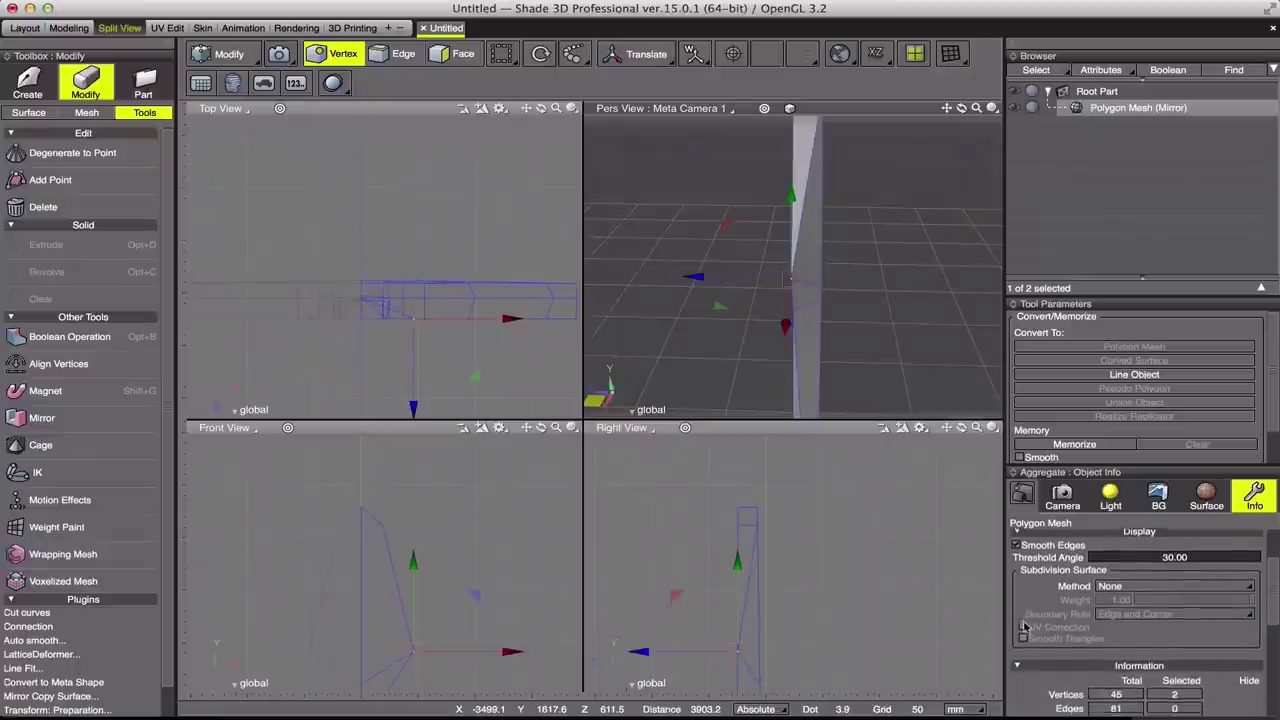
pyautogui.scroll(-2, 1025, 643)
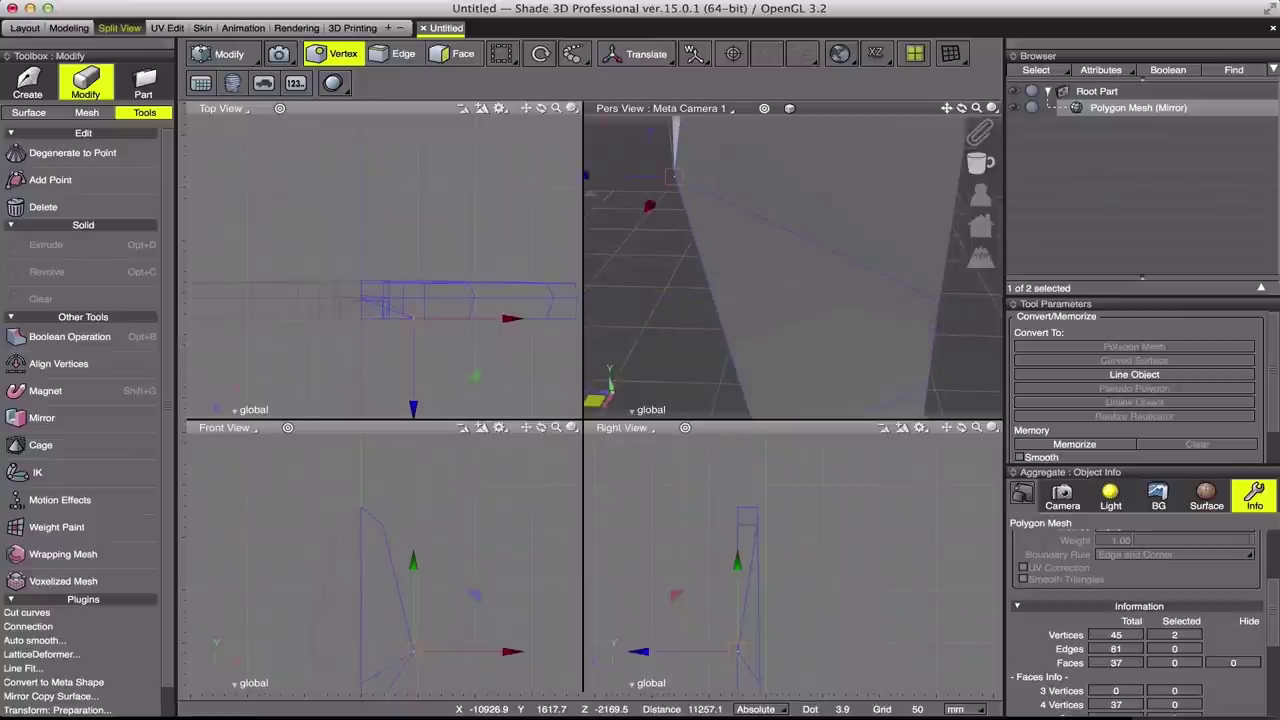
pyautogui.moveTo(686, 277); pyautogui.dragTo(790, 207)
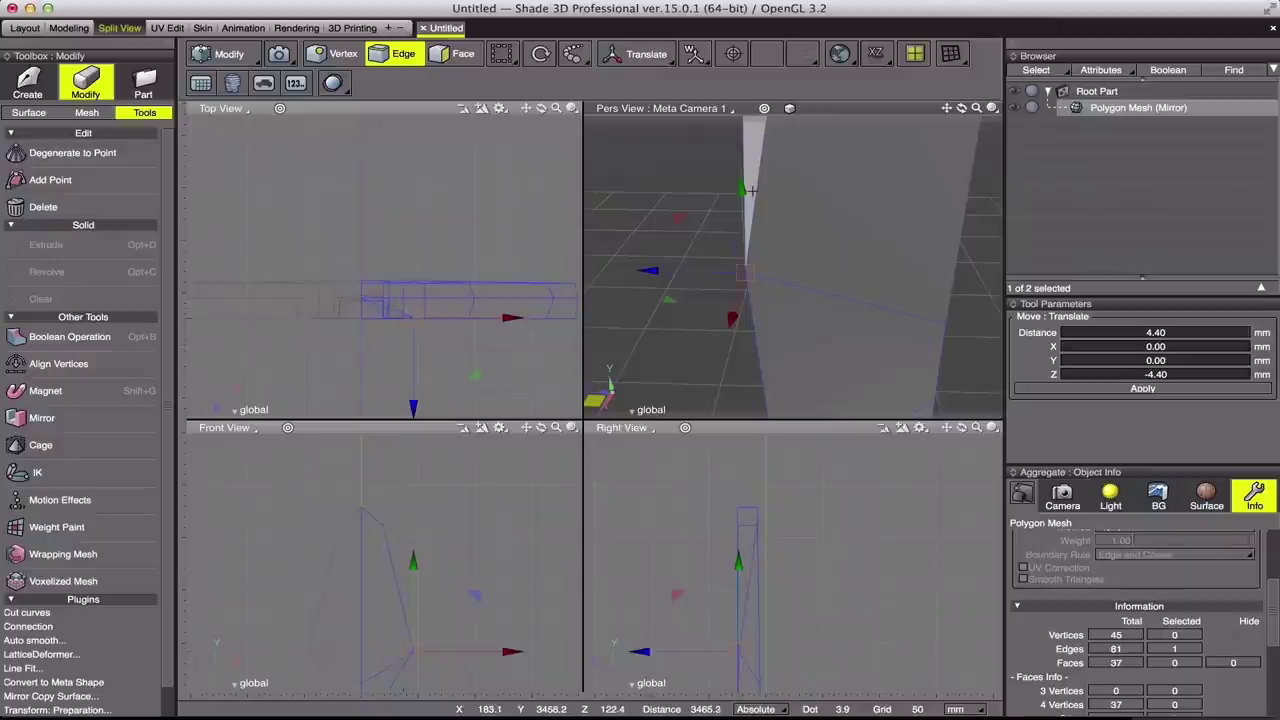
# Step: Push a headstock edge 15.6 mm in Z
pyautogui.click(760, 235)
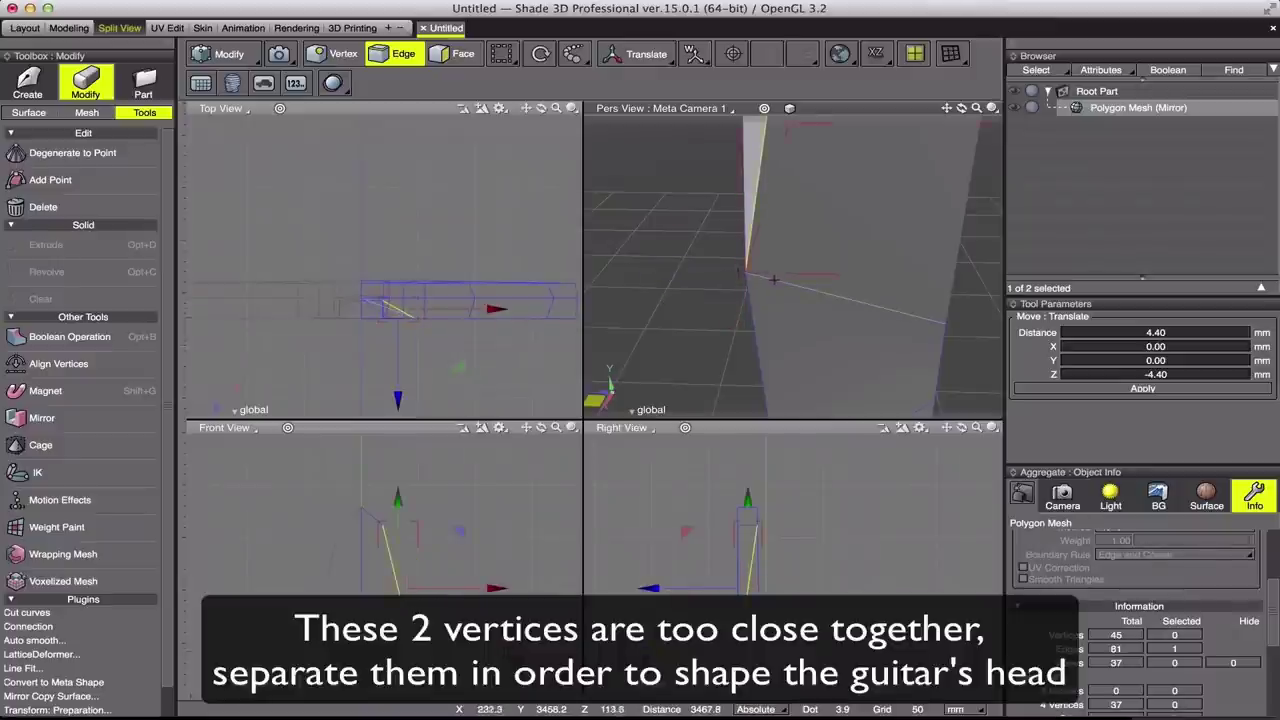
pyautogui.moveTo(406, 375); pyautogui.dragTo(406, 368)
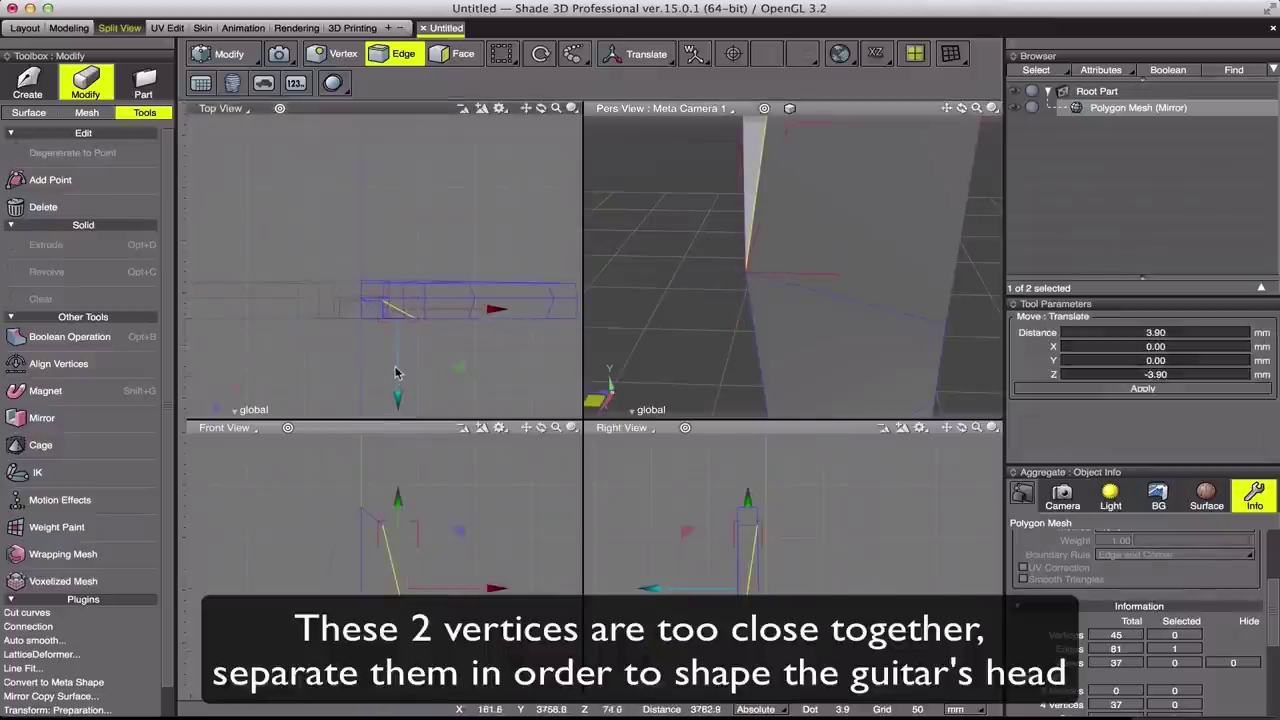
pyautogui.moveTo(848, 258); pyautogui.dragTo(891, 169, button='middle')
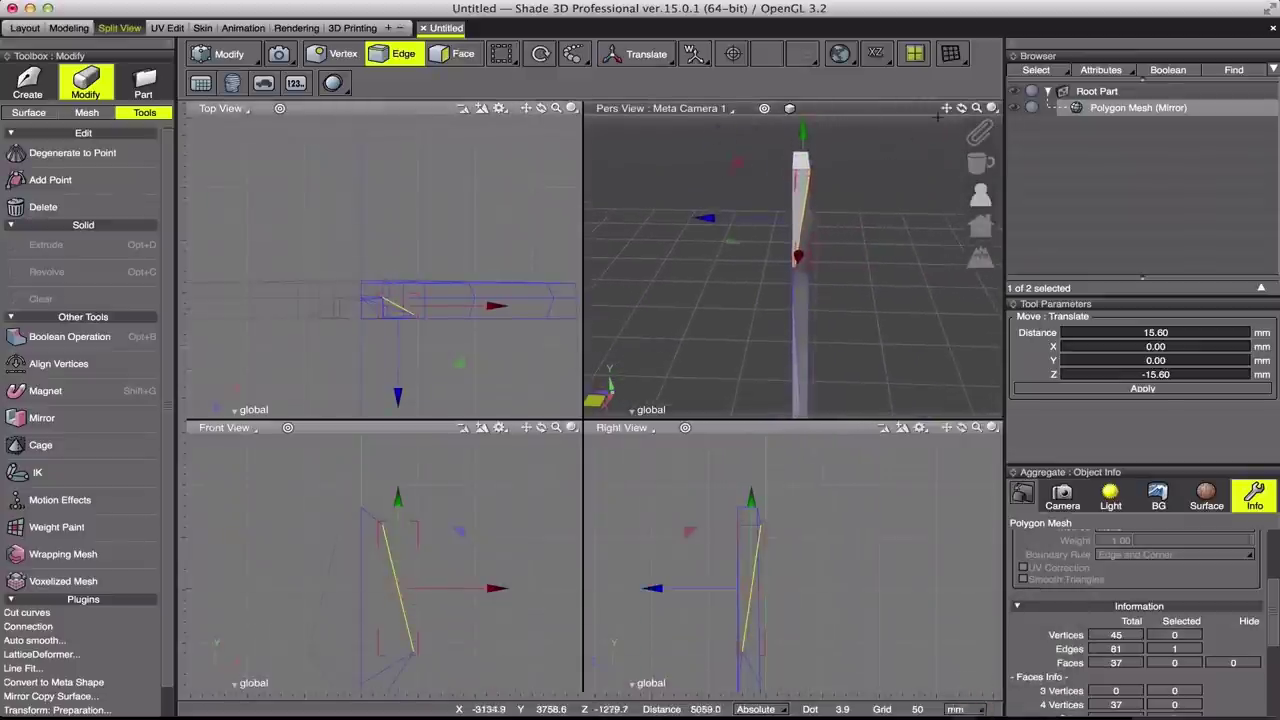
pyautogui.moveTo(891, 169); pyautogui.dragTo(800, 260, button='middle')
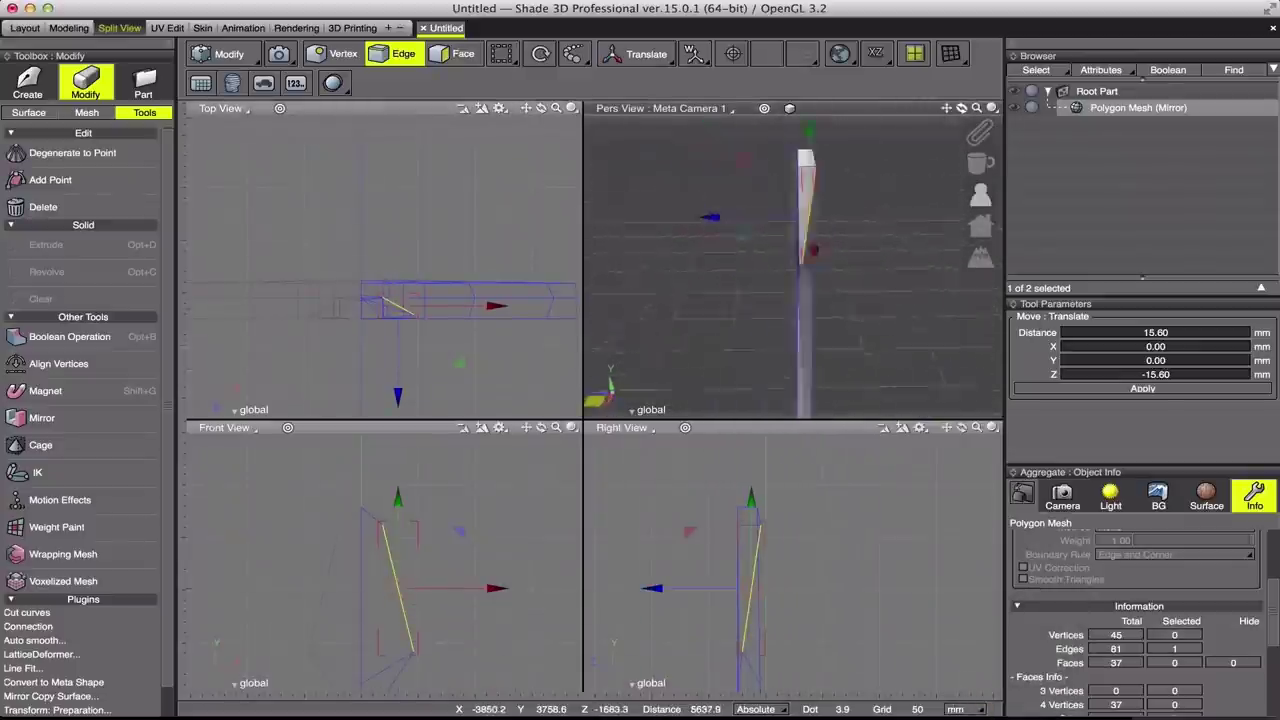
# Step: Pull a vertex at the neck's head end 45.50 mm down along −Z
pyautogui.click(337, 62)
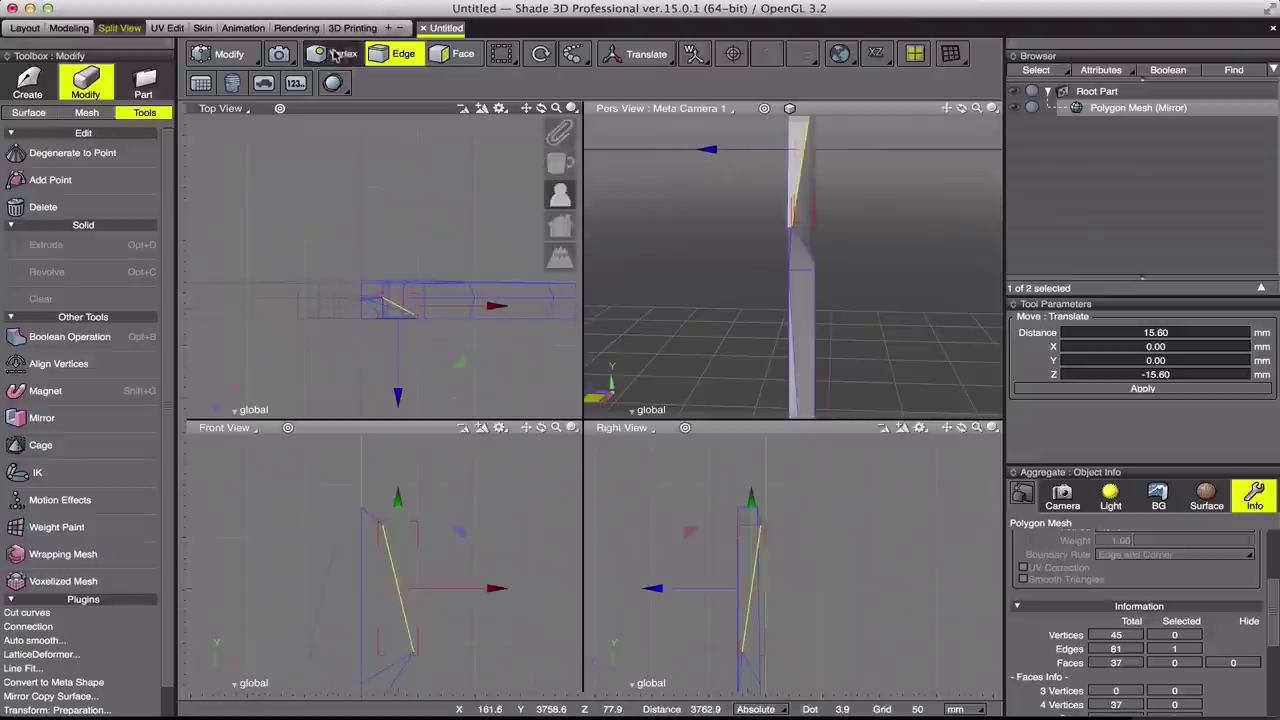
pyautogui.moveTo(770, 250); pyautogui.dragTo(800, 233, button='middle')
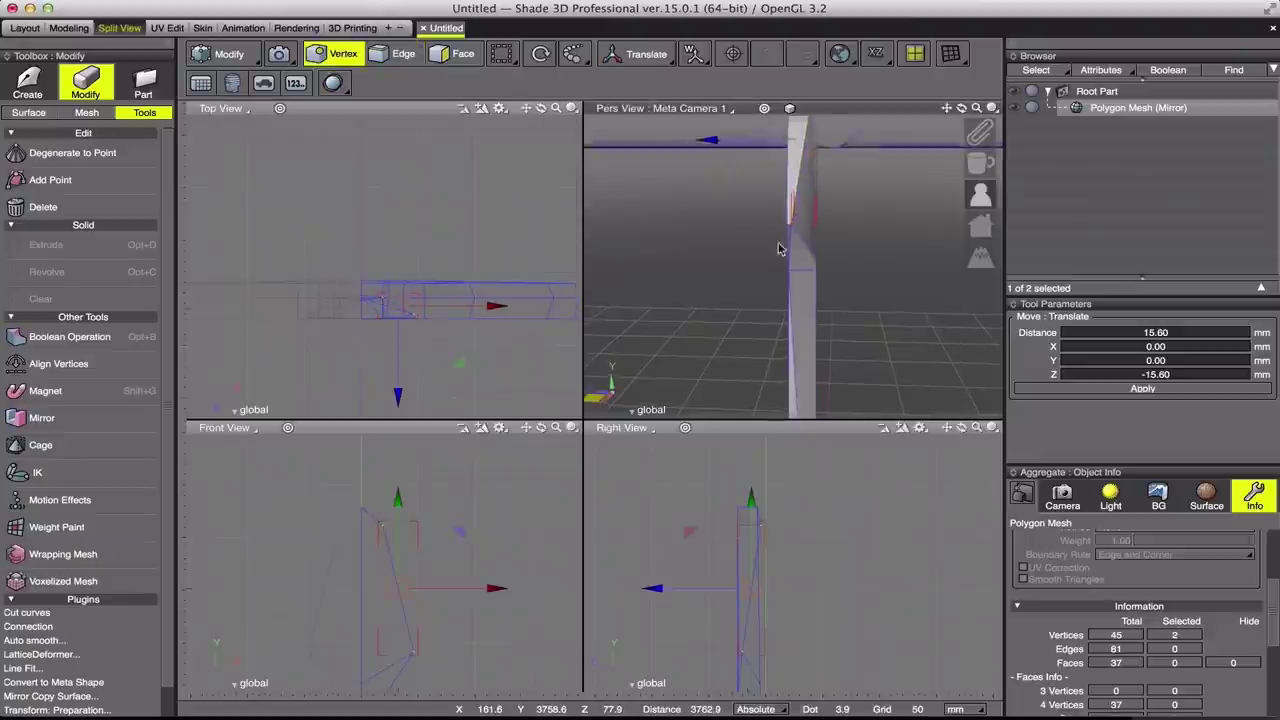
pyautogui.click(787, 181)
pyautogui.moveTo(737, 194); pyautogui.dragTo(745, 194)
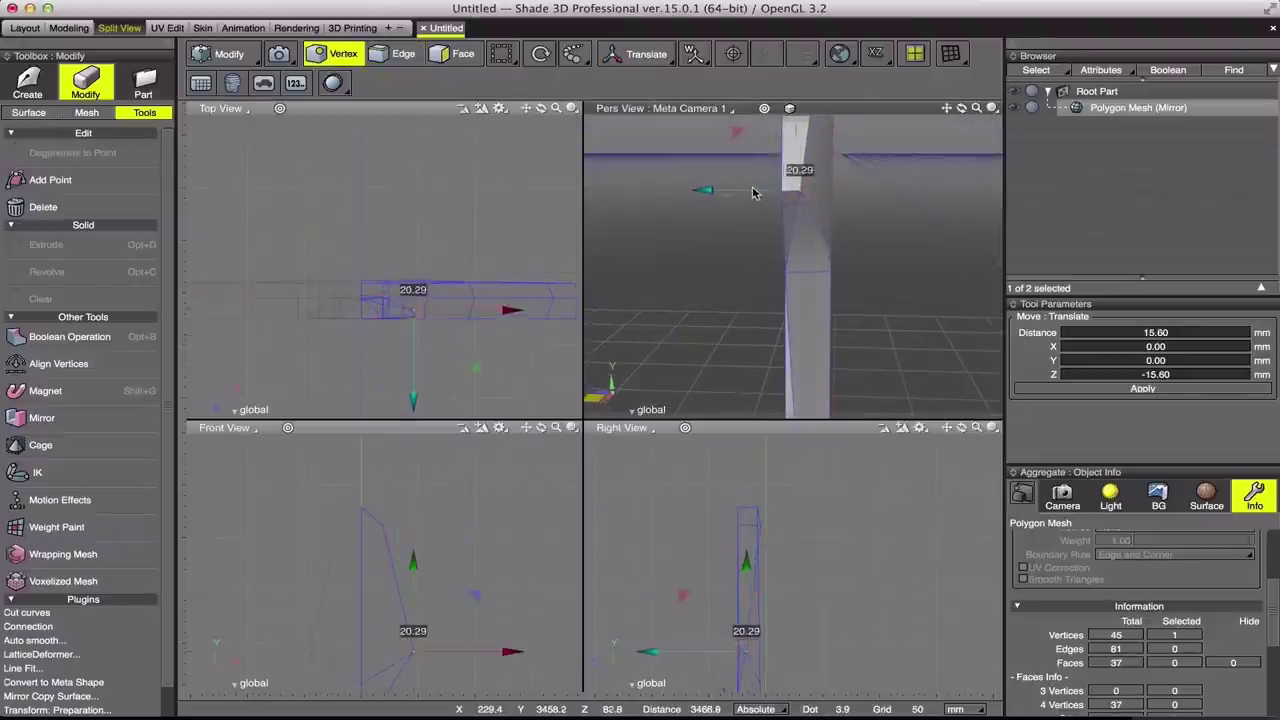
pyautogui.moveTo(766, 192); pyautogui.dragTo(766, 192)
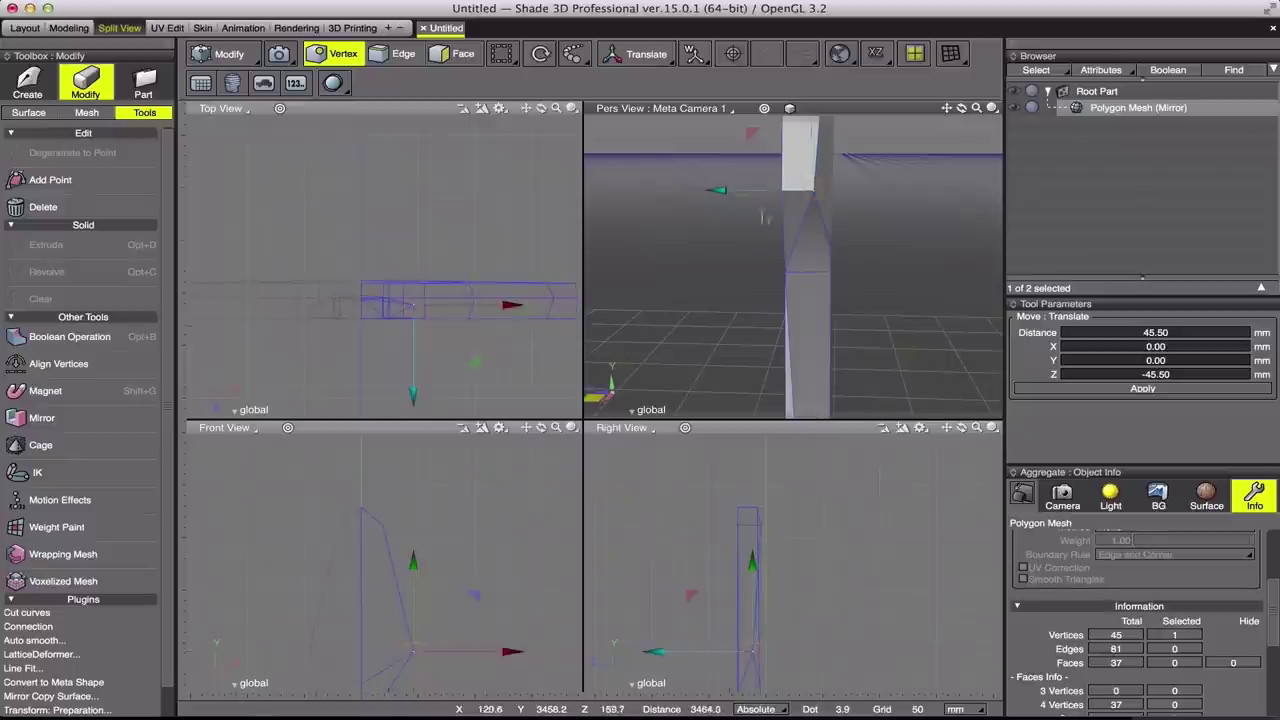
pyautogui.scroll(-5, 790, 260)
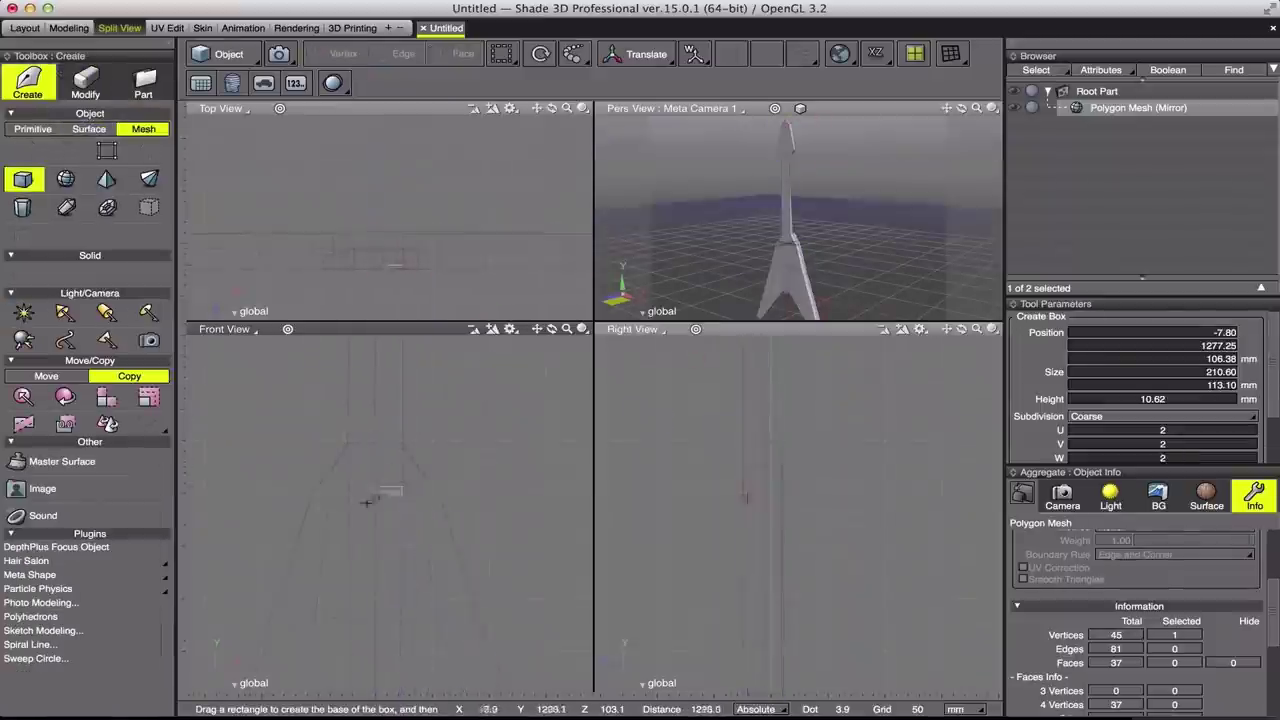
# Step: Draw a thin flat box in Front View and move it onto the guitar body
pyautogui.moveTo(403, 487); pyautogui.dragTo(349, 519)
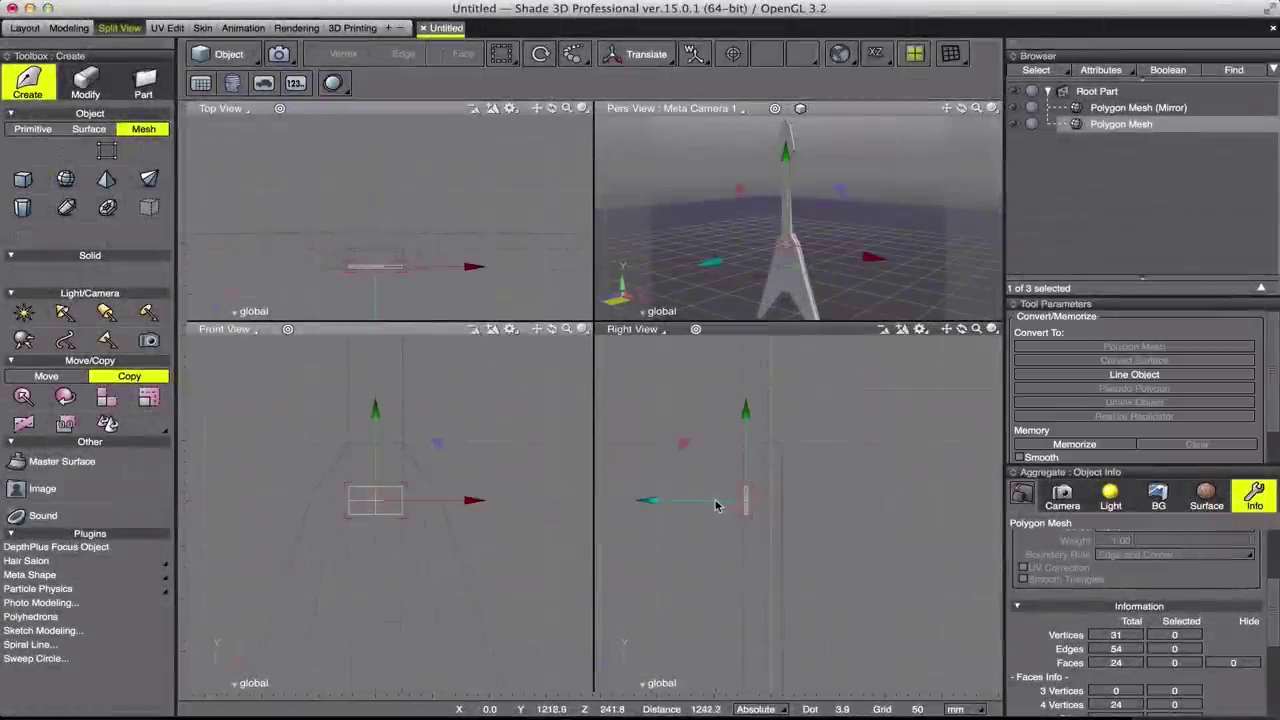
pyautogui.moveTo(716, 506); pyautogui.dragTo(706, 505)
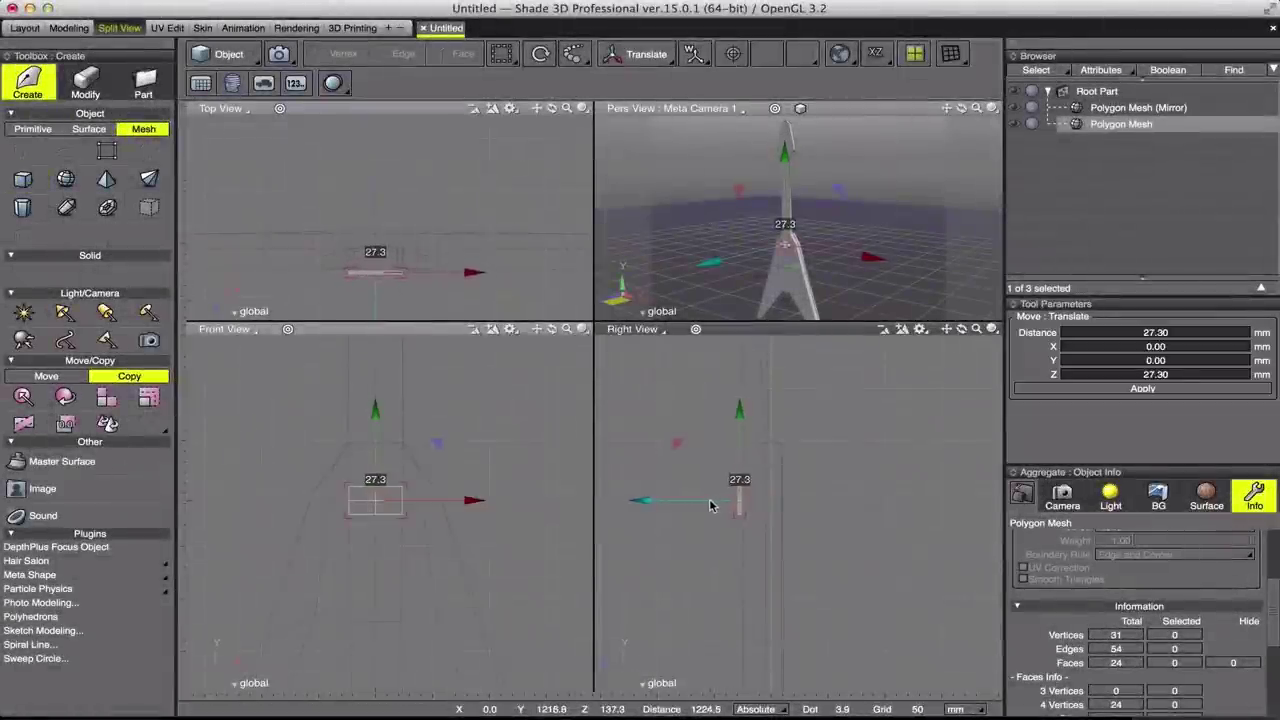
pyautogui.click(740, 296)
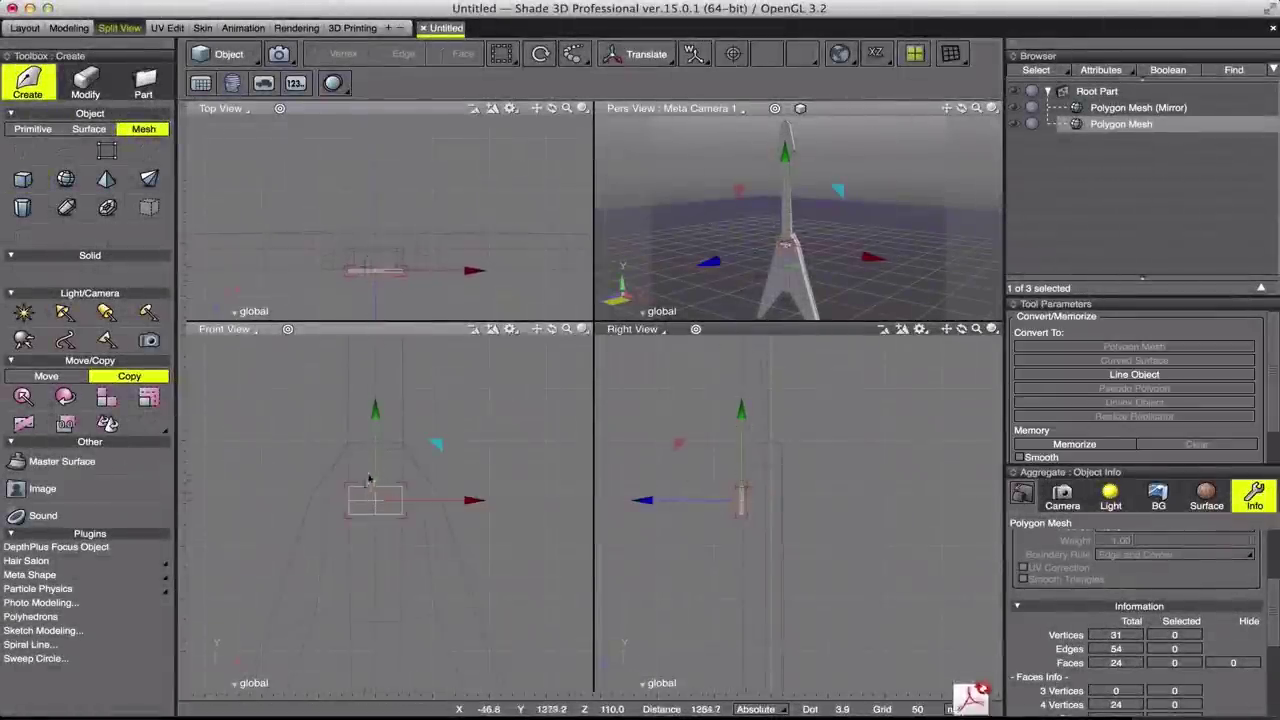
# Step: Copy the box 390 mm down the body and orbit the perspective view to check both
pyautogui.moveTo(375, 434); pyautogui.dragTo(374, 465)
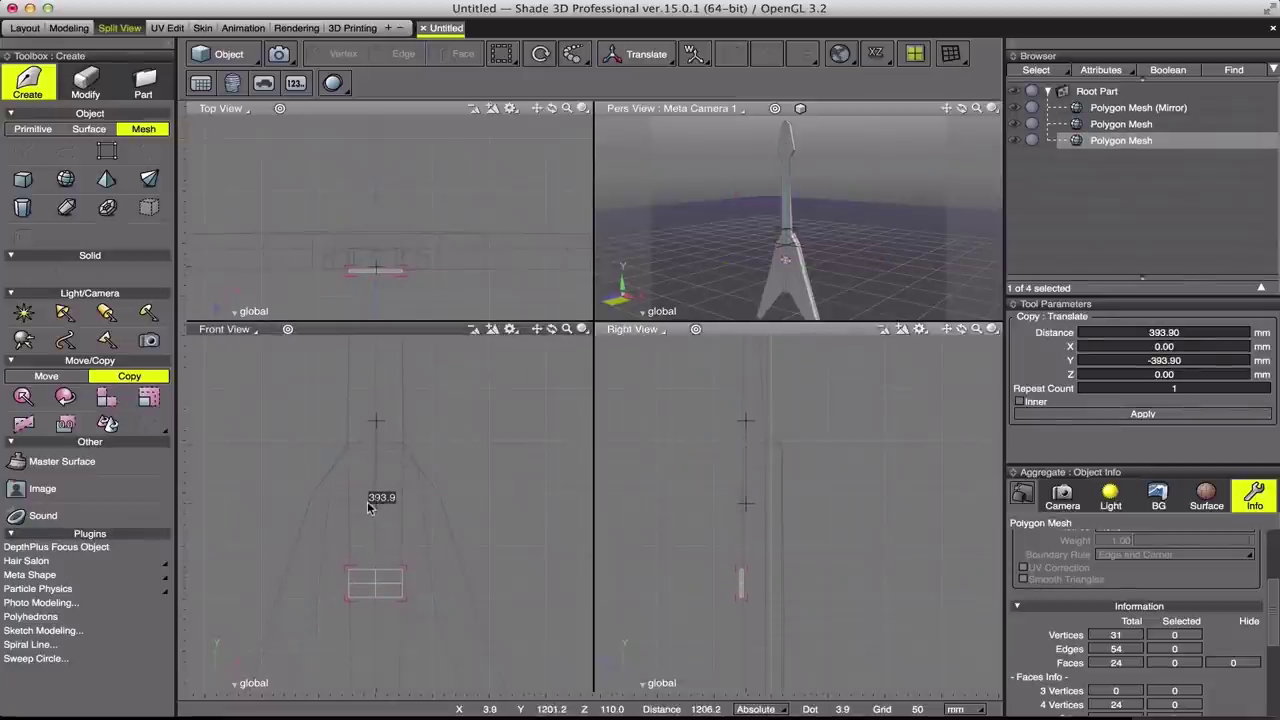
pyautogui.moveTo(366, 500); pyautogui.dragTo(366, 500)
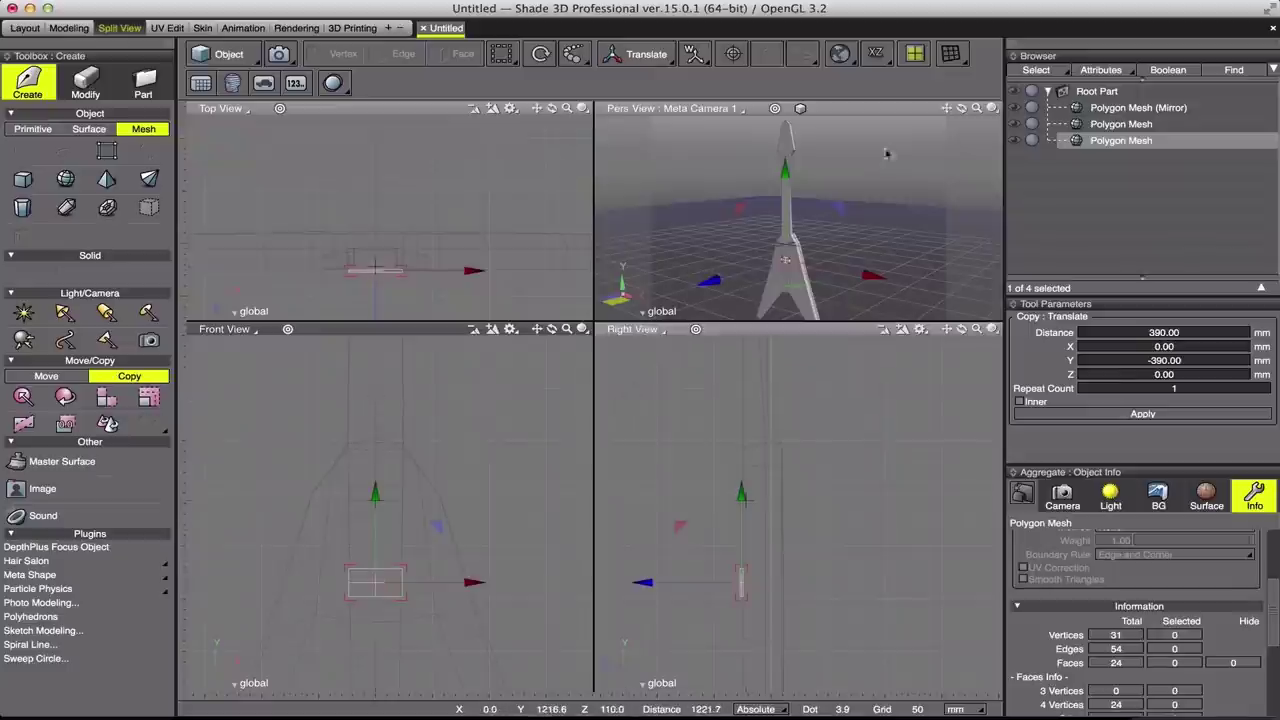
pyautogui.moveTo(948, 108); pyautogui.dragTo(291, 500)
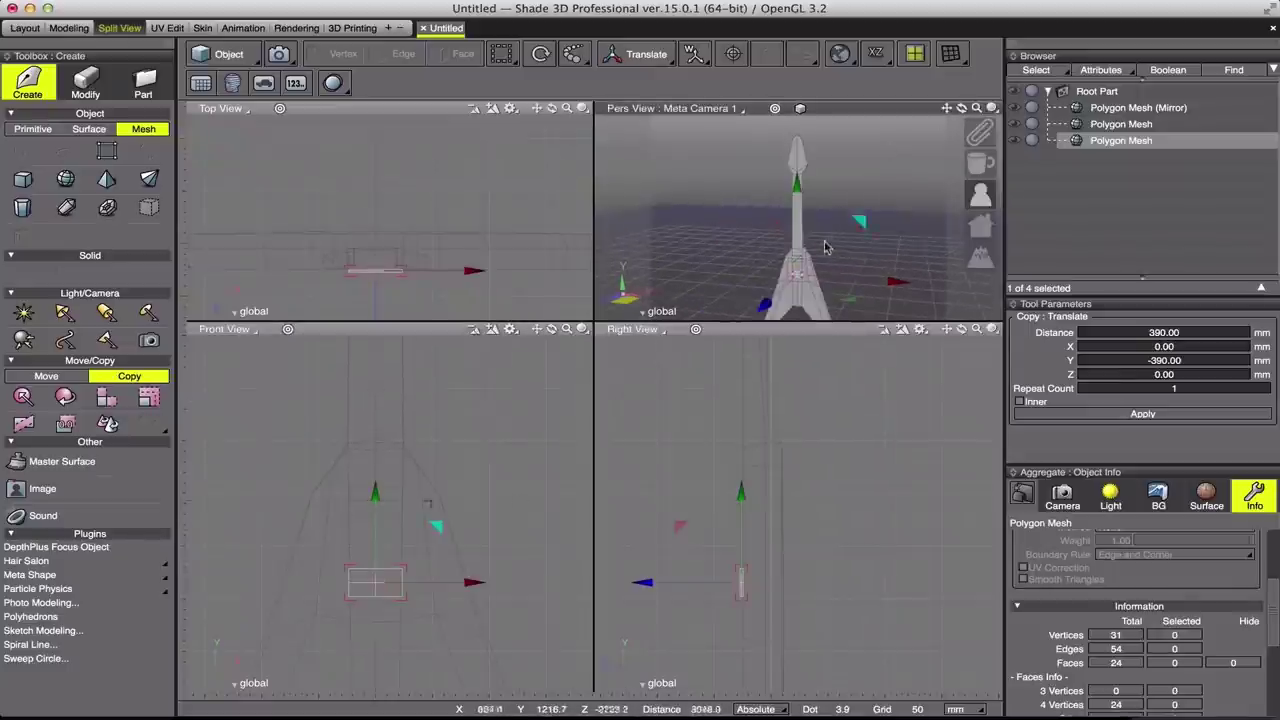
pyautogui.moveTo(946, 108); pyautogui.dragTo(773, 178)
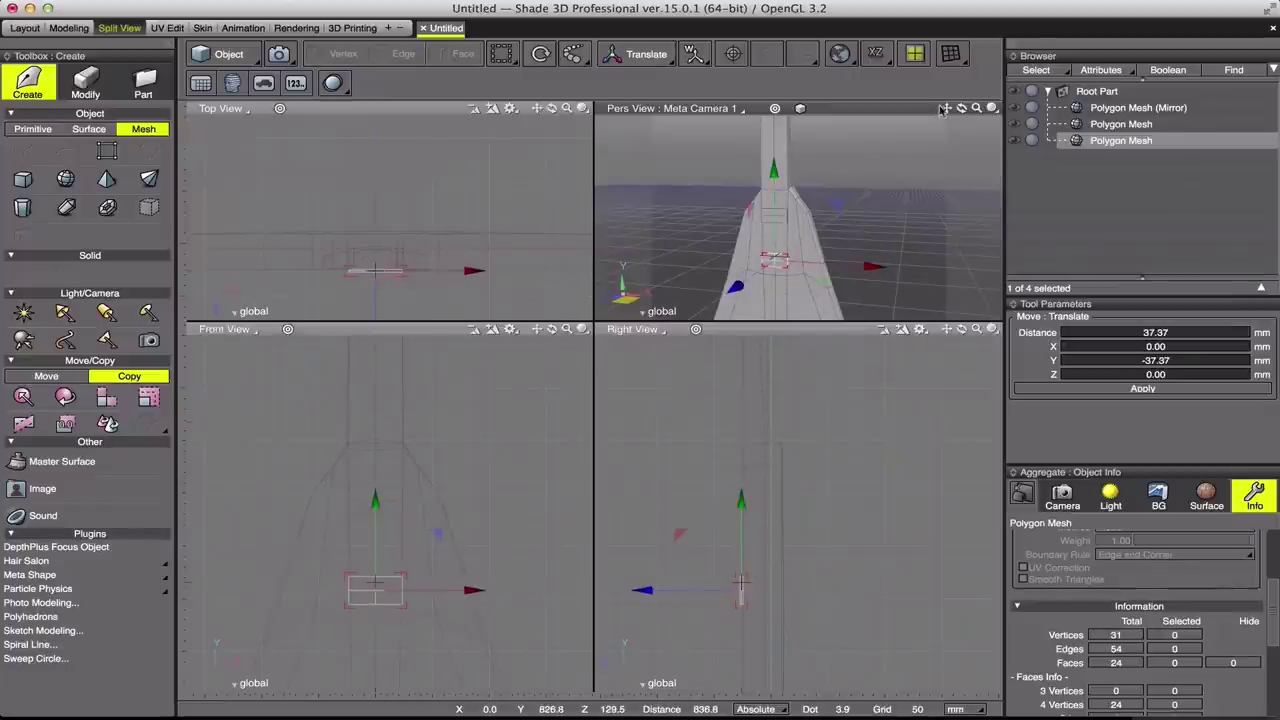
pyautogui.moveTo(943, 110); pyautogui.dragTo(940, 140)
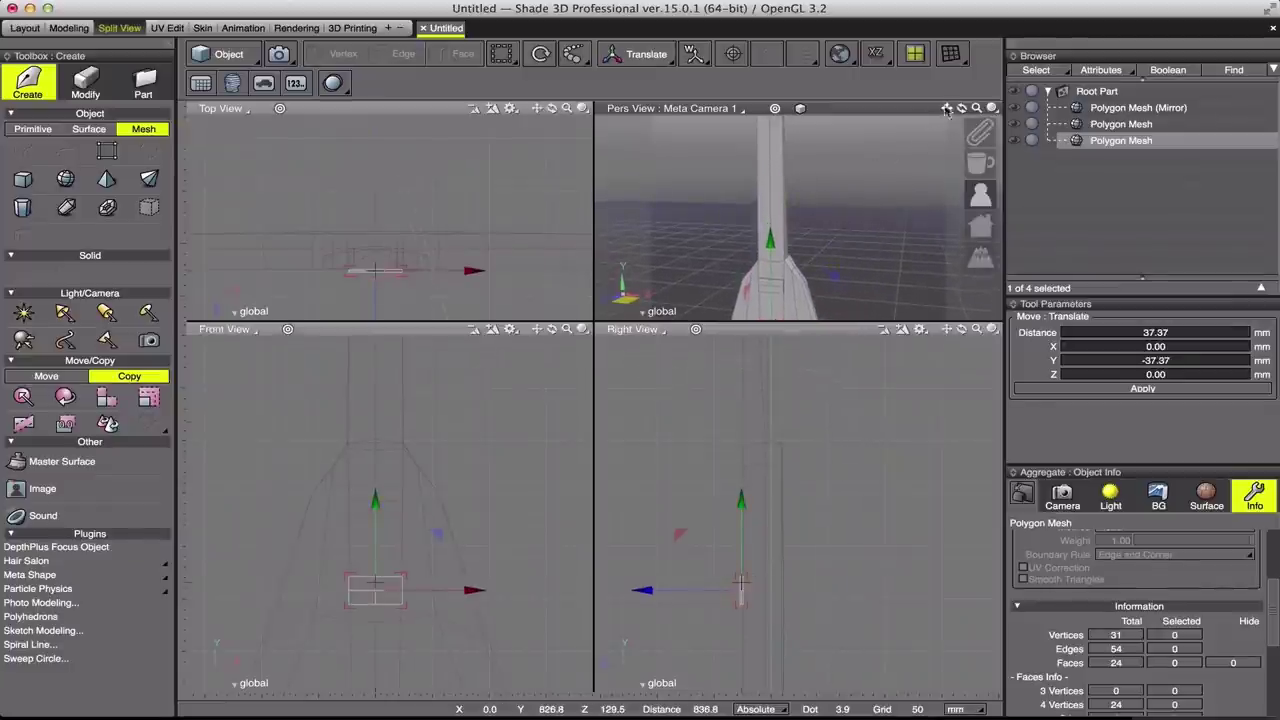
pyautogui.moveTo(946, 110); pyautogui.dragTo(770, 170)
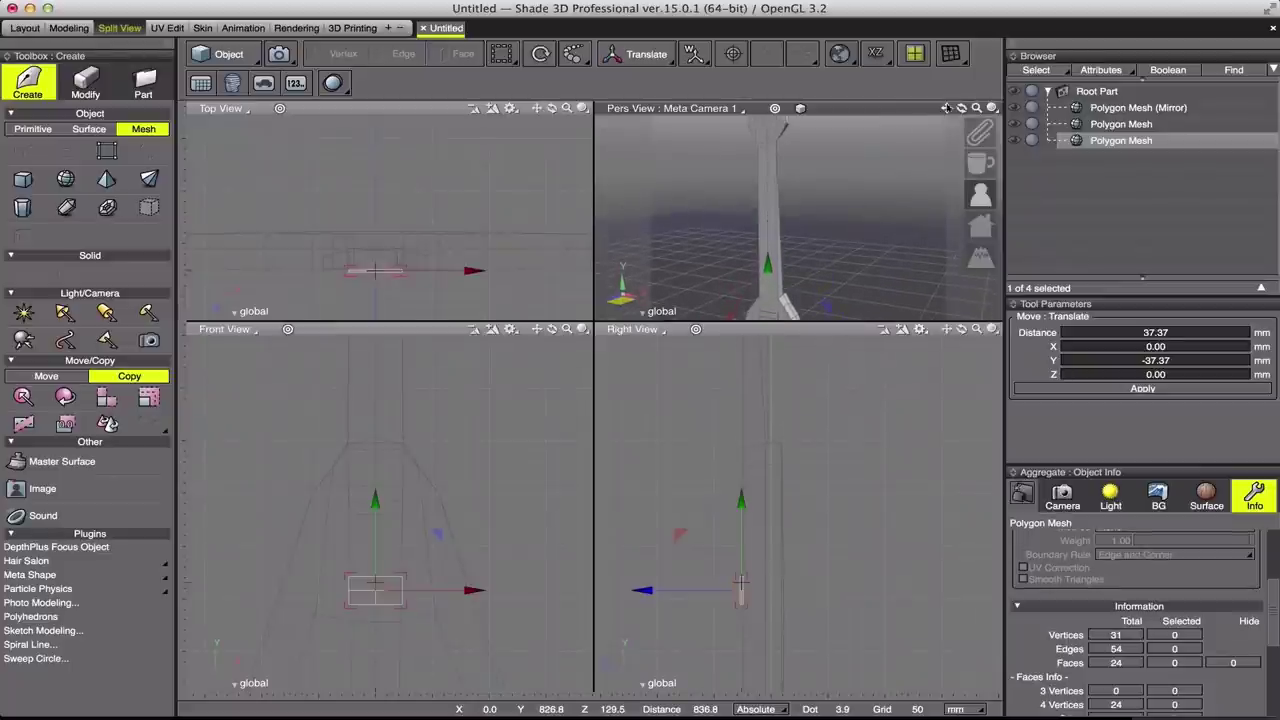
pyautogui.press('Tab')
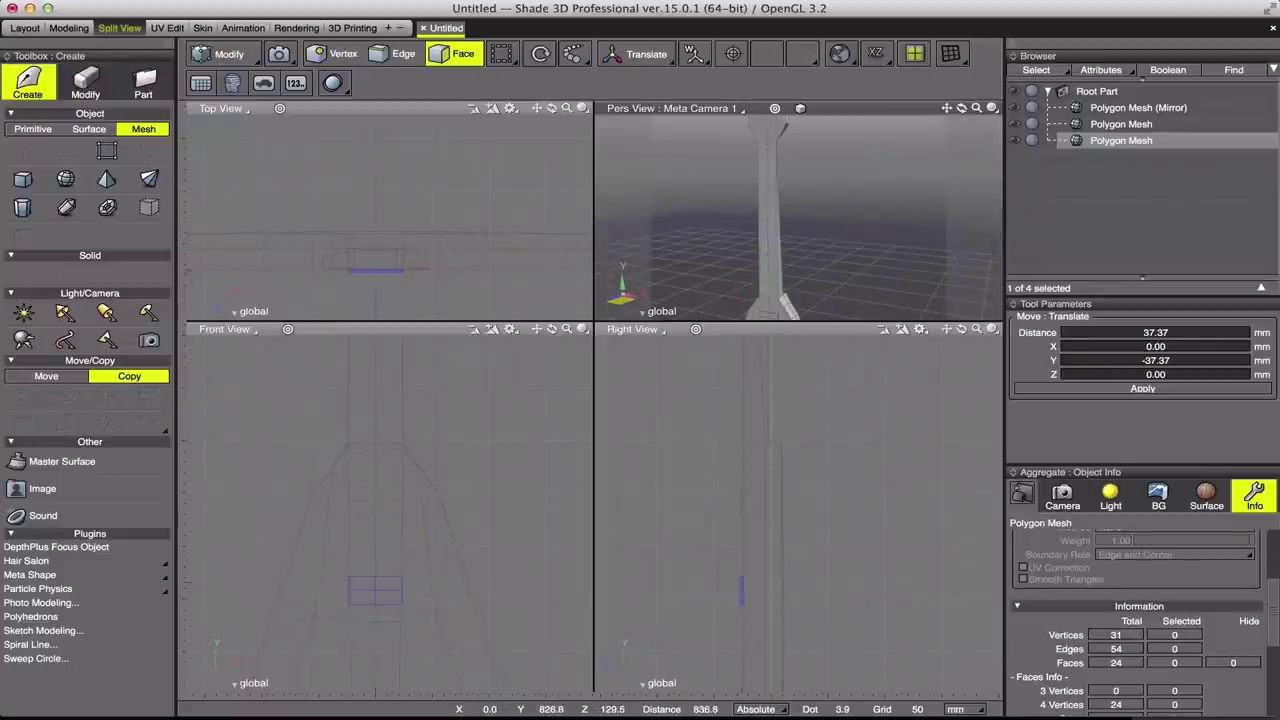
# Step: Select a front face of the Polygon Mesh (Mirror) neck
pyautogui.click(1138, 107)
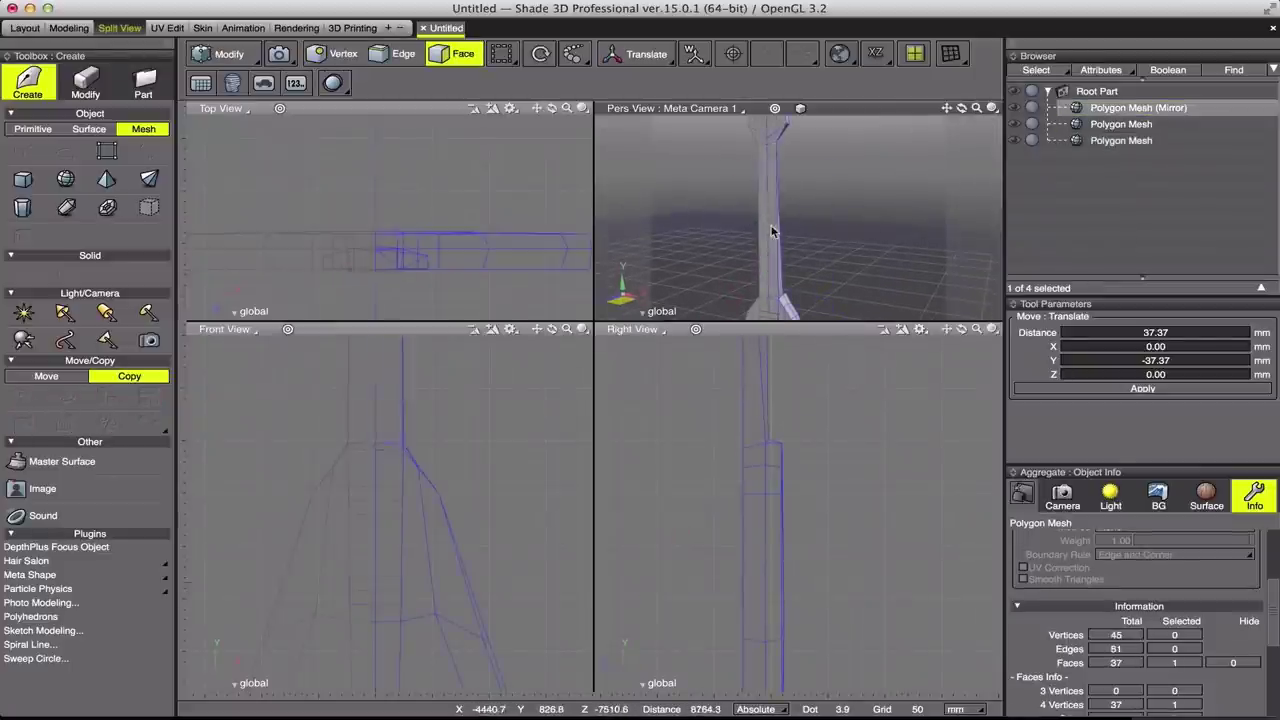
pyautogui.click(770, 300)
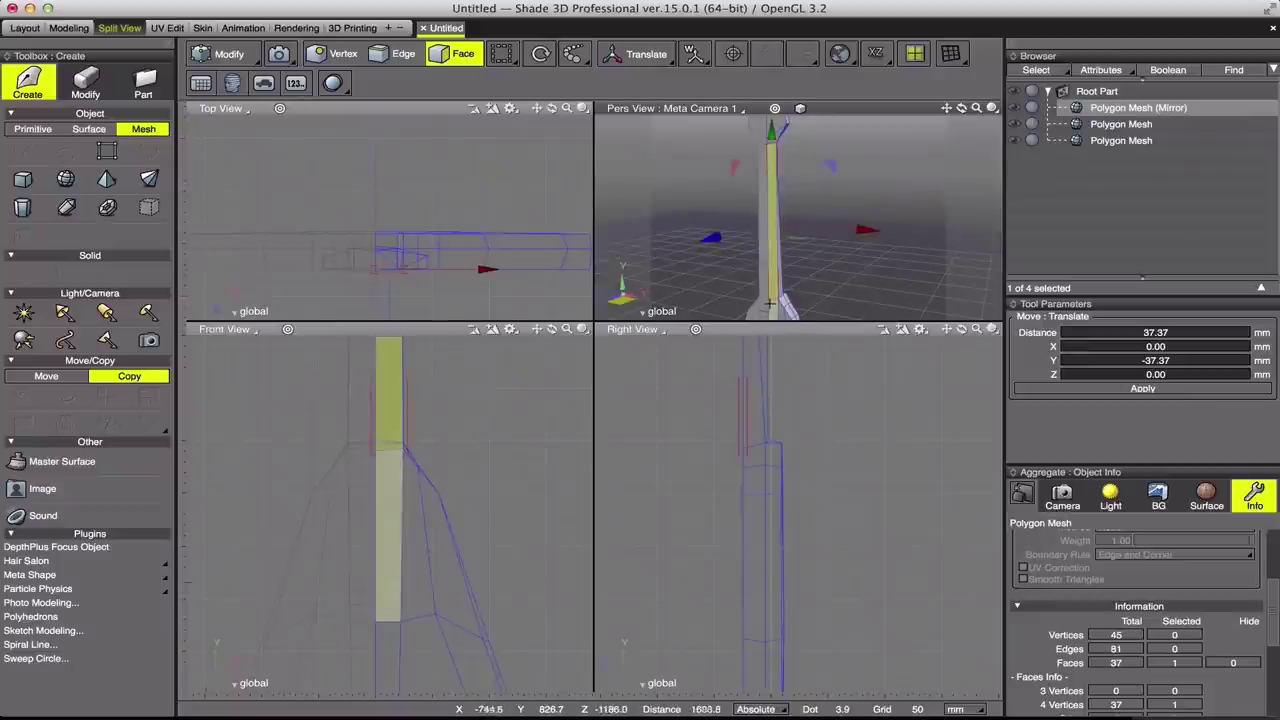
pyautogui.moveTo(948, 112); pyautogui.dragTo(940, 150)
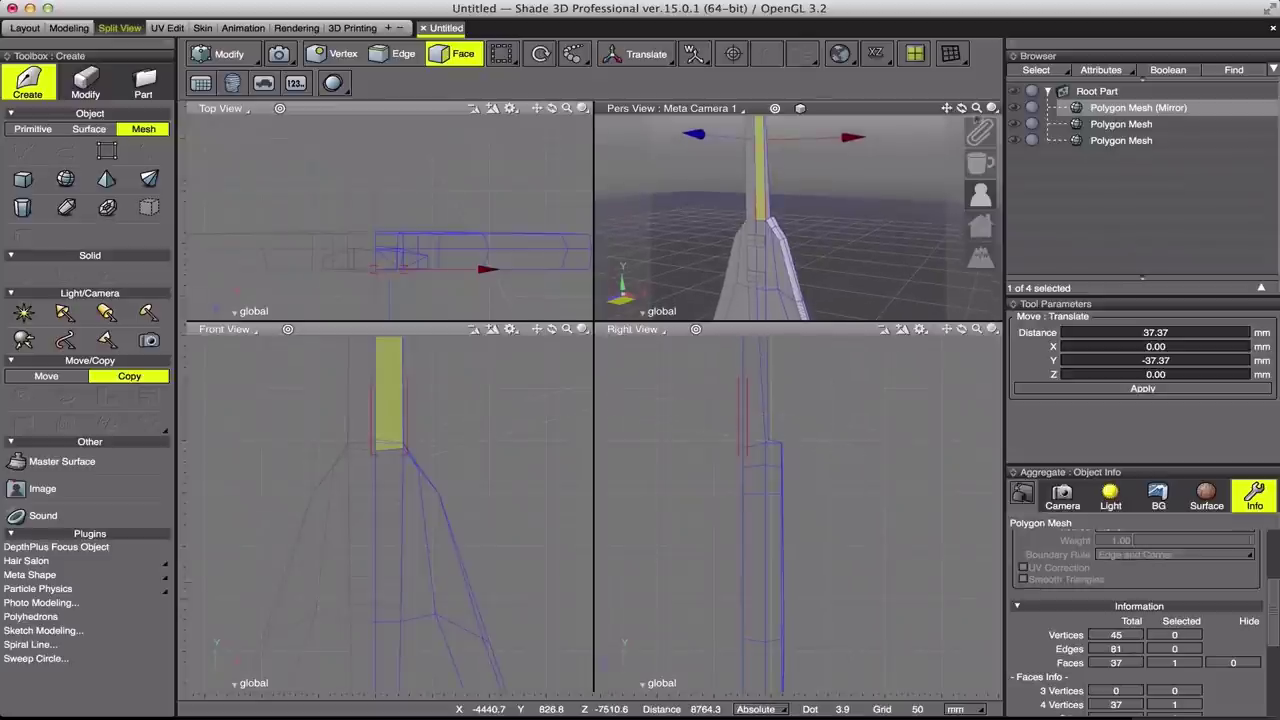
pyautogui.moveTo(949, 118); pyautogui.dragTo(946, 110)
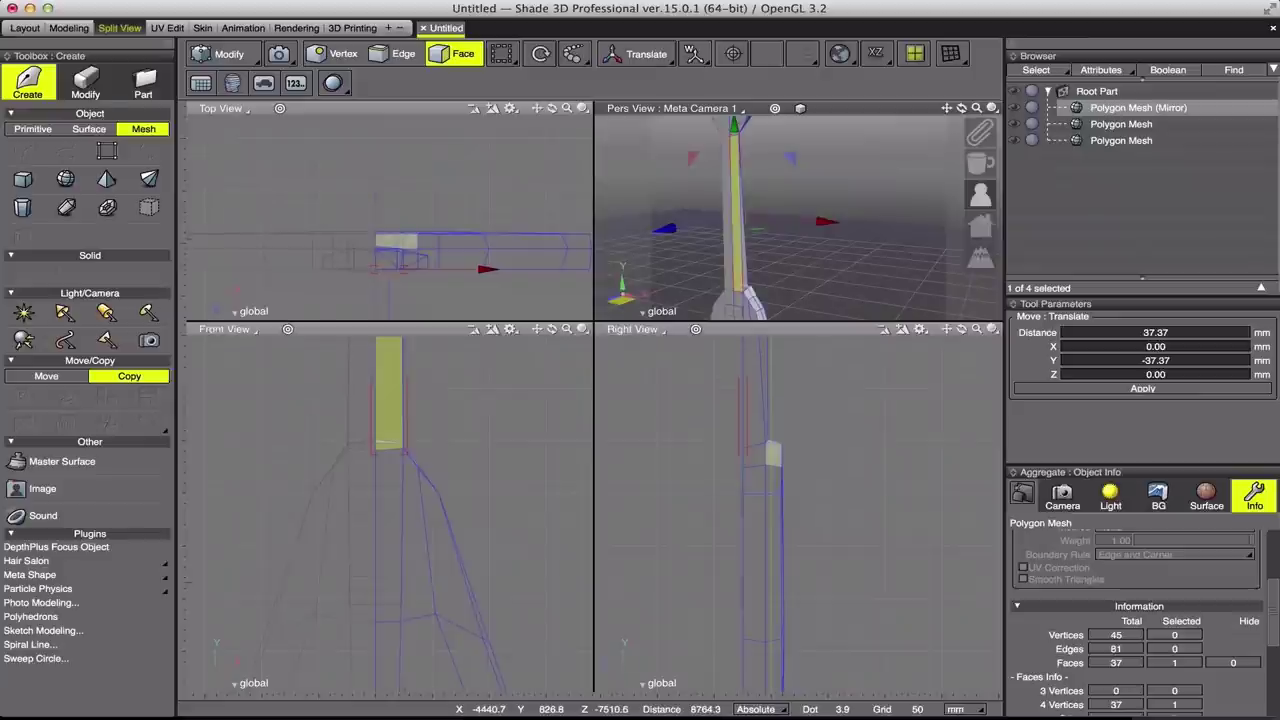
# Step: Copy the neck face as a new shape and start thickening it 7.80 mm outward
pyautogui.click(85, 80)
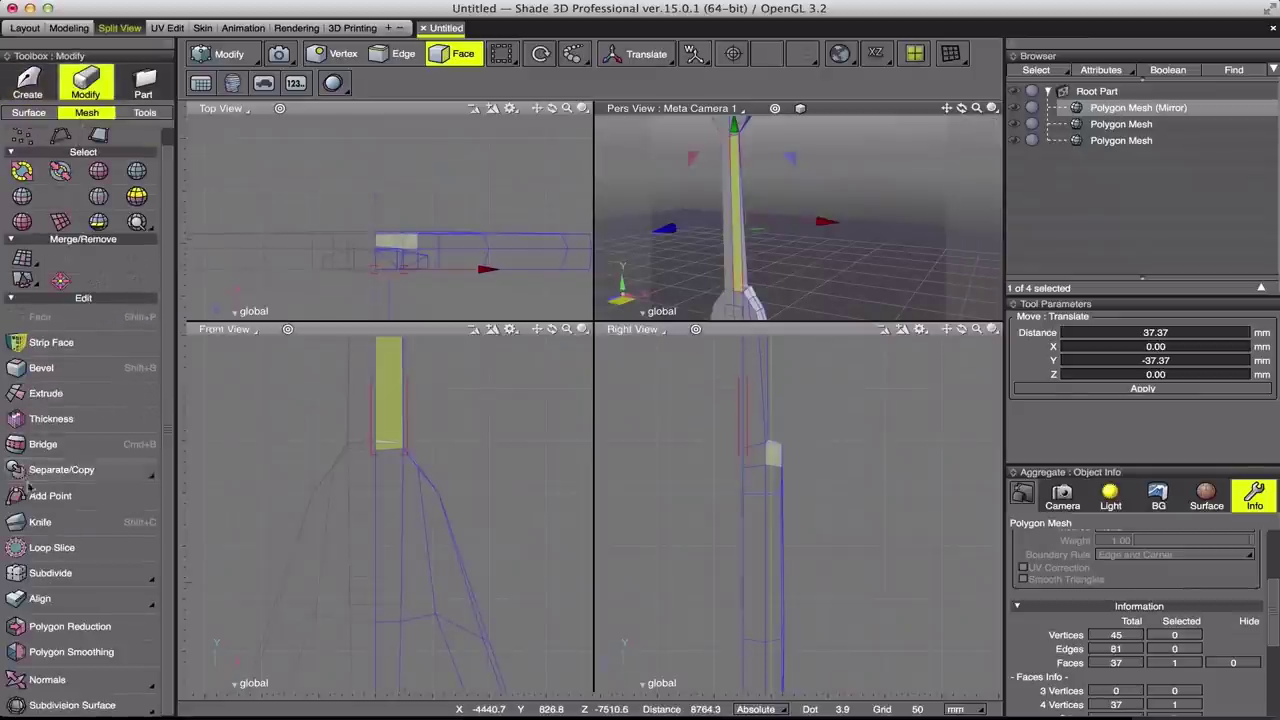
pyautogui.click(45, 472)
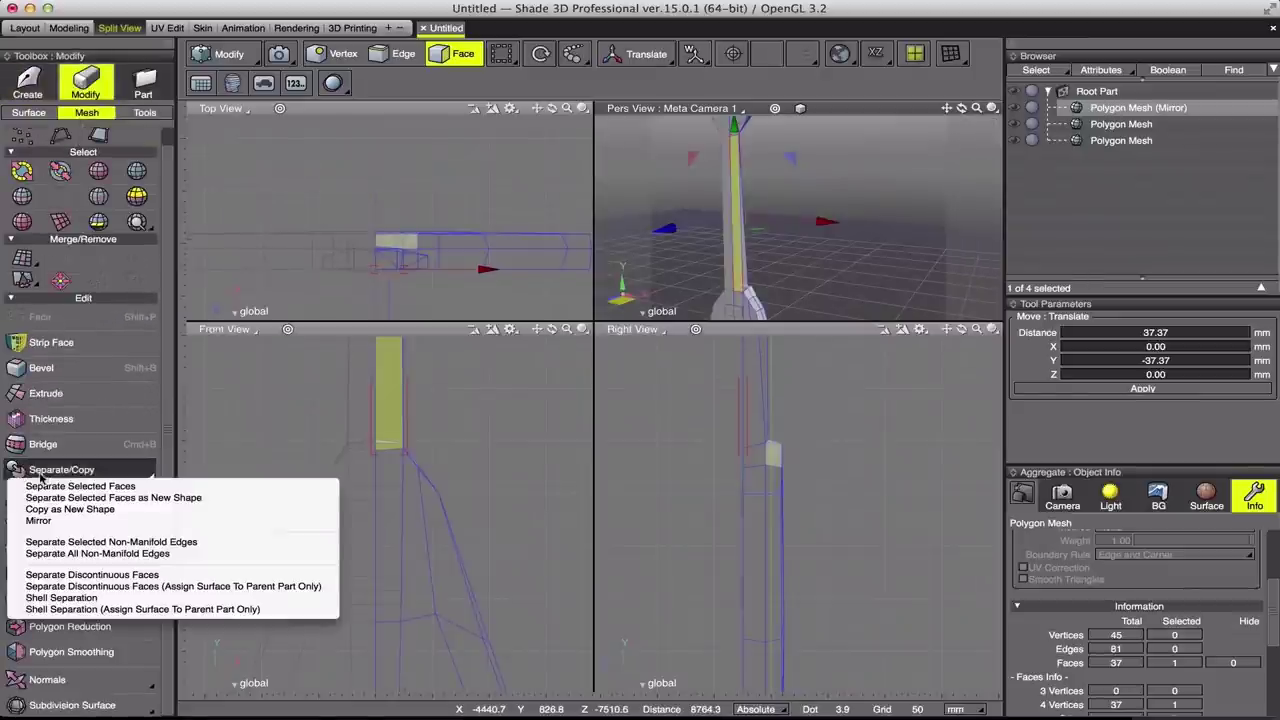
pyautogui.click(45, 510)
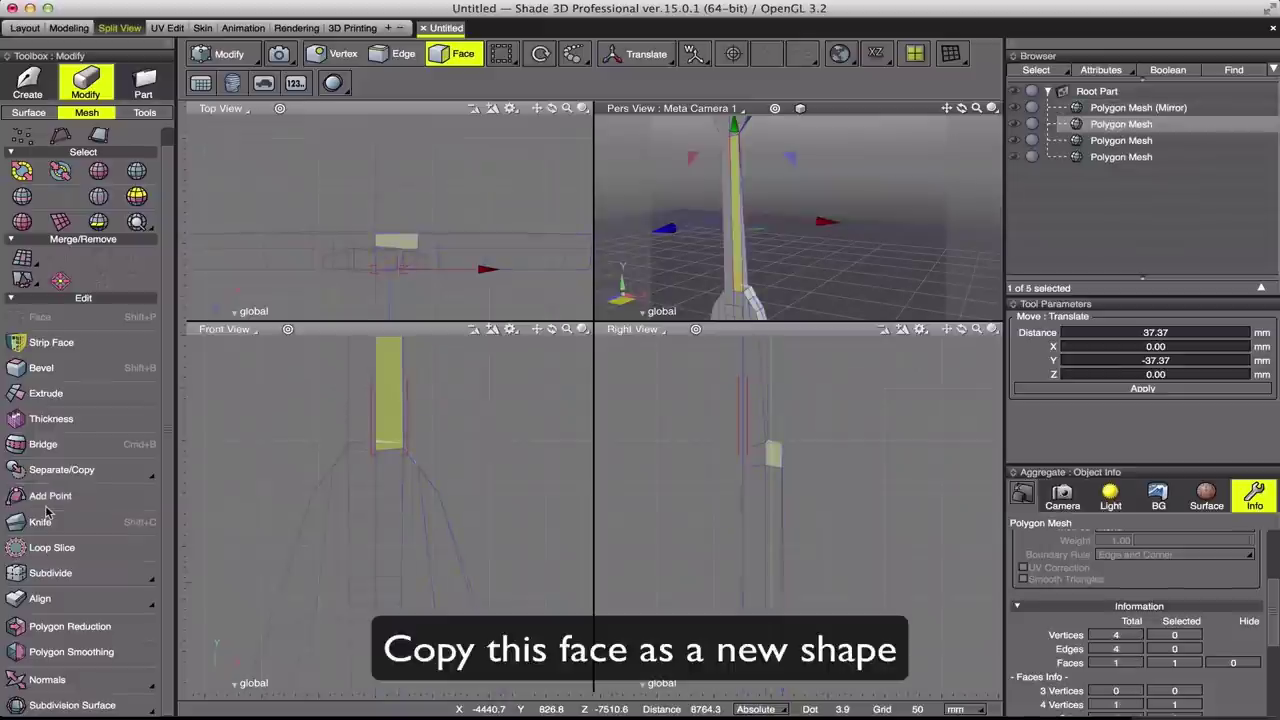
pyautogui.press('super+z')
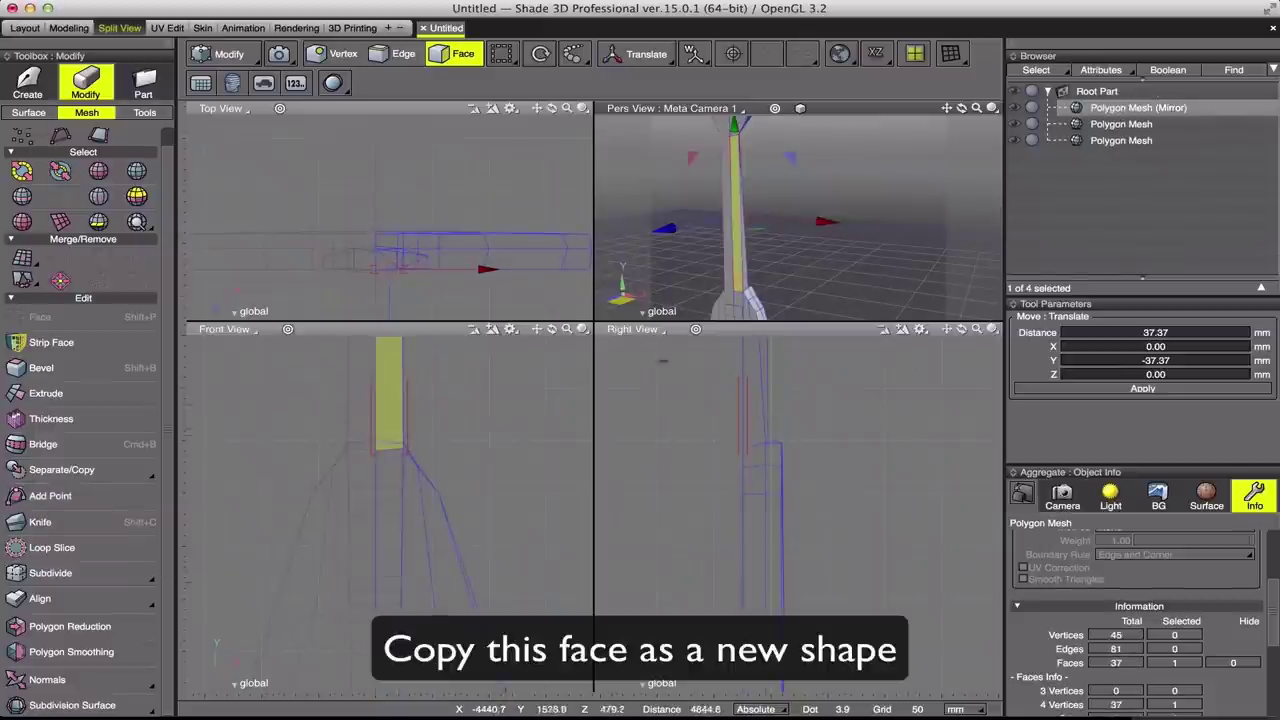
pyautogui.moveTo(958, 112); pyautogui.dragTo(975, 120)
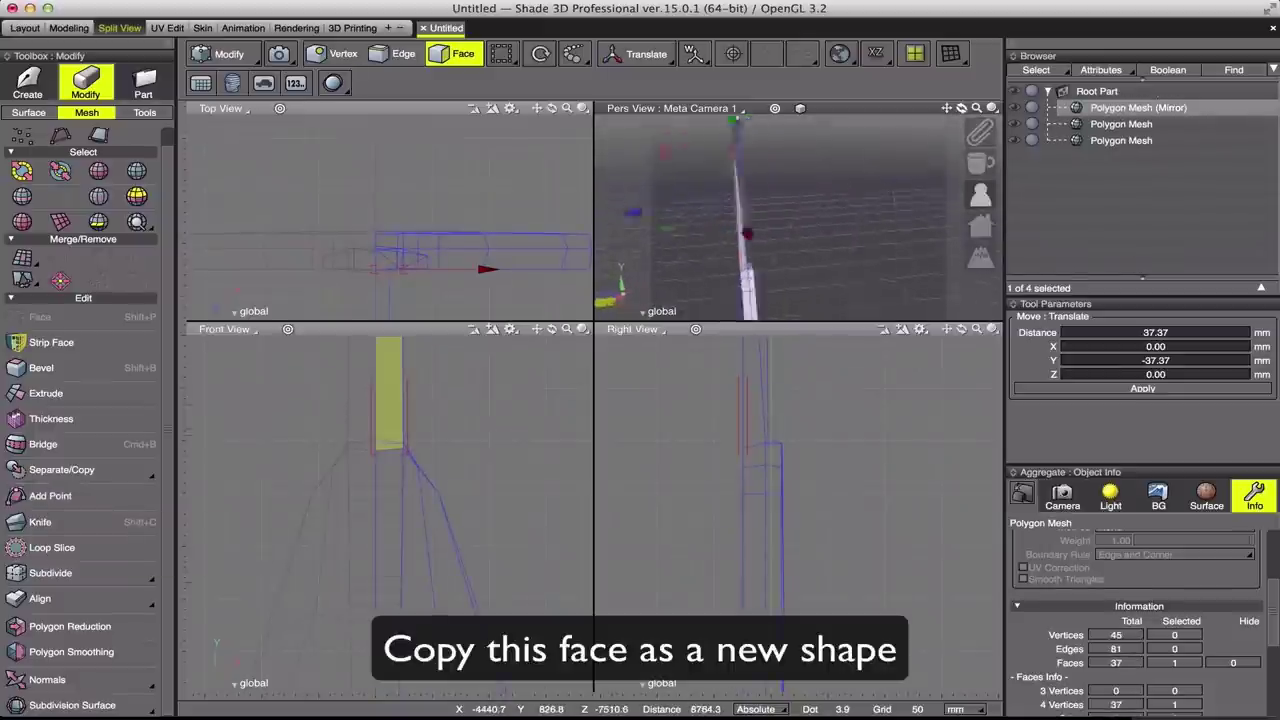
pyautogui.click(62, 469)
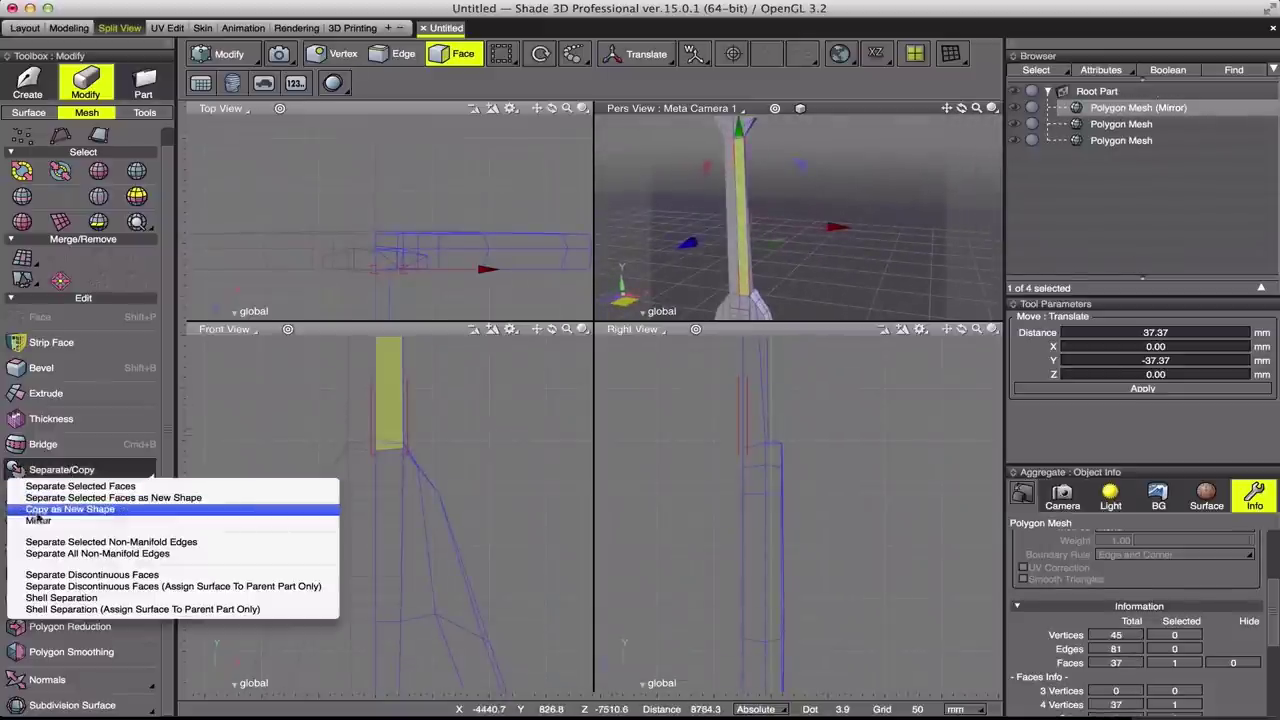
pyautogui.click(50, 512)
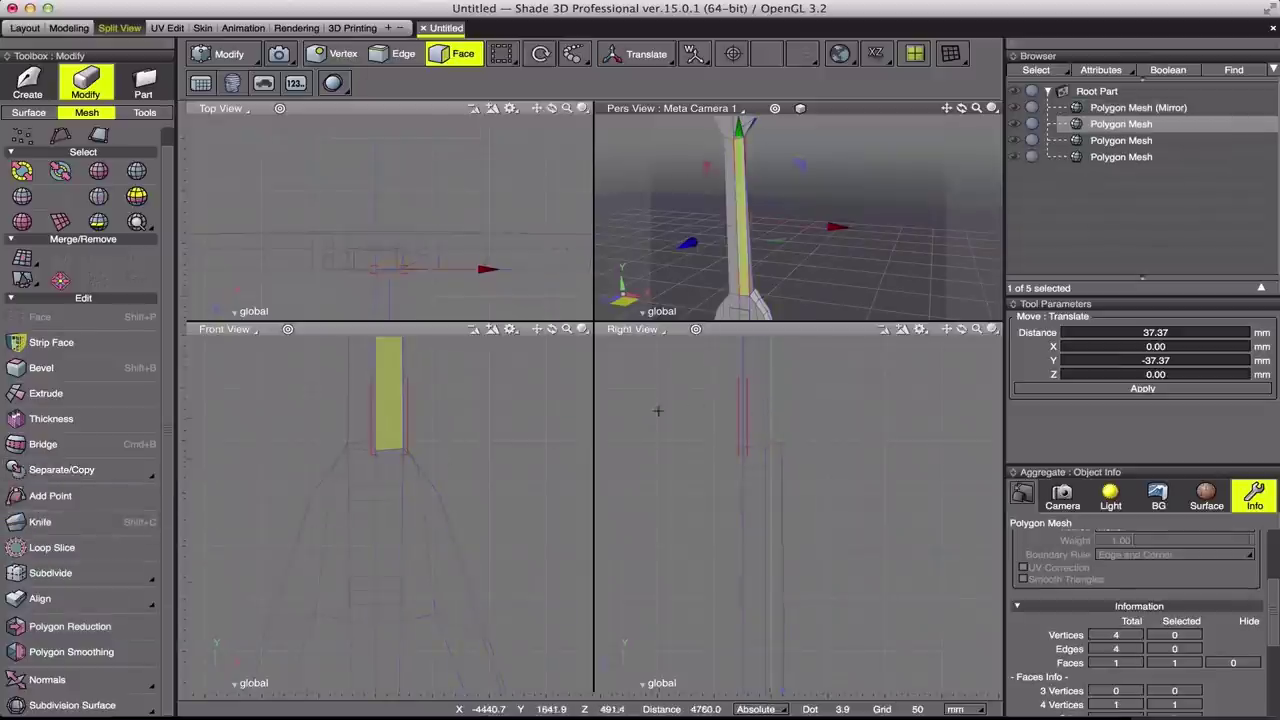
pyautogui.click(51, 418)
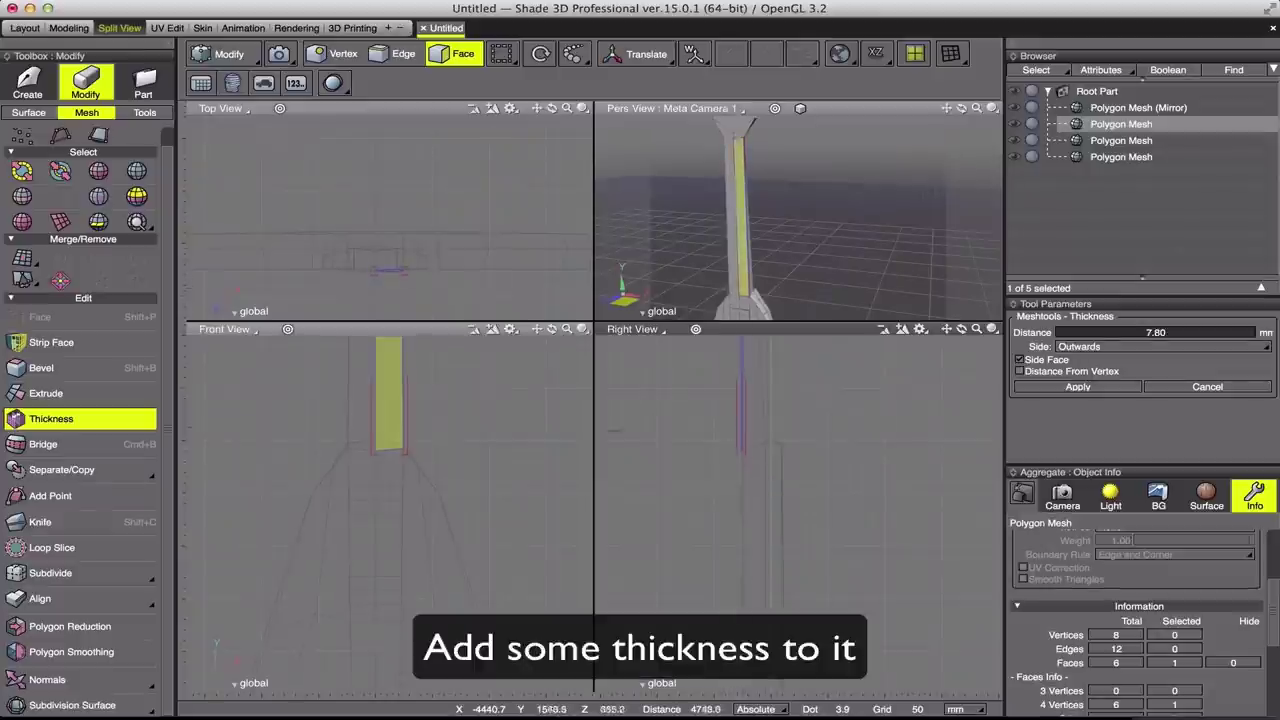
# Step: Apply the 7.80 mm thickness, shift the slab's vertices right, and mirror it across X
pyautogui.press('Return')
pyautogui.moveTo(955, 110)
pyautogui.mouseDown()
pyautogui.moveTo(862, 147)
pyautogui.moveTo(733, 435)
pyautogui.mouseUp()
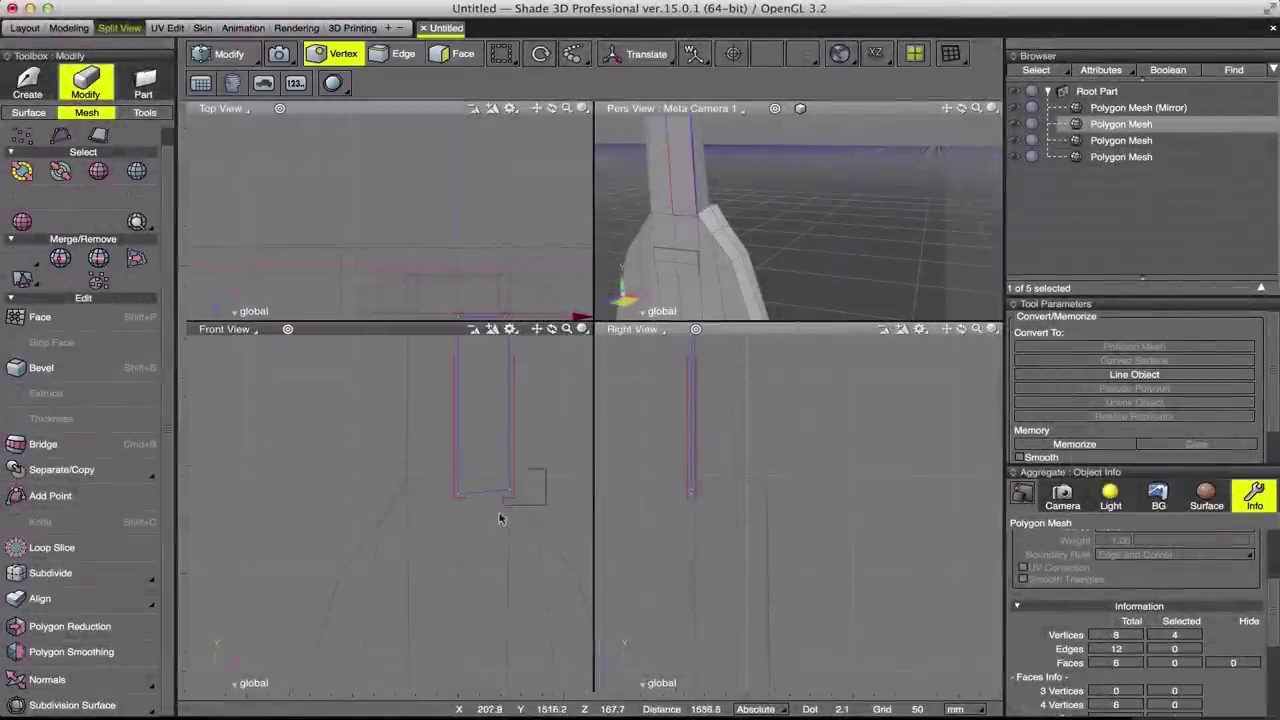
pyautogui.moveTo(561, 488); pyautogui.dragTo(422, 424)
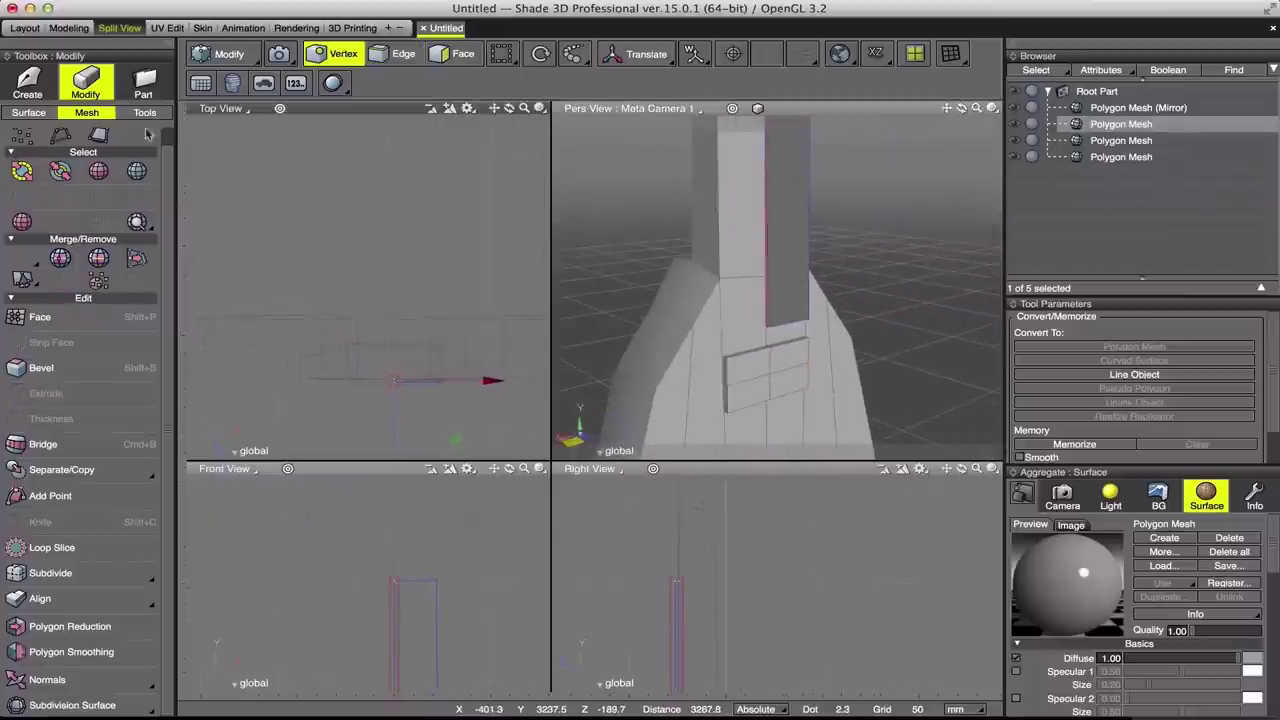
pyautogui.click(42, 418)
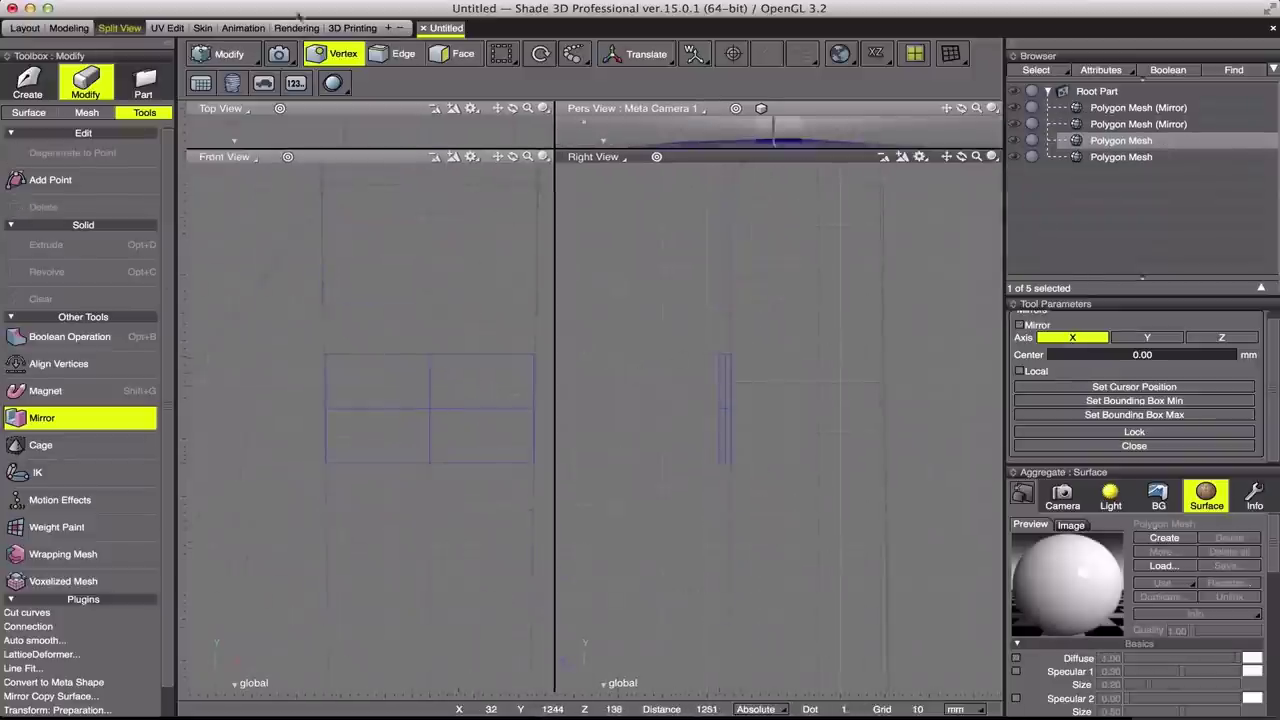
# Step: Select the lower rectangular box and raise it higher up the guitar body
pyautogui.moveTo(708, 346); pyautogui.dragTo(720, 494)
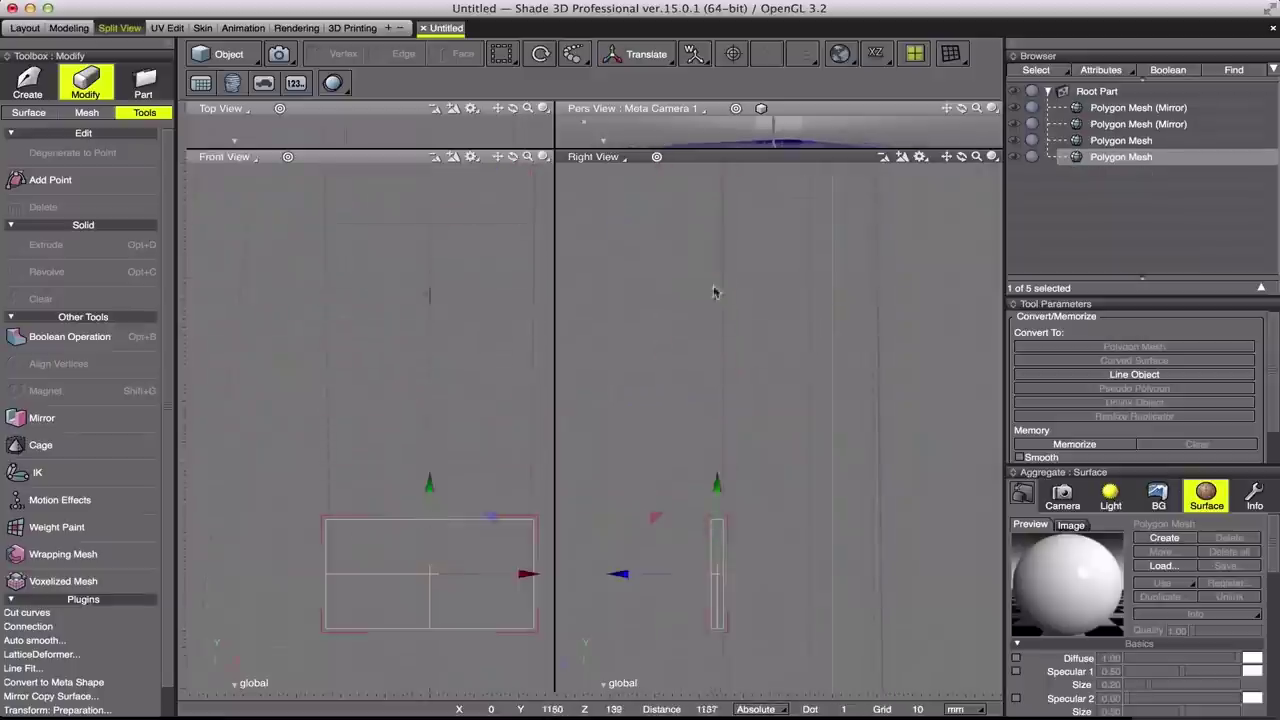
pyautogui.moveTo(716, 314); pyautogui.dragTo(716, 460)
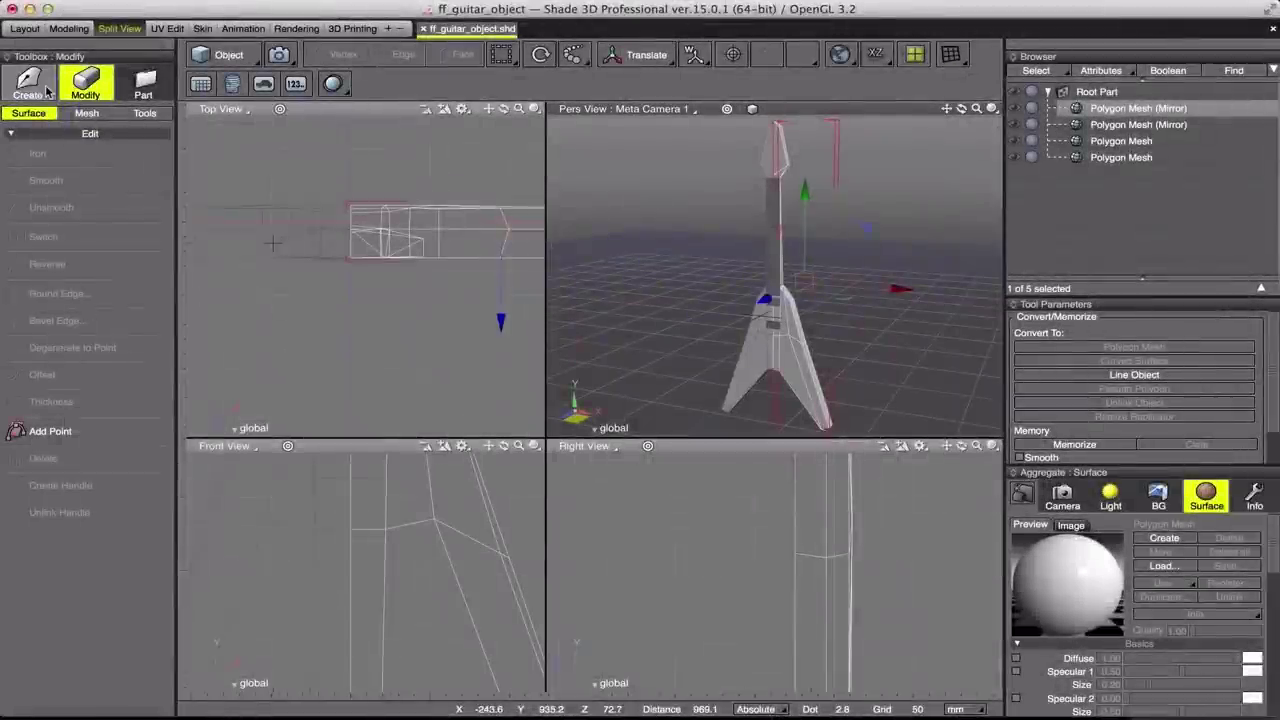
pyautogui.click(38, 98)
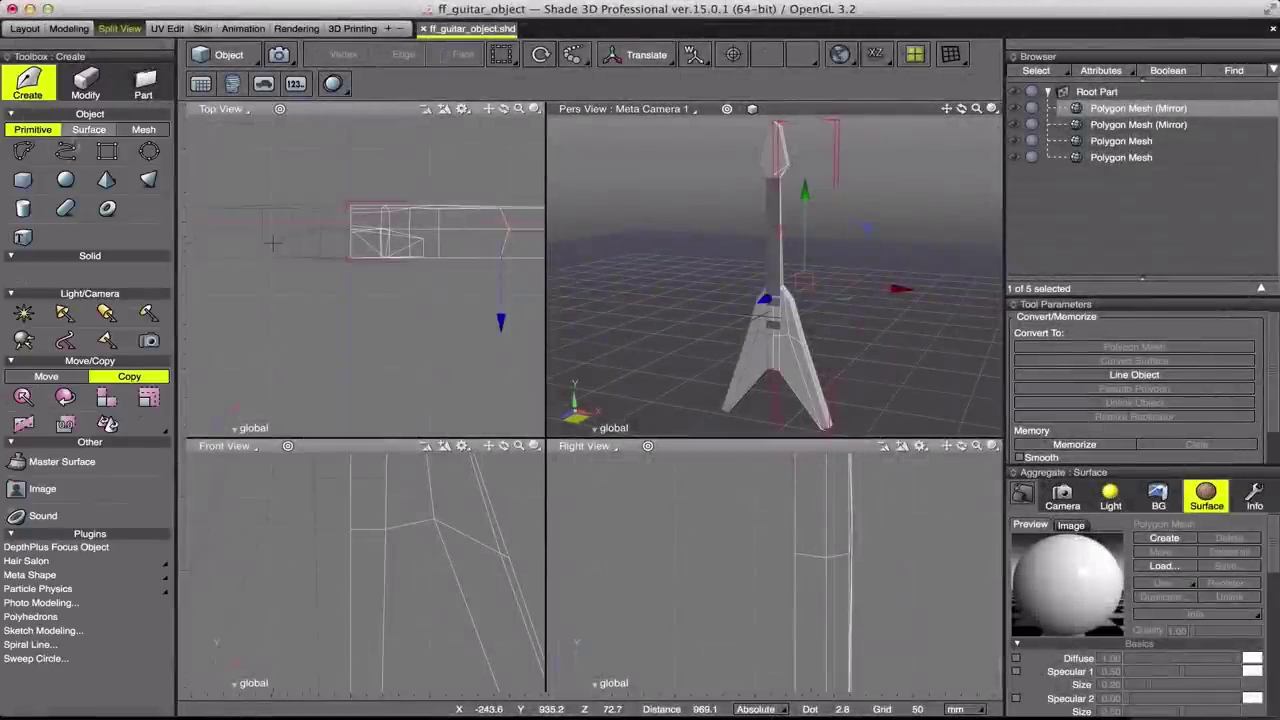
# Step: Create a thin primitive box on the body and round its edges
pyautogui.click(24, 180)
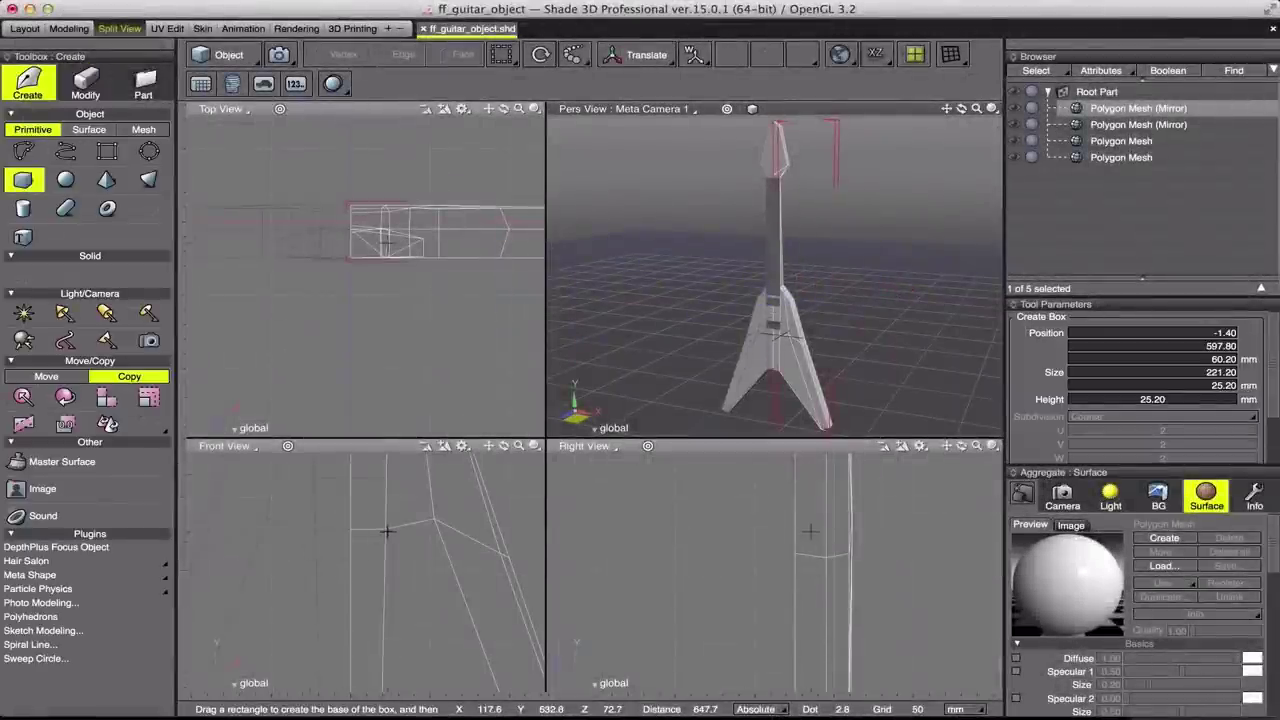
pyautogui.moveTo(384, 534); pyautogui.dragTo(317, 545)
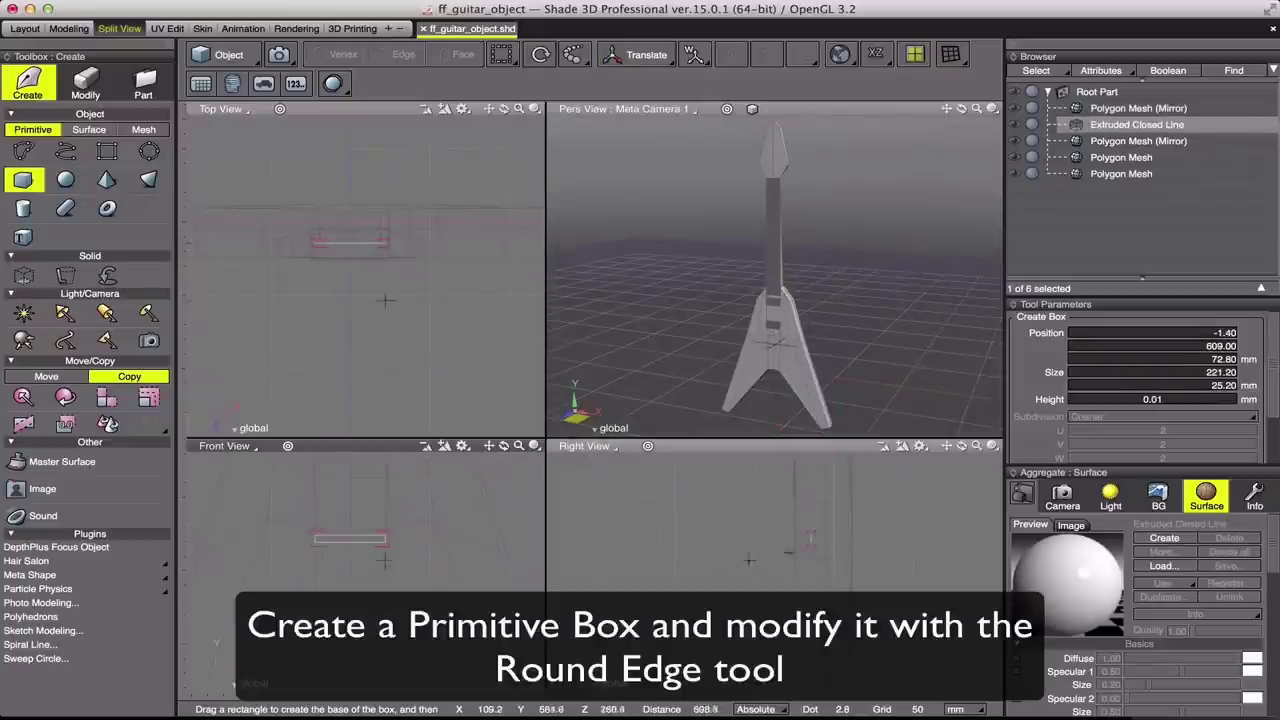
pyautogui.moveTo(803, 540)
pyautogui.mouseDown()
pyautogui.moveTo(789, 551)
pyautogui.moveTo(760, 541)
pyautogui.mouseUp()
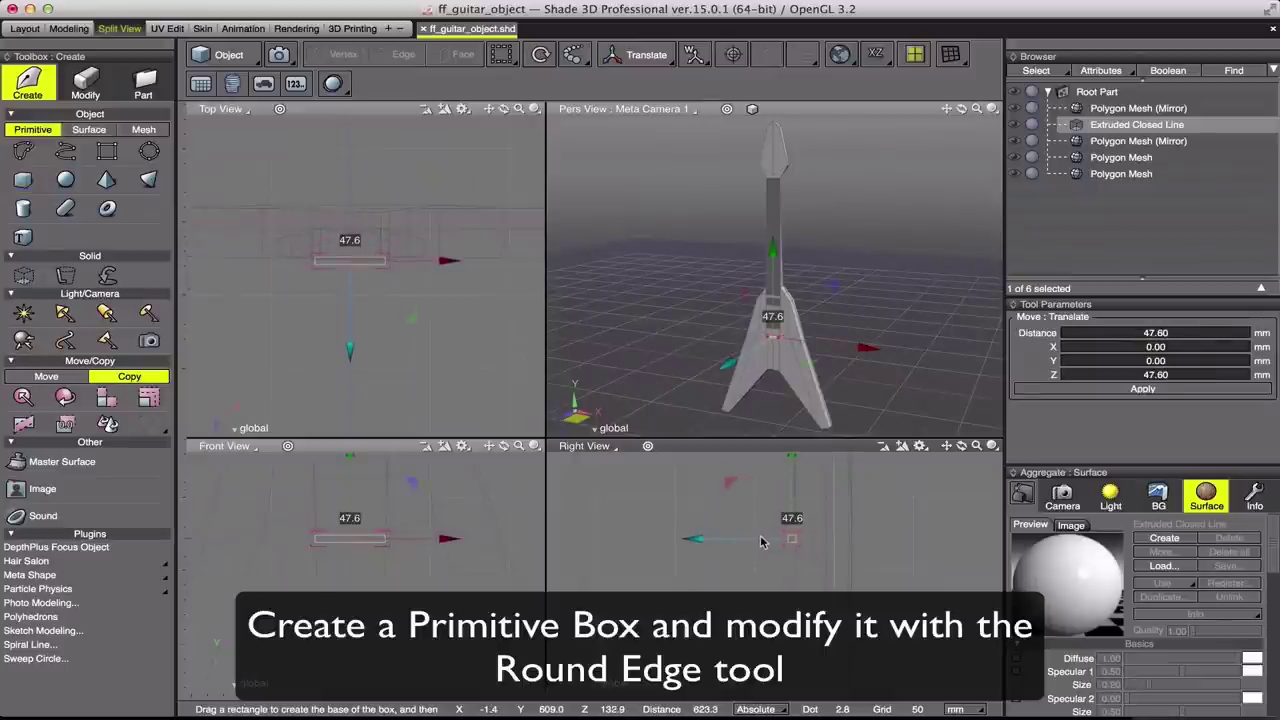
pyautogui.click(85, 84)
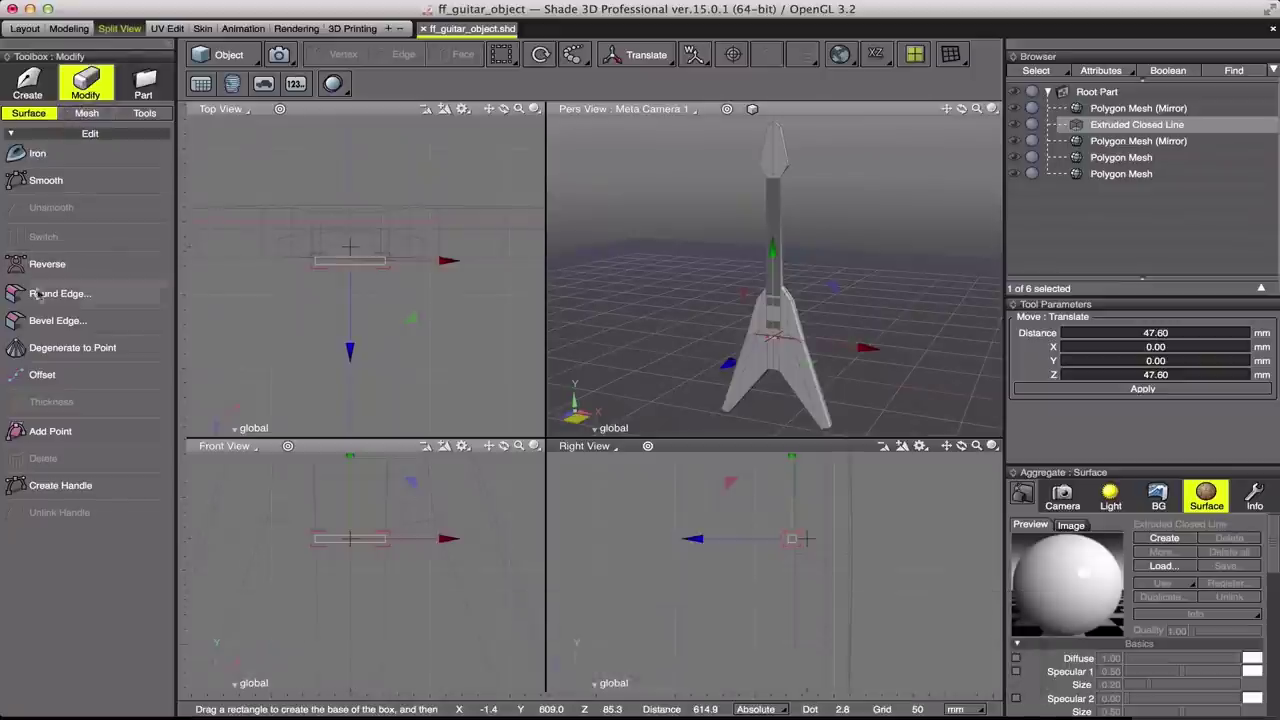
pyautogui.click(34, 293)
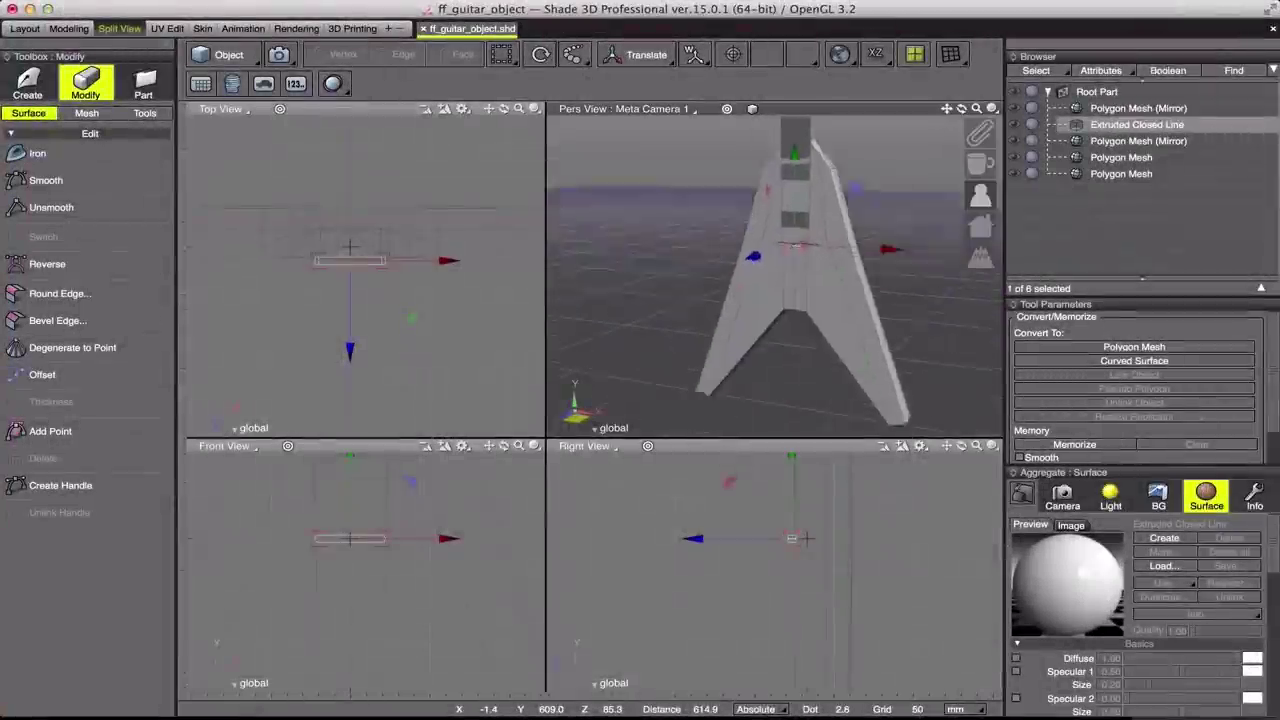
# Step: Tilt the rounded box about 11.85° with the Rotate tool
pyautogui.doubleClick(946, 109)
pyautogui.click(640, 54)
pyautogui.click(671, 117)
pyautogui.moveTo(271, 493)
pyautogui.mouseDown()
pyautogui.moveTo(285, 476)
pyautogui.moveTo(250, 516)
pyautogui.moveTo(245, 505)
pyautogui.mouseUp()
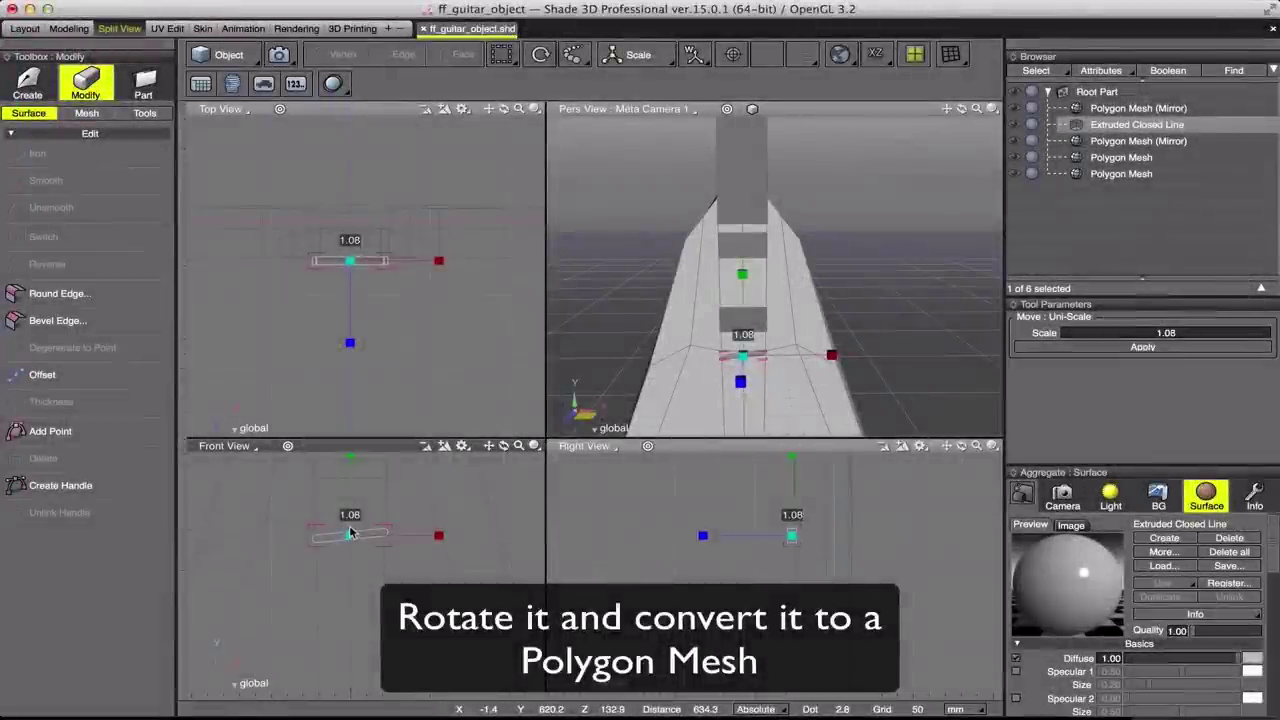
# Step: Slightly enlarge and nudge the bar, convert it to a polygon mesh, and shift it 2.8 mm
pyautogui.moveTo(350, 535); pyautogui.dragTo(348, 528)
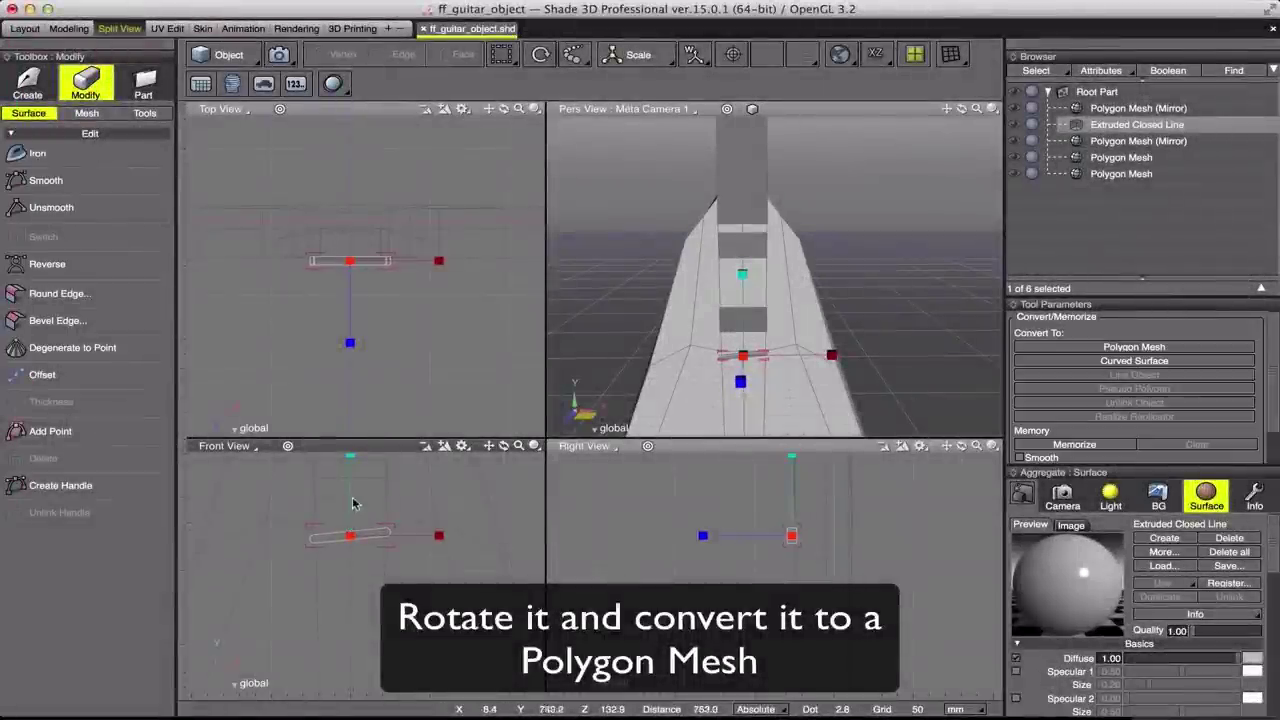
pyautogui.moveTo(352, 500); pyautogui.dragTo(352, 503)
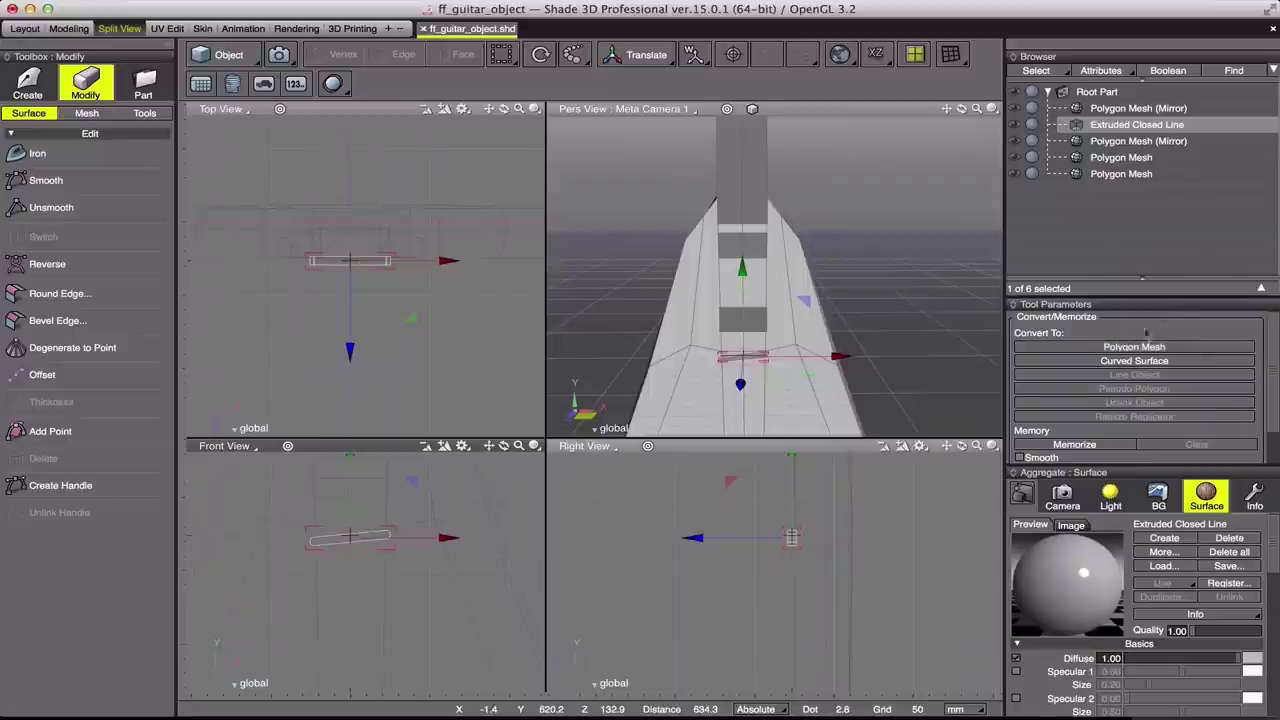
pyautogui.click(1136, 347)
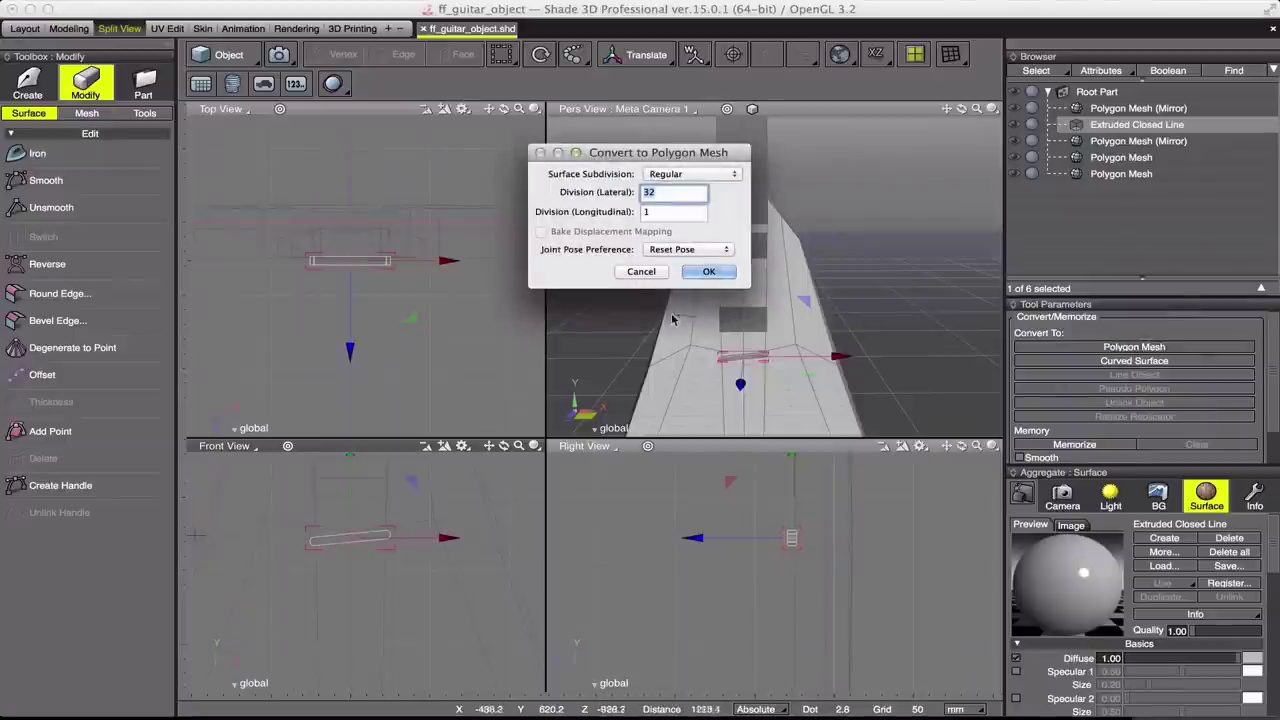
pyautogui.click(709, 272)
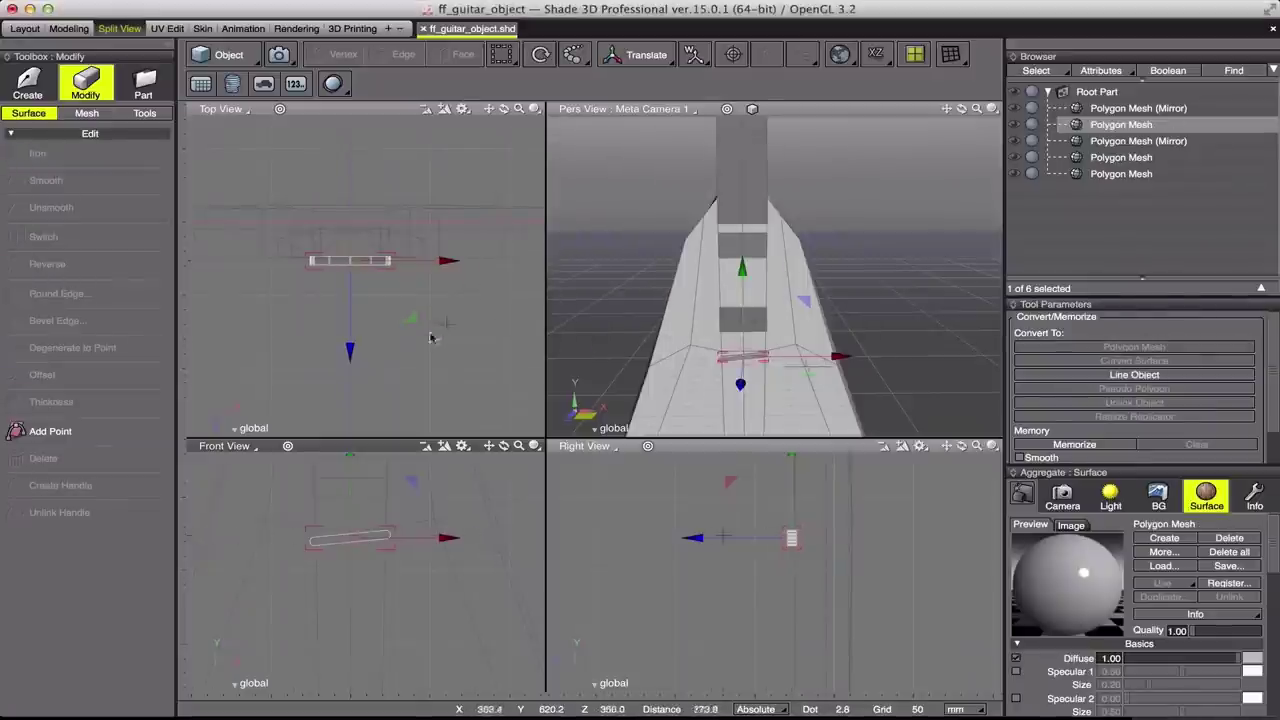
pyautogui.moveTo(962, 112); pyautogui.dragTo(961, 125)
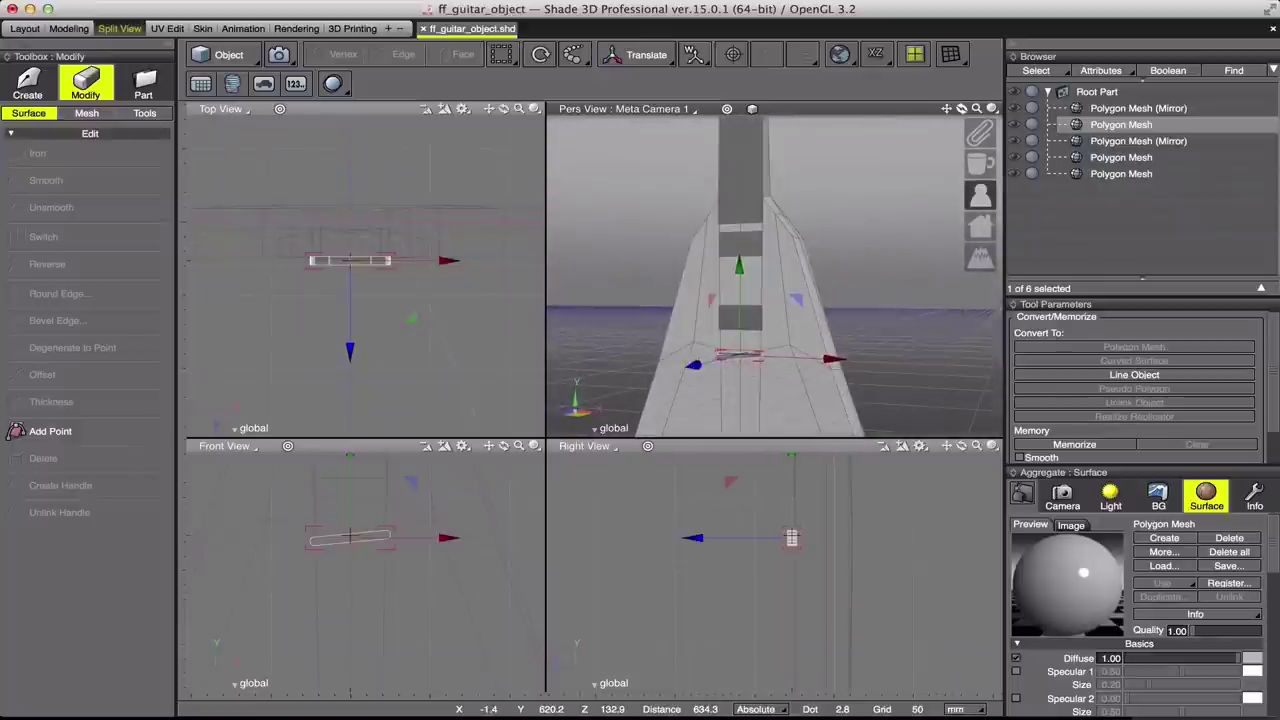
pyautogui.moveTo(695, 543); pyautogui.dragTo(689, 553)
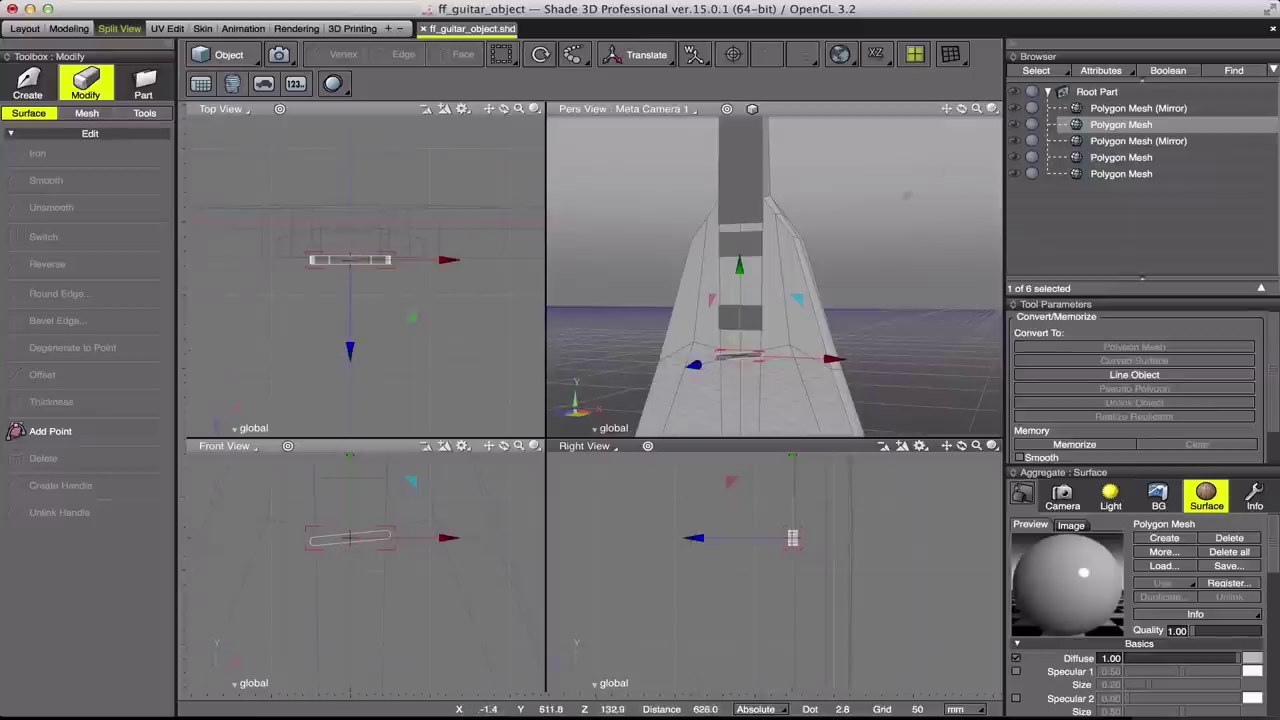
pyautogui.moveTo(964, 109)
pyautogui.mouseDown()
pyautogui.moveTo(960, 125)
pyautogui.moveTo(967, 111)
pyautogui.mouseUp()
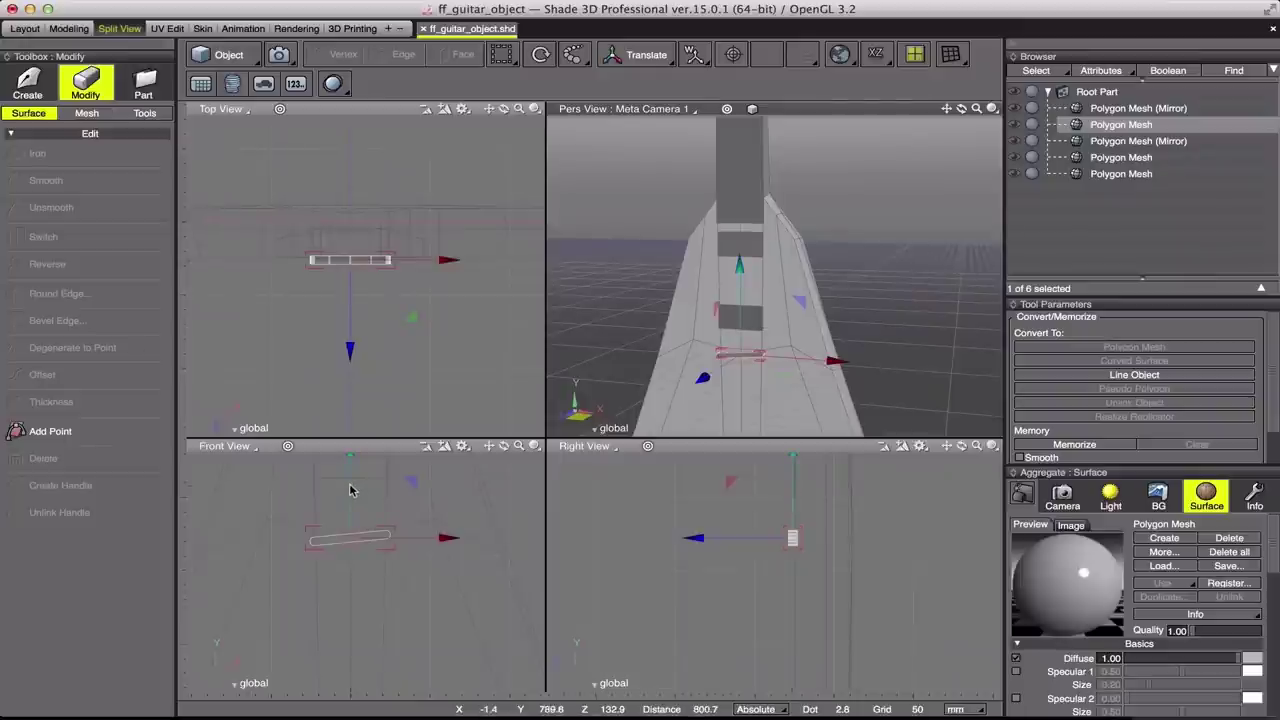
# Step: Copy the bar further down the body and tilt the copy about 5.91°
pyautogui.keyDown('alt'); pyautogui.moveTo(350, 490); pyautogui.dragTo(352, 556); pyautogui.keyUp('alt')
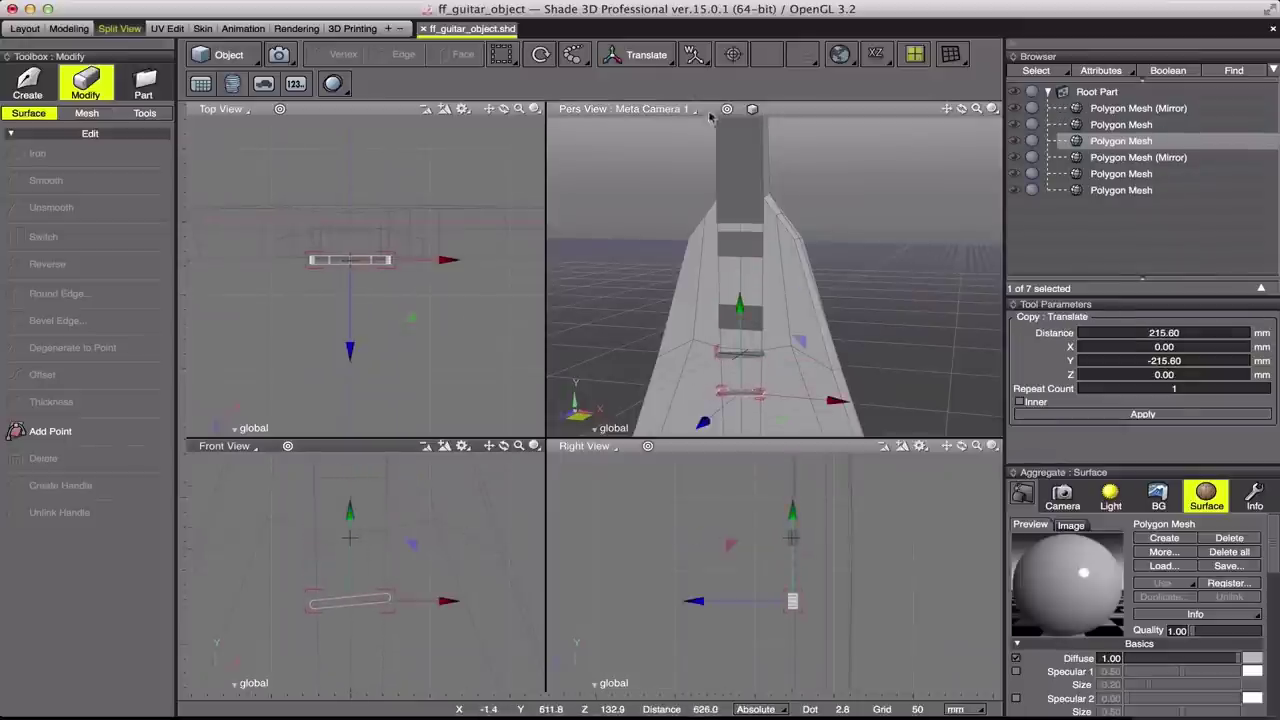
pyautogui.click(646, 54)
pyautogui.press('e')
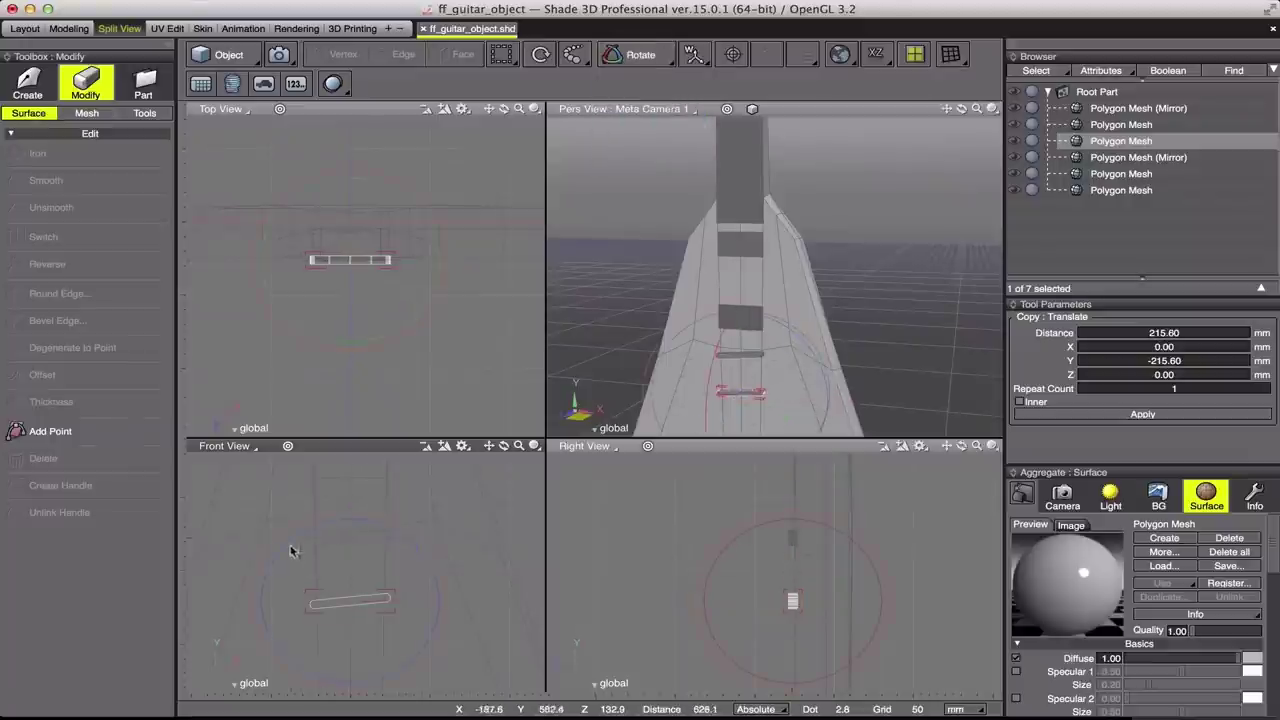
pyautogui.moveTo(282, 531); pyautogui.dragTo(288, 534)
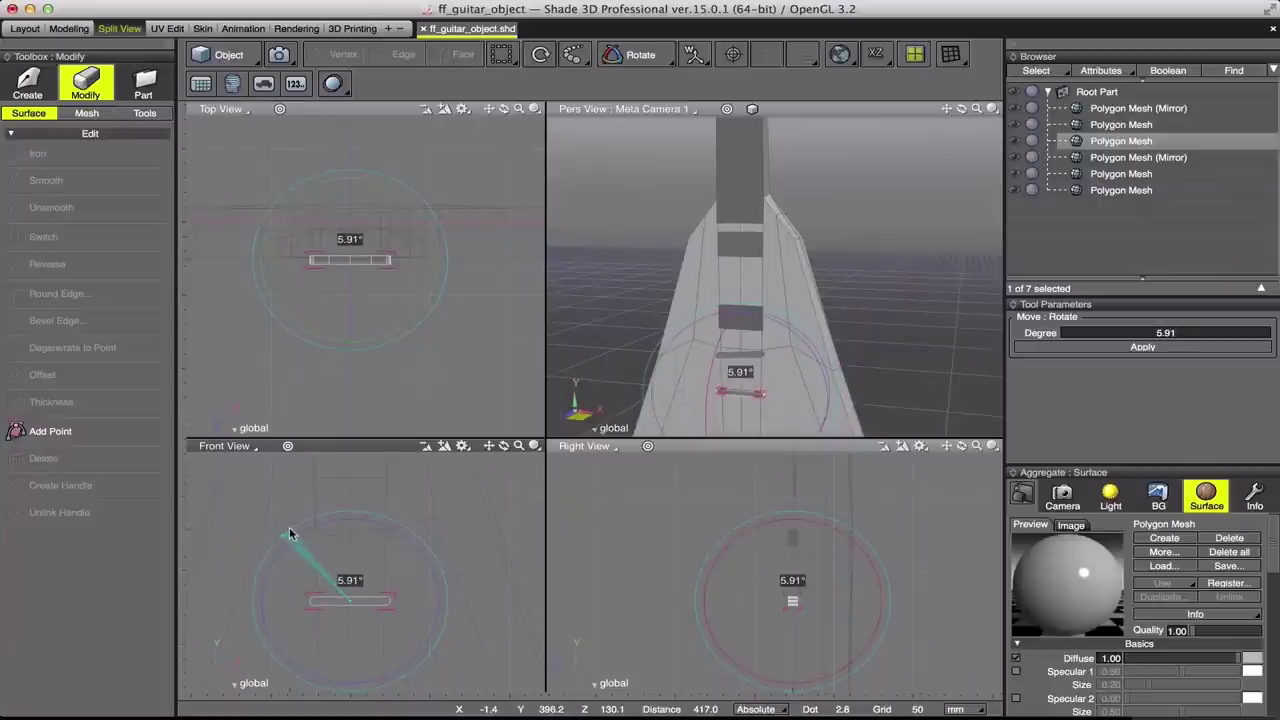
pyautogui.moveTo(288, 534); pyautogui.dragTo(288, 534)
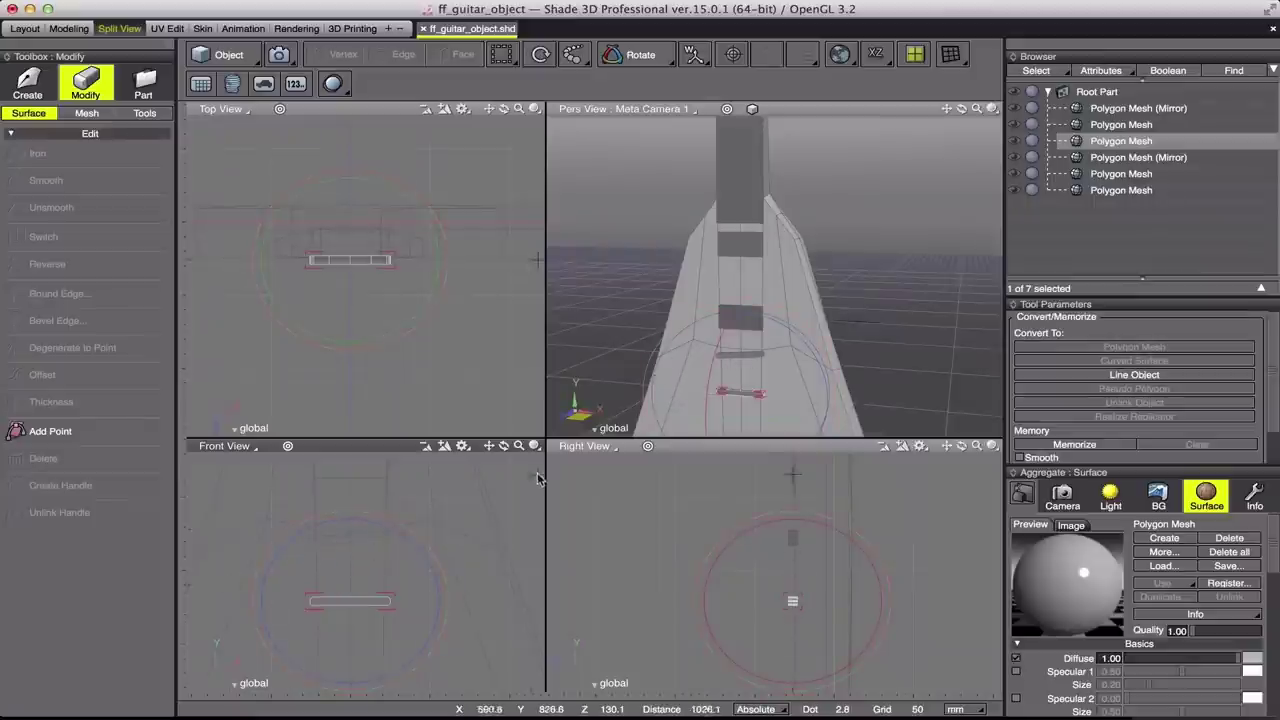
# Step: Scale the copy uniformly to 1.12 and move it further down the body
pyautogui.moveTo(943, 112); pyautogui.dragTo(822, 118)
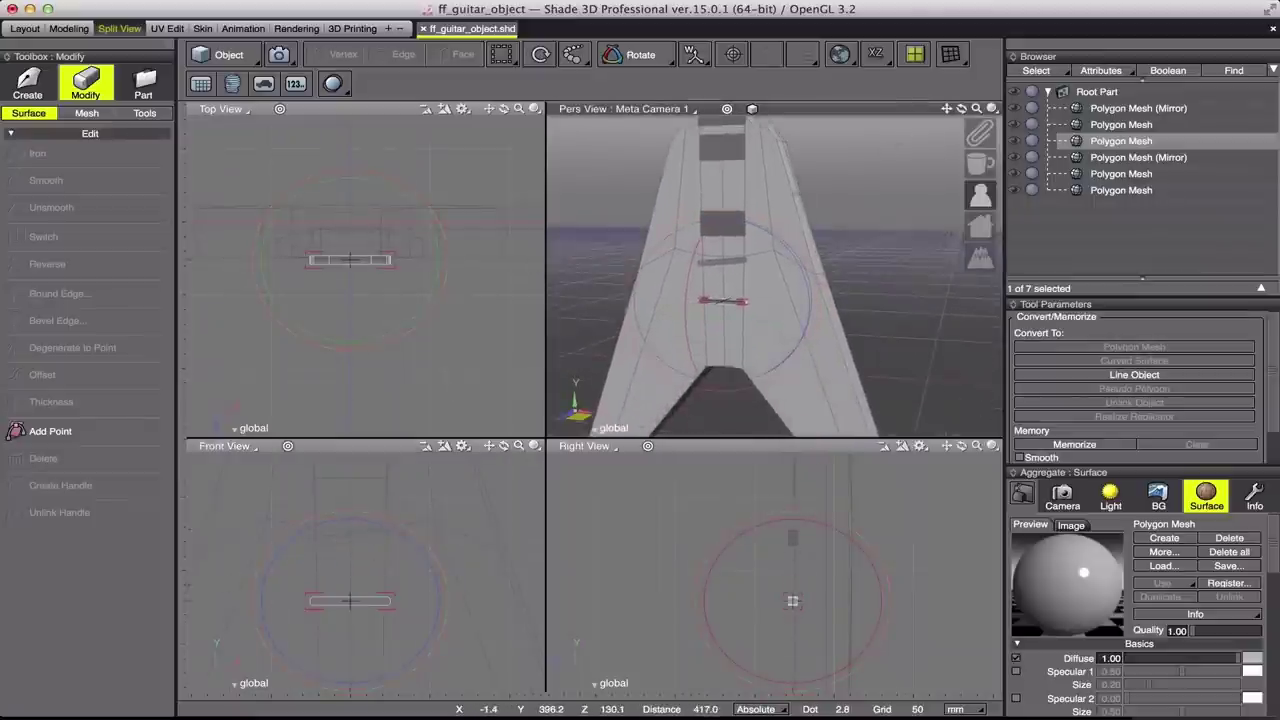
pyautogui.click(640, 54)
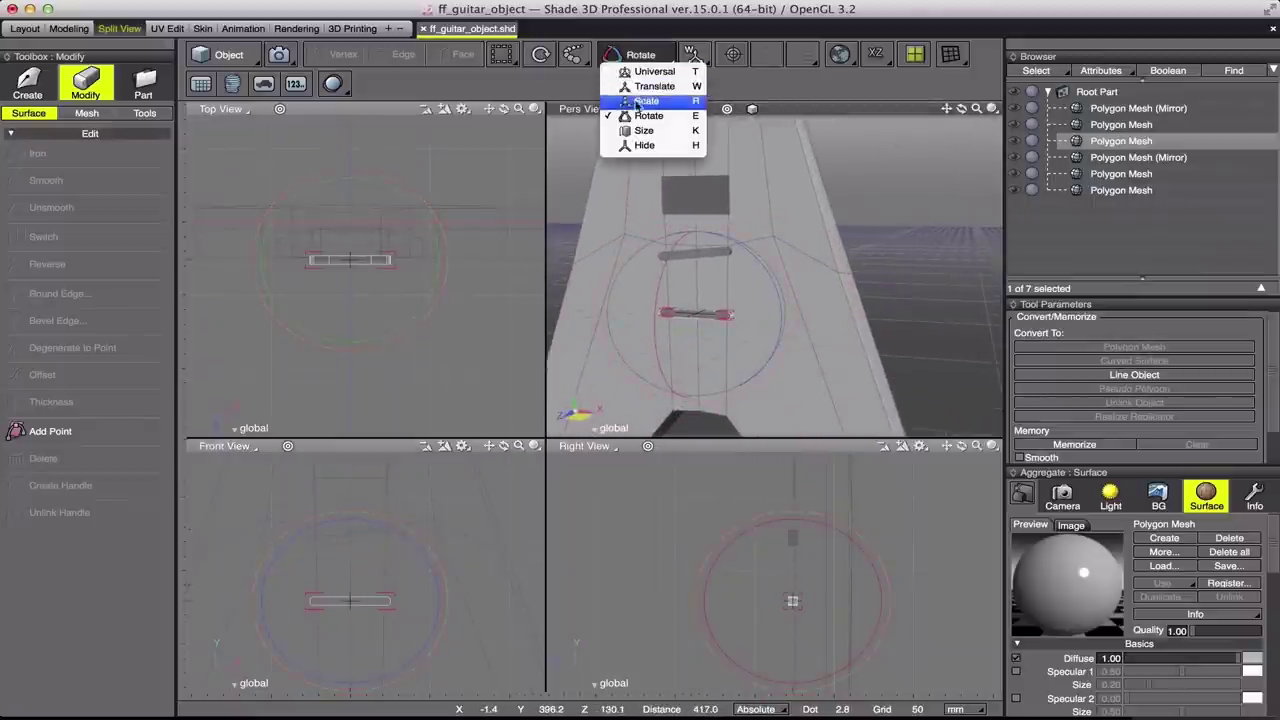
pyautogui.click(655, 117)
pyautogui.moveTo(346, 612); pyautogui.dragTo(347, 598)
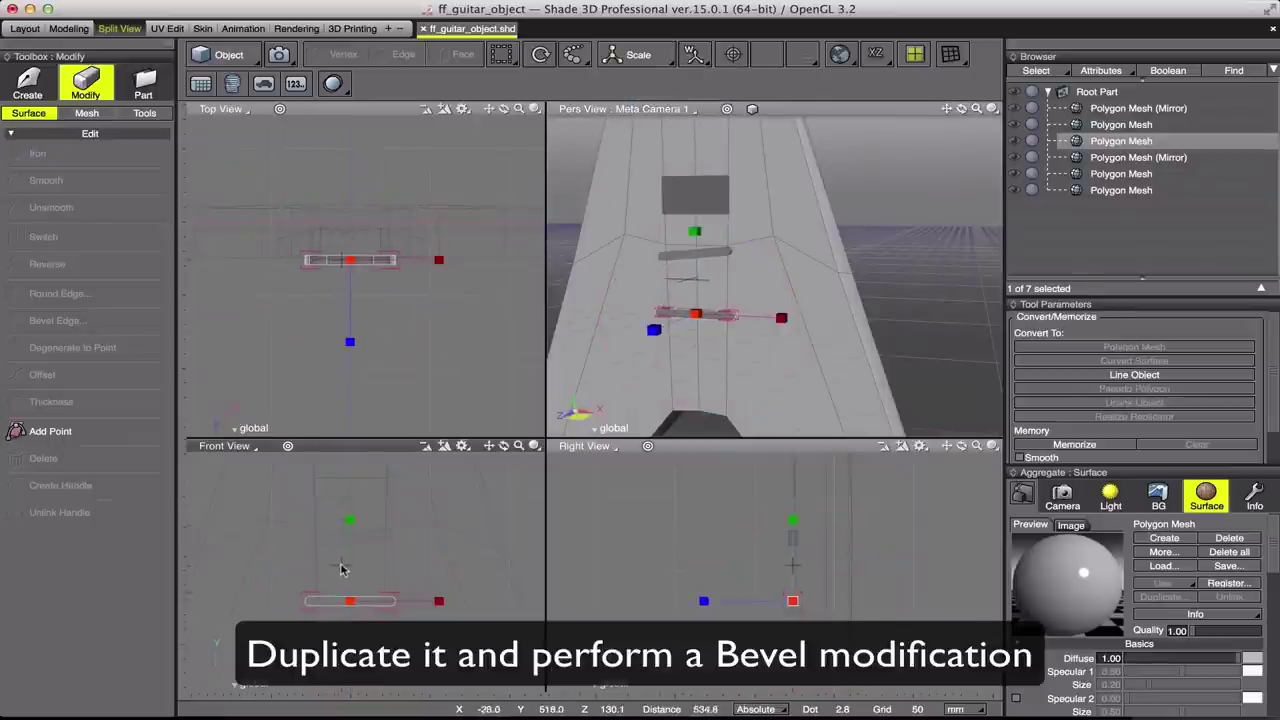
pyautogui.moveTo(349, 541); pyautogui.dragTo(348, 560)
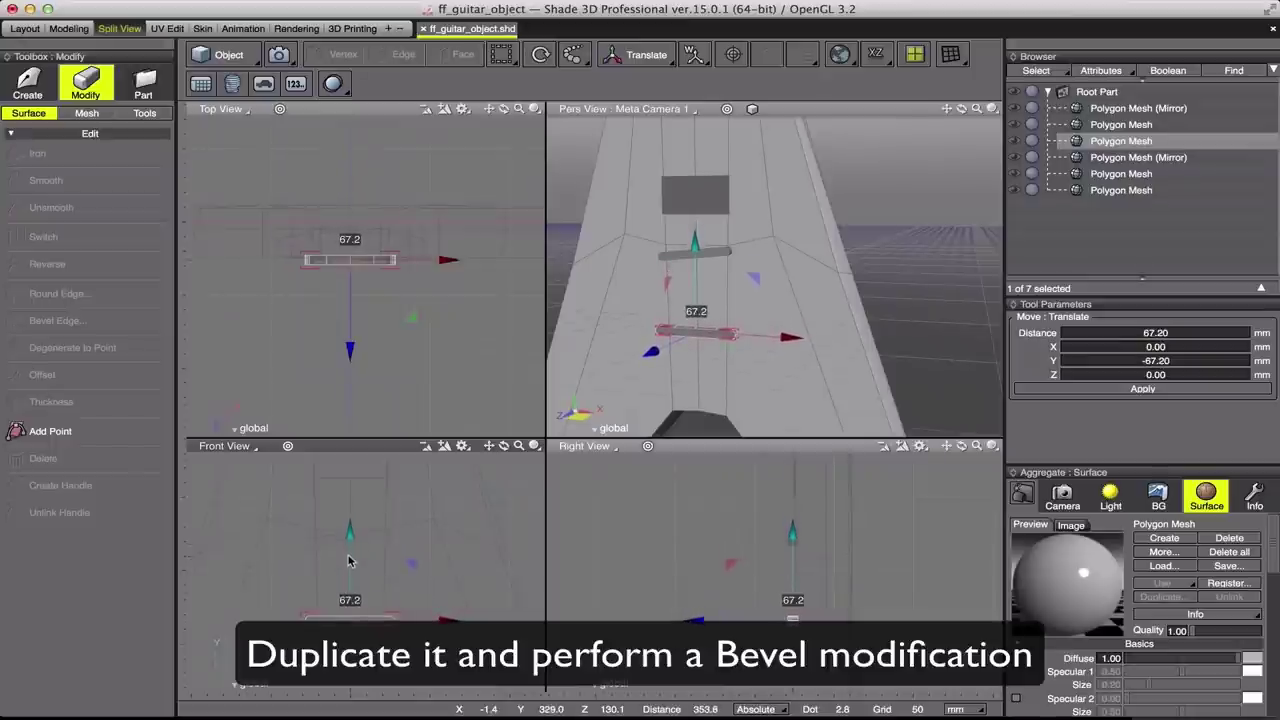
pyautogui.click(455, 56)
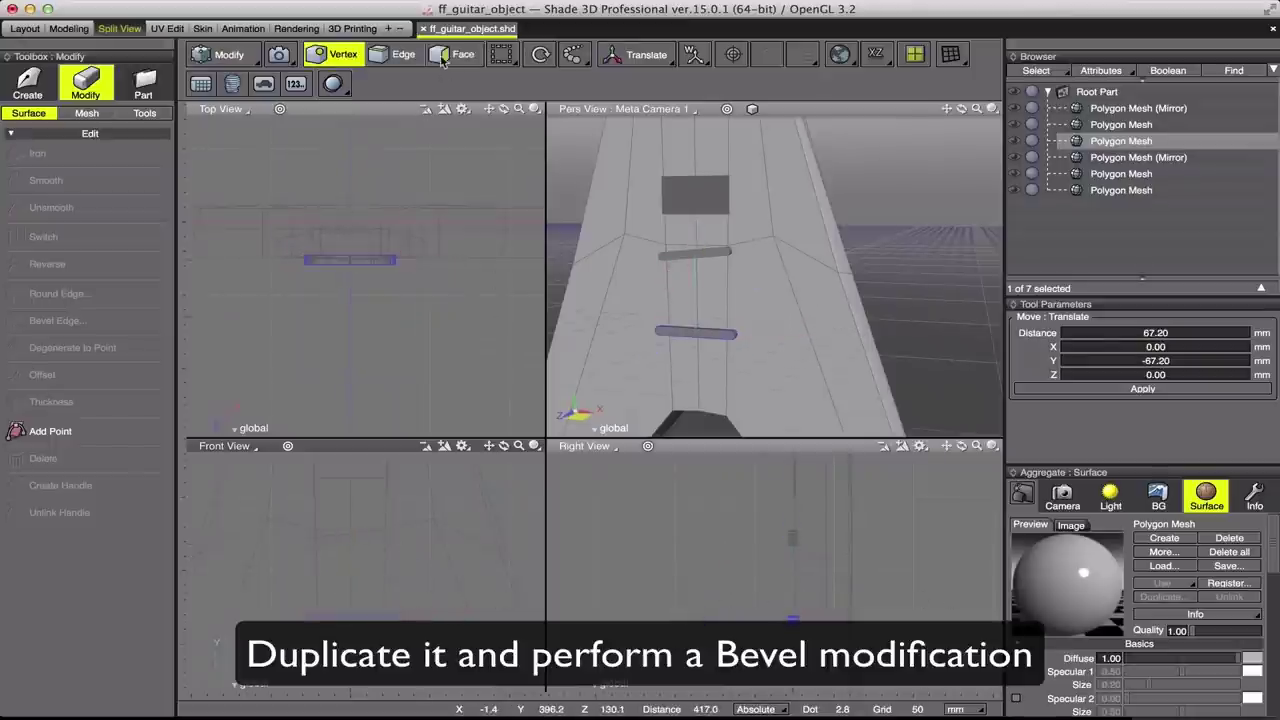
# Step: Bevel the lower bar's front face with a 2.8 mm bevel of a different type
pyautogui.click(455, 56)
pyautogui.moveTo(317, 165)
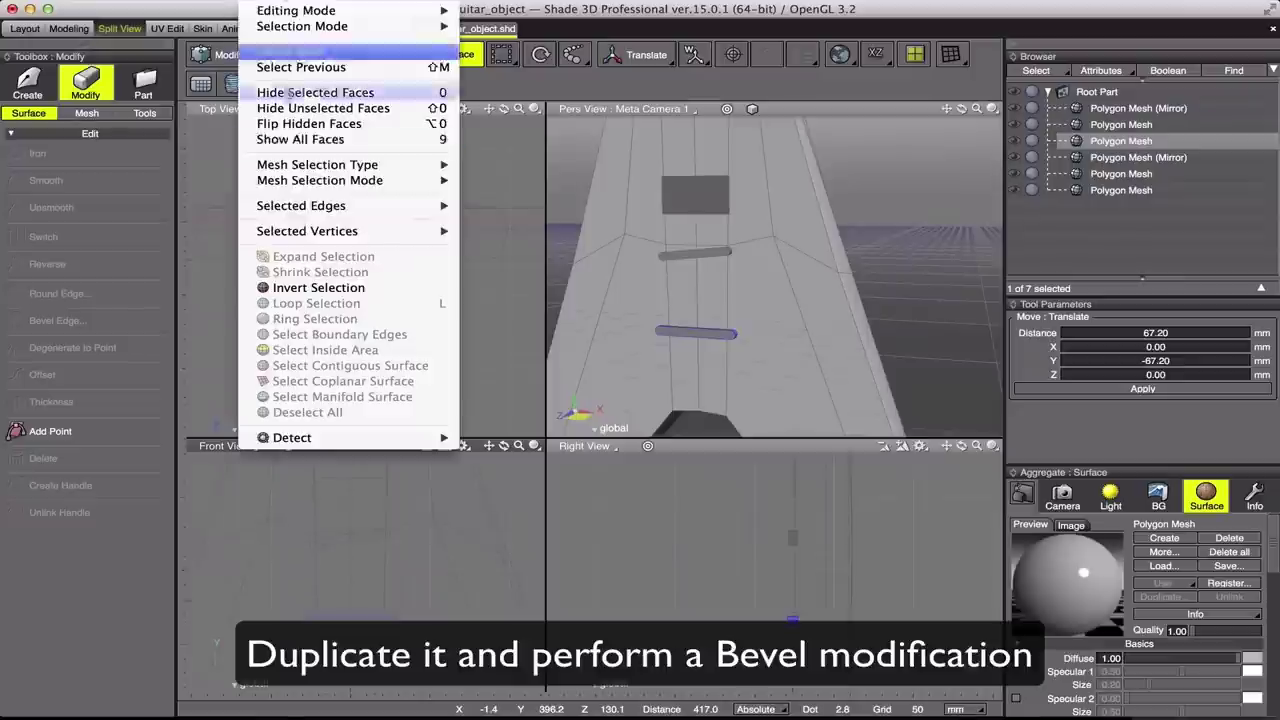
pyautogui.click(509, 180)
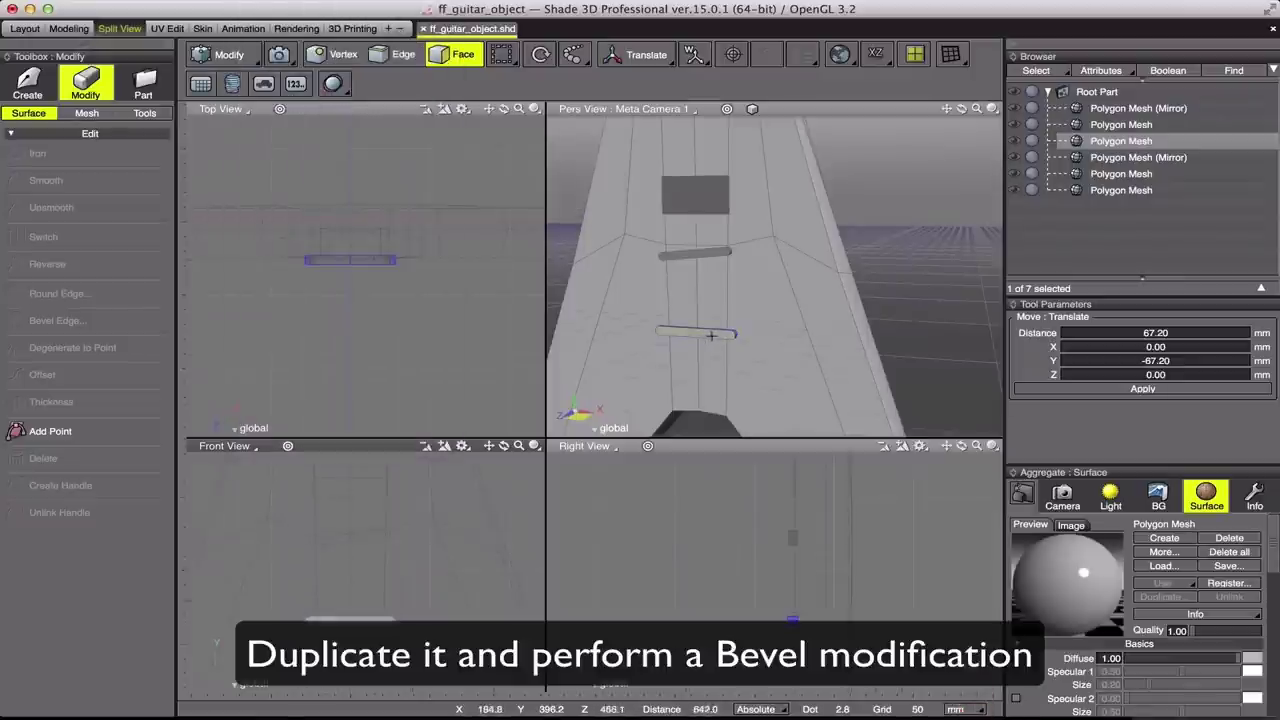
pyautogui.moveTo(976, 112); pyautogui.dragTo(965, 115)
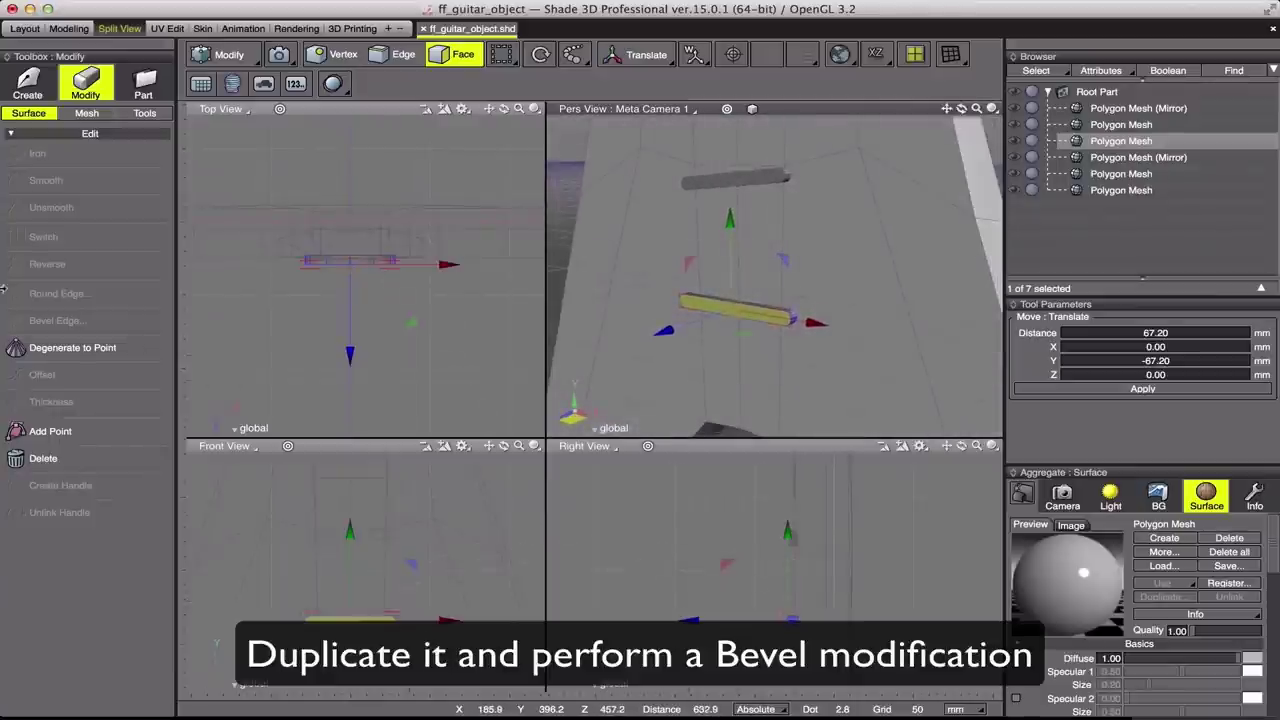
pyautogui.click(83, 113)
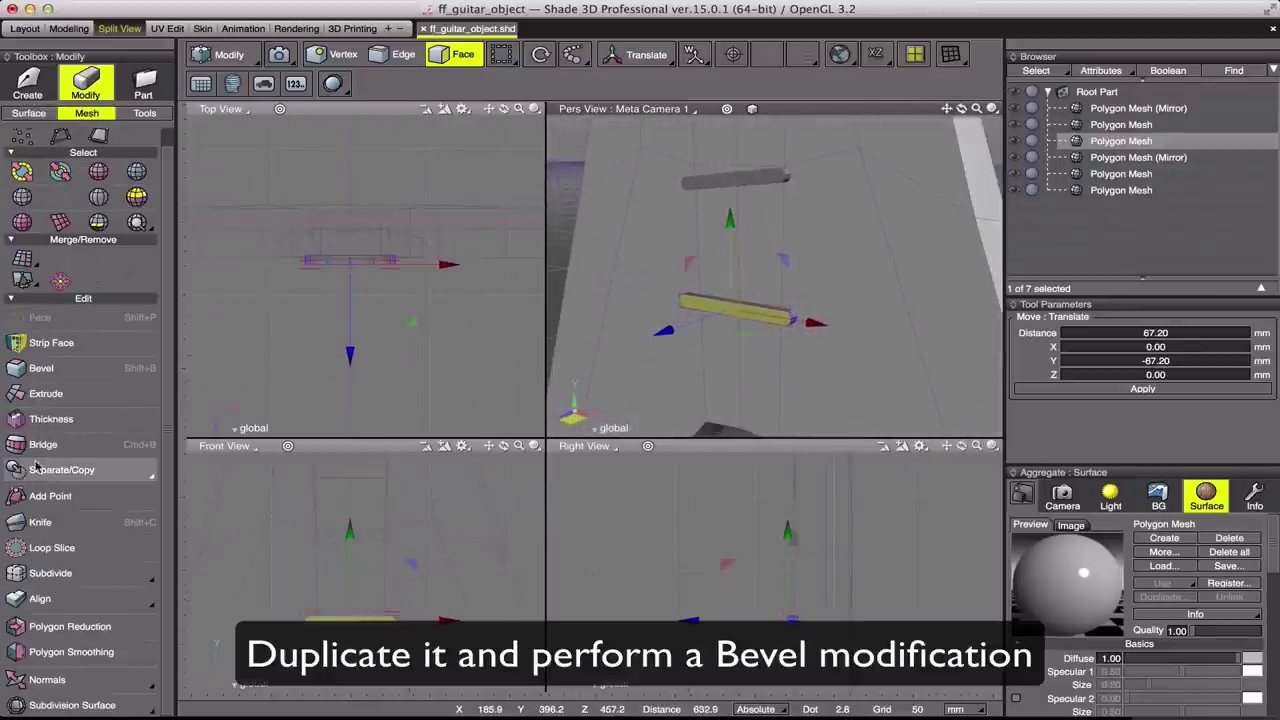
pyautogui.click(40, 368)
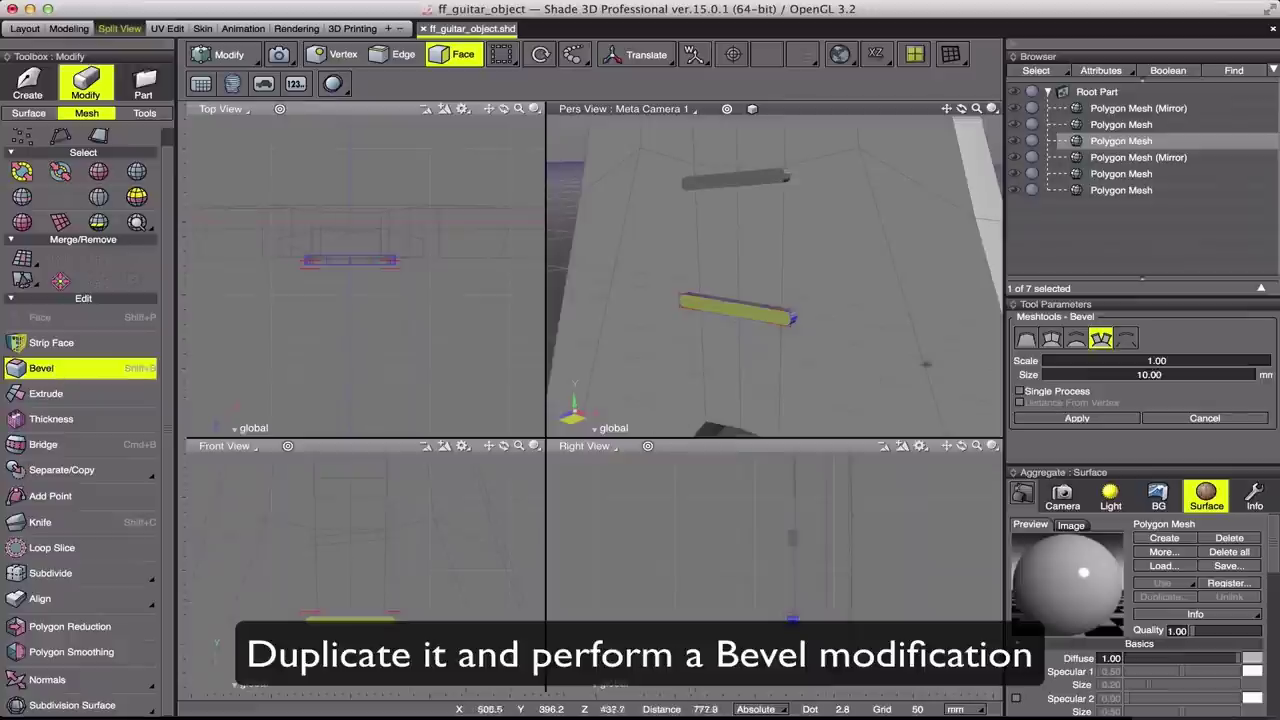
pyautogui.click(1047, 340)
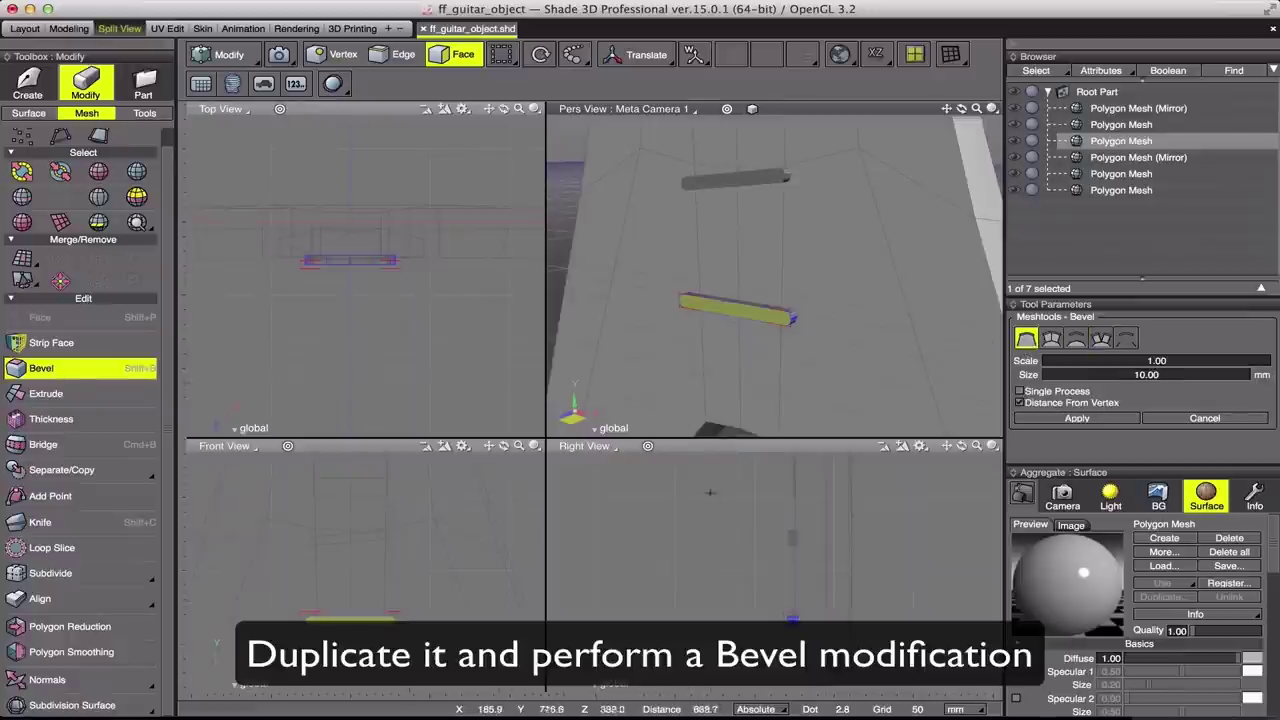
pyautogui.click(708, 566)
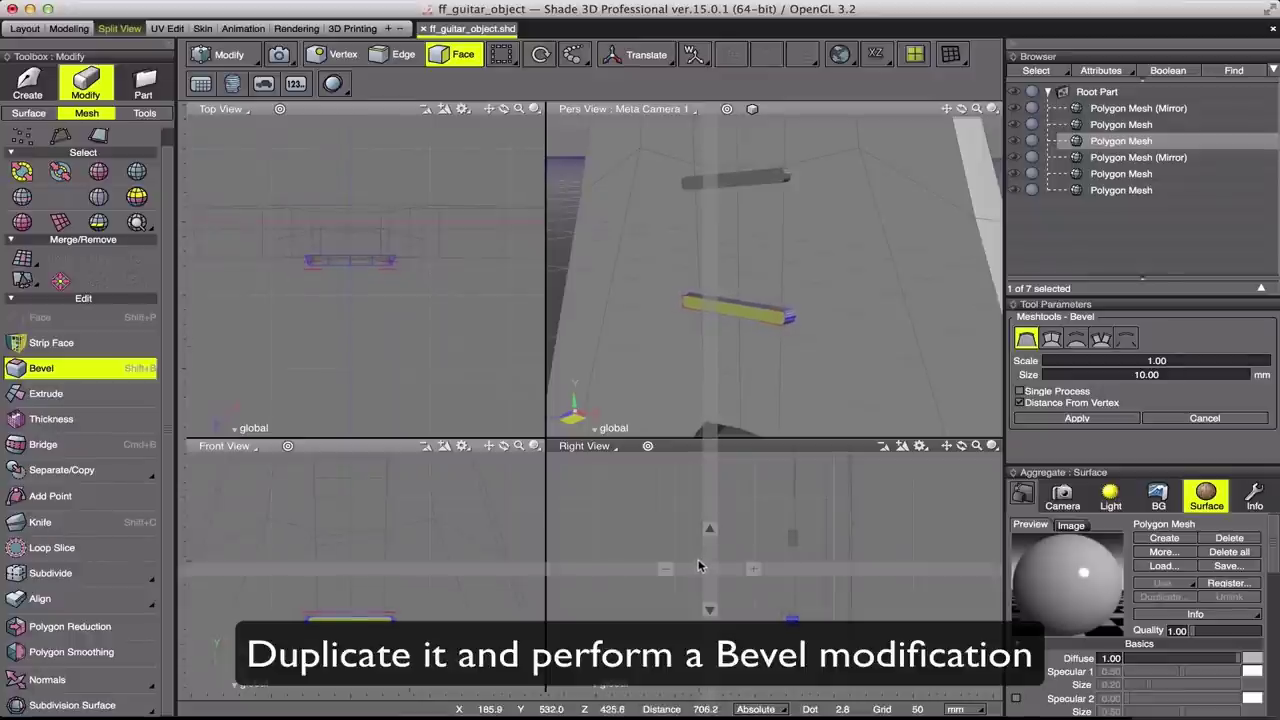
pyautogui.click(698, 566)
pyautogui.press('Return')
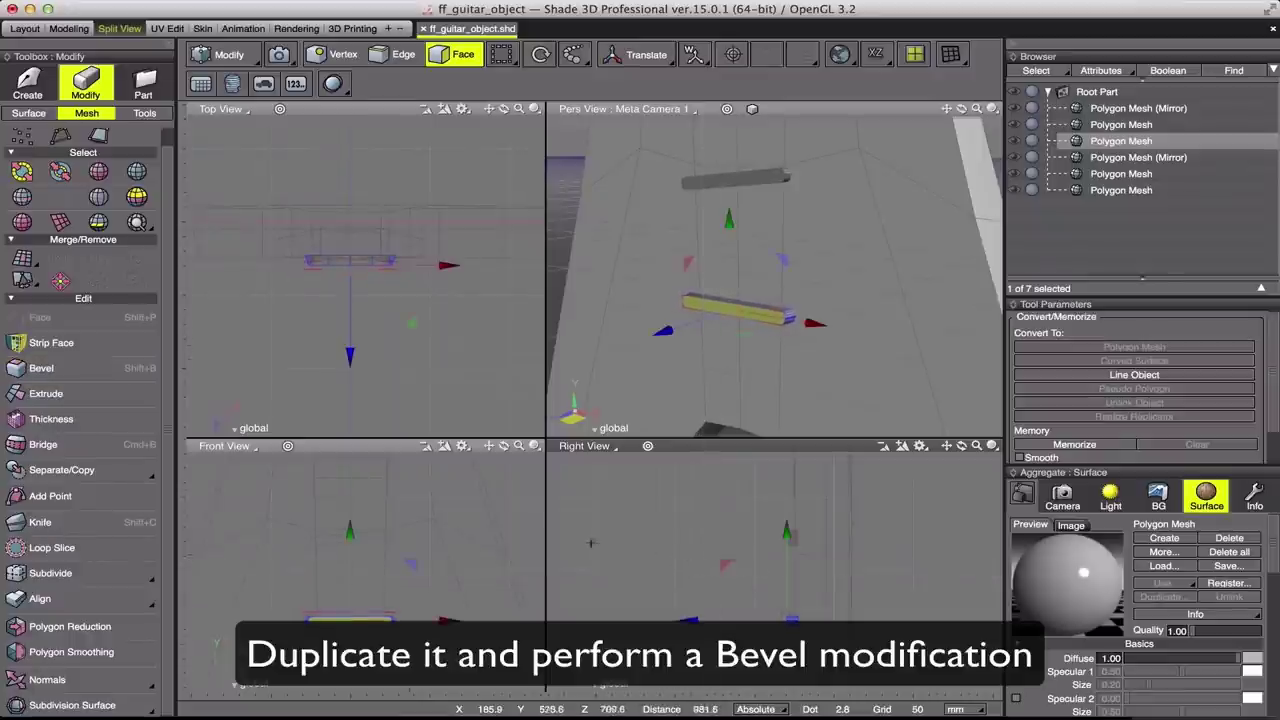
# Step: Apply a second bevel to the face and return to Object mode
pyautogui.click(24, 372)
pyautogui.click(714, 581)
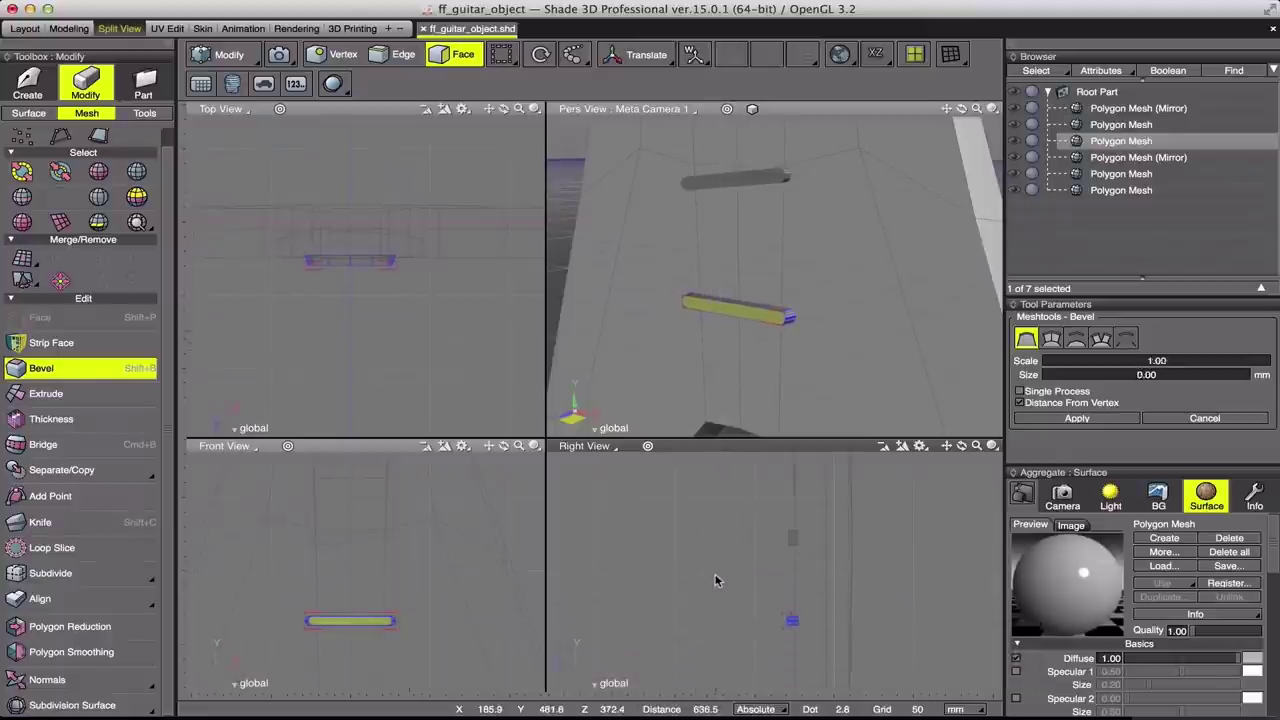
pyautogui.press('Return')
pyautogui.press('Tab')
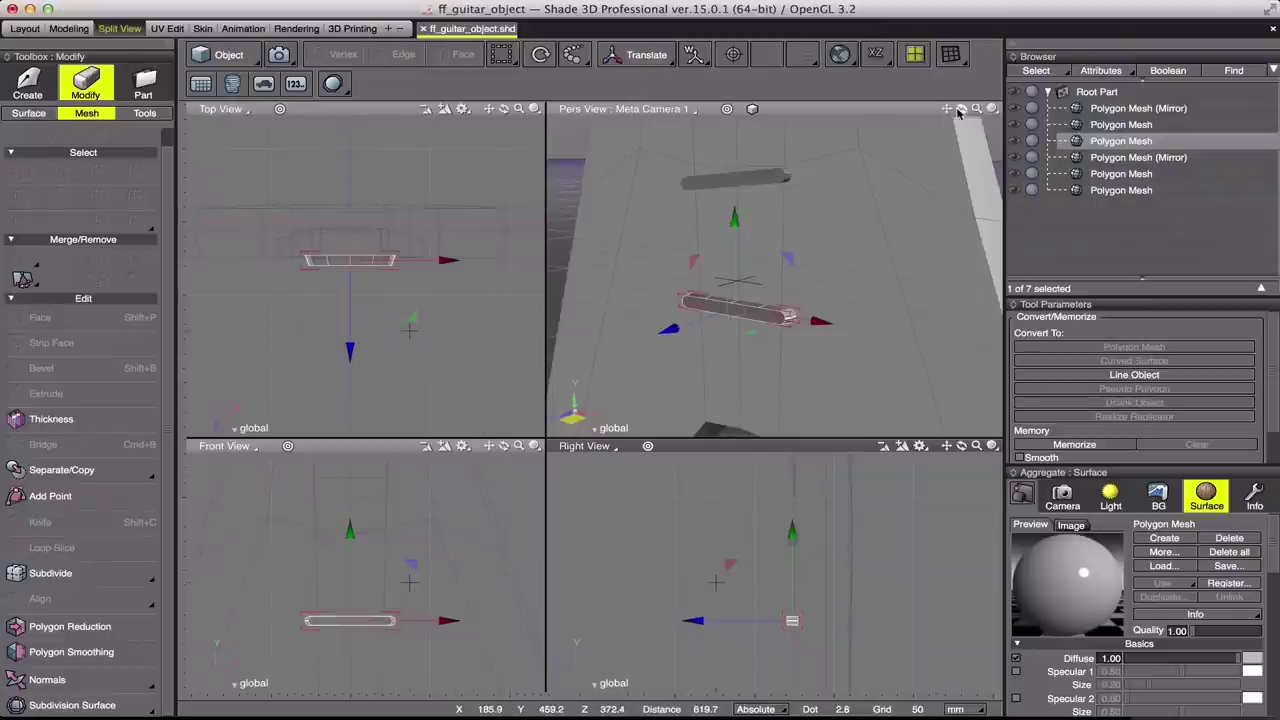
# Step: Apply Polygon Smoothing to the bar part with a lowered Level
pyautogui.moveTo(957, 112); pyautogui.dragTo(960, 110)
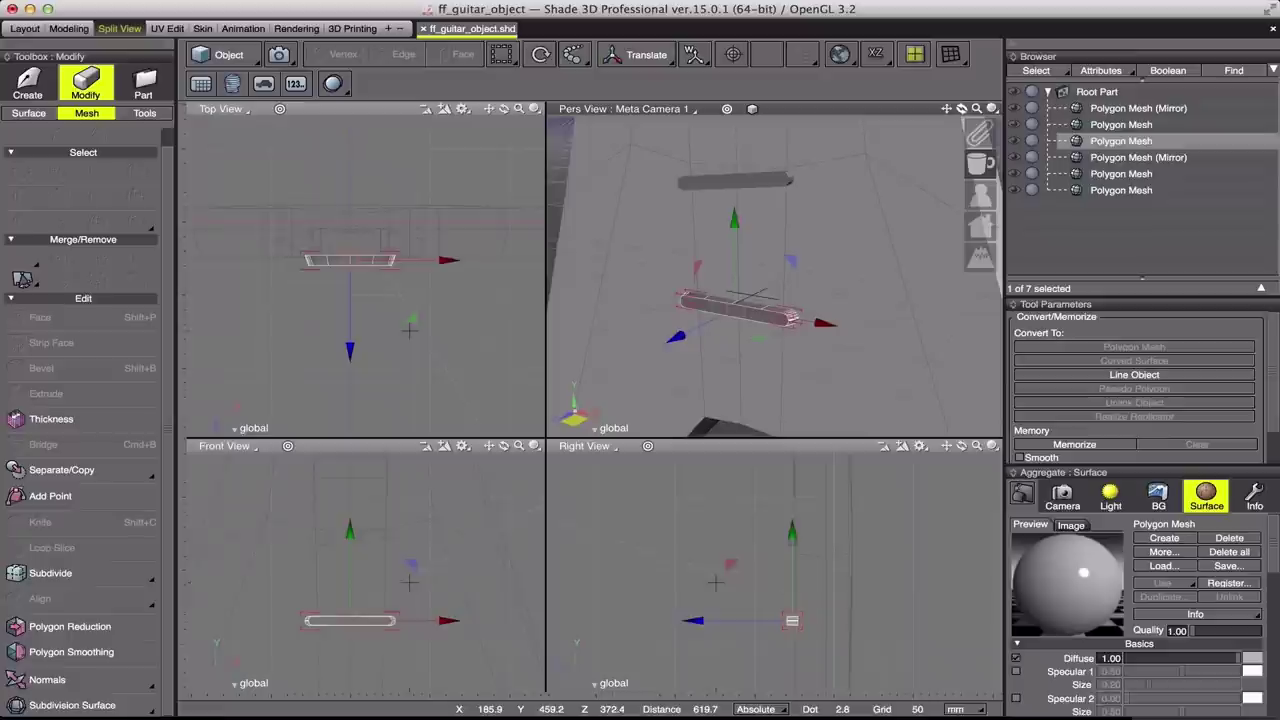
pyautogui.click(71, 651)
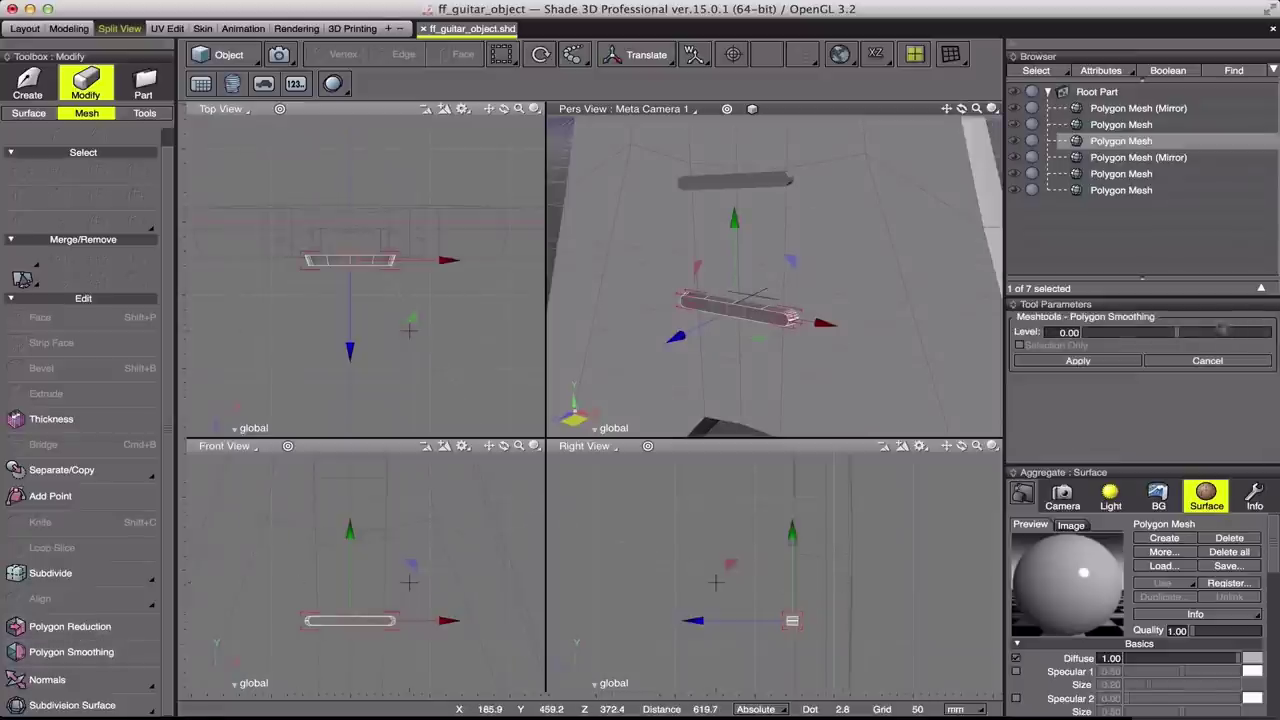
pyautogui.moveTo(1224, 334); pyautogui.dragTo(1193, 336)
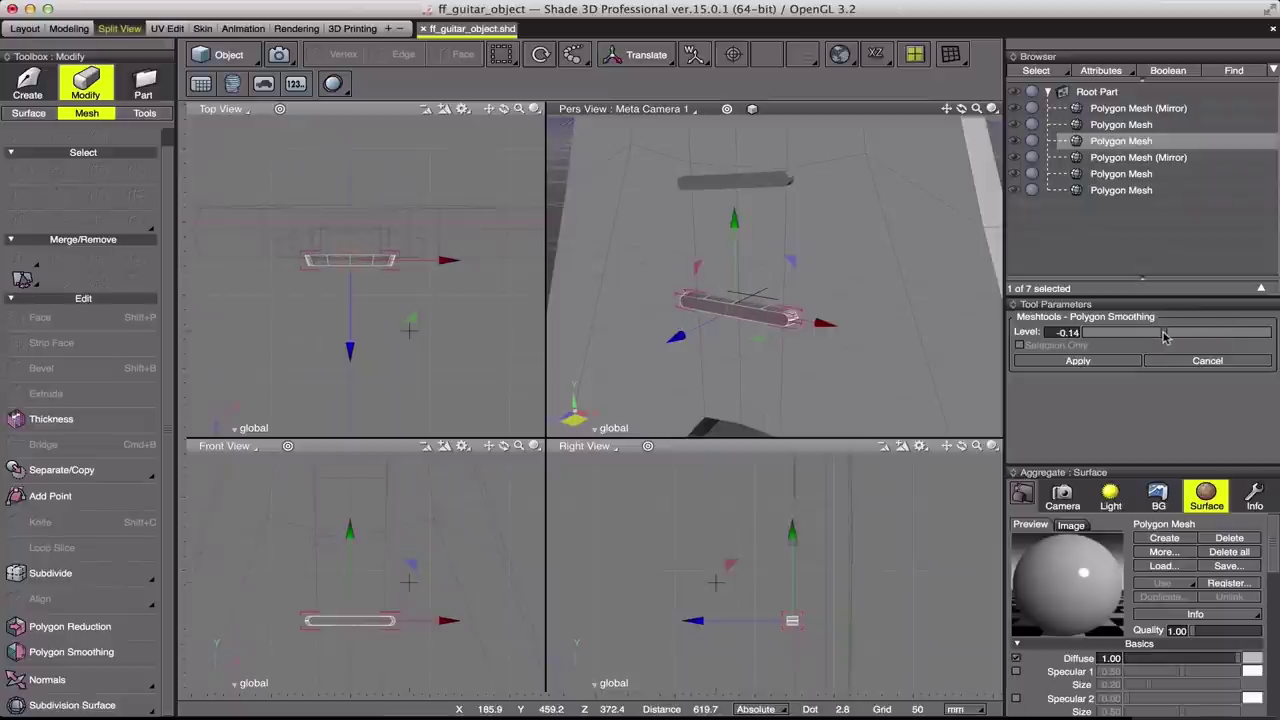
pyautogui.press('Return')
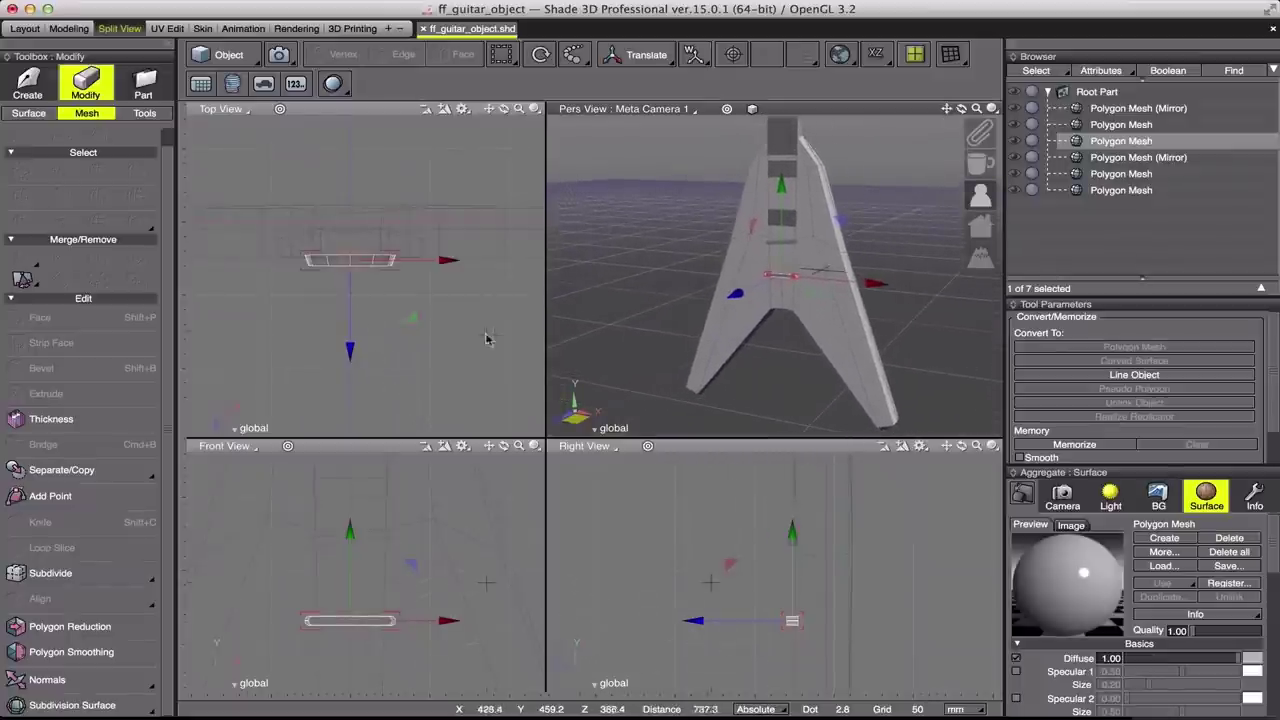
# Step: Drag the viewport splitter up so the lower views are taller
pyautogui.moveTo(548, 421); pyautogui.dragTo(567, 330)
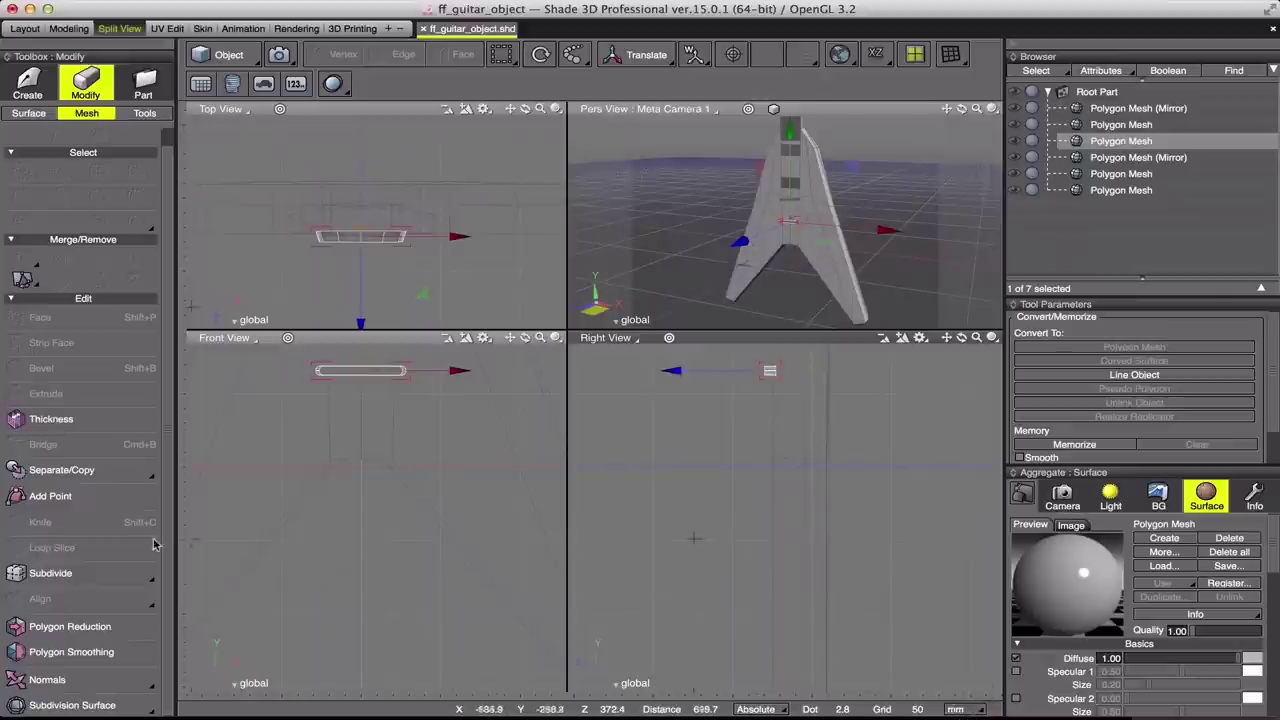
pyautogui.click(30, 88)
pyautogui.click(88, 130)
pyautogui.click(65, 151)
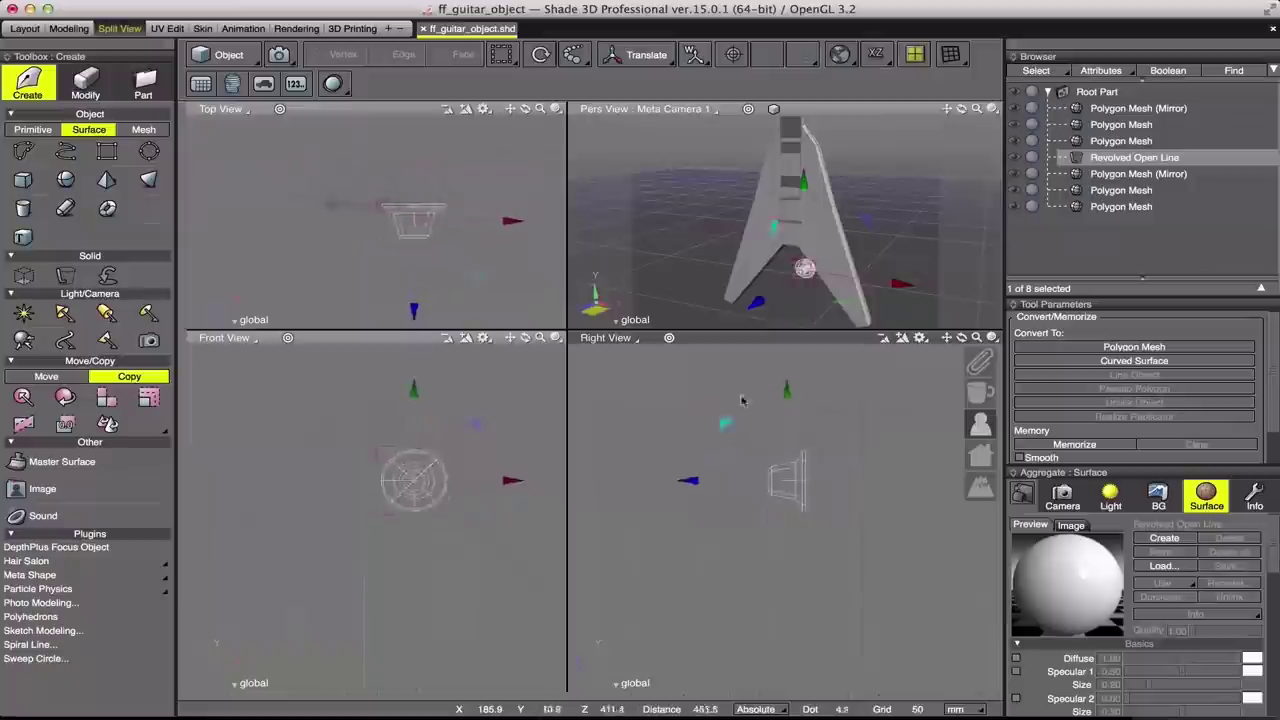
# Step: Move and shrink the revolved knob onto the body, then copy it twice beside and below
pyautogui.moveTo(393, 560); pyautogui.dragTo(413, 511)
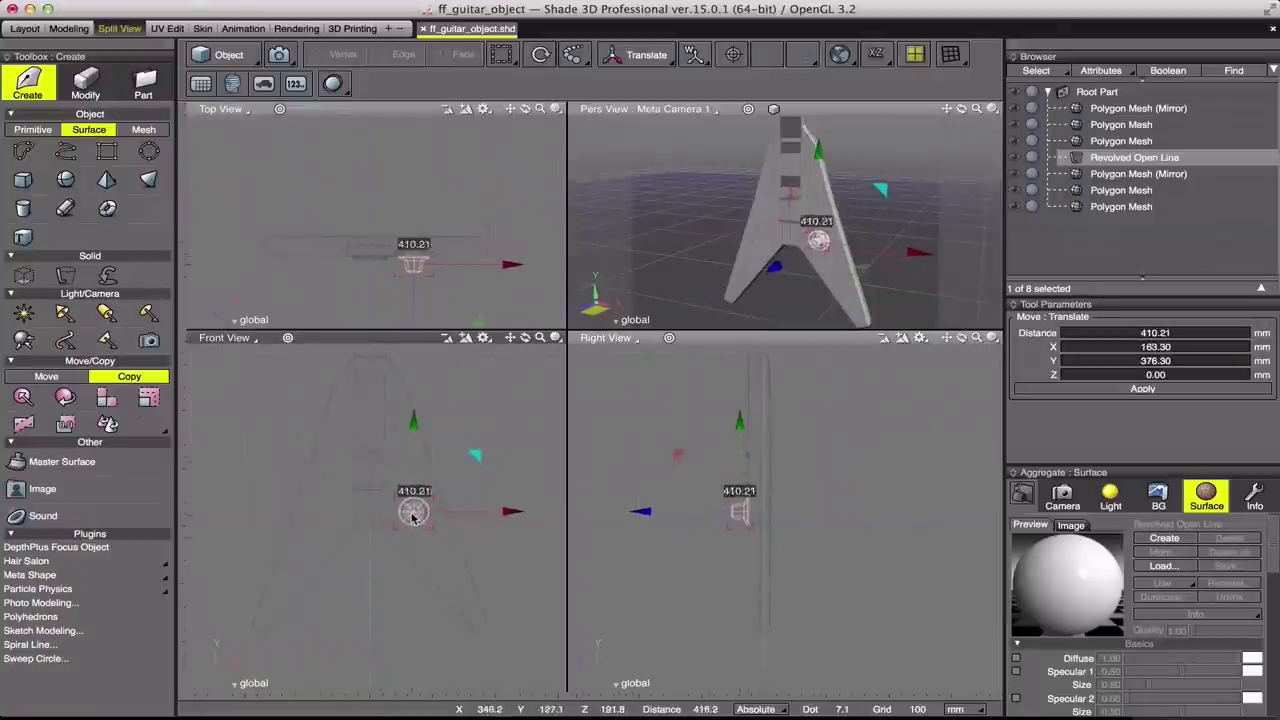
pyautogui.moveTo(640, 54); pyautogui.dragTo(646, 118)
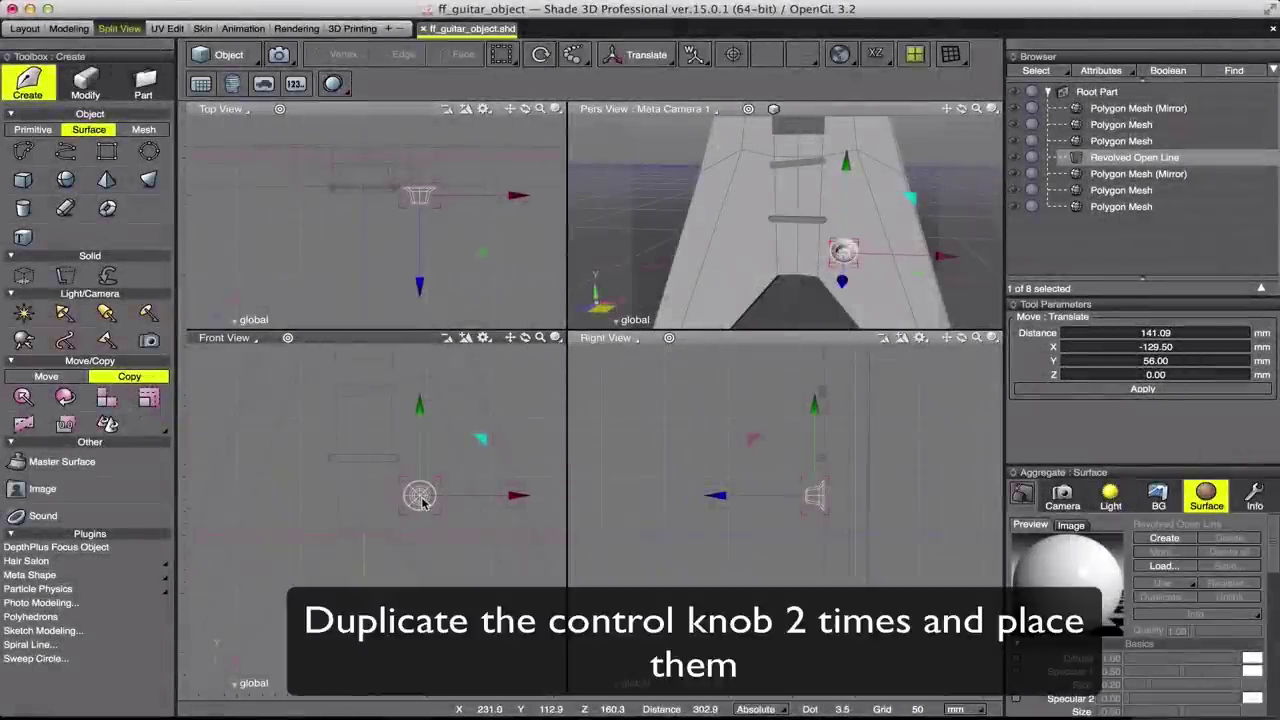
pyautogui.moveTo(421, 502); pyautogui.dragTo(486, 497)
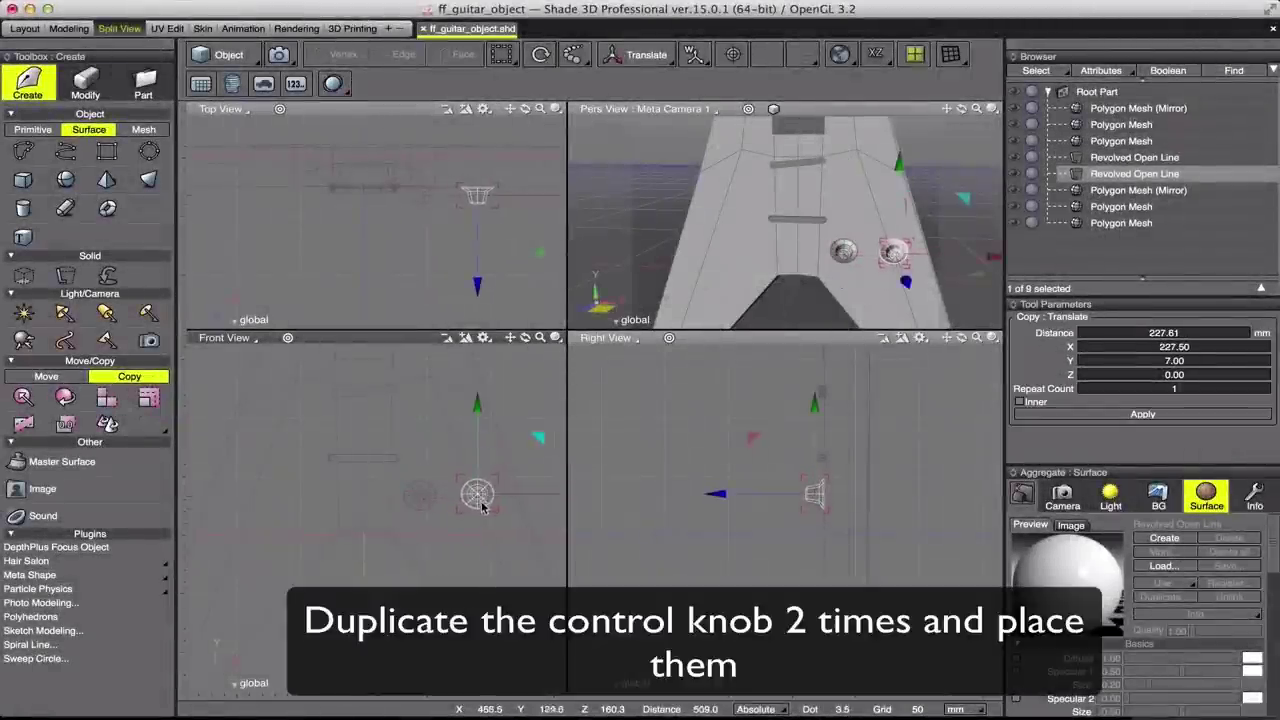
pyautogui.moveTo(458, 552); pyautogui.dragTo(450, 542)
# Step: Reposition the three knobs on the body, nudging one up 10.5 mm, and resize the viewports
pyautogui.moveTo(844, 182)
pyautogui.mouseDown(button='middle')
pyautogui.moveTo(948, 112)
pyautogui.moveTo(972, 114)
pyautogui.moveTo(962, 110)
pyautogui.mouseUp(button='middle')
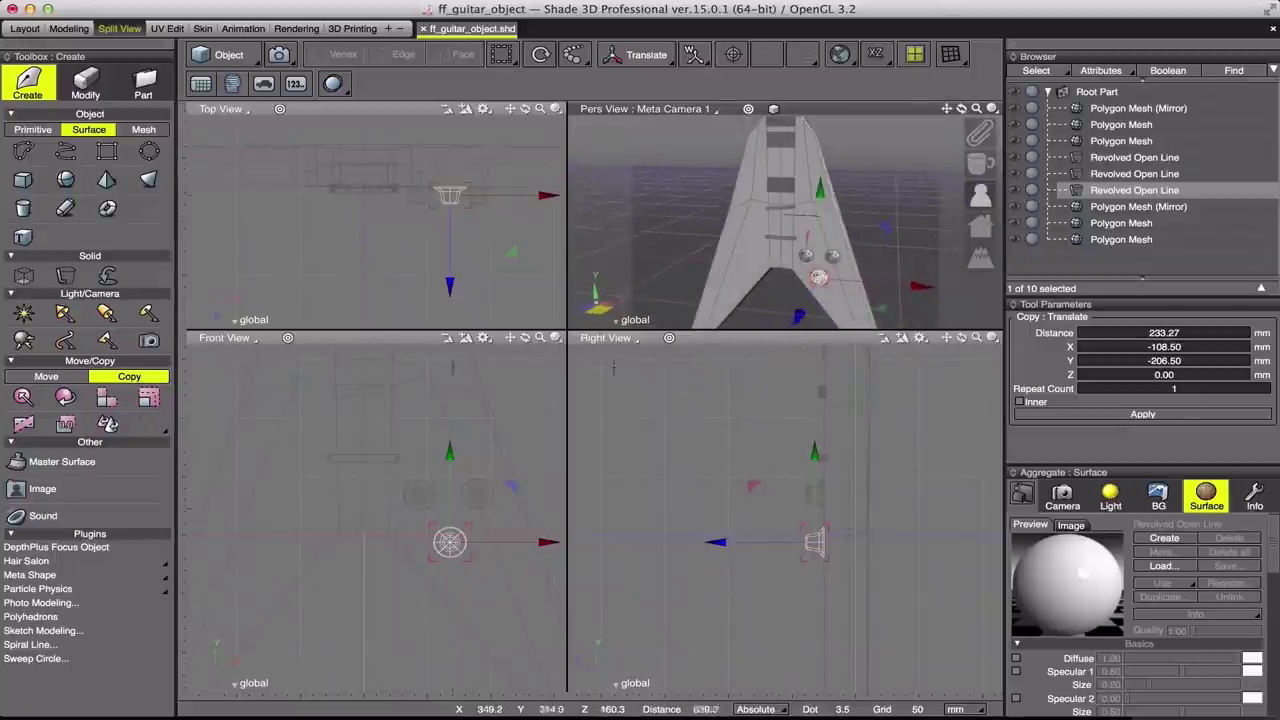
pyautogui.moveTo(455, 550); pyautogui.dragTo(453, 542)
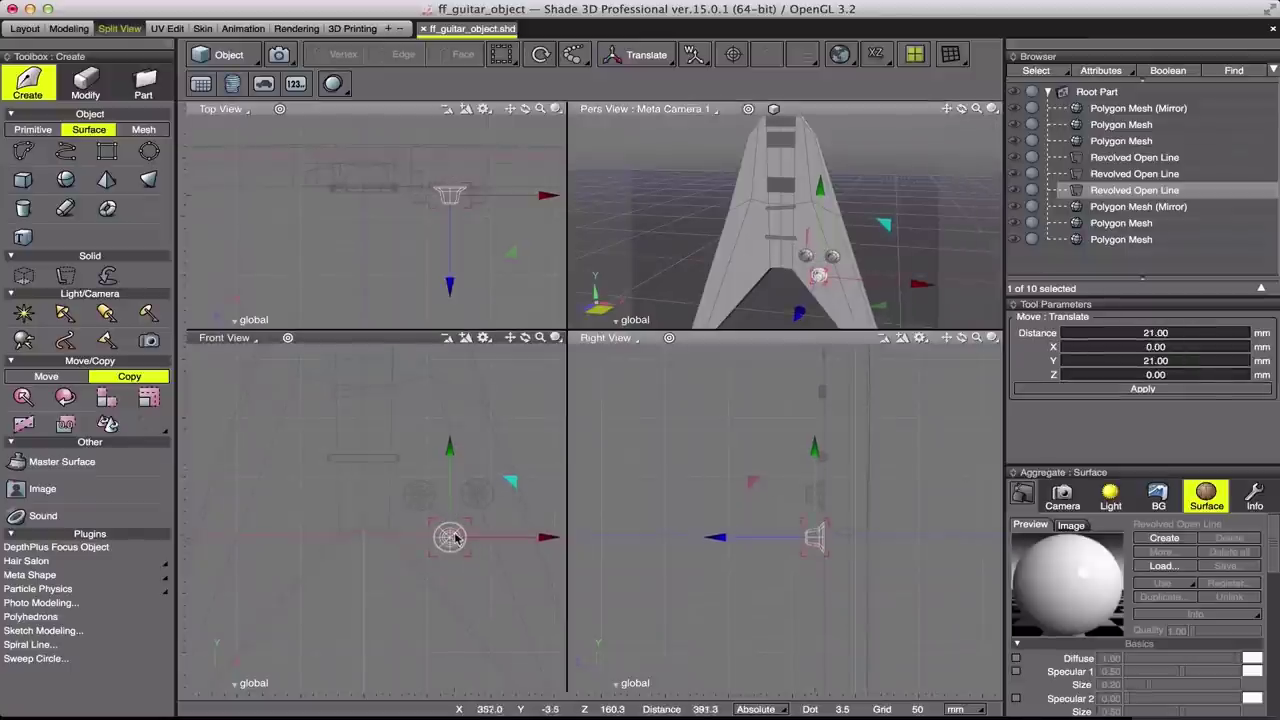
pyautogui.click(486, 500)
pyautogui.moveTo(480, 491); pyautogui.dragTo(472, 481)
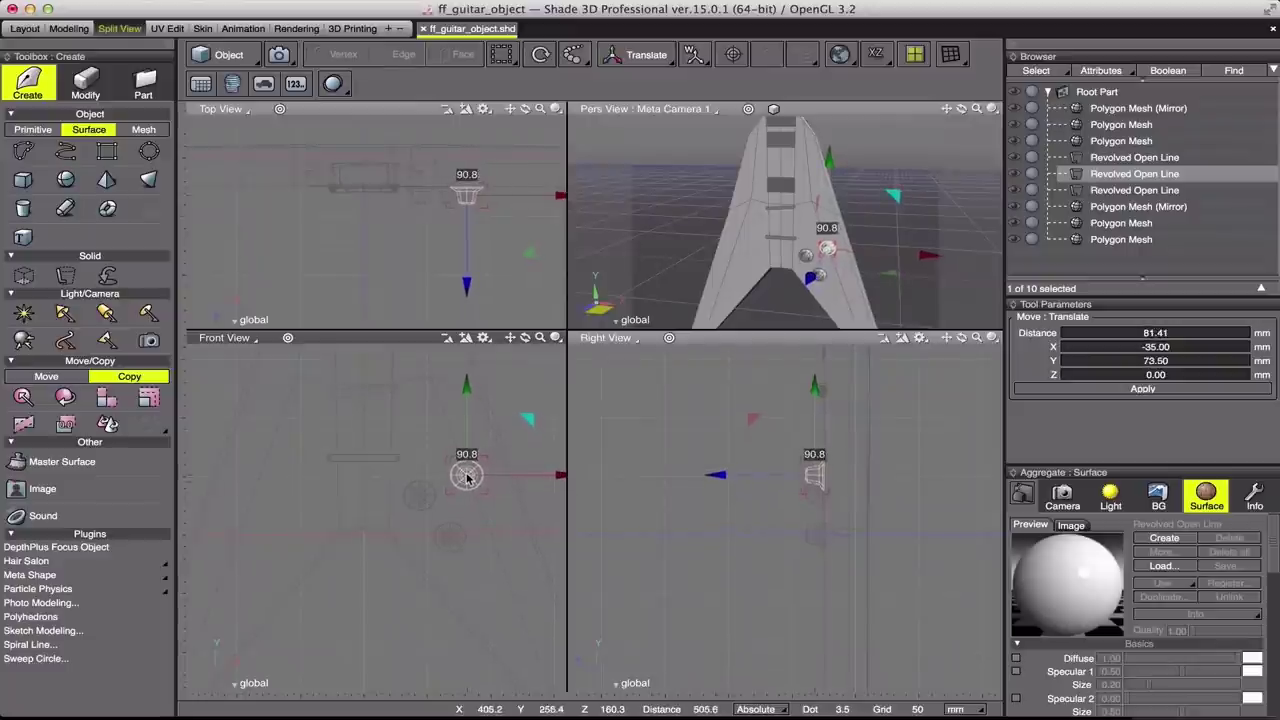
pyautogui.click(450, 545)
pyautogui.moveTo(450, 545); pyautogui.dragTo(458, 532)
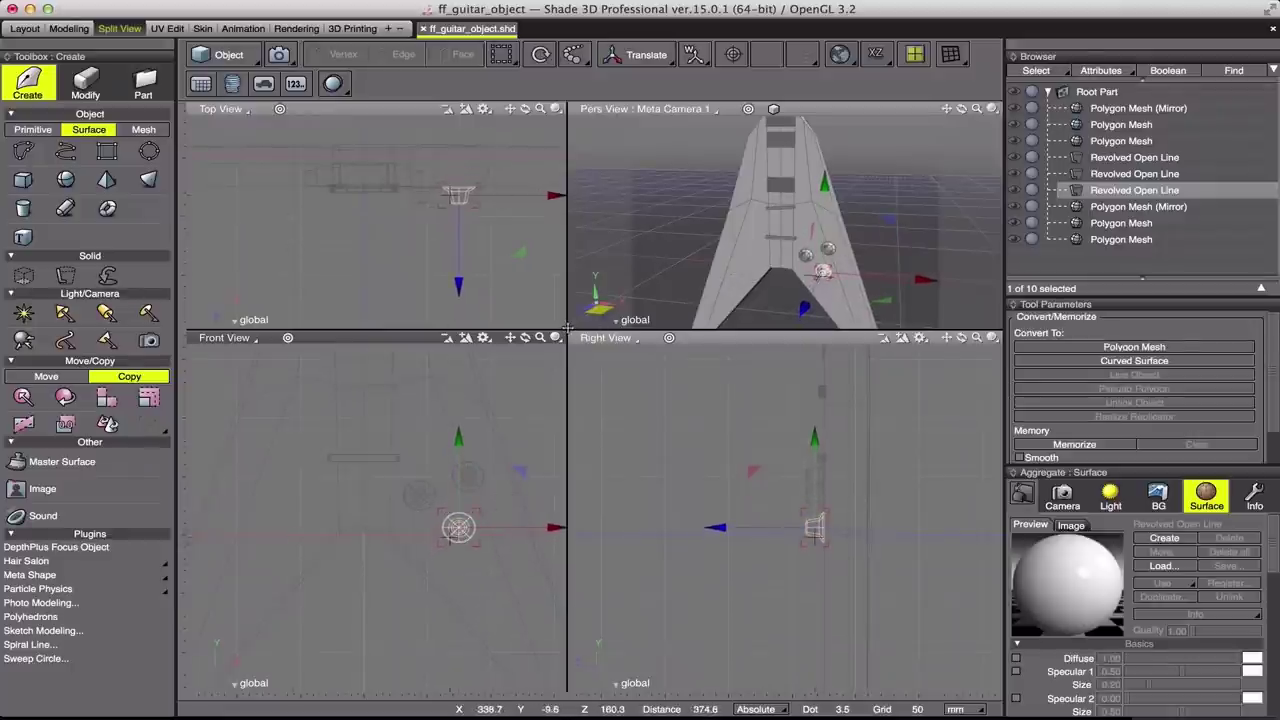
pyautogui.moveTo(567, 328); pyautogui.dragTo(560, 408)
pyautogui.moveTo(961, 109)
pyautogui.mouseDown()
pyautogui.moveTo(975, 112)
pyautogui.moveTo(960, 110)
pyautogui.mouseUp()
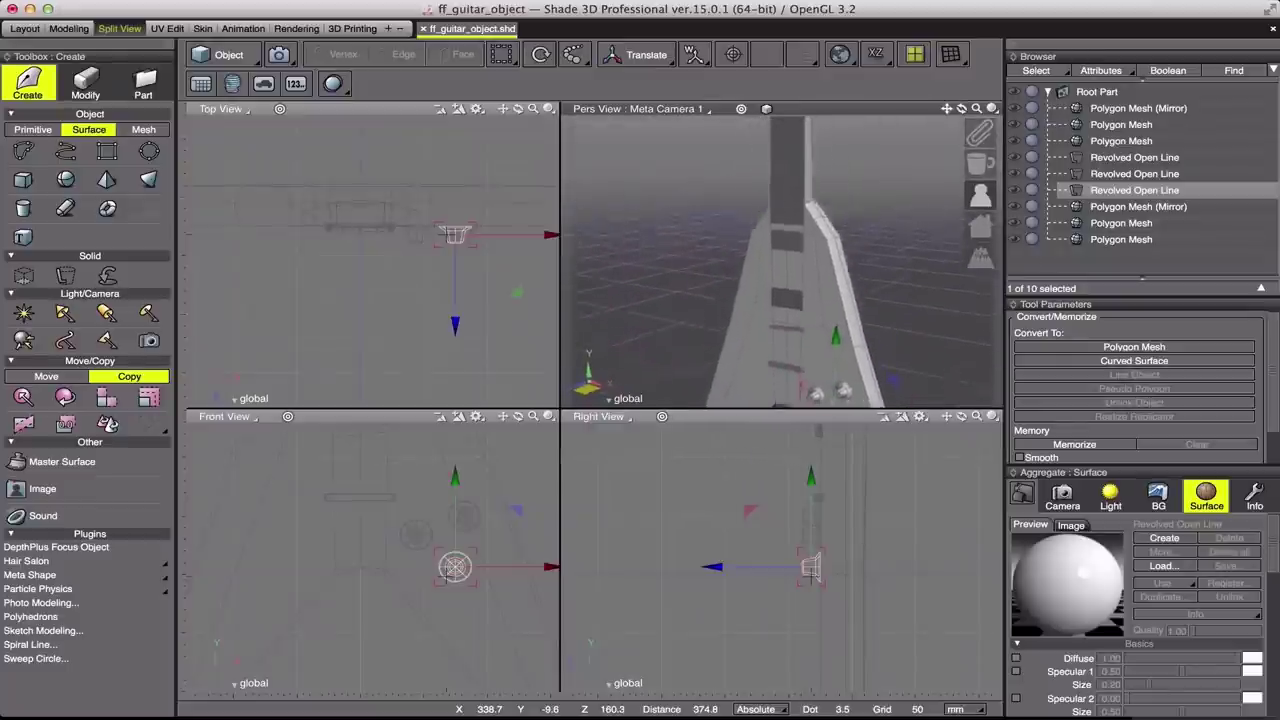
pyautogui.moveTo(960, 110); pyautogui.dragTo(975, 112)
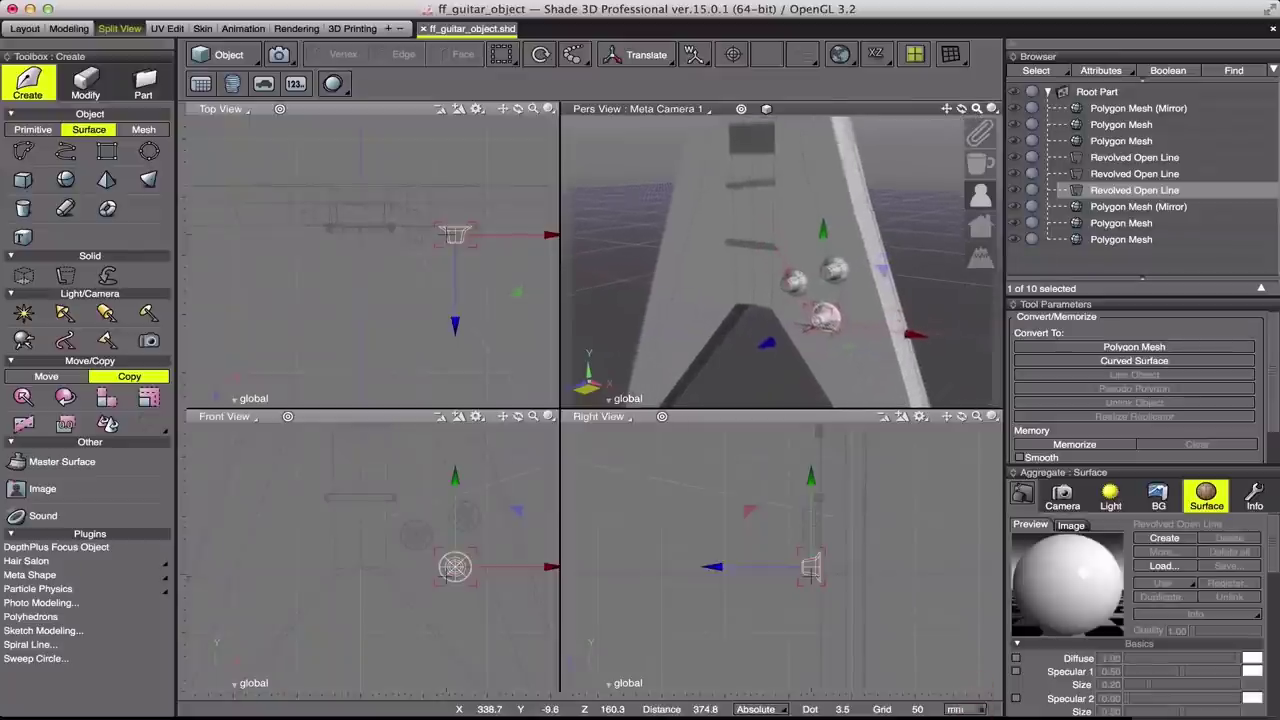
# Step: Convert each of the three Revolved Open Line knobs to Polygon Mesh, confirming with OK
pyautogui.click(1134, 346)
pyautogui.click(708, 272)
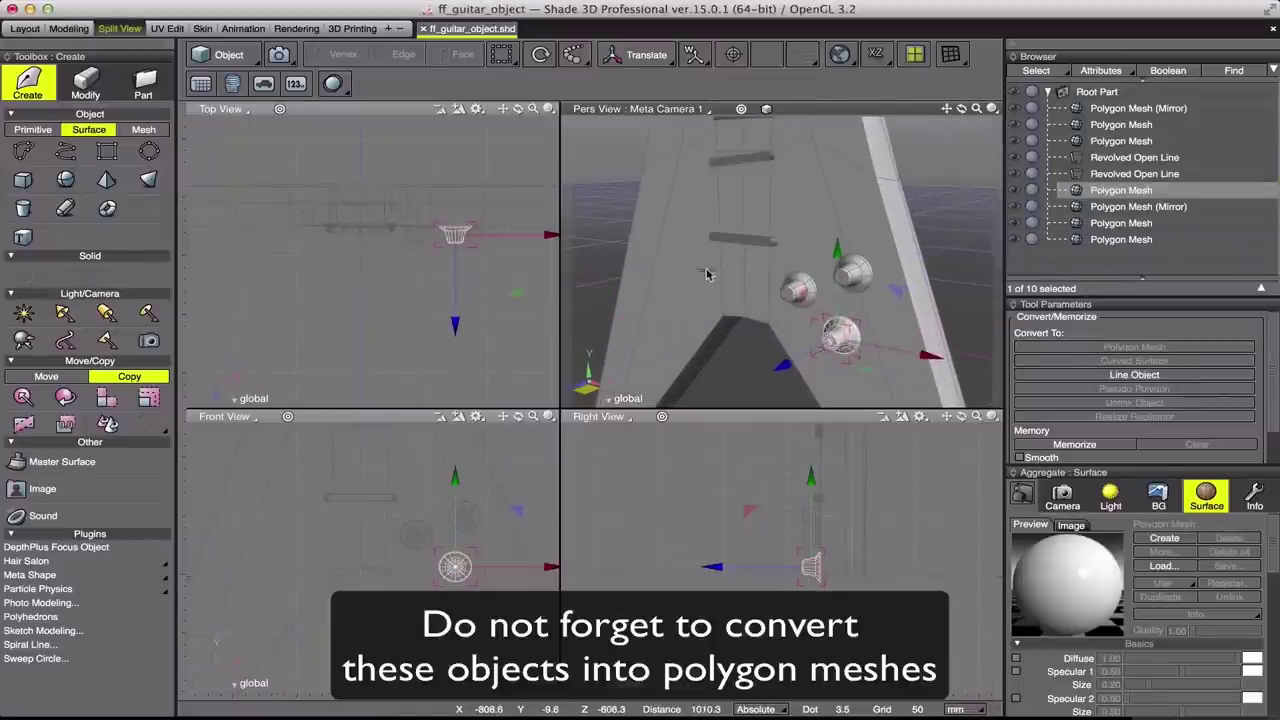
pyautogui.click(1134, 174)
pyautogui.click(1102, 348)
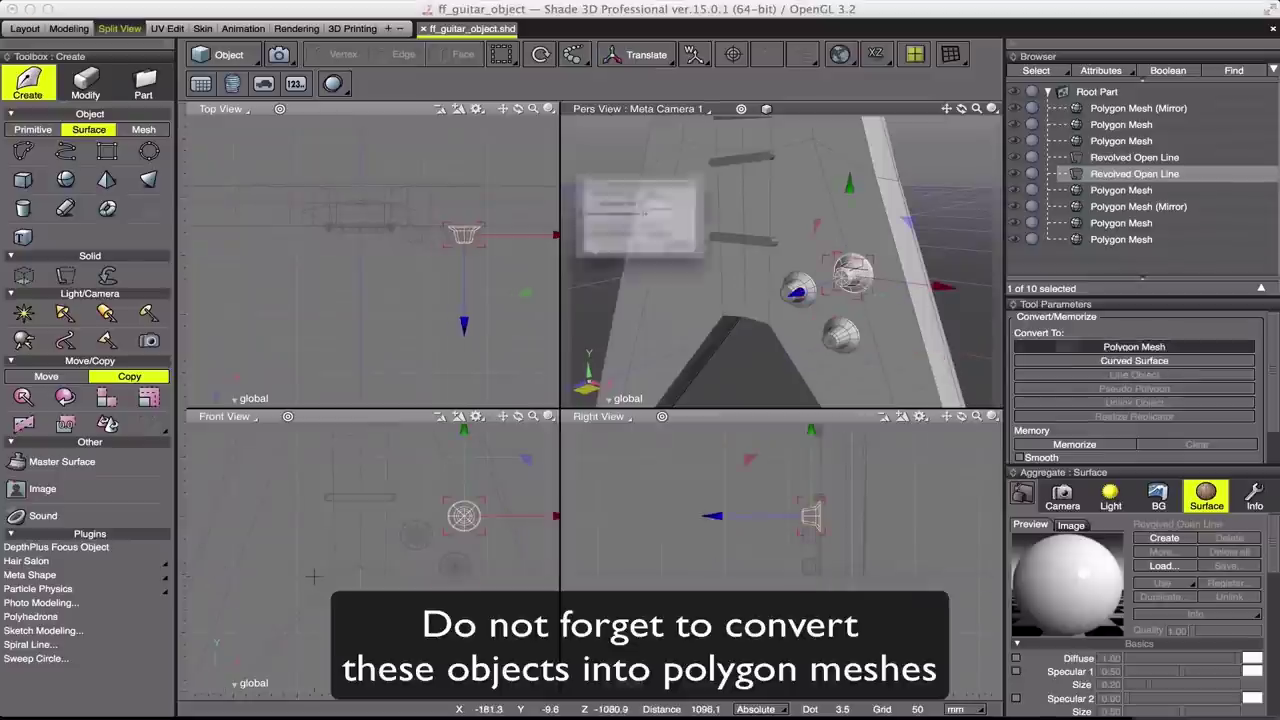
pyautogui.click(706, 272)
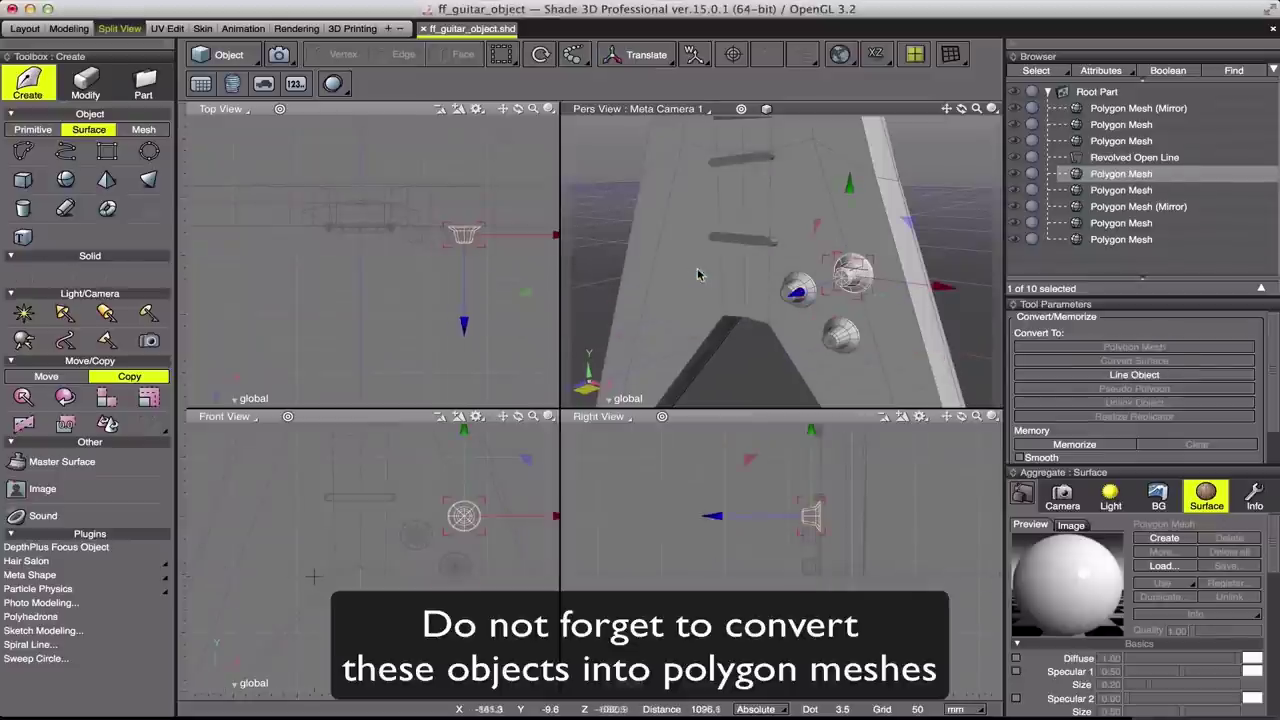
pyautogui.click(790, 283)
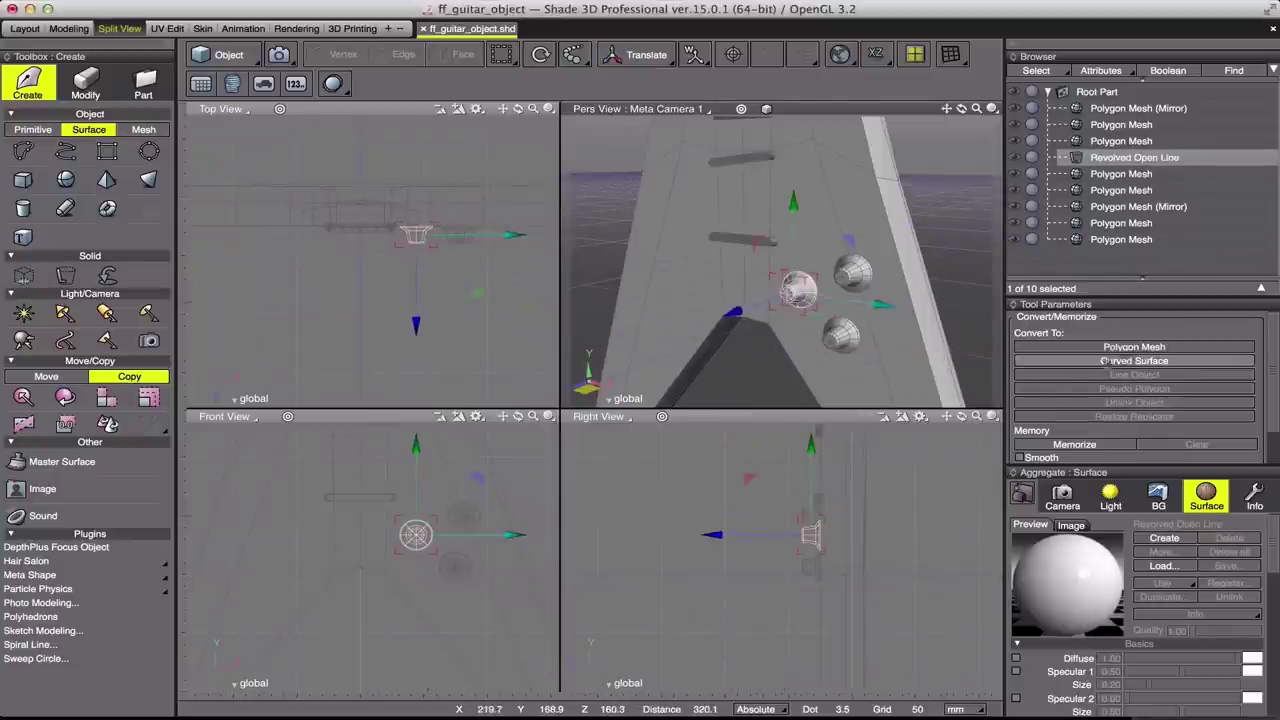
pyautogui.click(1121, 349)
pyautogui.click(709, 273)
pyautogui.scroll(-5, 720, 298)
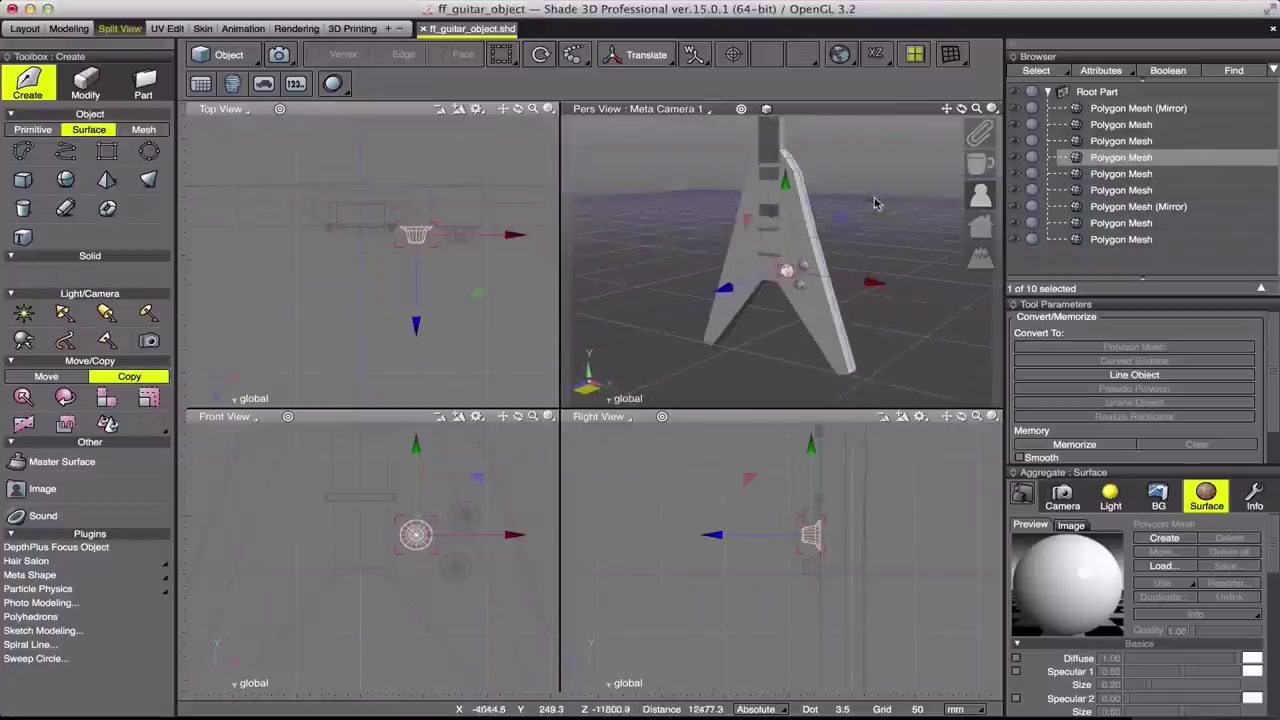
pyautogui.moveTo(948, 110); pyautogui.dragTo(961, 111)
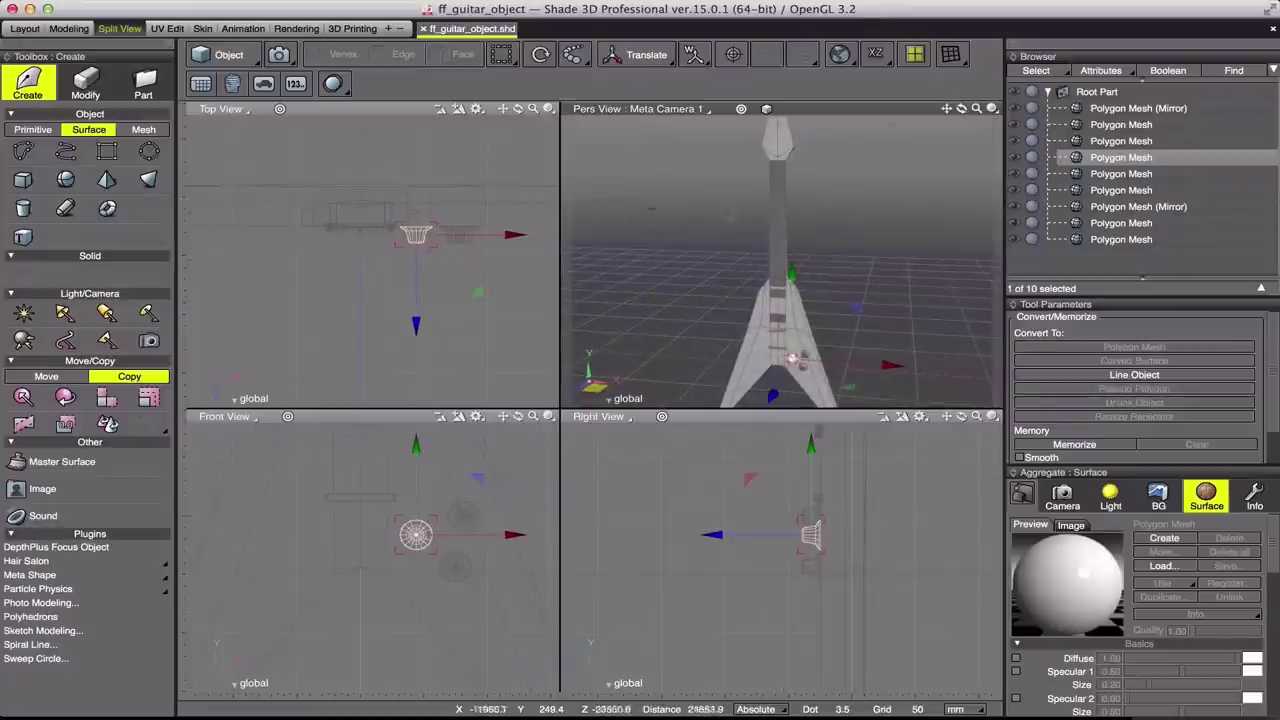
pyautogui.moveTo(977, 110); pyautogui.dragTo(977, 118)
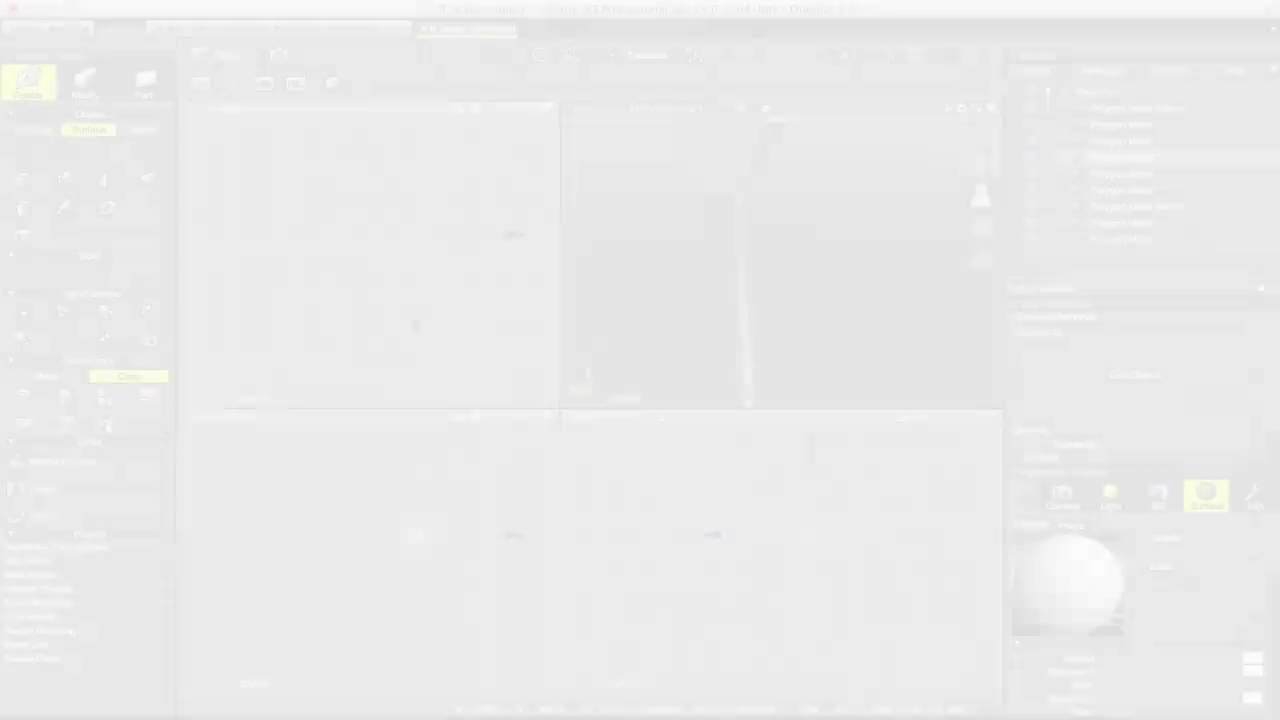
# Step: Shift the selected neck vertices 49 mm along Z
pyautogui.press('Down')
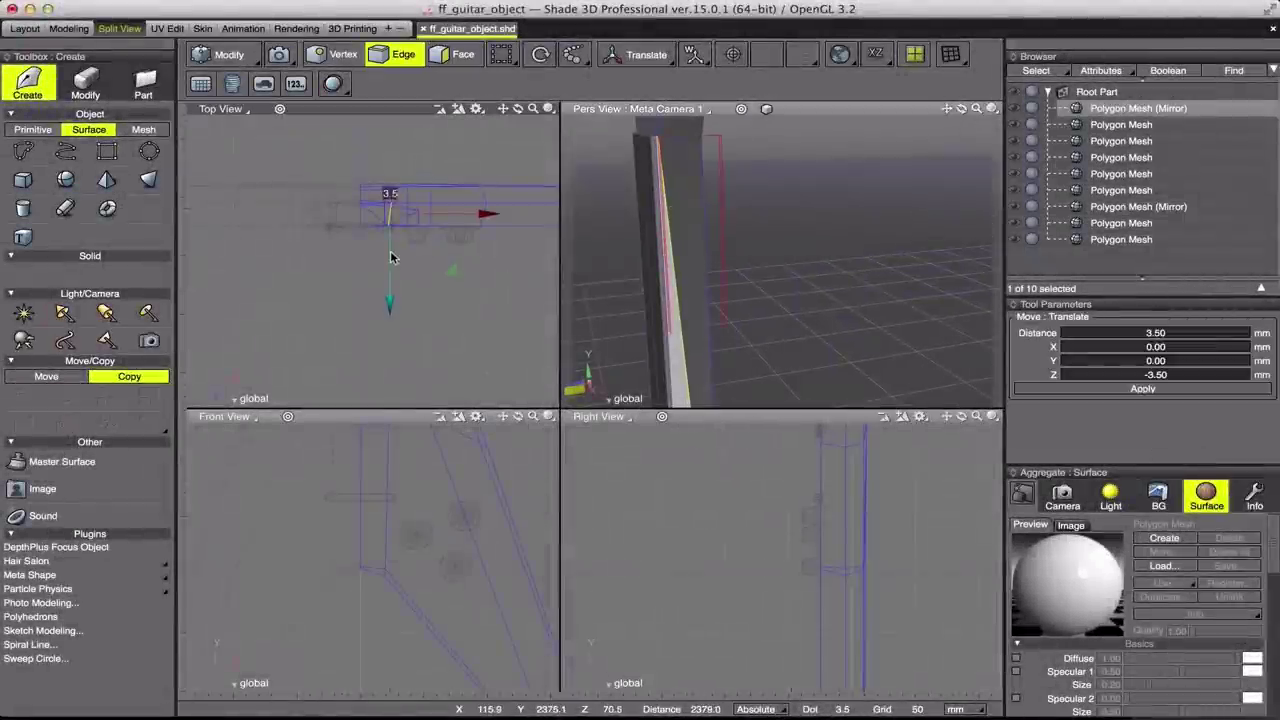
pyautogui.press('Down')
pyautogui.press('Down')
pyautogui.press('Down')
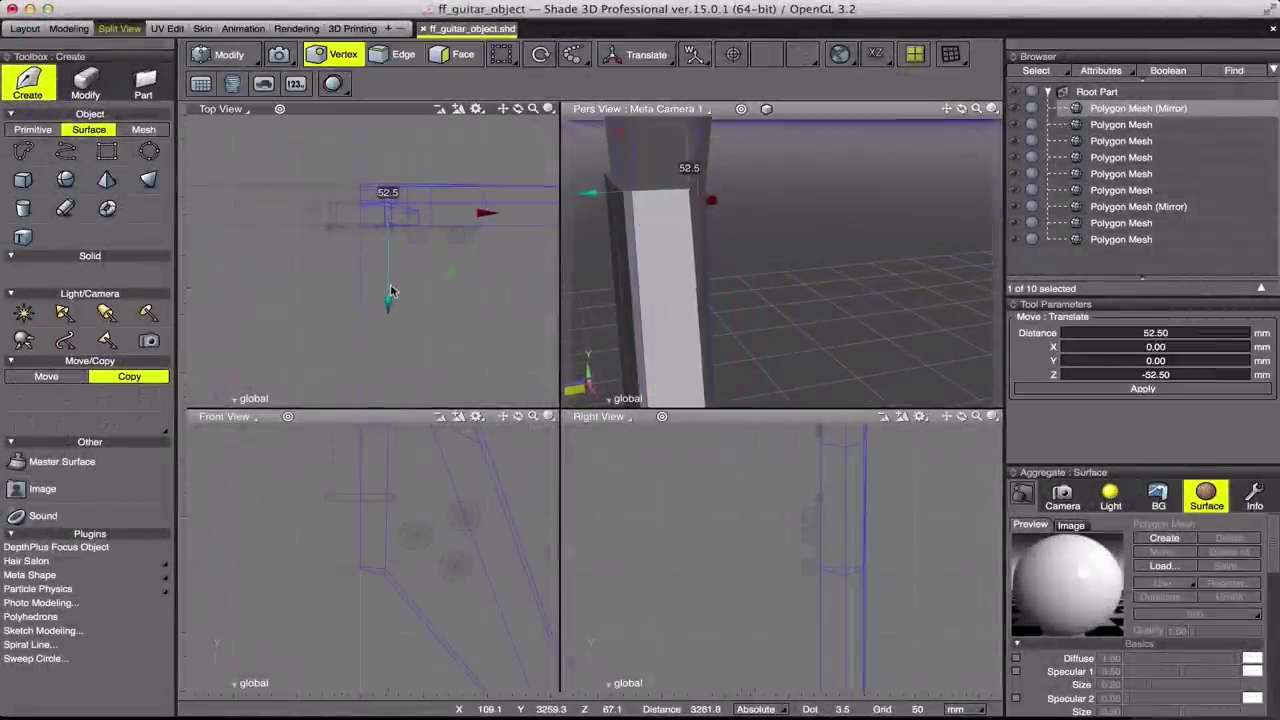
pyautogui.press('Down')
pyautogui.press('Down')
pyautogui.press('Down')
pyautogui.press('Down')
pyautogui.press('Down')
pyautogui.press('Down')
pyautogui.press('Down')
pyautogui.press('Down')
pyautogui.press('Down')
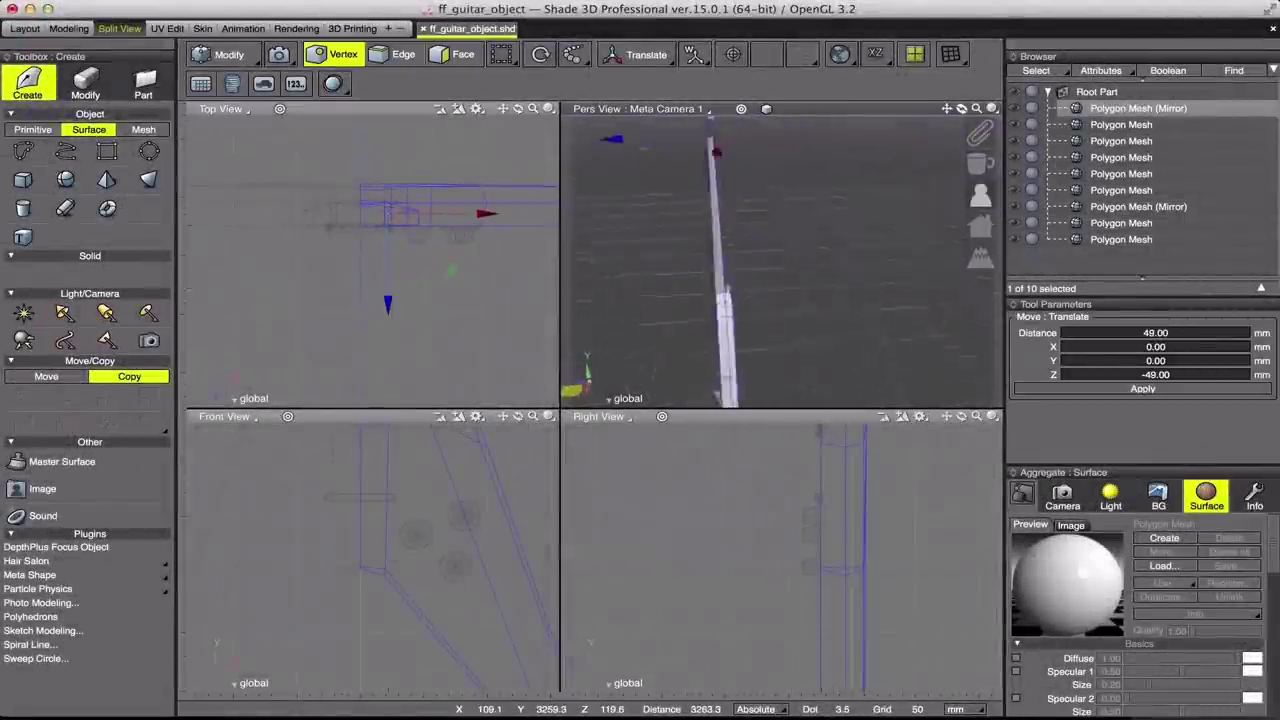
pyautogui.press('Tab')
pyautogui.press('Tab')
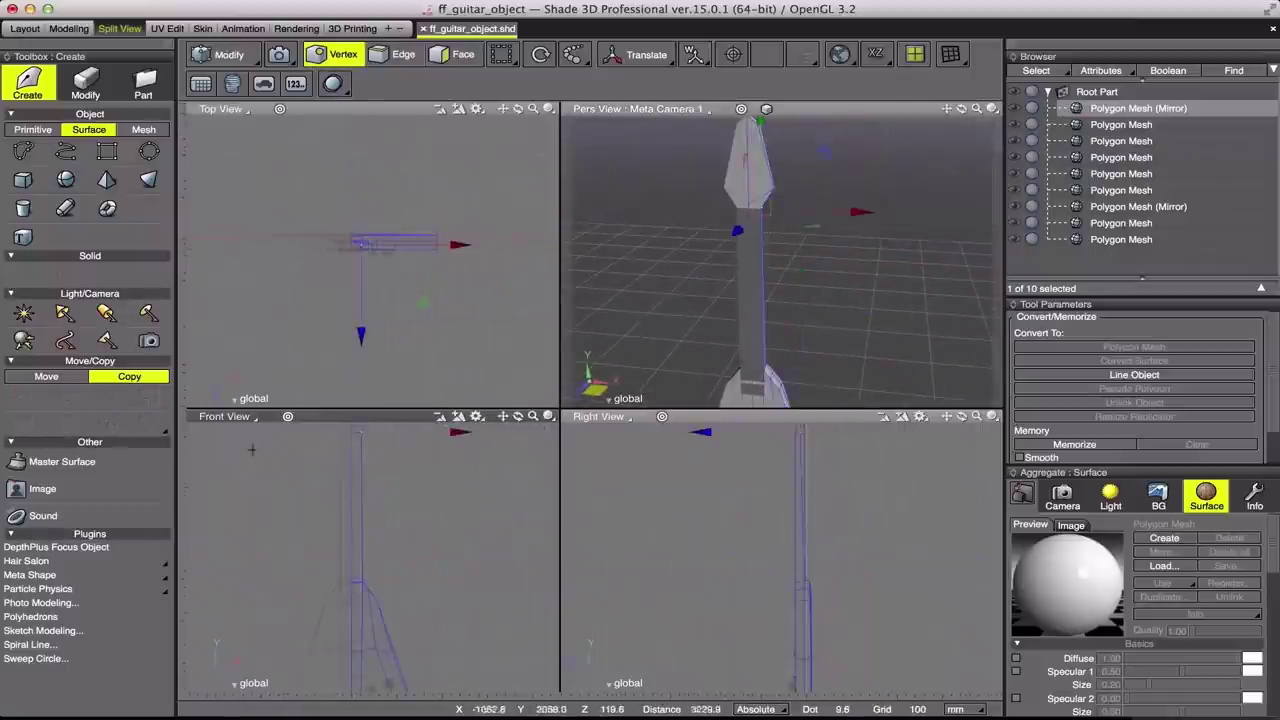
# Step: Select the neck's front and back faces and separate them as a new polygon mesh
pyautogui.click(400, 8)
pyautogui.click(535, 191)
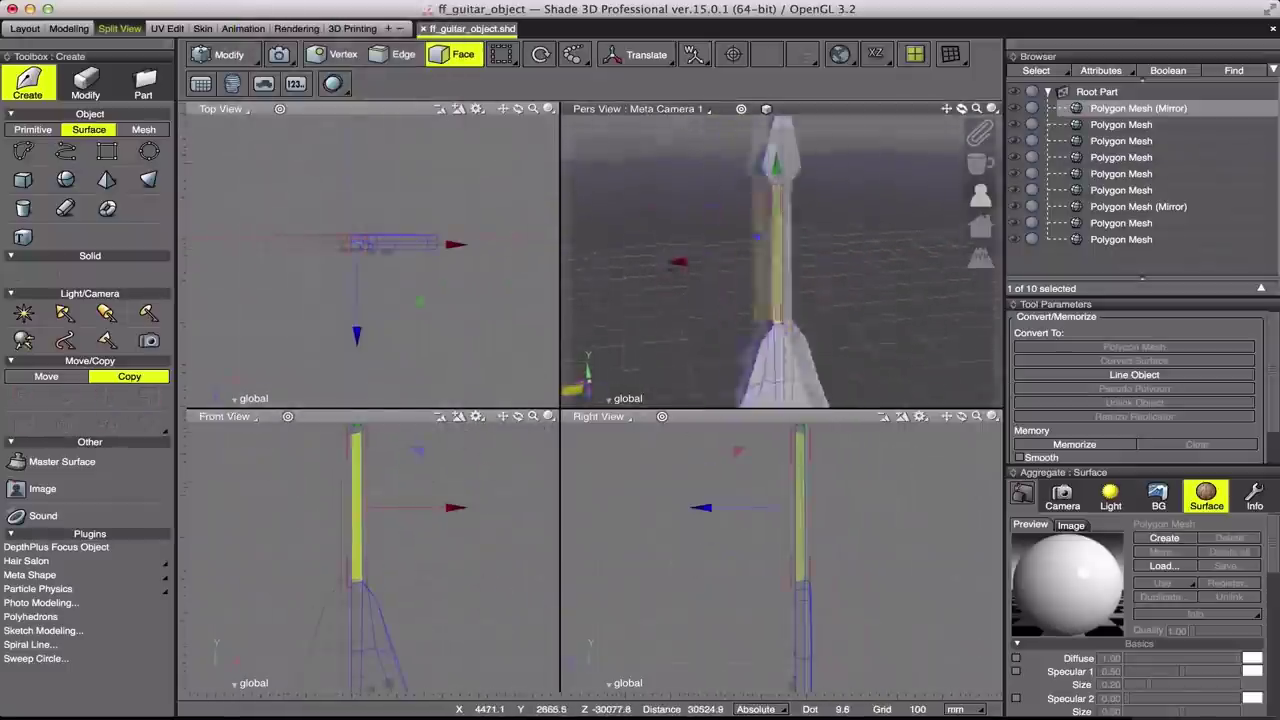
pyautogui.click(85, 80)
pyautogui.click(45, 470)
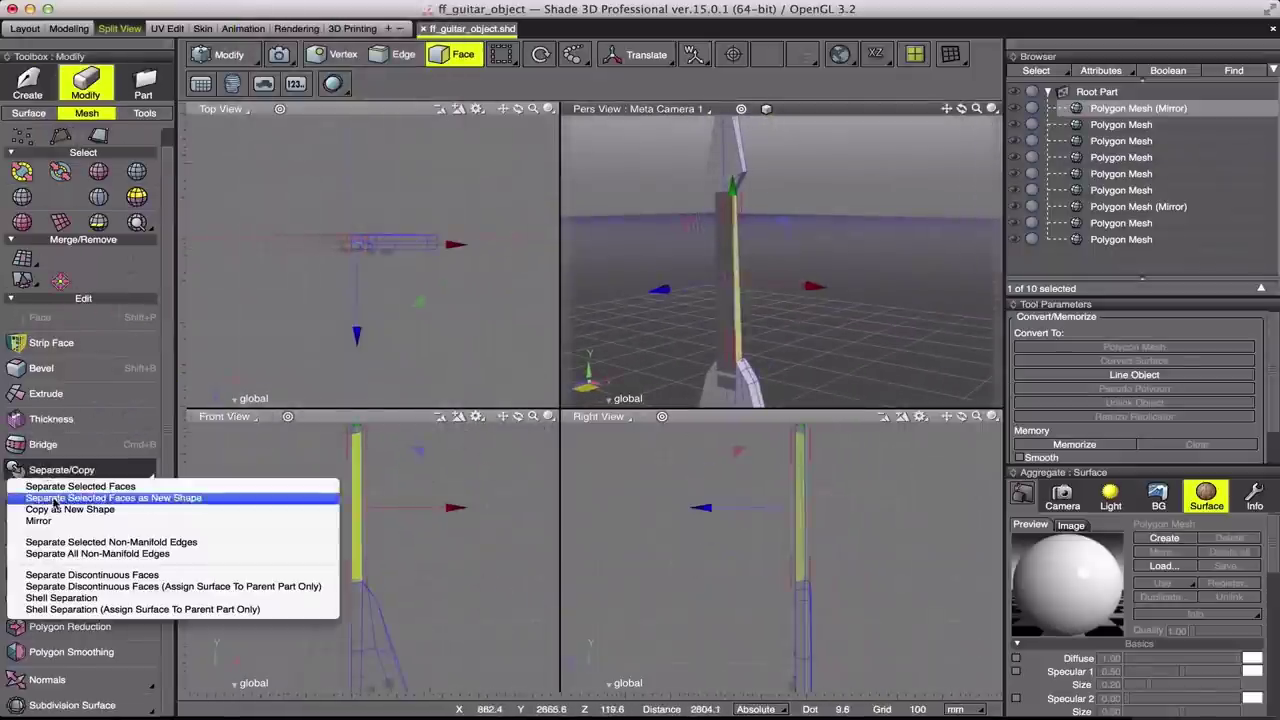
pyautogui.click(55, 498)
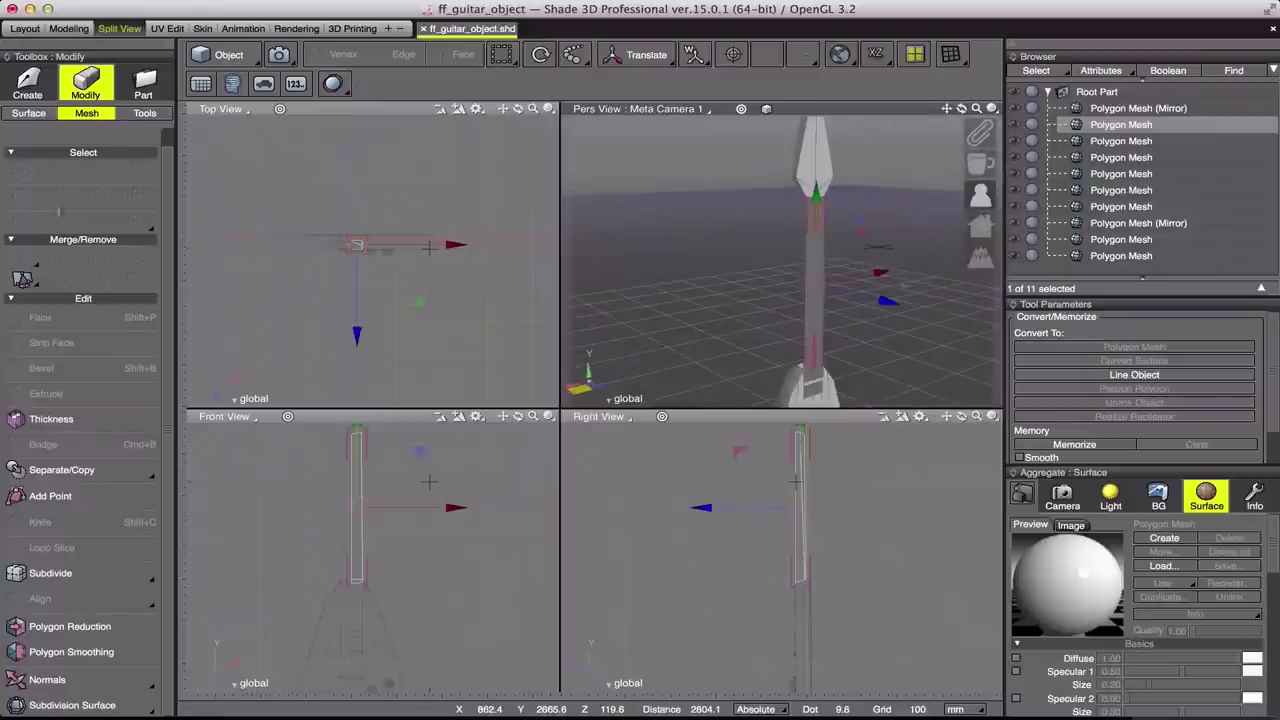
# Step: Select a mesh in the Browser and turn on X mirroring for it
pyautogui.click(145, 113)
pyautogui.click(1138, 108)
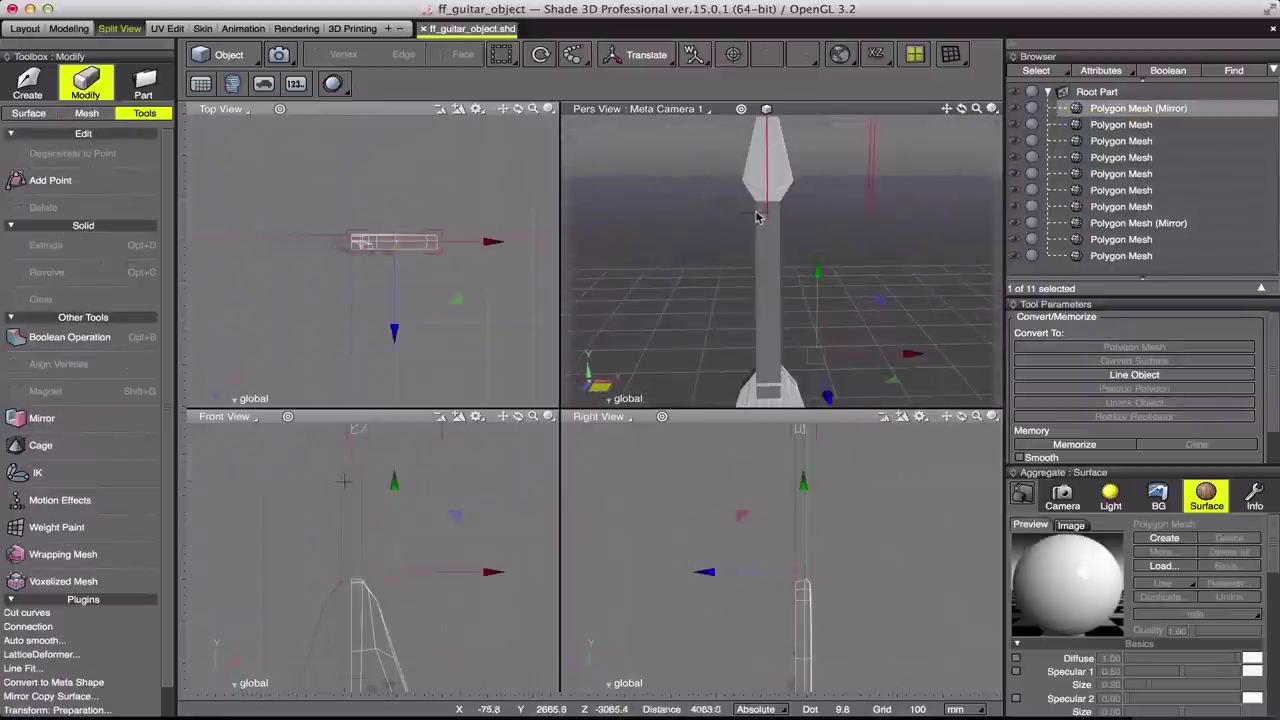
pyautogui.click(1121, 223)
pyautogui.click(42, 418)
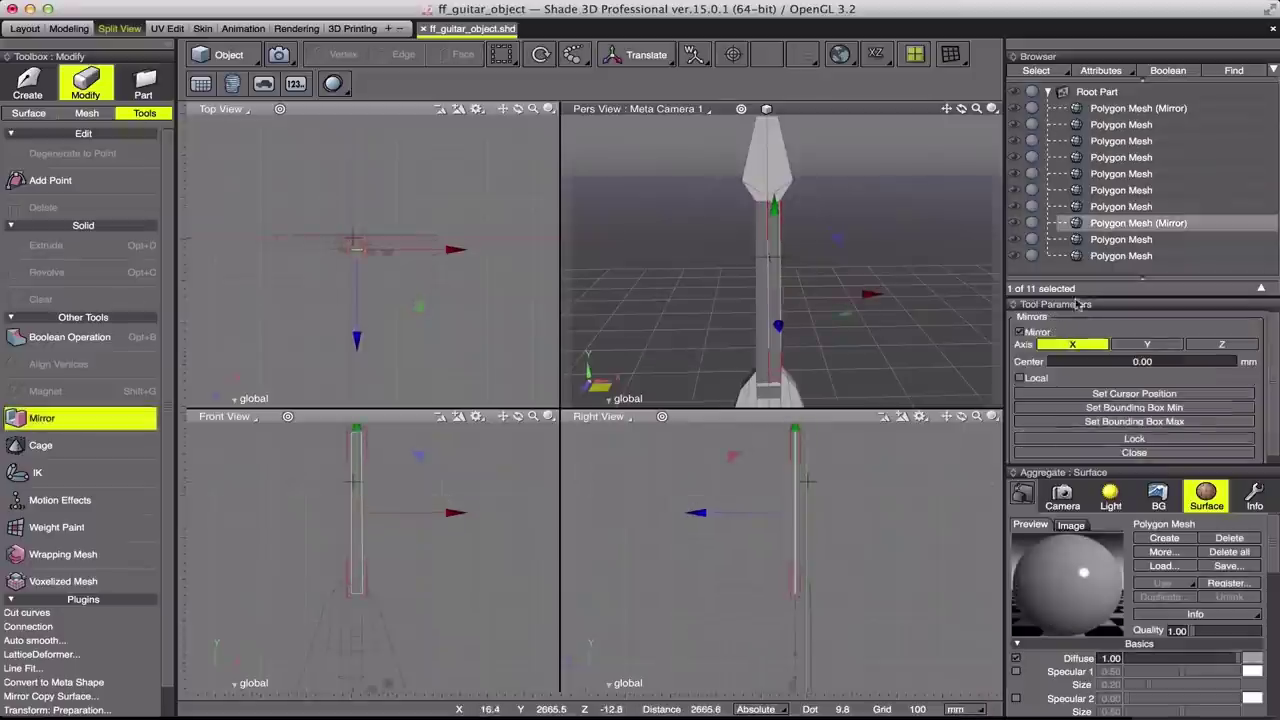
# Step: Mirror the neck mesh across the X axis
pyautogui.click(1121, 124)
pyautogui.click(403, 54)
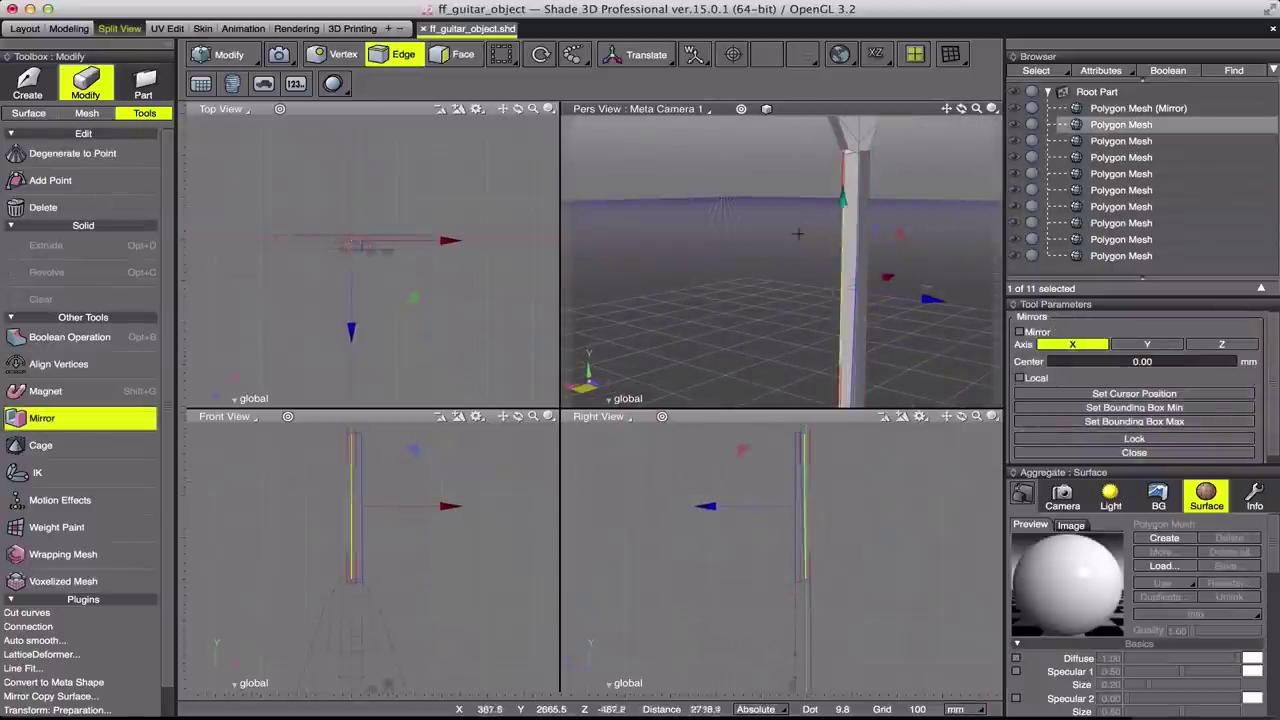
pyautogui.click(87, 113)
pyautogui.click(854, 284)
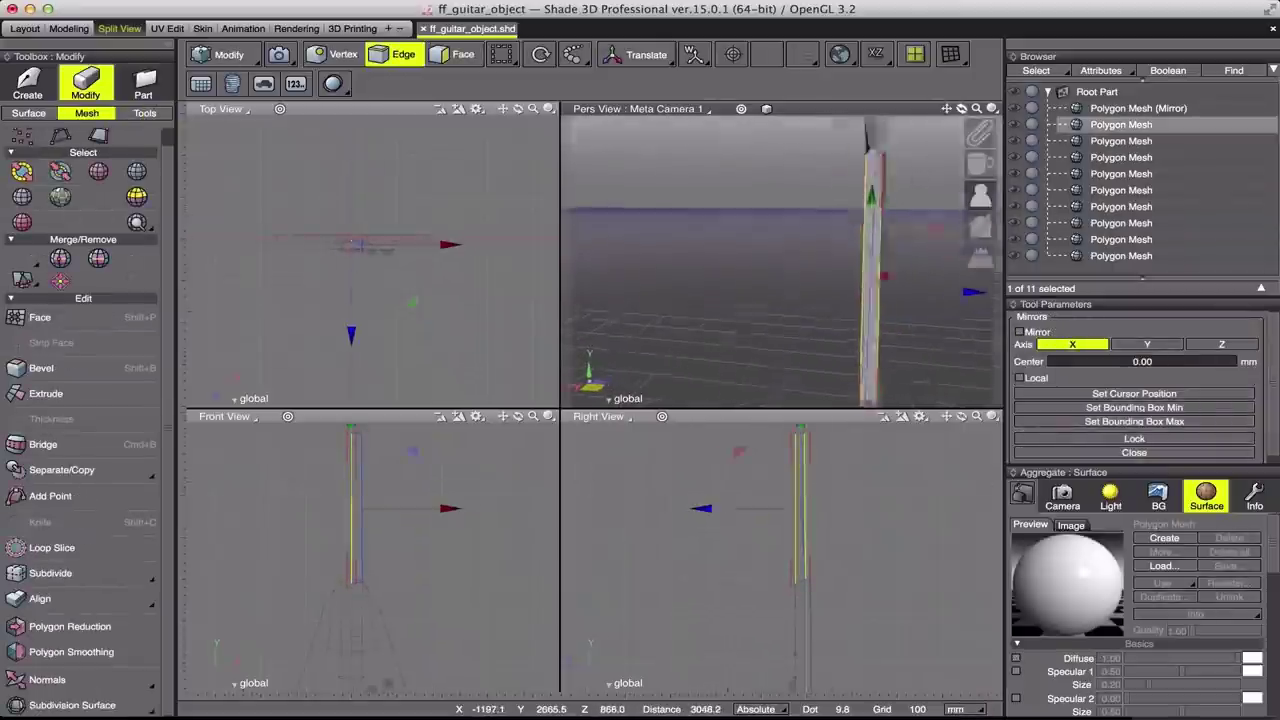
pyautogui.click(343, 54)
pyautogui.click(145, 113)
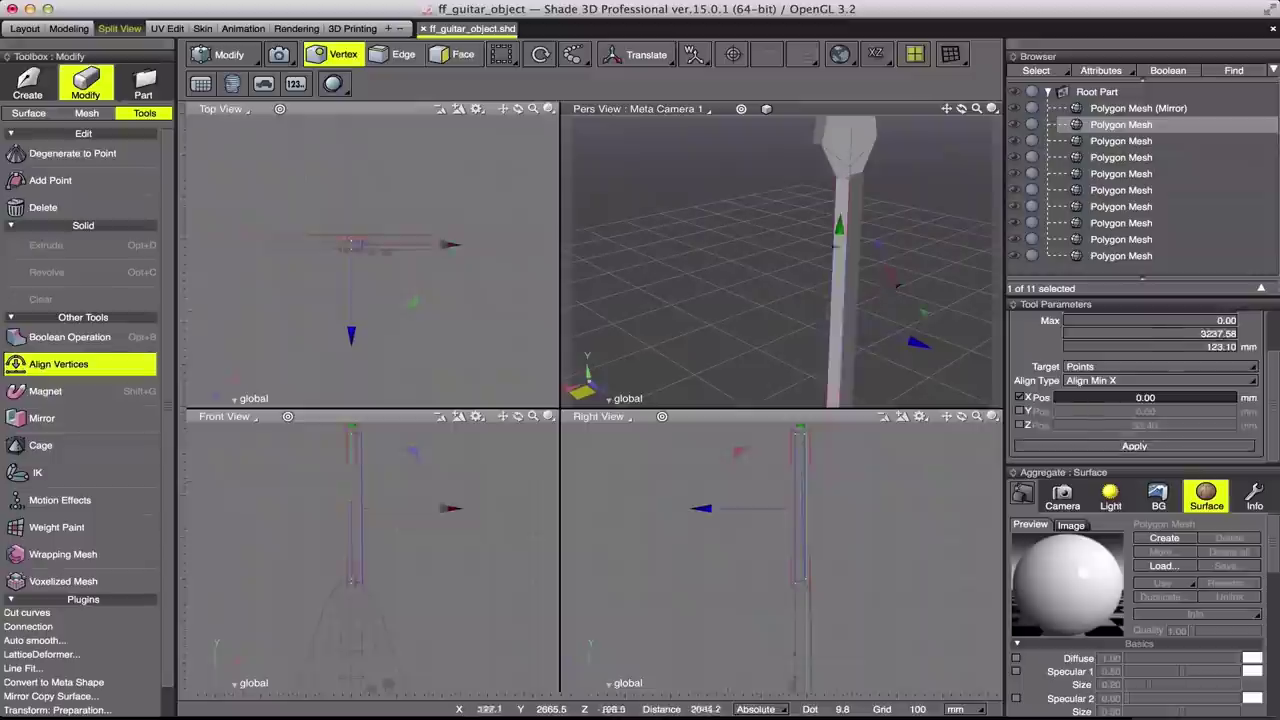
pyautogui.click(42, 418)
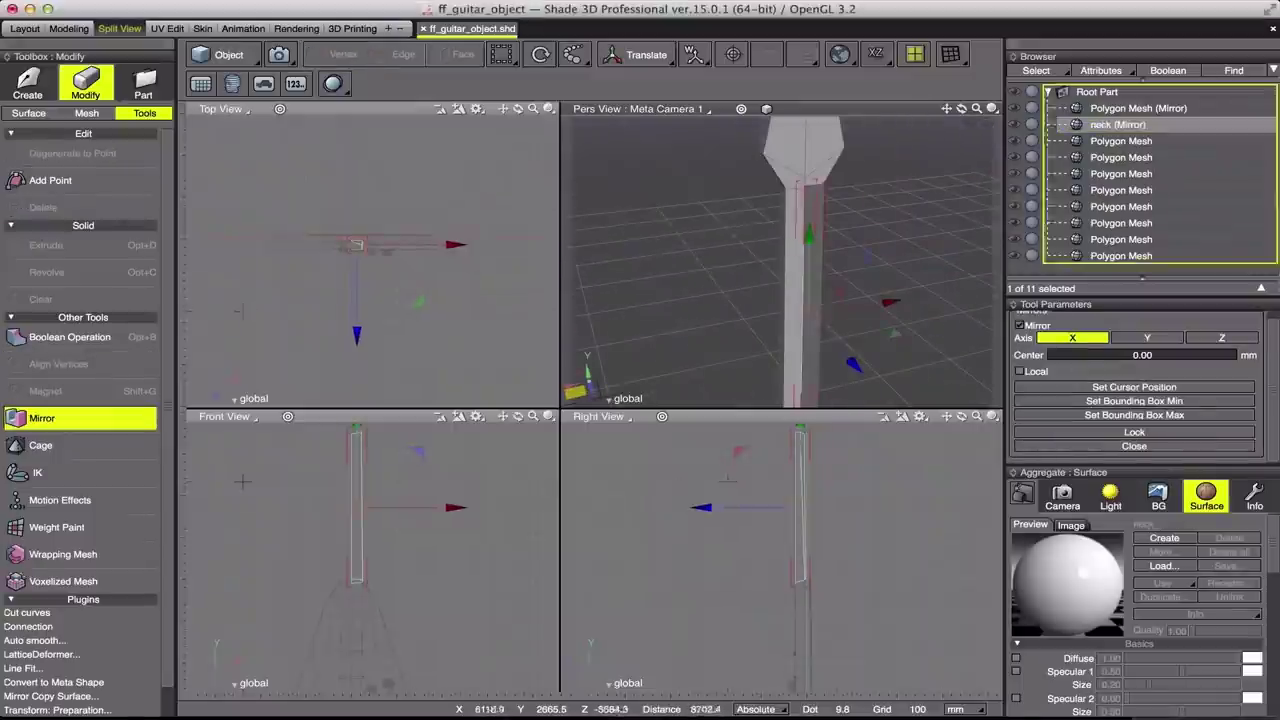
# Step: Select the headstock's front and back faces and separate them as a new mesh
pyautogui.click(514, 194)
pyautogui.click(439, 54)
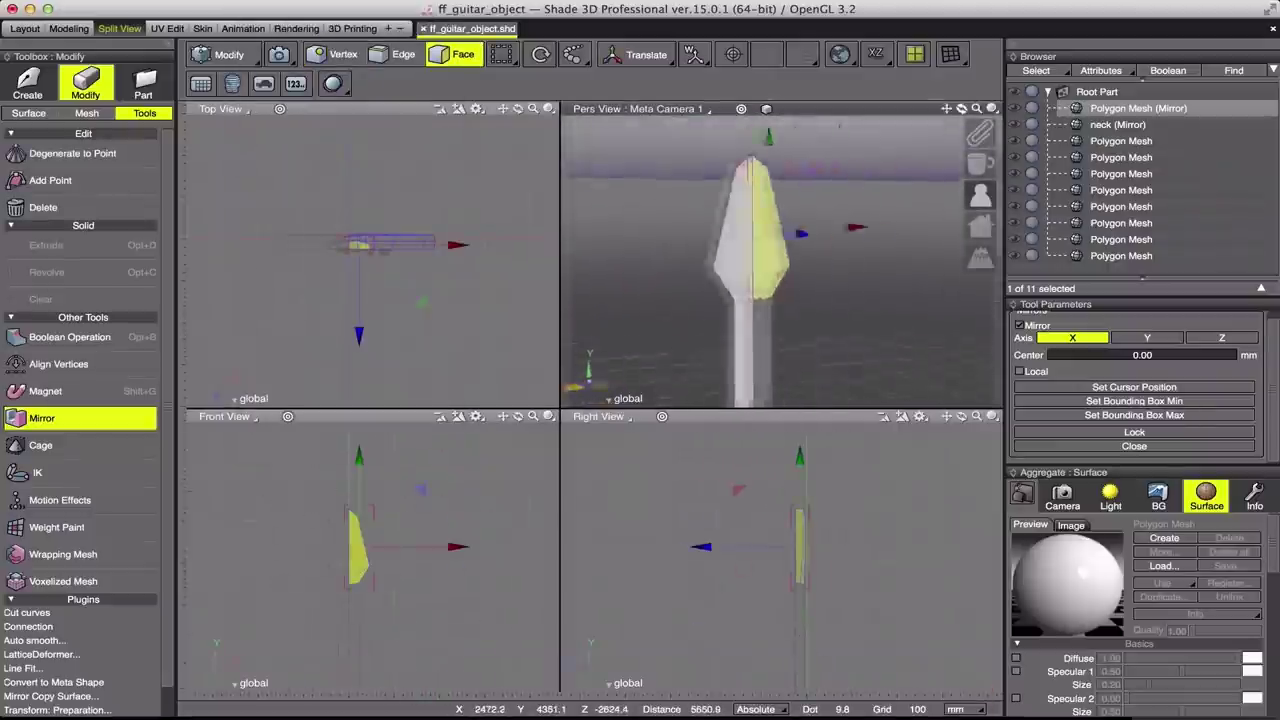
pyautogui.click(87, 113)
pyautogui.click(61, 470)
pyautogui.click(80, 486)
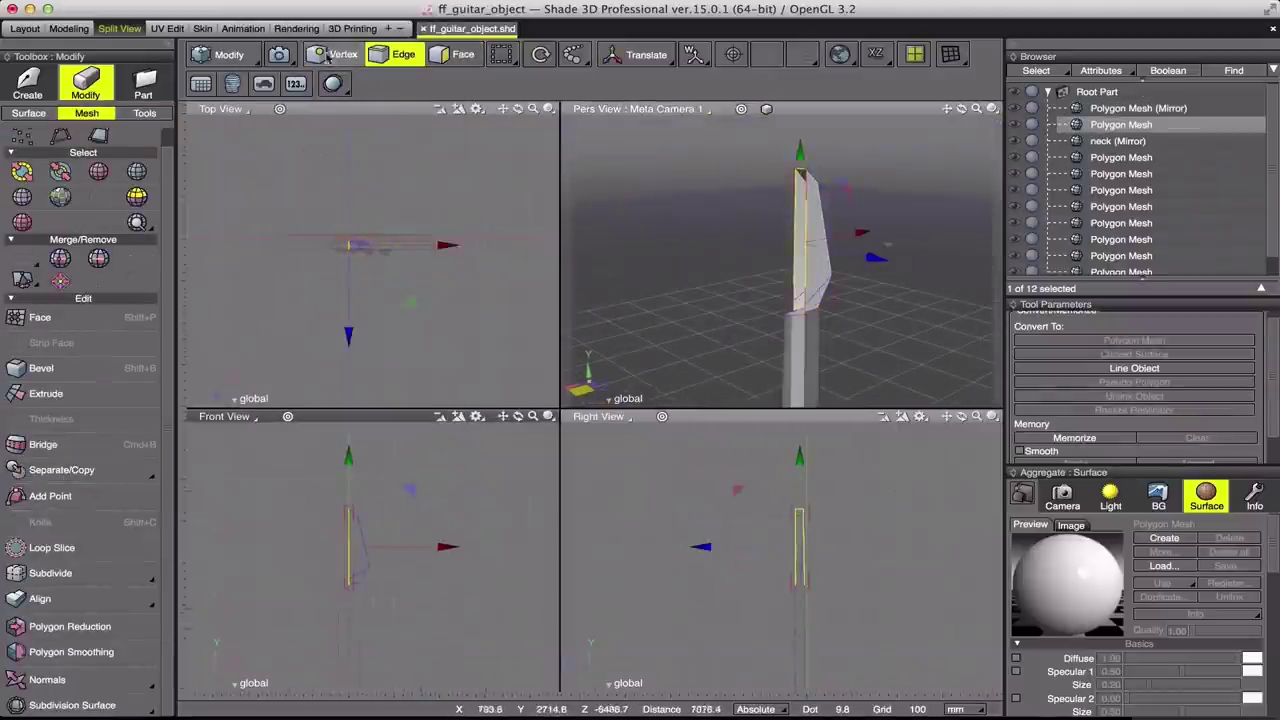
# Step: Mirror the separated headstock across X, name it 'head', and rename the body and neck parts
pyautogui.click(145, 113)
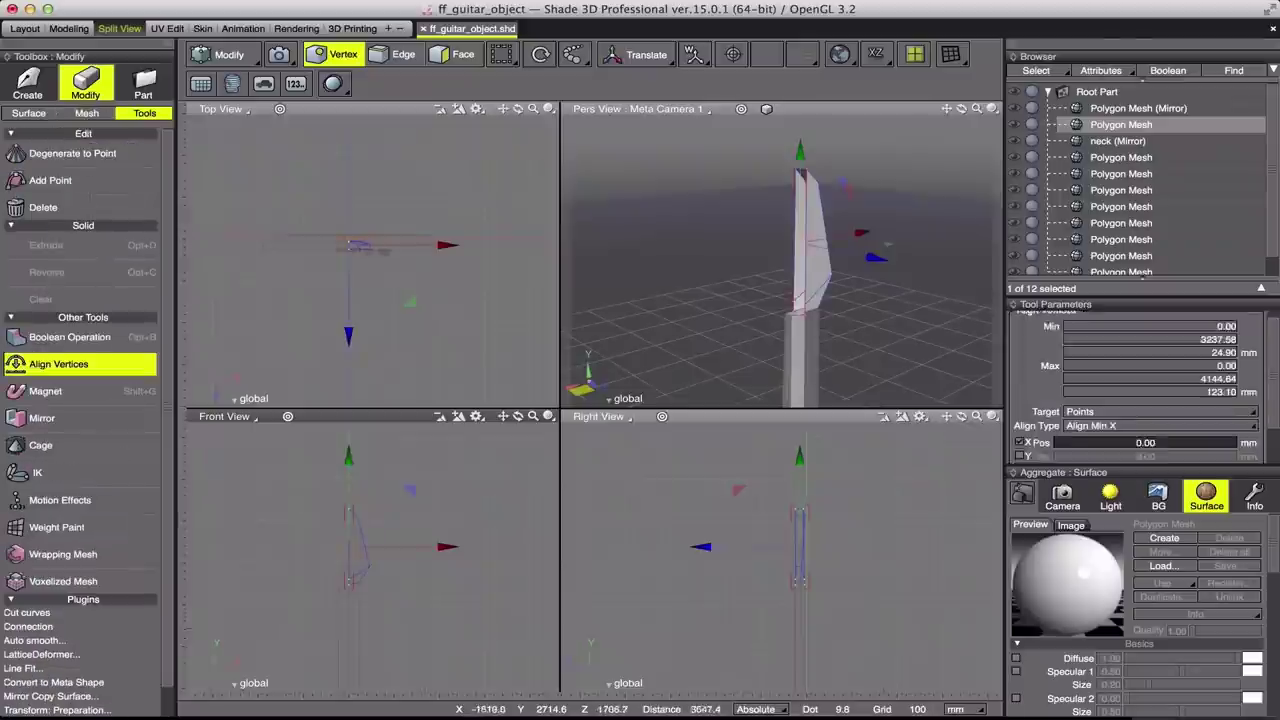
pyautogui.click(31, 421)
pyautogui.write('head')
pyautogui.press('Return')
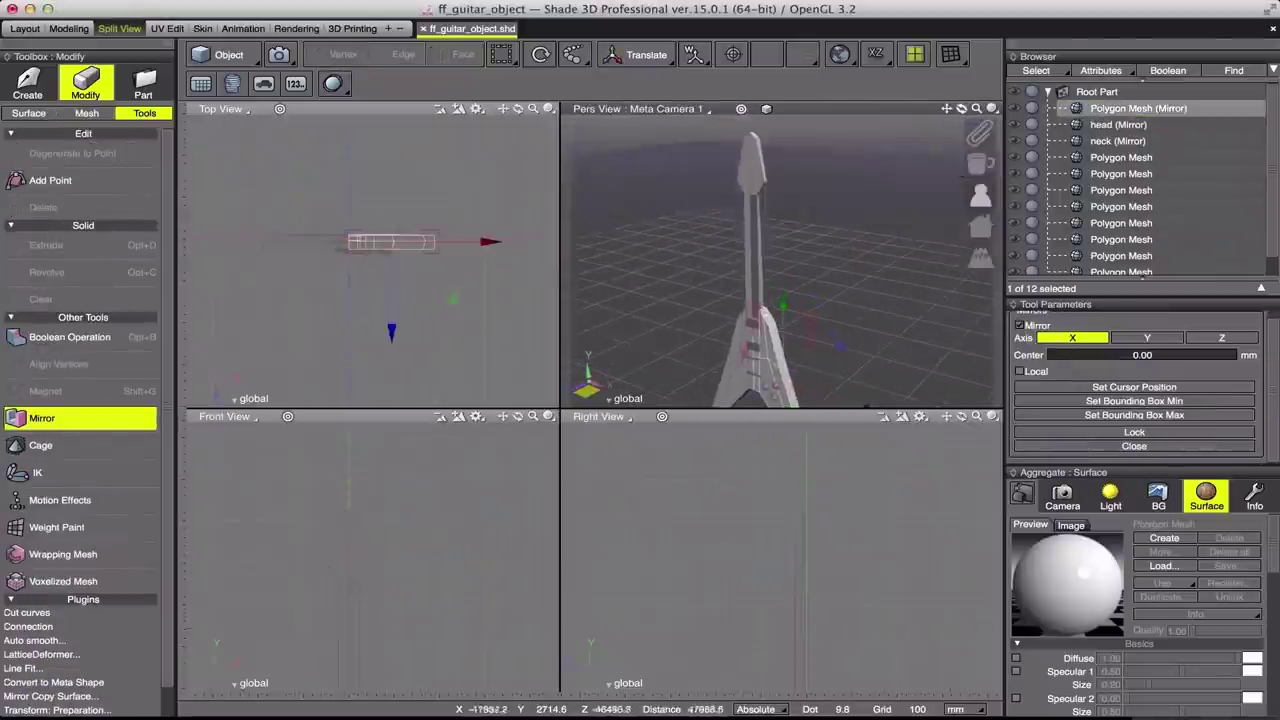
pyautogui.click(1105, 109)
pyautogui.write('bod')
pyautogui.click(1117, 141)
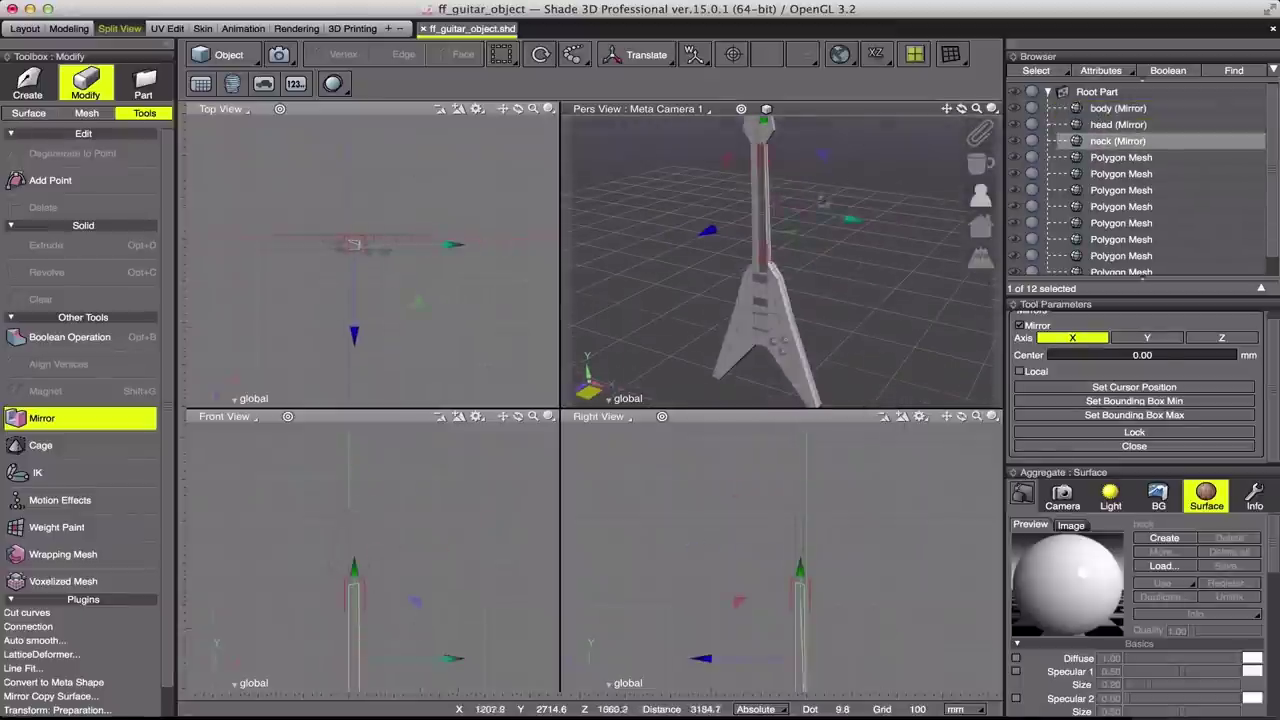
pyautogui.click(1120, 239)
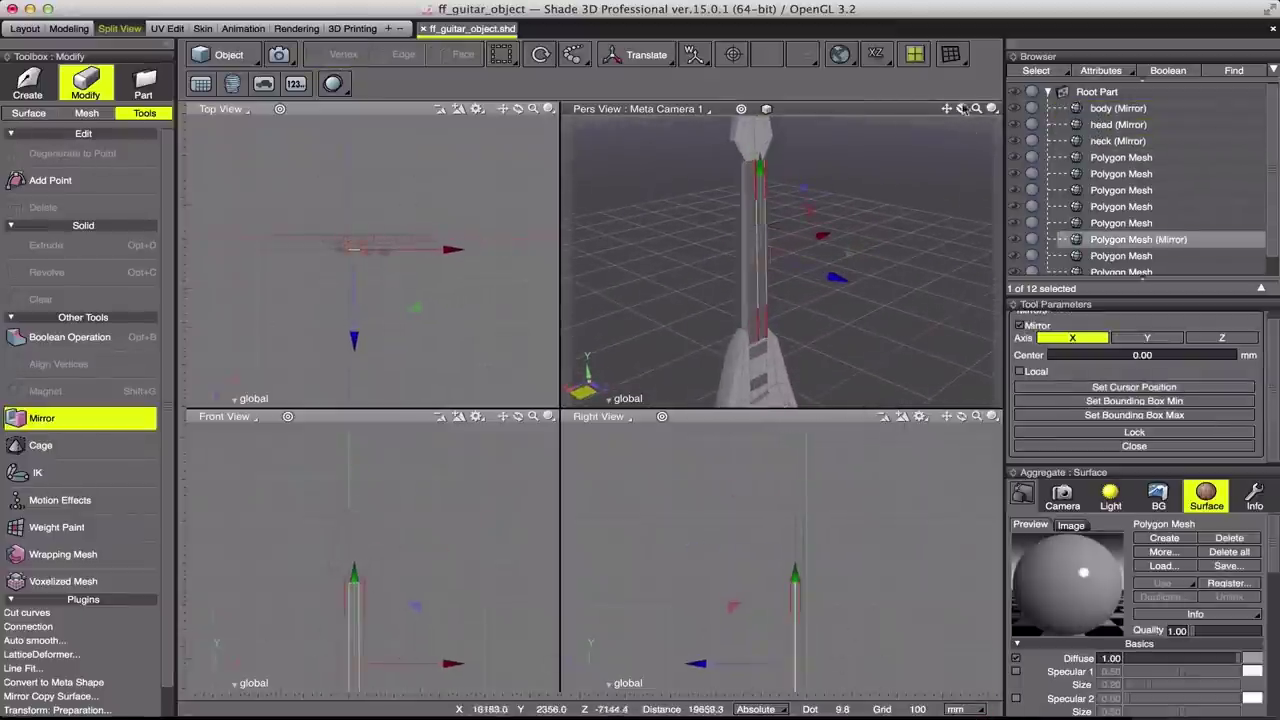
# Step: Rename the second neck mesh 'neck 2' and finish bevelling the bar piece
pyautogui.moveTo(962, 108); pyautogui.dragTo(983, 195)
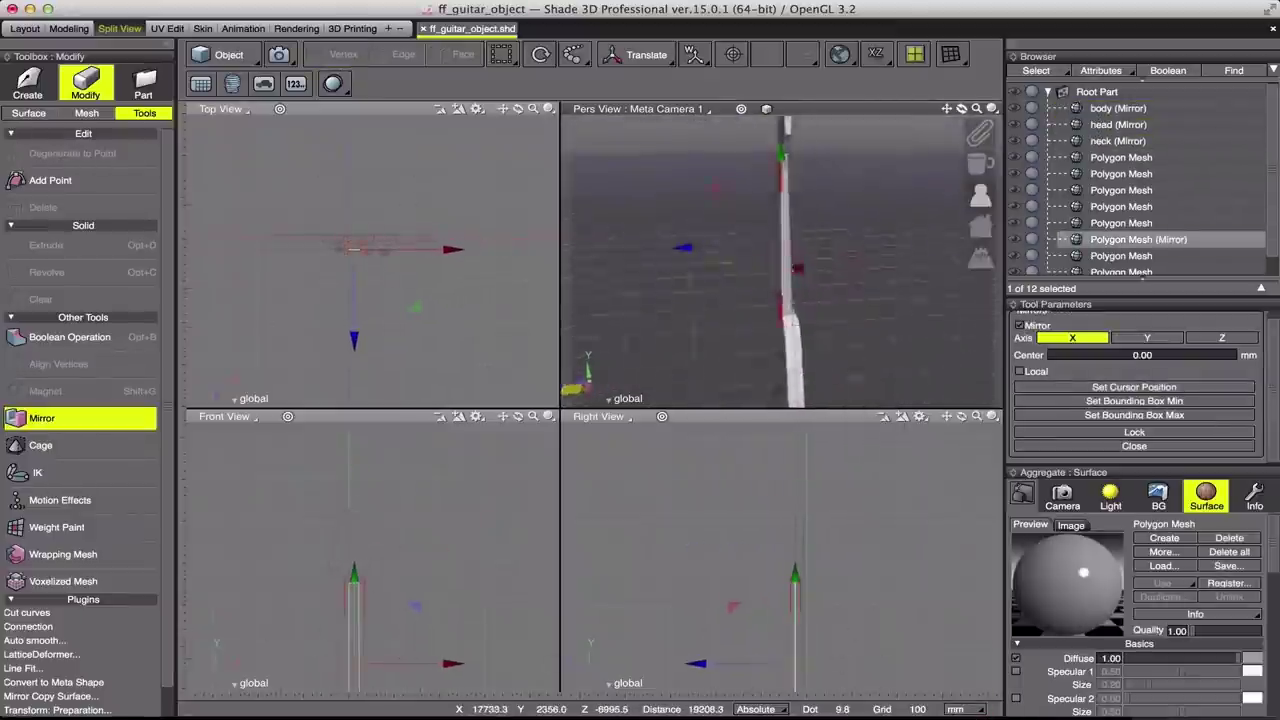
pyautogui.doubleClick(1142, 157)
pyautogui.write('neck 2')
pyautogui.press('Return')
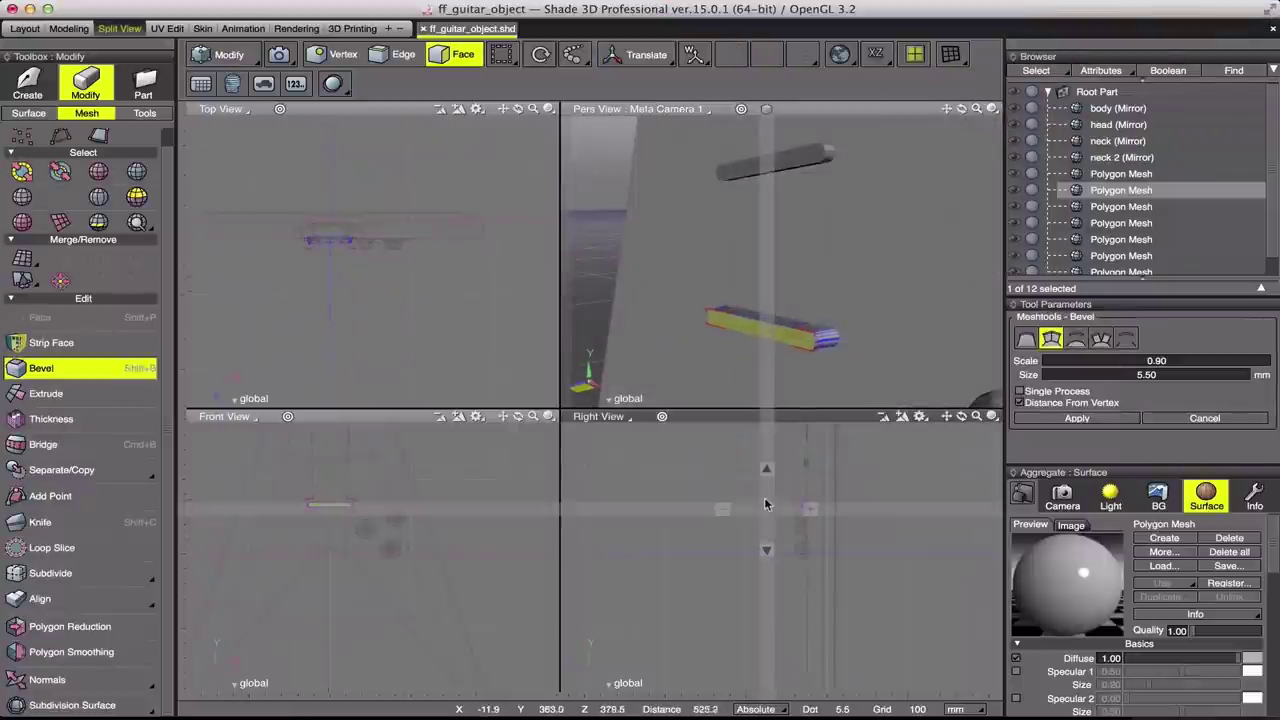
pyautogui.press('Return')
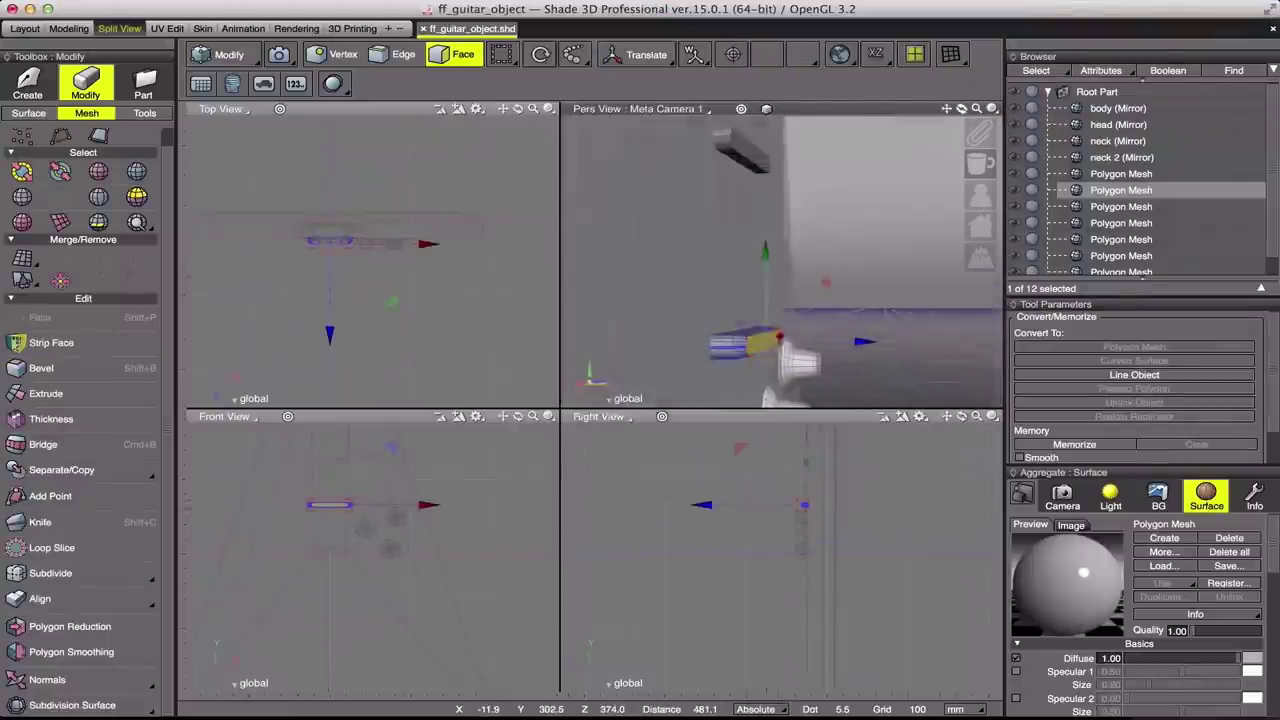
pyautogui.press('Tab')
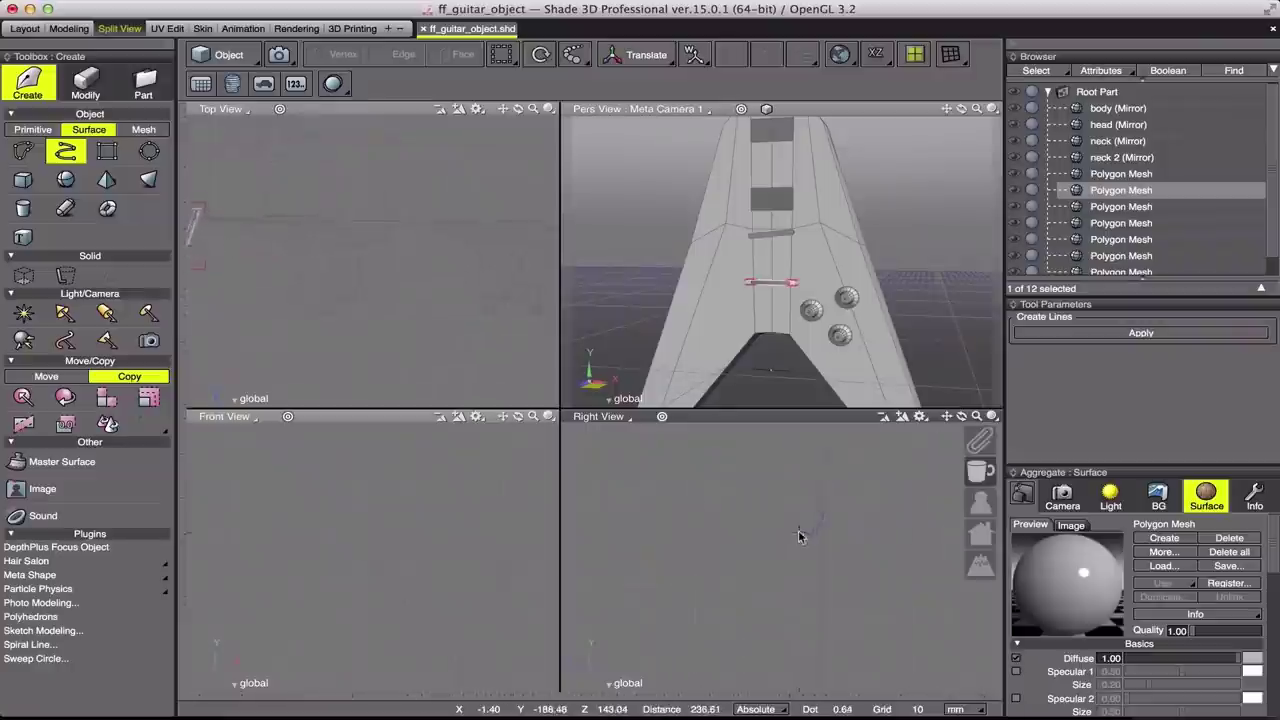
# Step: Finish the switch profile line, revolve it into a solid, and move it onto the body
pyautogui.doubleClick(741, 547)
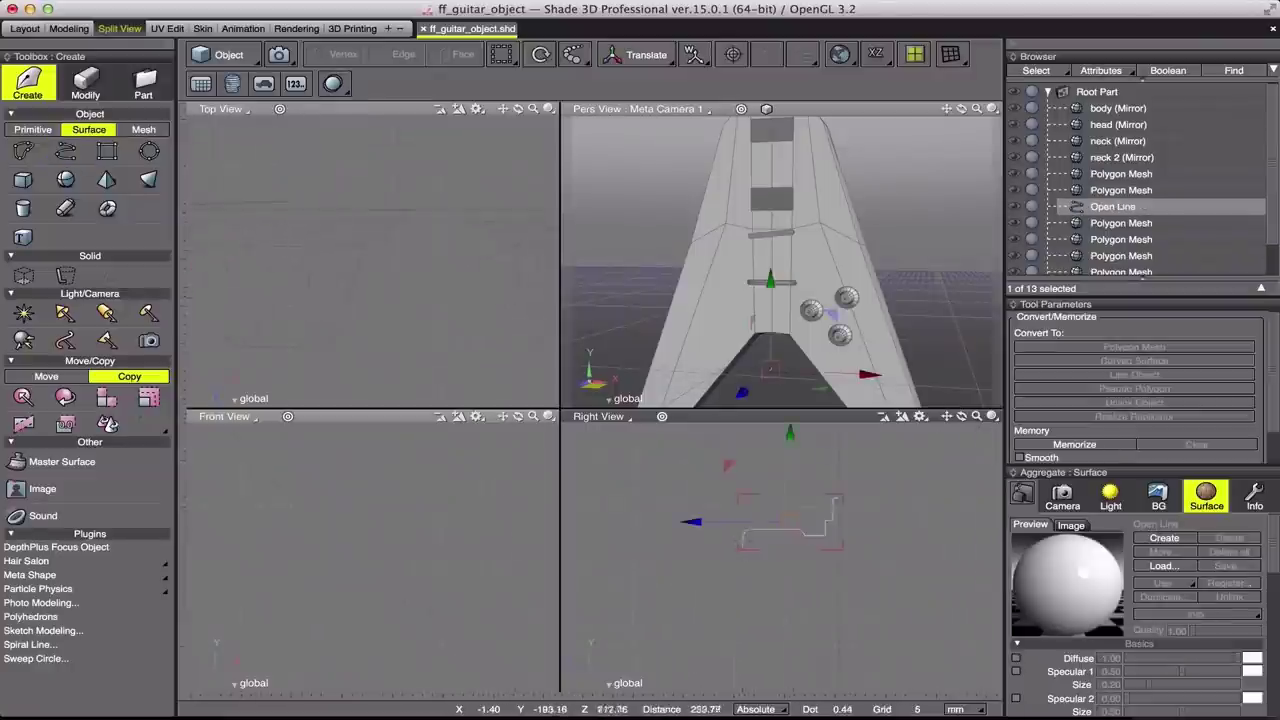
pyautogui.moveTo(897, 553); pyautogui.dragTo(828, 477)
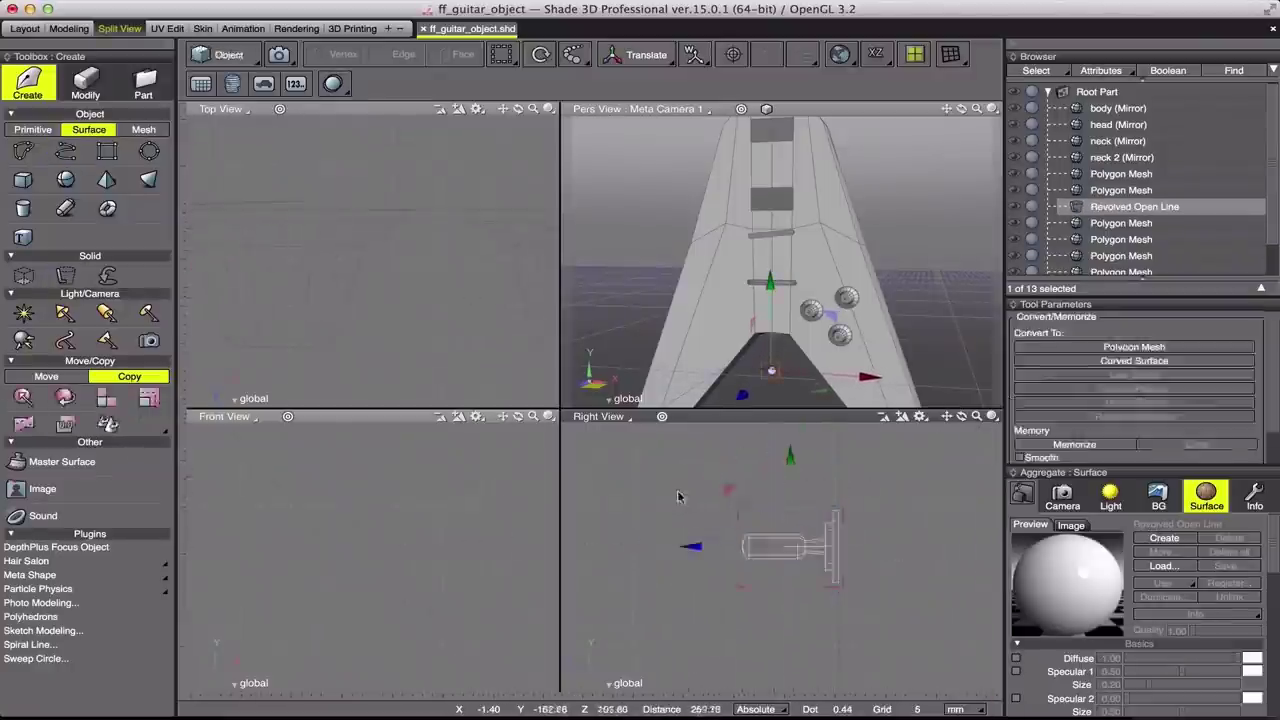
pyautogui.moveTo(294, 569); pyautogui.dragTo(287, 455)
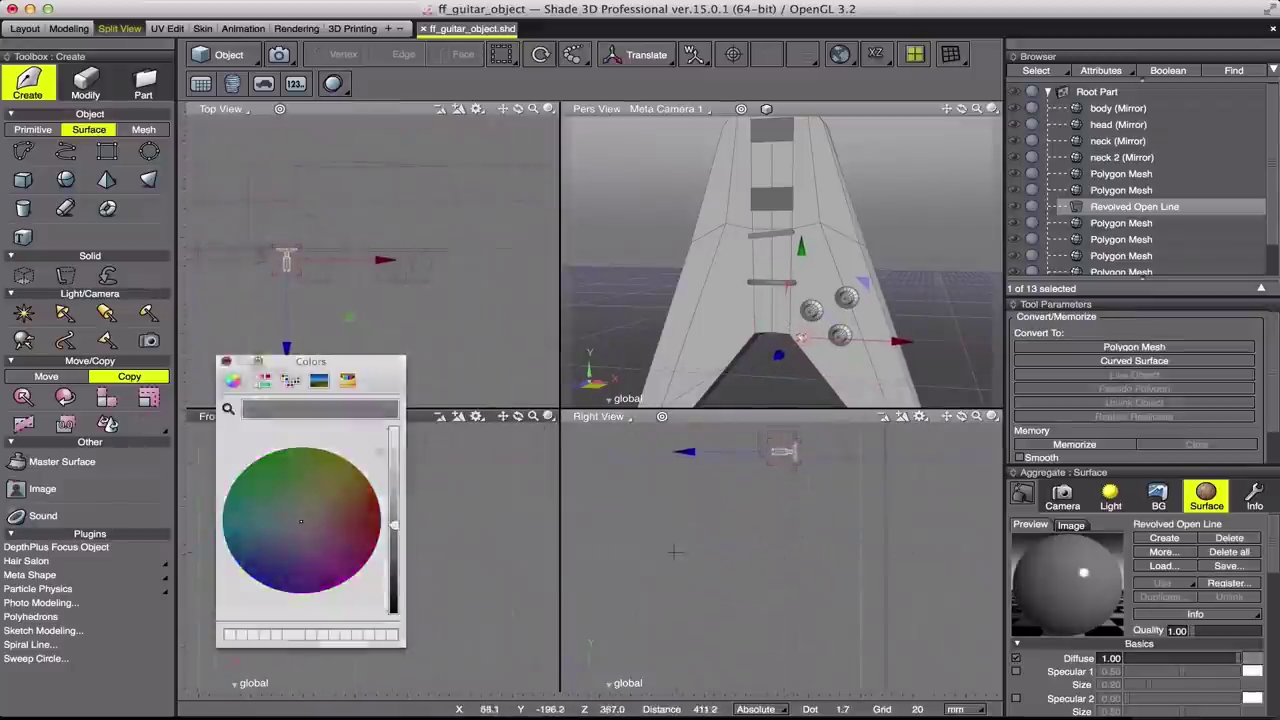
# Step: Rename the revolved switch '<<Revolved Open Line'
pyautogui.click(803, 232)
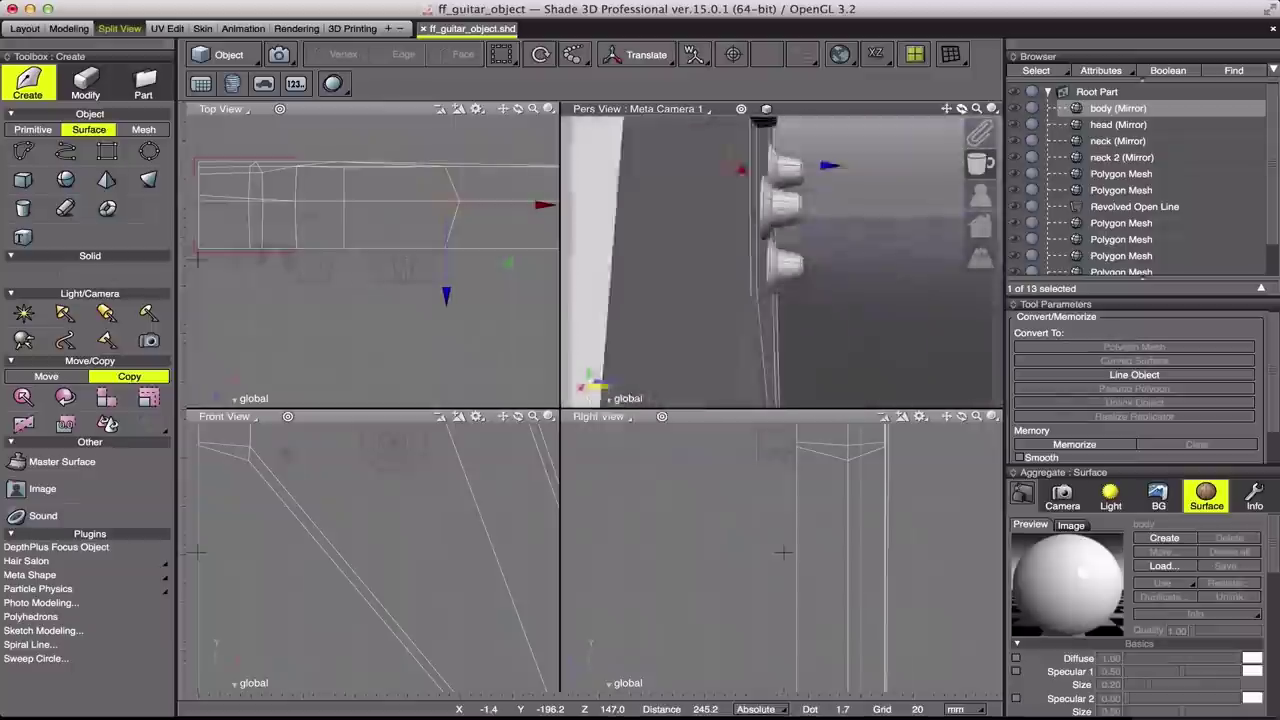
pyautogui.doubleClick(1135, 206)
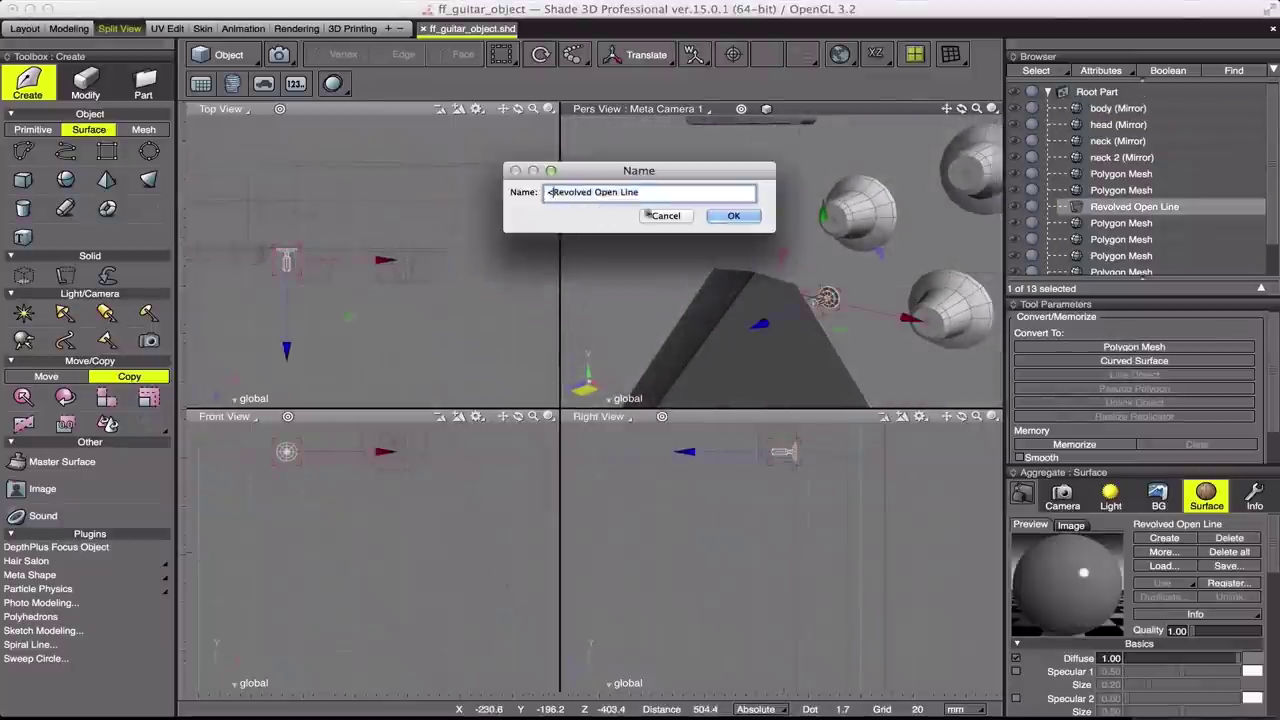
pyautogui.write('<<')
pyautogui.press('Return')
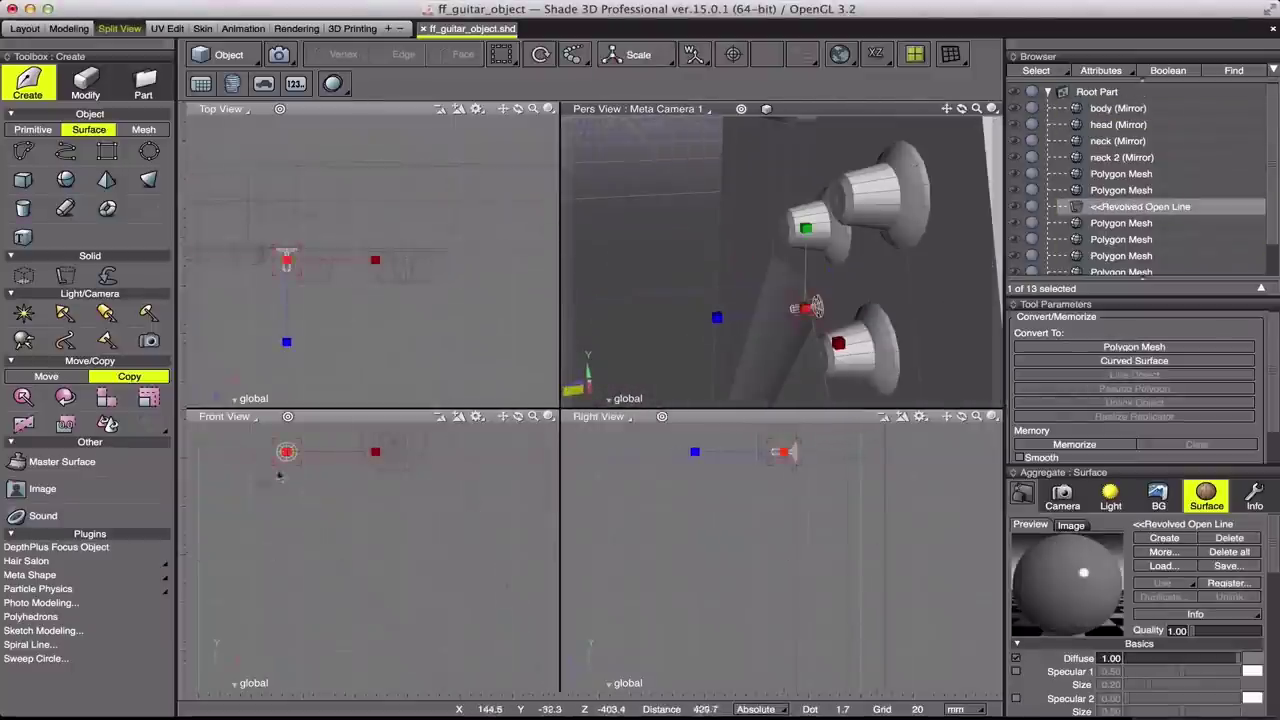
pyautogui.press('s')
pyautogui.press('t')
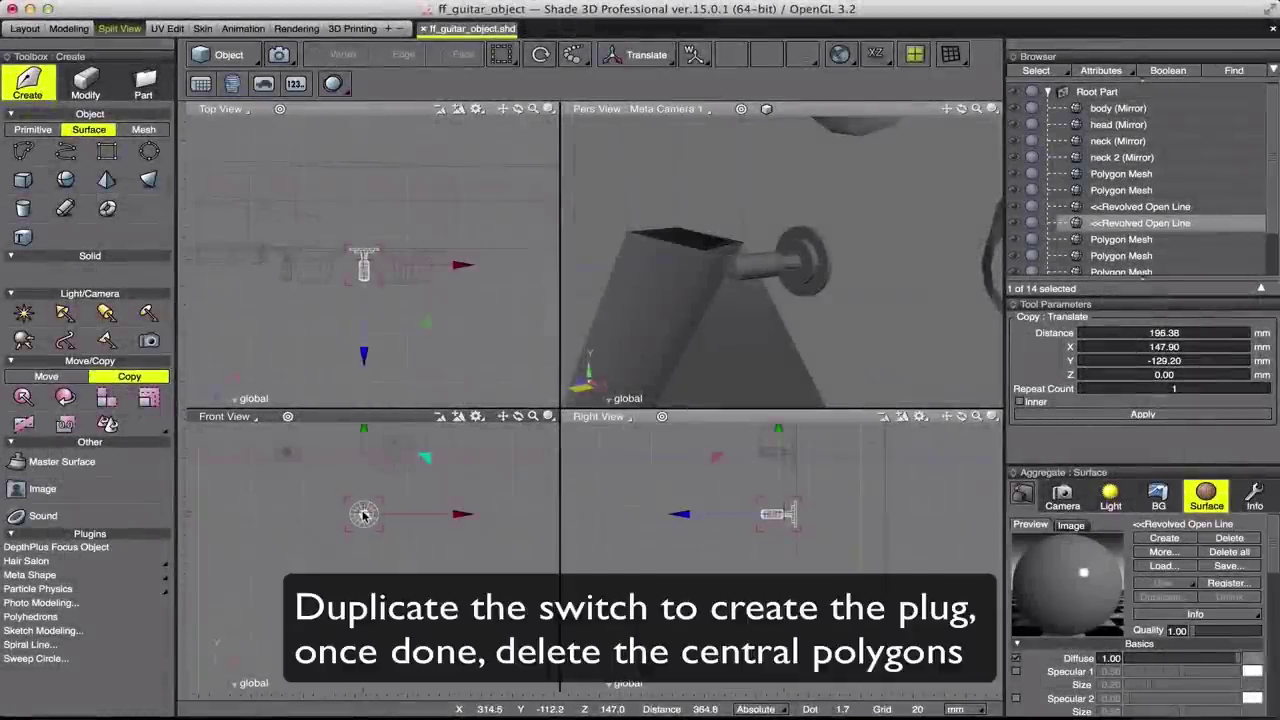
# Step: Select the central faces of the switch copy to leave only its flat disc
pyautogui.moveTo(953, 117); pyautogui.dragTo(822, 200)
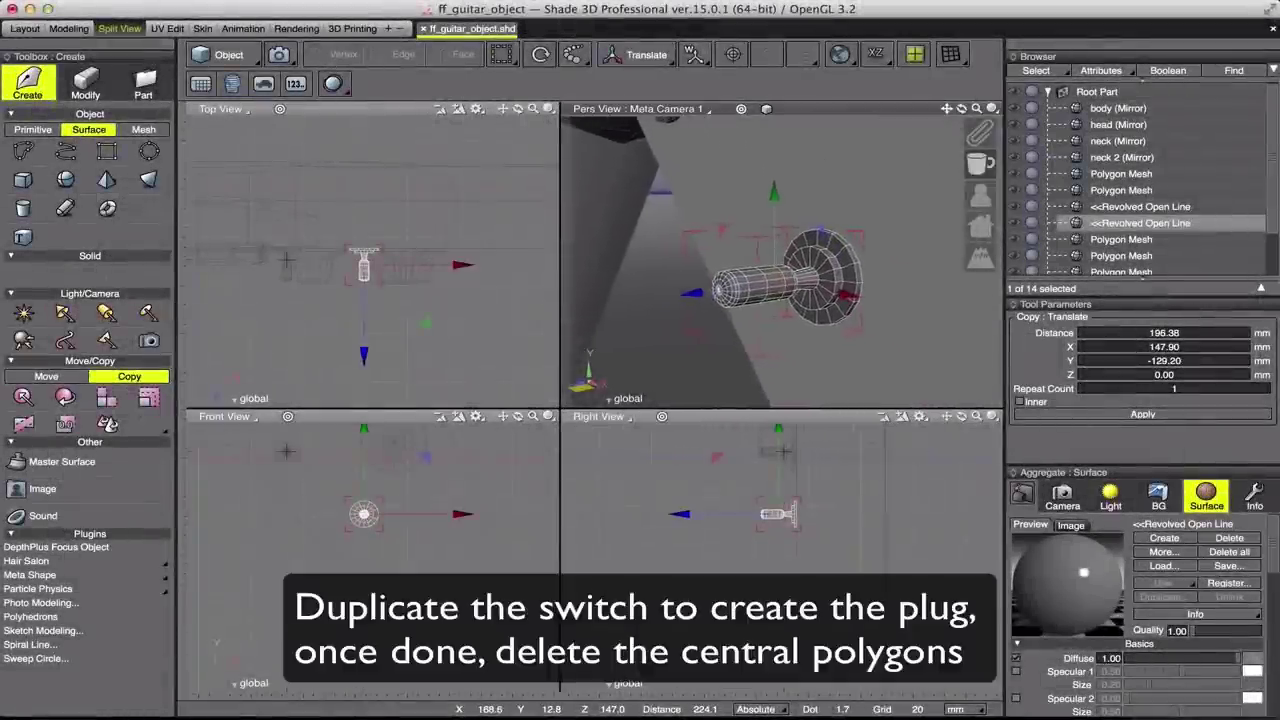
pyautogui.press('Tab')
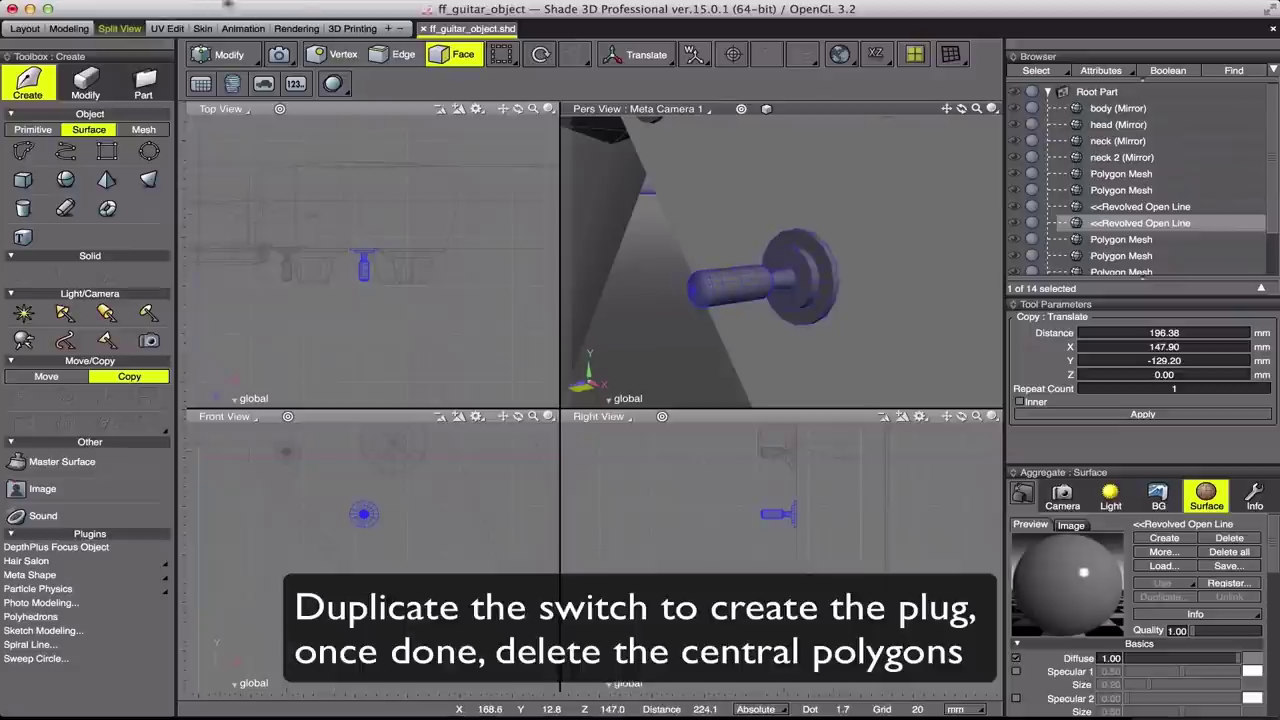
pyautogui.click(250, 2)
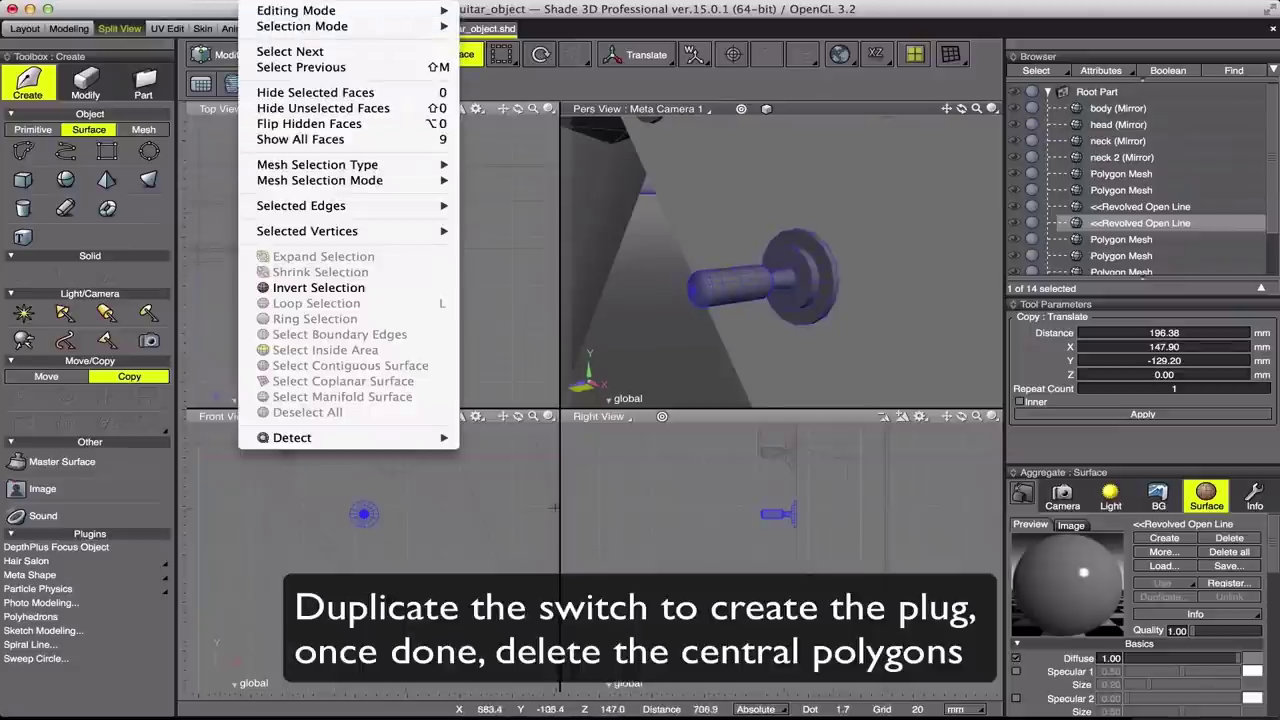
pyautogui.click(757, 496)
pyautogui.moveTo(740, 496); pyautogui.dragTo(800, 554)
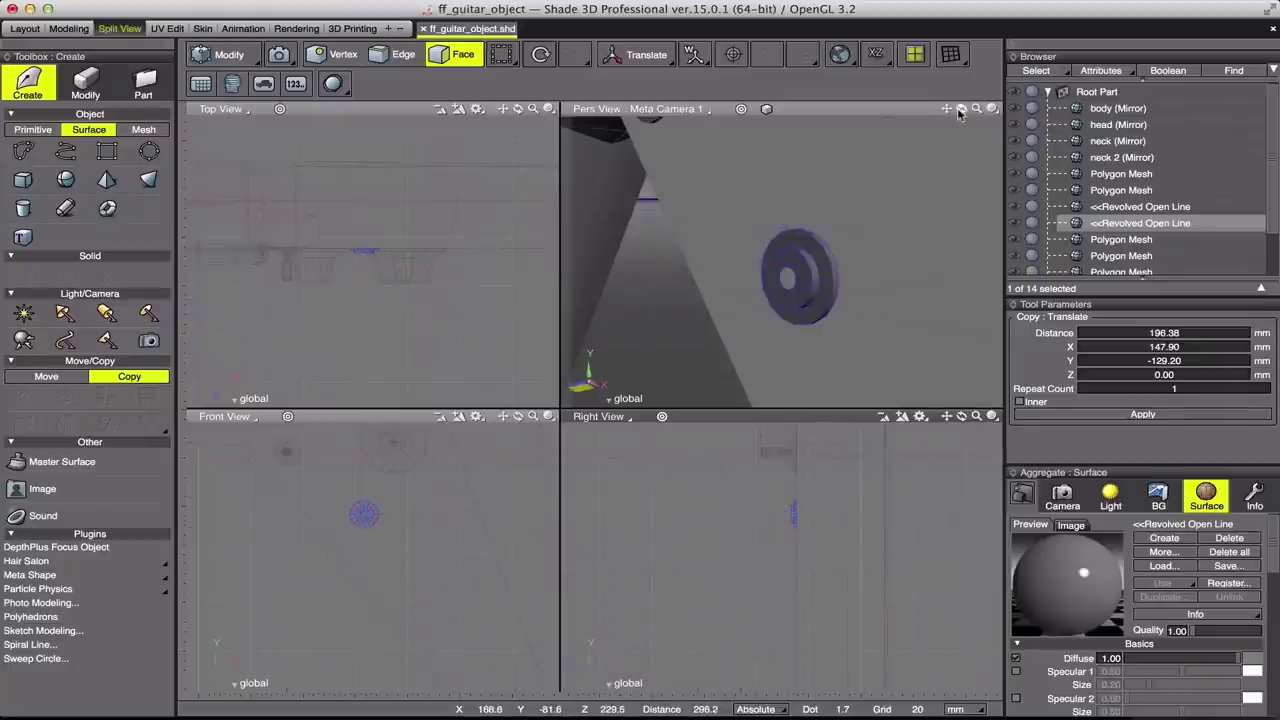
pyautogui.moveTo(958, 113); pyautogui.dragTo(975, 120)
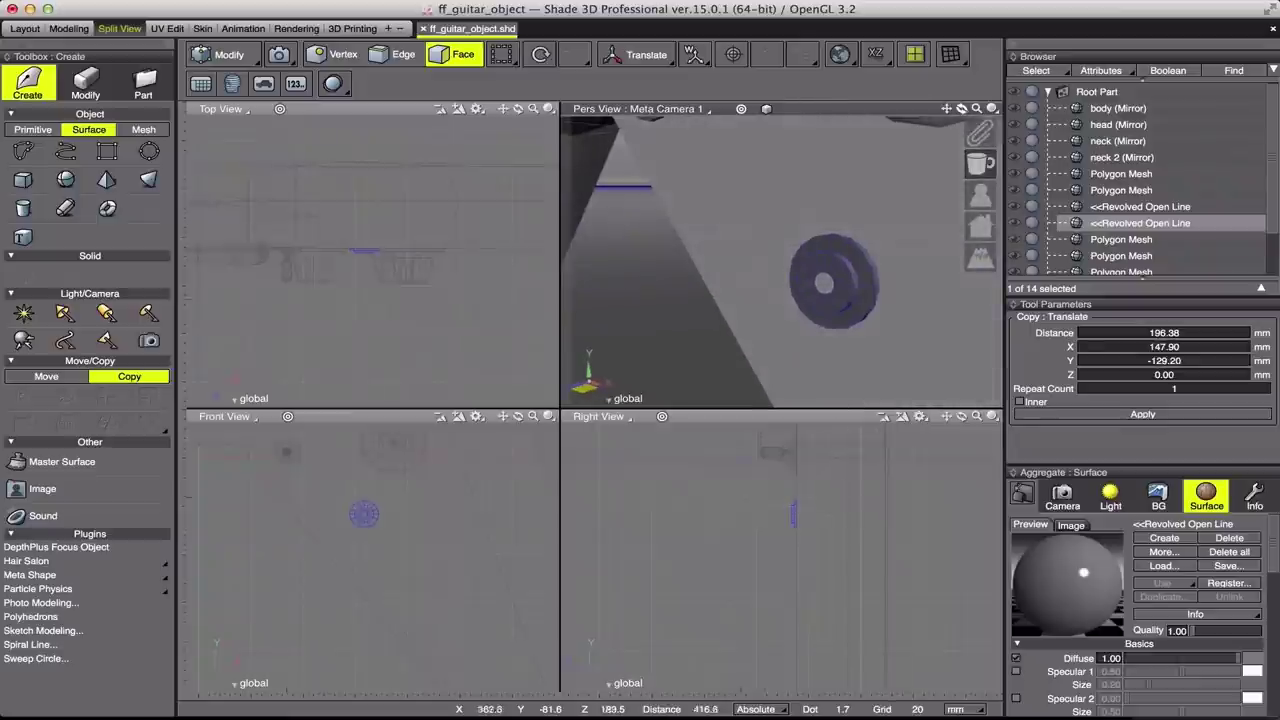
pyautogui.scroll(2, 801, 283)
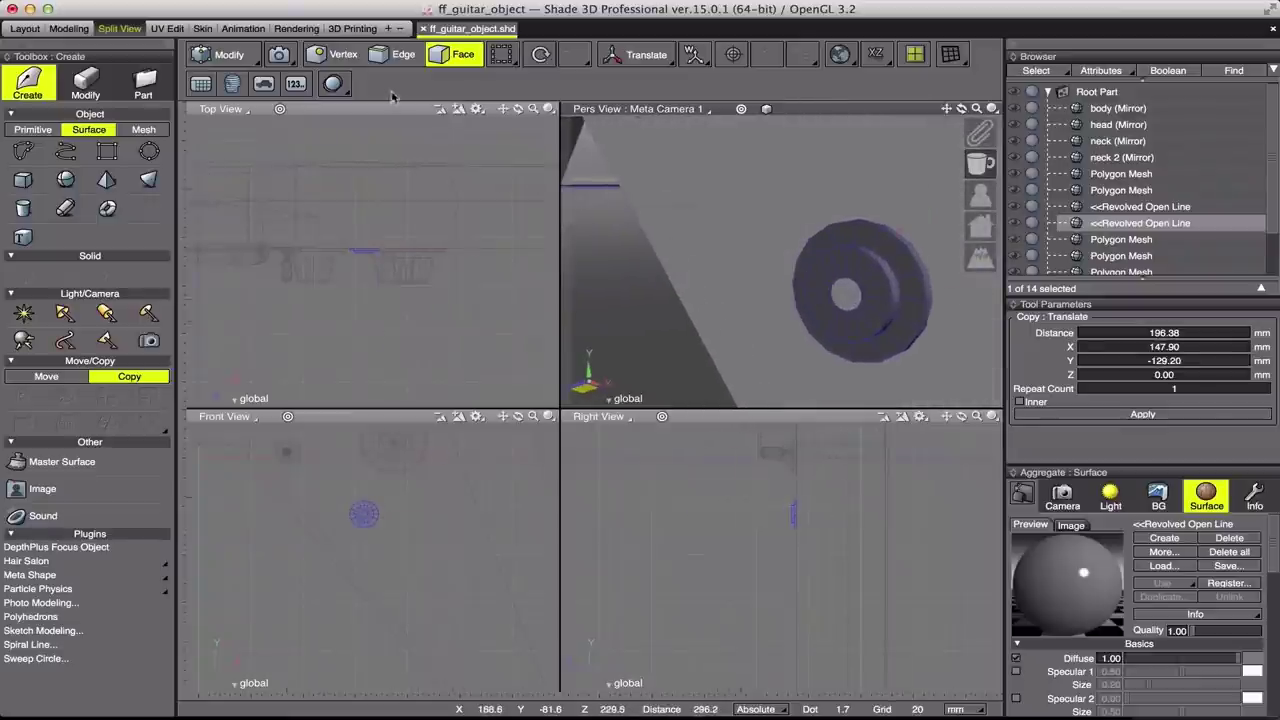
# Step: Scale the disc's inner edge ring up about 1.21 times to widen the centre hole
pyautogui.click(395, 54)
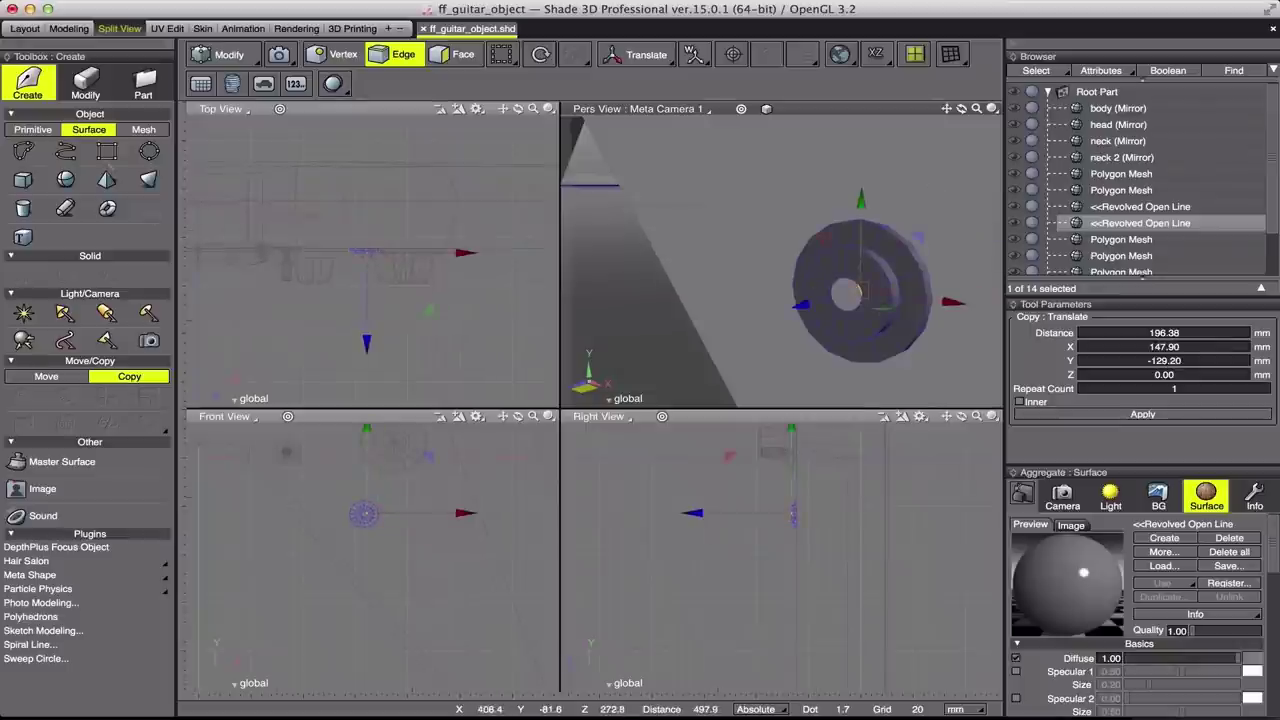
pyautogui.click(78, 95)
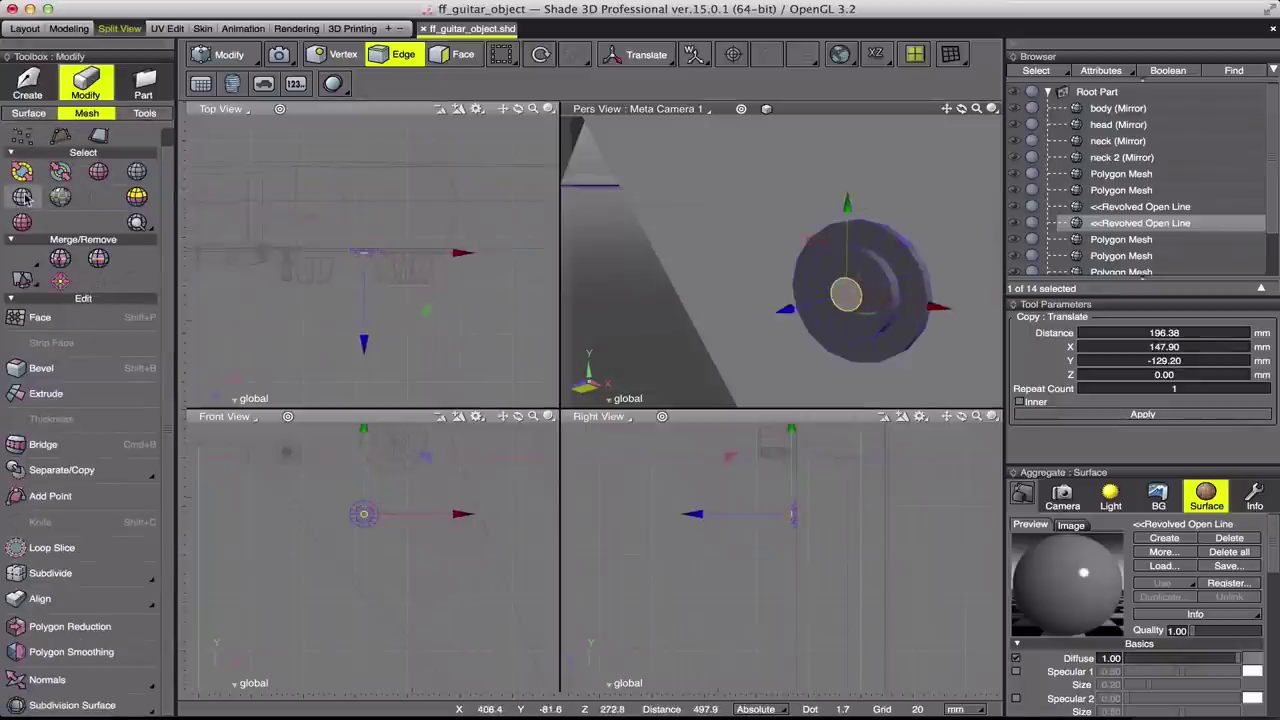
pyautogui.click(630, 62)
pyautogui.click(650, 93)
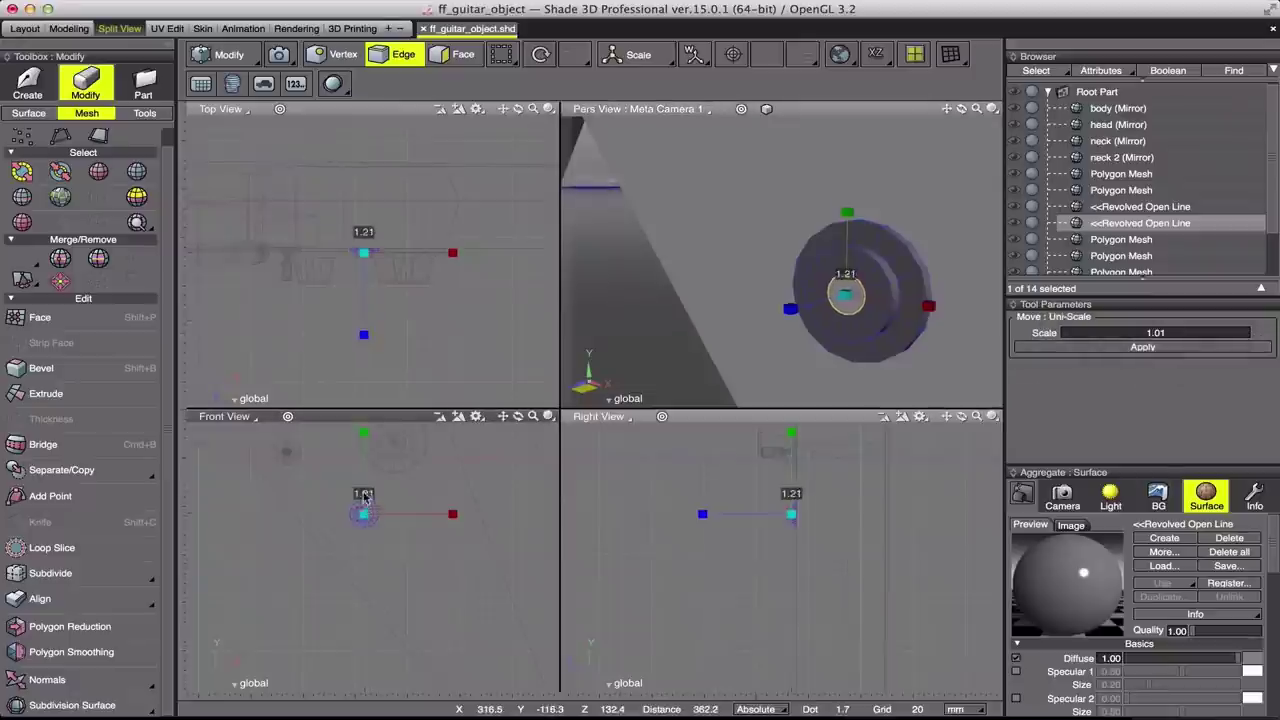
pyautogui.press('Tab')
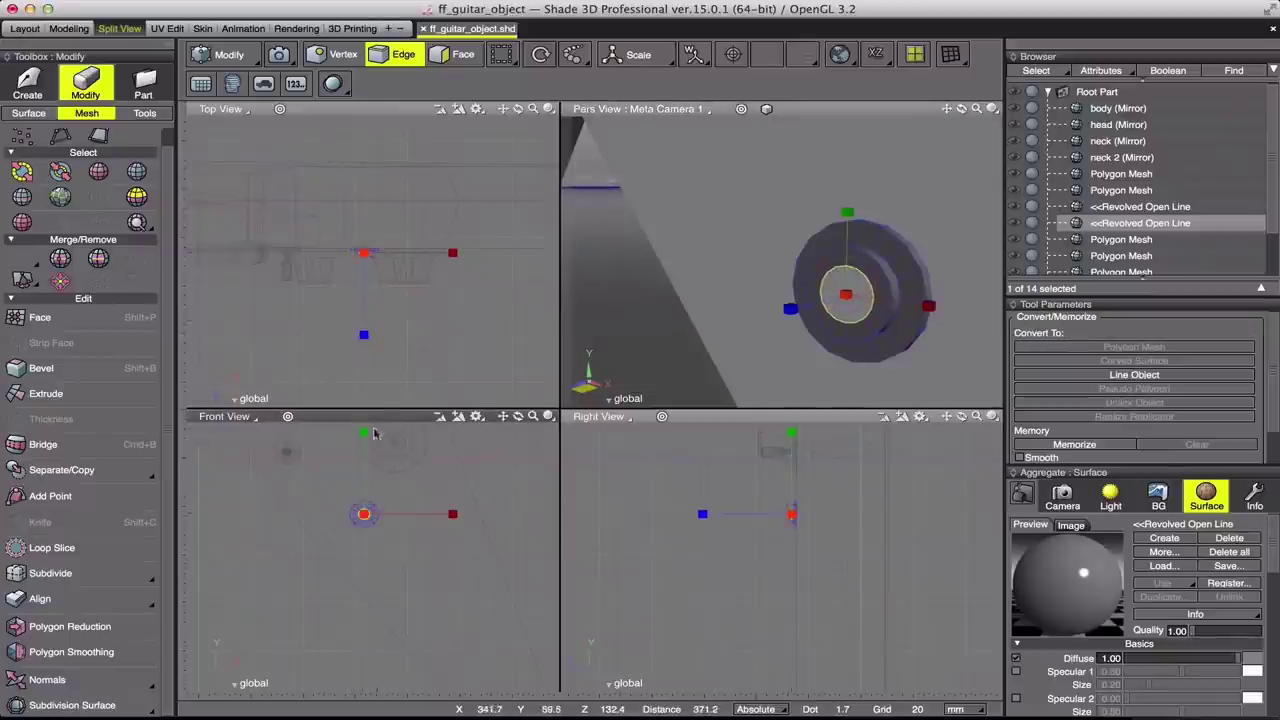
pyautogui.scroll(-5, 811, 224)
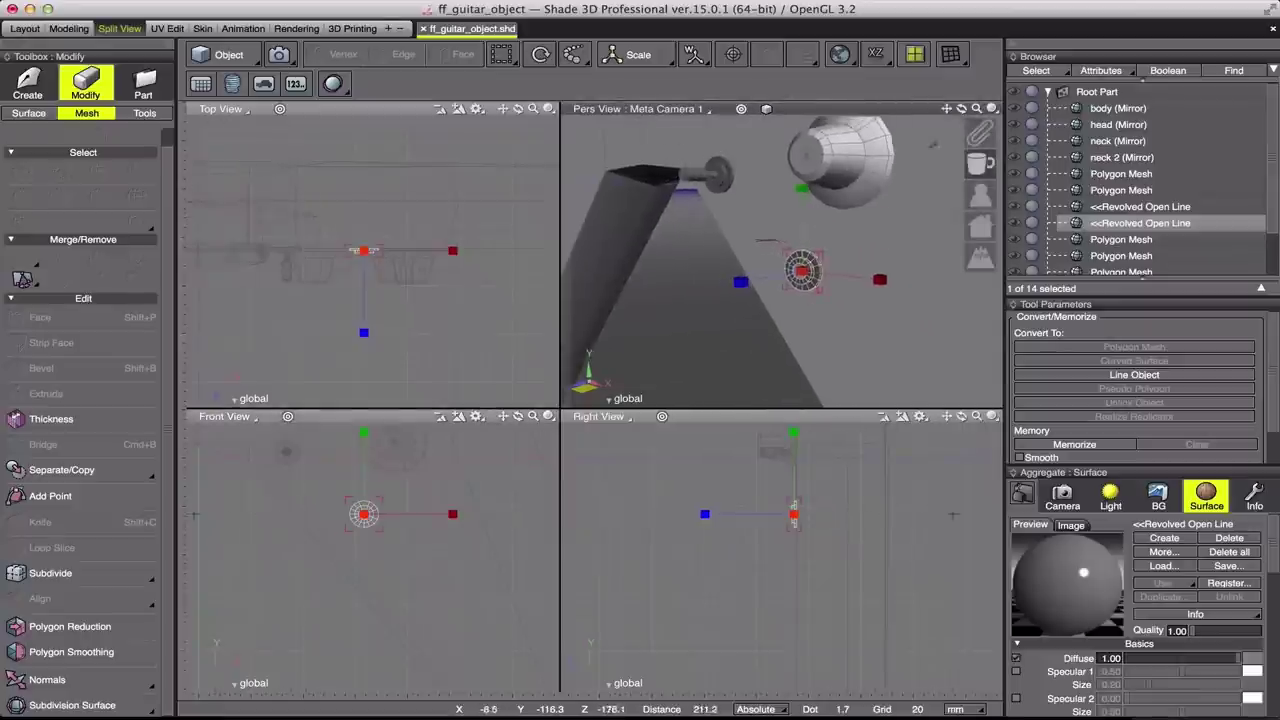
# Step: Draw the knob's profile line in the Top view
pyautogui.moveTo(961, 108); pyautogui.dragTo(880, 160)
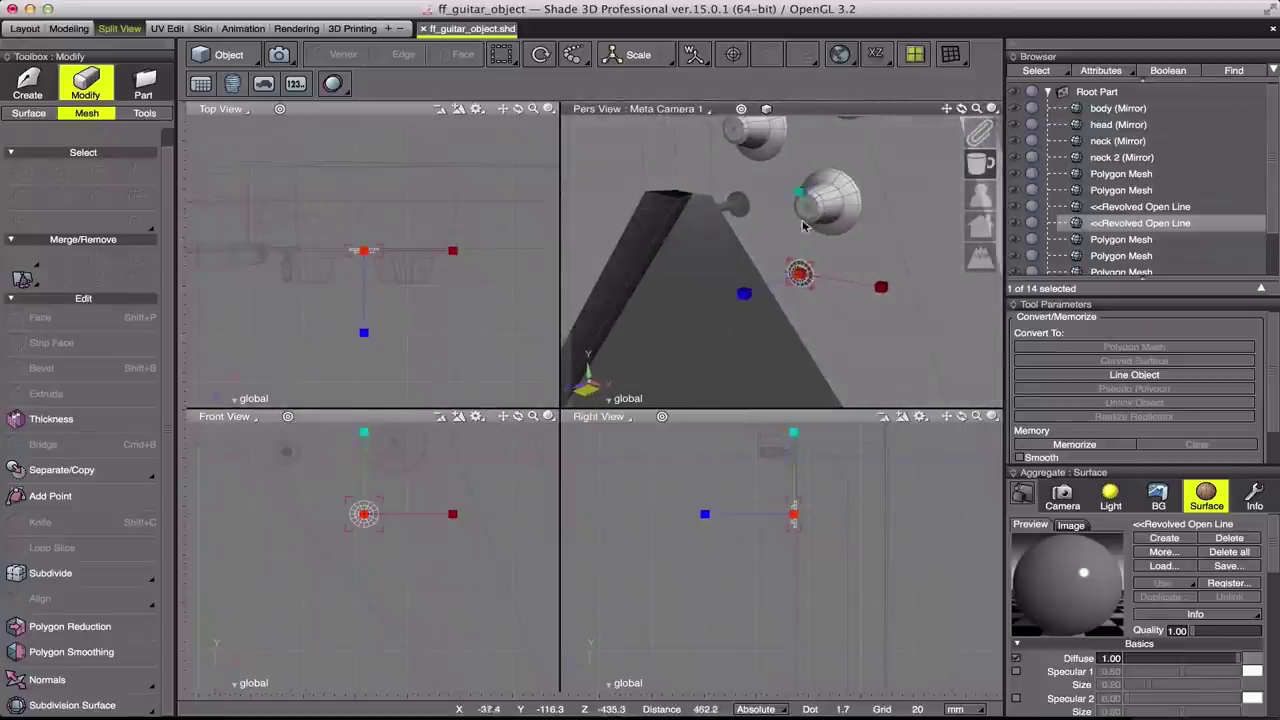
pyautogui.moveTo(948, 110); pyautogui.dragTo(950, 160)
pyautogui.click(1121, 157)
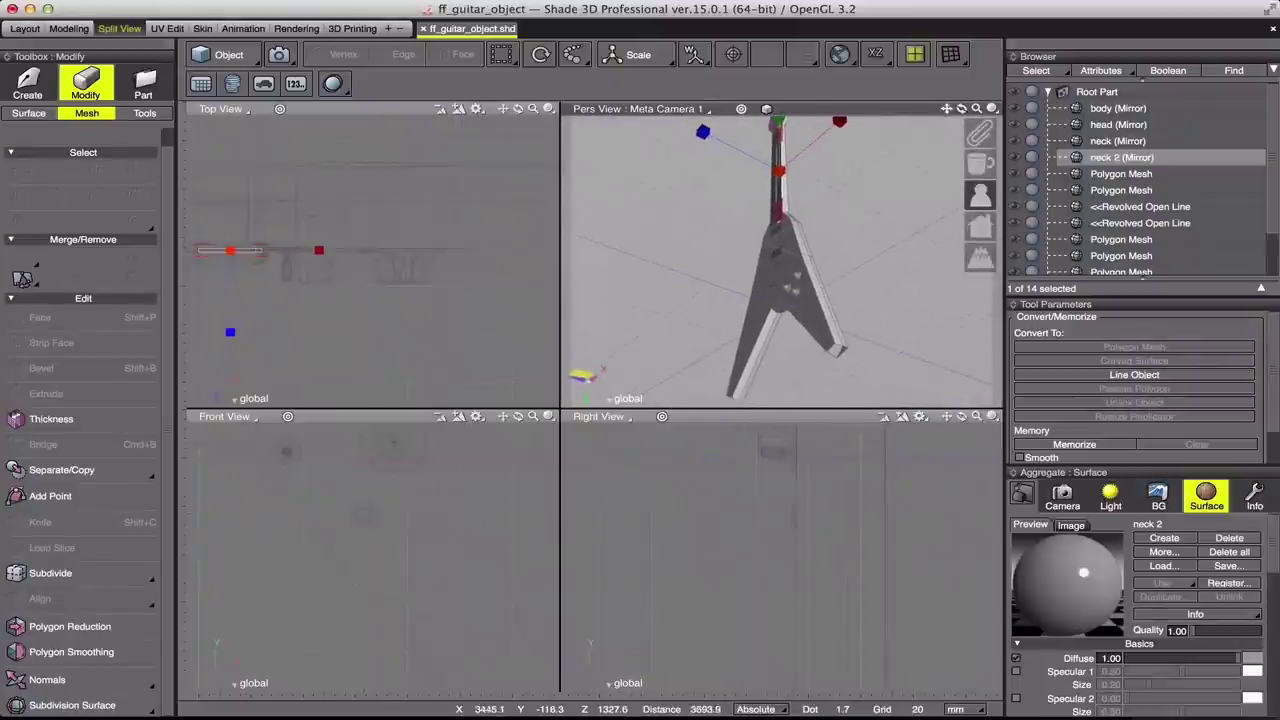
pyautogui.moveTo(258, 563); pyautogui.dragTo(320, 577)
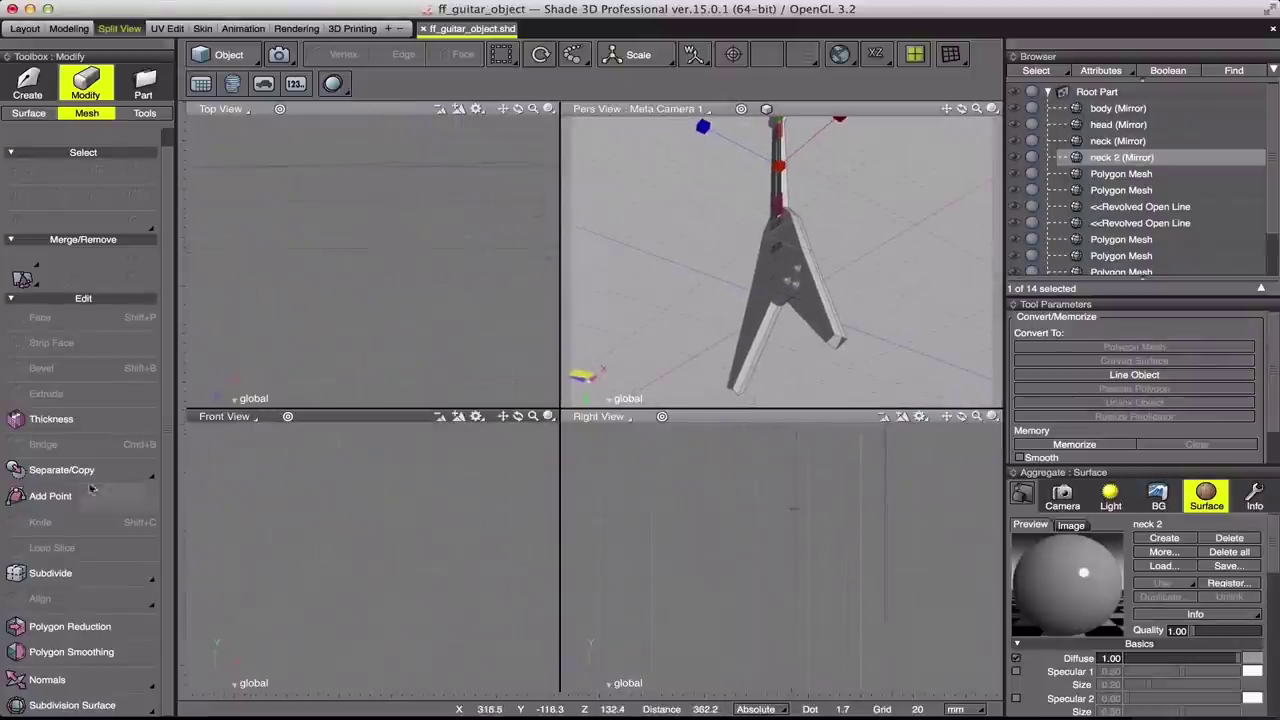
pyautogui.click(28, 84)
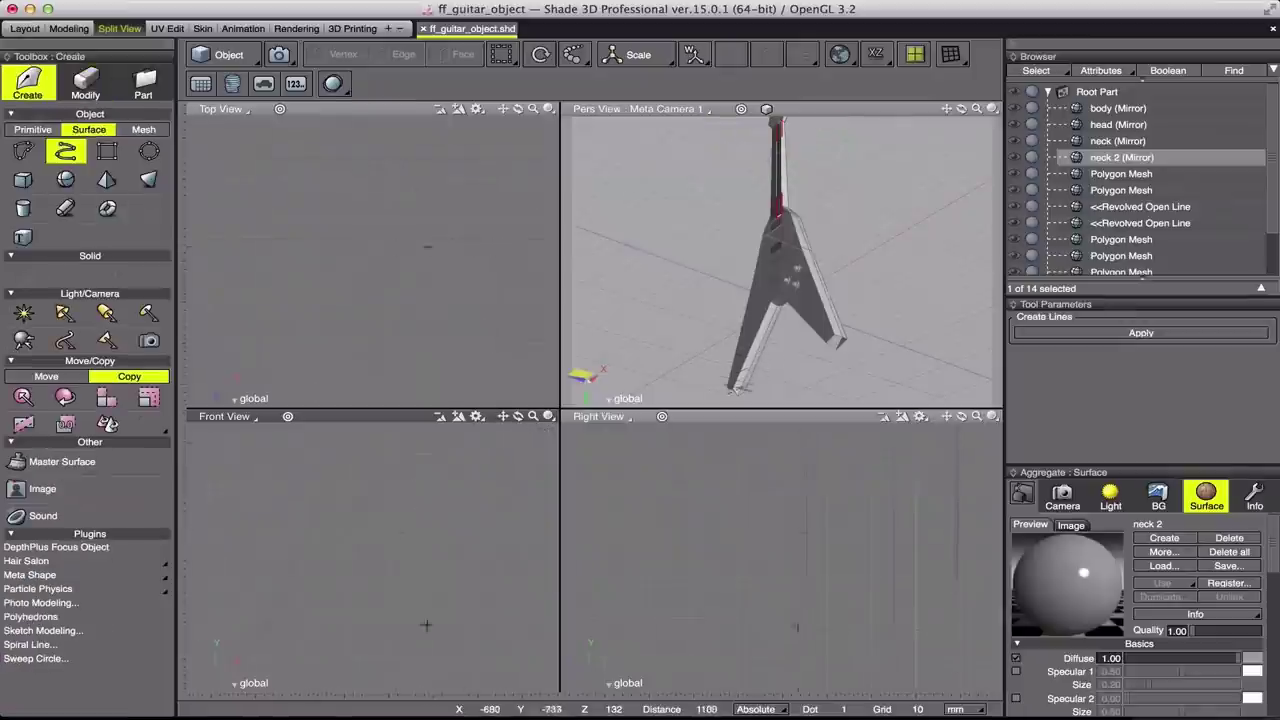
pyautogui.click(403, 246)
pyautogui.moveTo(961, 108); pyautogui.dragTo(961, 108)
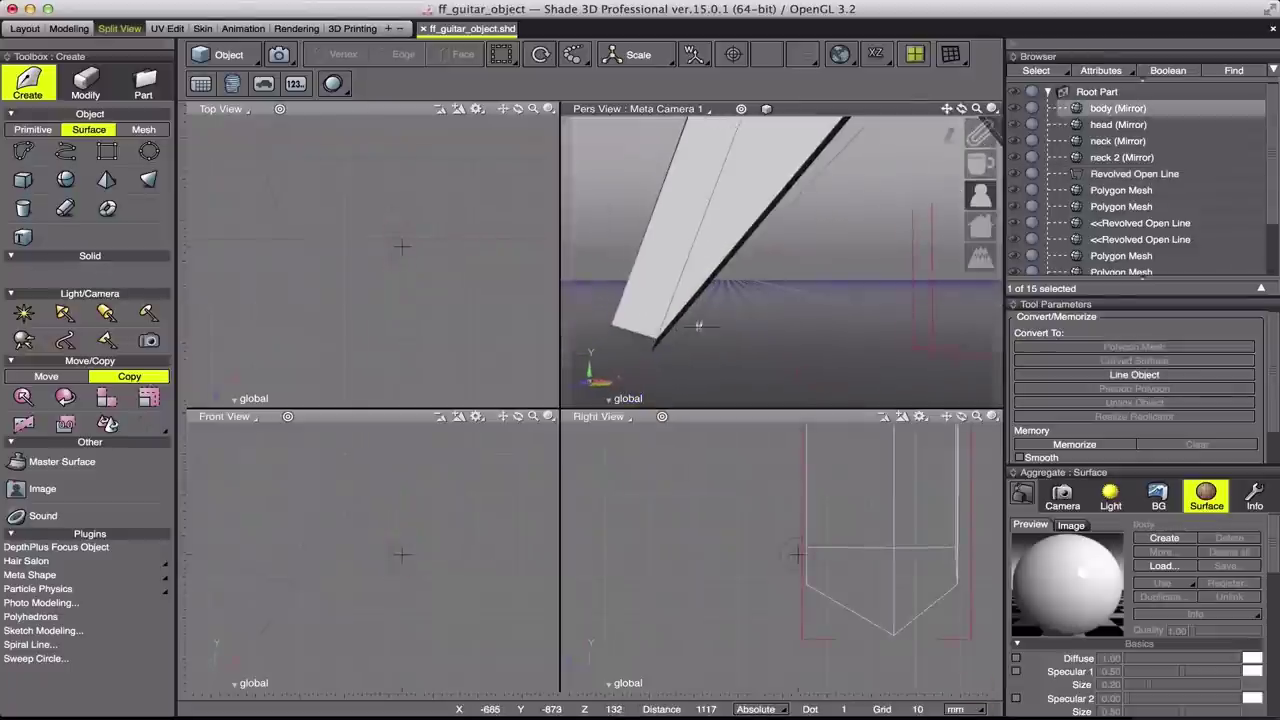
# Step: Scale the revolved knob 1.83×, tilt it about 41°, and move it back to Z -102
pyautogui.click(401, 246)
pyautogui.moveTo(411, 553); pyautogui.dragTo(450, 551)
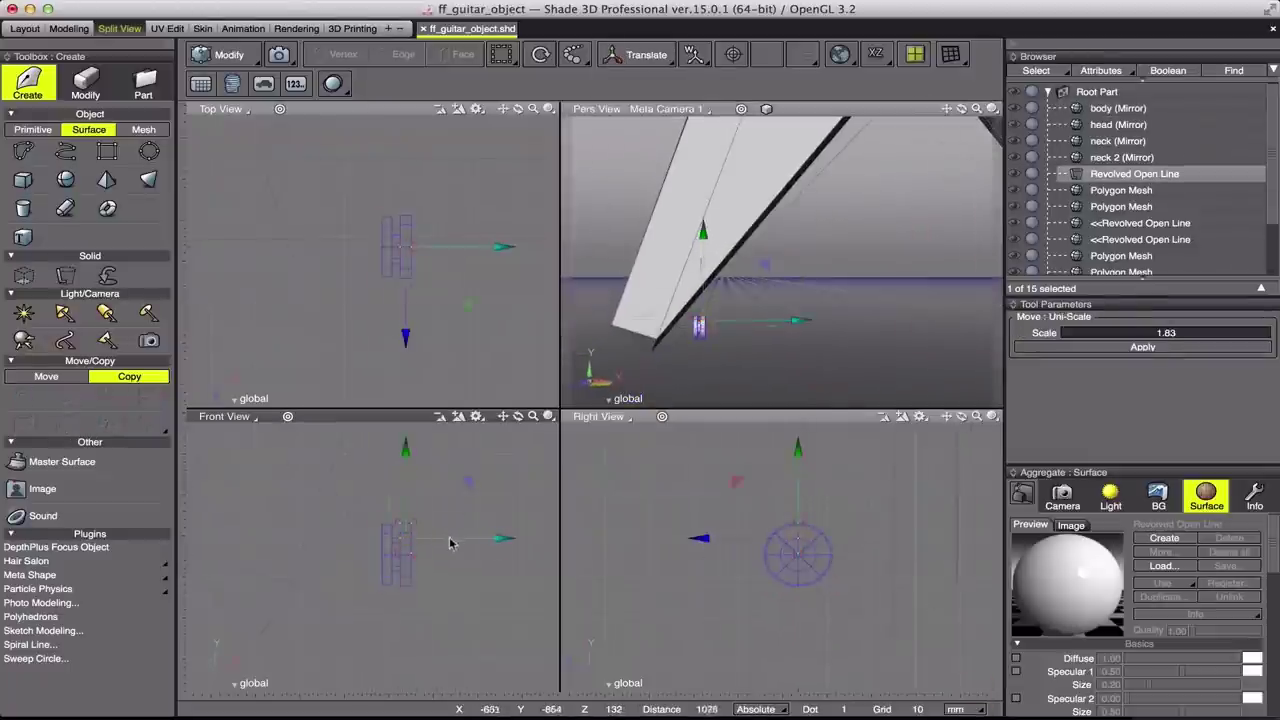
pyautogui.click(65, 397)
pyautogui.moveTo(475, 484); pyautogui.dragTo(510, 543)
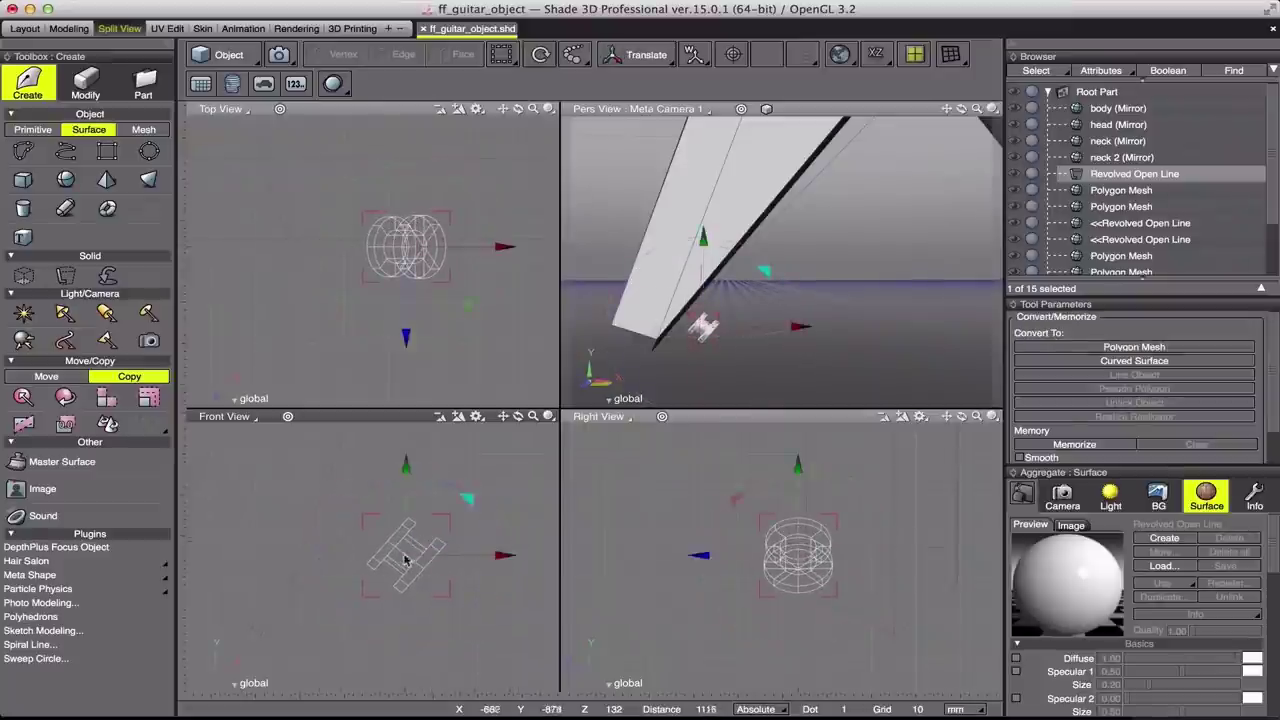
pyautogui.moveTo(611, 554); pyautogui.dragTo(701, 531)
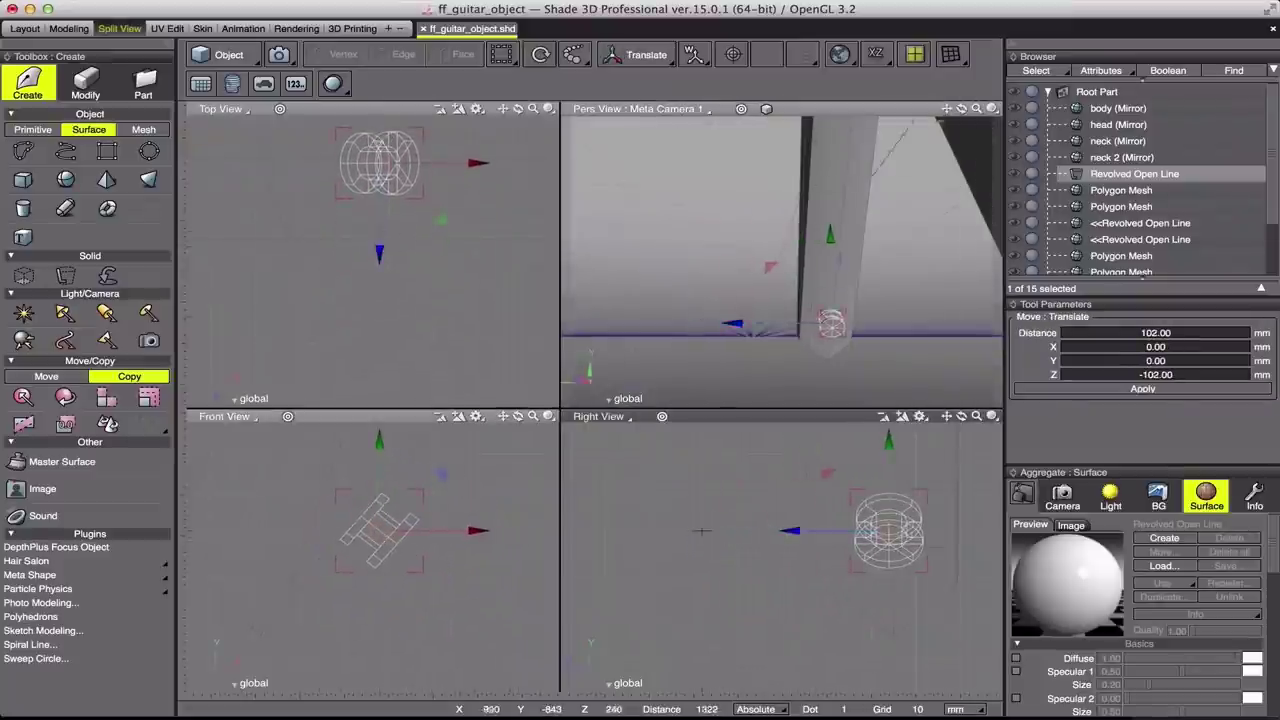
pyautogui.click(640, 54)
pyautogui.click(651, 94)
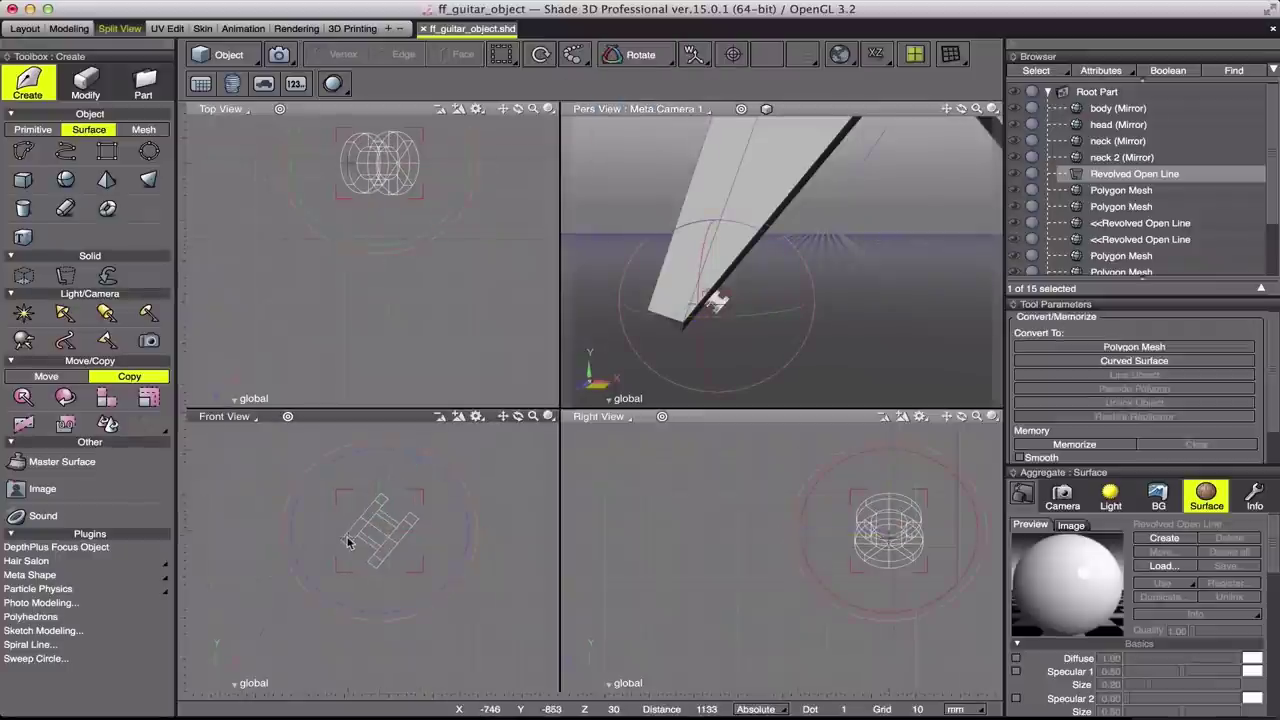
pyautogui.press('Escape')
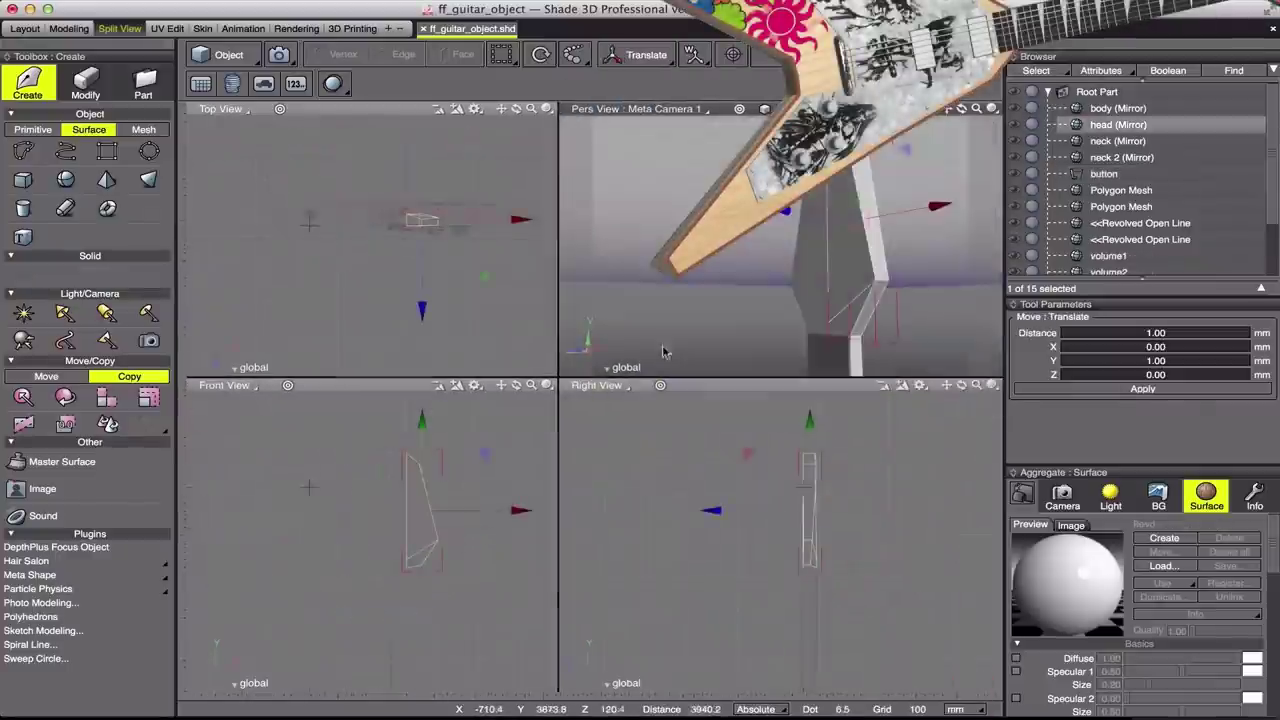
# Step: Draw and revolve a peg profile in Right view, shifting it against the headstock side
pyautogui.click(66, 150)
pyautogui.scroll(5, 815, 521)
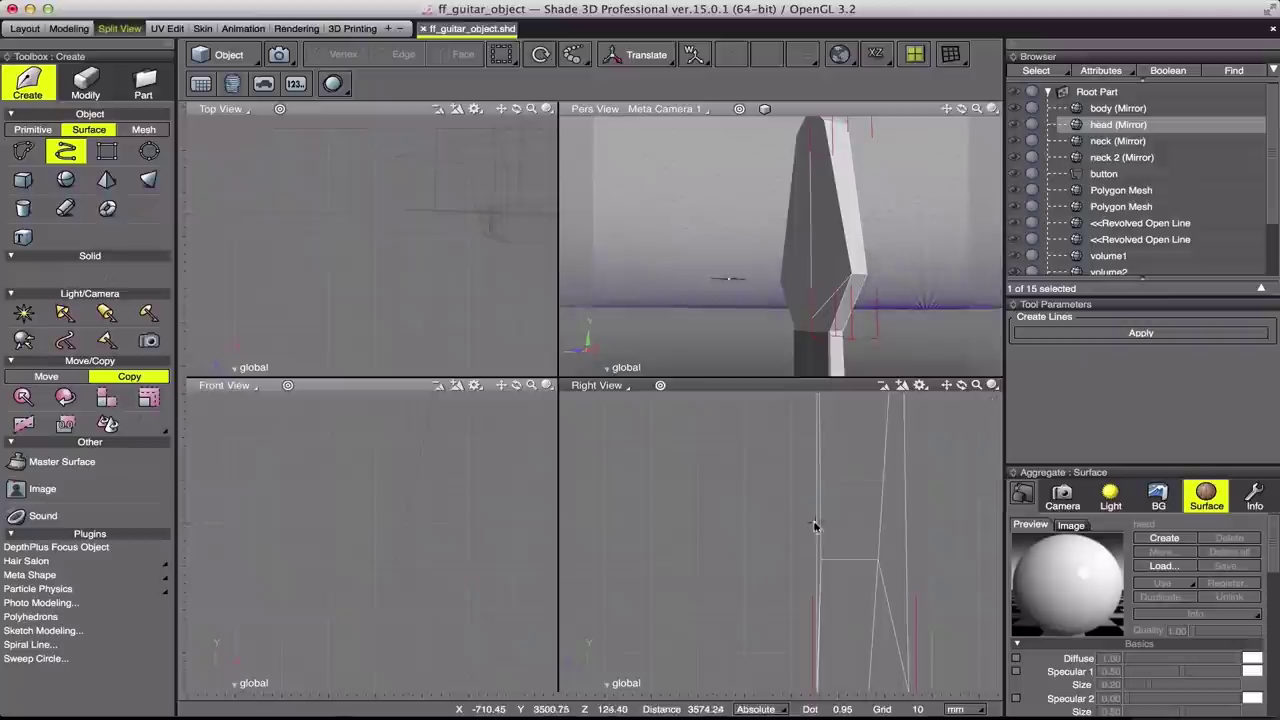
pyautogui.doubleClick(789, 545)
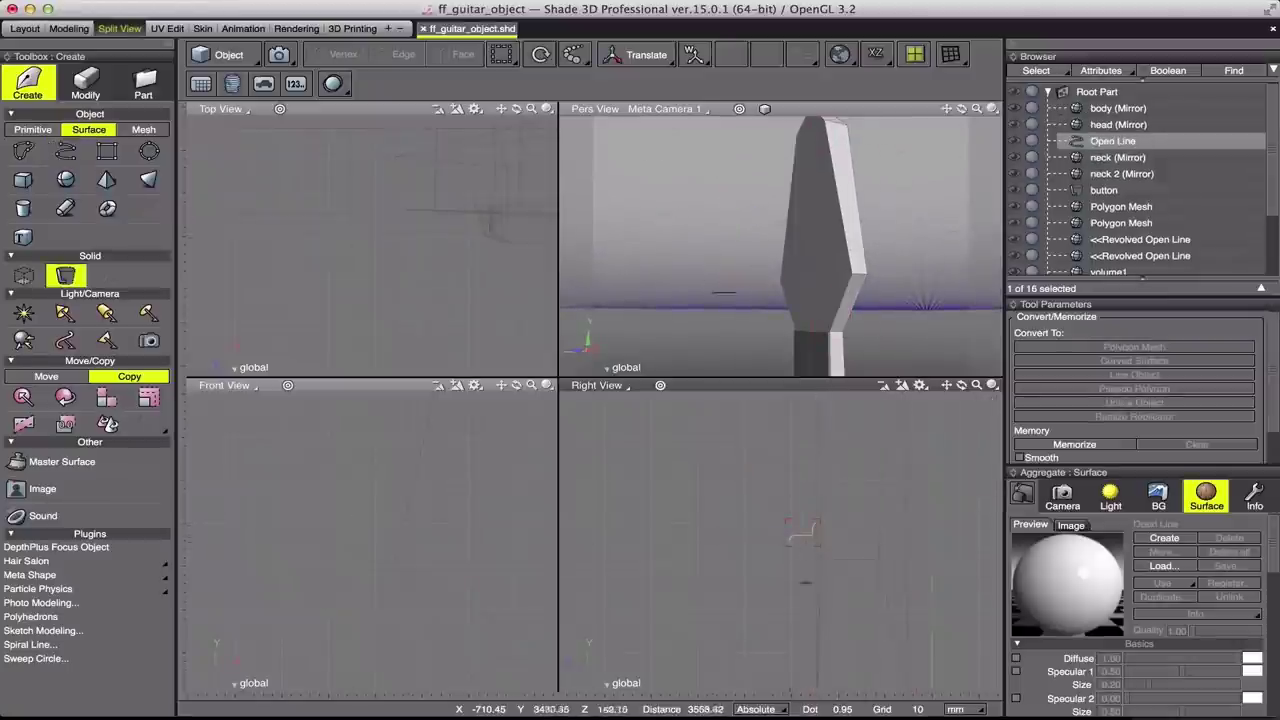
pyautogui.moveTo(763, 527); pyautogui.dragTo(758, 542)
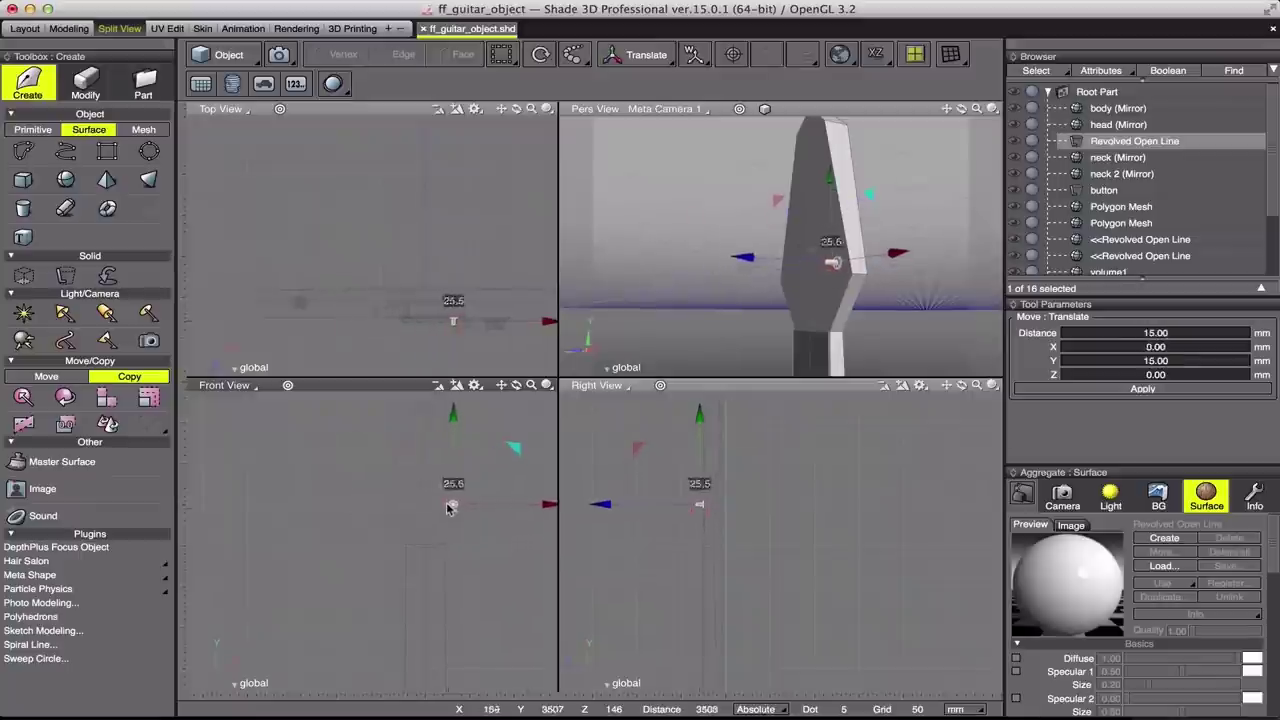
pyautogui.scroll(3, 446, 499)
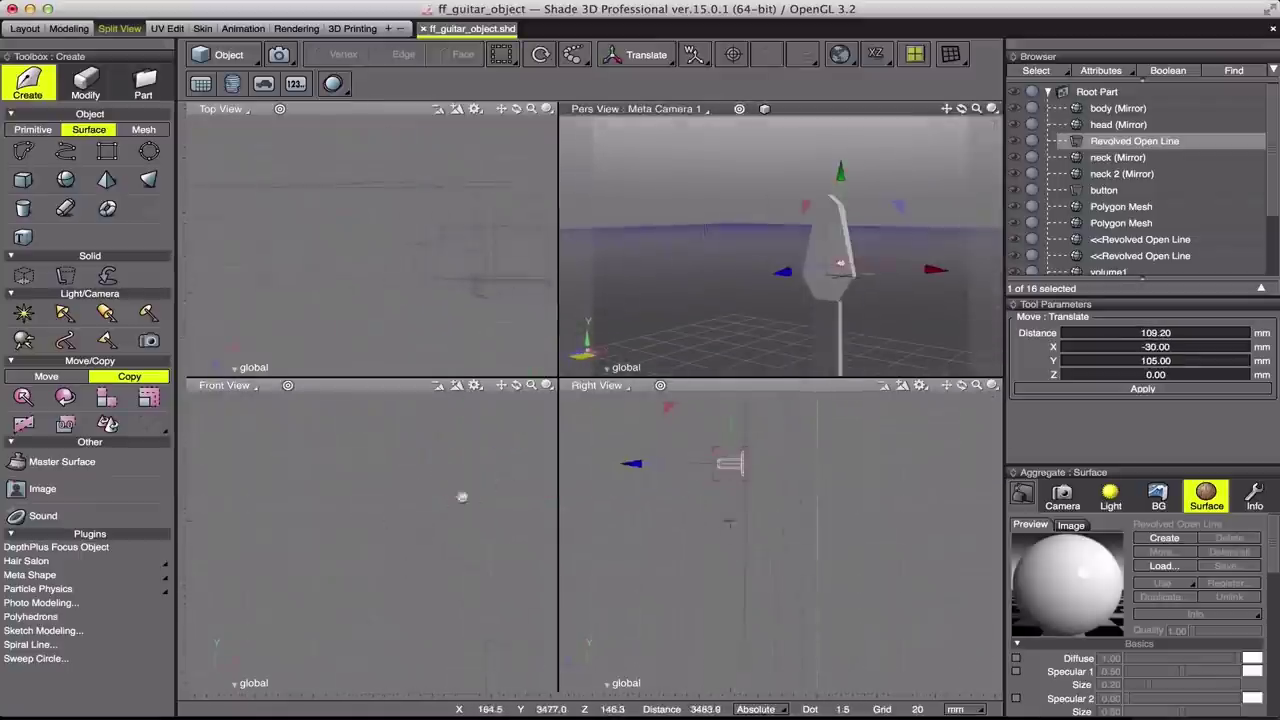
pyautogui.moveTo(961, 108); pyautogui.dragTo(928, 112)
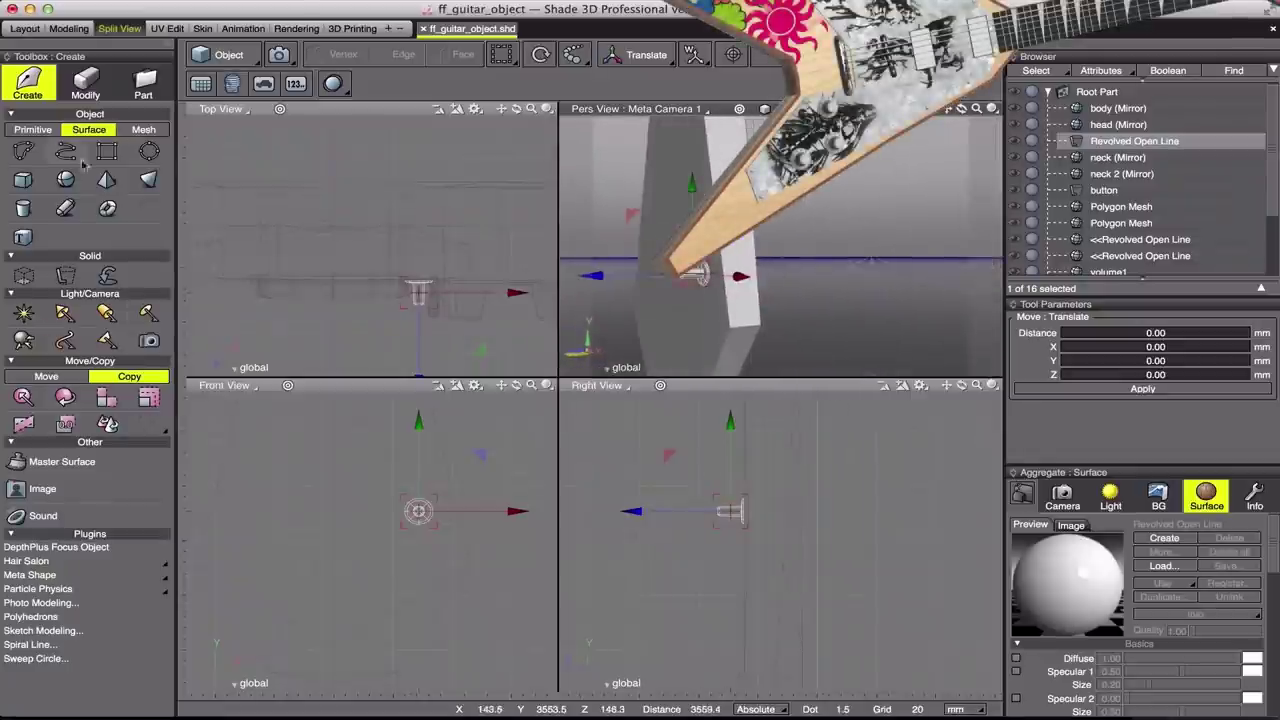
pyautogui.click(141, 130)
# Step: Draw a small box in Front view, move it to Z -117, and select all its faces front and back
pyautogui.moveTo(440, 491); pyautogui.dragTo(395, 541)
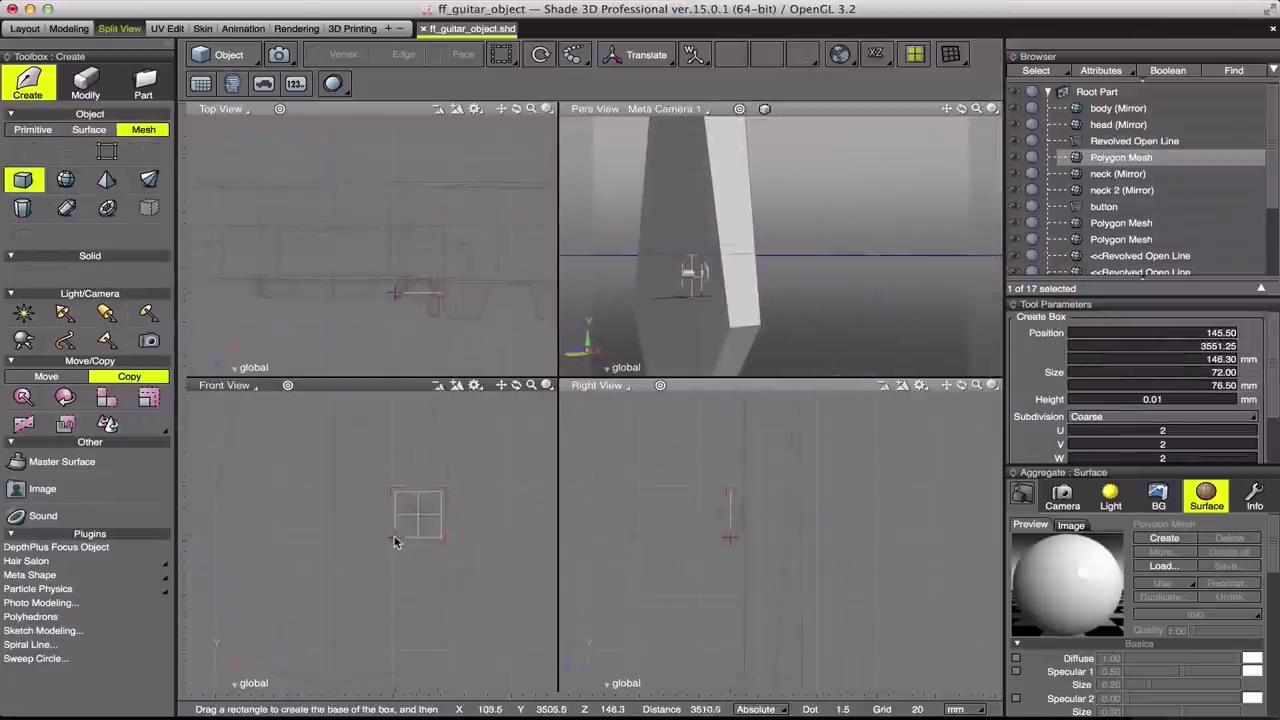
pyautogui.moveTo(666, 514); pyautogui.dragTo(737, 514)
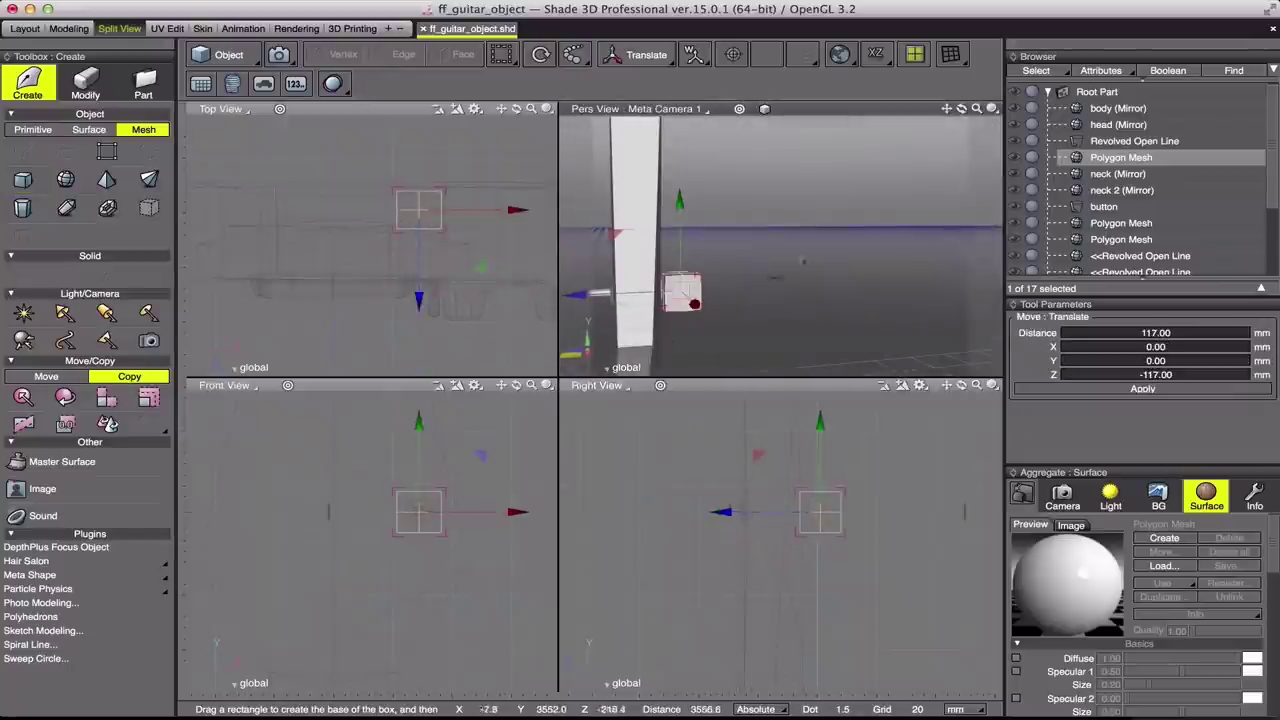
pyautogui.rightClick(300, 165)
pyautogui.moveTo(317, 164)
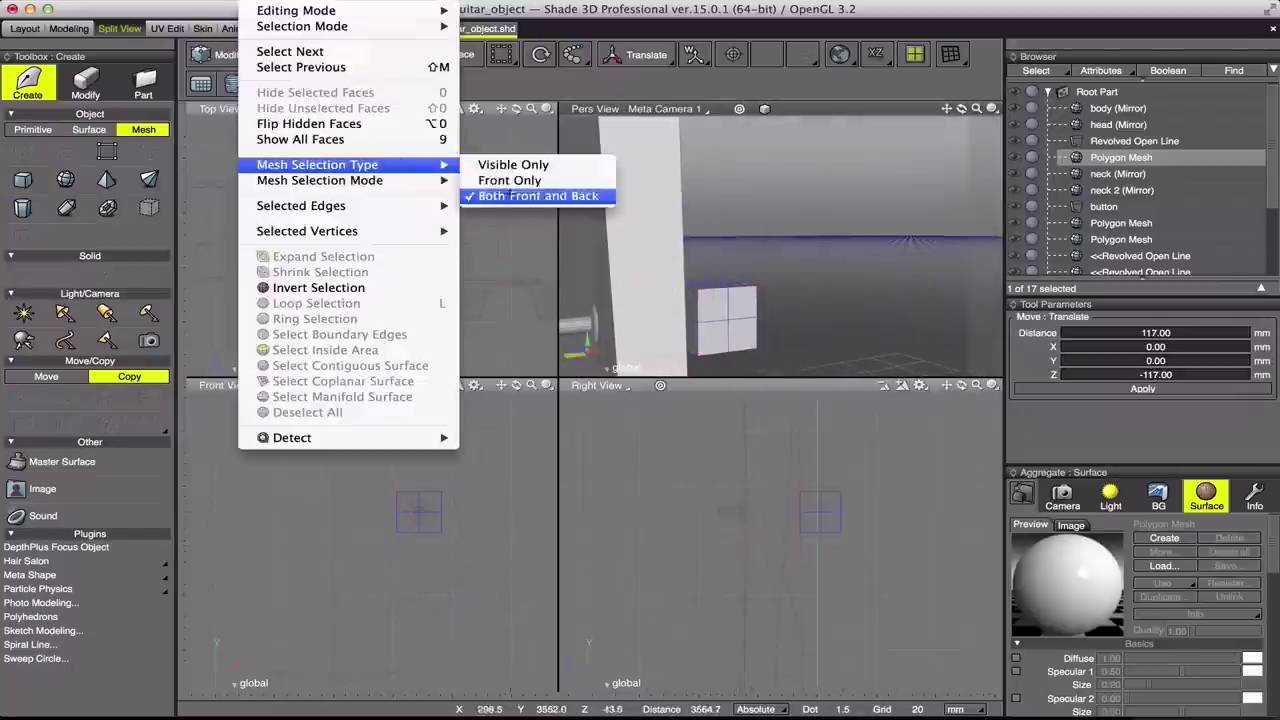
pyautogui.click(510, 195)
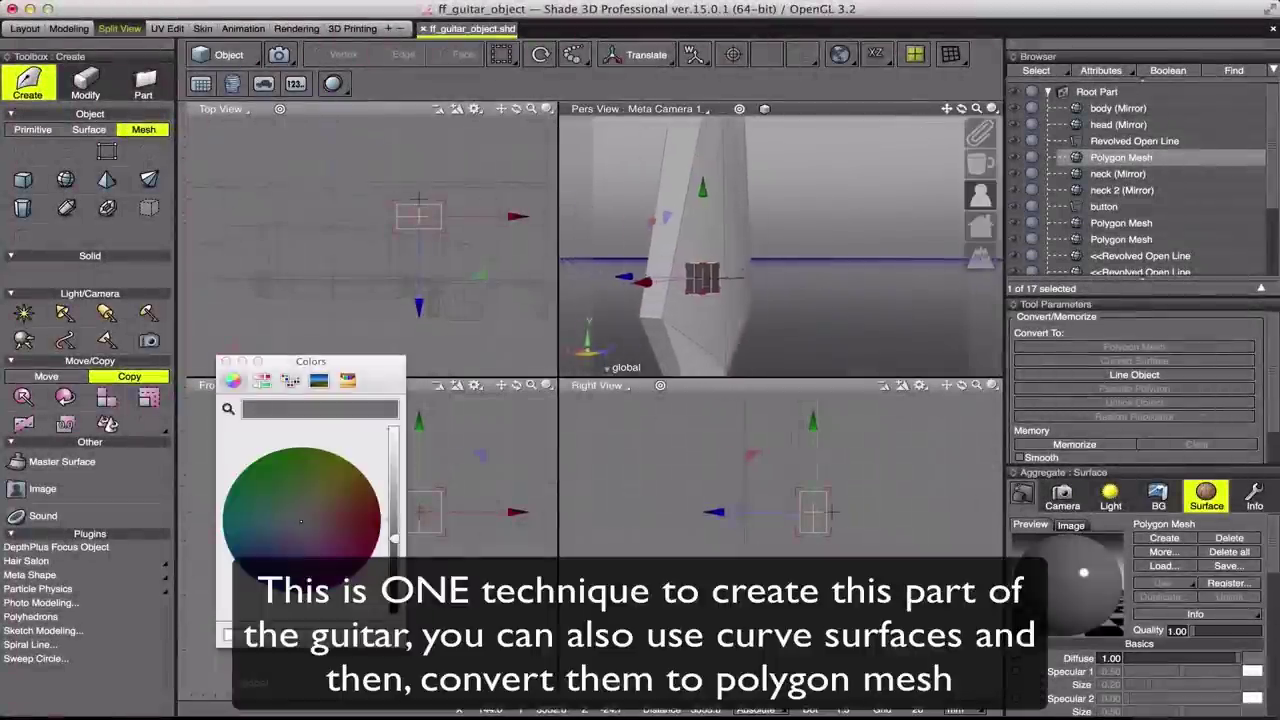
pyautogui.click(226, 362)
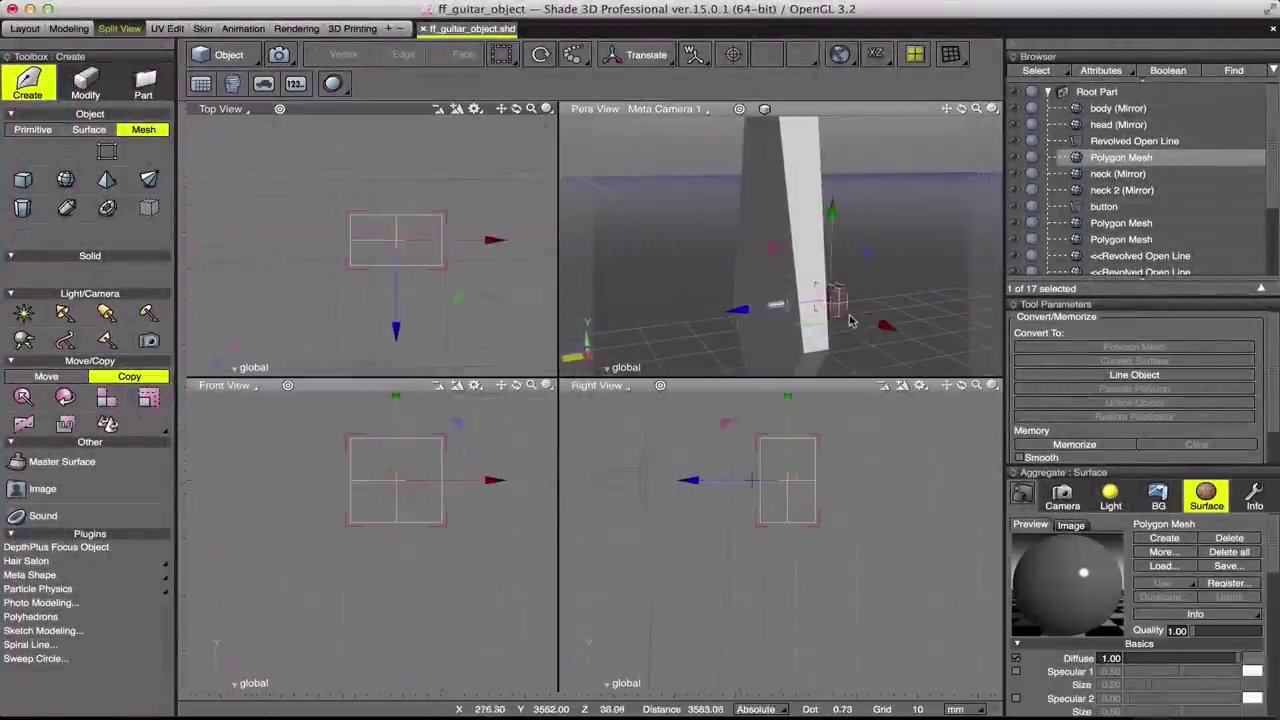
pyautogui.click(218, 54)
pyautogui.click(452, 54)
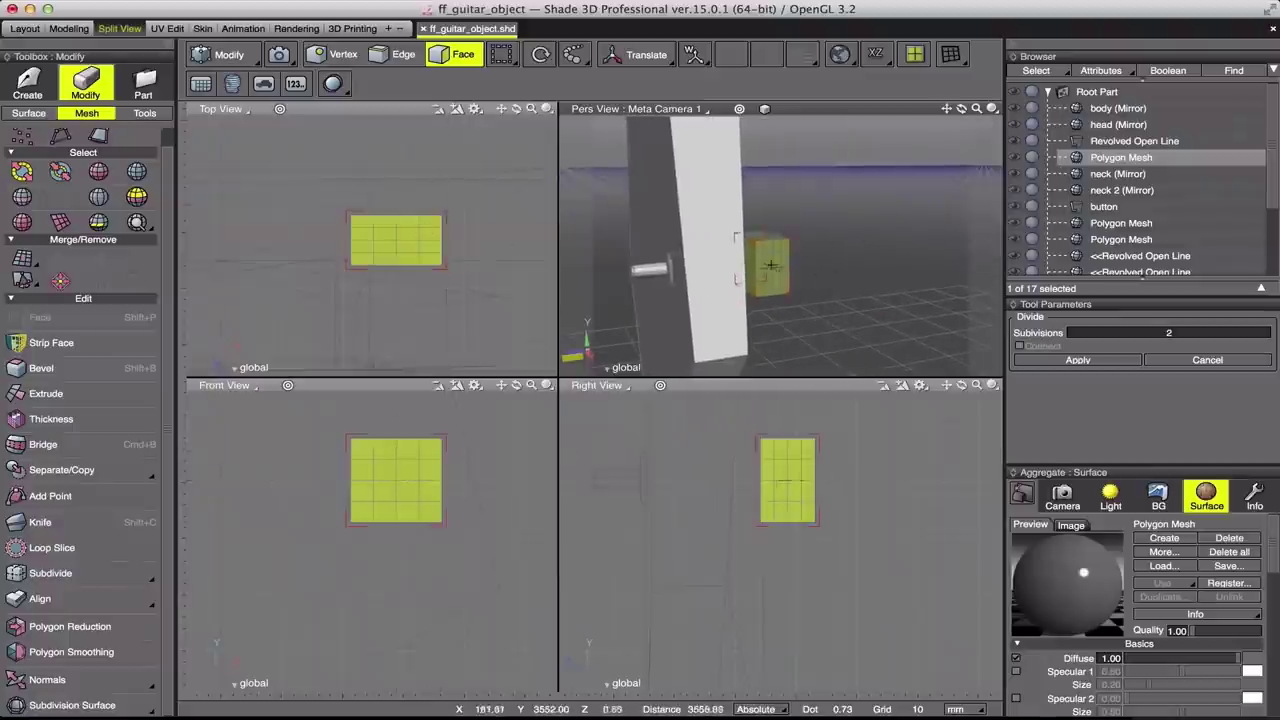
# Step: Extrude and bevel a single face of the box mesh
pyautogui.click(529, 163)
pyautogui.click(774, 268)
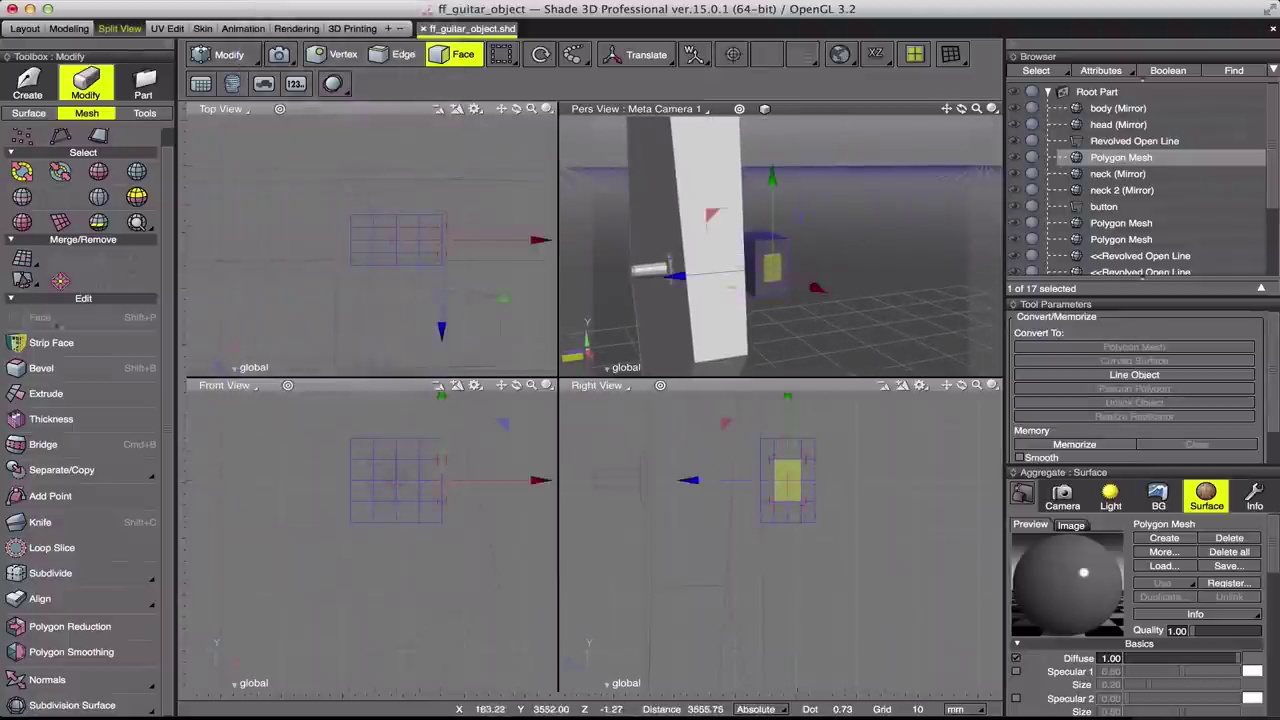
pyautogui.click(46, 393)
pyautogui.hotkey('shift', 'b')
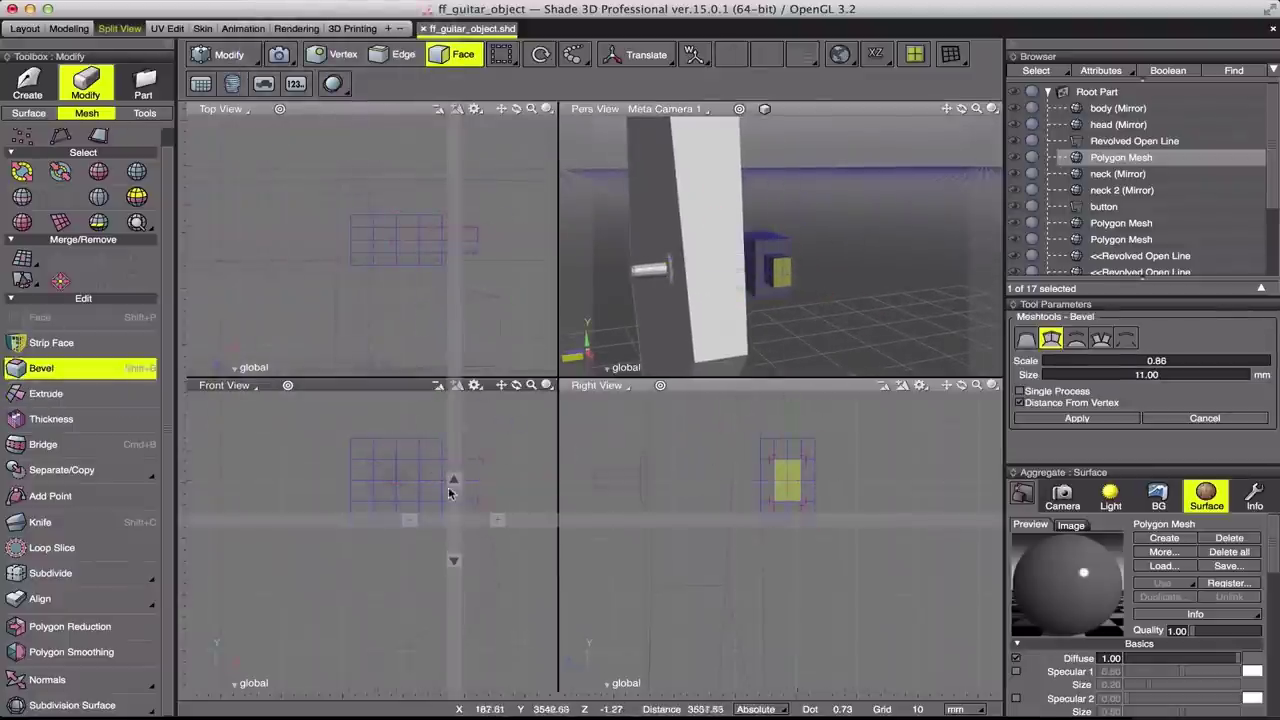
pyautogui.press('Tab')
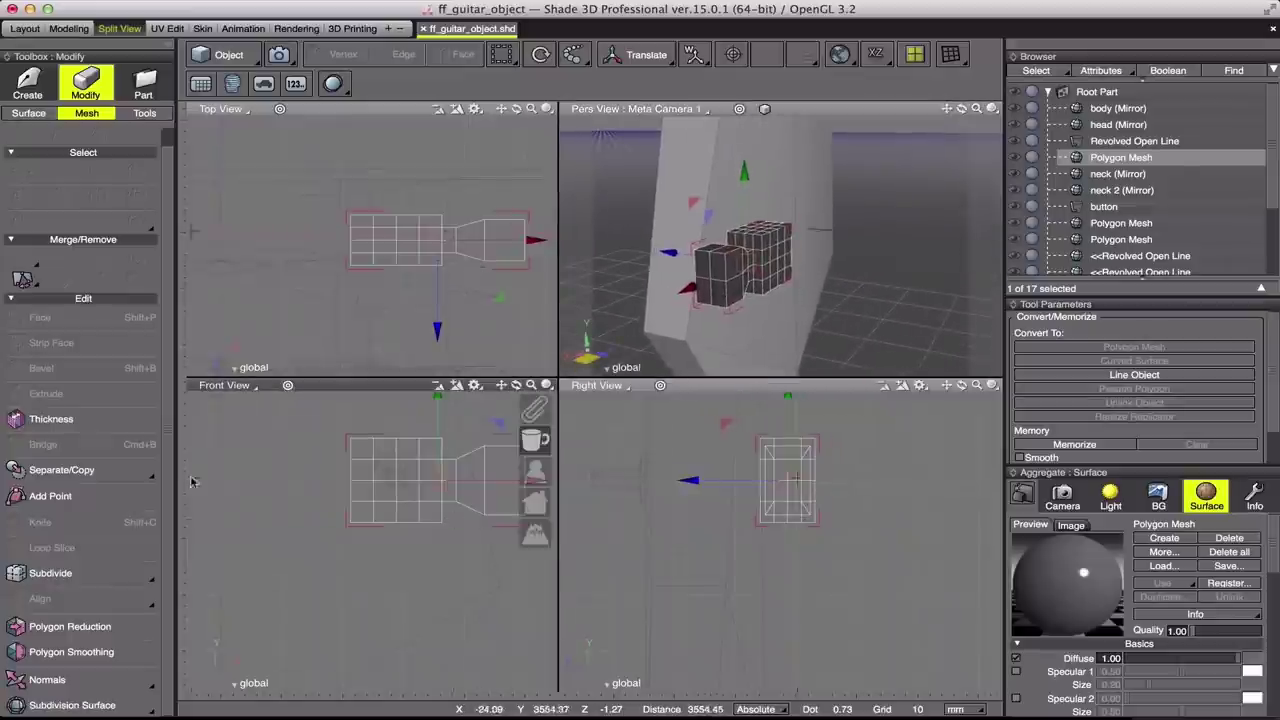
pyautogui.press('Tab')
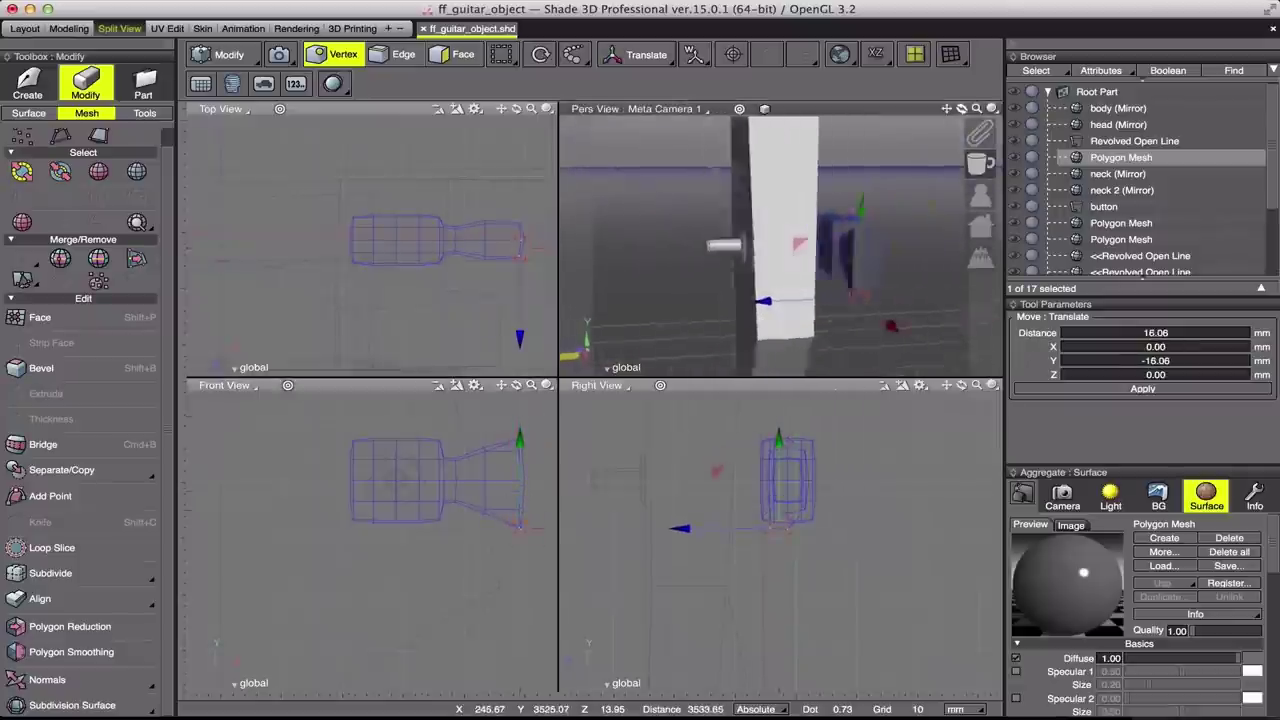
pyautogui.press('Tab')
# Step: Rotate the peg mesh about 14 degrees
pyautogui.click(630, 54)
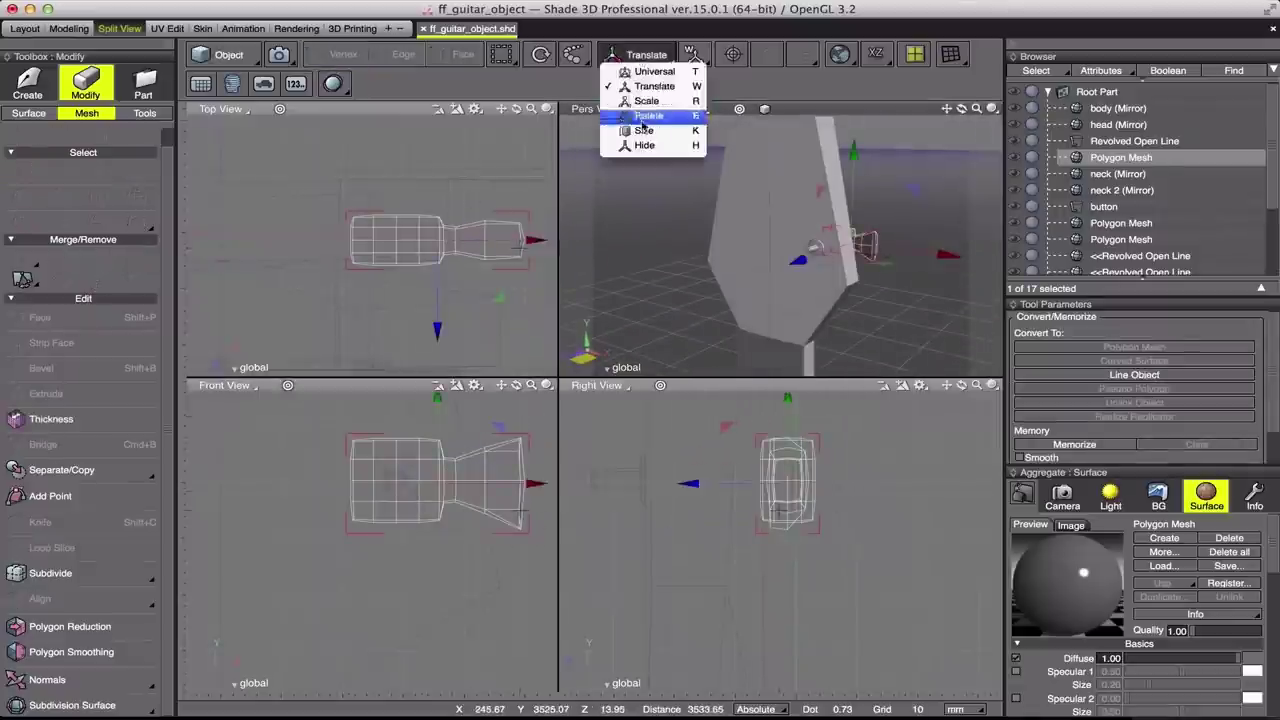
pyautogui.click(643, 114)
pyautogui.moveTo(487, 163); pyautogui.dragTo(507, 180)
pyautogui.press('w')
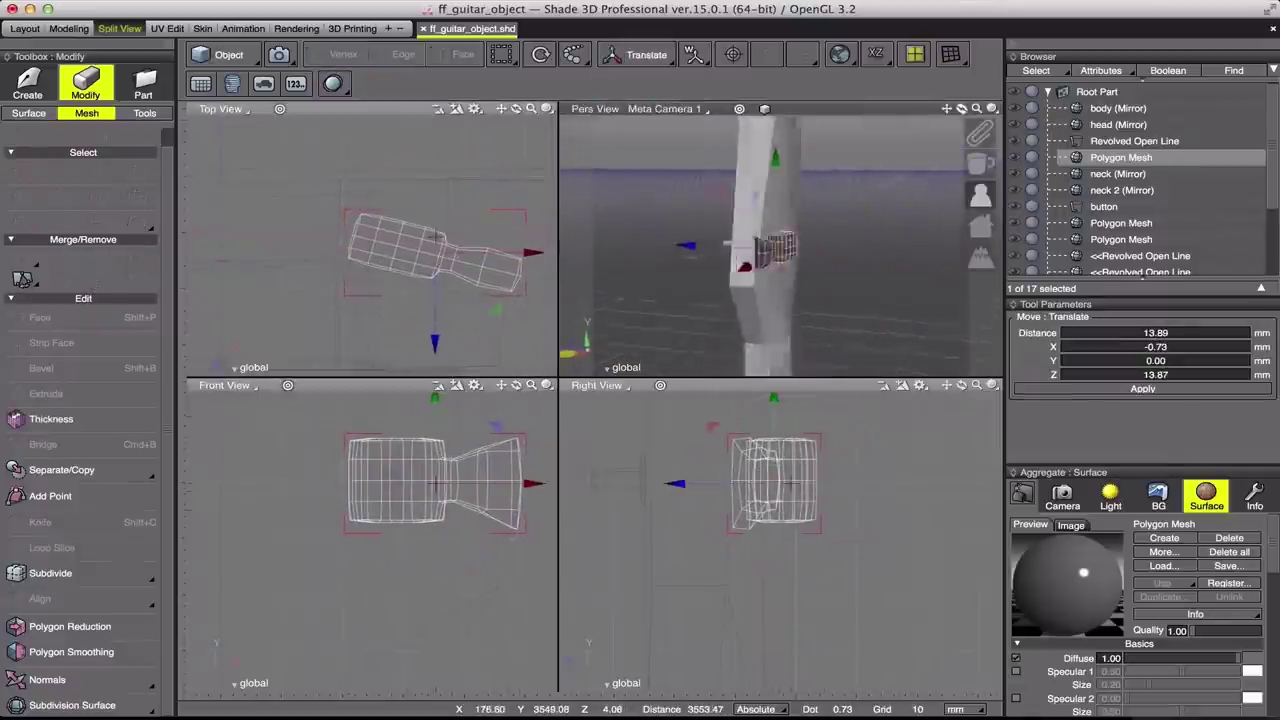
# Step: Adjust the peg's tip vertices along X and select its end face
pyautogui.press('Tab')
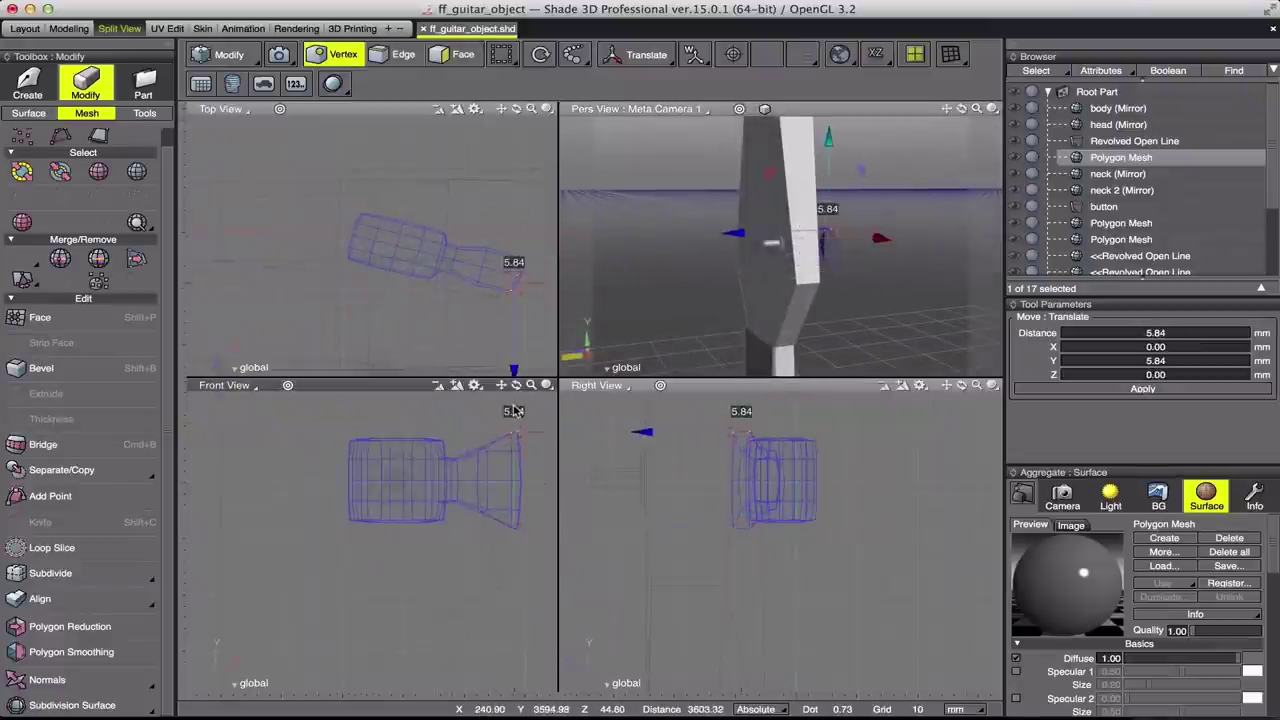
pyautogui.press('Tab')
pyautogui.press('Tab')
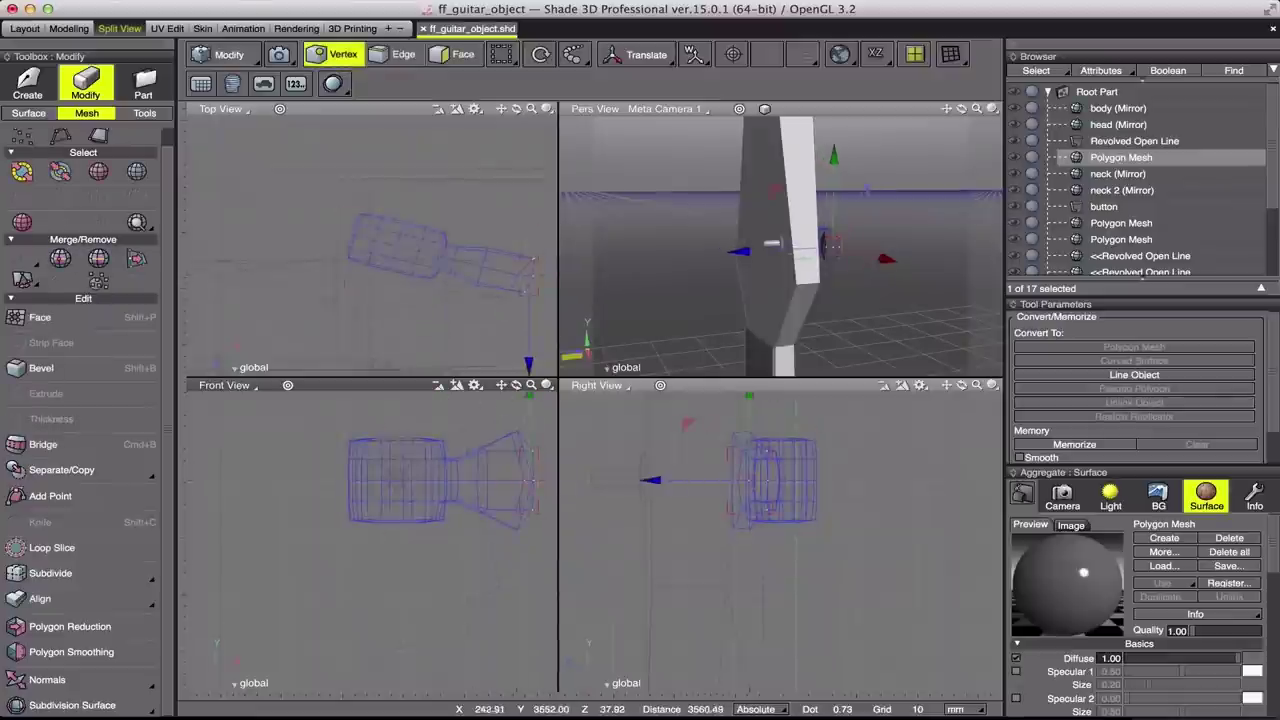
pyautogui.moveTo(503, 487); pyautogui.dragTo(500, 484)
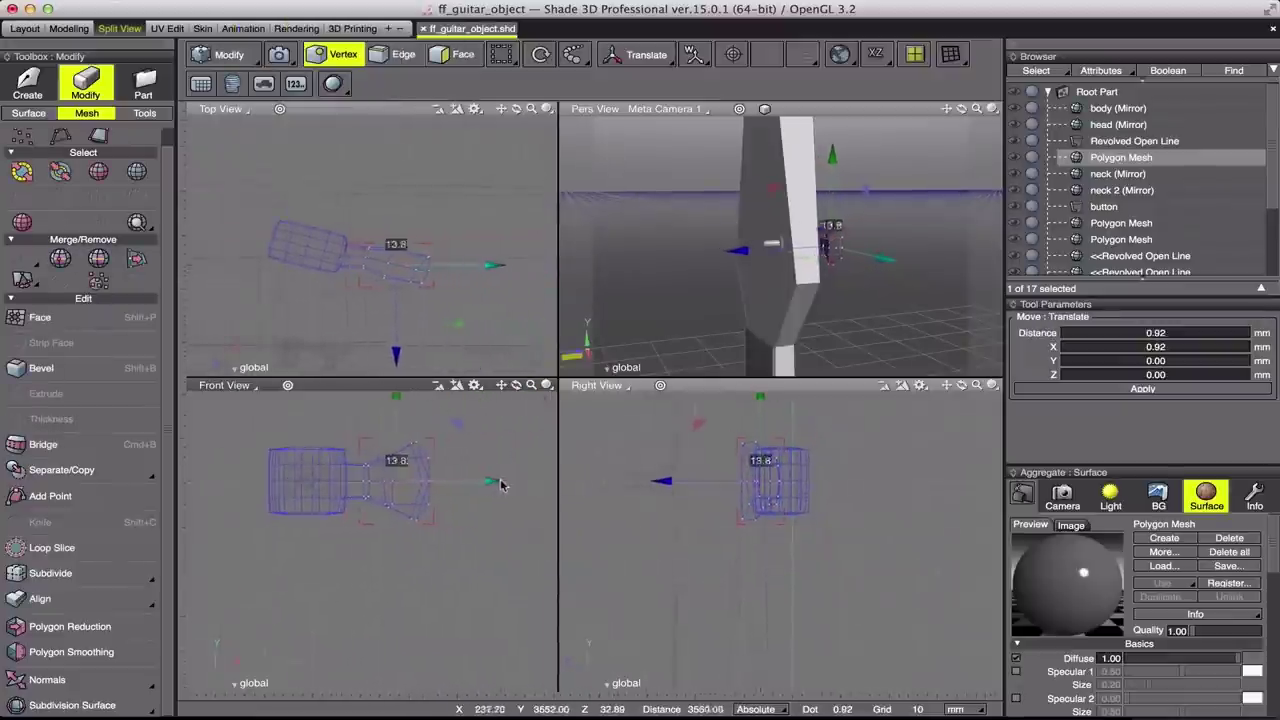
pyautogui.click(395, 433)
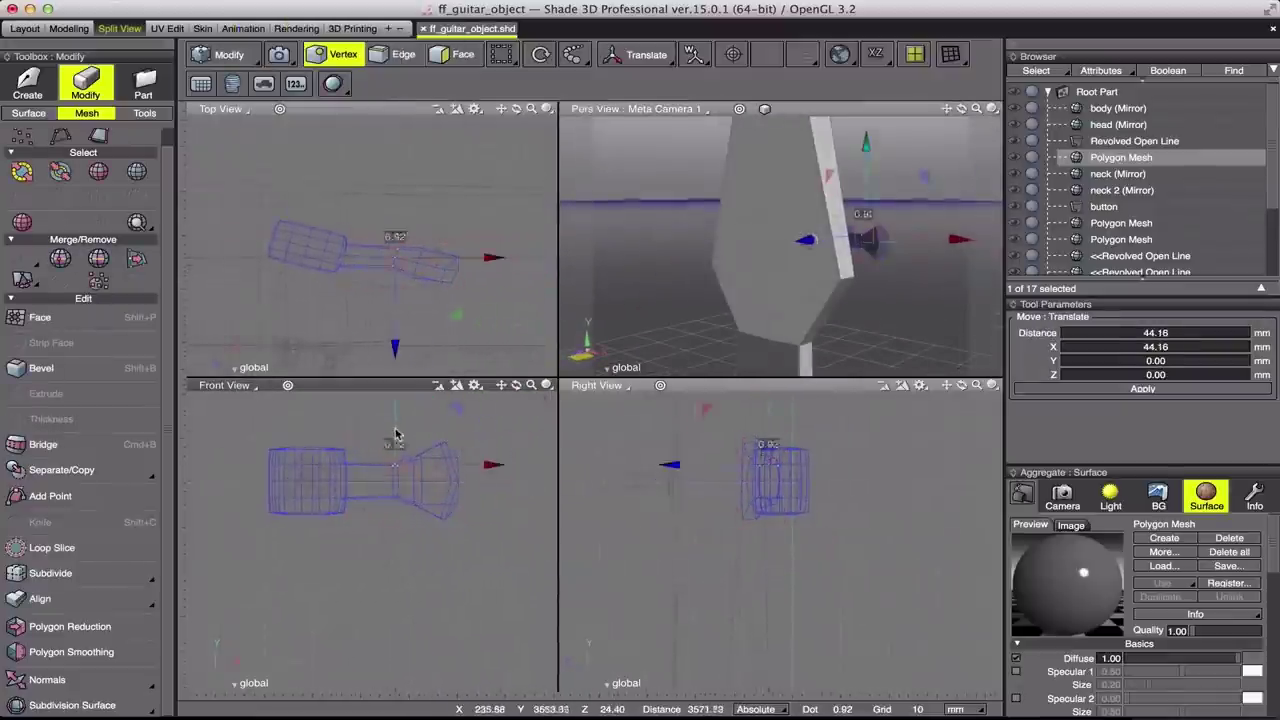
pyautogui.press('Tab')
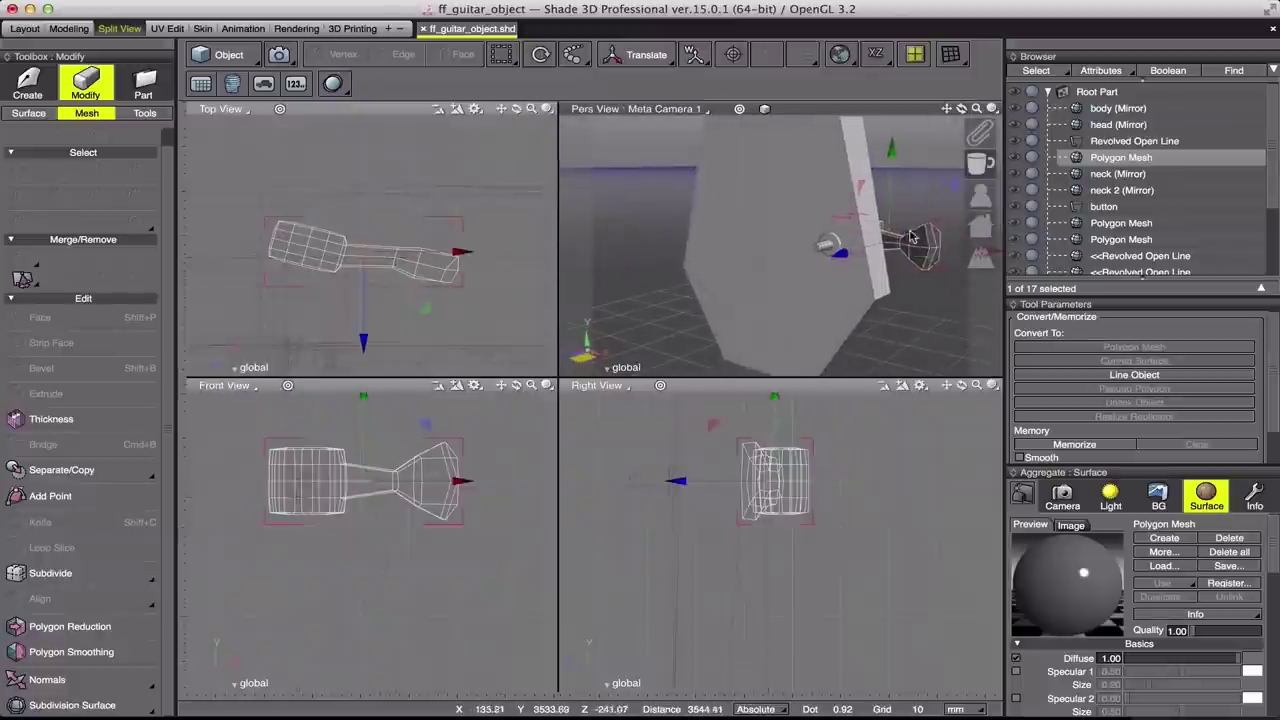
pyautogui.press('Tab')
pyautogui.click(438, 475)
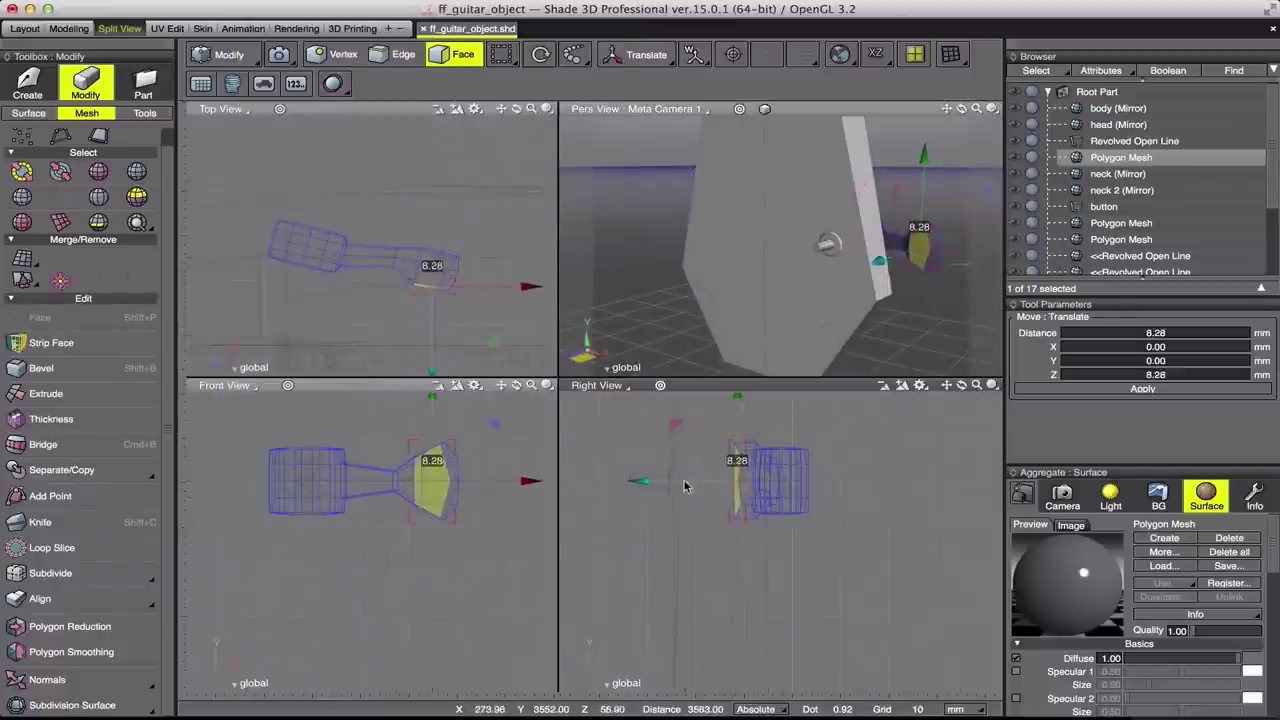
pyautogui.press('Tab')
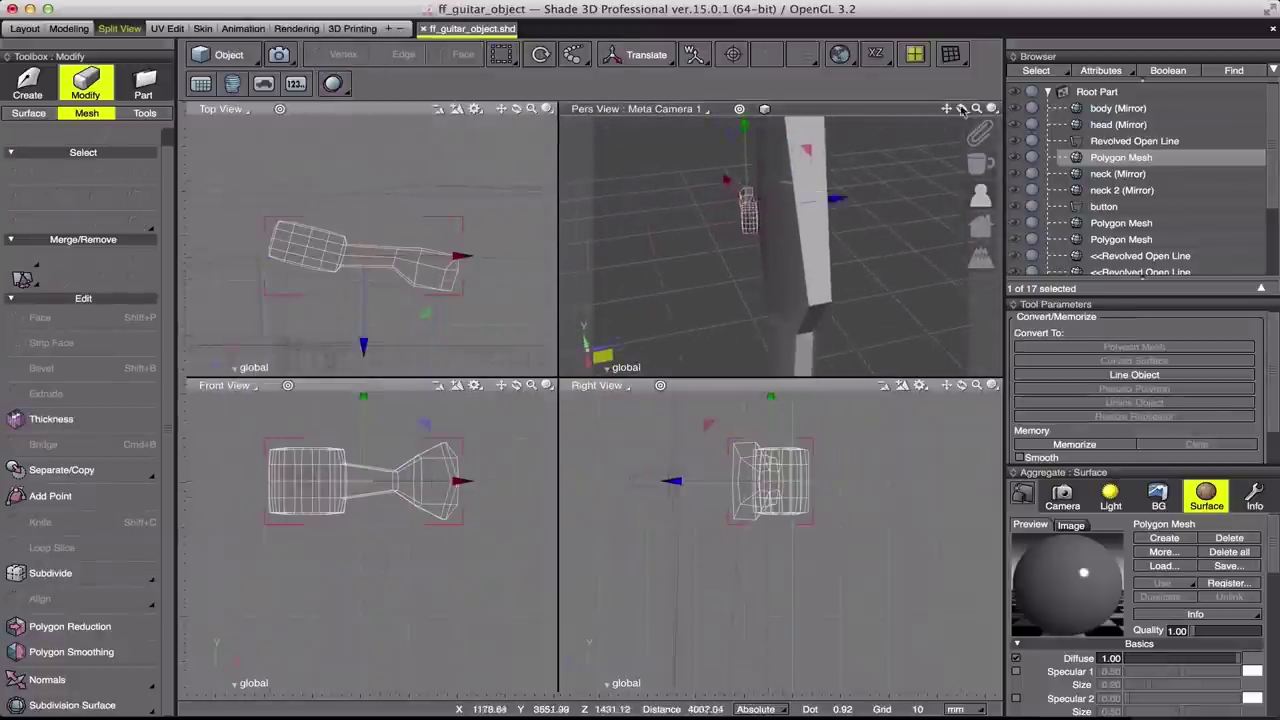
# Step: Convert the peg's revolved open line to a polygon mesh
pyautogui.click(1134, 141)
pyautogui.click(1134, 346)
pyautogui.press('Return')
pyautogui.click(1120, 157)
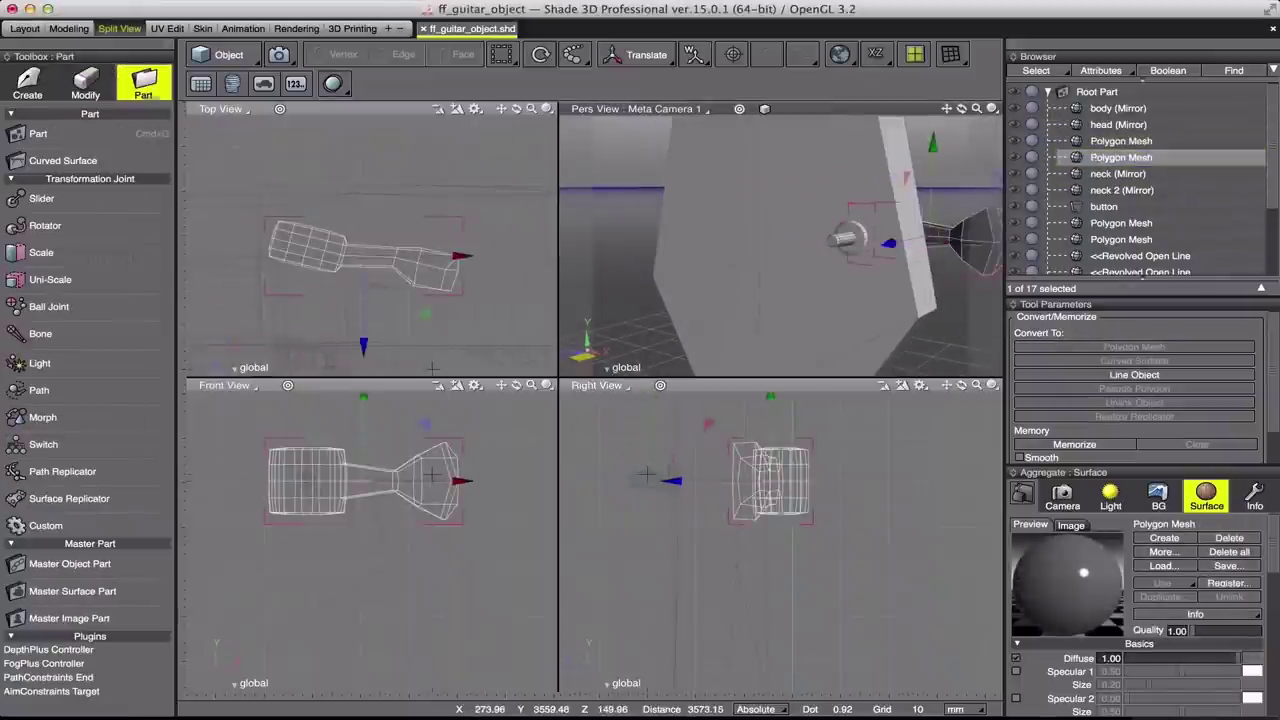
# Step: Group the two peg meshes into one part and copy it twice along the headstock
pyautogui.moveTo(1110, 173); pyautogui.dragTo(1112, 175)
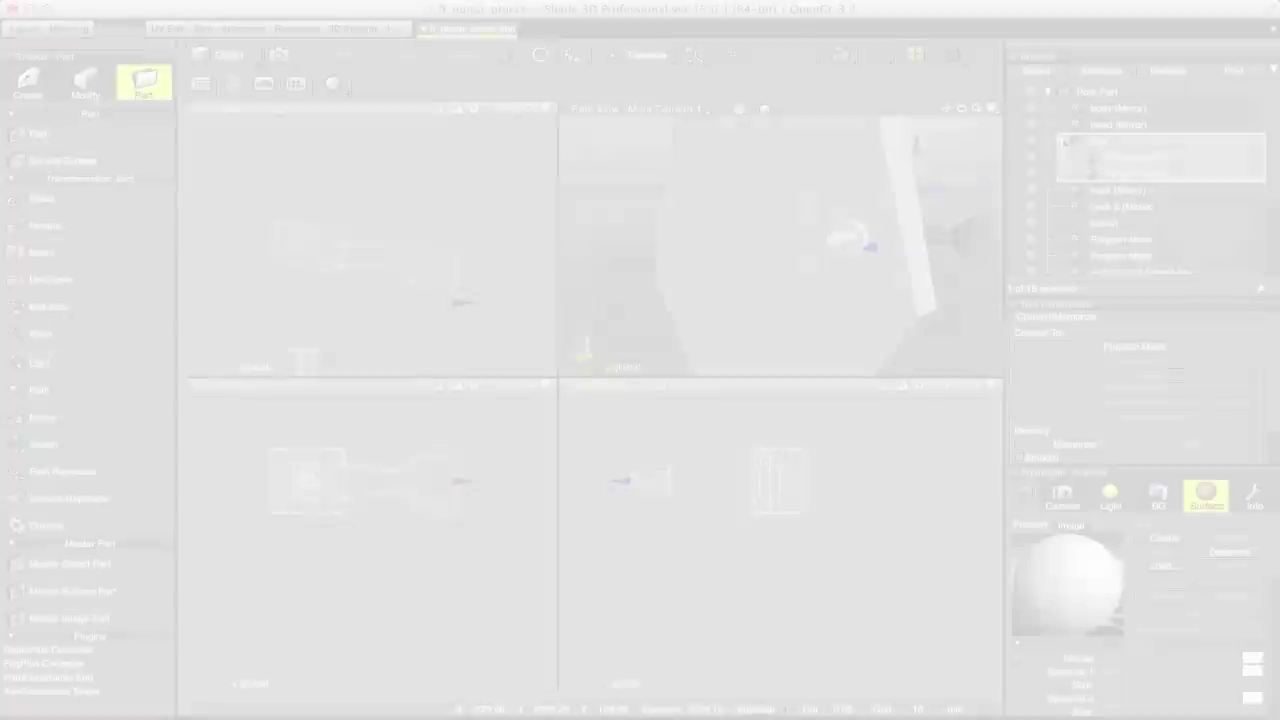
pyautogui.scroll(-3, 311, 525)
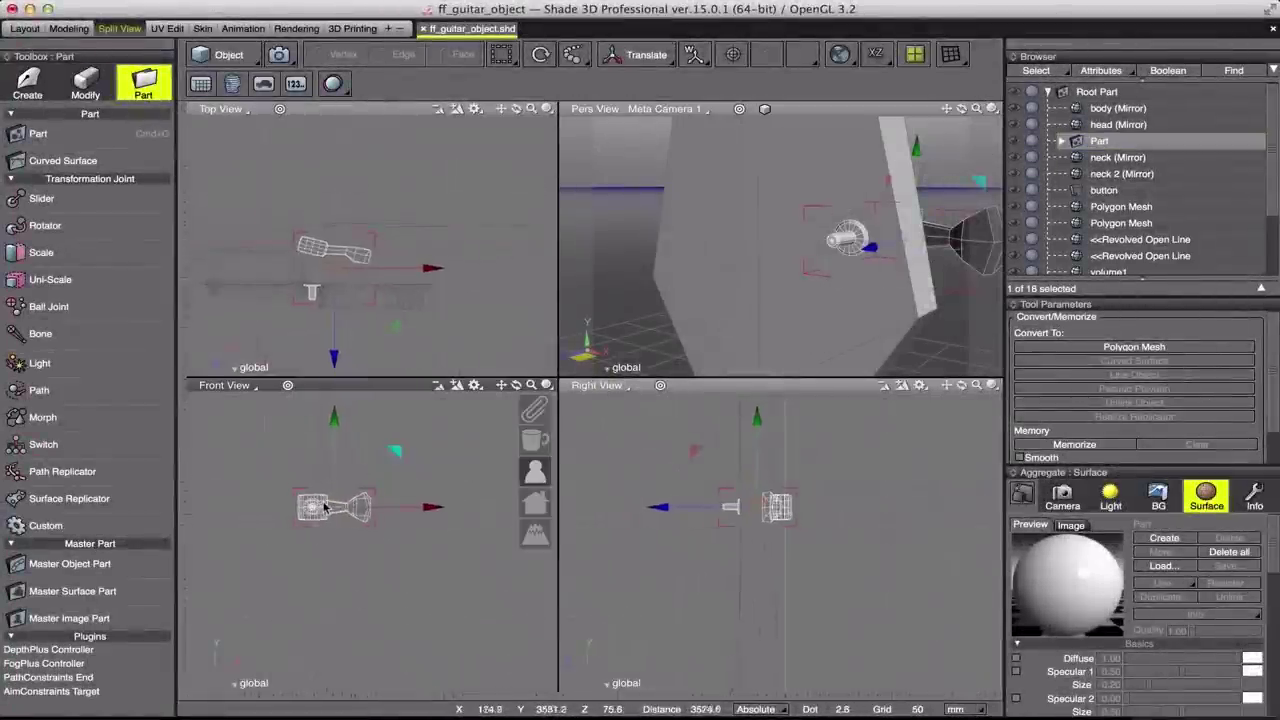
pyautogui.moveTo(321, 487); pyautogui.dragTo(392, 540, button='middle')
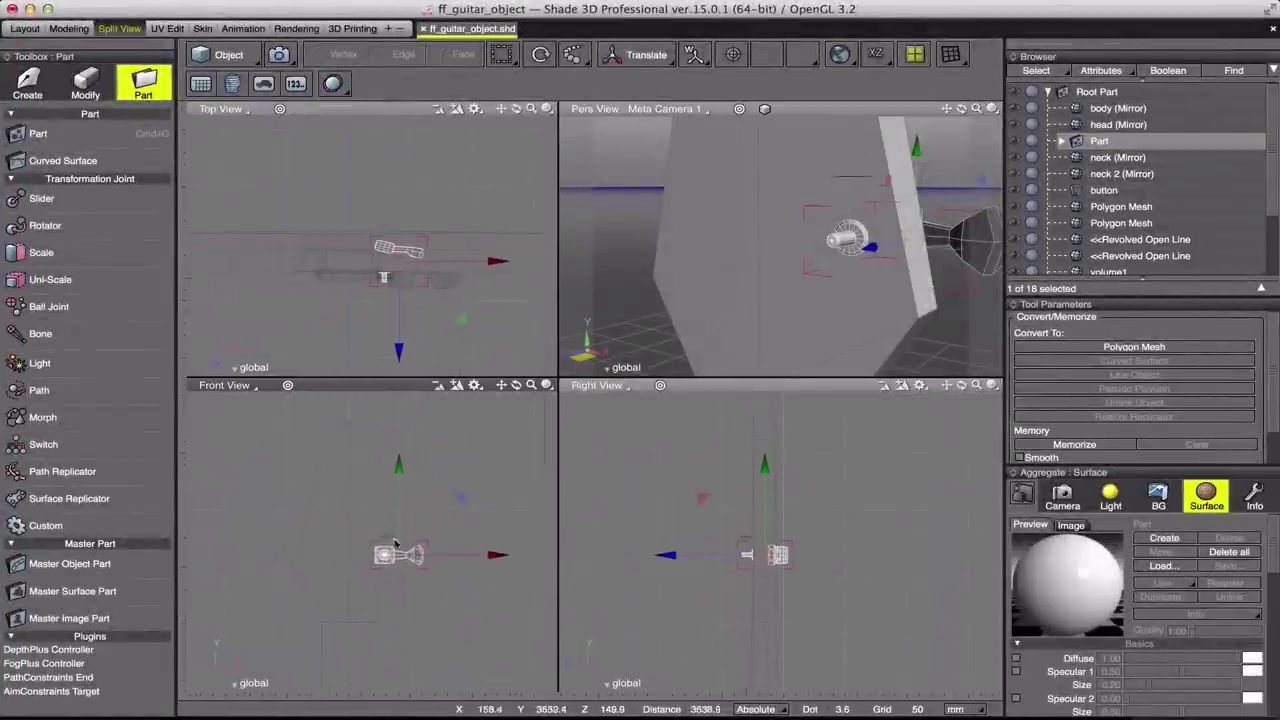
pyautogui.keyDown('alt'); pyautogui.moveTo(398, 558); pyautogui.dragTo(390, 528); pyautogui.keyUp('alt')
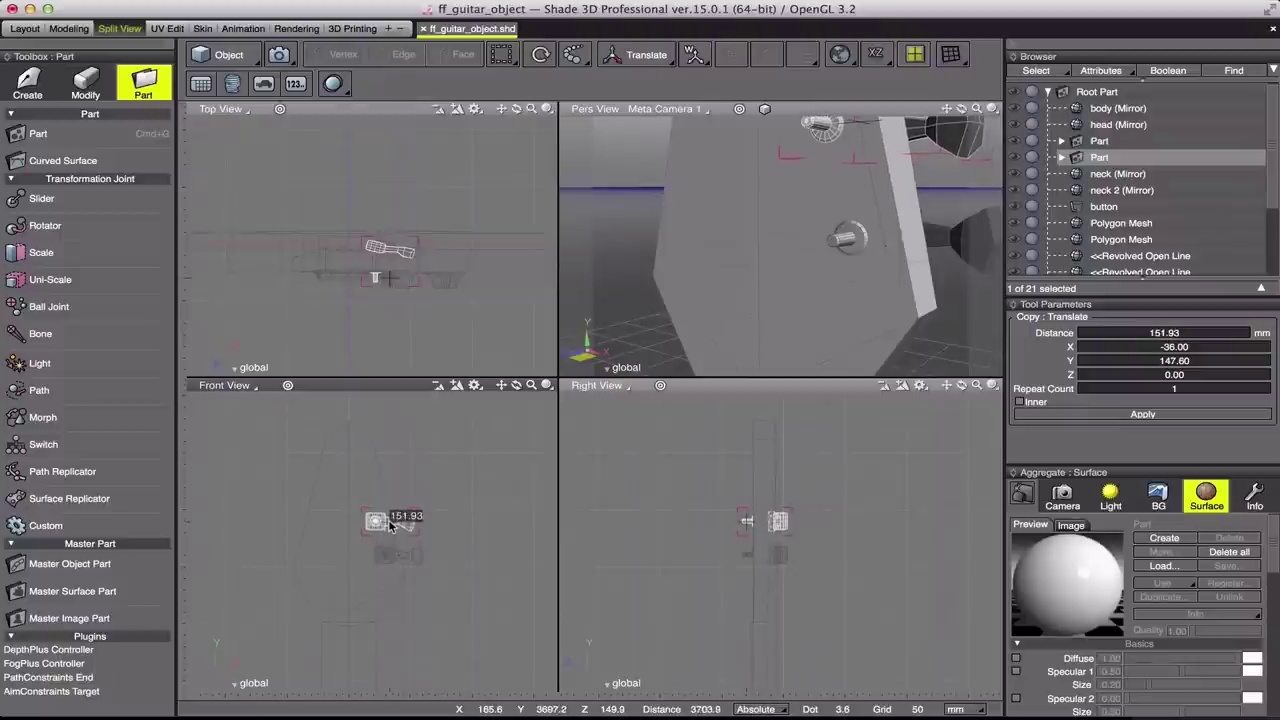
pyautogui.keyDown('alt'); pyautogui.moveTo(381, 528); pyautogui.dragTo(380, 490); pyautogui.keyUp('alt')
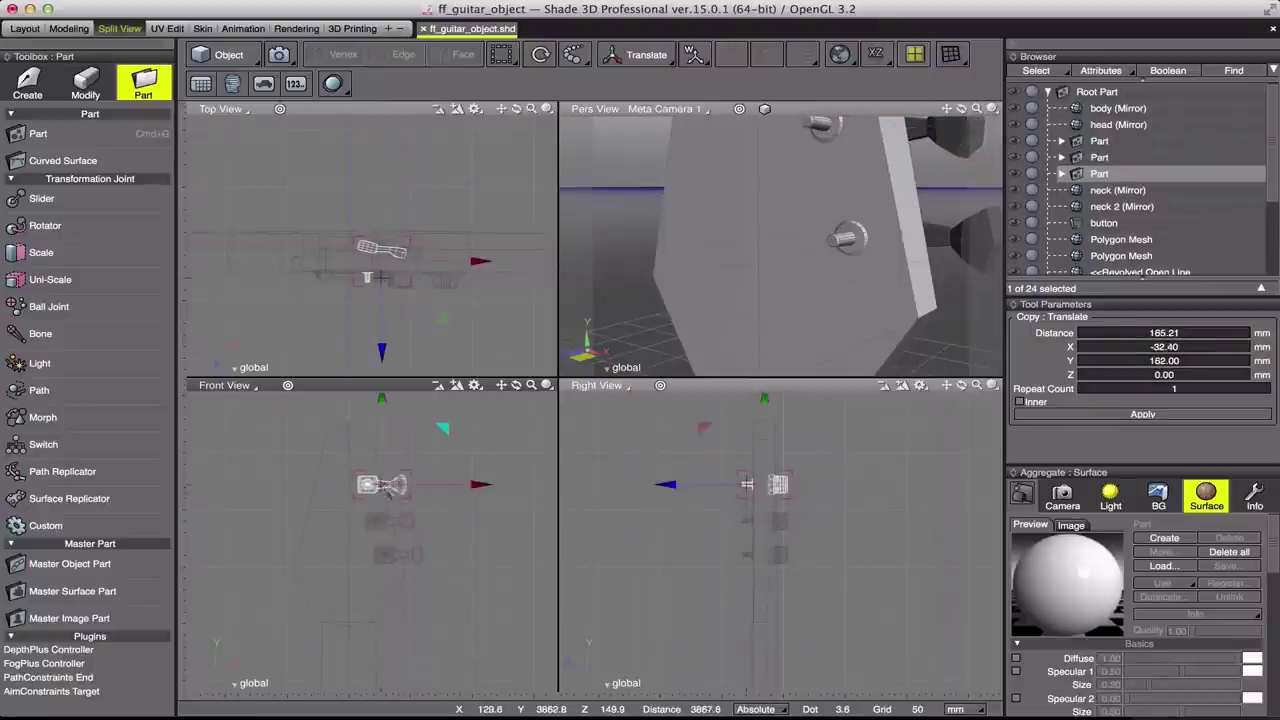
pyautogui.click(415, 553)
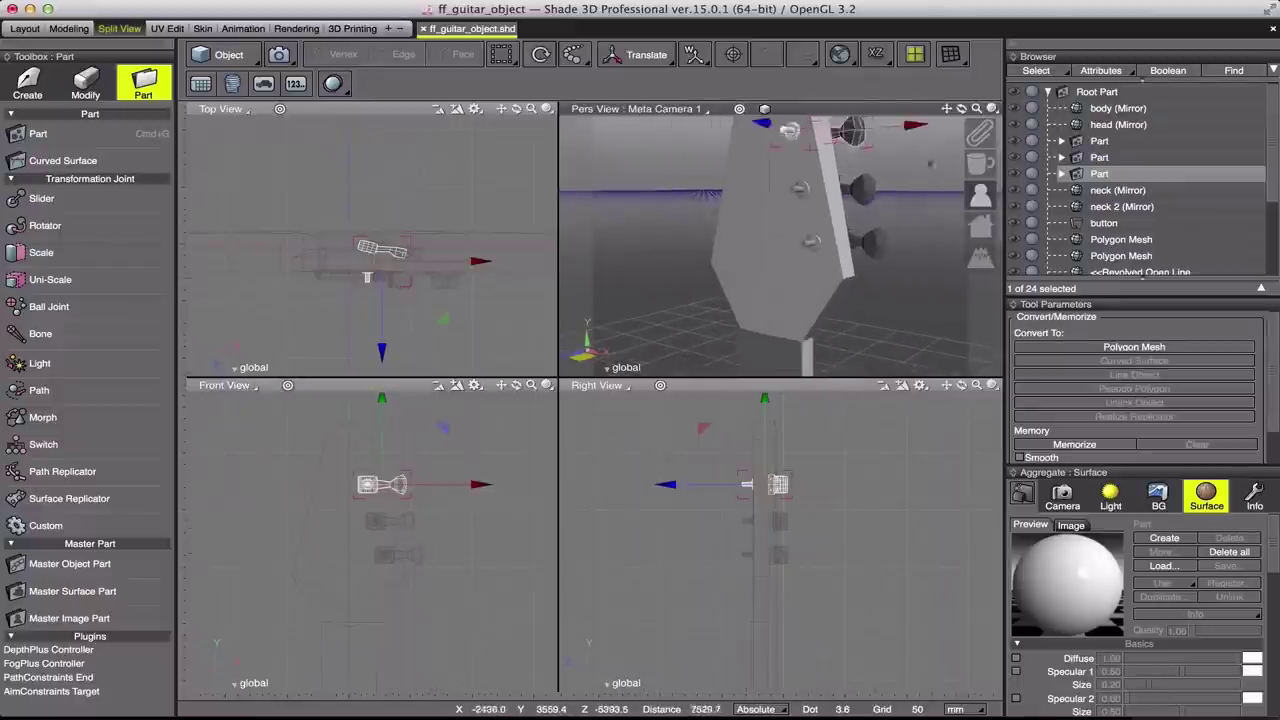
pyautogui.moveTo(962, 111)
pyautogui.mouseDown()
pyautogui.moveTo(930, 112)
pyautogui.moveTo(945, 140)
pyautogui.moveTo(950, 118)
pyautogui.mouseUp()
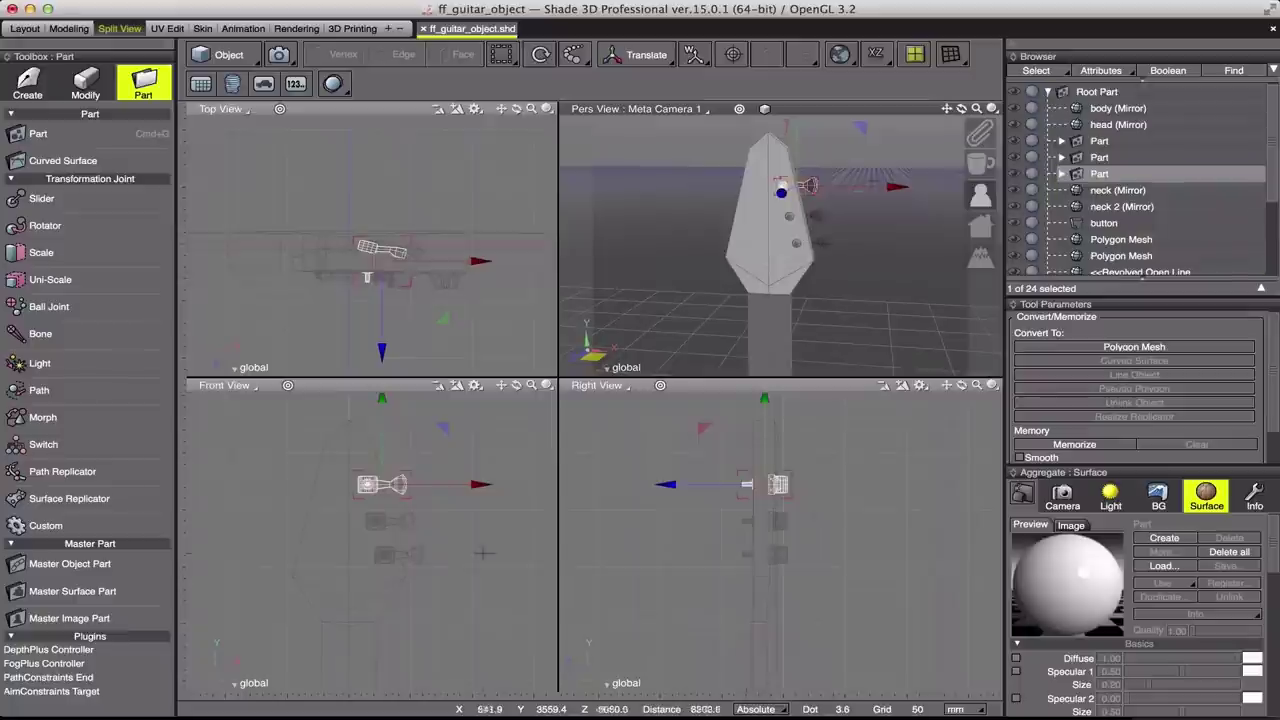
# Step: Nest the three peg parts inside one part and rename it 'mecanics'
pyautogui.click(1100, 141)
pyautogui.keyDown('shift'); pyautogui.click(1100, 174); pyautogui.keyUp('shift')
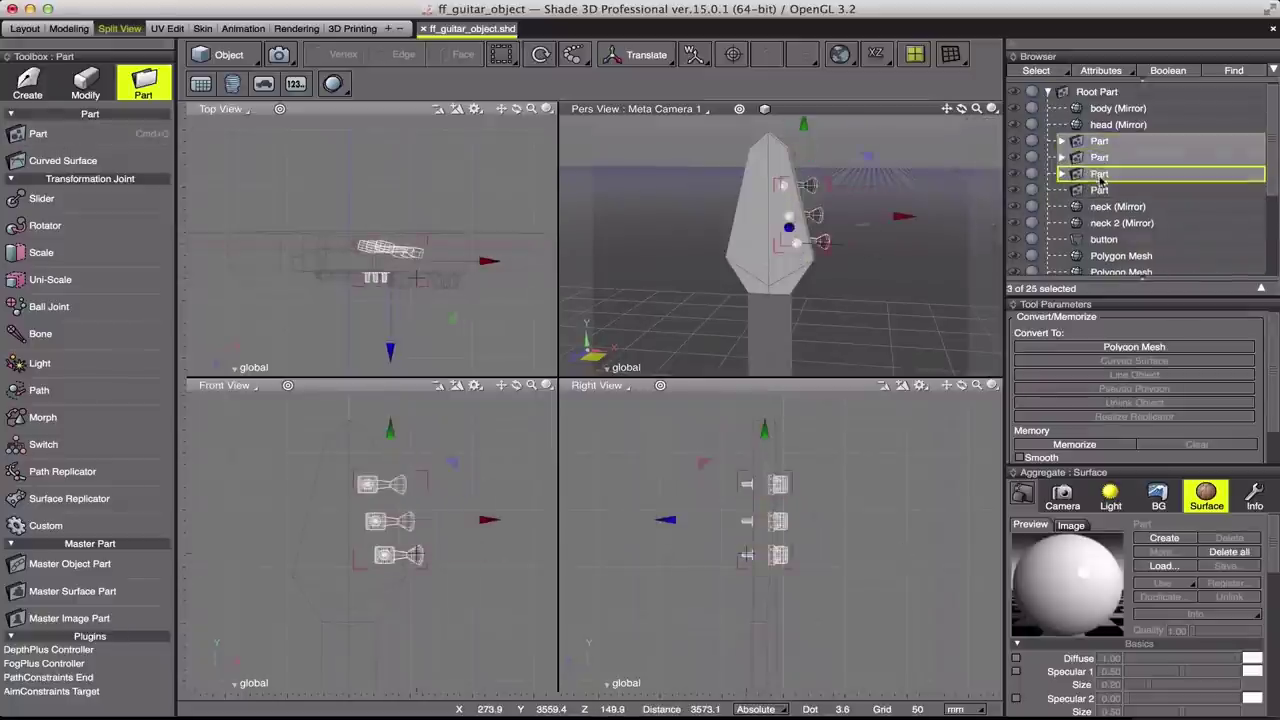
pyautogui.moveTo(1099, 190); pyautogui.dragTo(1100, 142)
pyautogui.doubleClick(1101, 143)
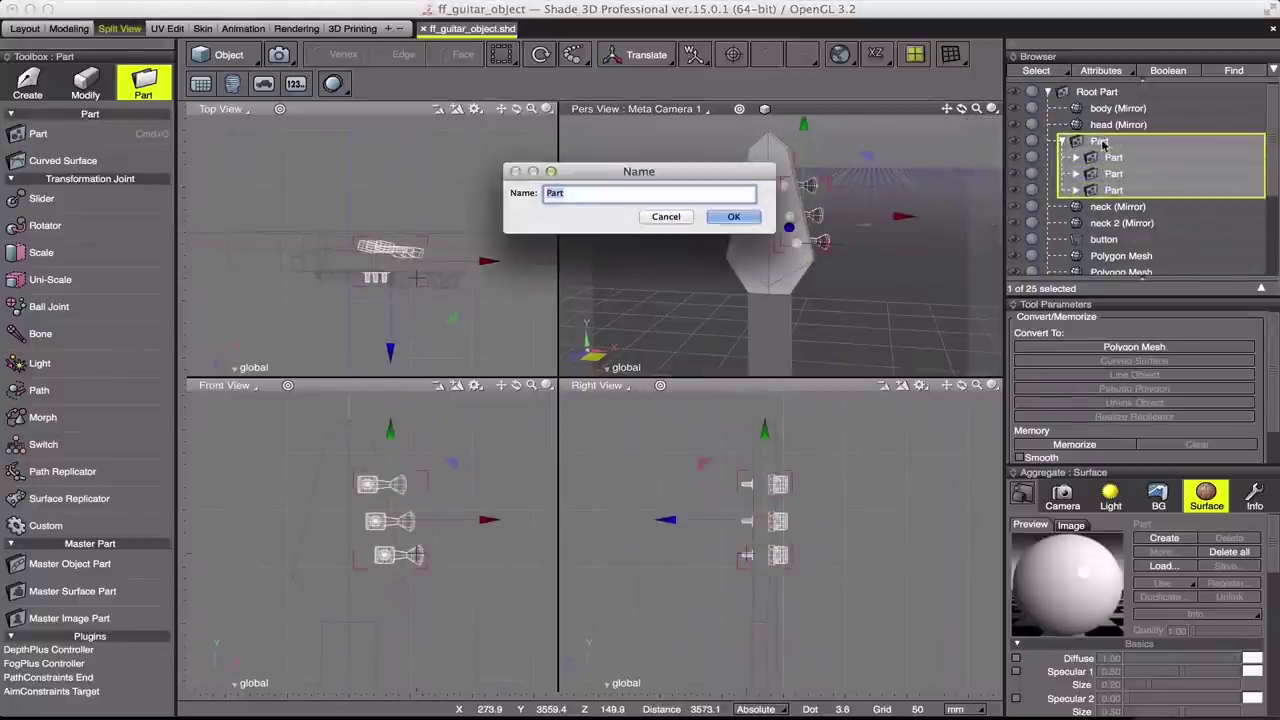
pyautogui.write('mecanica')
pyautogui.press('Return')
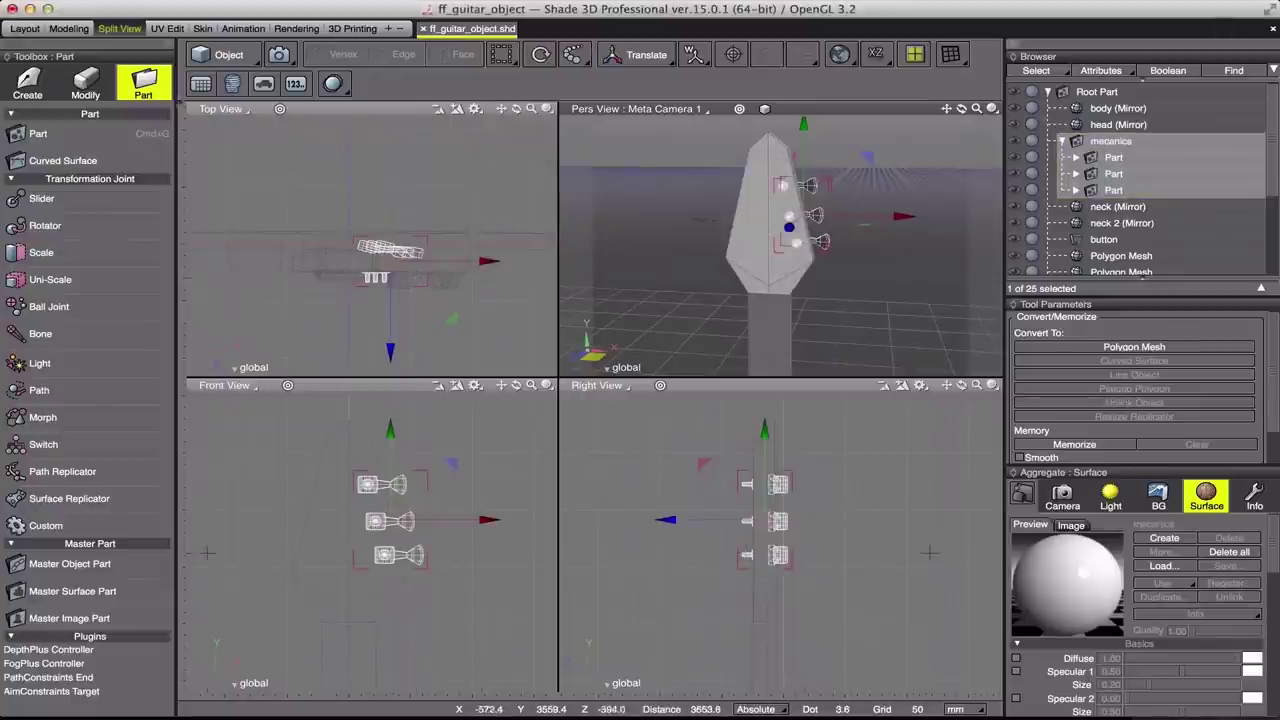
# Step: Mirror-copy the mecanics part to place three more pegs on the headstock's other side
pyautogui.click(28, 88)
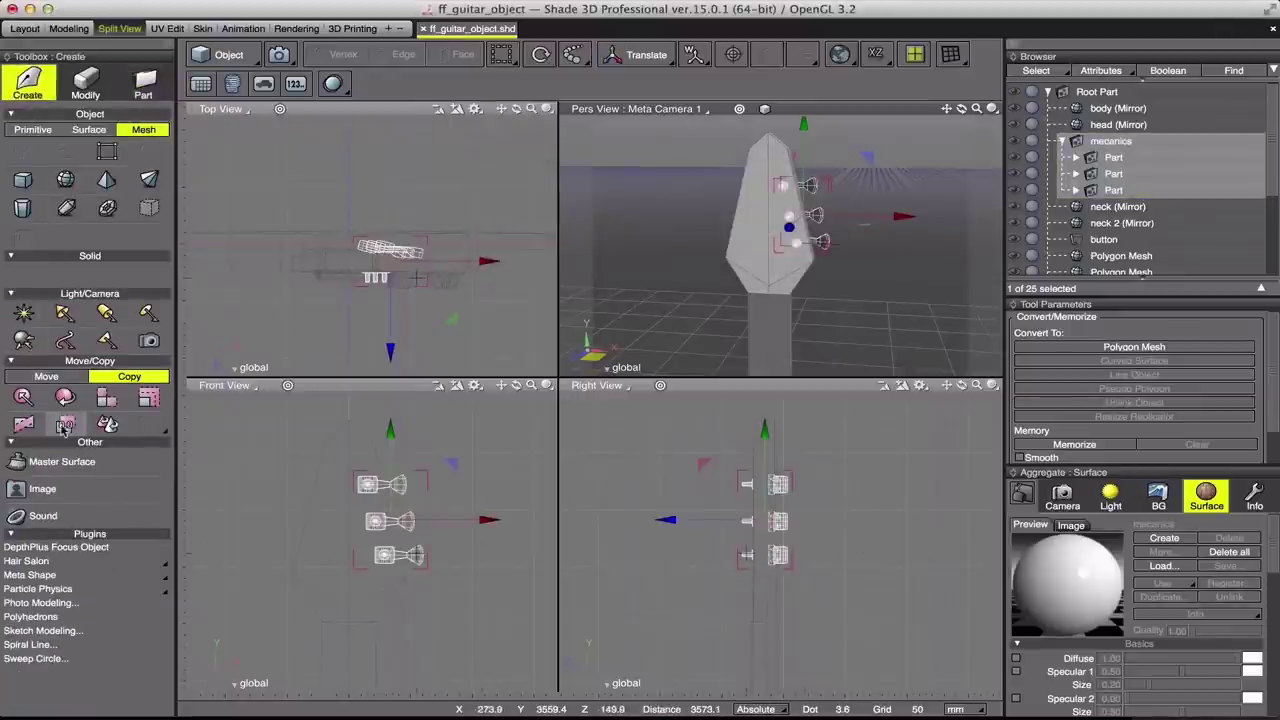
pyautogui.click(633, 184)
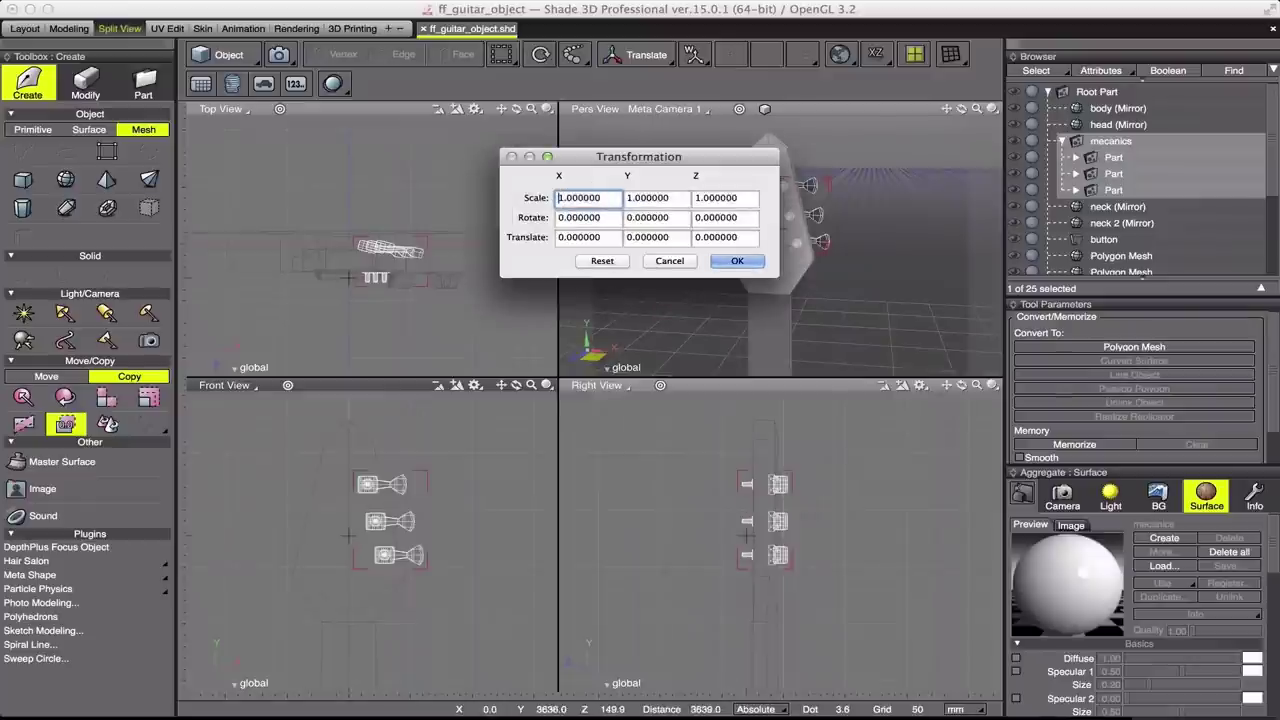
pyautogui.write('-1.000000')
pyautogui.click(737, 261)
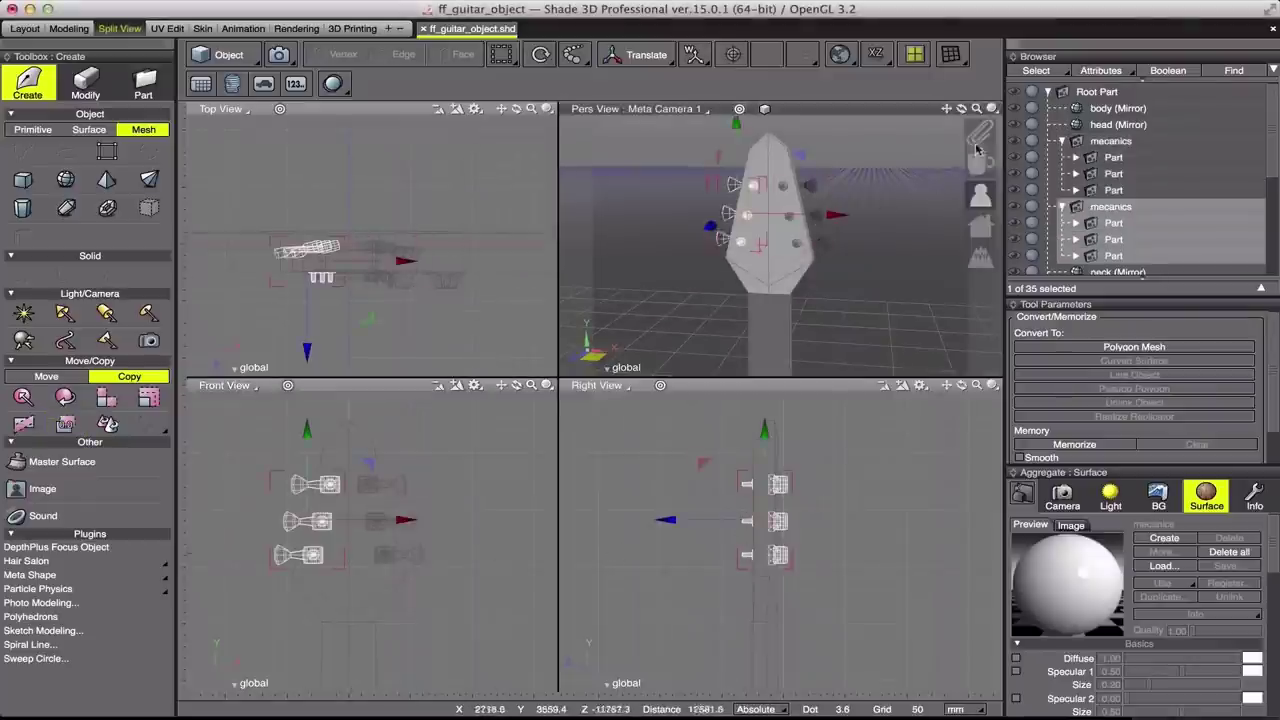
pyautogui.scroll(-3, 764, 248)
pyautogui.scroll(-3, 764, 248)
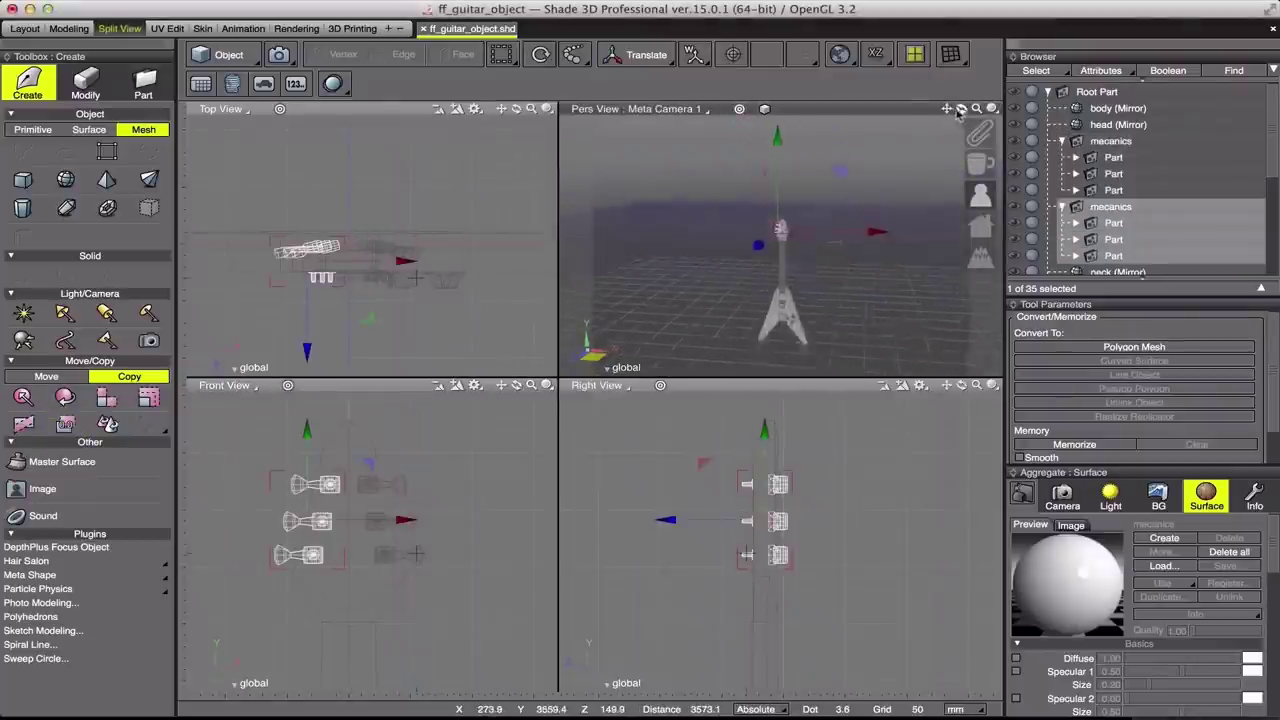
# Step: Zoom the Pers view camera to frame the Flying V guitar
pyautogui.scroll(-2, 764, 248)
pyautogui.scroll(3, 948, 117)
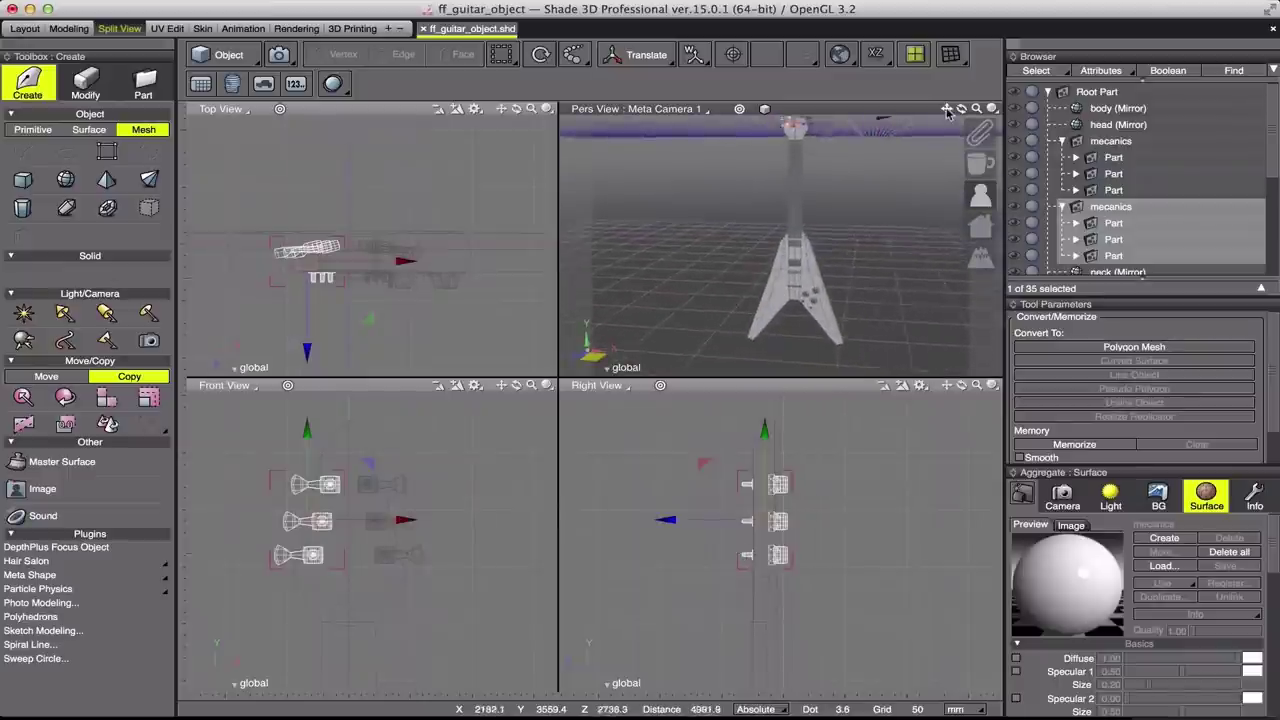
pyautogui.scroll(3, 948, 117)
pyautogui.scroll(3, 948, 117)
pyautogui.scroll(3, 948, 117)
pyautogui.scroll(3, 948, 117)
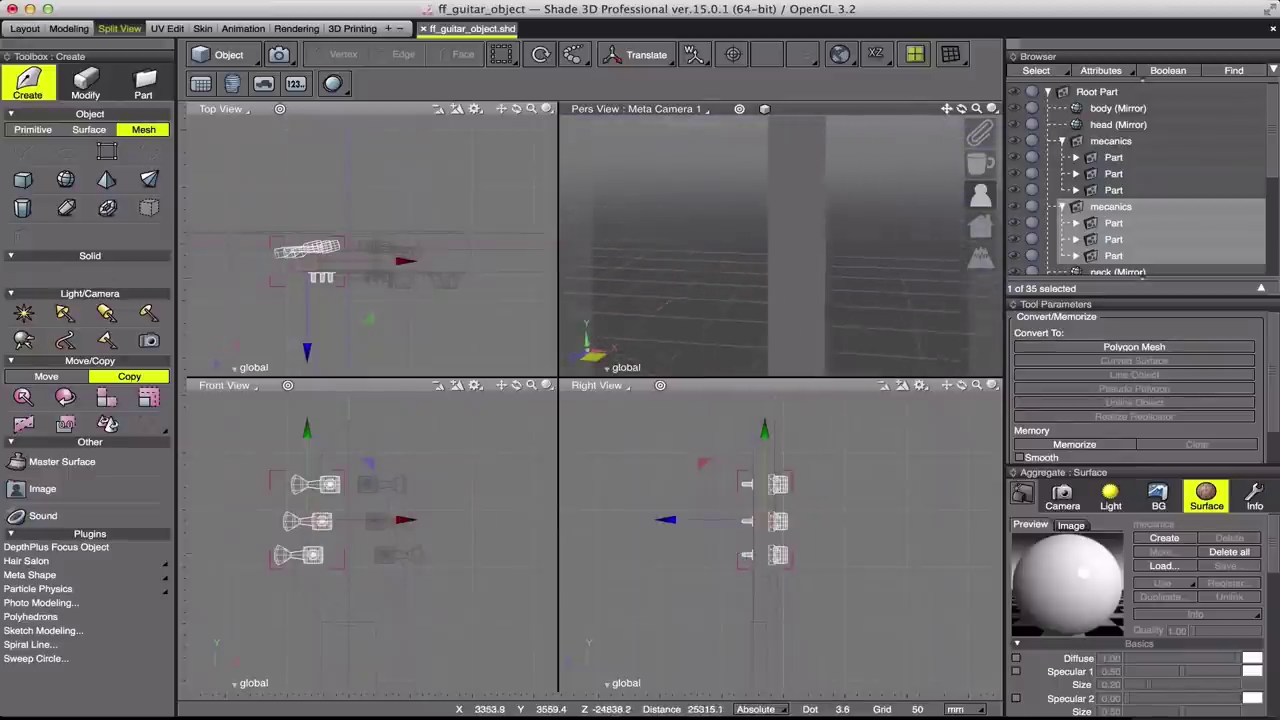
pyautogui.scroll(3, 948, 117)
pyautogui.scroll(2, 920, 180)
pyautogui.scroll(2, 920, 180)
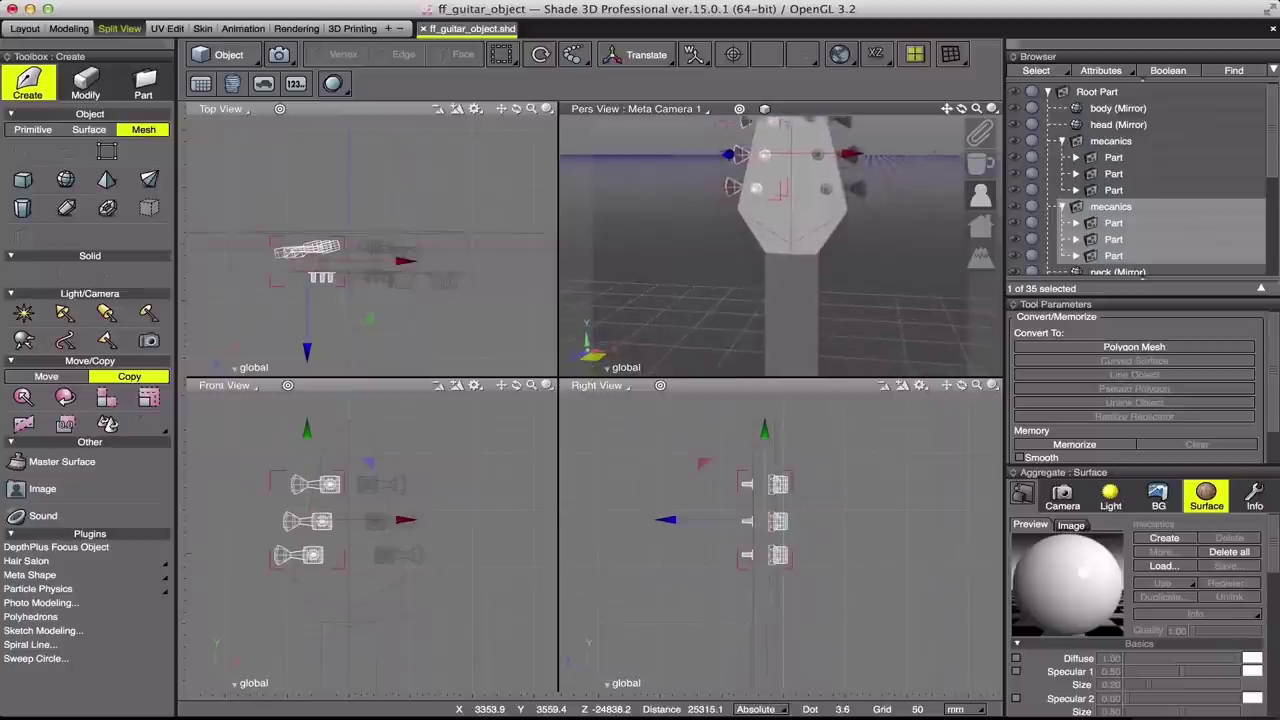
pyautogui.scroll(2, 920, 180)
pyautogui.scroll(2, 920, 180)
pyautogui.scroll(-5, 914, 230)
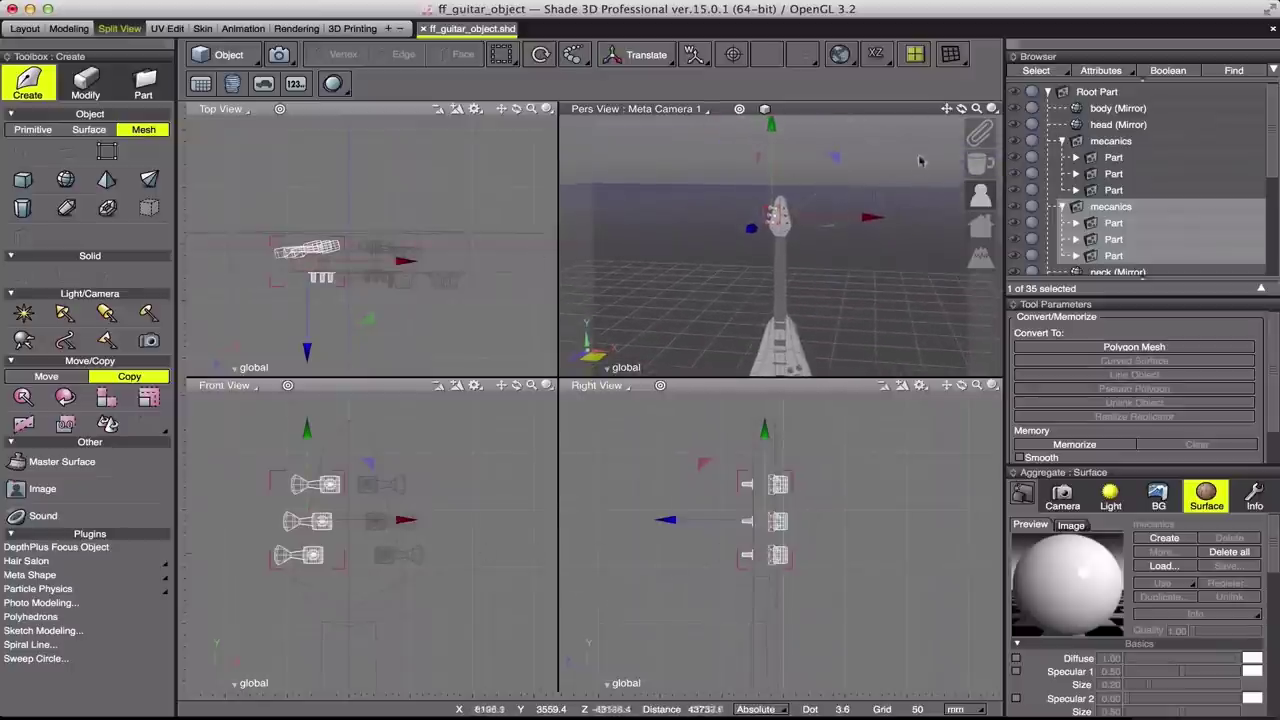
pyautogui.scroll(2, 780, 245)
pyautogui.scroll(3, 780, 245)
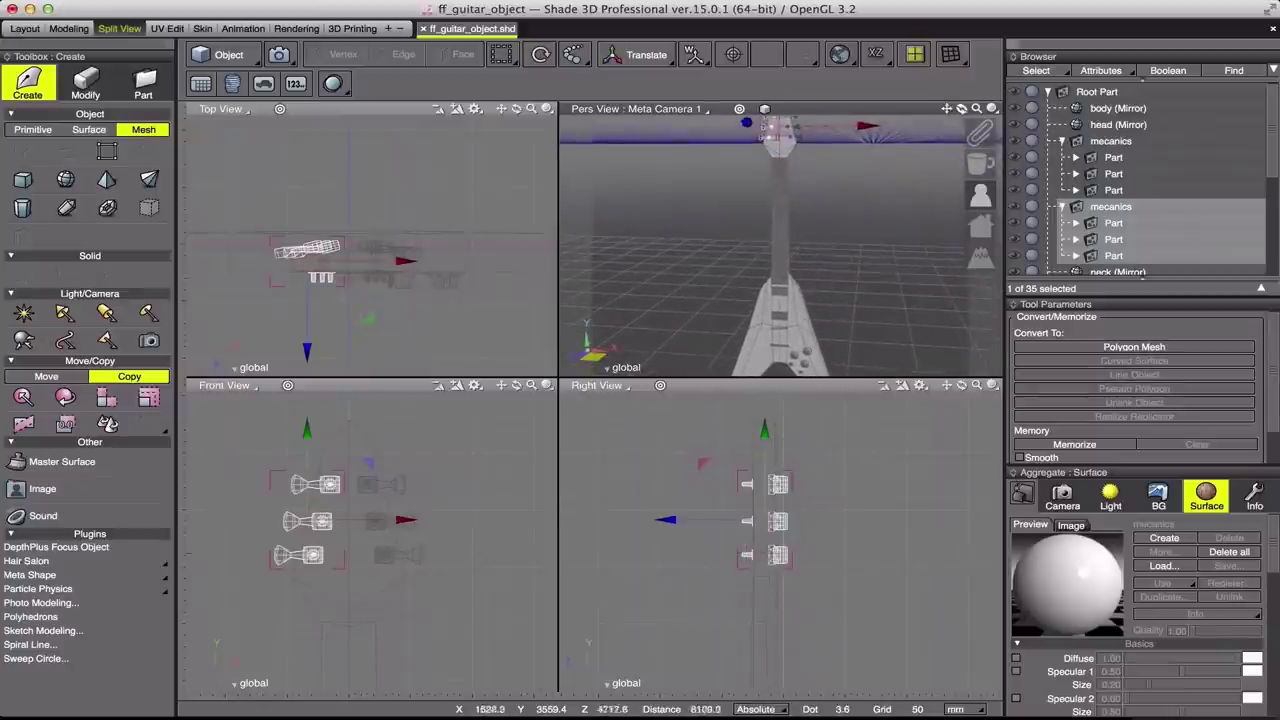
# Step: Enlarge the Pers viewport and tilt its camera to show the whole guitar with six pegs
pyautogui.moveTo(556, 378); pyautogui.dragTo(514, 518)
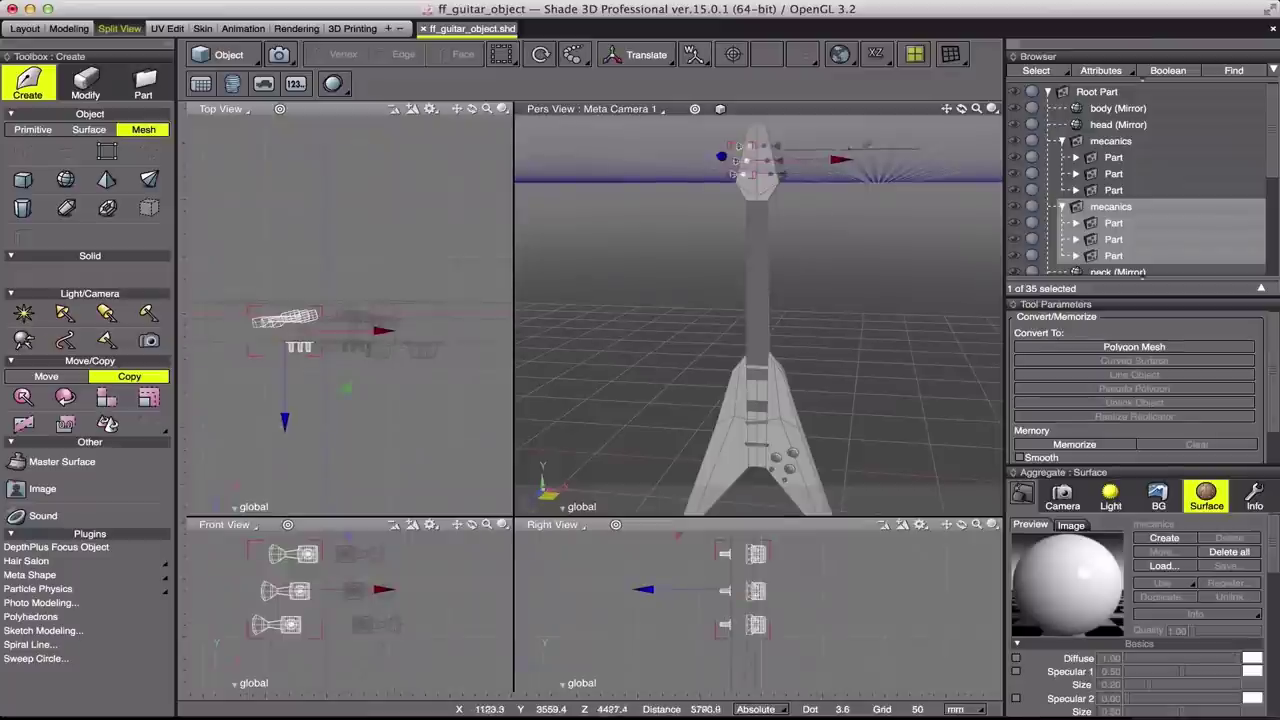
pyautogui.scroll(2, 758, 310)
pyautogui.moveTo(960, 113); pyautogui.dragTo(962, 120)
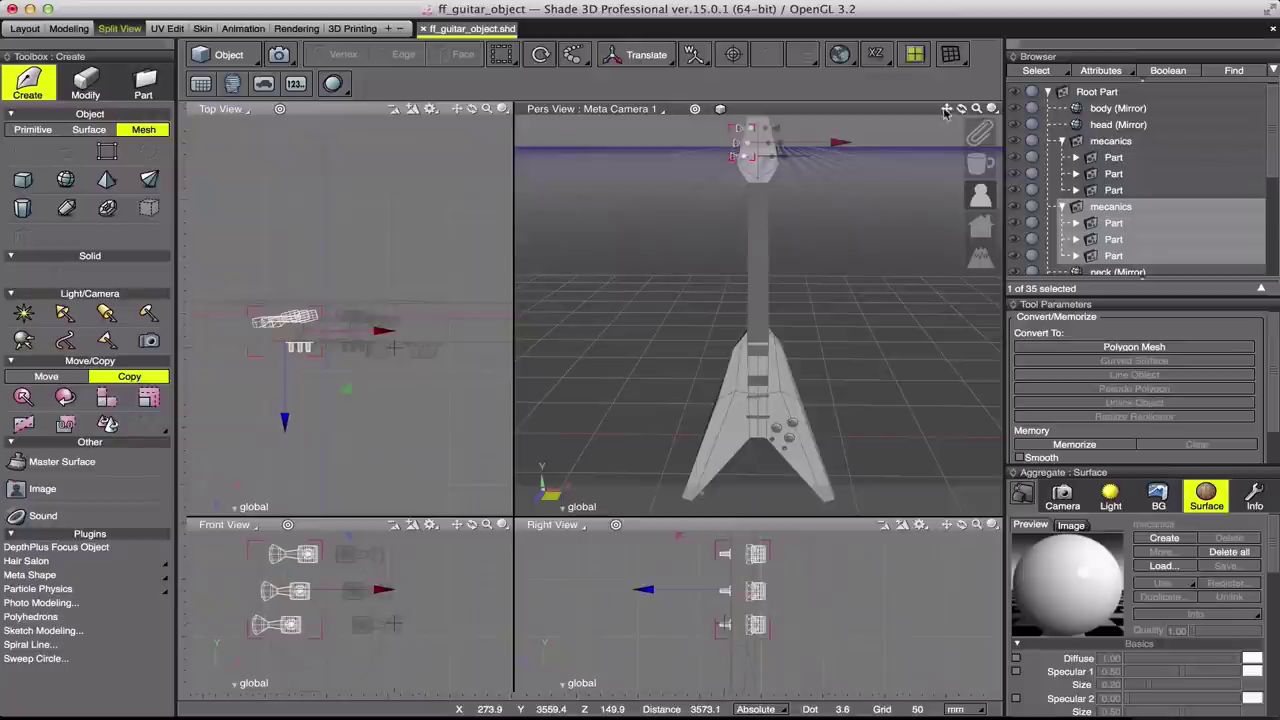
pyautogui.moveTo(961, 113); pyautogui.dragTo(962, 120)
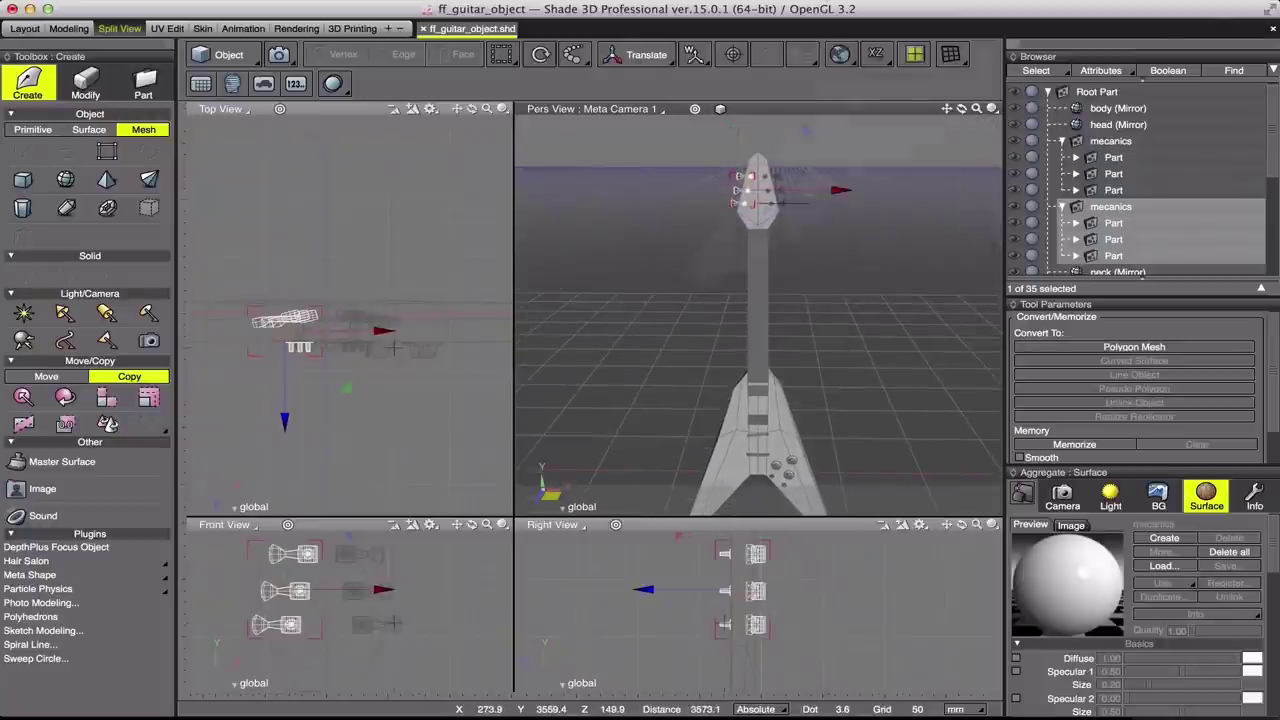
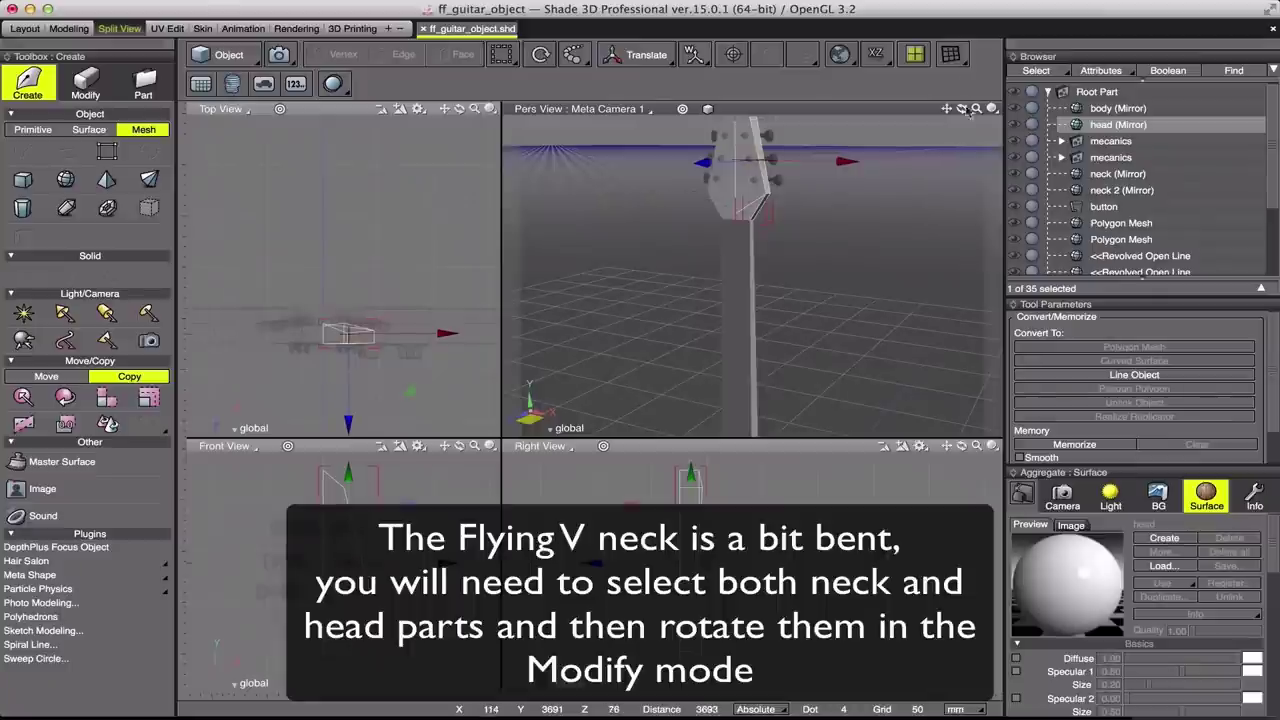
# Step: Select the head and neck parts, enlarge the lower views, and enter vertex editing
pyautogui.moveTo(962, 108); pyautogui.dragTo(920, 110)
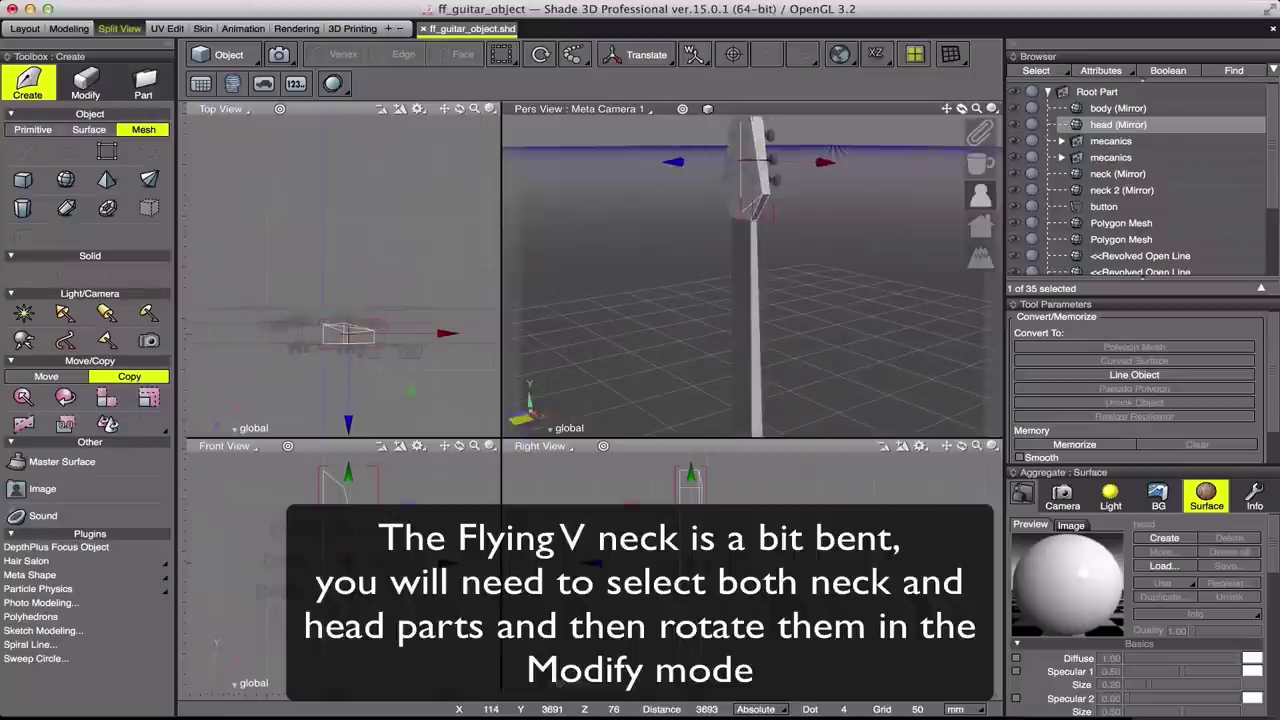
pyautogui.keyDown('shift'); pyautogui.click(1108, 176); pyautogui.keyUp('shift')
pyautogui.moveTo(962, 108); pyautogui.dragTo(938, 112)
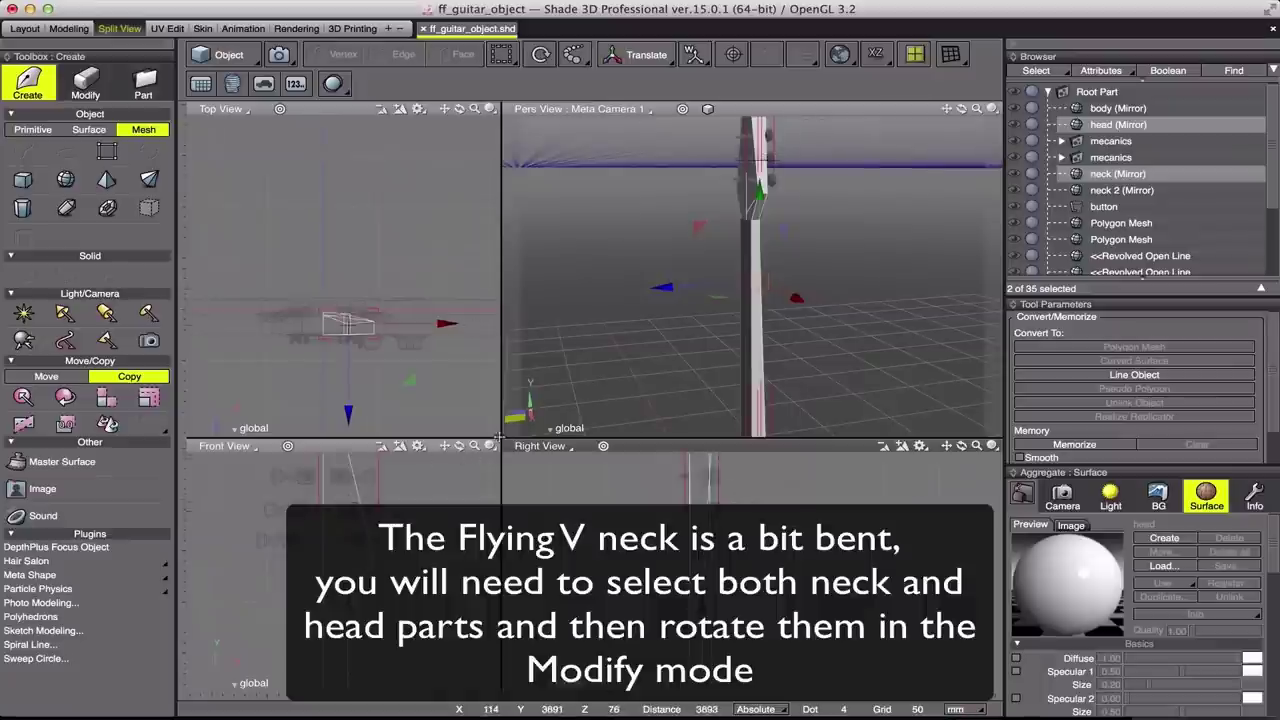
pyautogui.moveTo(499, 437); pyautogui.dragTo(505, 360)
pyautogui.press('Tab')
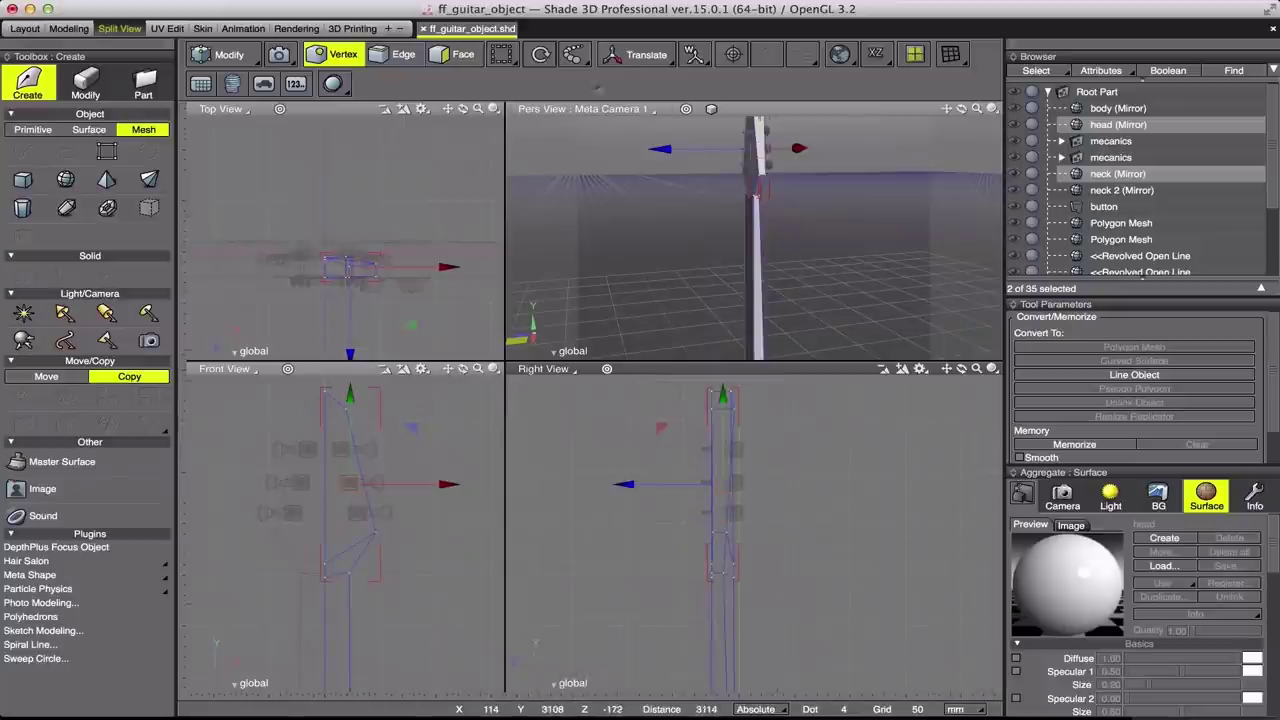
# Step: Rotate the head and neck about 6.37° and shift them 52 mm along Z
pyautogui.click(640, 54)
pyautogui.click(640, 116)
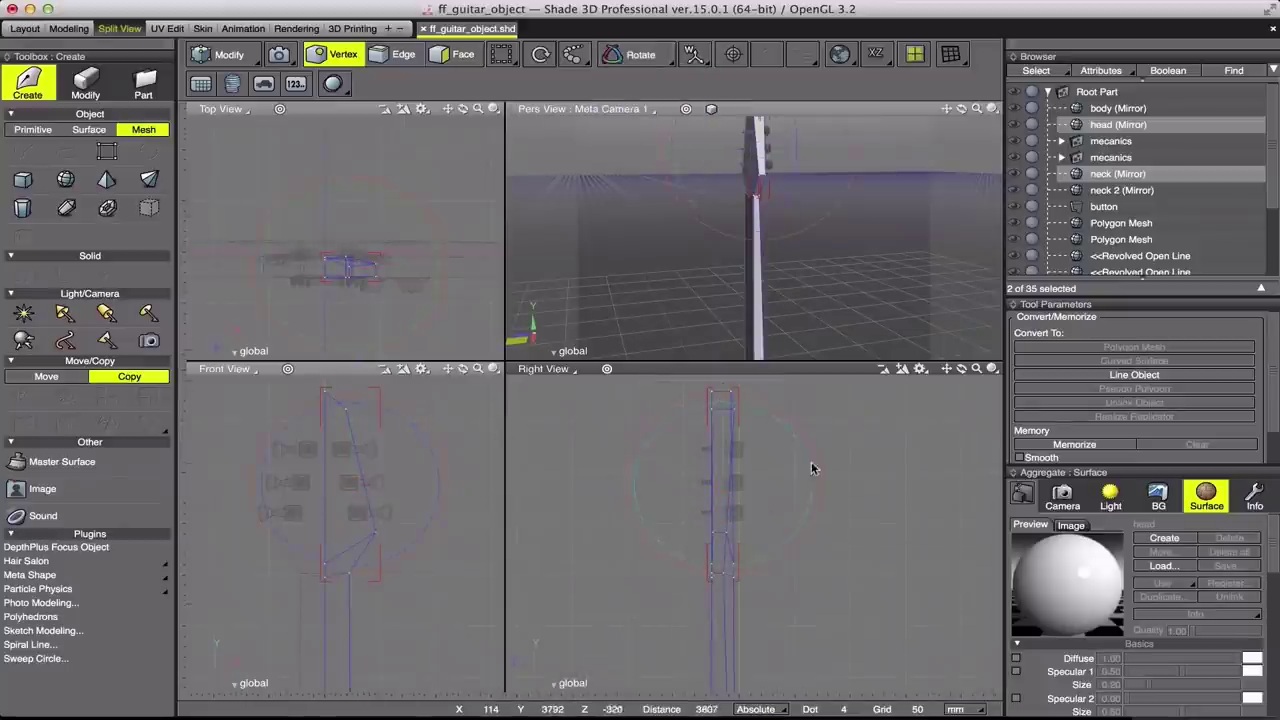
pyautogui.moveTo(817, 470); pyautogui.dragTo(820, 481)
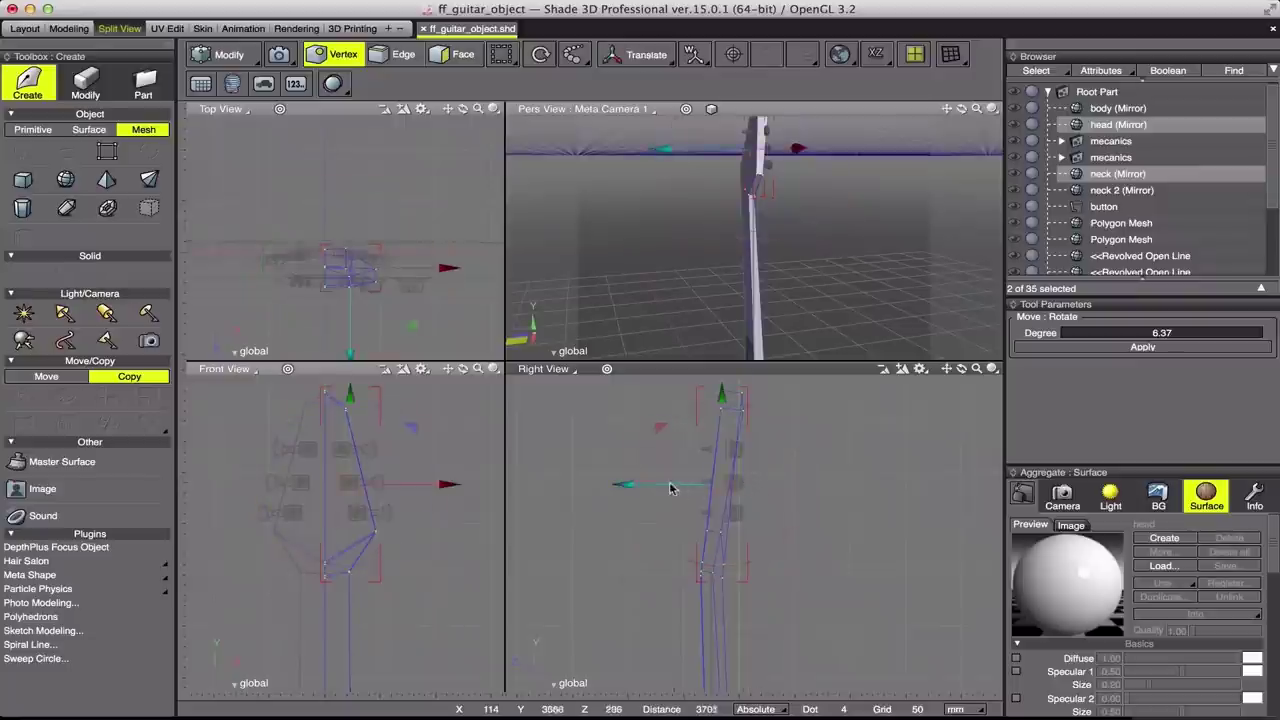
pyautogui.moveTo(670, 488); pyautogui.dragTo(680, 488)
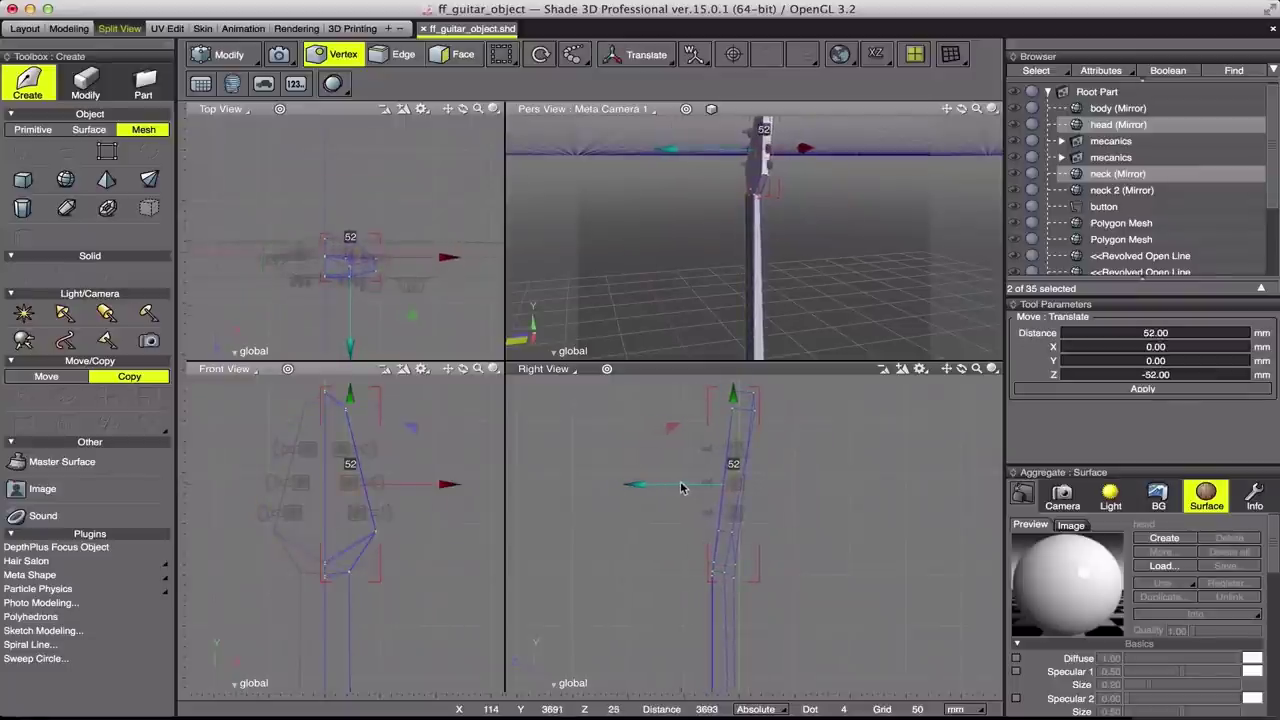
pyautogui.press('Tab')
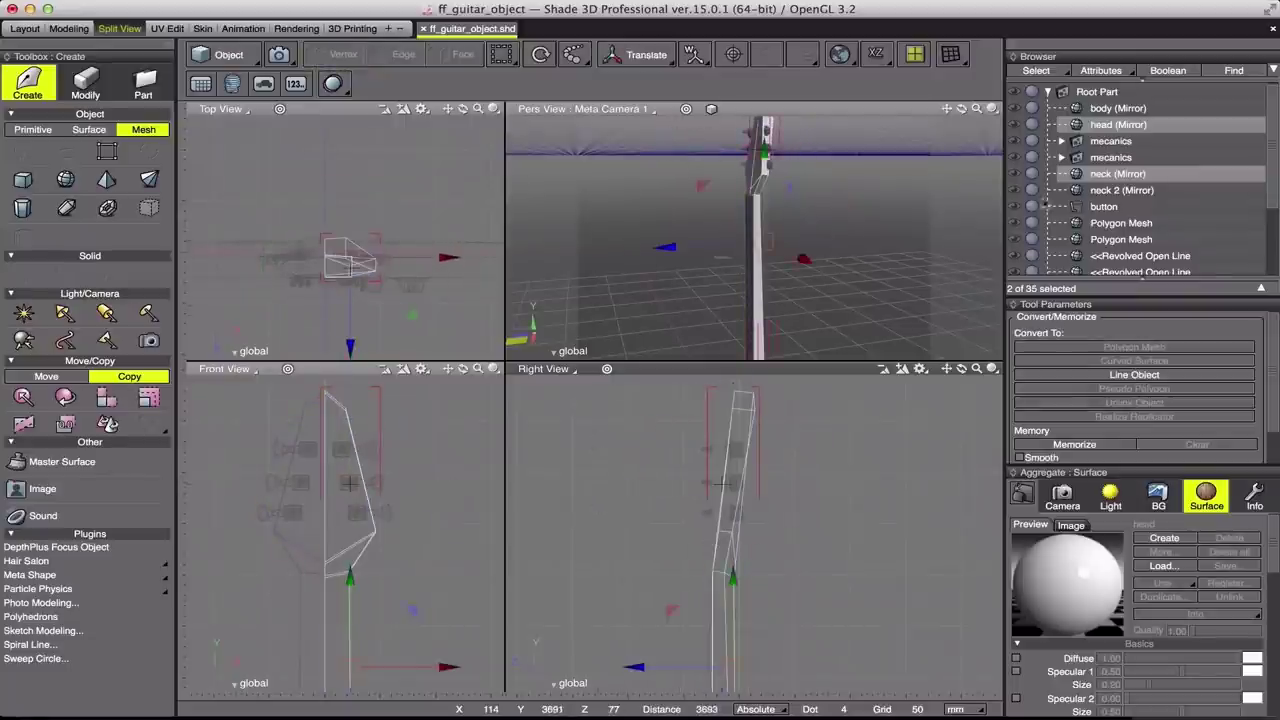
pyautogui.click(1096, 158)
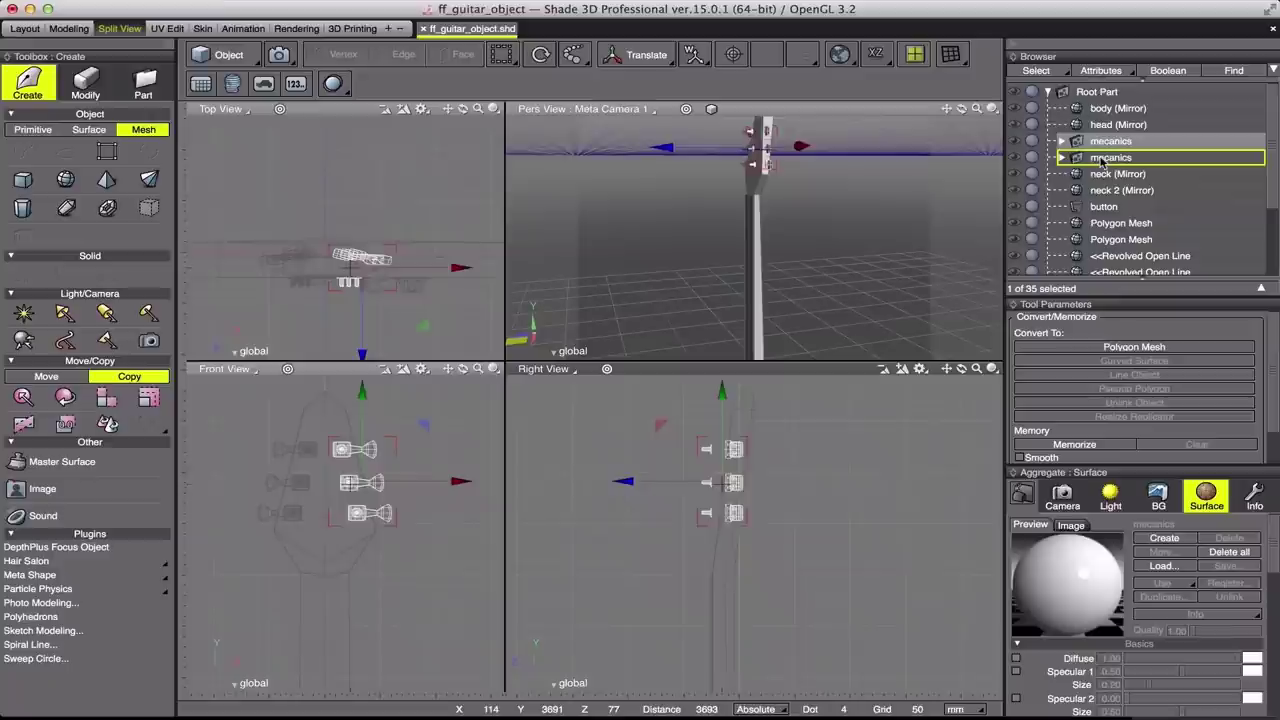
# Step: Rotate both mecanics parts to the neck angle and move them 17.5 mm along Z
pyautogui.keyDown('shift'); pyautogui.click(1105, 141); pyautogui.keyUp('shift')
pyautogui.click(640, 55)
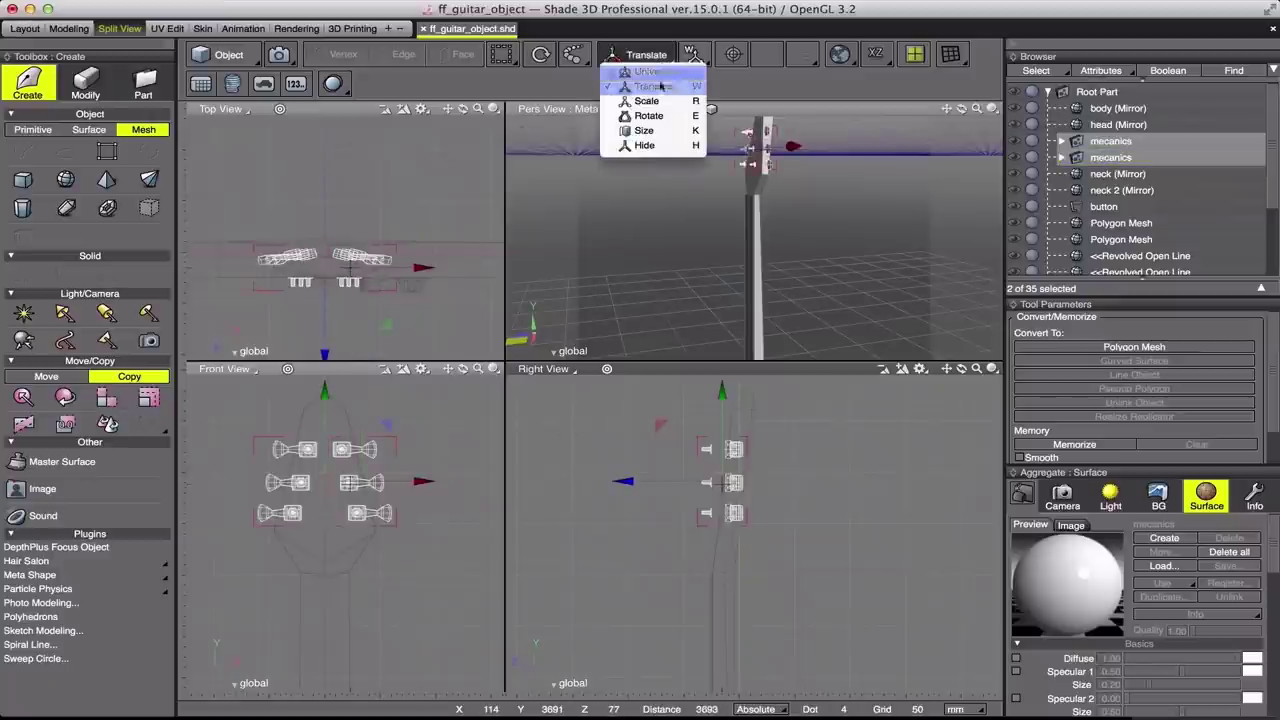
pyautogui.click(650, 126)
pyautogui.scroll(2, 767, 460)
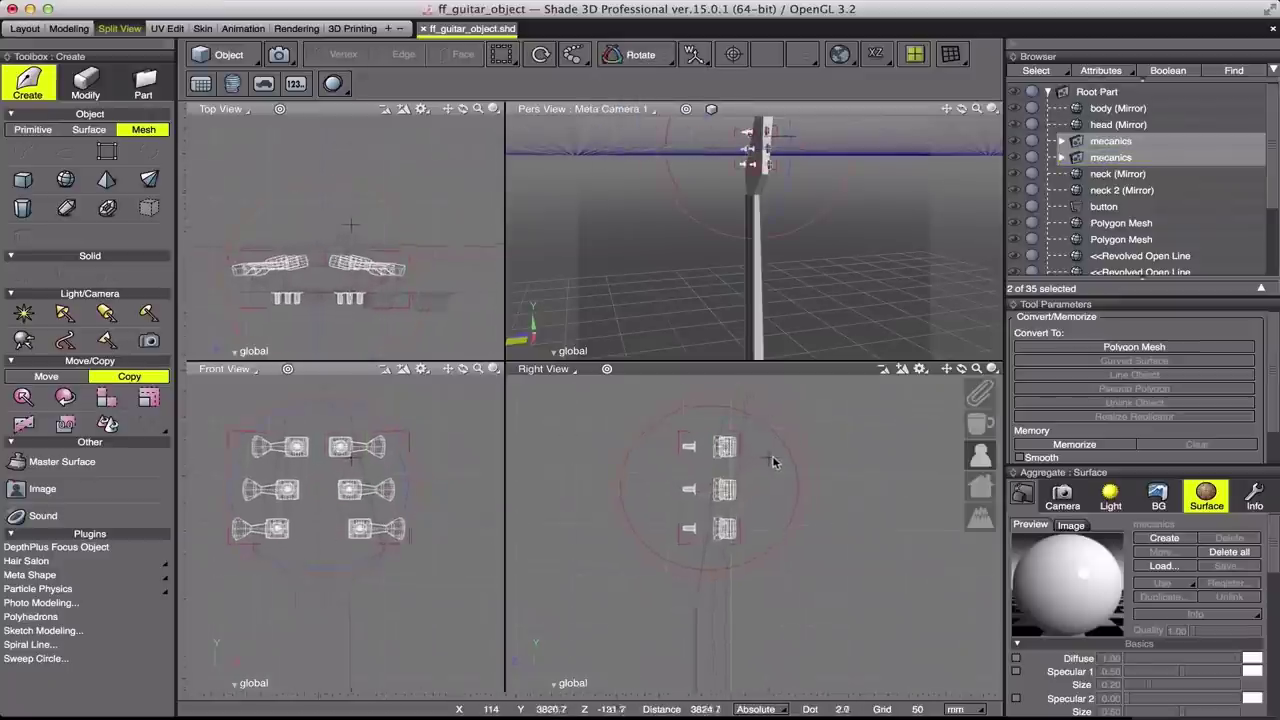
pyautogui.moveTo(780, 448); pyautogui.dragTo(789, 455)
pyautogui.press('t')
pyautogui.moveTo(636, 498); pyautogui.dragTo(653, 501)
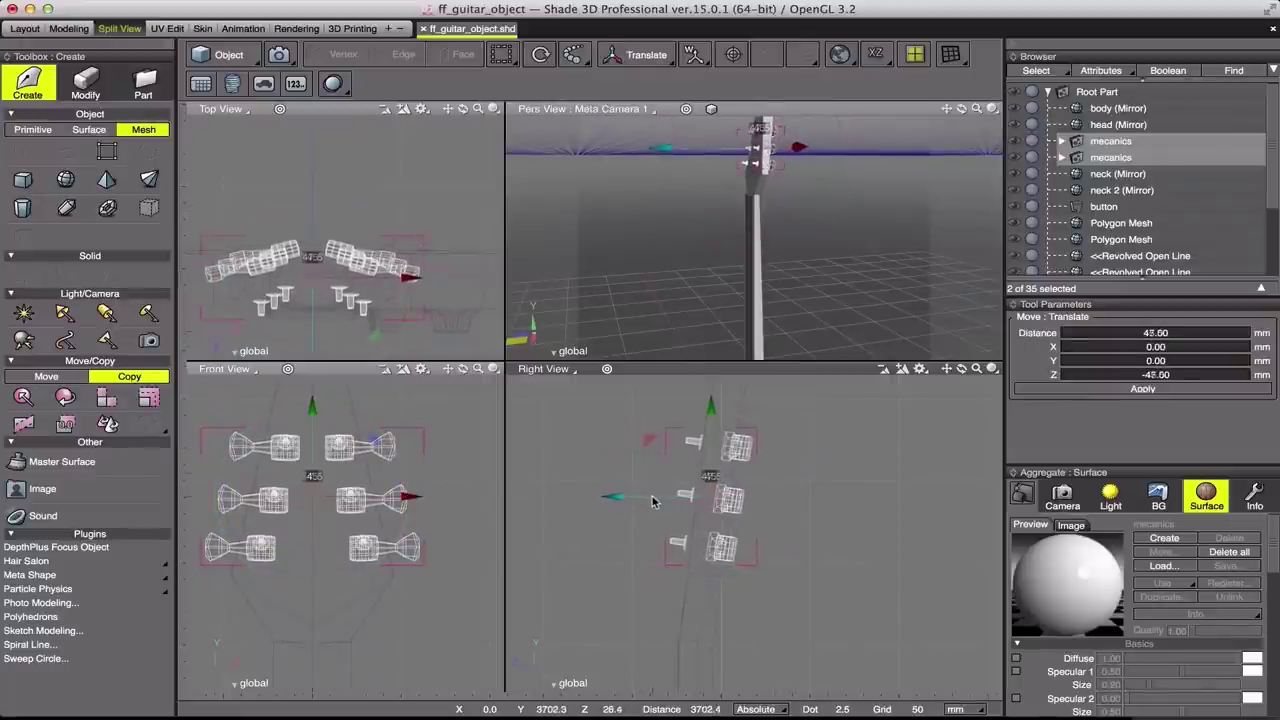
# Step: Rotate the mecanics a further 1.16° and nudge them 4.8 mm along Z
pyautogui.scroll(3, 705, 487)
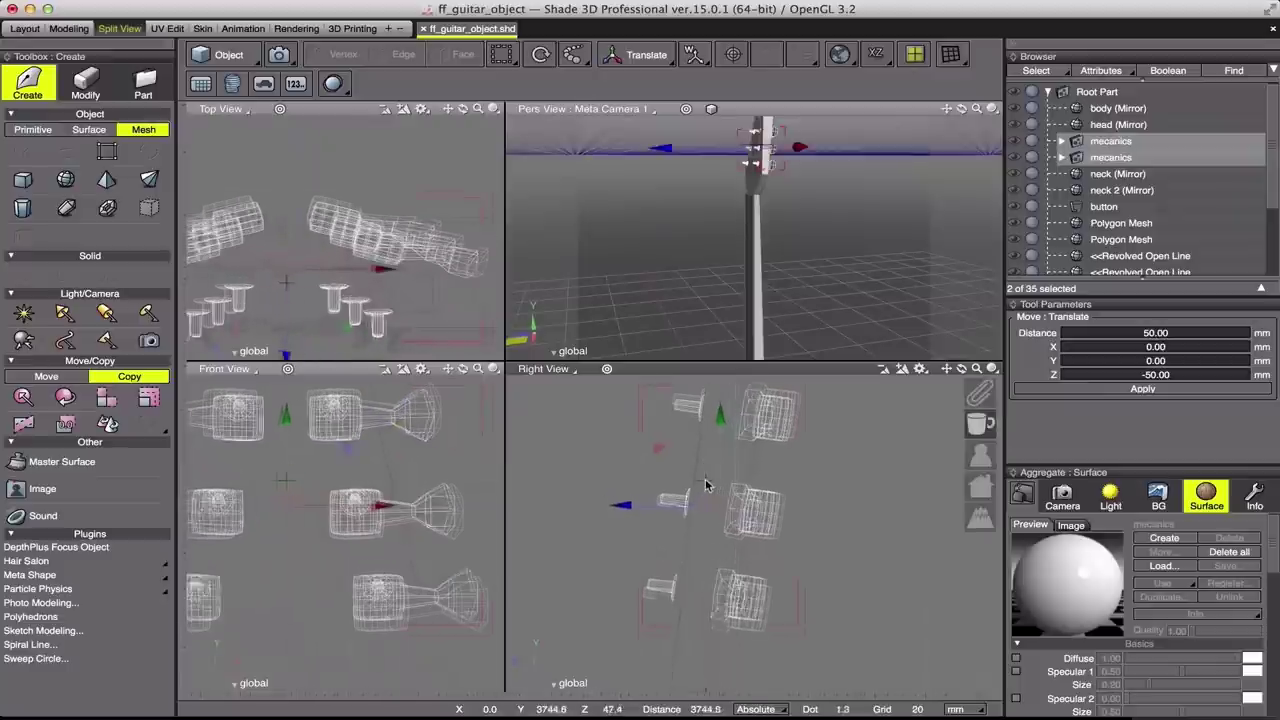
pyautogui.scroll(2, 705, 487)
pyautogui.click(636, 58)
pyautogui.click(651, 108)
pyautogui.moveTo(629, 535); pyautogui.dragTo(637, 537)
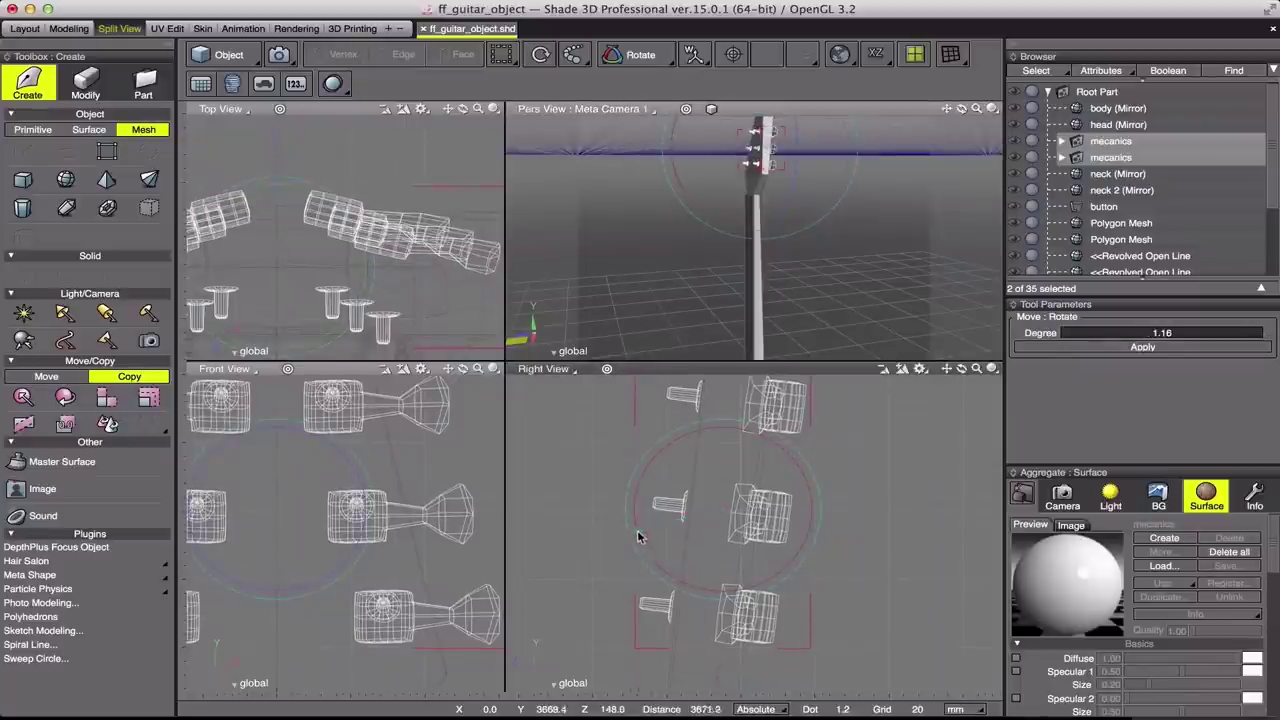
pyautogui.press('t')
pyautogui.moveTo(684, 512); pyautogui.dragTo(686, 511)
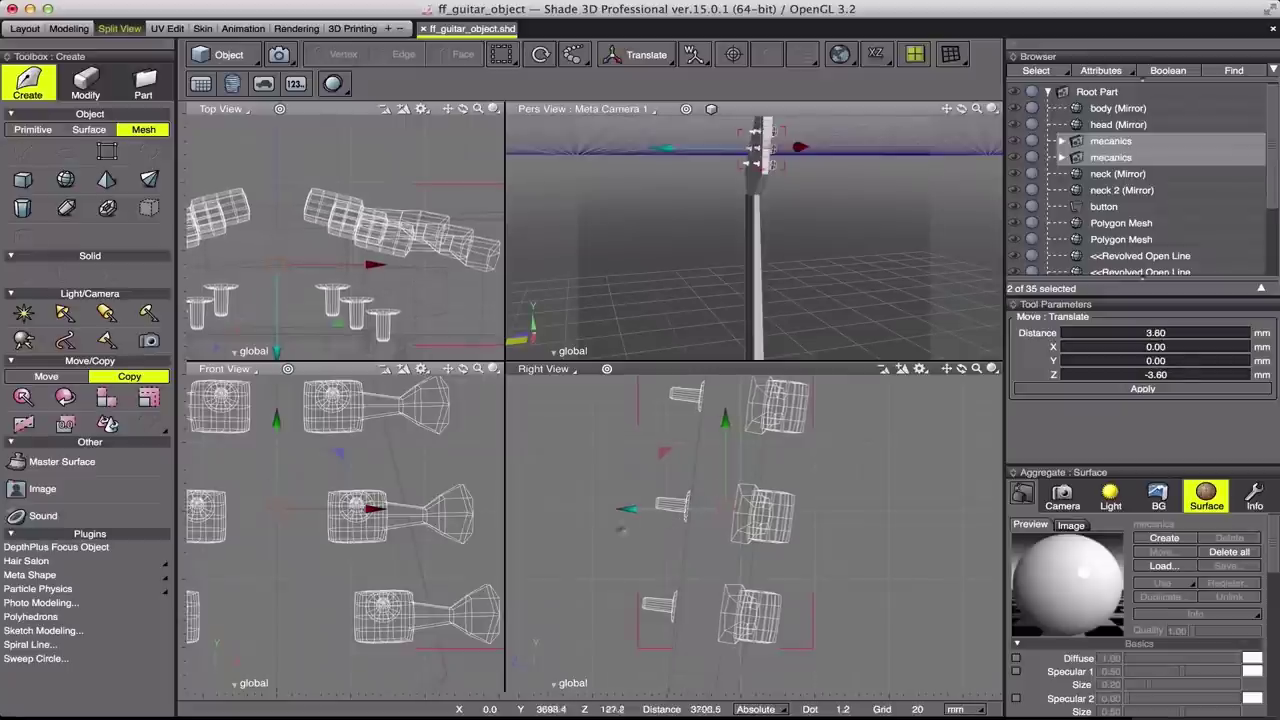
# Step: Nudge the mecanics 1.2 mm along Z, then enlarge the perspective view on the headstock
pyautogui.click(640, 54)
pyautogui.click(628, 112)
pyautogui.click(637, 474)
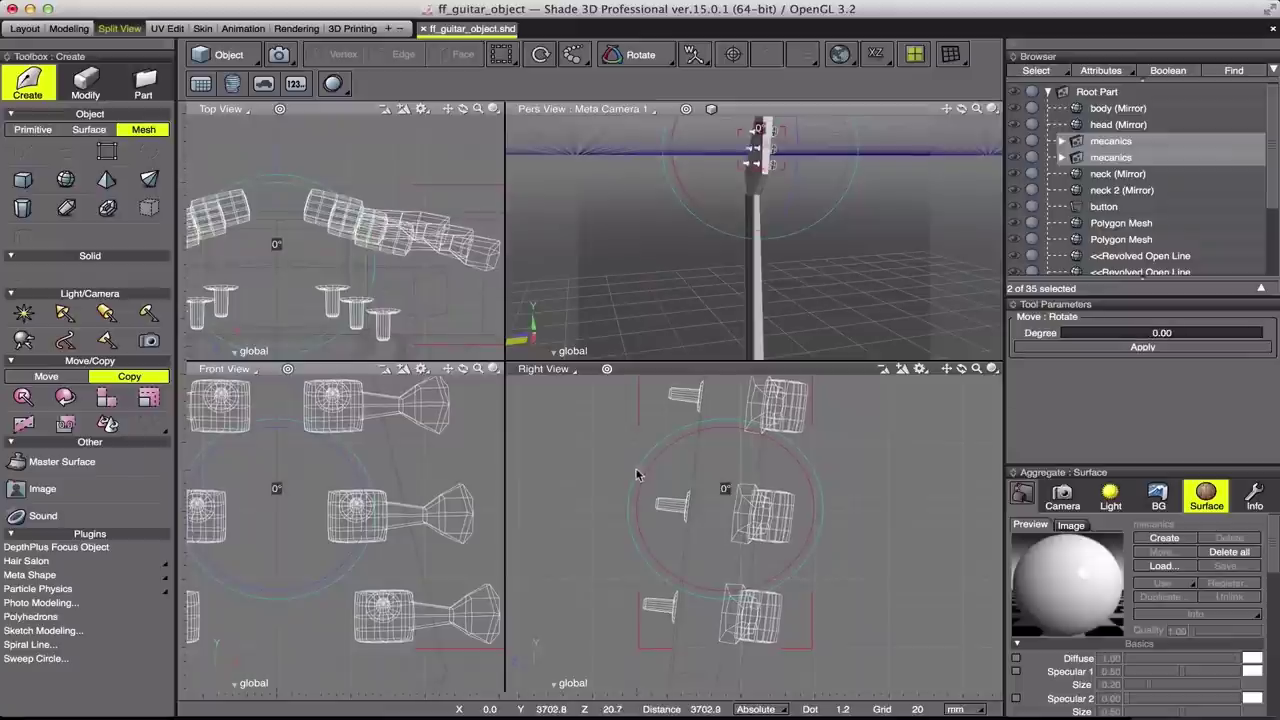
pyautogui.click(637, 474)
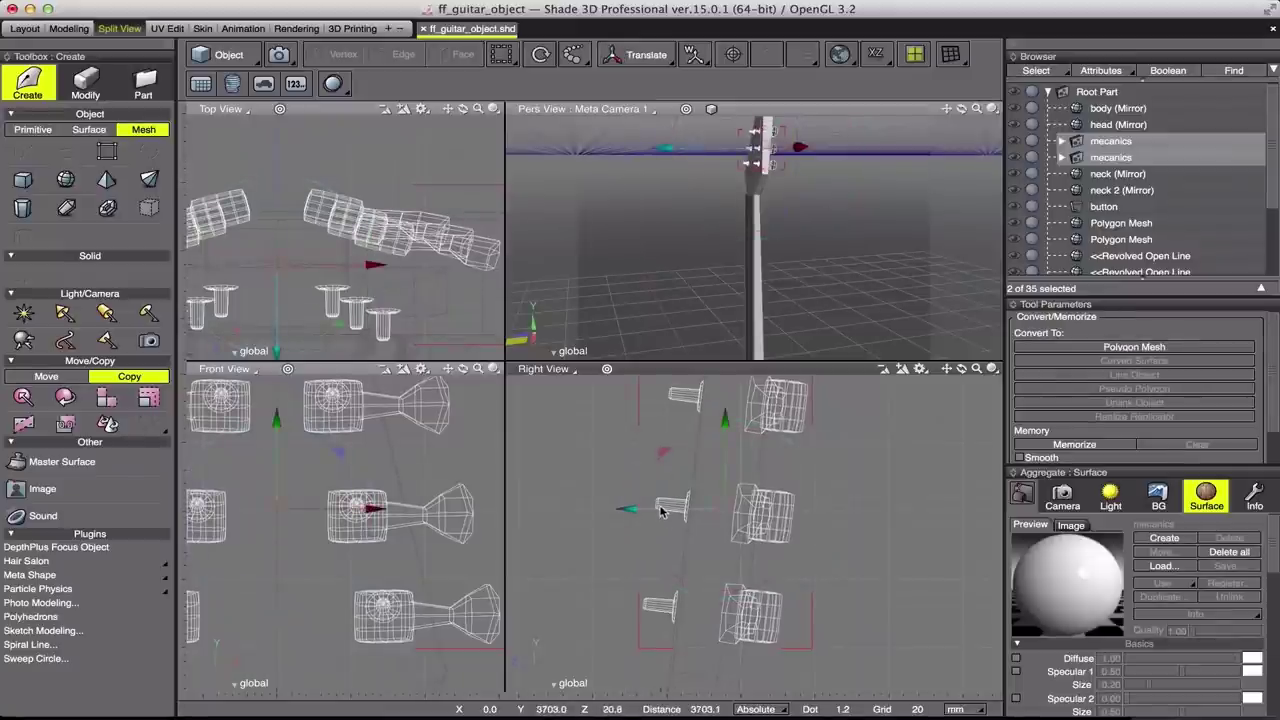
pyautogui.press('Left')
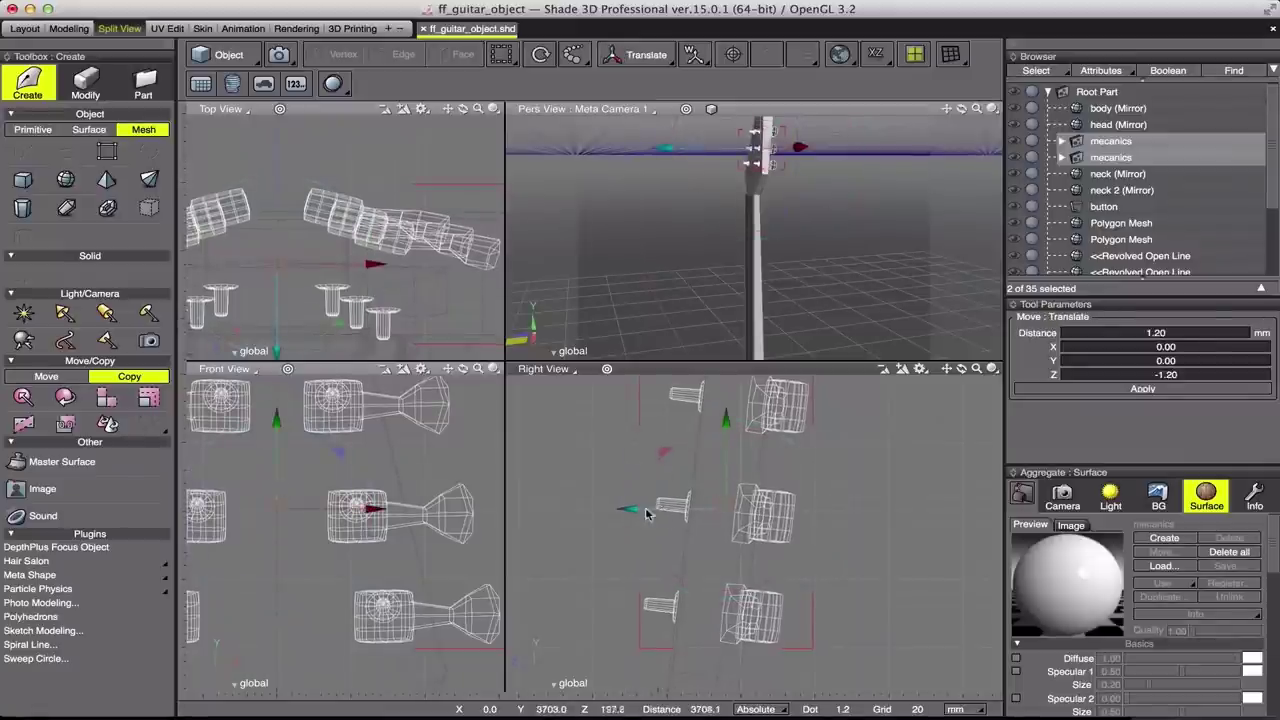
pyautogui.click(697, 280)
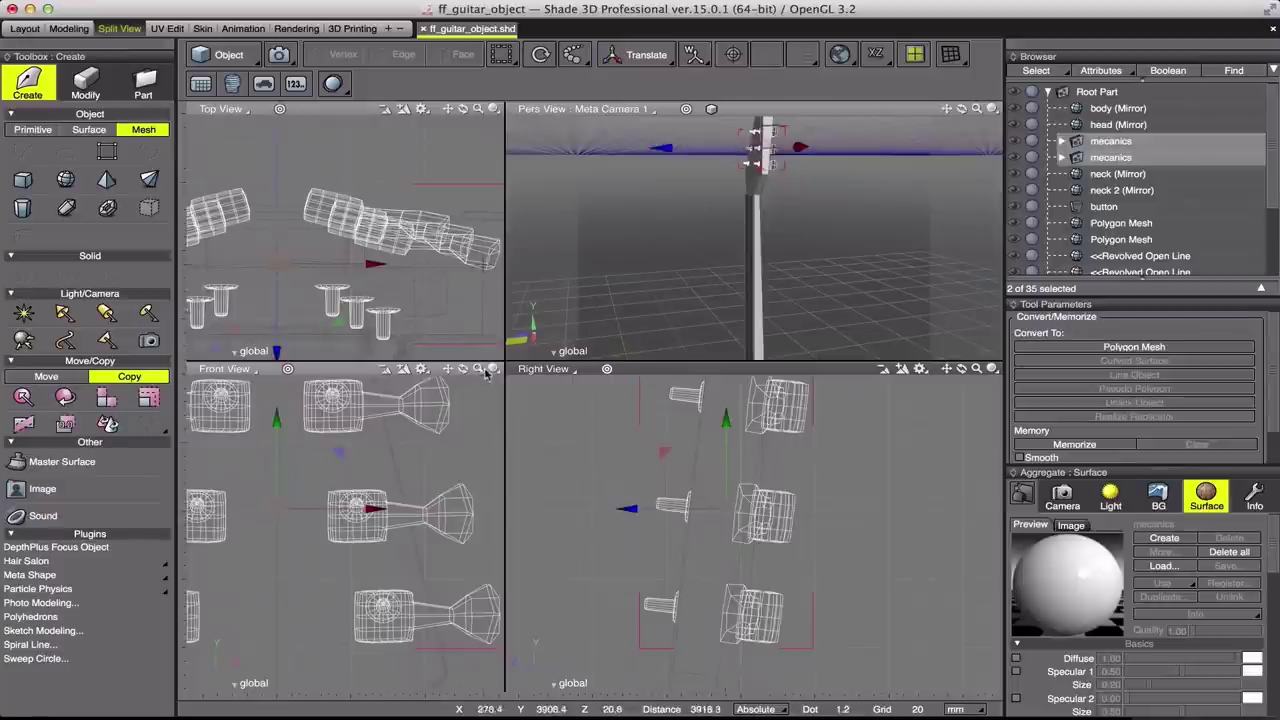
pyautogui.moveTo(504, 359)
pyautogui.mouseDown()
pyautogui.moveTo(423, 686)
pyautogui.moveTo(418, 558)
pyautogui.mouseUp()
pyautogui.moveTo(962, 111); pyautogui.dragTo(975, 140)
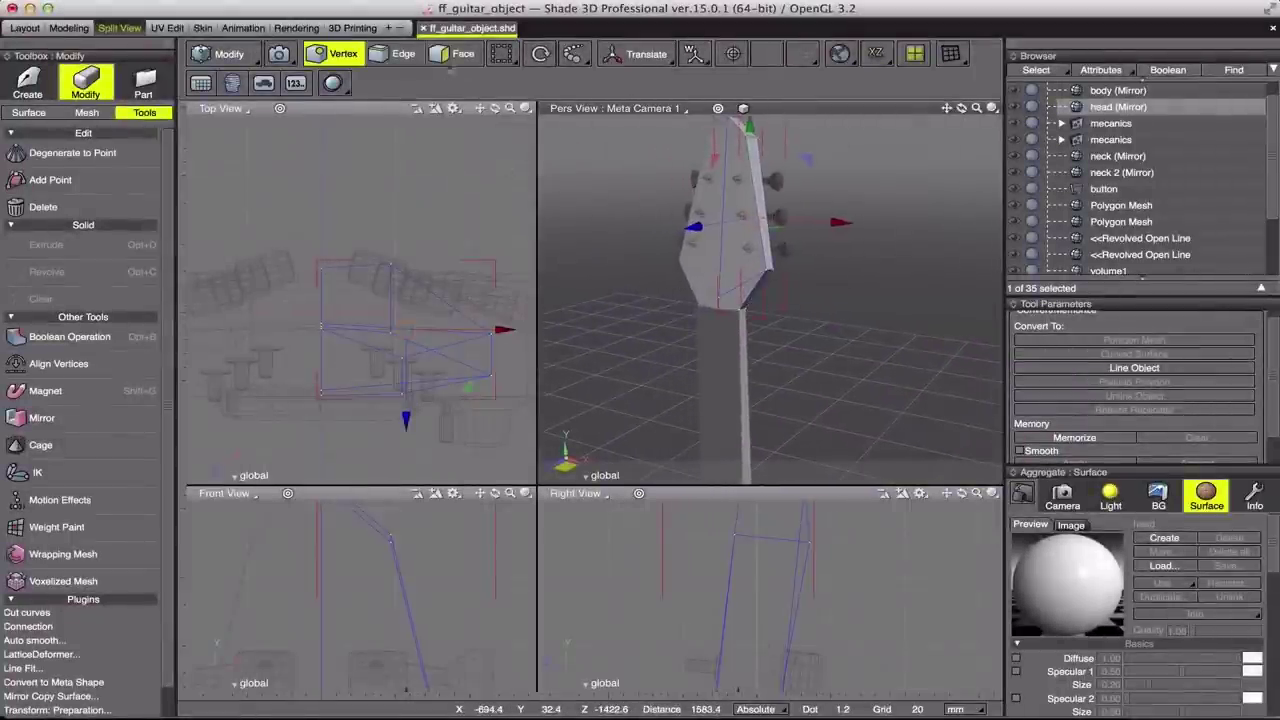
# Step: Subdivide the selected head faces at level 2
pyautogui.click(457, 54)
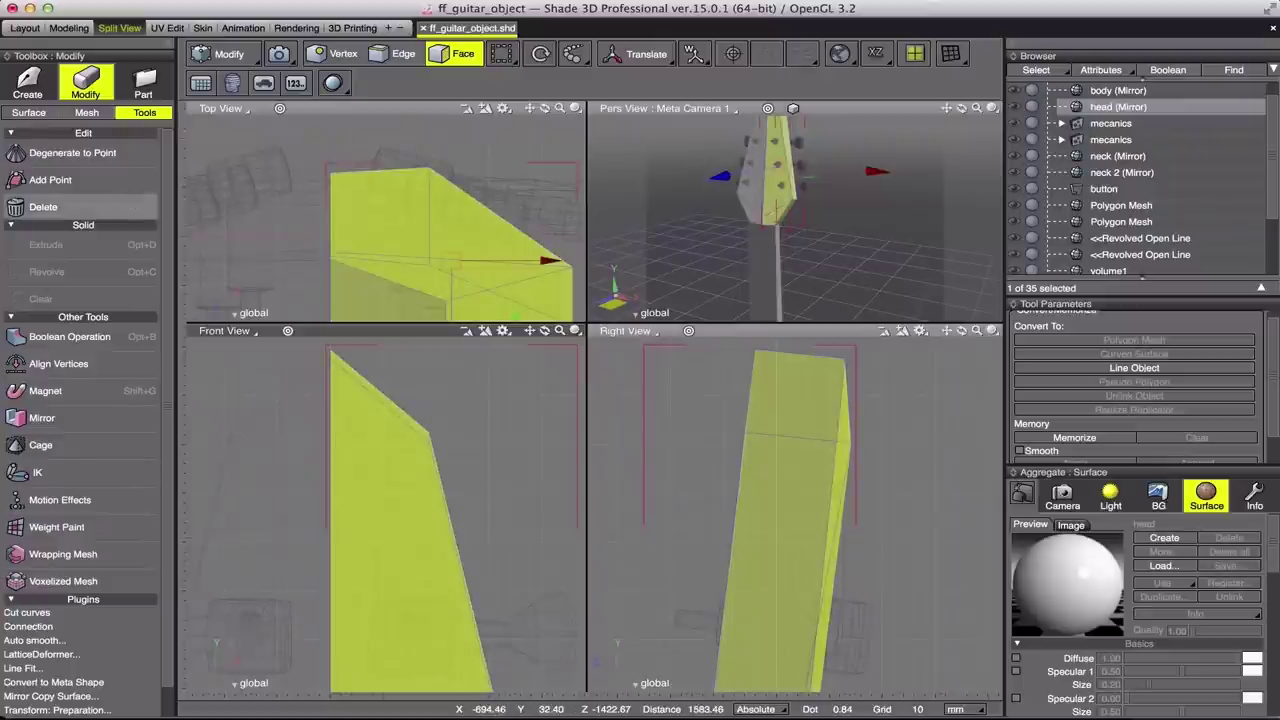
pyautogui.click(88, 112)
pyautogui.click(48, 575)
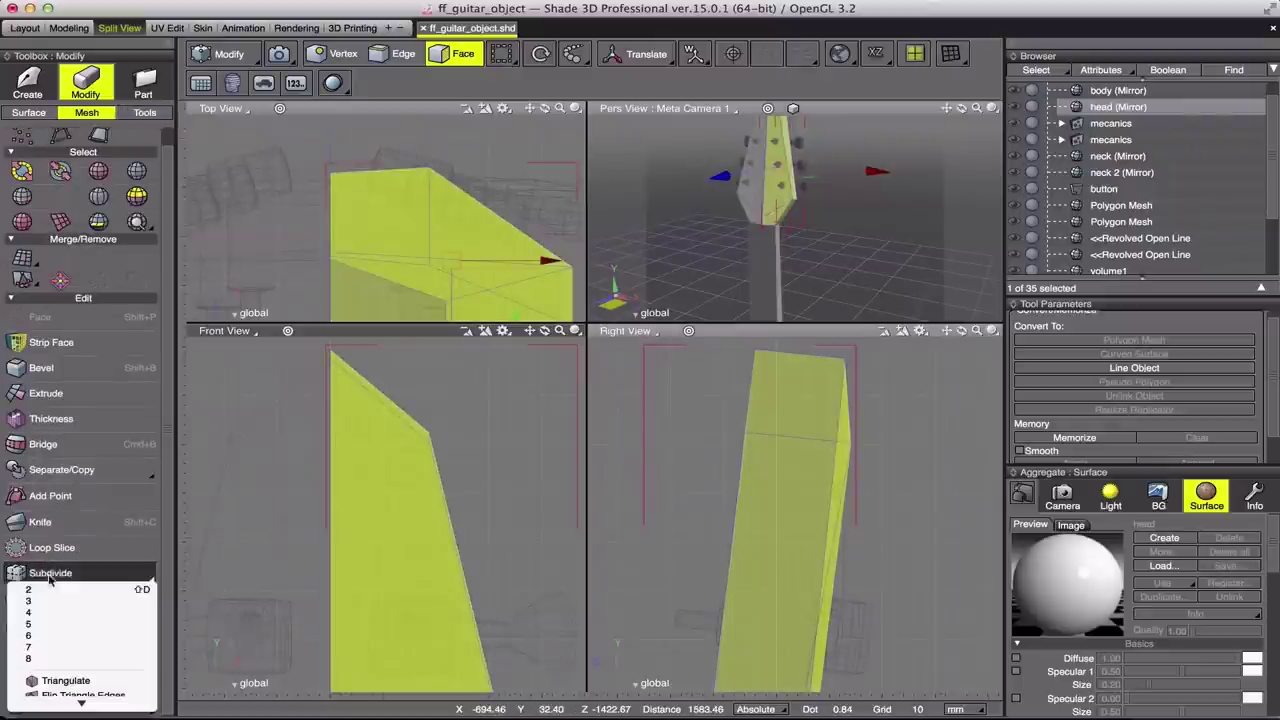
pyautogui.click(50, 591)
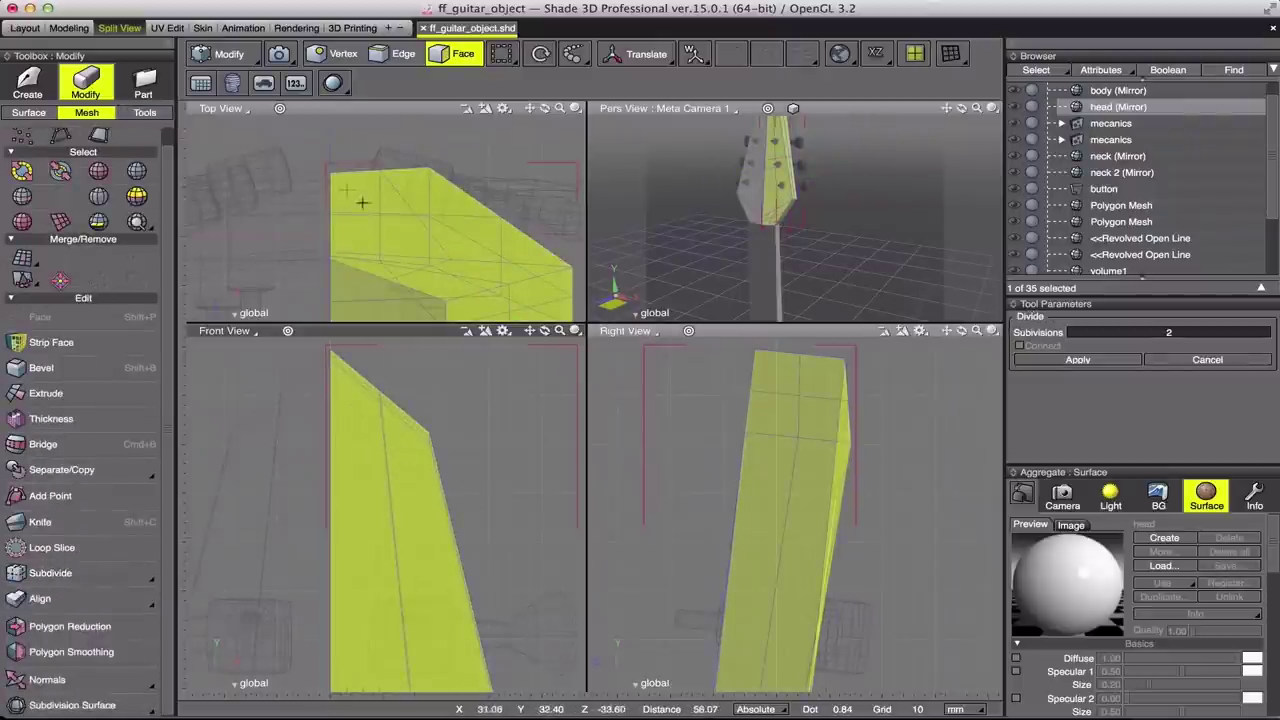
# Step: Raise the headstock's new tip vertices about 24.36 mm along Y
pyautogui.click(335, 53)
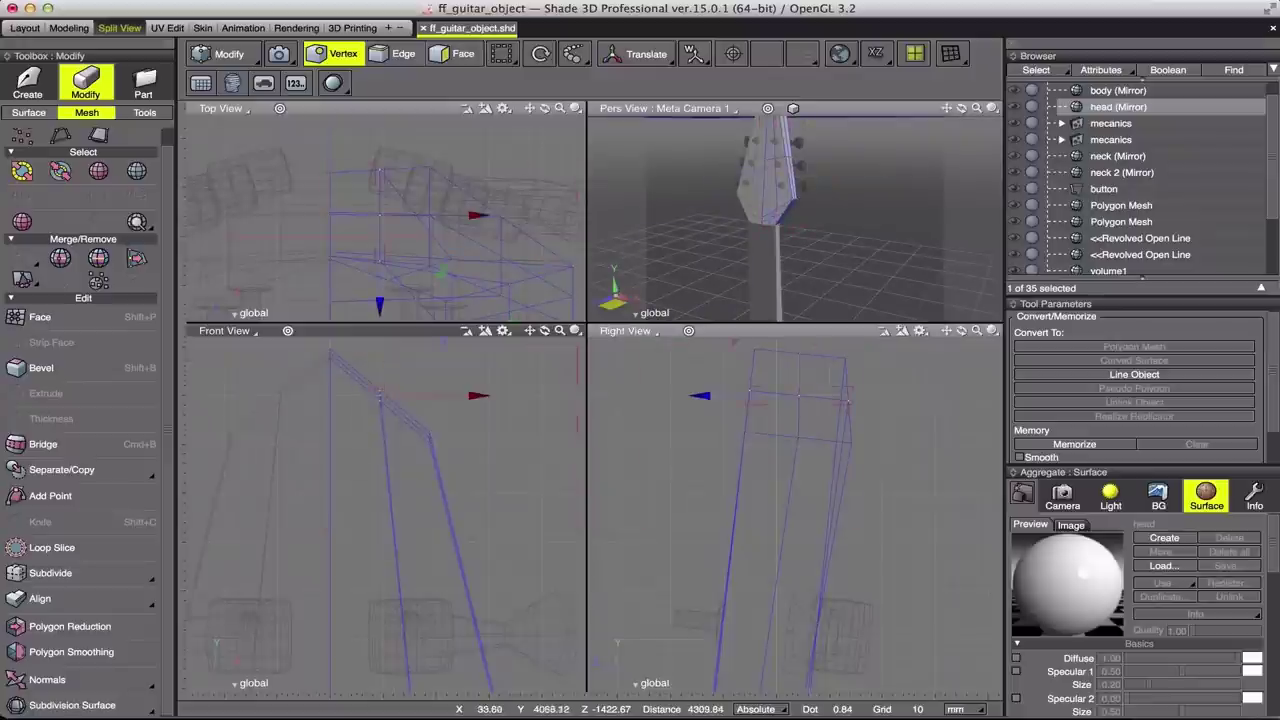
pyautogui.moveTo(379, 384); pyautogui.dragTo(383, 358)
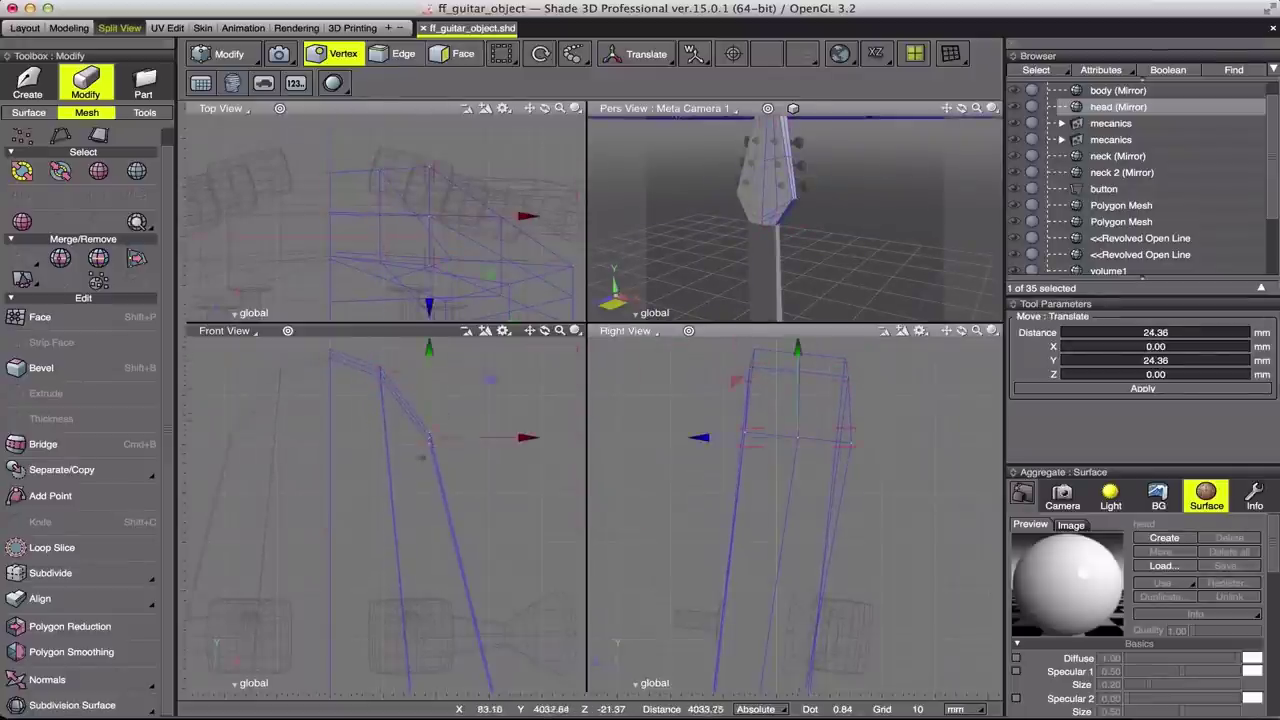
pyautogui.moveTo(428, 433); pyautogui.dragTo(424, 431)
pyautogui.press('Tab')
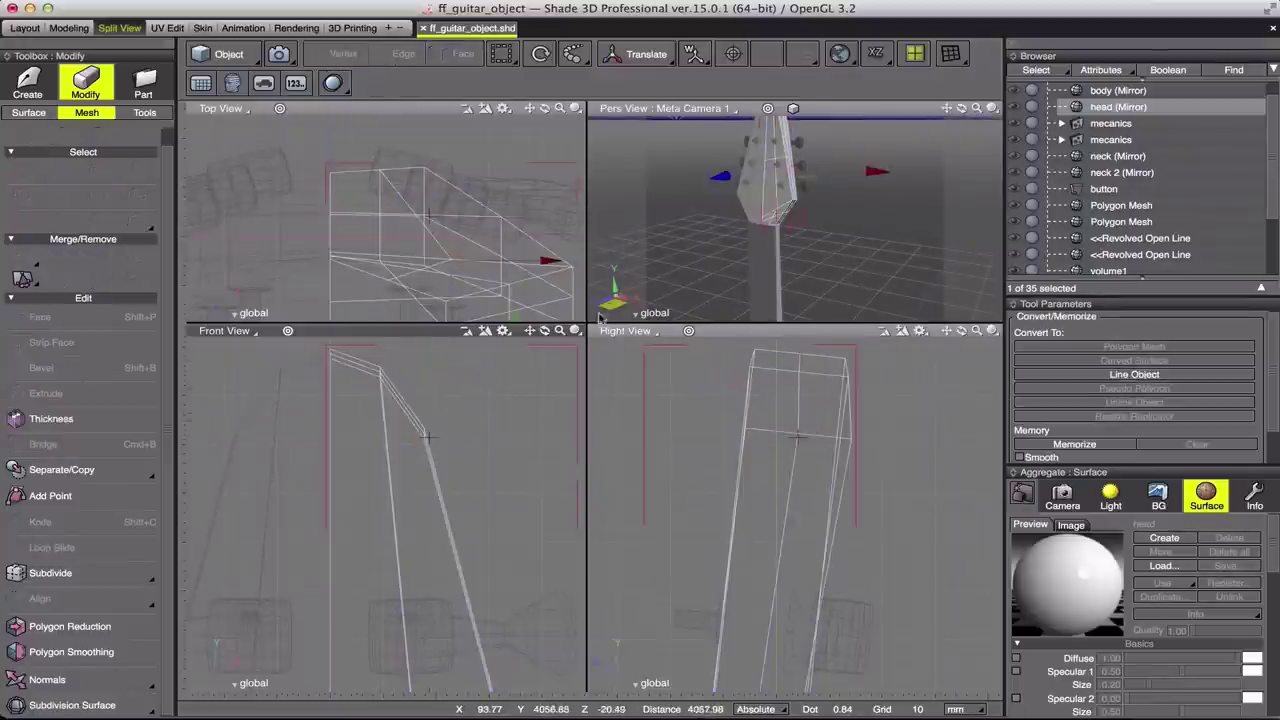
pyautogui.moveTo(948, 108); pyautogui.dragTo(948, 118)
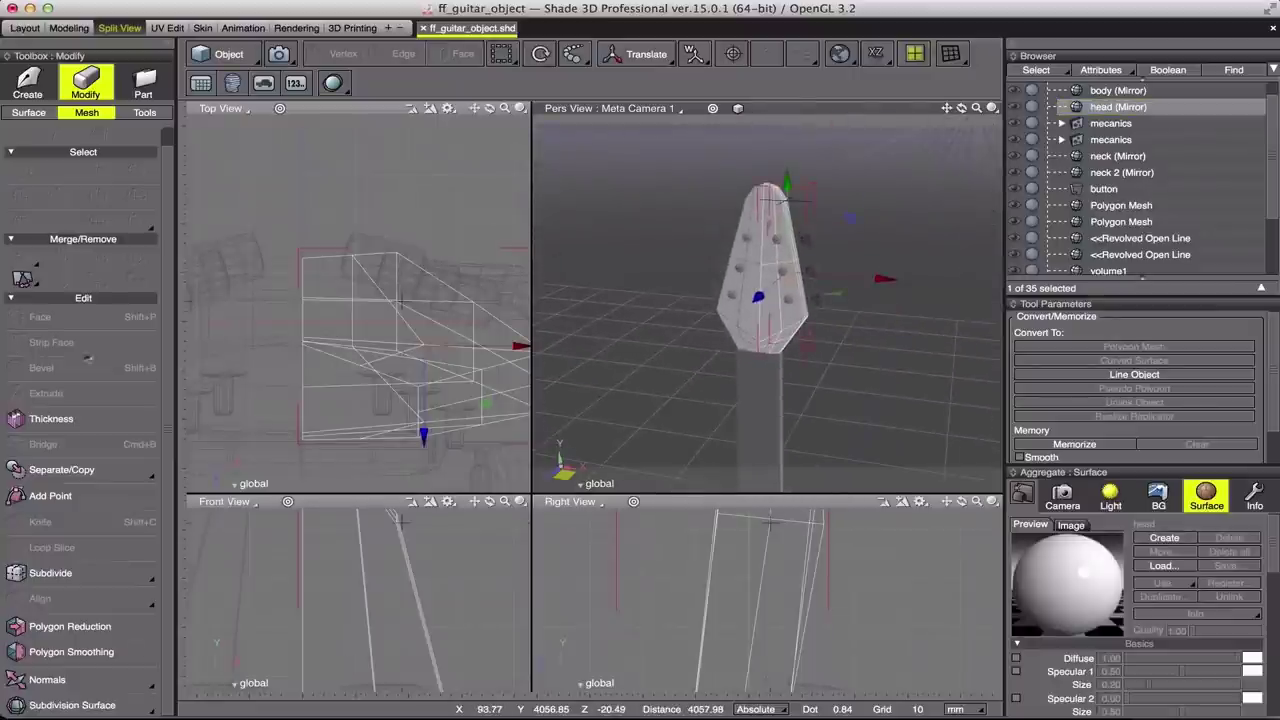
# Step: Lock the mirrors on the head, neck, neck 2 and body parts into plain geometry
pyautogui.click(141, 114)
pyautogui.click(45, 418)
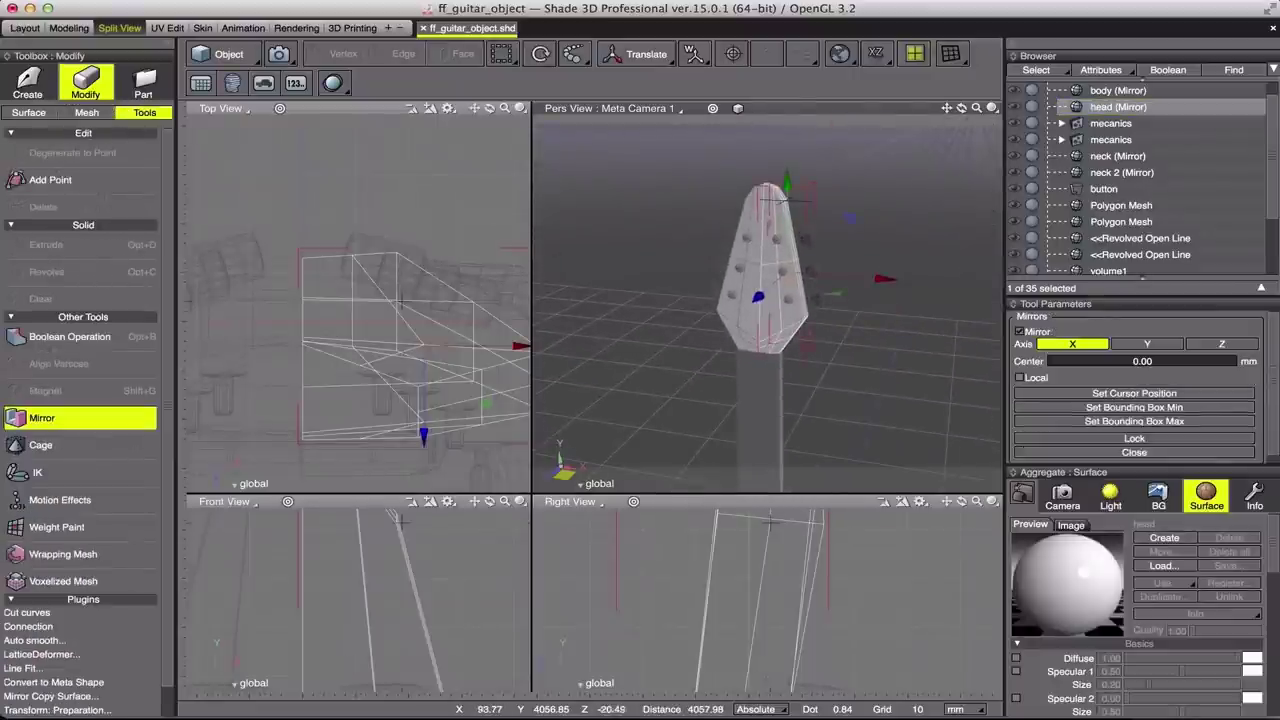
pyautogui.click(1134, 438)
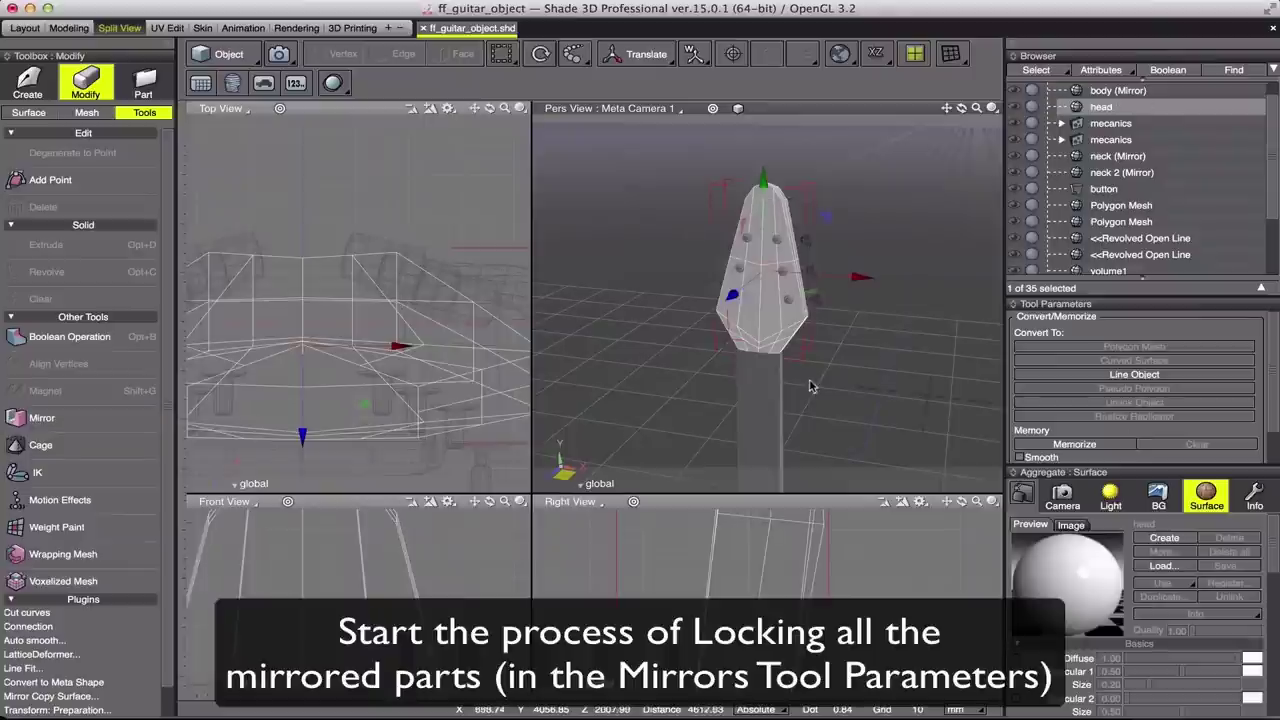
pyautogui.click(779, 377)
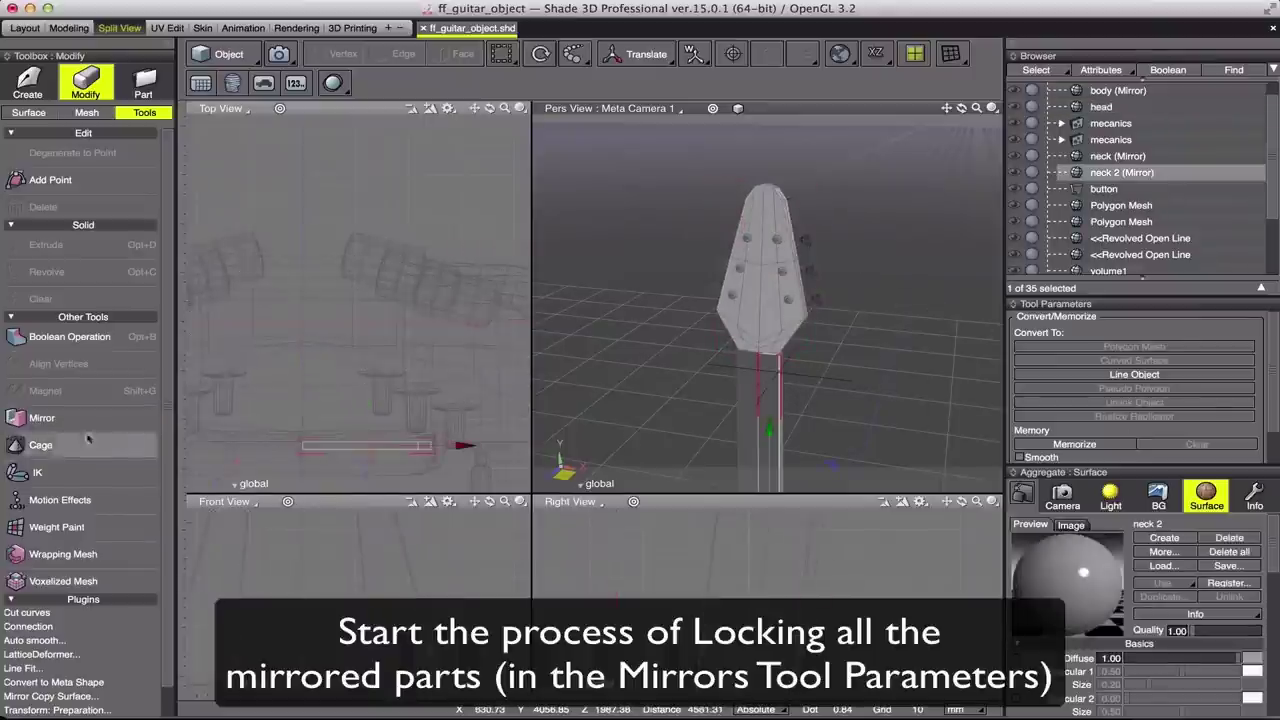
pyautogui.click(731, 357)
pyautogui.click(45, 418)
pyautogui.click(1134, 438)
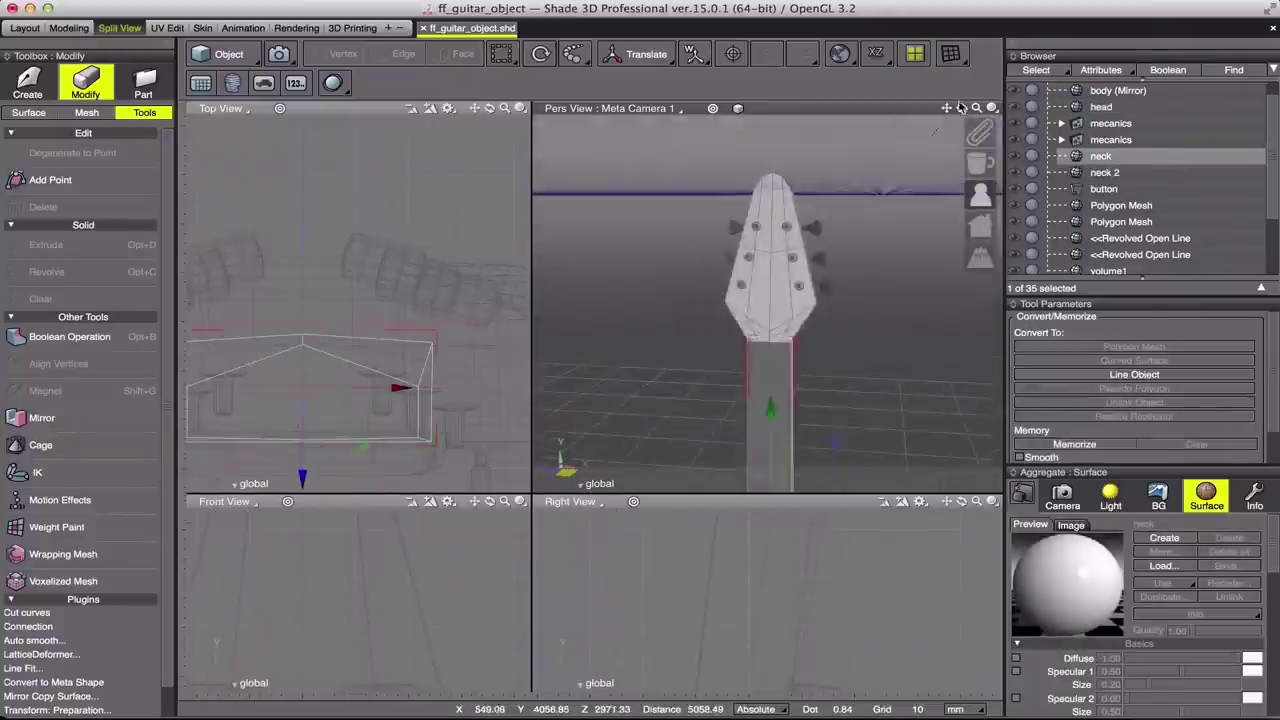
pyautogui.click(771, 257)
# Step: Select the button group, expand it, and pick its first Closed Line
pyautogui.click(22, 420)
pyautogui.click(1104, 189)
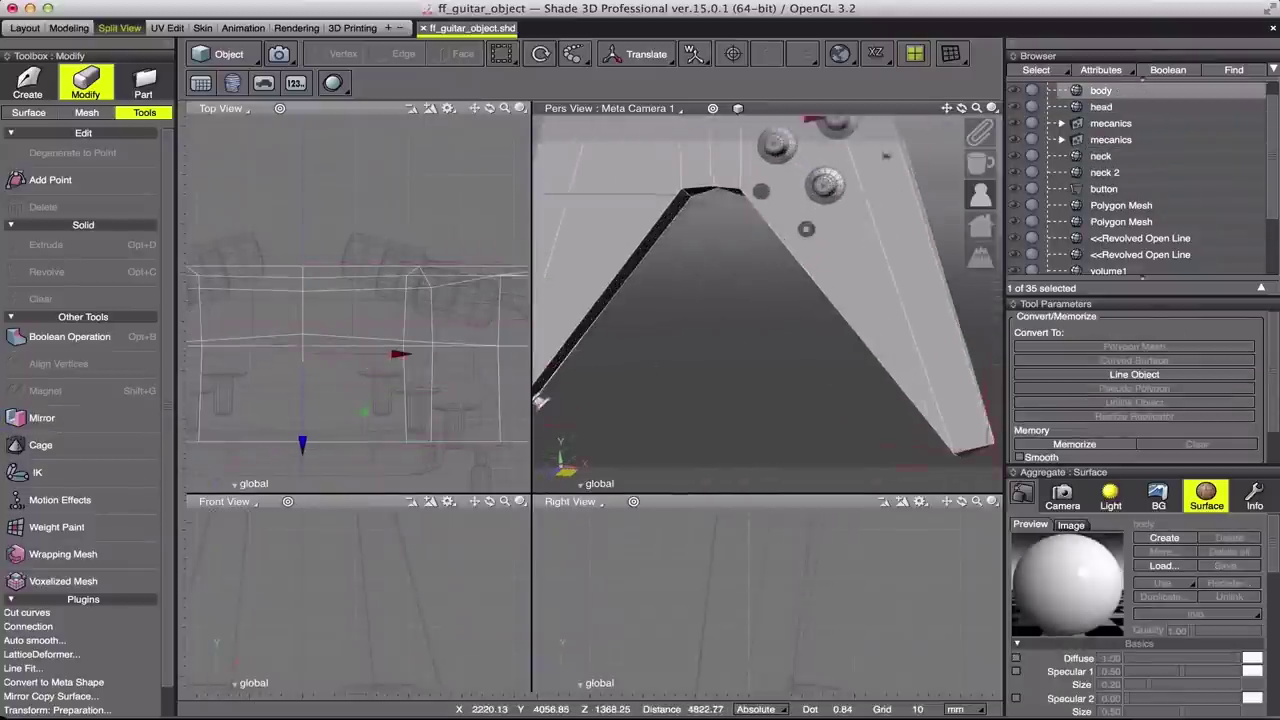
pyautogui.click(1062, 189)
pyautogui.click(1130, 205)
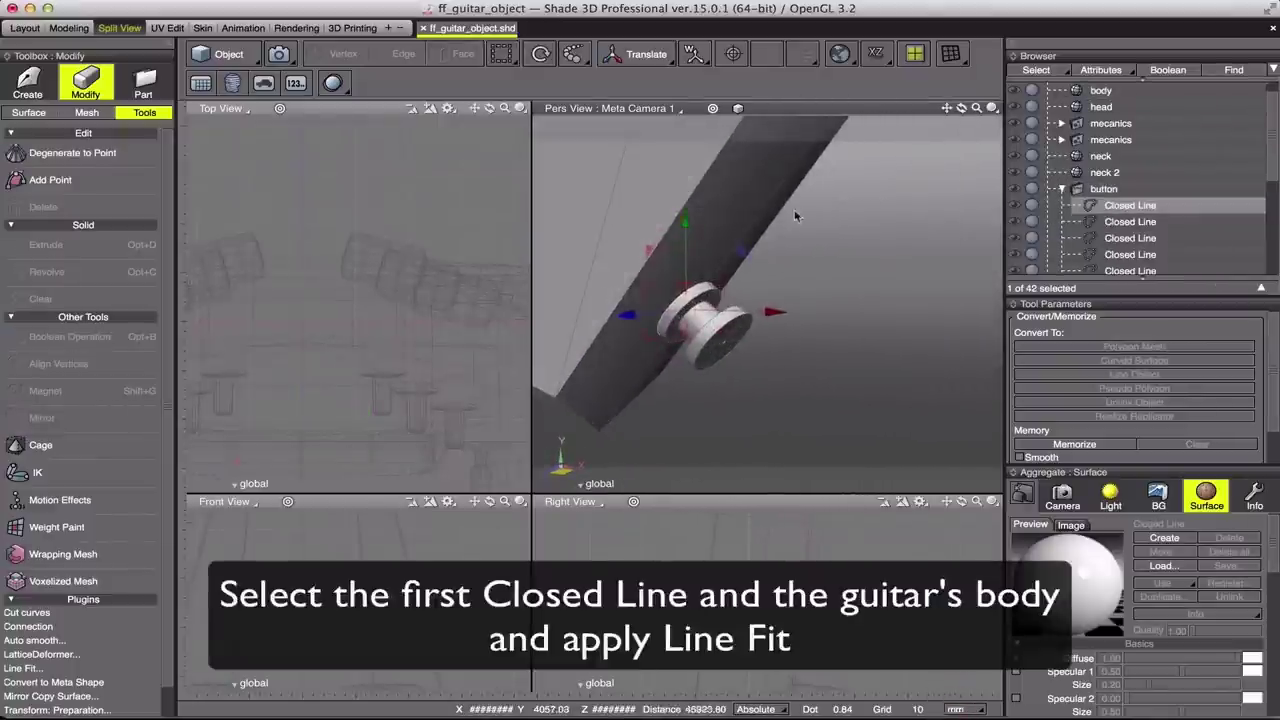
# Step: Line-fit the button's Closed Line against the guitar body
pyautogui.keyDown('shift'); pyautogui.click(620, 302); pyautogui.keyUp('shift')
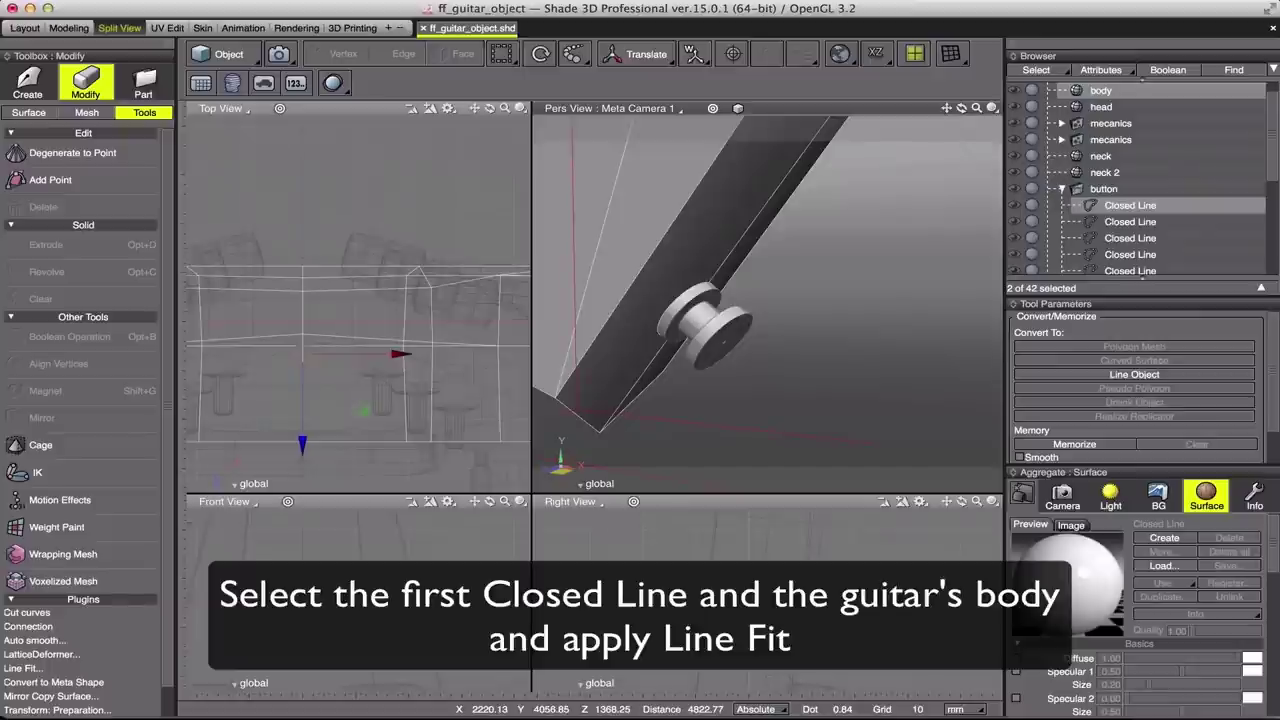
pyautogui.click(22, 667)
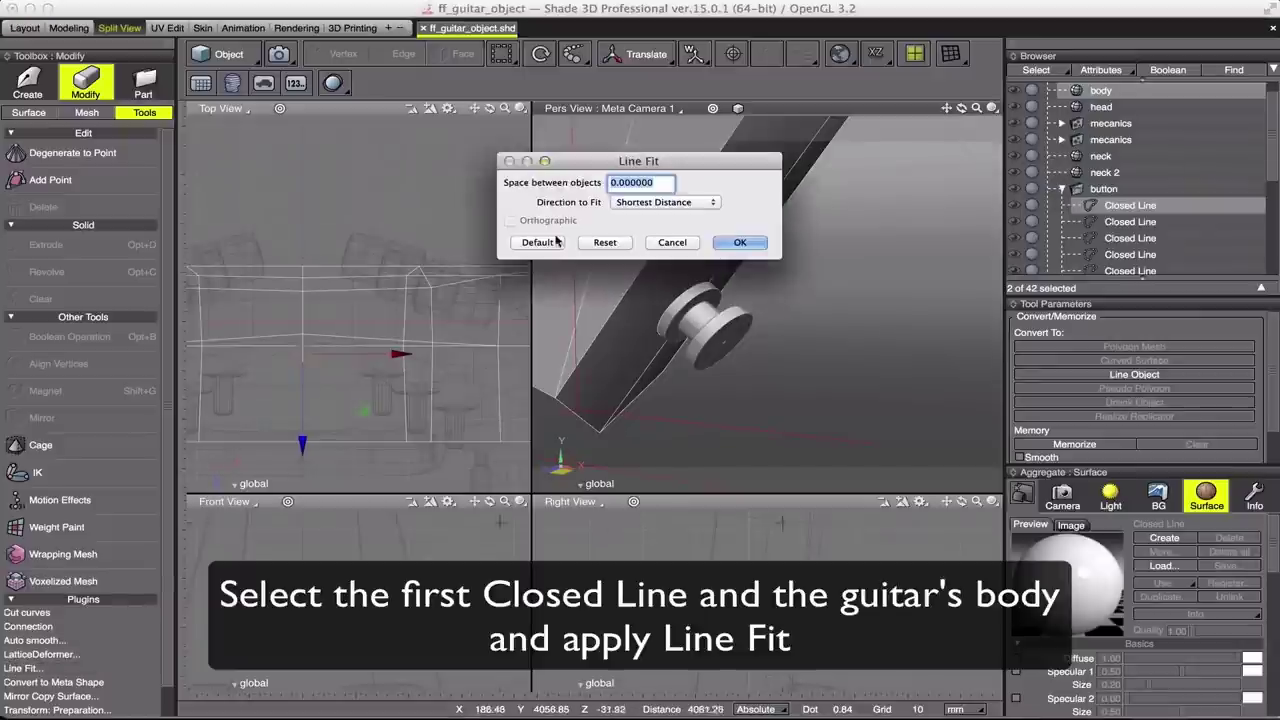
pyautogui.click(752, 243)
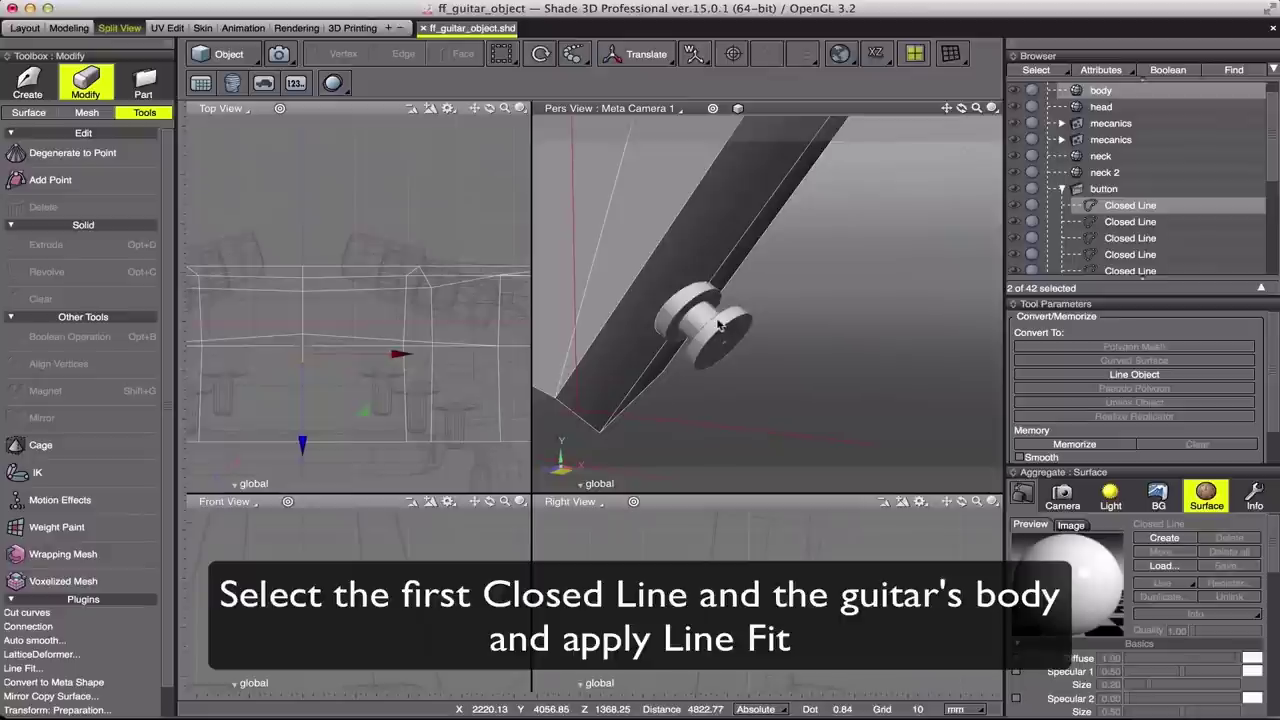
# Step: Convert the button group to a polygon mesh and zoom out to the whole guitar
pyautogui.click(1104, 184)
pyautogui.click(1134, 346)
pyautogui.click(708, 271)
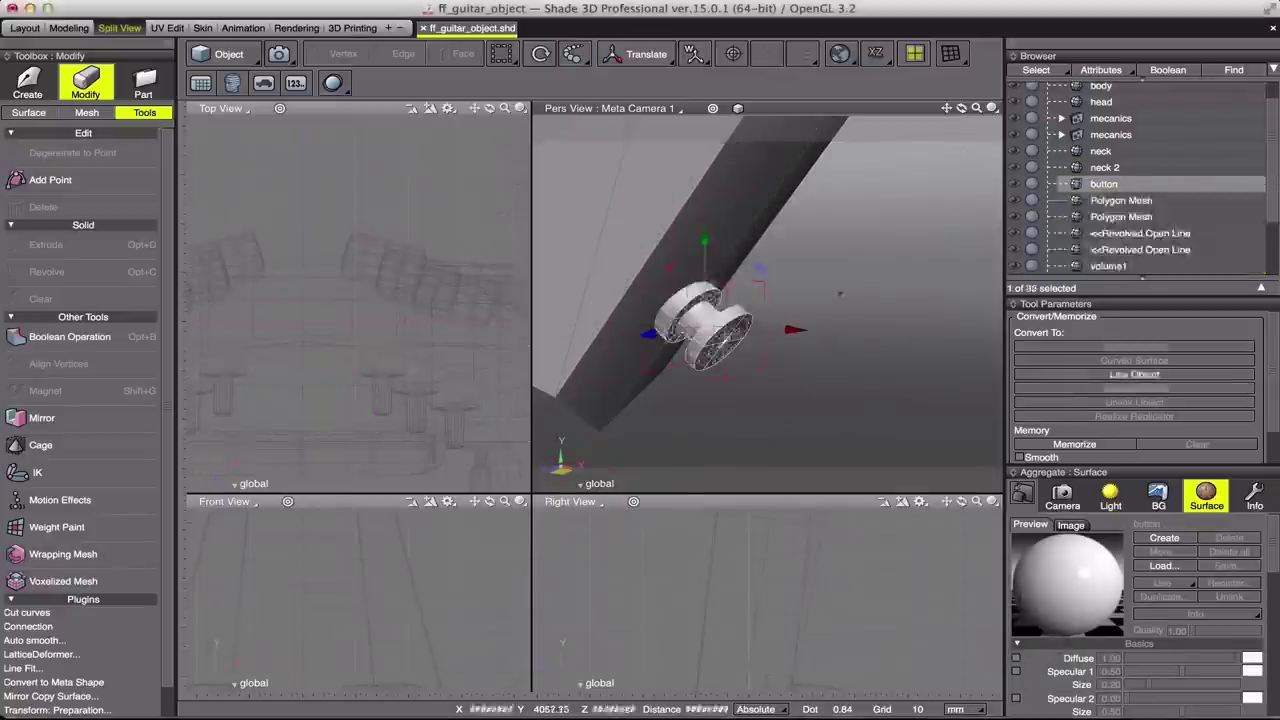
pyautogui.moveTo(955, 108)
pyautogui.mouseDown()
pyautogui.moveTo(925, 146)
pyautogui.moveTo(938, 112)
pyautogui.moveTo(948, 158)
pyautogui.moveTo(750, 378)
pyautogui.mouseUp()
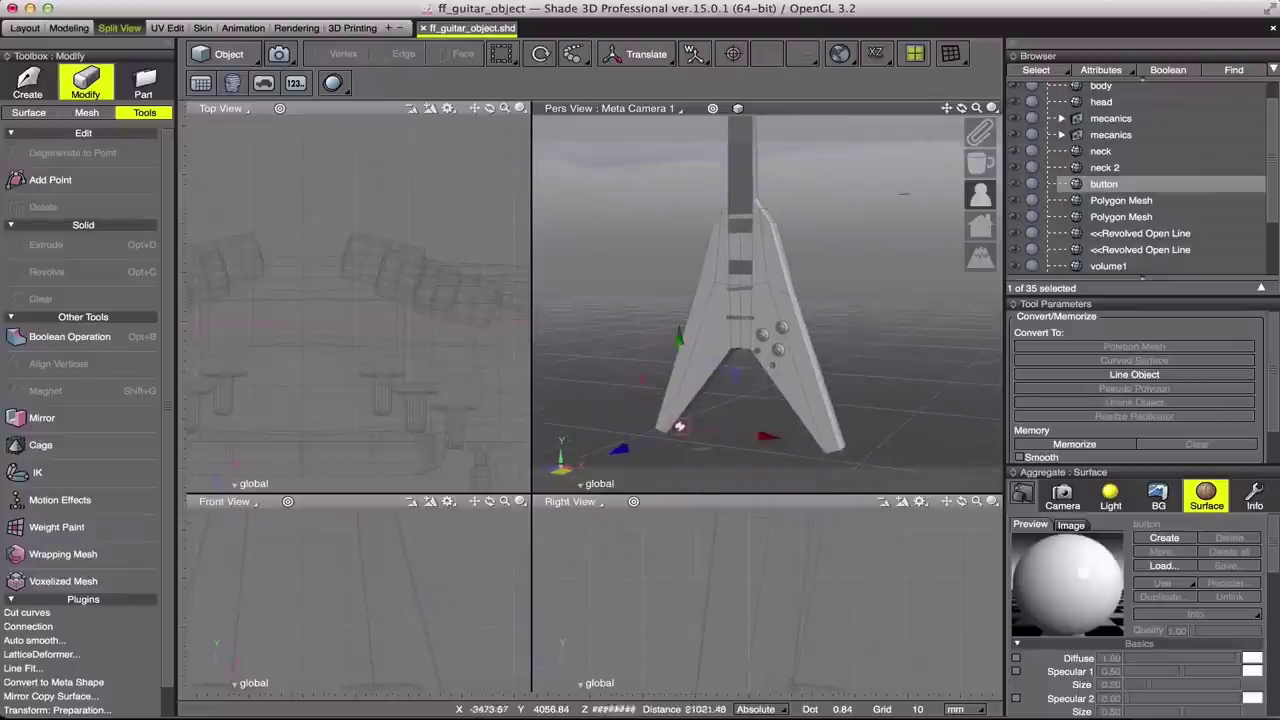
# Step: Rename the two Revolved Open Line objects 'switch' and 'plug'
pyautogui.click(750, 378)
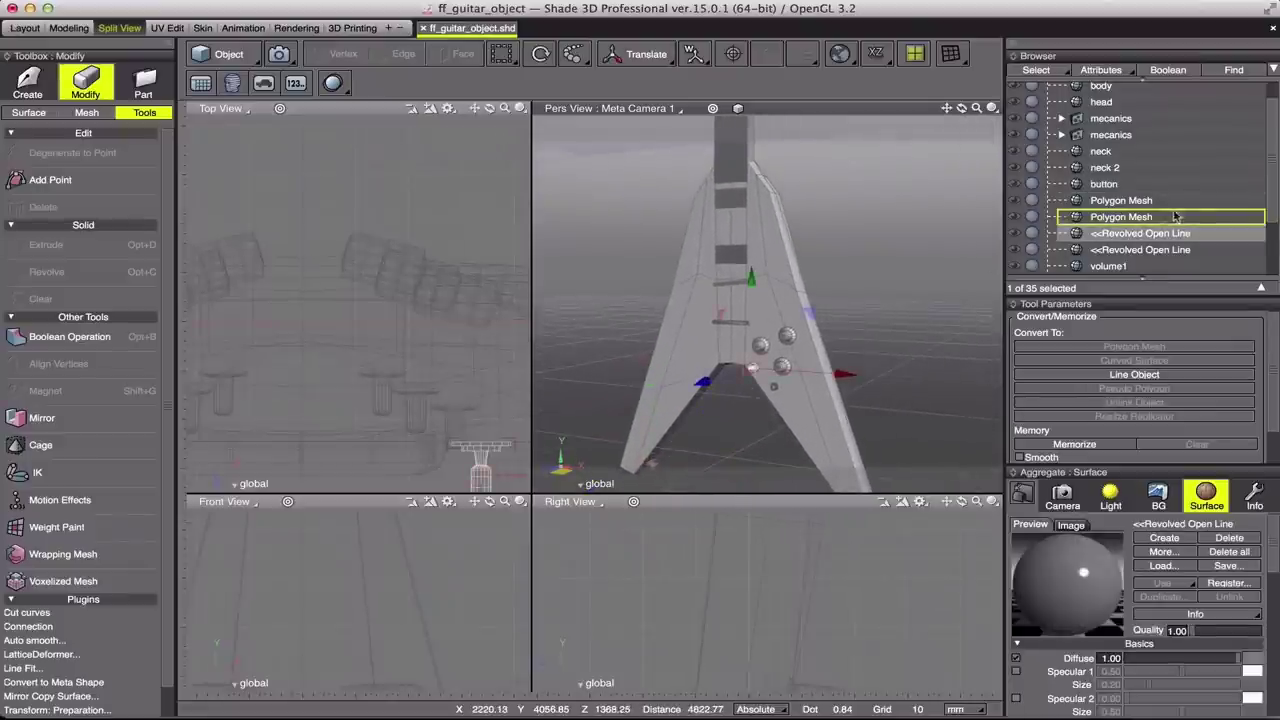
pyautogui.doubleClick(1118, 234)
pyautogui.write('switch')
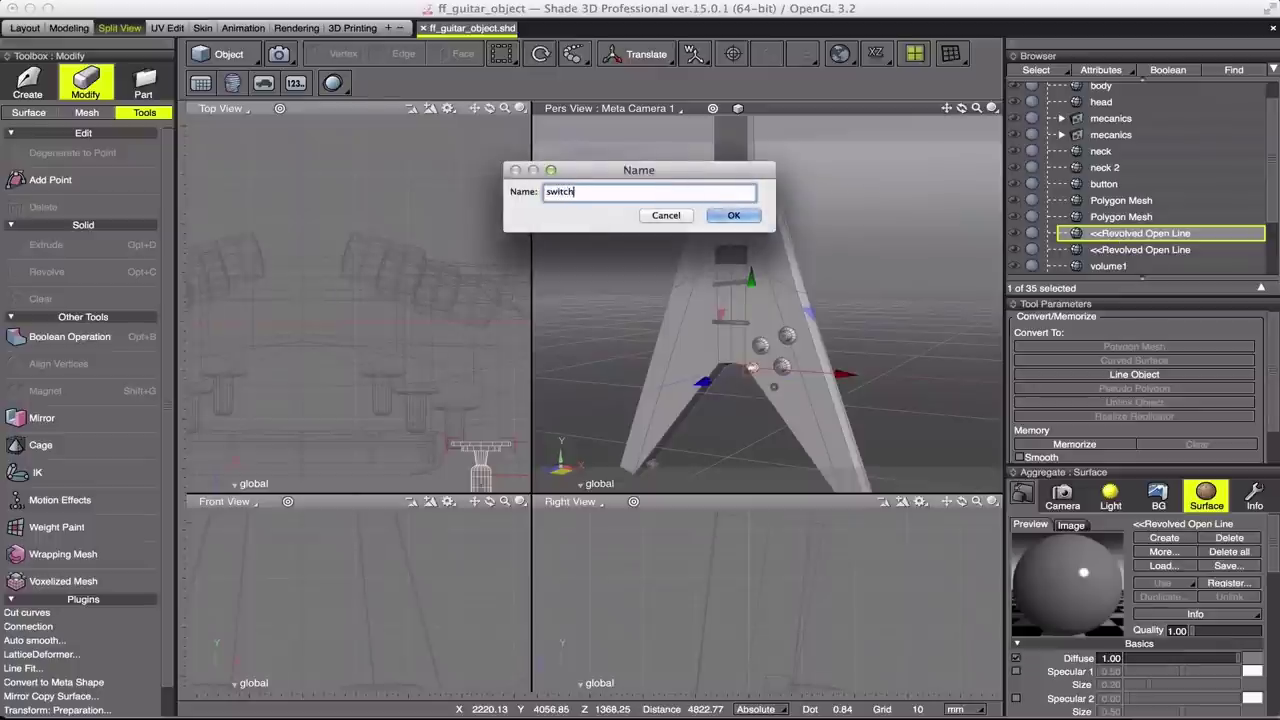
pyautogui.press('Return')
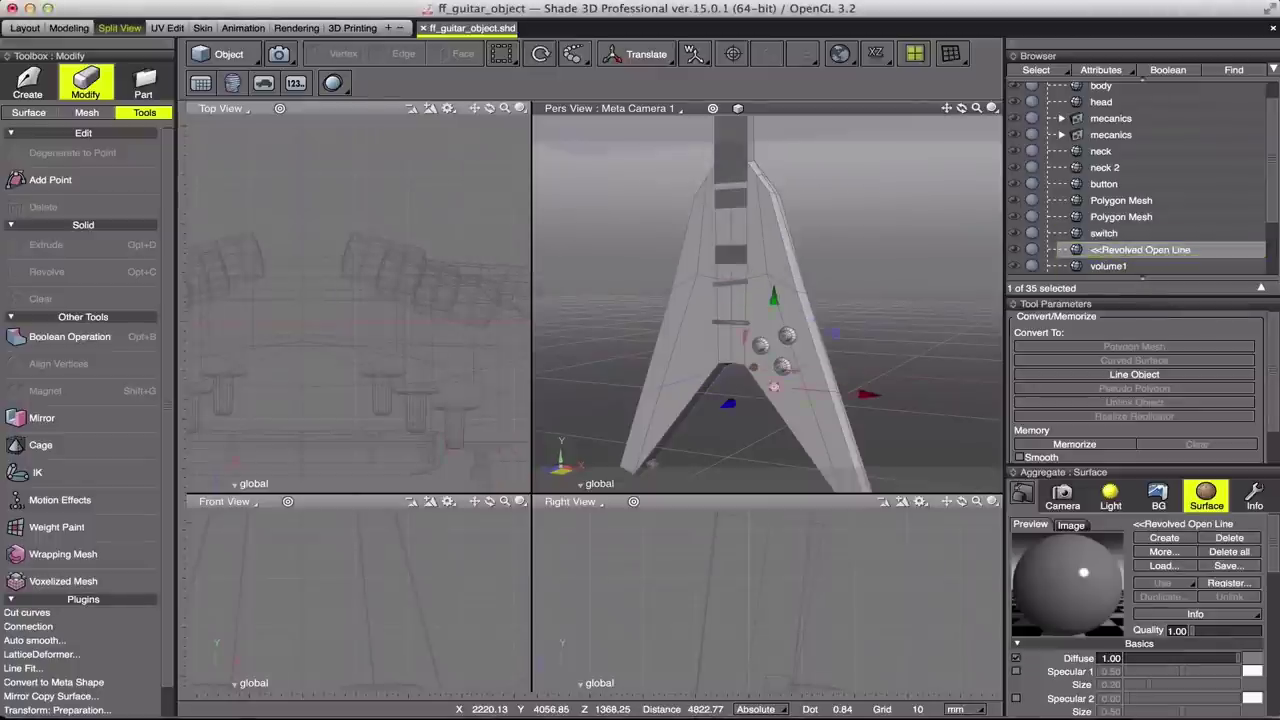
pyautogui.doubleClick(1120, 250)
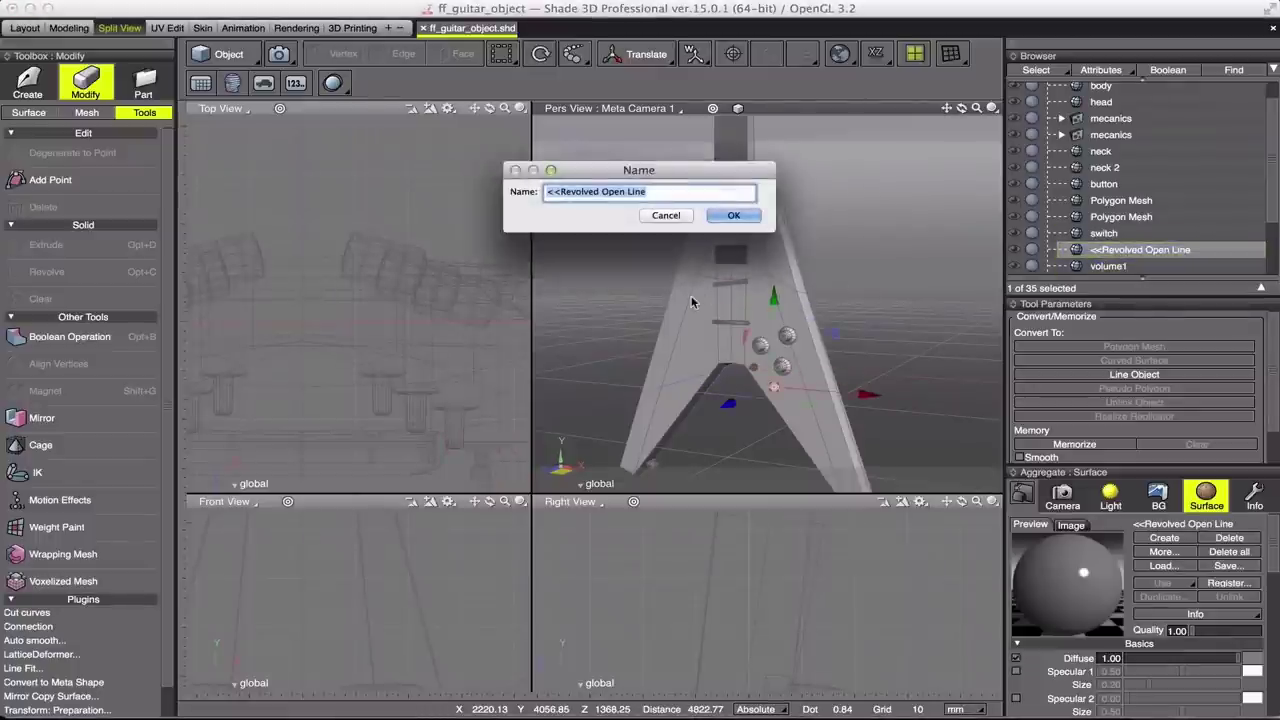
pyautogui.write('lu')
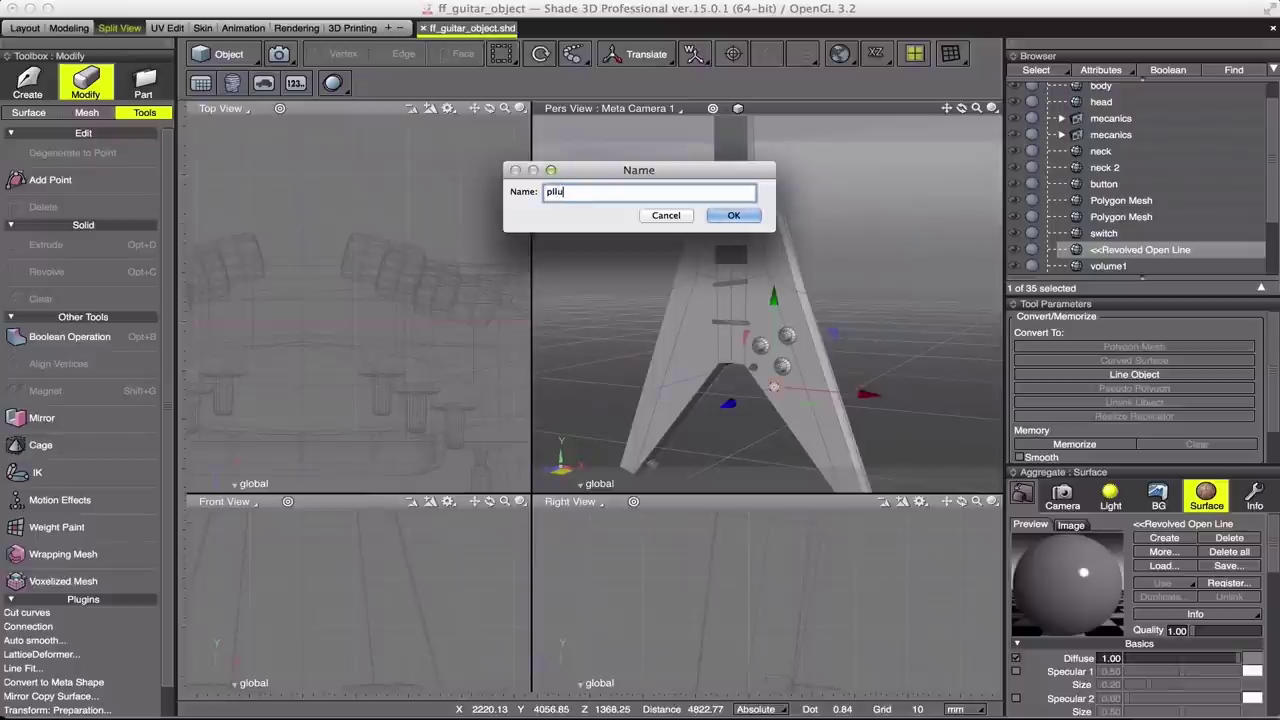
pyautogui.press('Return')
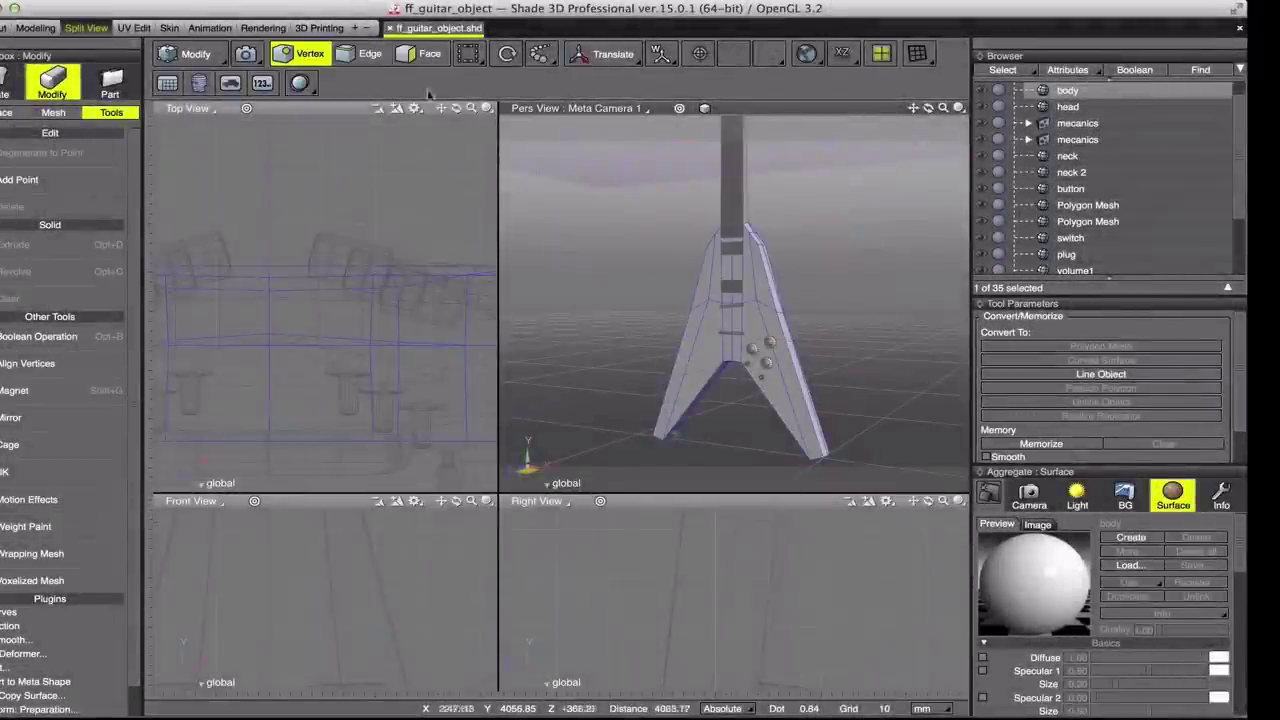
# Step: In Face mode, select the faces of both the right and left halves of the guitar body
pyautogui.click(425, 55)
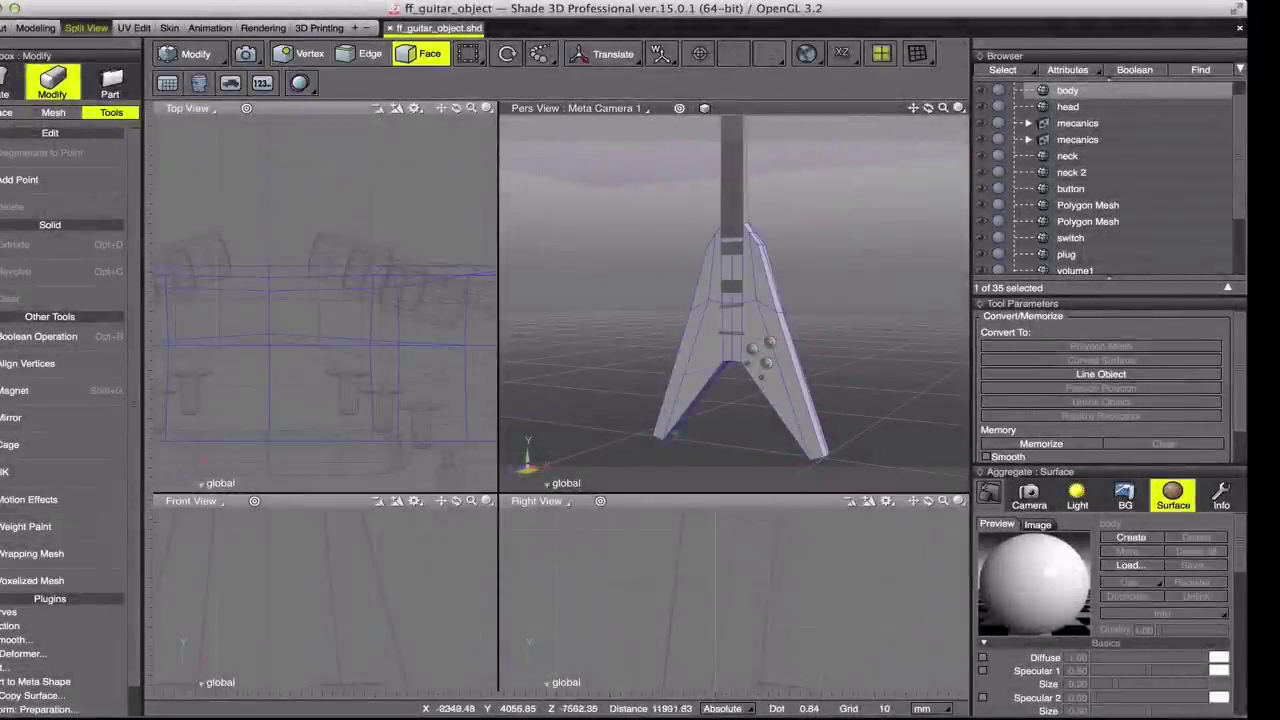
pyautogui.rightClick(366, 129)
pyautogui.rightClick(225, 130)
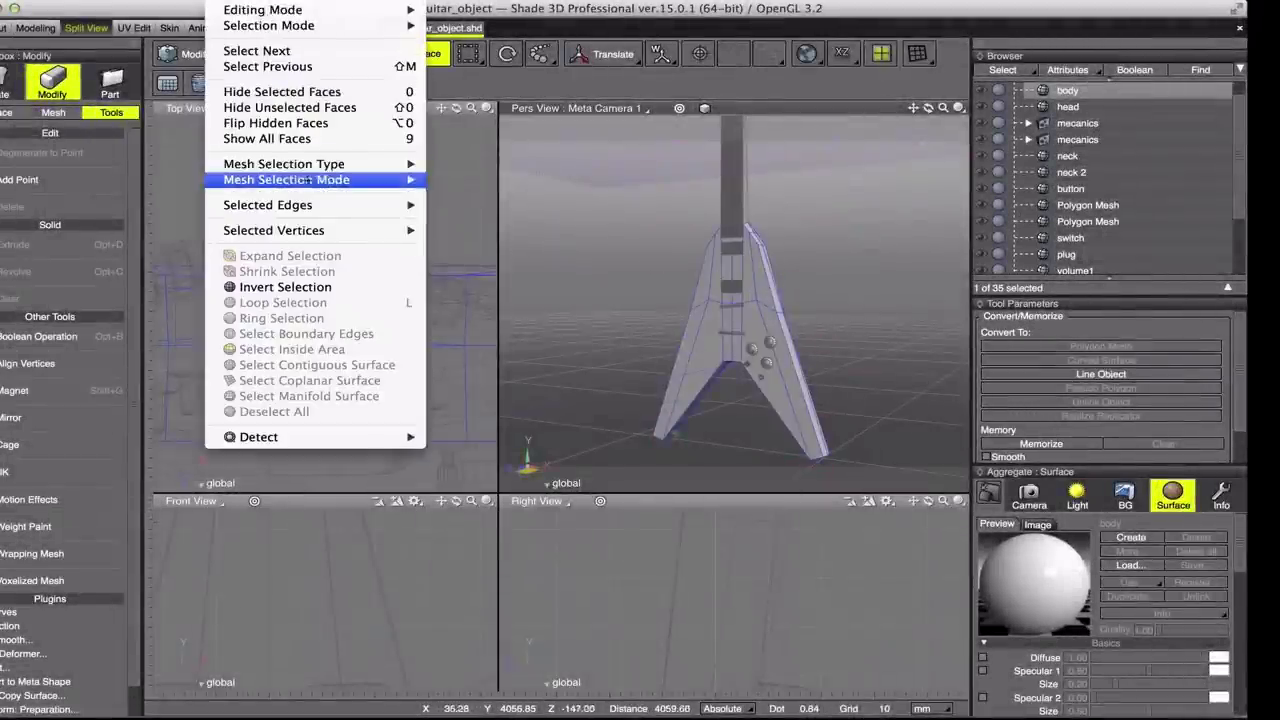
pyautogui.click(731, 300)
pyautogui.click(750, 265)
pyautogui.keyDown('shift'); pyautogui.click(756, 312); pyautogui.keyUp('shift')
pyautogui.keyDown('shift'); pyautogui.click(756, 317); pyautogui.keyUp('shift')
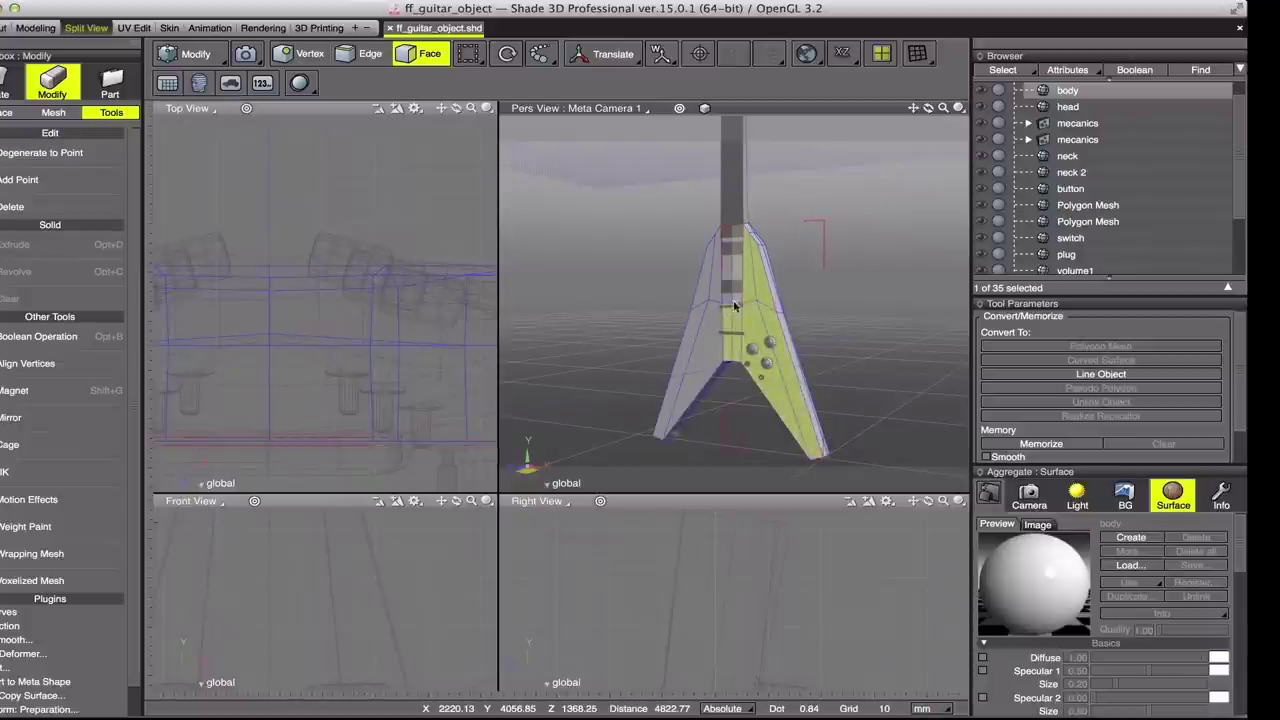
pyautogui.keyDown('shift'); pyautogui.click(702, 300); pyautogui.keyUp('shift')
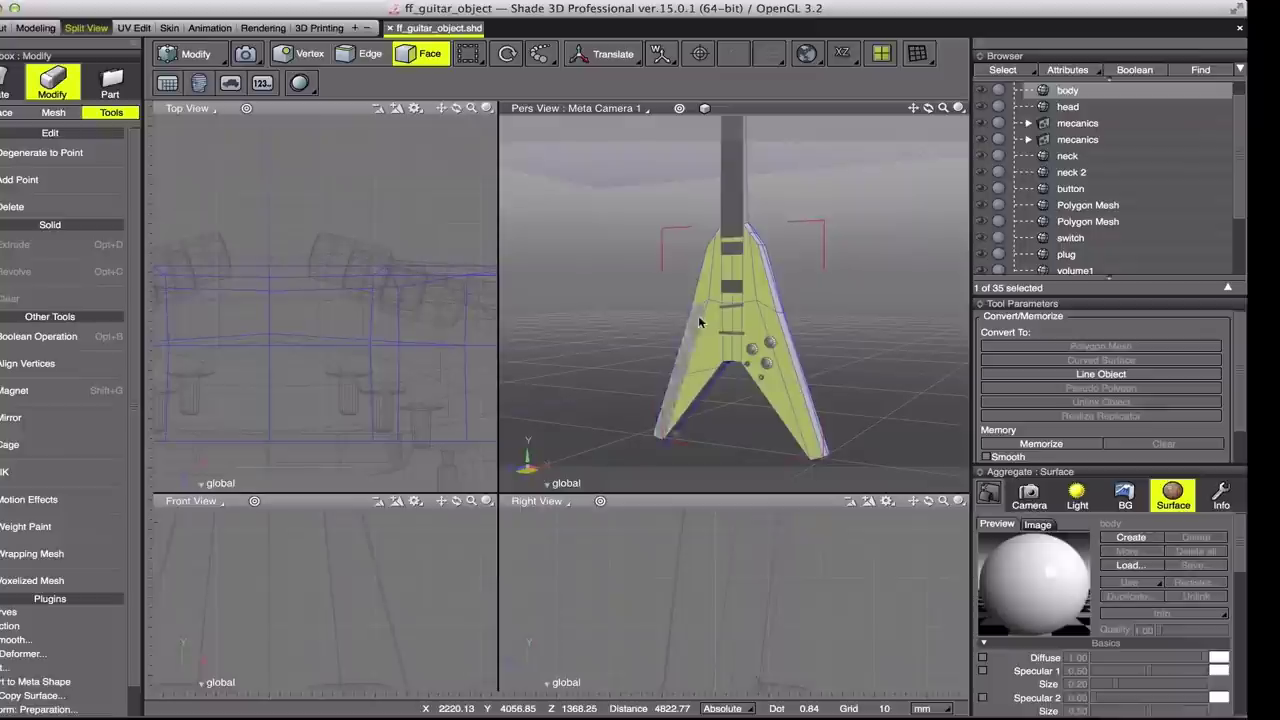
pyautogui.keyDown('shift'); pyautogui.click(695, 320); pyautogui.keyUp('shift')
# Step: Copy the selected body faces out as a new separate 'body' shape
pyautogui.click(53, 112)
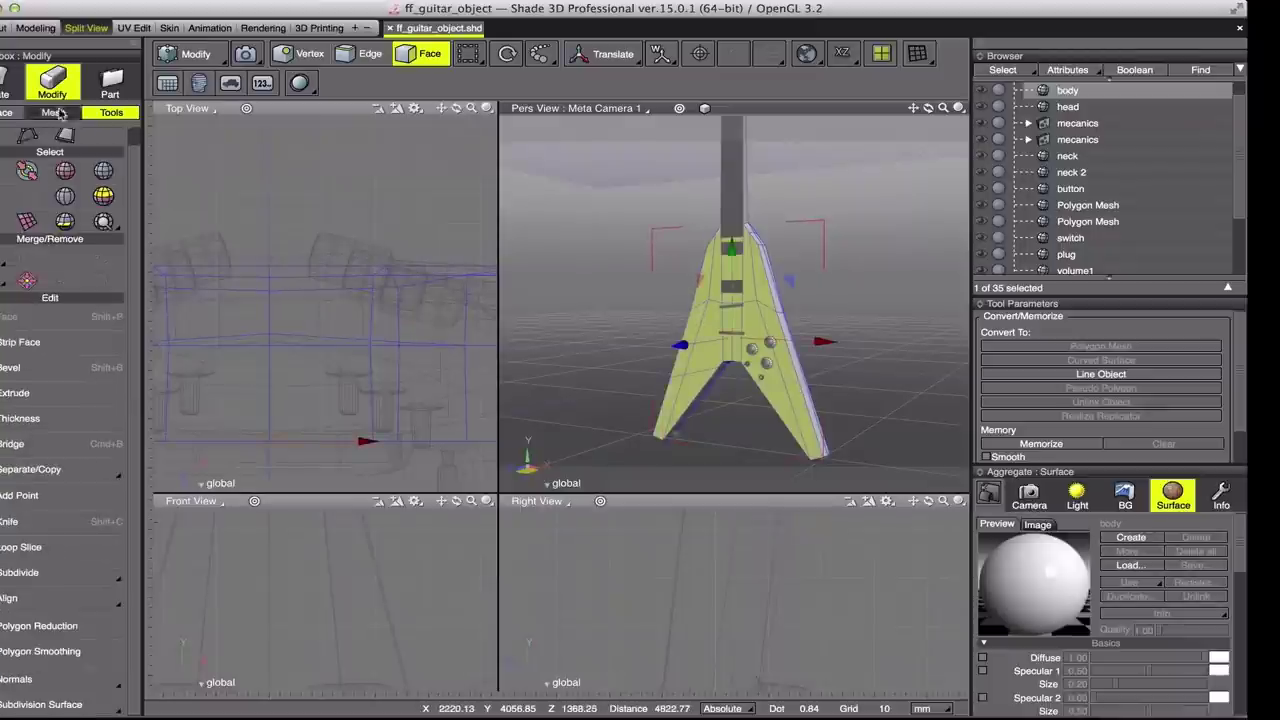
pyautogui.click(18, 471)
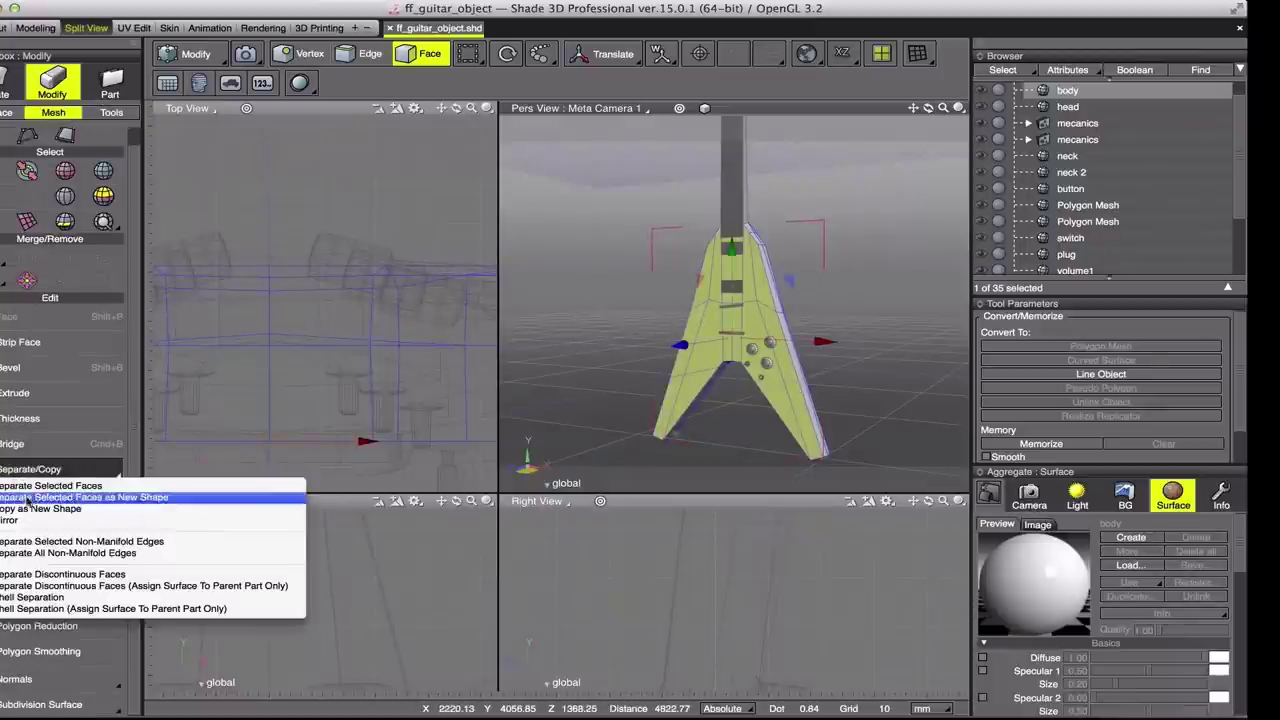
pyautogui.click(32, 508)
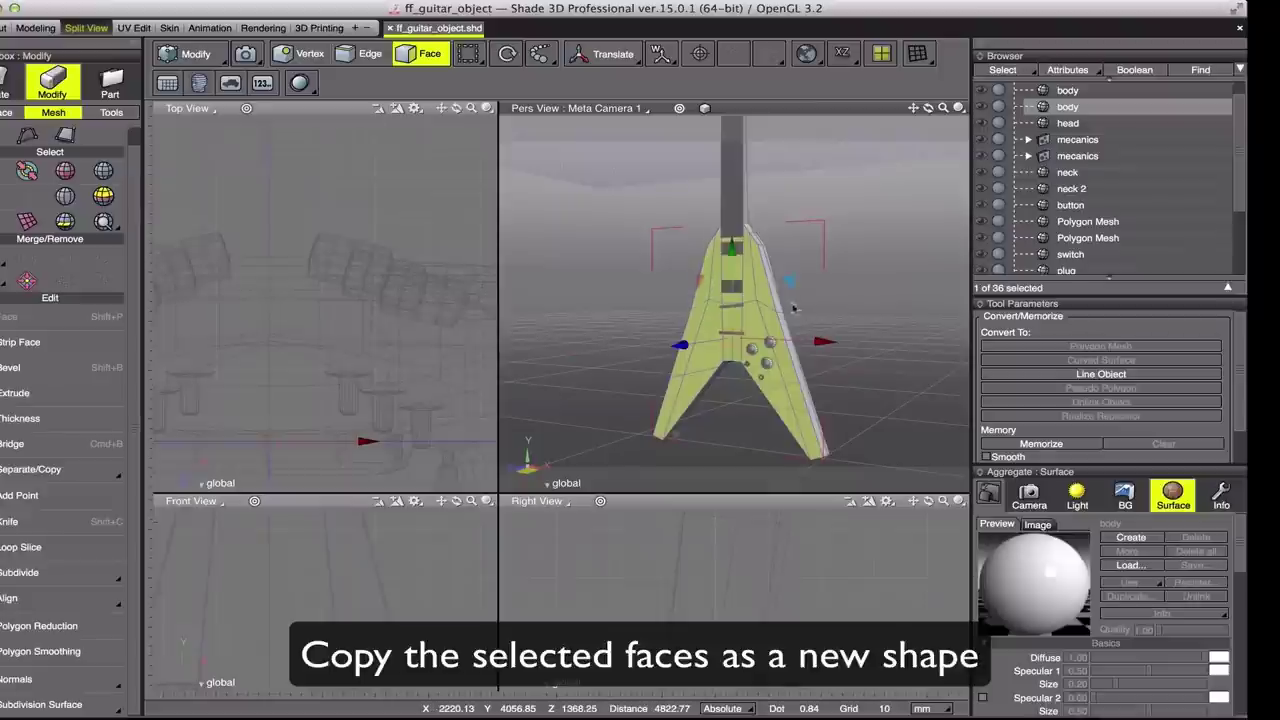
pyautogui.click(1218, 662)
# Step: Darken the new body's diffuse colour to dark grey and enlarge the Front and Right views
pyautogui.moveTo(360, 430); pyautogui.dragTo(360, 508)
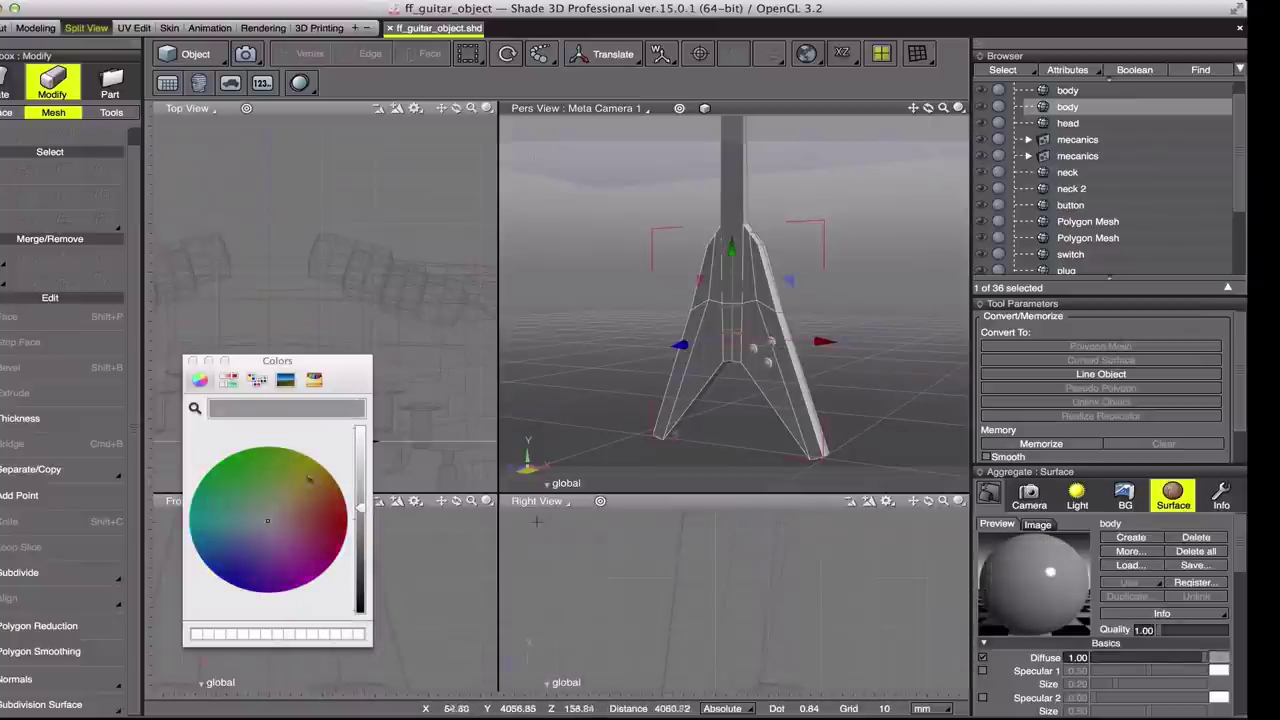
pyautogui.click(193, 361)
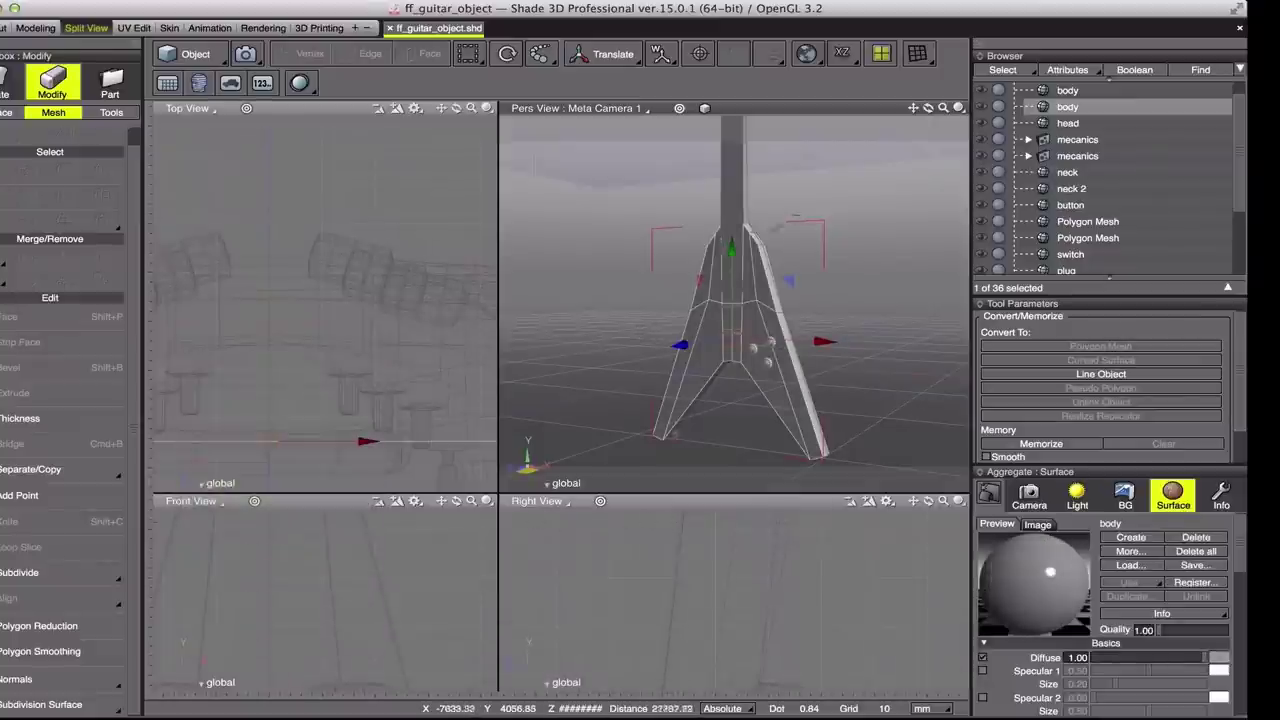
pyautogui.click(1214, 658)
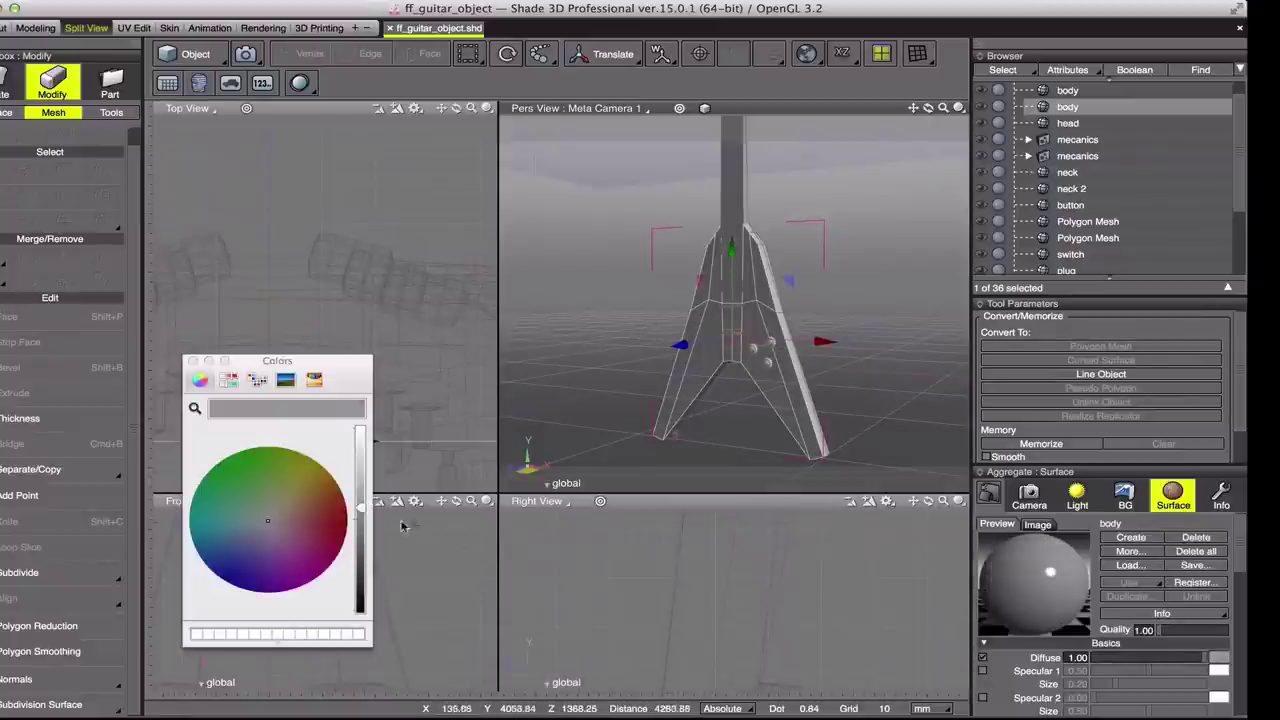
pyautogui.moveTo(364, 515); pyautogui.dragTo(362, 541)
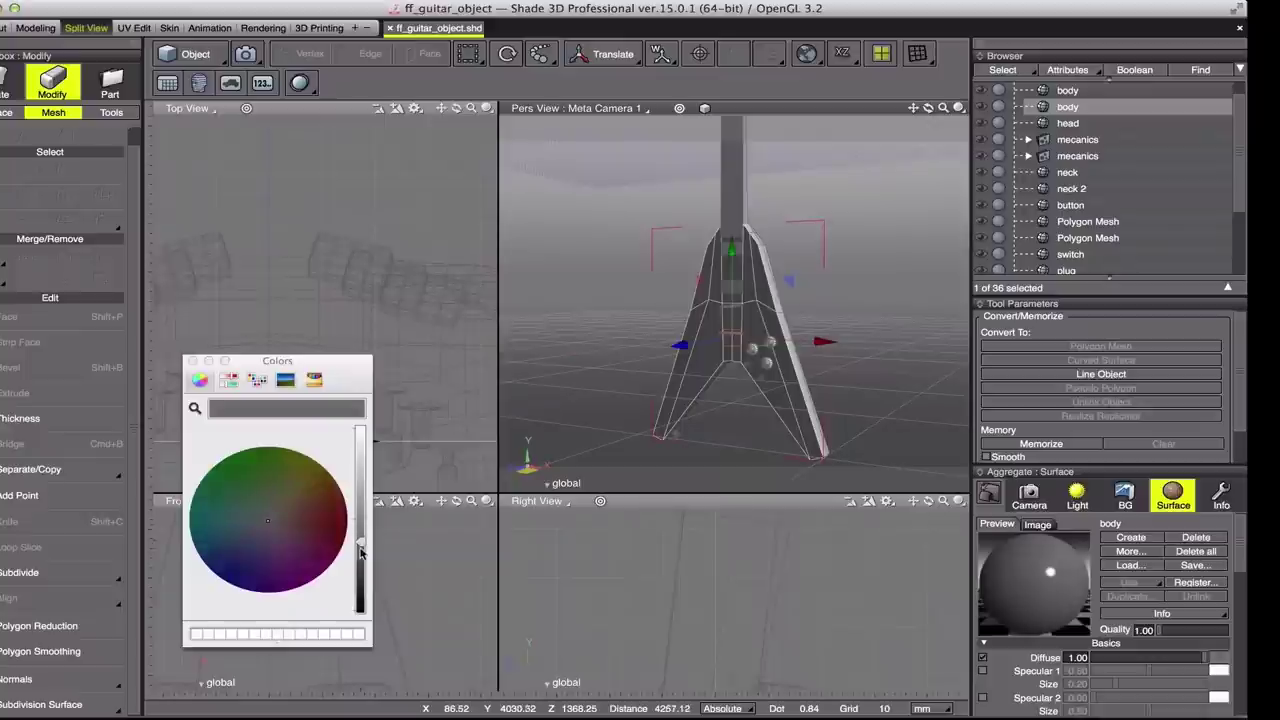
pyautogui.click(193, 361)
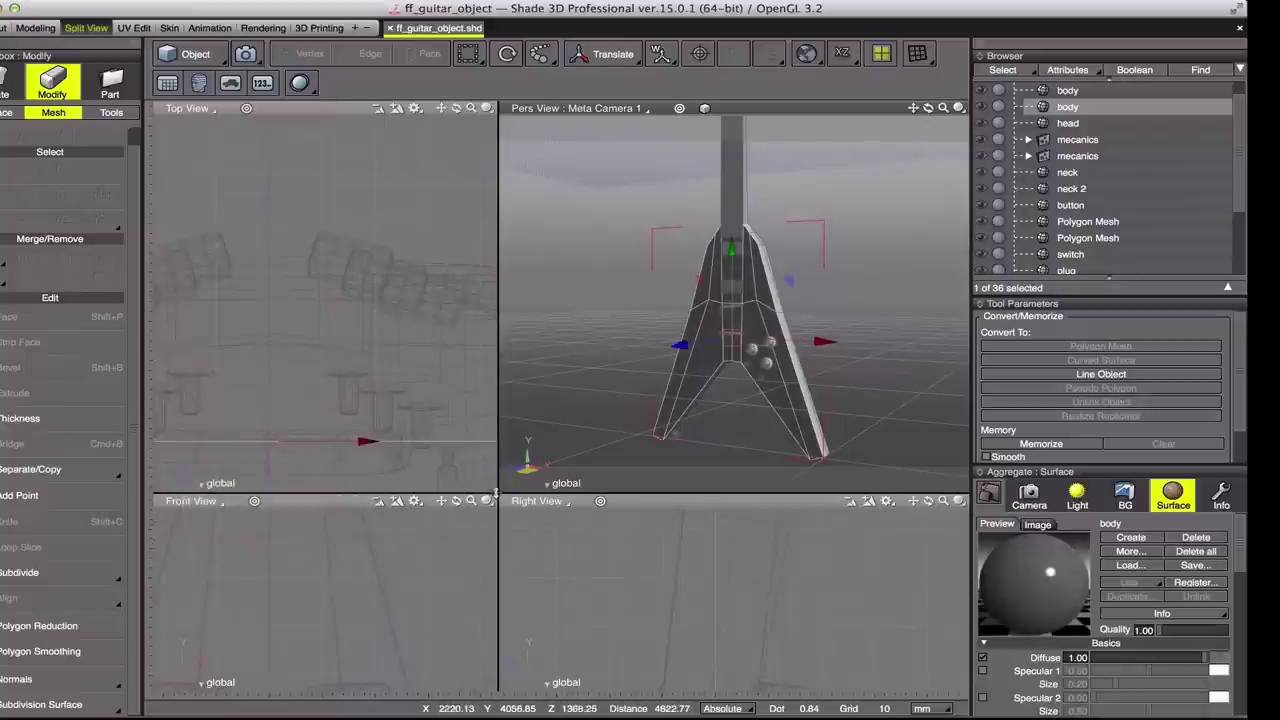
pyautogui.moveTo(496, 493); pyautogui.dragTo(517, 257)
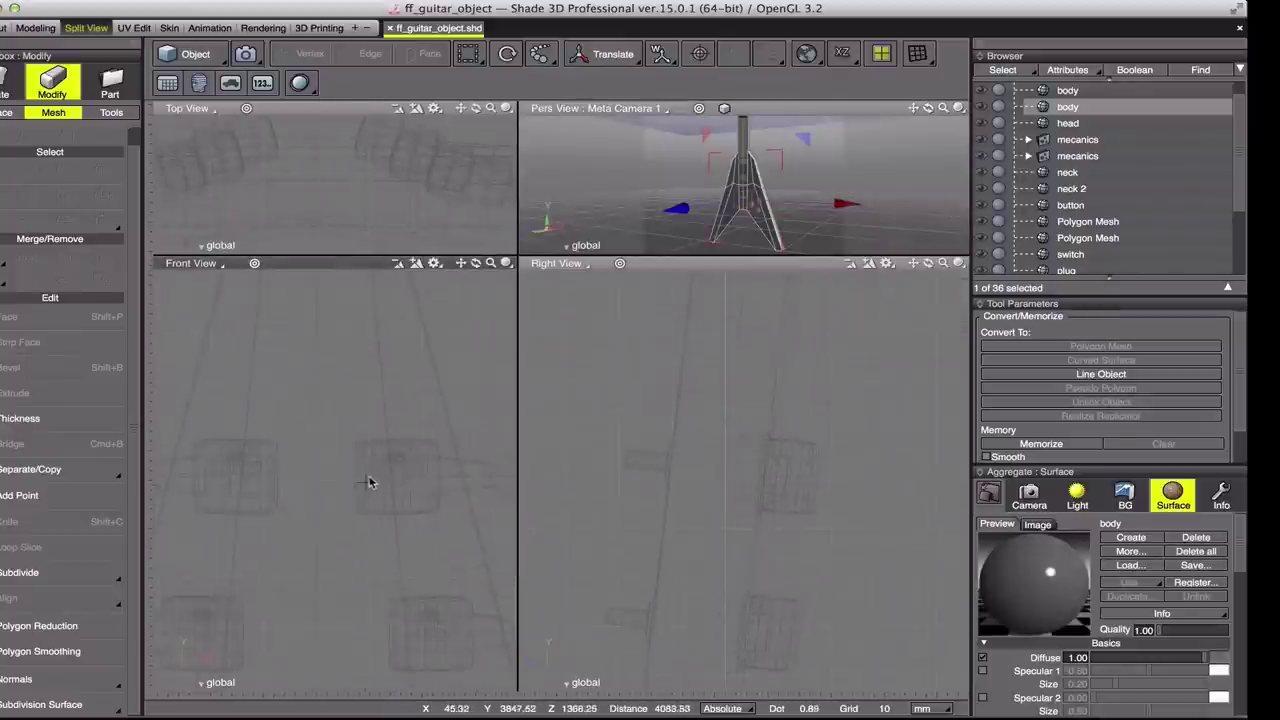
# Step: Centre the guitar in the Front view and limit mesh selection to front-facing faces
pyautogui.scroll(-3, 368, 484)
pyautogui.scroll(-3, 372, 484)
pyautogui.scroll(-2, 376, 484)
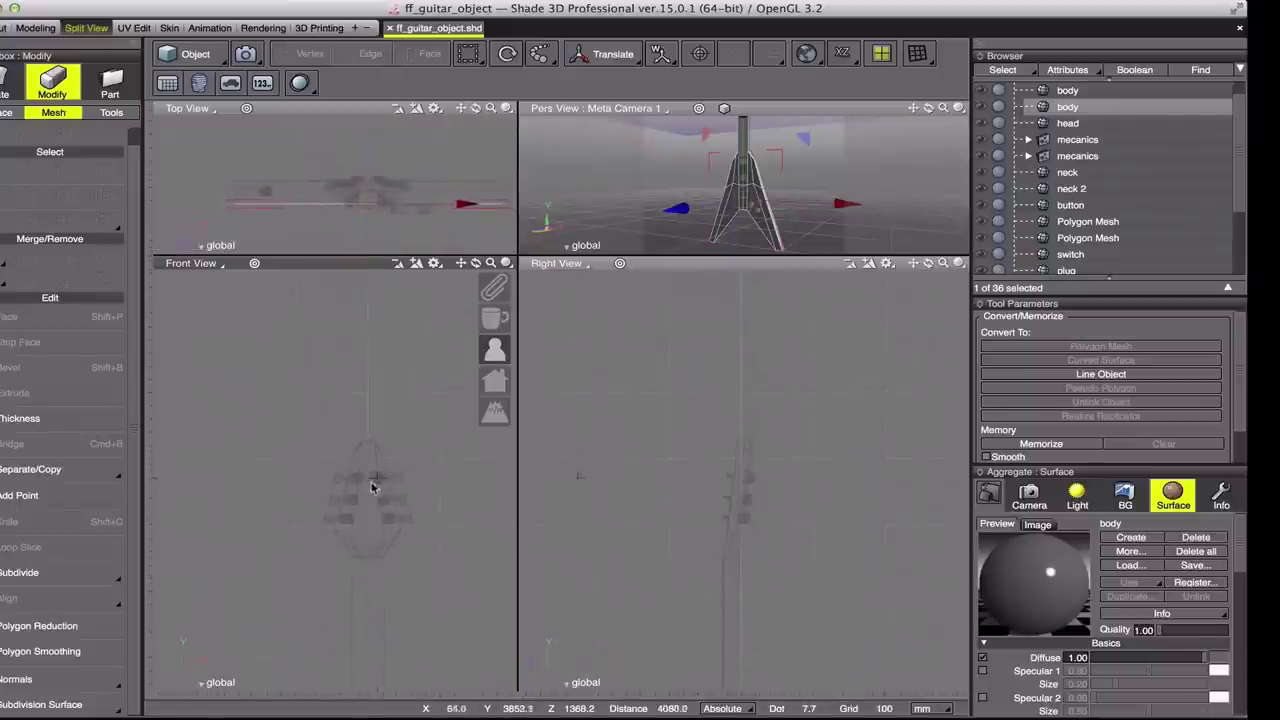
pyautogui.scroll(-1, 372, 487)
pyautogui.scroll(3, 352, 574)
pyautogui.moveTo(345, 560); pyautogui.dragTo(317, 437)
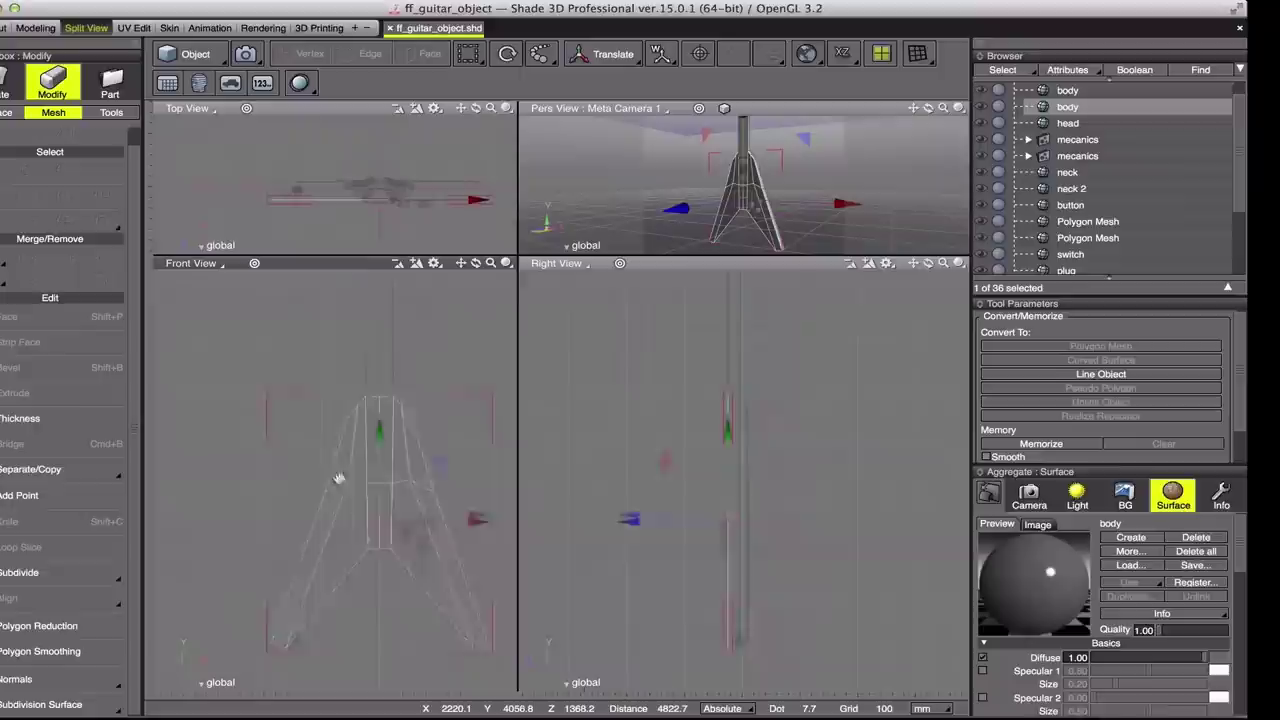
pyautogui.scroll(1, 344, 432)
pyautogui.scroll(2, 343, 431)
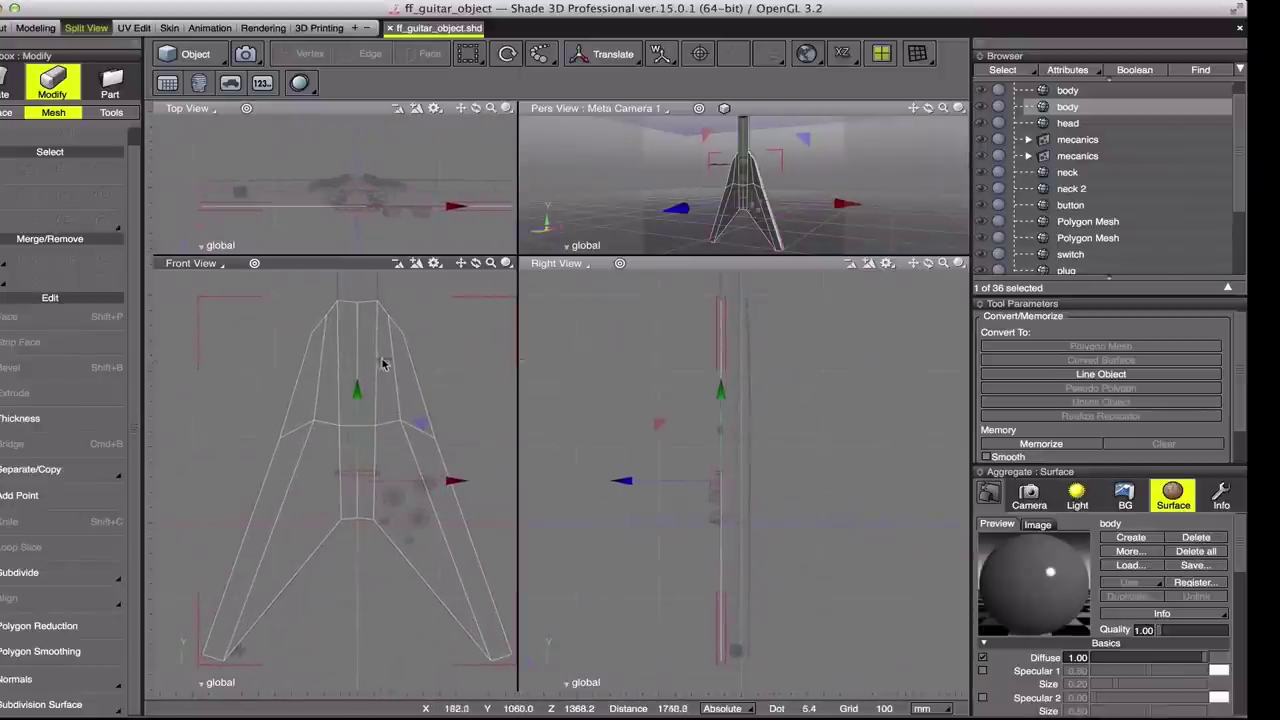
pyautogui.doubleClick(380, 366)
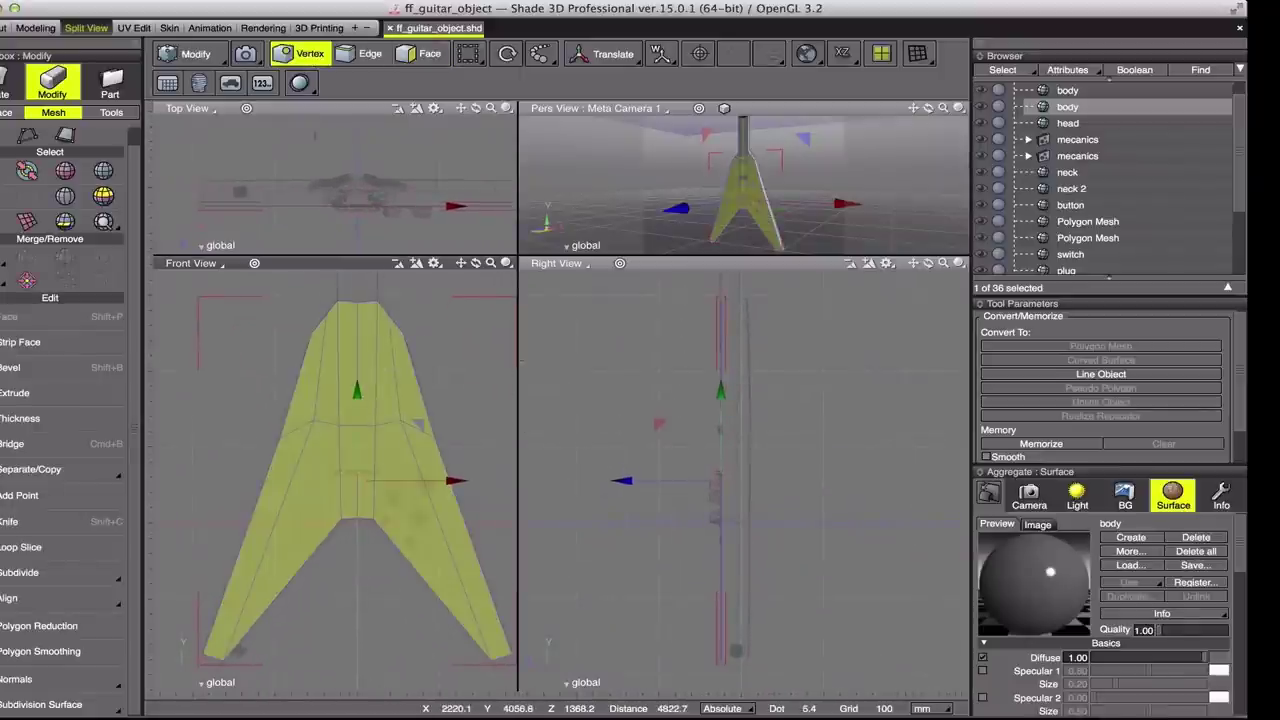
pyautogui.click(215, 360)
pyautogui.rightClick(215, 360)
pyautogui.moveTo(284, 164)
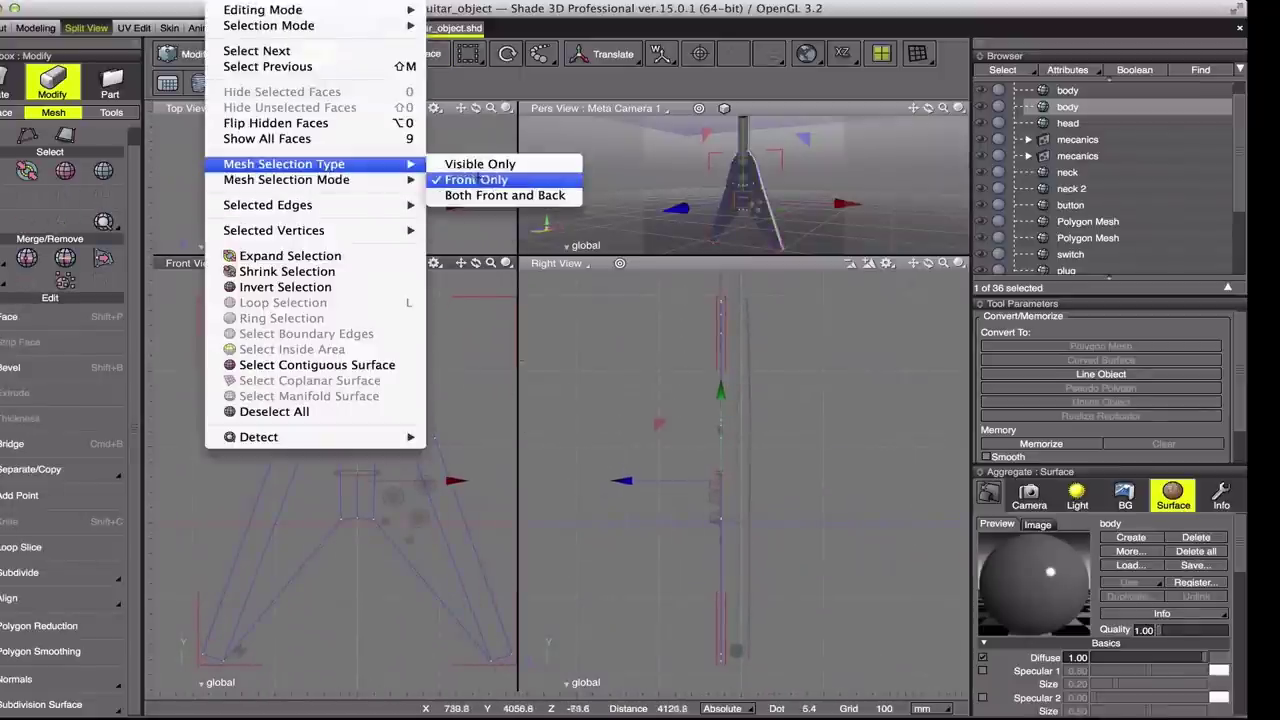
pyautogui.click(476, 180)
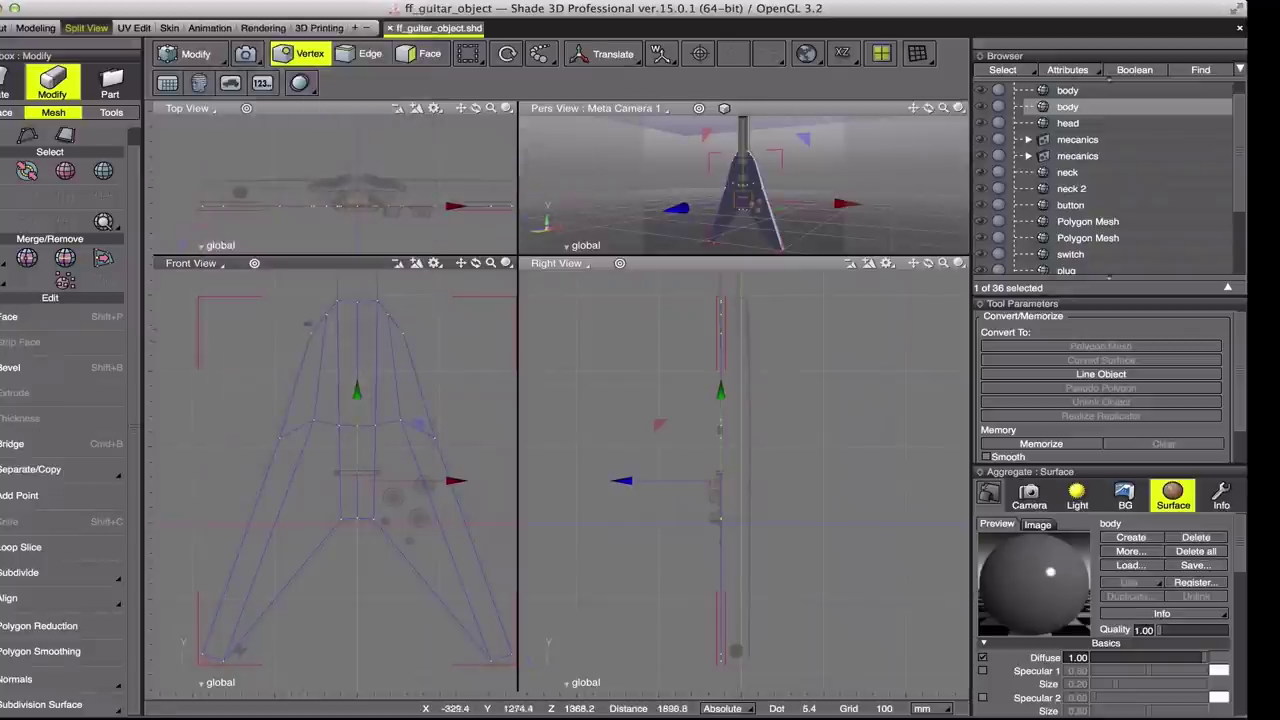
pyautogui.moveTo(390, 295); pyautogui.dragTo(284, 310)
pyautogui.click(340, 312)
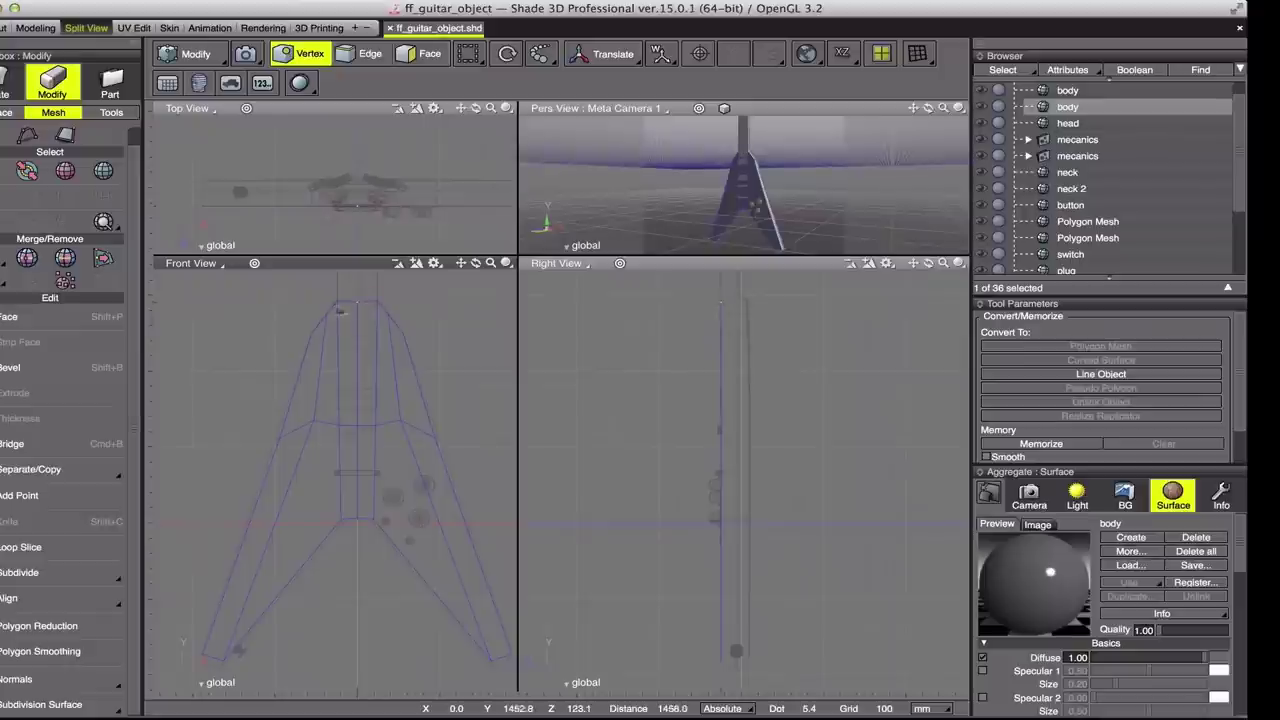
# Step: Turn the perspective view toward the neck and select the second body object, the pickguard
pyautogui.moveTo(928, 108); pyautogui.dragTo(913, 108)
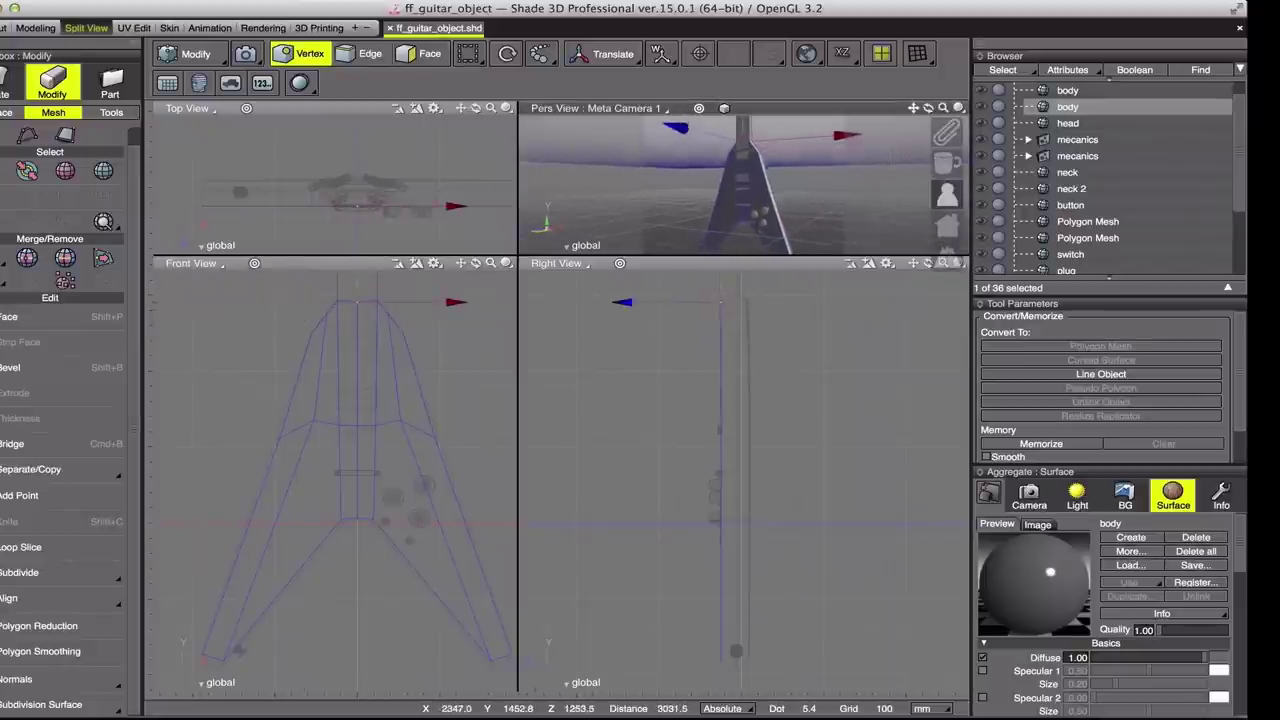
pyautogui.moveTo(506, 262); pyautogui.dragTo(510, 308)
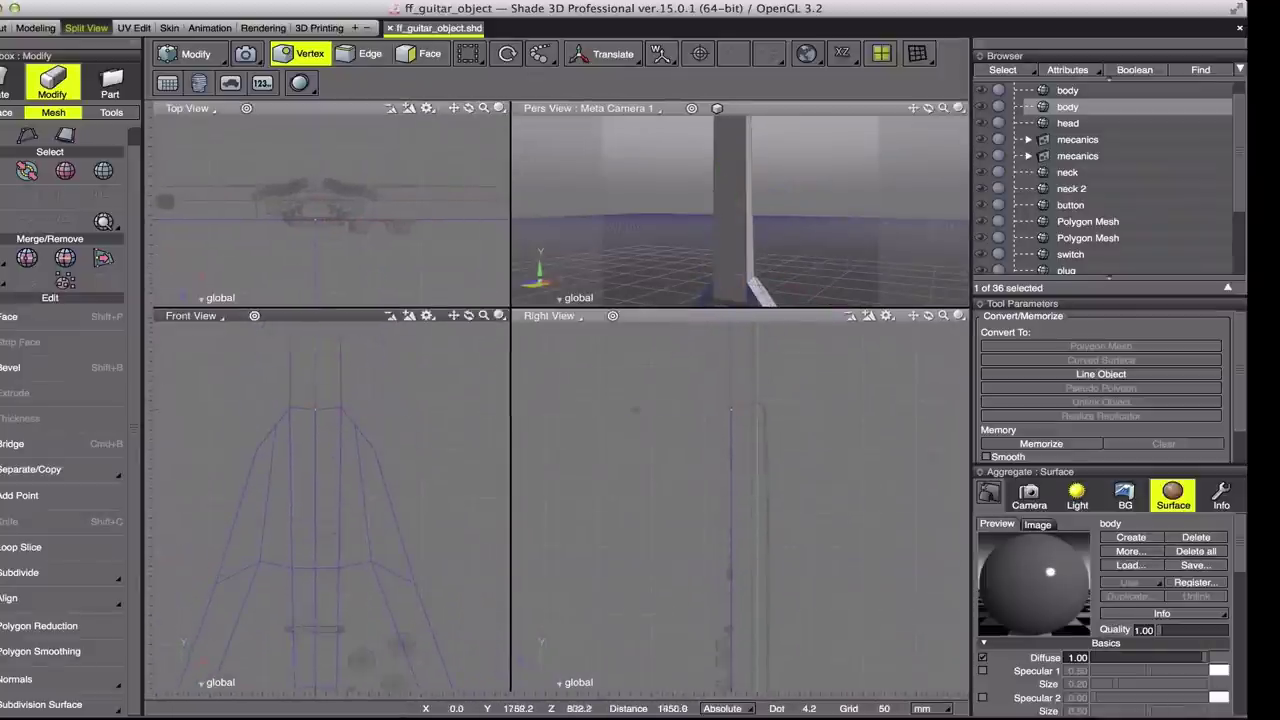
pyautogui.moveTo(928, 108); pyautogui.dragTo(900, 112)
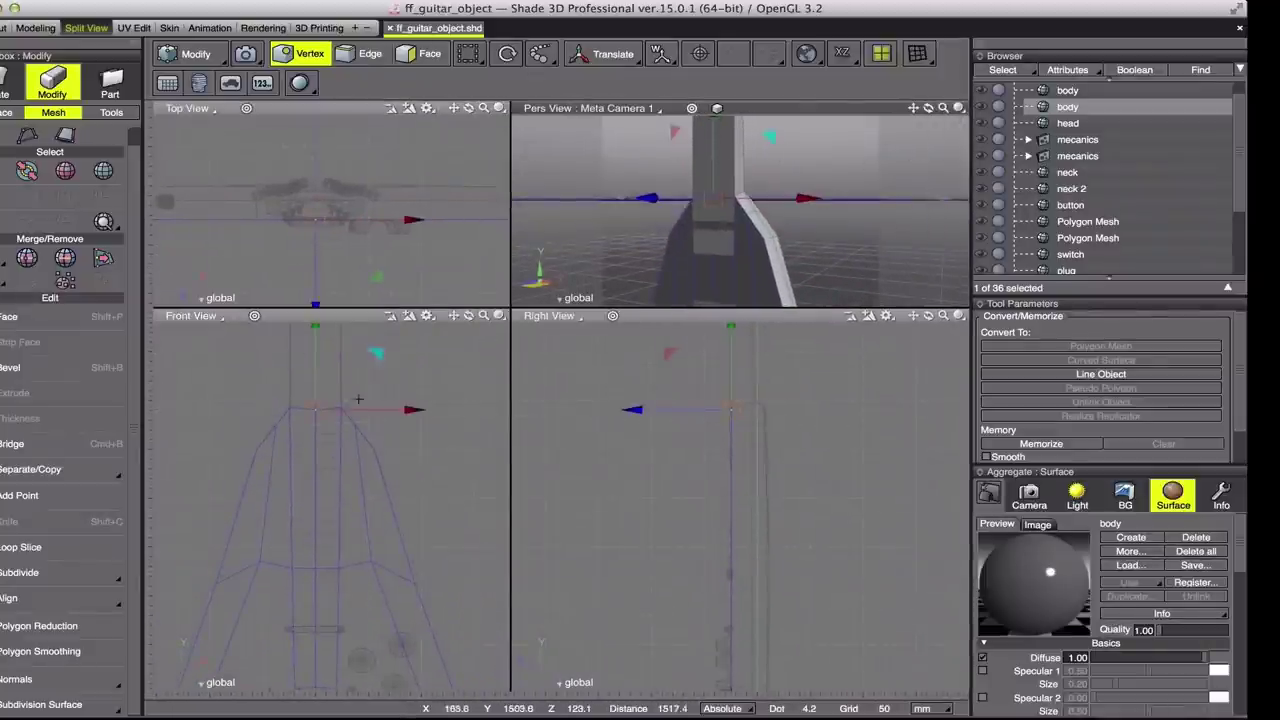
pyautogui.click(262, 427)
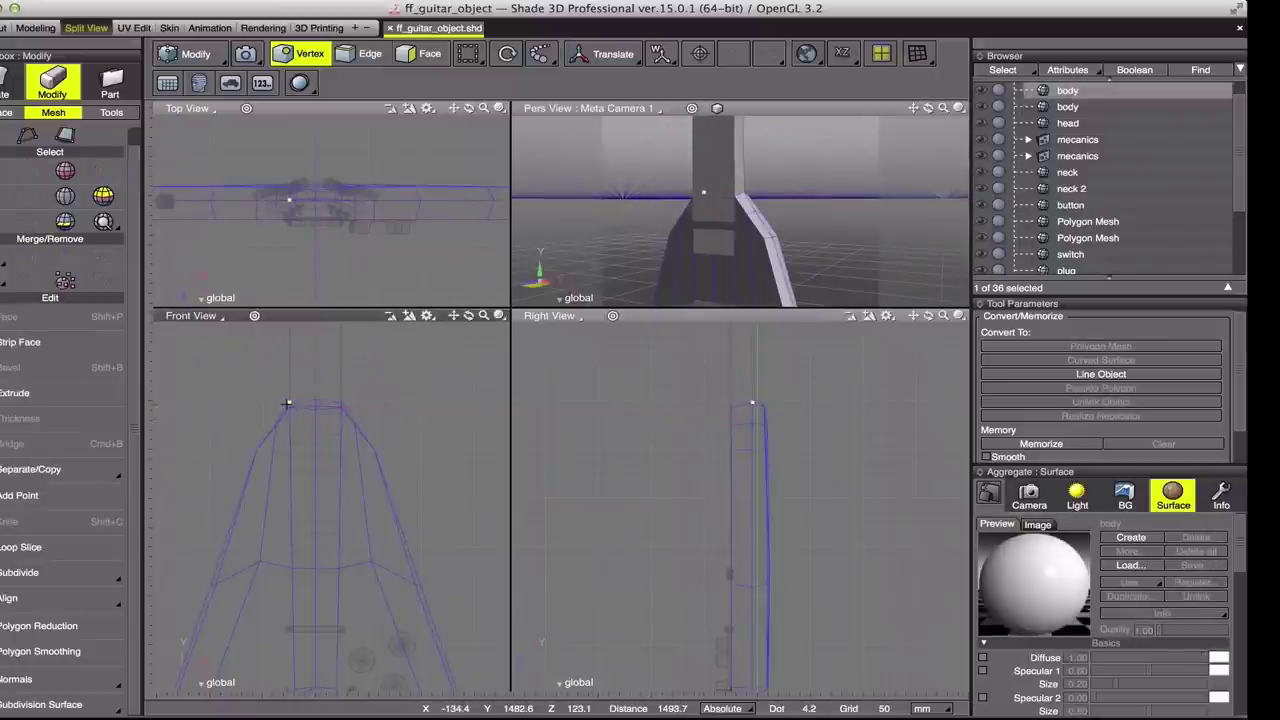
pyautogui.moveTo(924, 115); pyautogui.dragTo(905, 115)
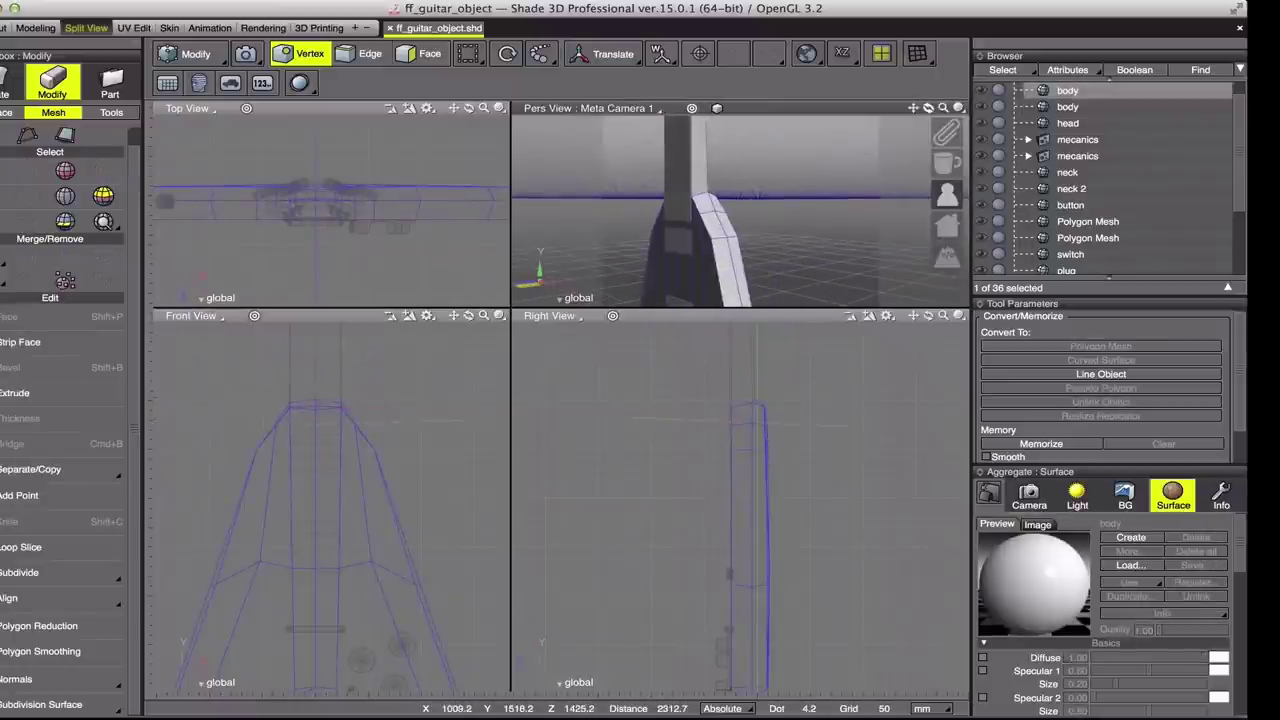
pyautogui.click(1065, 91)
pyautogui.click(1067, 106)
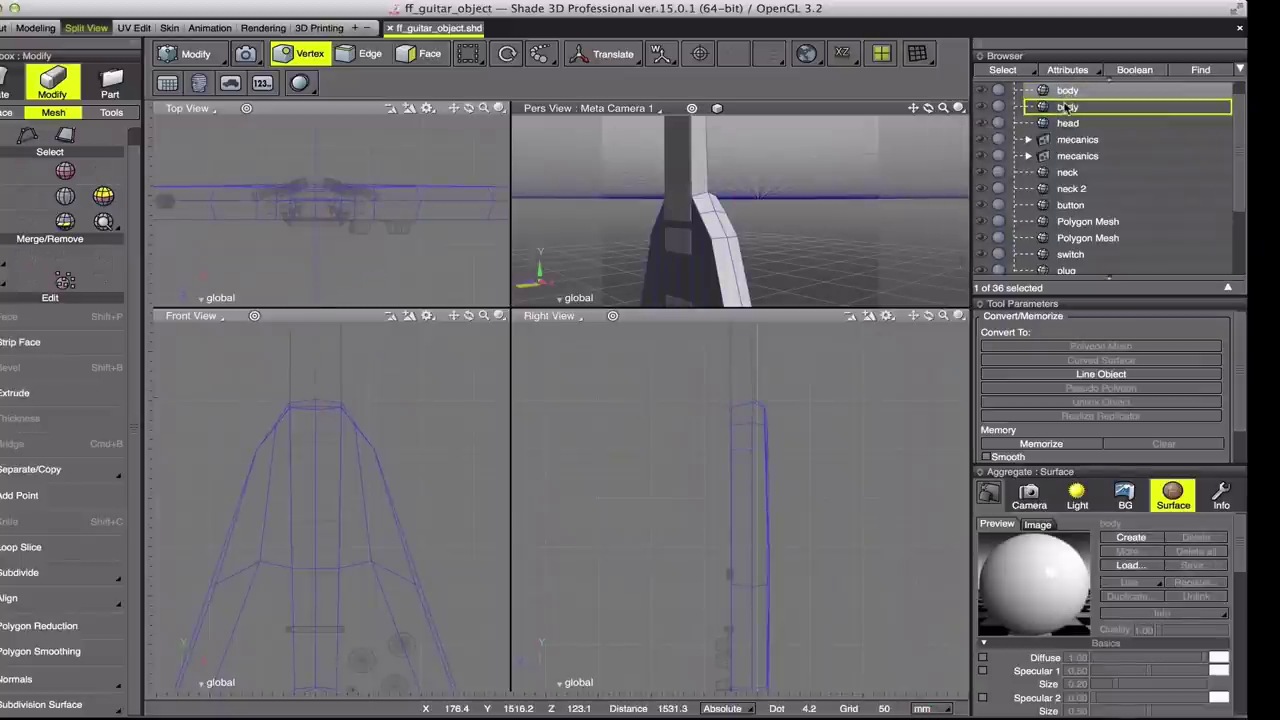
# Step: Select the pickguard's two top vertices and bring up Align Vertices
pyautogui.doubleClick(320, 410)
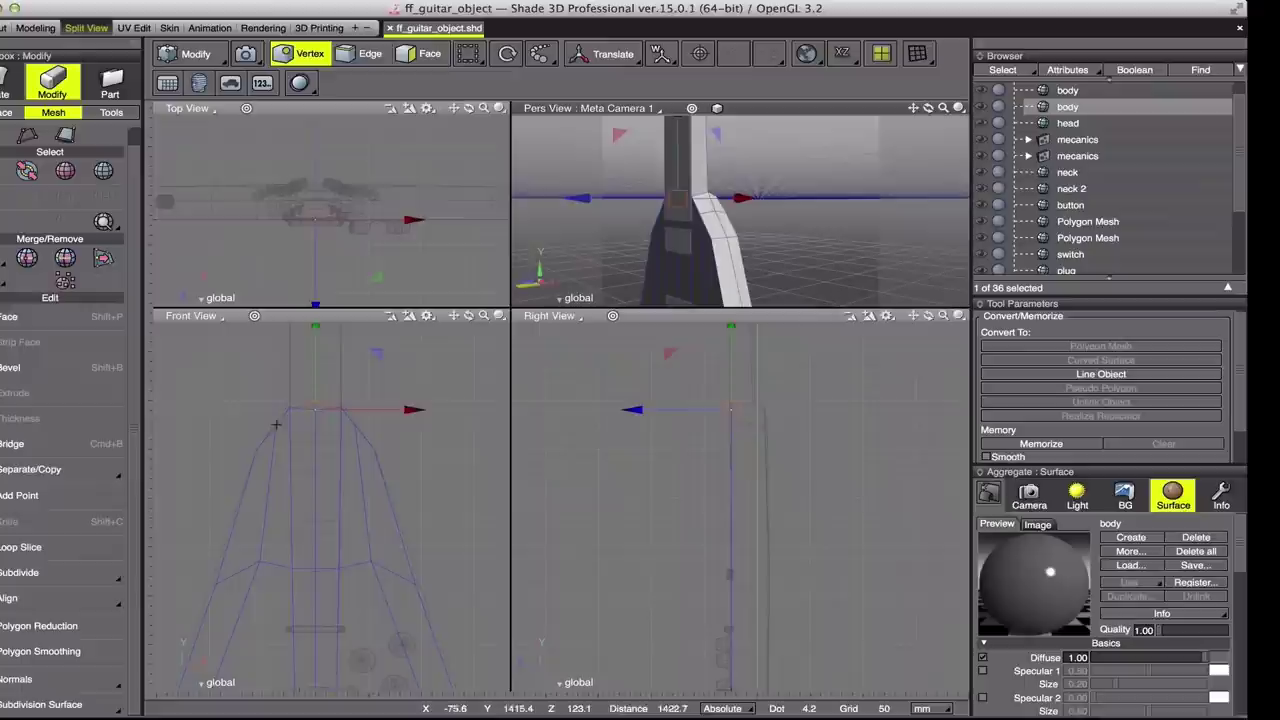
pyautogui.click(340, 408)
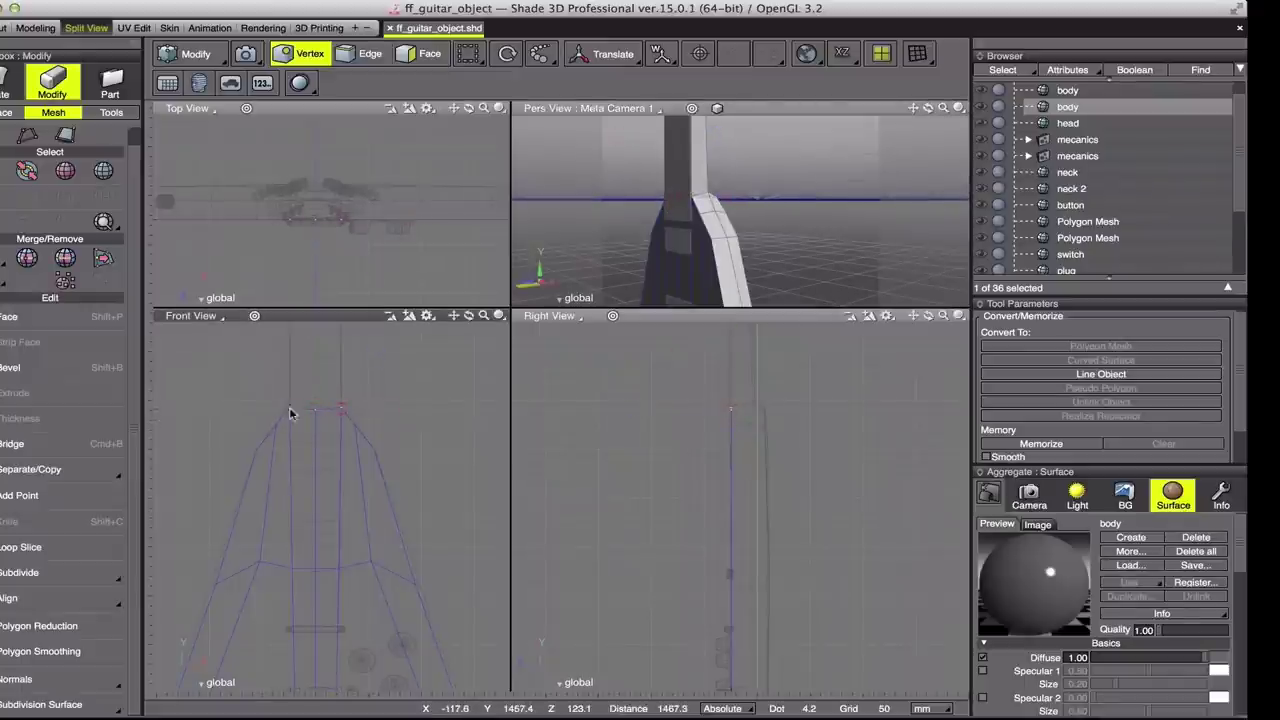
pyautogui.keyDown('shift'); pyautogui.click(290, 410); pyautogui.keyUp('shift')
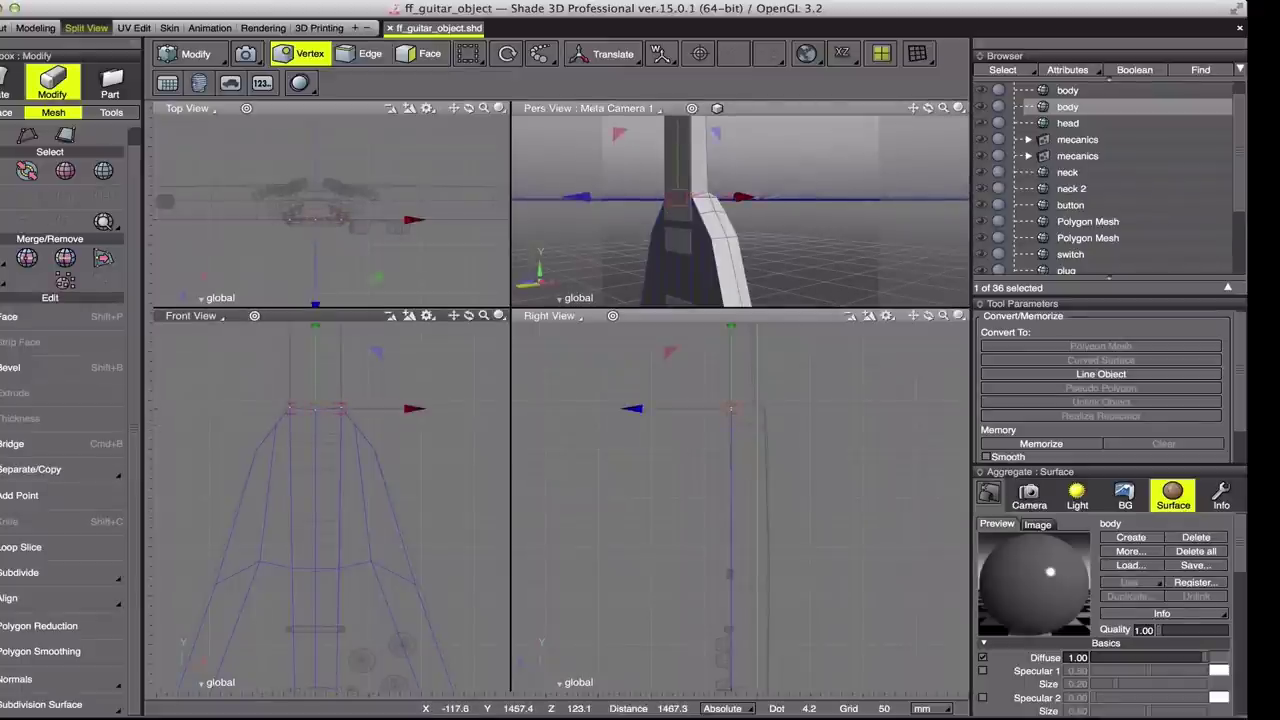
pyautogui.click(111, 112)
pyautogui.click(50, 363)
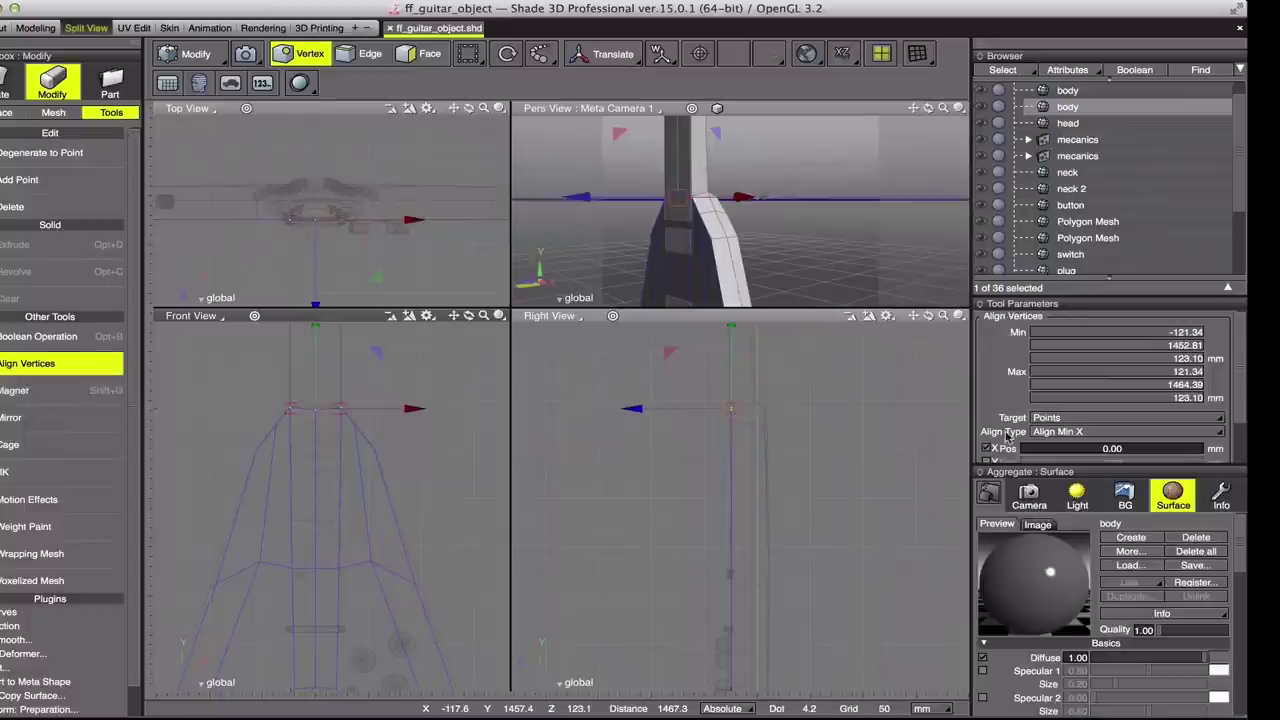
# Step: Level the two top vertices with Align Max Y and lower them below the neck
pyautogui.scroll(-2, 1088, 374)
pyautogui.click(1090, 381)
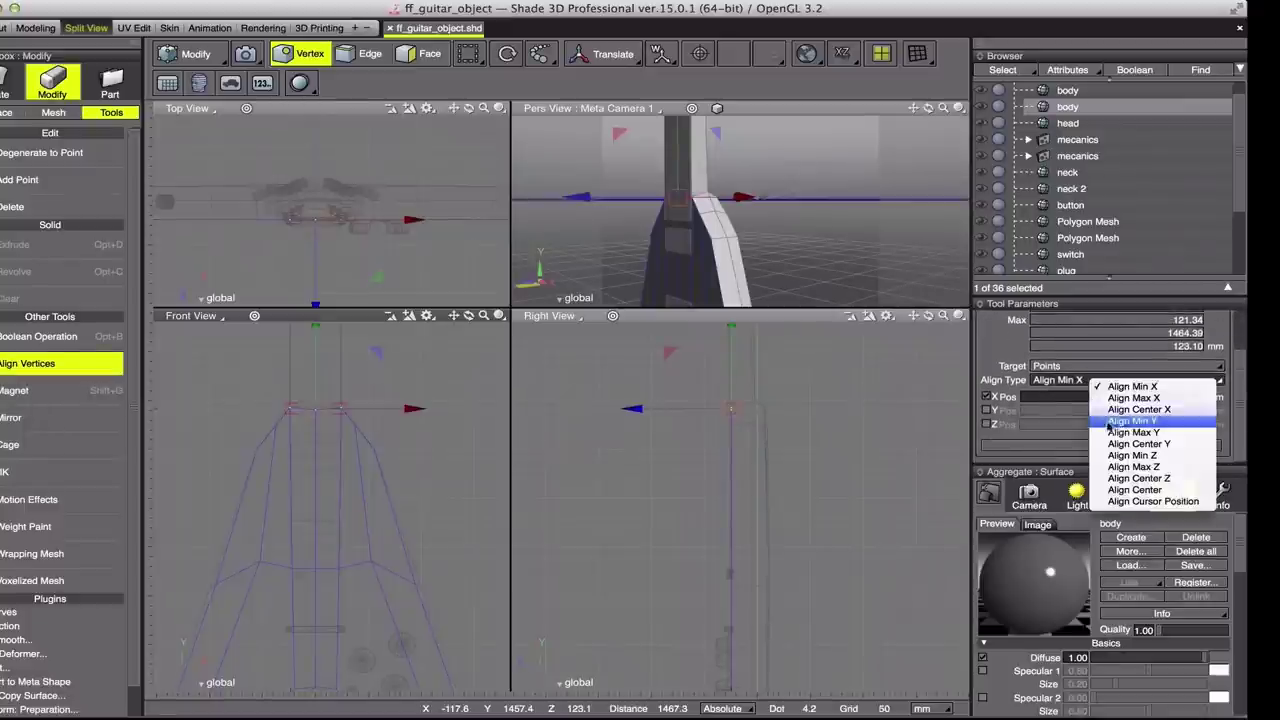
pyautogui.click(1112, 433)
pyautogui.click(1100, 446)
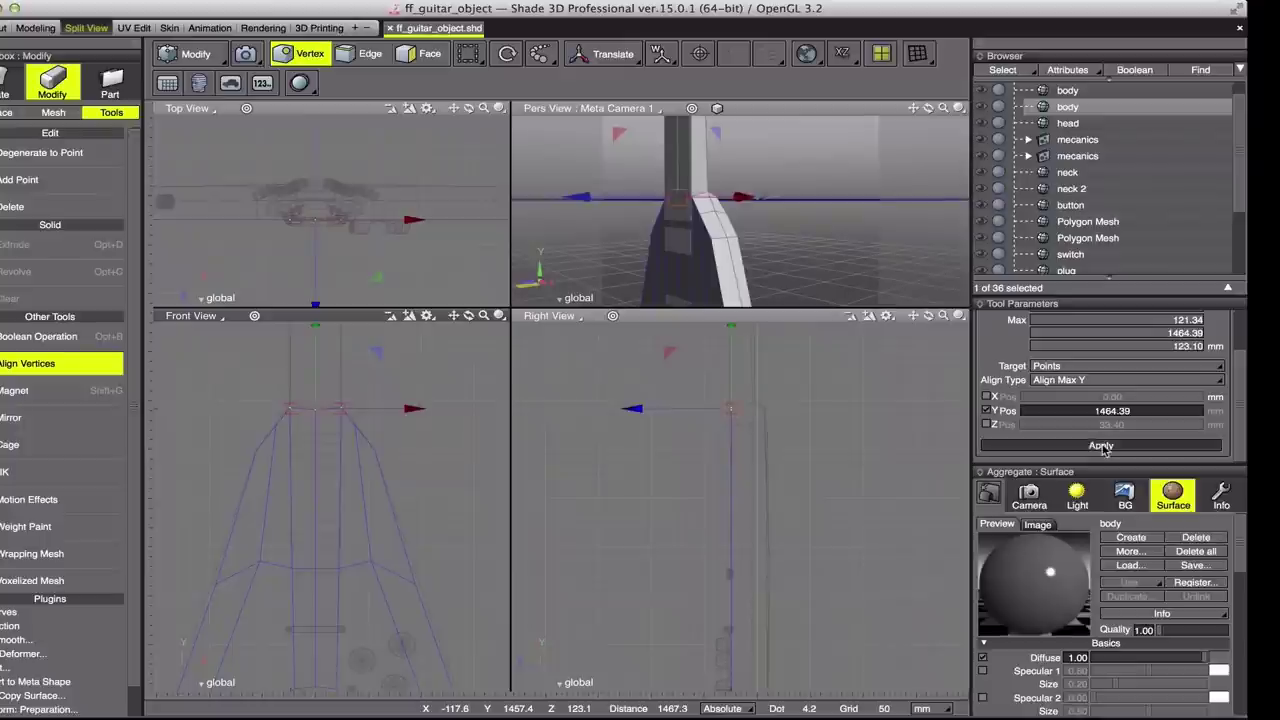
pyautogui.moveTo(314, 355); pyautogui.dragTo(314, 384)
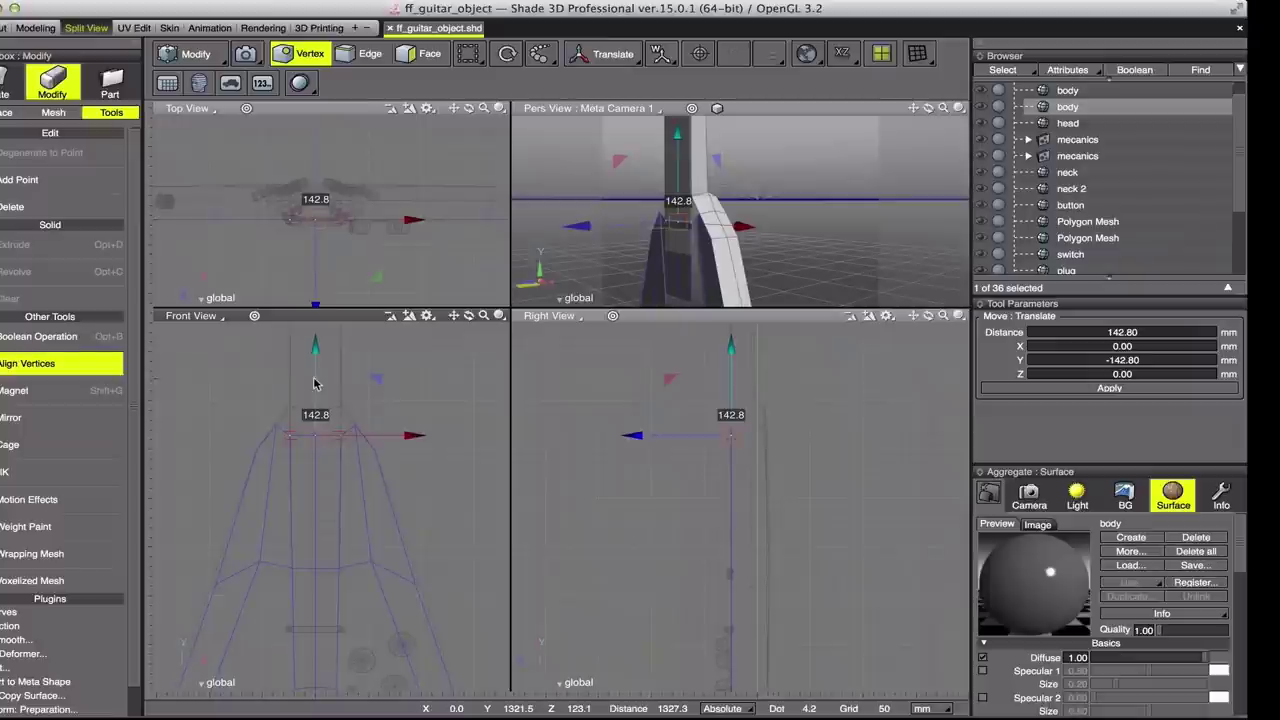
pyautogui.click(345, 418)
pyautogui.moveTo(355, 432); pyautogui.dragTo(357, 423)
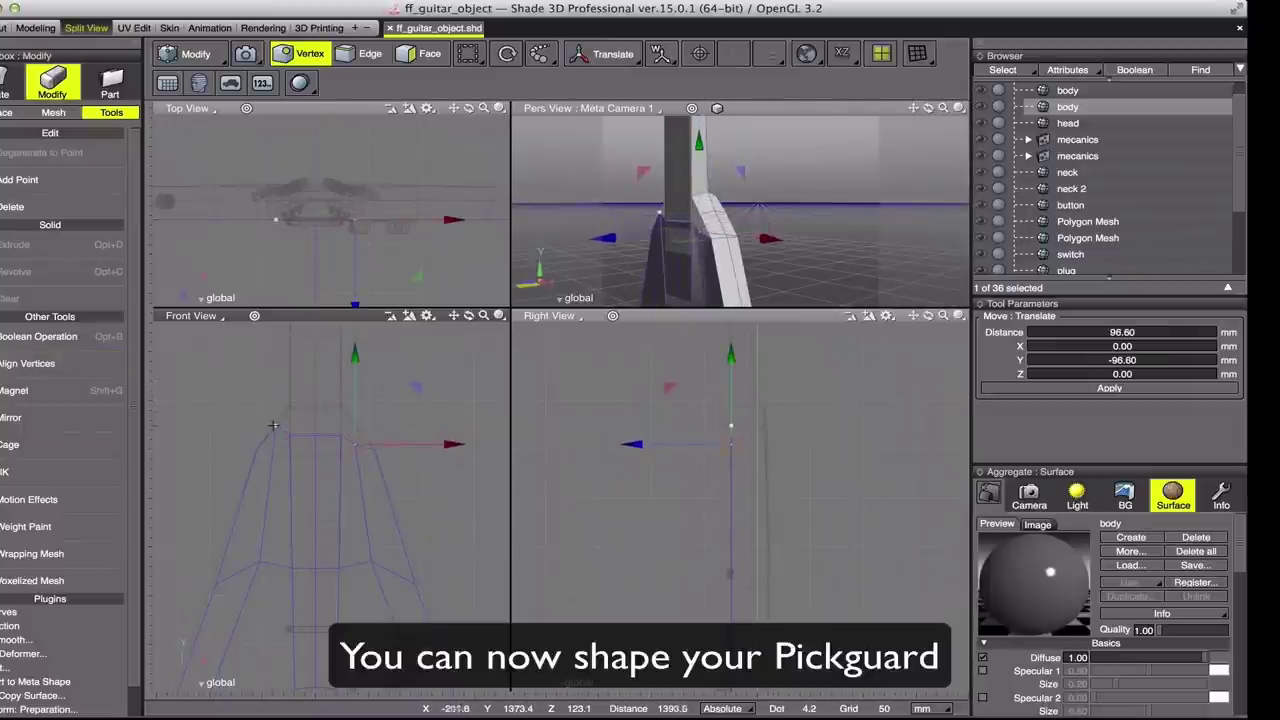
# Step: Reshape the pickguard outline, shifting its lower vertices about 21 mm sideways
pyautogui.click(273, 426)
pyautogui.click(357, 423)
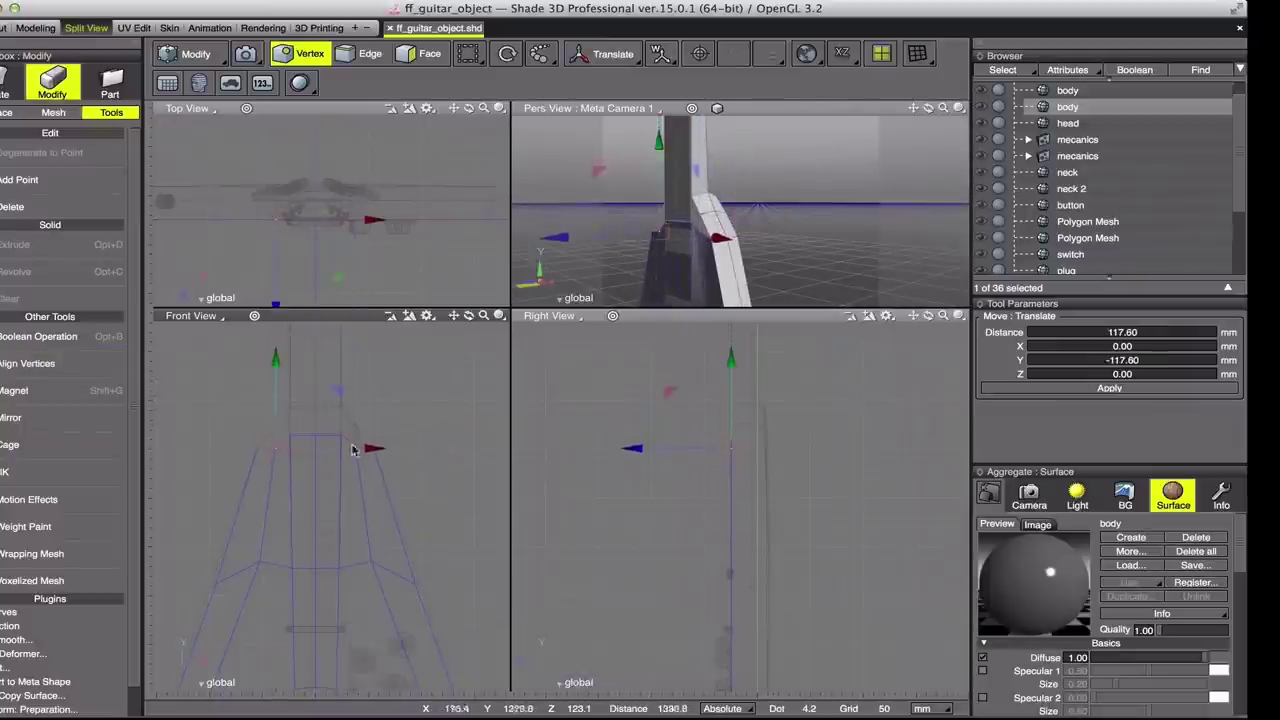
pyautogui.moveTo(357, 423)
pyautogui.mouseDown()
pyautogui.moveTo(310, 455)
pyautogui.moveTo(392, 512)
pyautogui.moveTo(412, 567)
pyautogui.moveTo(257, 470)
pyautogui.moveTo(179, 612)
pyautogui.moveTo(278, 430)
pyautogui.mouseUp()
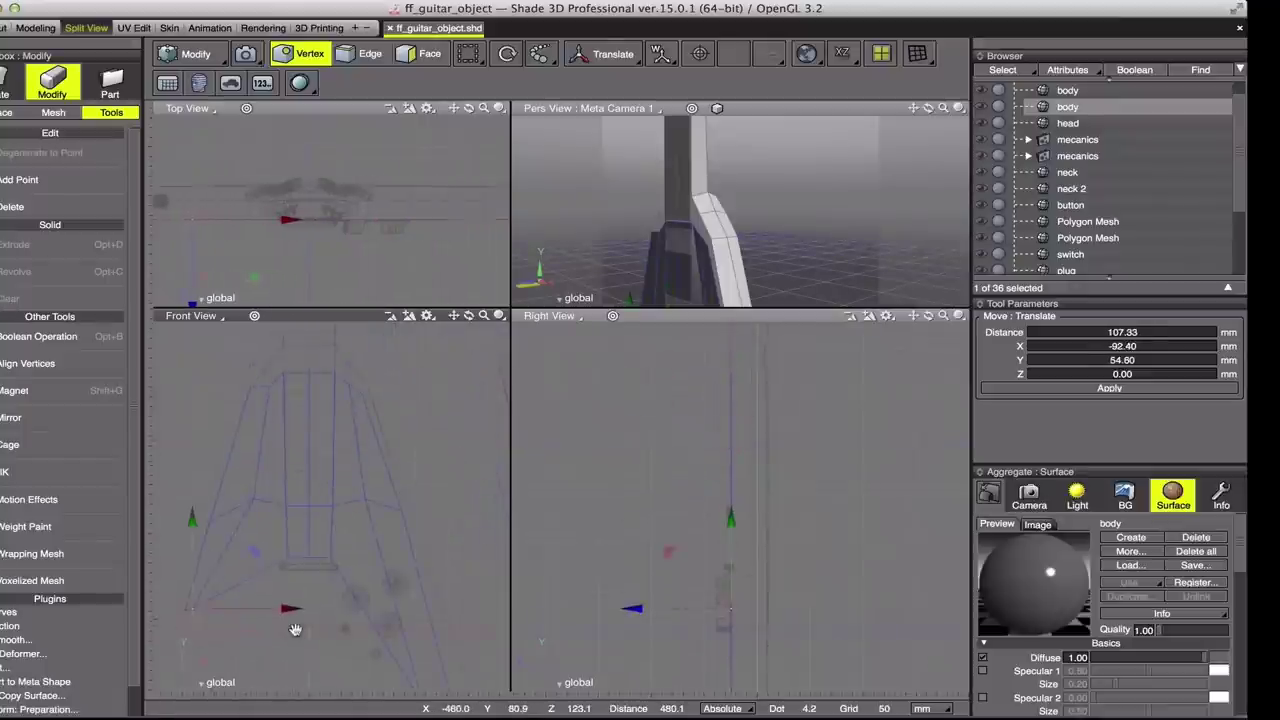
pyautogui.moveTo(278, 430); pyautogui.dragTo(235, 529)
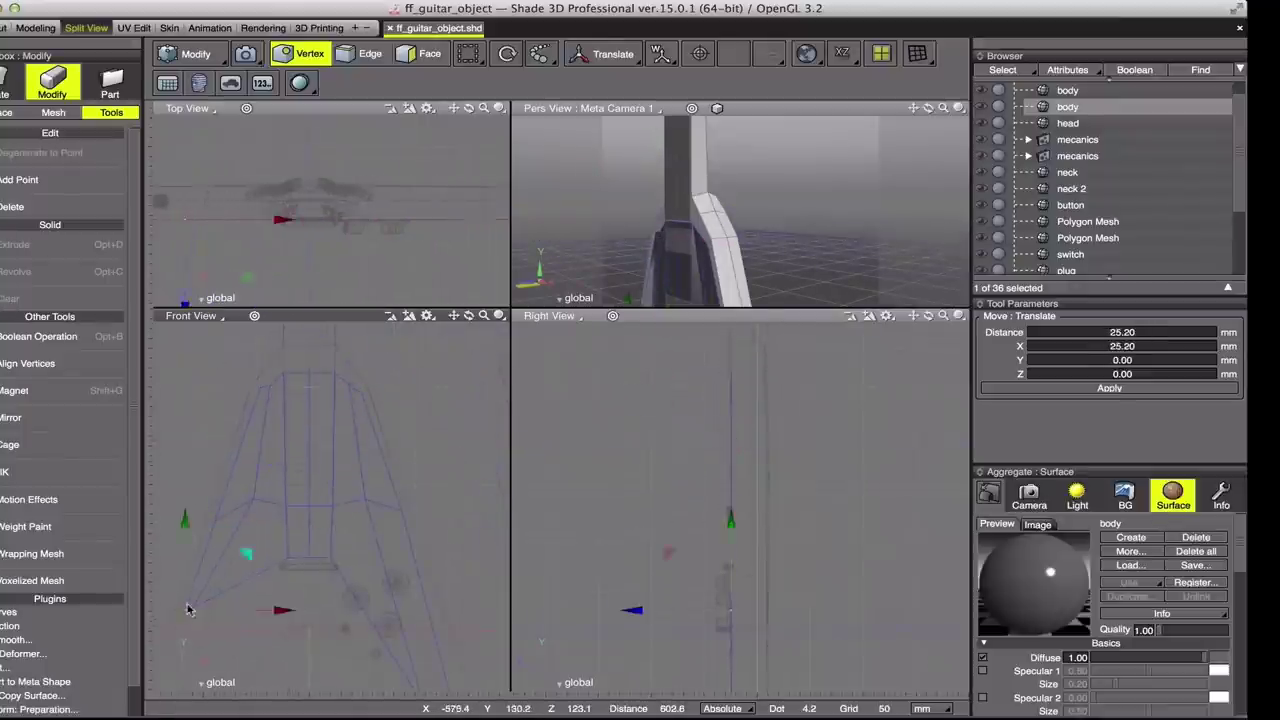
pyautogui.press('Tab')
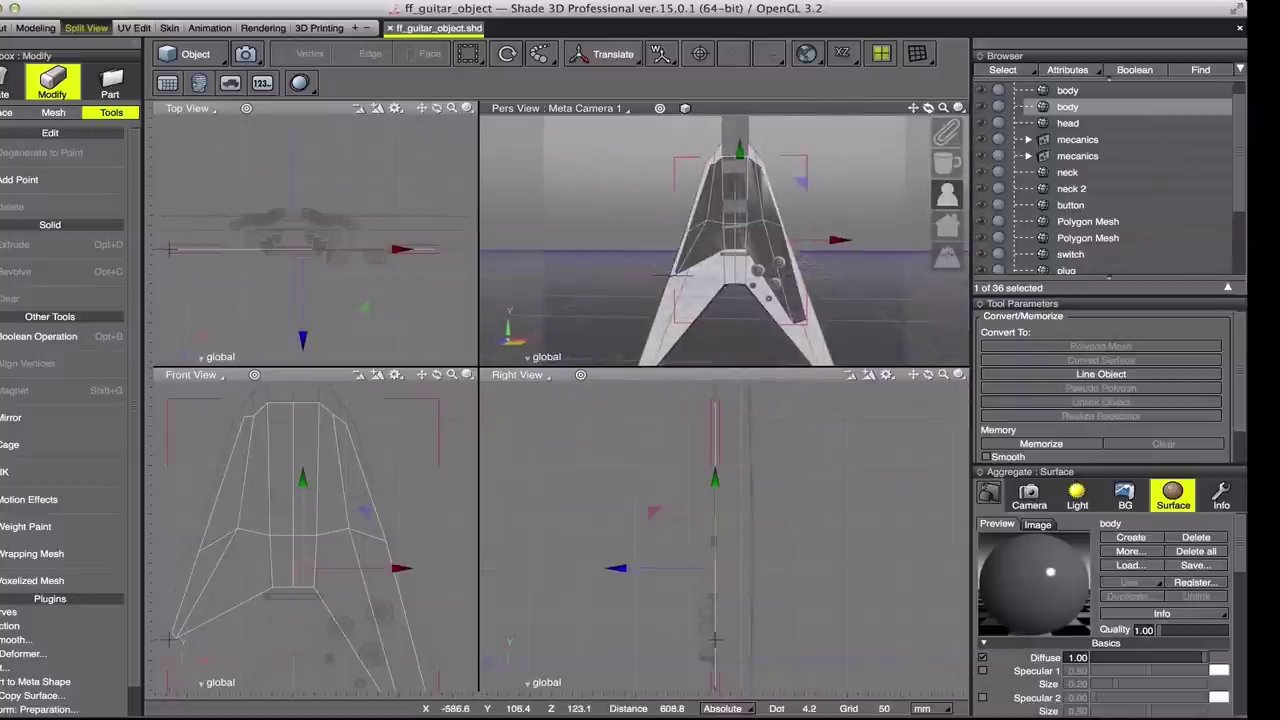
pyautogui.press('Tab')
pyautogui.moveTo(345, 530)
pyautogui.mouseDown()
pyautogui.moveTo(388, 652)
pyautogui.moveTo(340, 452)
pyautogui.moveTo(350, 503)
pyautogui.mouseUp()
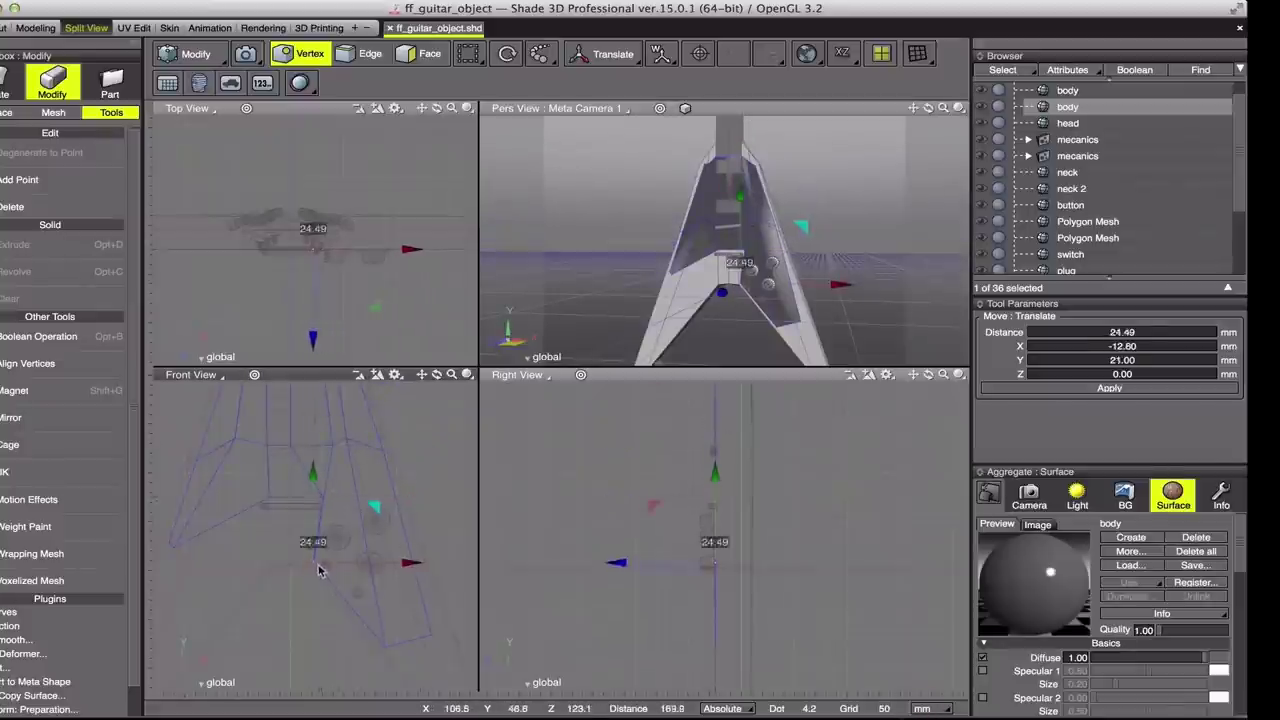
# Step: Nudge the pickguard slightly in depth, return to object mode, and frame the whole guitar
pyautogui.click(314, 563)
pyautogui.moveTo(334, 563); pyautogui.dragTo(316, 572)
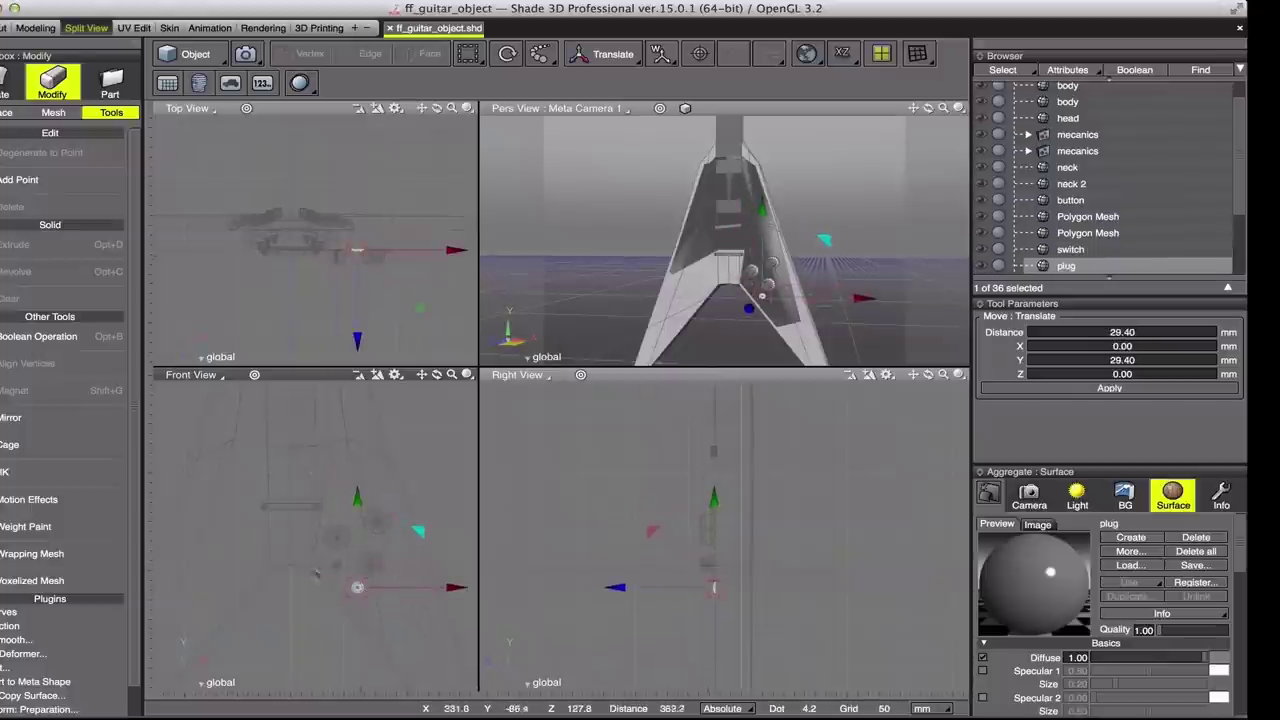
pyautogui.click(666, 594)
pyautogui.moveTo(654, 480); pyautogui.dragTo(652, 486)
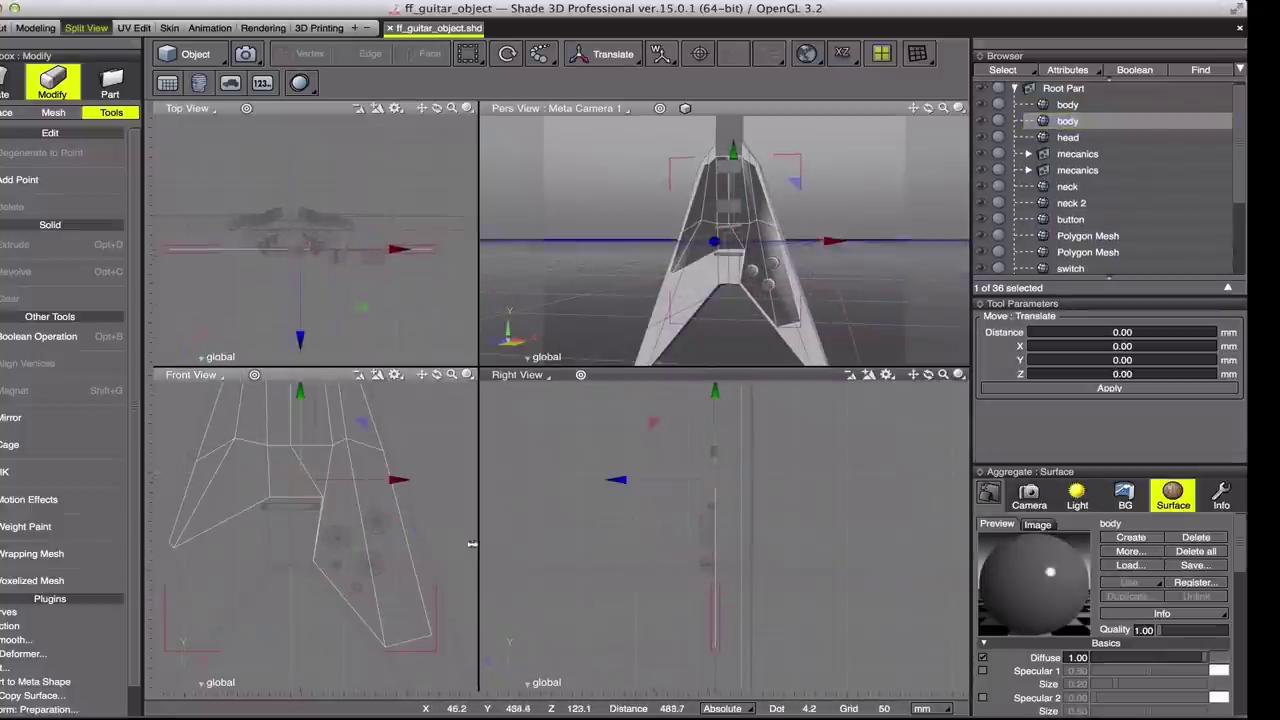
pyautogui.press('Tab')
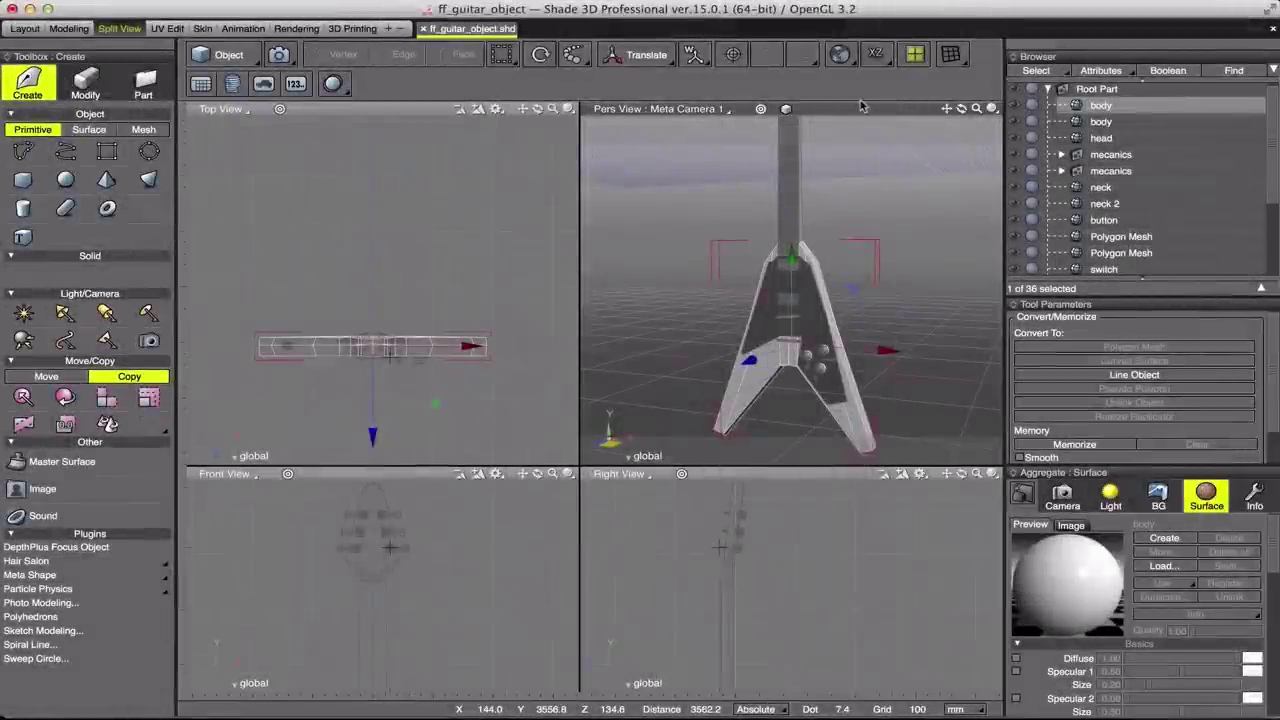
pyautogui.moveTo(947, 109); pyautogui.dragTo(930, 150)
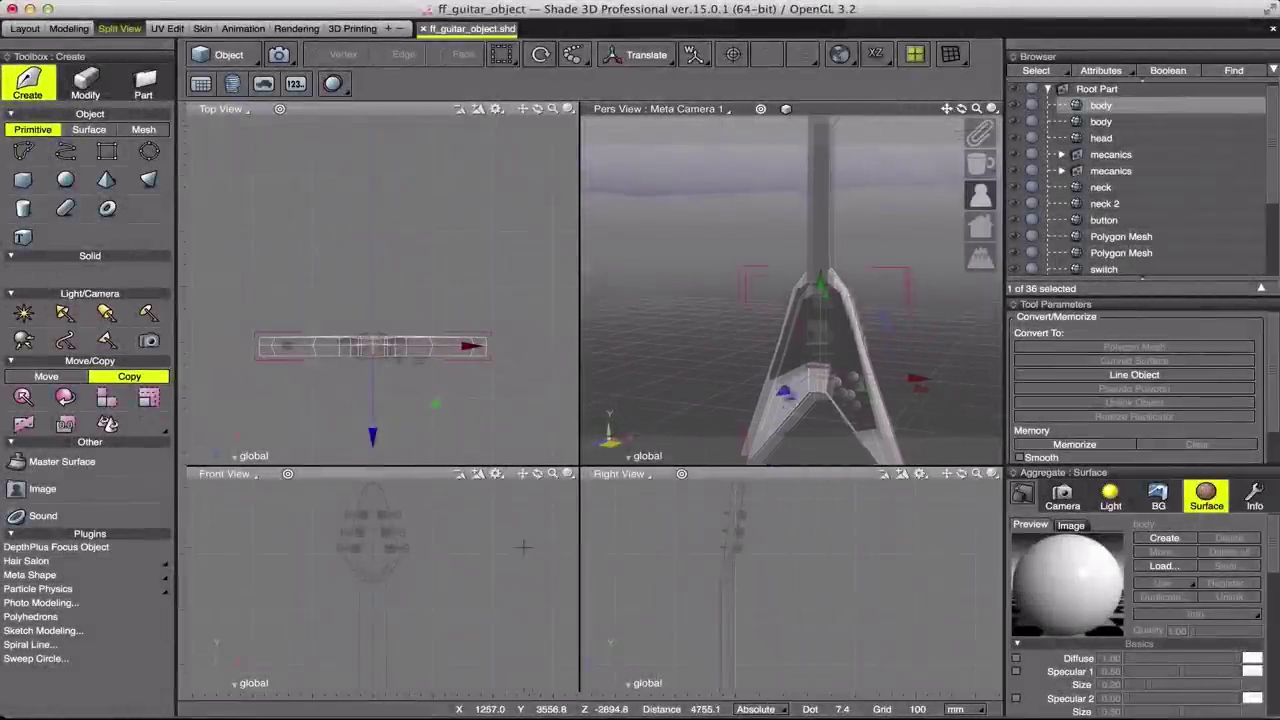
# Step: Switch to the Open Line tool with an enlarged Front view panned up to the guitar head
pyautogui.click(58, 152)
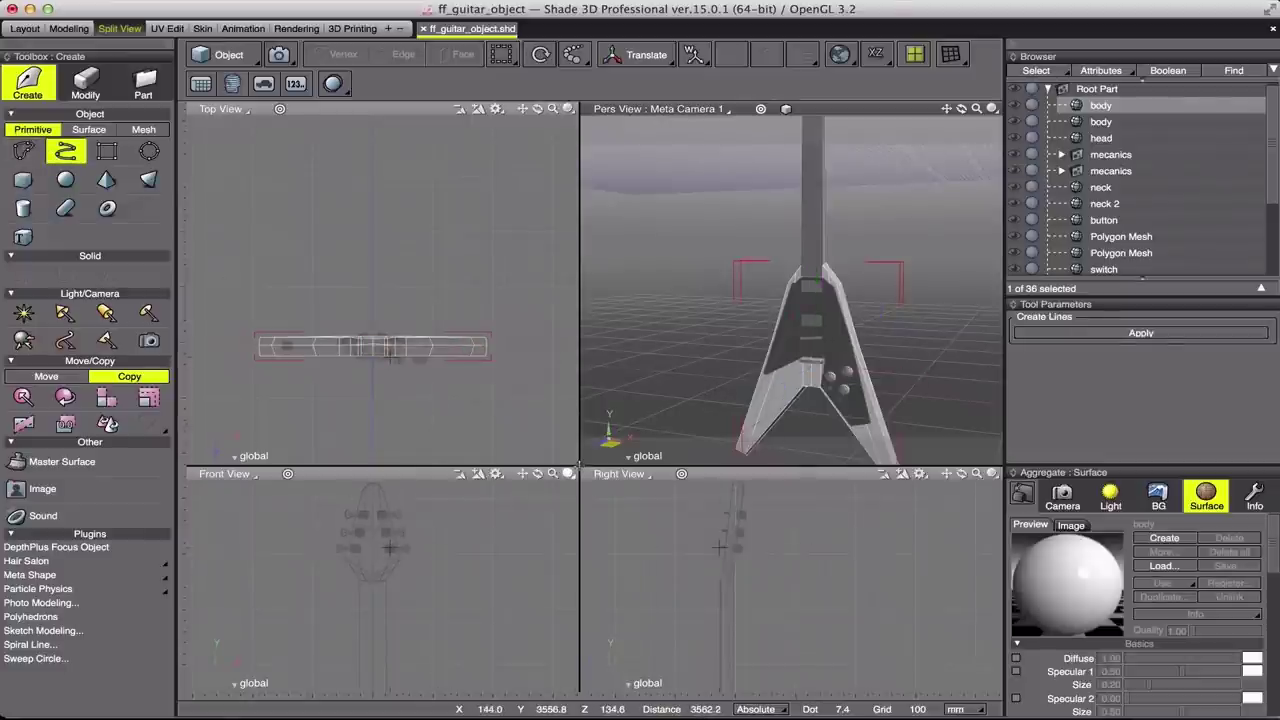
pyautogui.moveTo(579, 468); pyautogui.dragTo(614, 241)
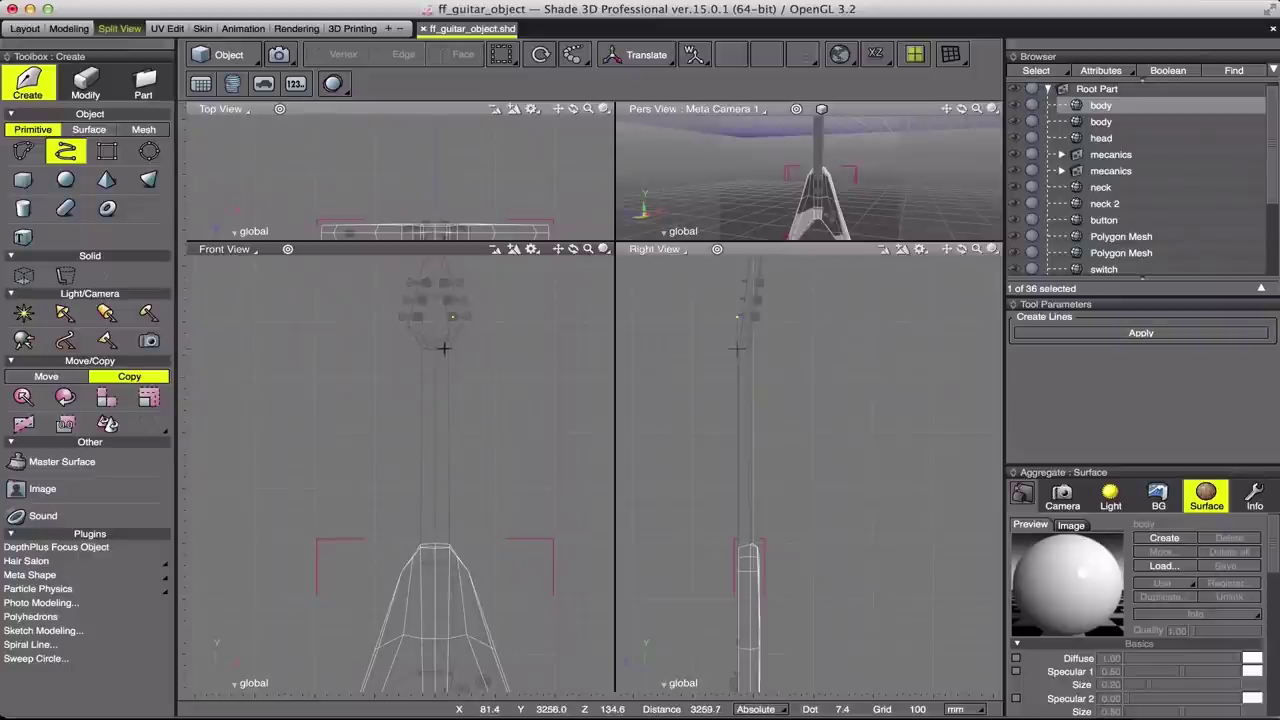
pyautogui.moveTo(439, 526); pyautogui.dragTo(458, 357, button='middle')
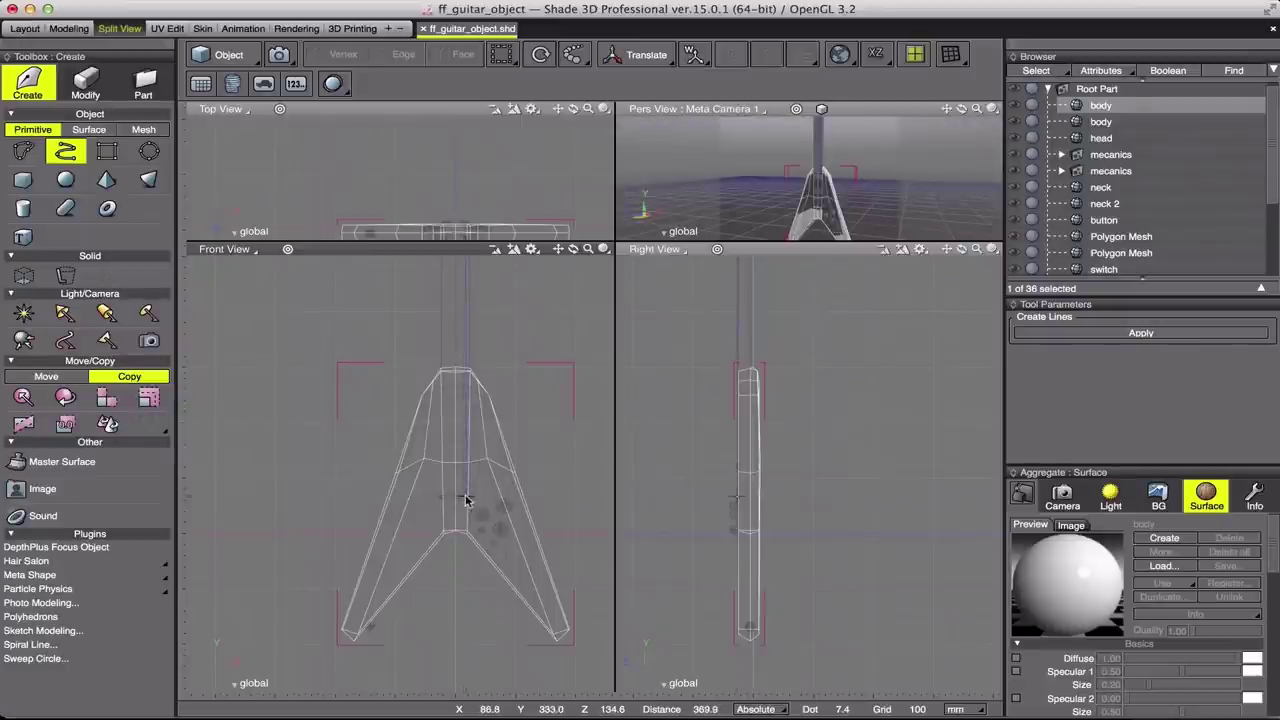
# Step: Finish the vertical open line along the neck and frame its full length in the views
pyautogui.doubleClick(465, 495)
pyautogui.scroll(2, 760, 360)
pyautogui.scroll(2, 735, 395)
pyautogui.scroll(1, 742, 386)
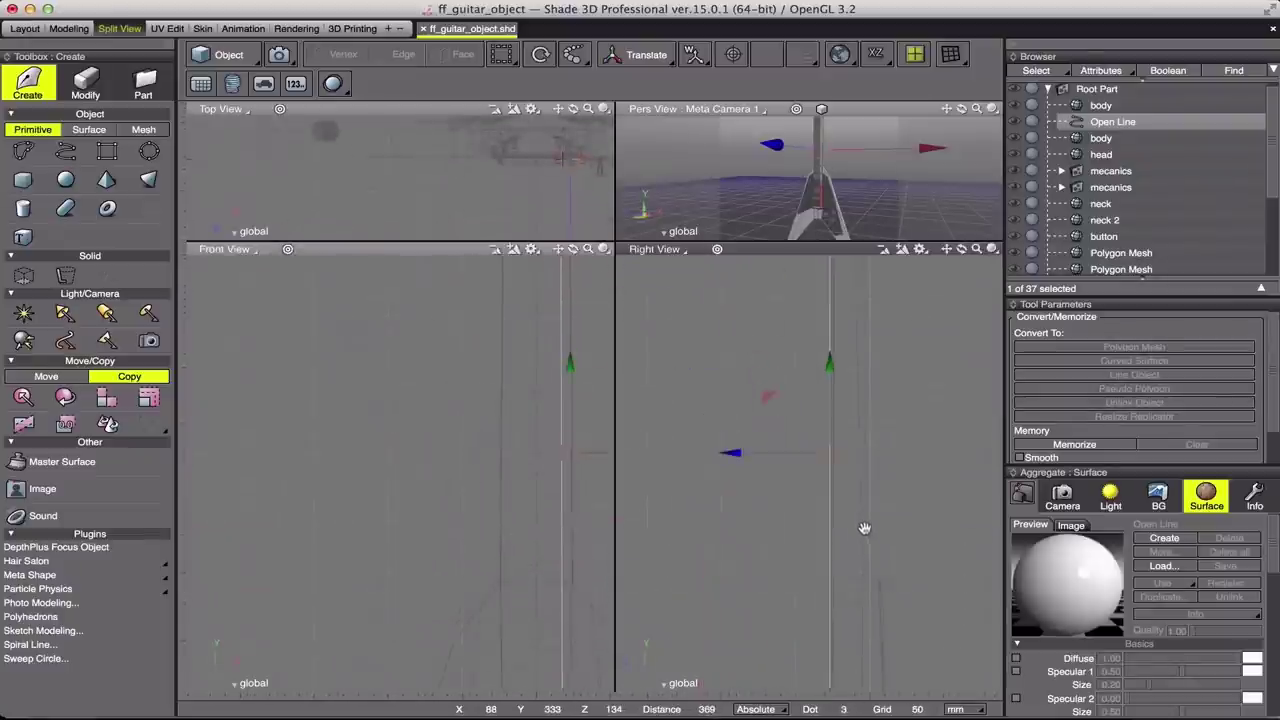
pyautogui.moveTo(739, 349)
pyautogui.mouseDown()
pyautogui.moveTo(816, 572)
pyautogui.moveTo(791, 433)
pyautogui.mouseUp()
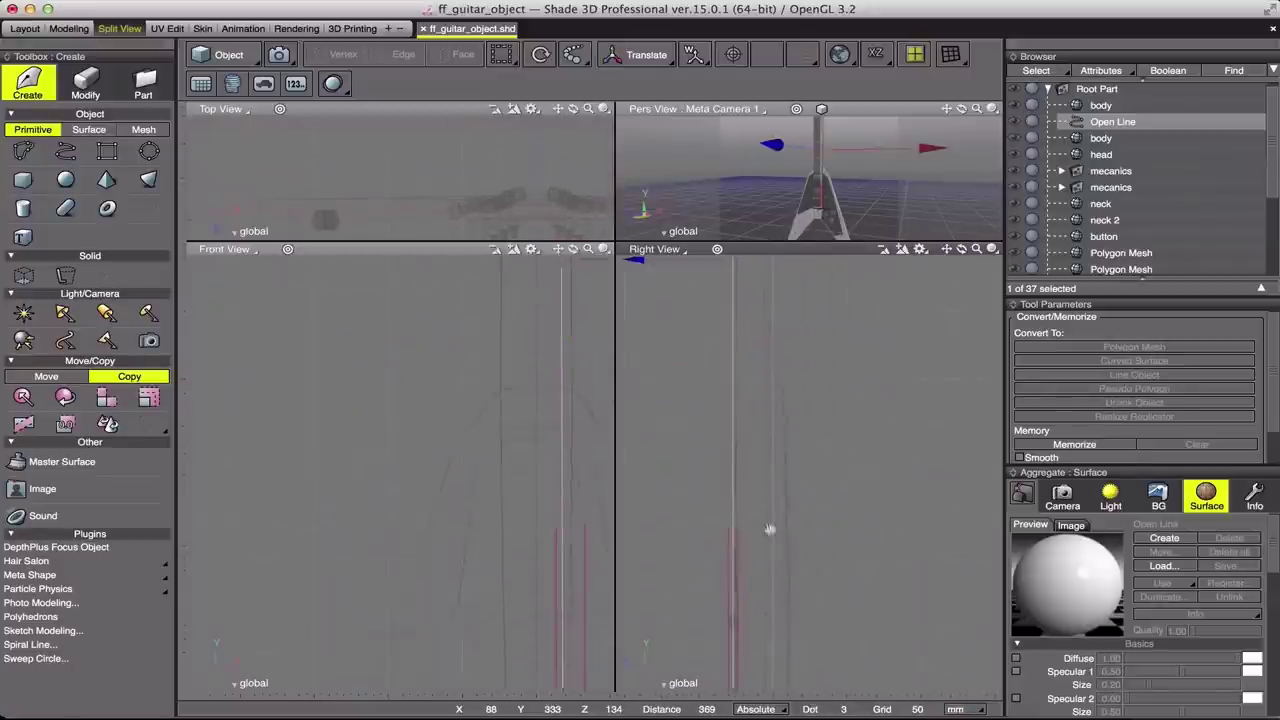
pyautogui.scroll(3, 763, 506)
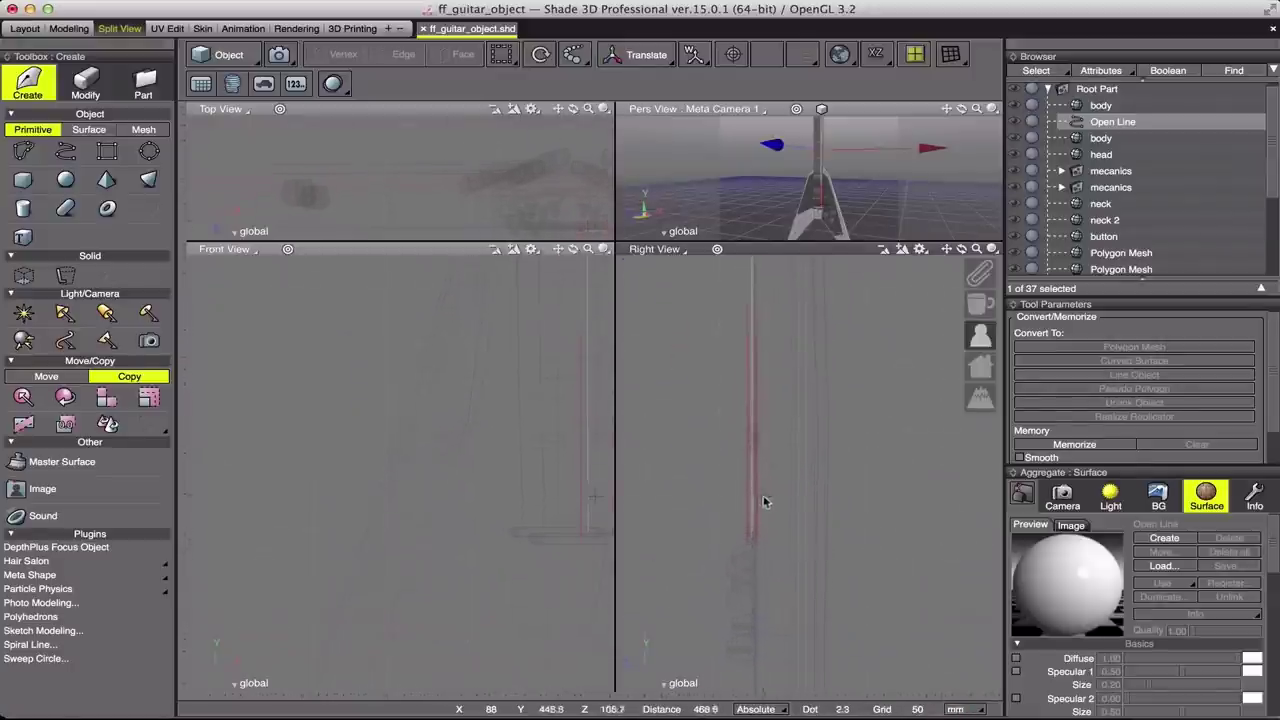
pyautogui.scroll(-1, 774, 495)
pyautogui.scroll(-2, 765, 438)
pyautogui.moveTo(720, 371); pyautogui.dragTo(729, 523)
pyautogui.scroll(-1, 729, 523)
# Step: Move the string line along Z to about 13.6 mm
pyautogui.moveTo(750, 277); pyautogui.dragTo(746, 278)
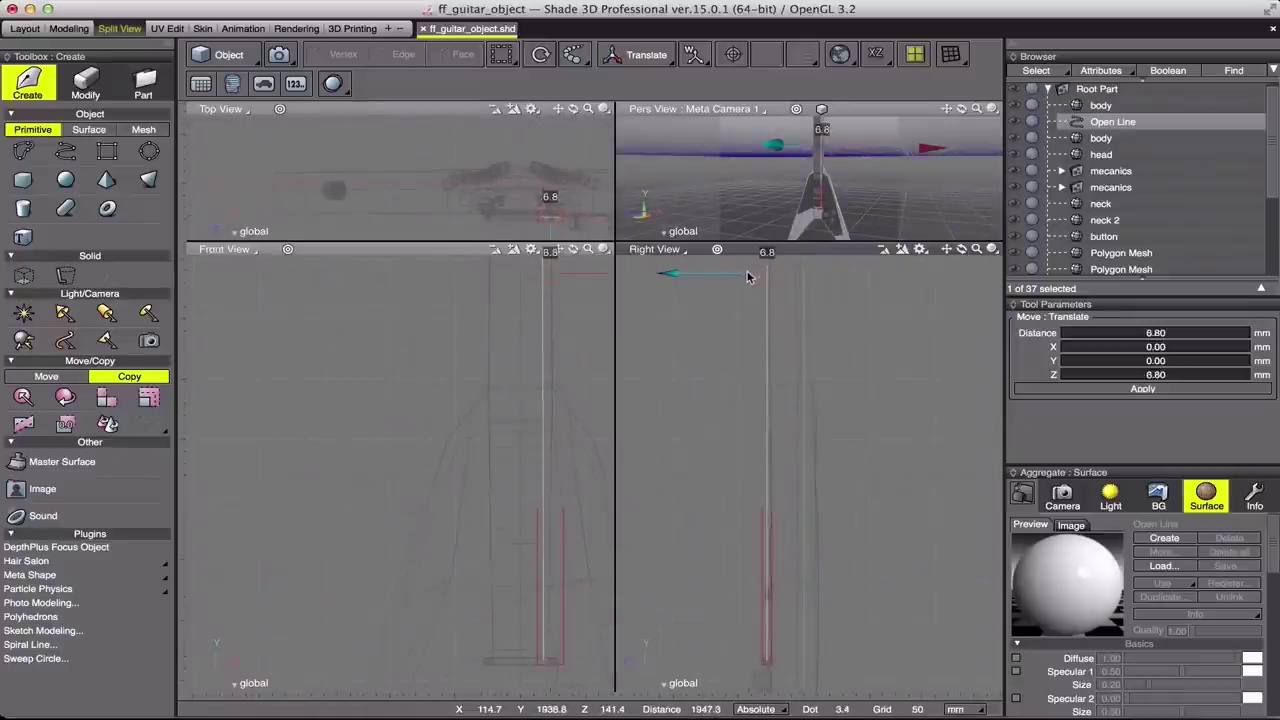
pyautogui.moveTo(746, 278); pyautogui.dragTo(745, 278)
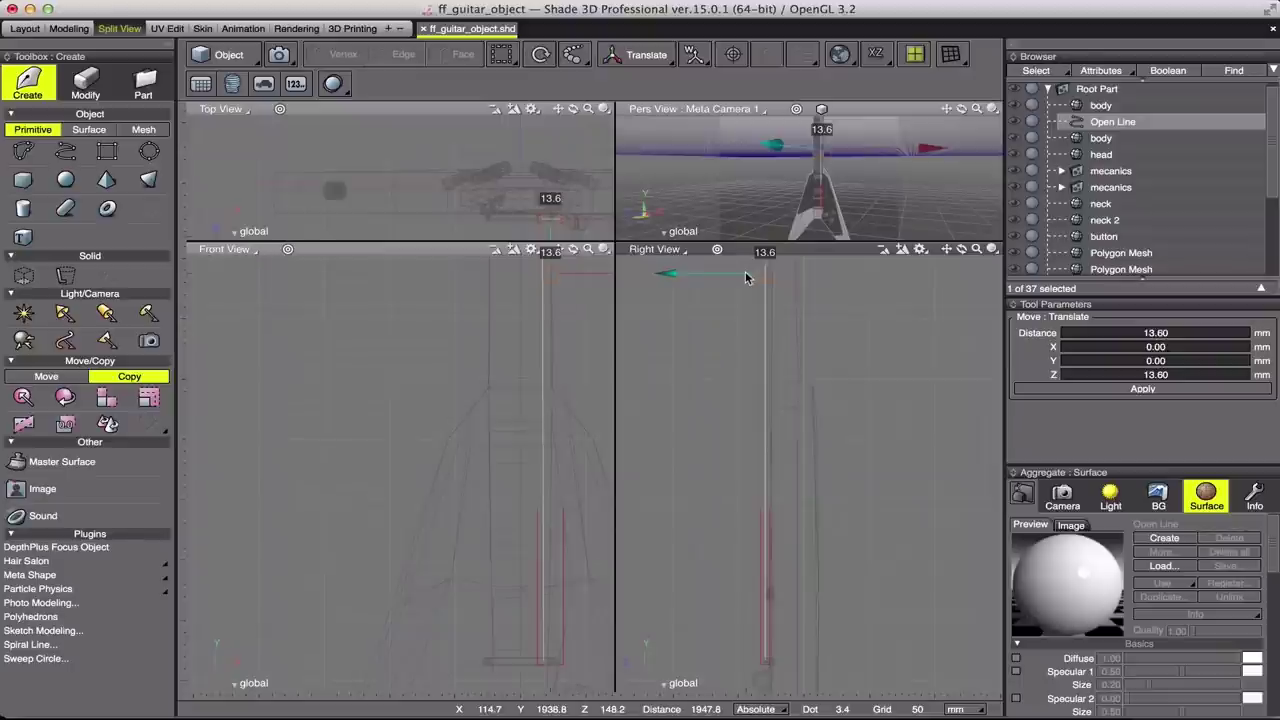
pyautogui.click(714, 329)
pyautogui.moveTo(735, 369); pyautogui.dragTo(722, 426)
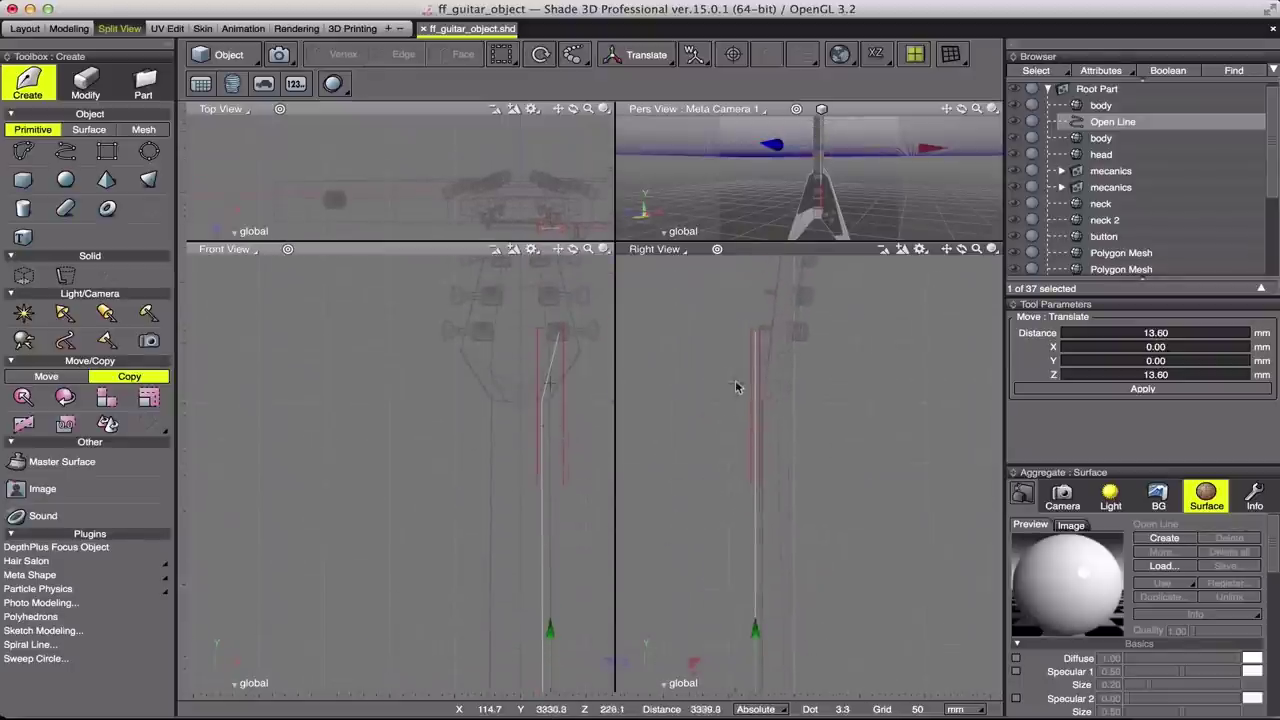
pyautogui.scroll(5, 735, 387)
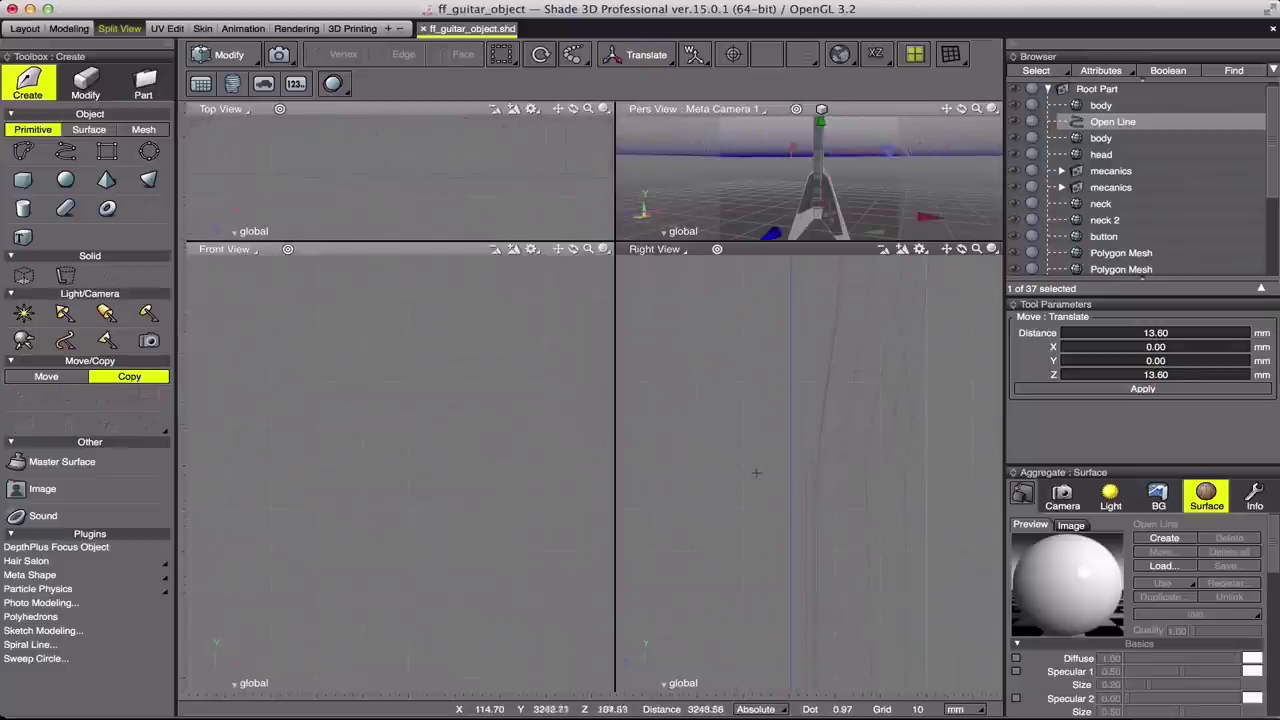
# Step: Shift the string line again in the side view
pyautogui.moveTo(757, 472); pyautogui.dragTo(806, 468)
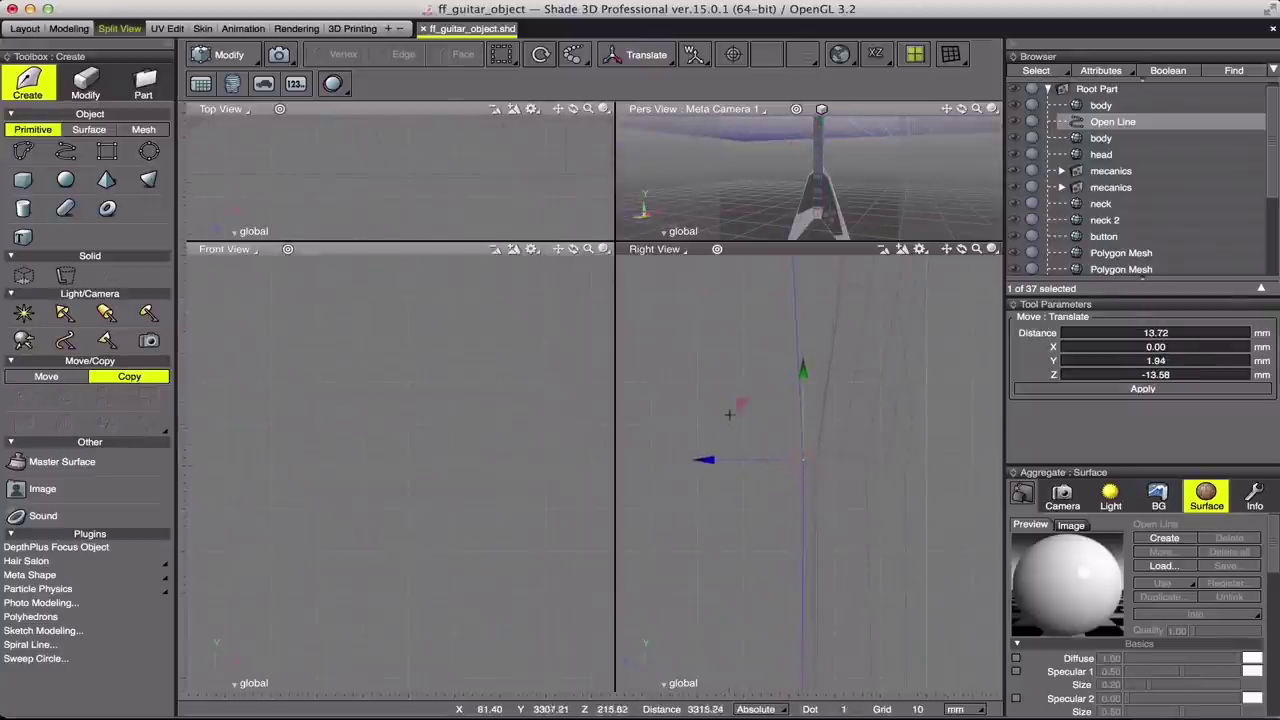
pyautogui.scroll(-2, 729, 400)
pyautogui.scroll(-2, 729, 355)
pyautogui.scroll(-2, 724, 338)
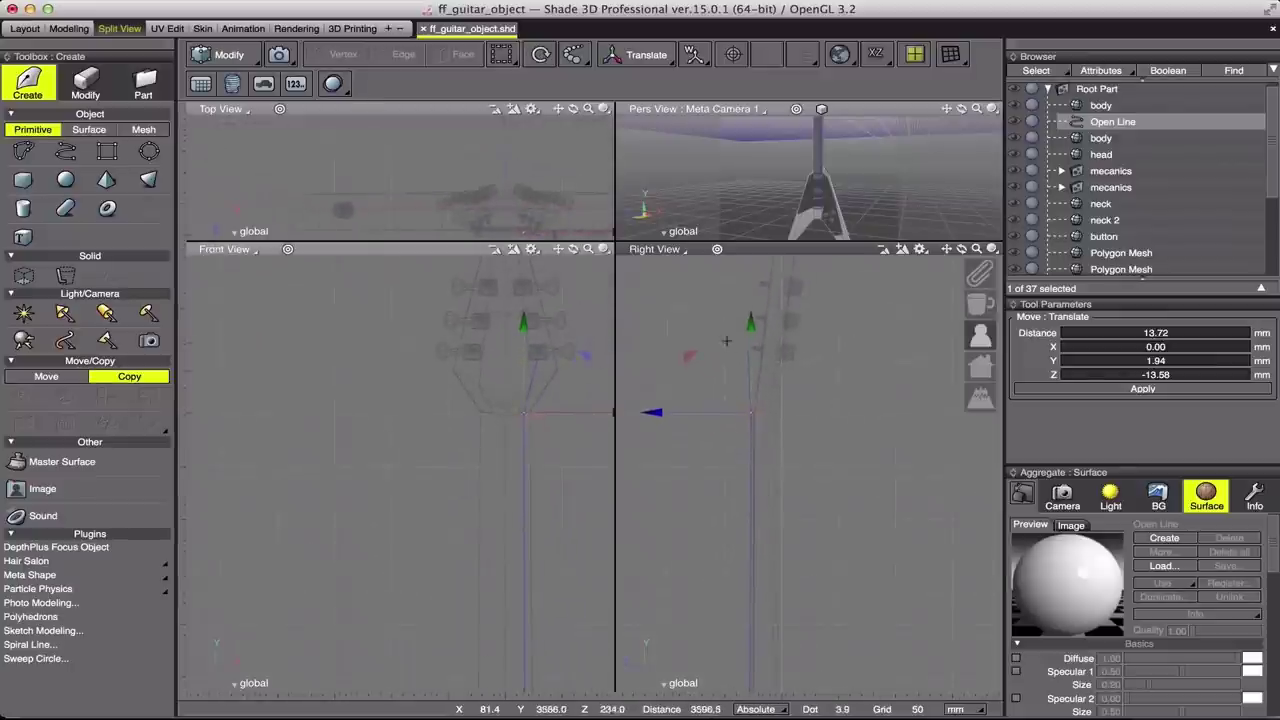
pyautogui.scroll(2, 757, 366)
pyautogui.scroll(1, 763, 349)
pyautogui.scroll(2, 757, 366)
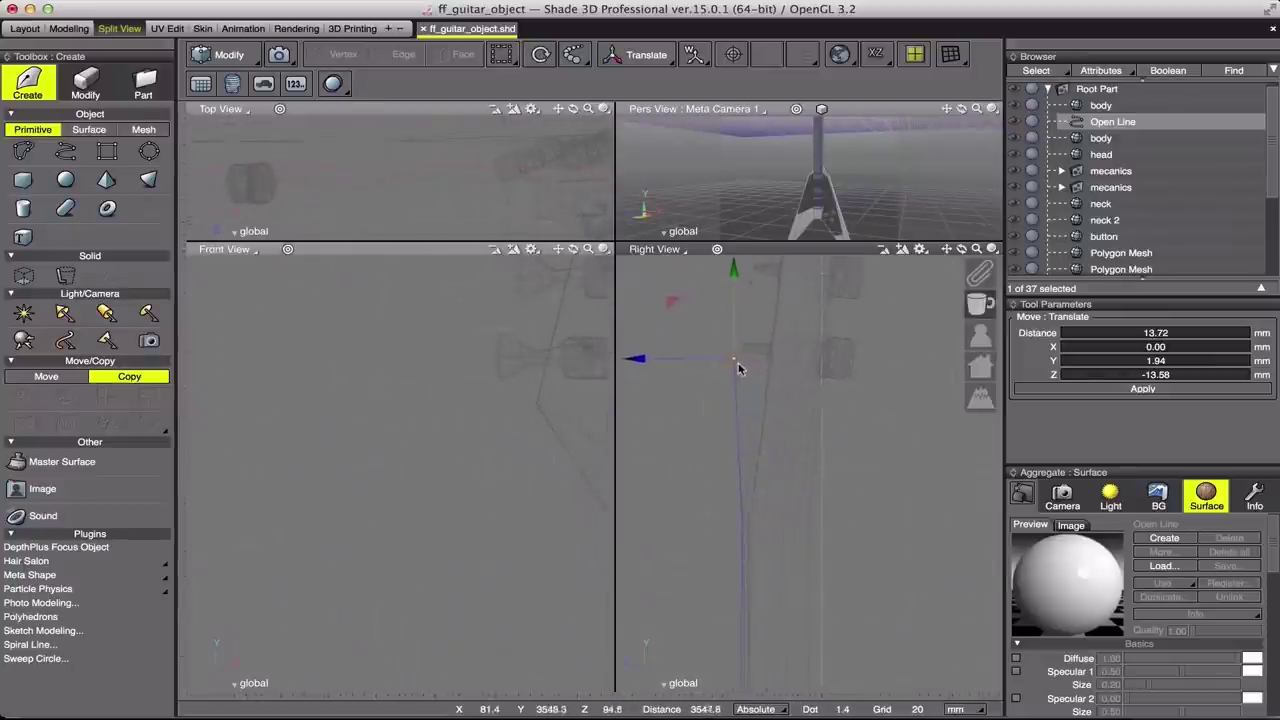
pyautogui.scroll(1, 735, 366)
# Step: Move the string line about 50 mm along the neck into place
pyautogui.moveTo(757, 361); pyautogui.dragTo(765, 353)
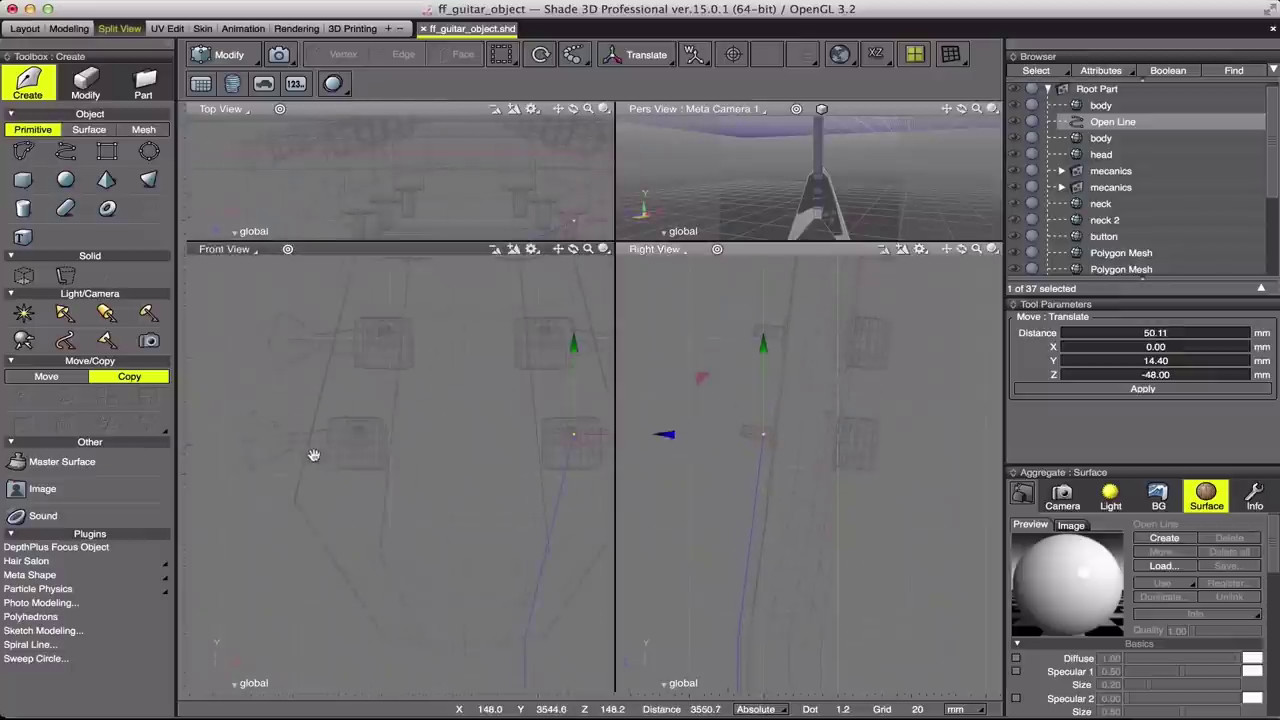
pyautogui.scroll(-6, 443, 531)
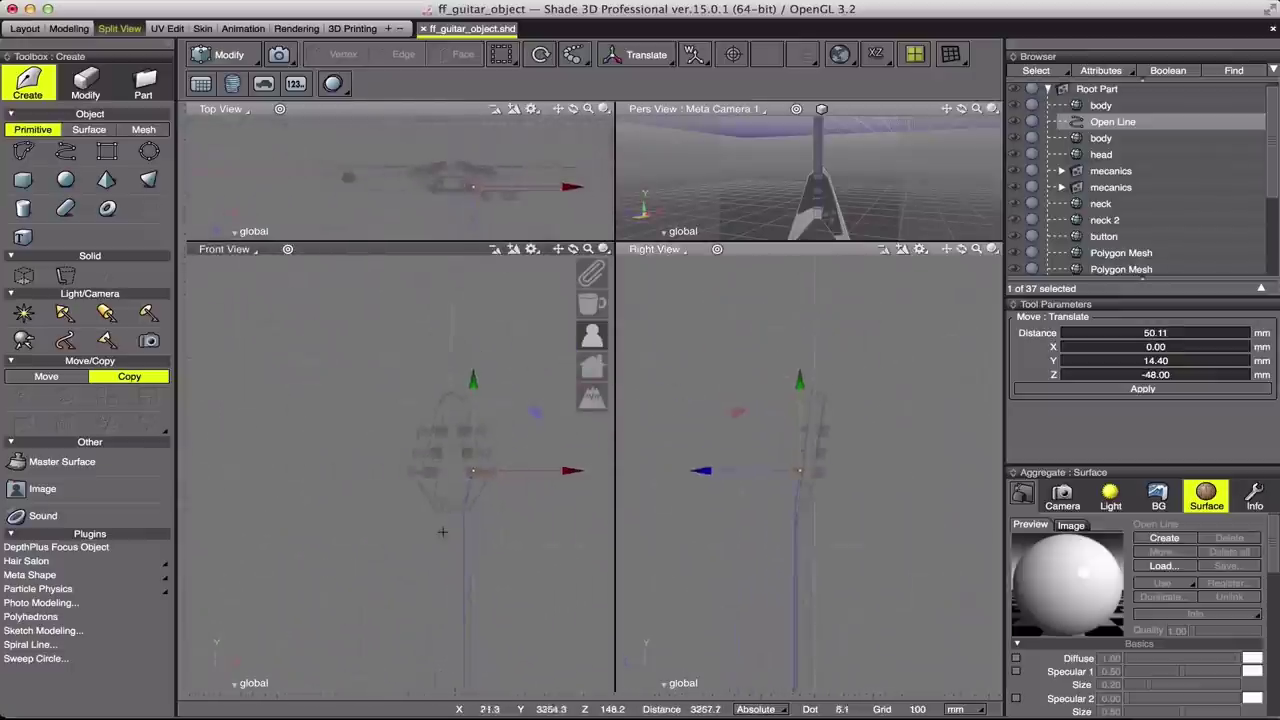
pyautogui.scroll(-2, 415, 506)
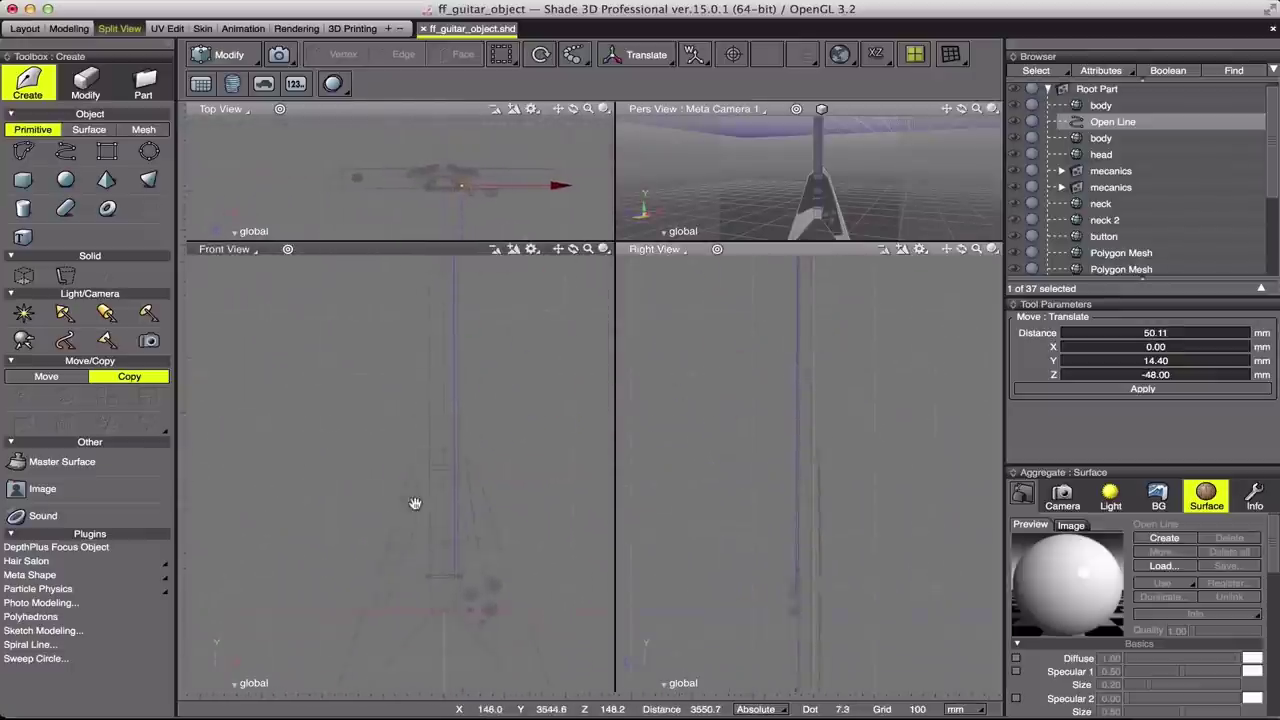
pyautogui.scroll(3, 767, 505)
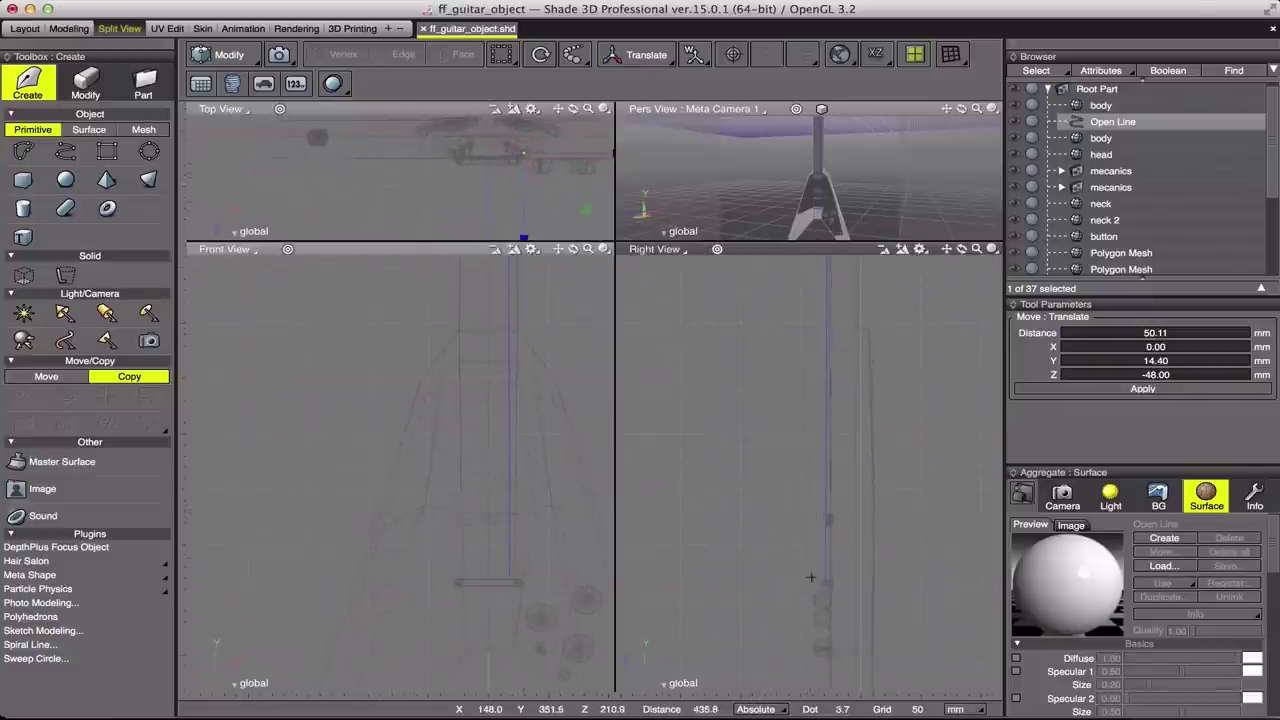
pyautogui.click(812, 590)
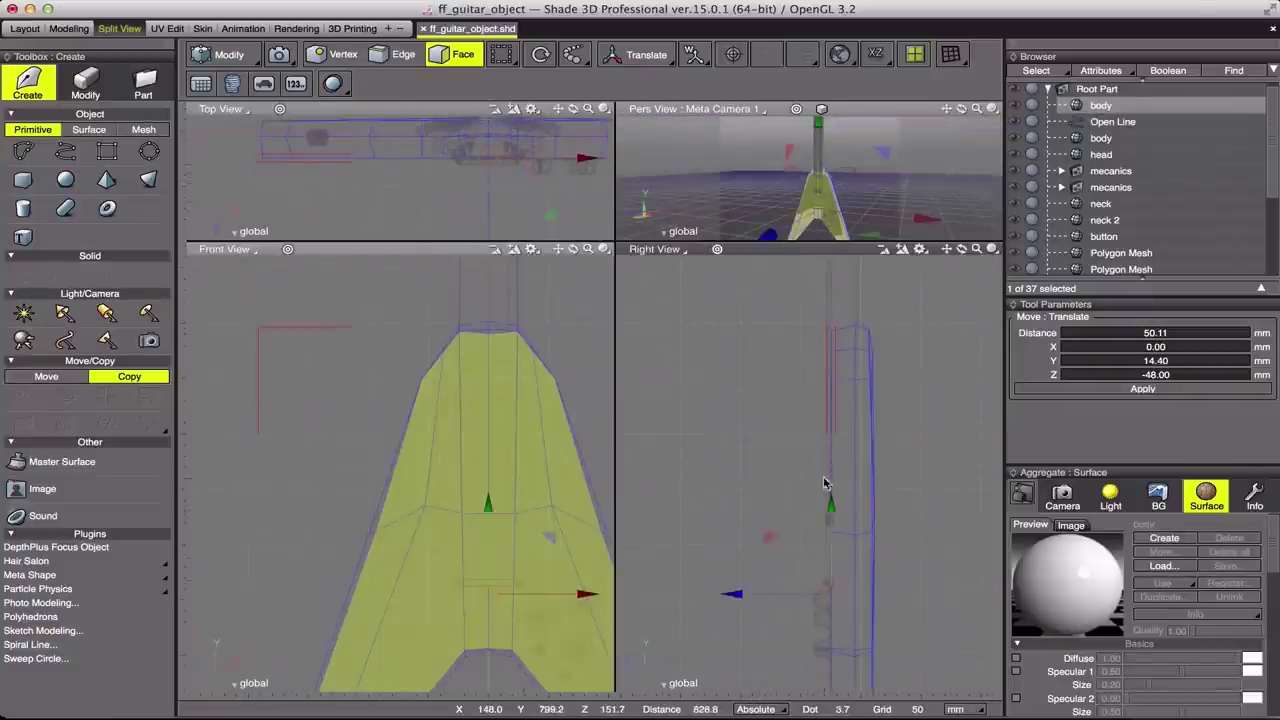
# Step: Reselect the Open Line, nudge it about 7.6 mm, then shift it slightly back
pyautogui.click(826, 488)
pyautogui.click(799, 587)
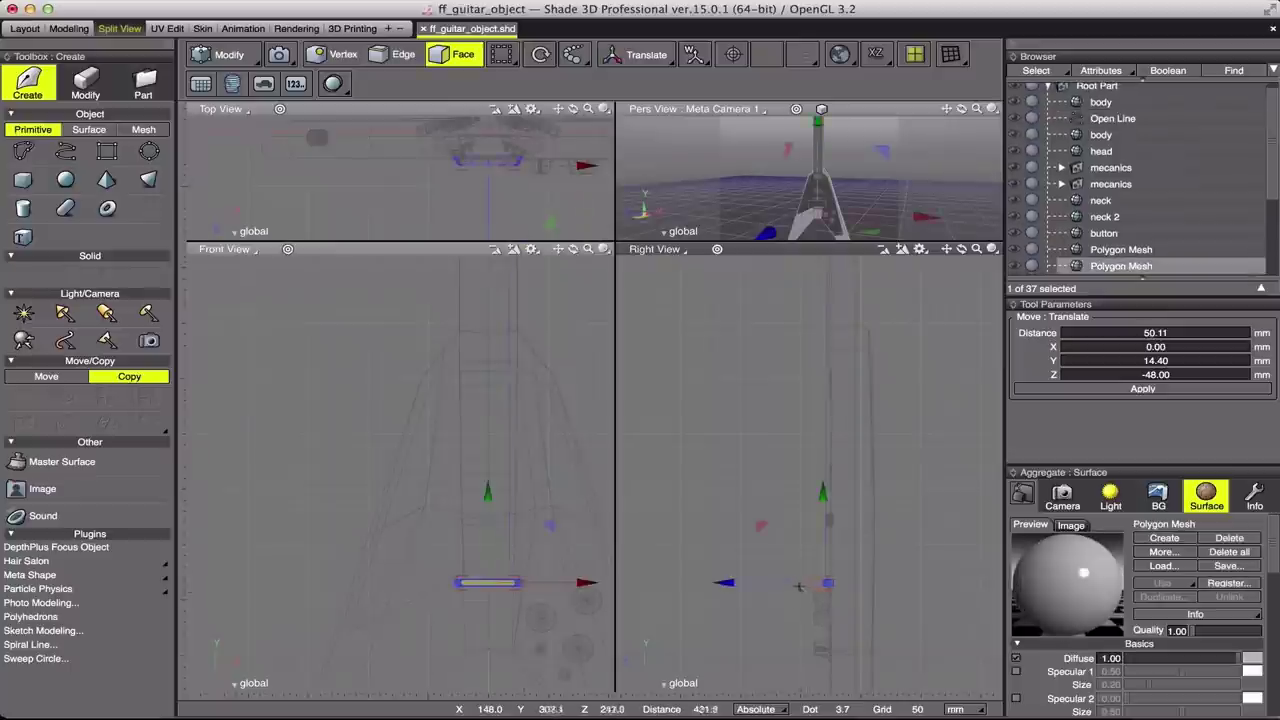
pyautogui.scroll(5, 841, 558)
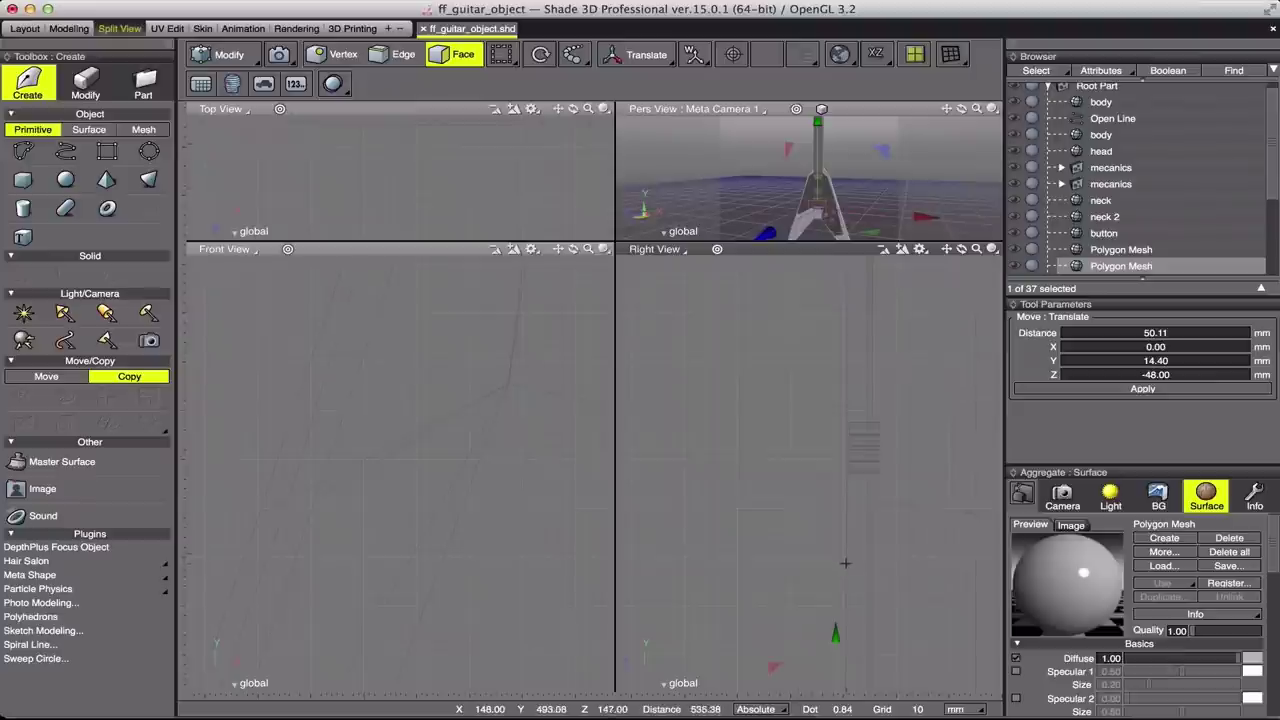
pyautogui.click(835, 560)
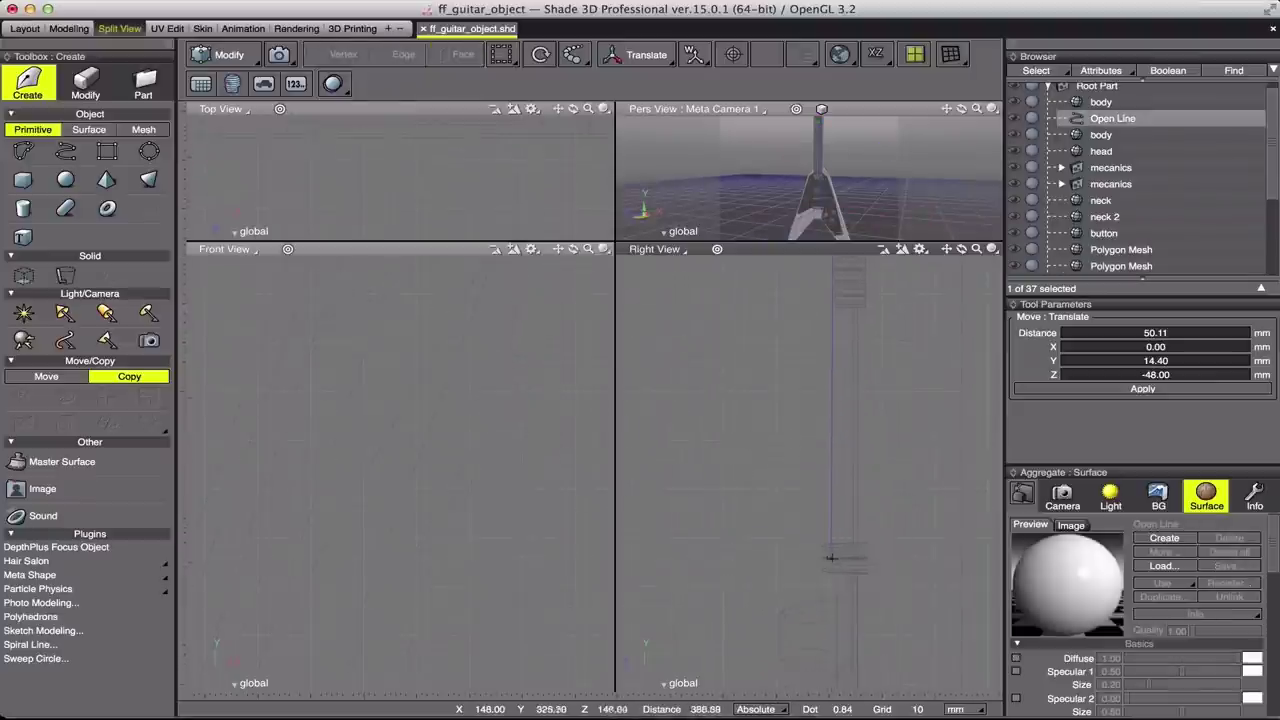
pyautogui.moveTo(830, 554); pyautogui.dragTo(804, 558)
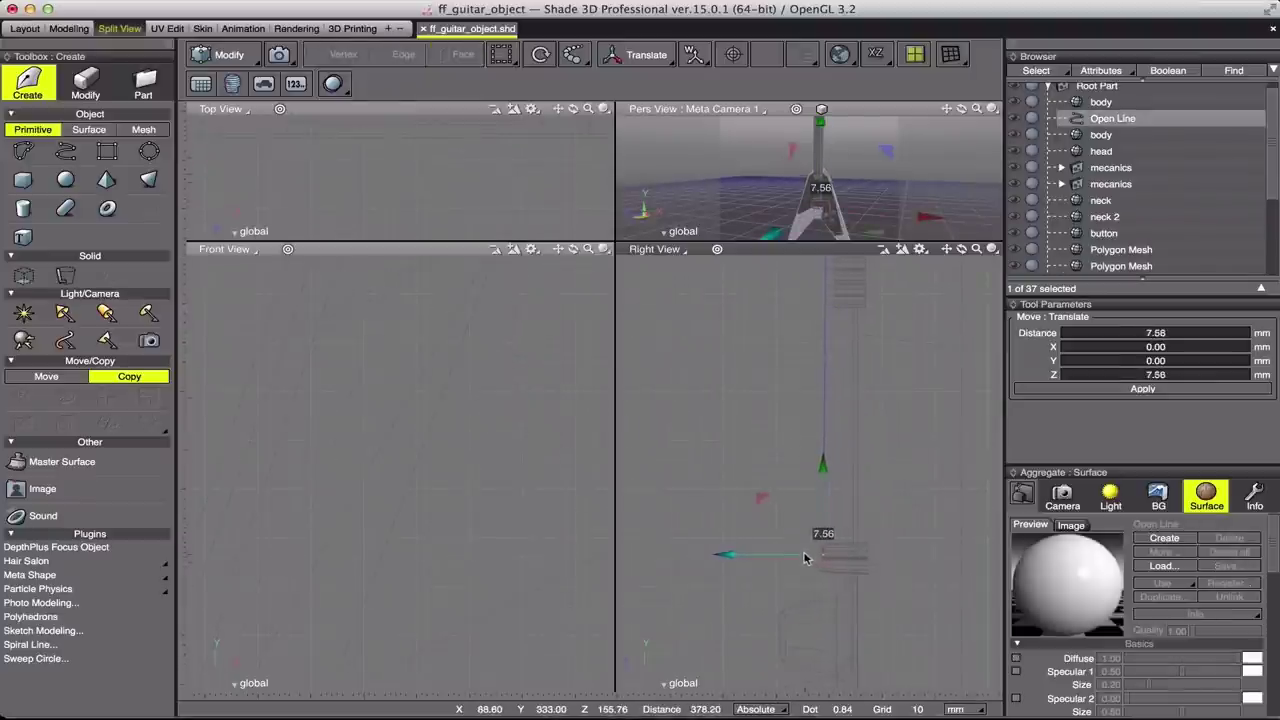
pyautogui.moveTo(806, 558); pyautogui.dragTo(717, 320)
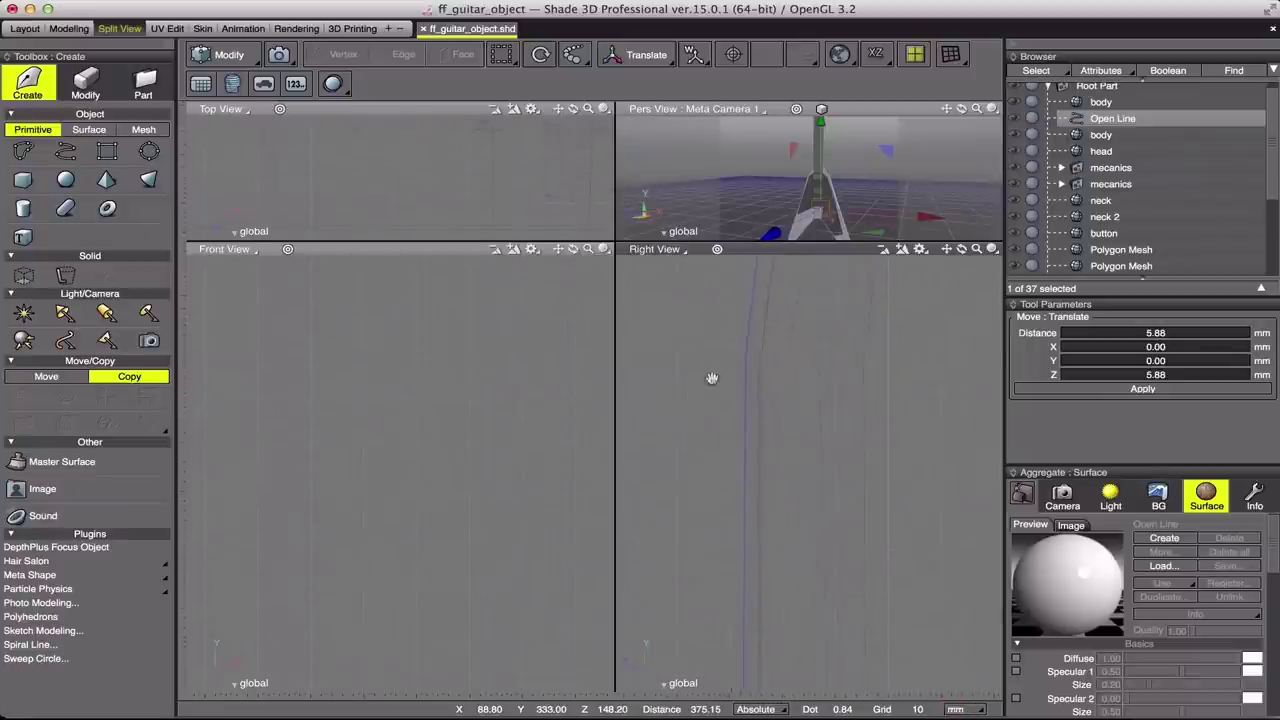
pyautogui.moveTo(739, 327); pyautogui.dragTo(708, 333)
pyautogui.click(711, 330)
# Step: Slide the string line about 9 mm in Z to line up with the striped mesh piece
pyautogui.moveTo(726, 543); pyautogui.dragTo(745, 539)
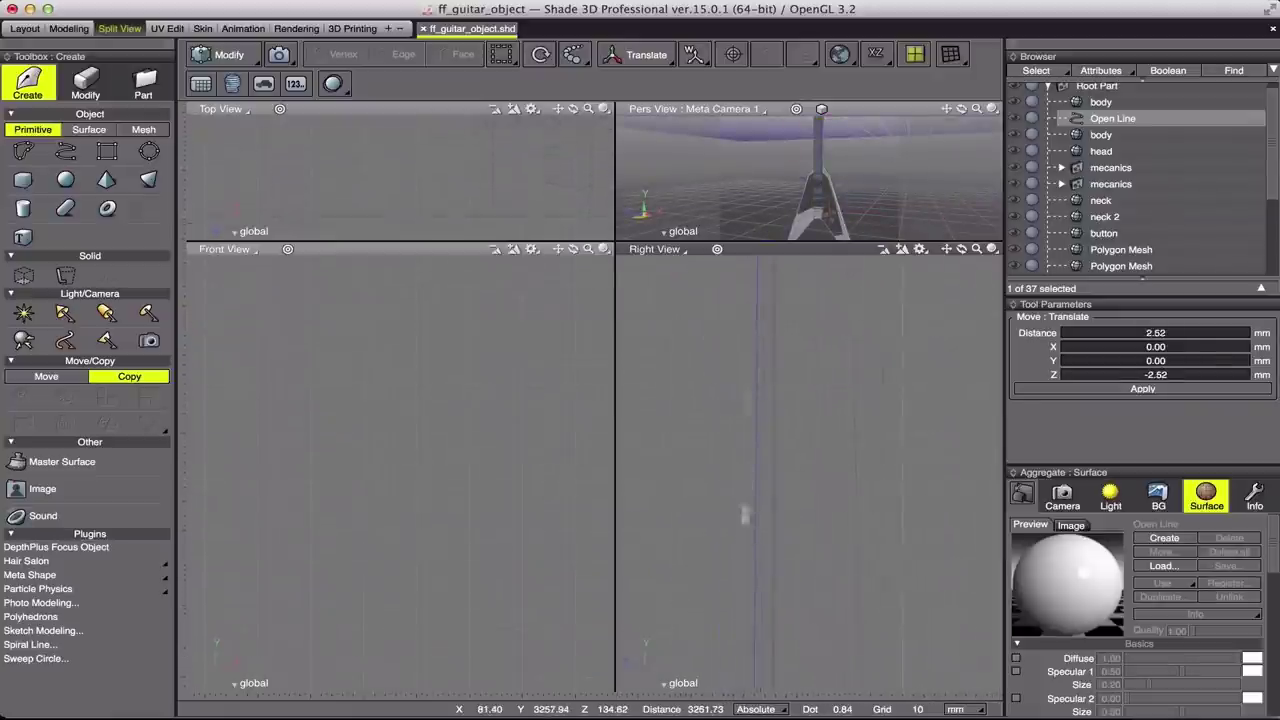
pyautogui.moveTo(743, 551); pyautogui.dragTo(738, 392)
pyautogui.moveTo(733, 523)
pyautogui.mouseDown()
pyautogui.moveTo(723, 543)
pyautogui.moveTo(730, 421)
pyautogui.moveTo(728, 525)
pyautogui.moveTo(719, 473)
pyautogui.mouseUp()
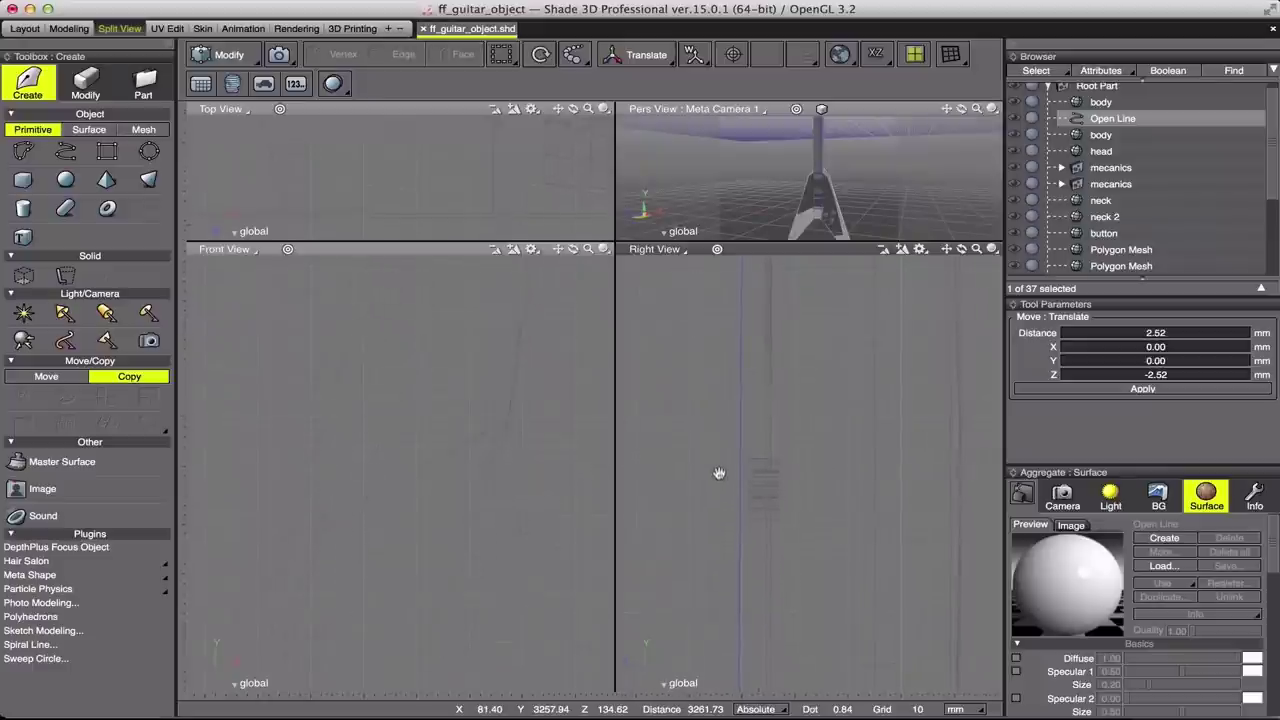
pyautogui.moveTo(706, 517); pyautogui.dragTo(704, 532)
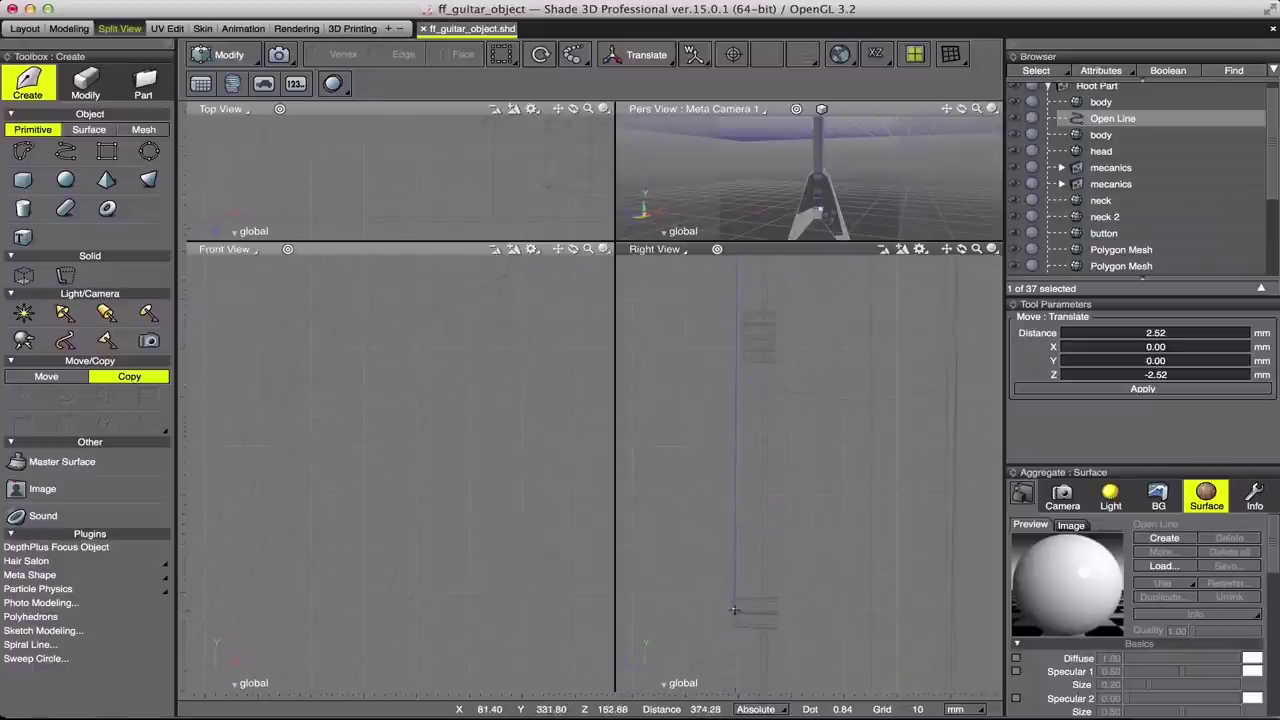
pyautogui.click(733, 609)
pyautogui.moveTo(720, 611); pyautogui.dragTo(724, 612)
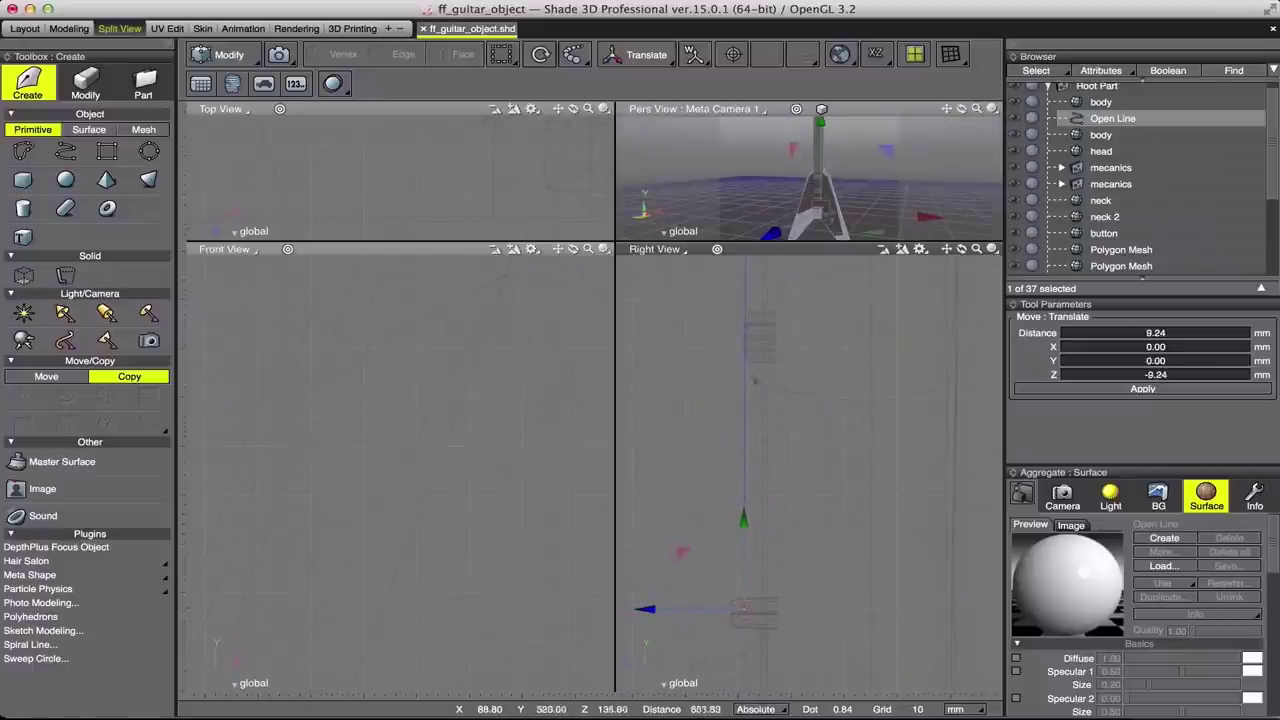
pyautogui.click(756, 352)
pyautogui.click(738, 344)
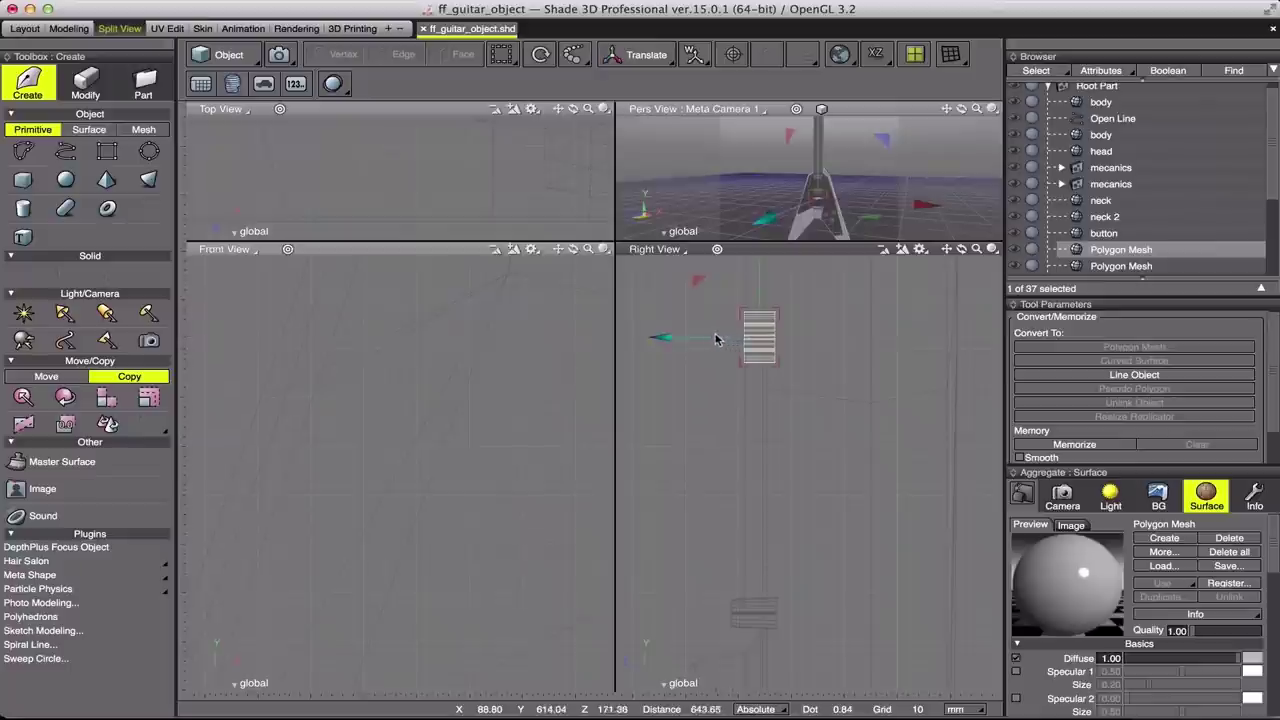
# Step: Pan the front and side views down toward the headstock
pyautogui.click(716, 430)
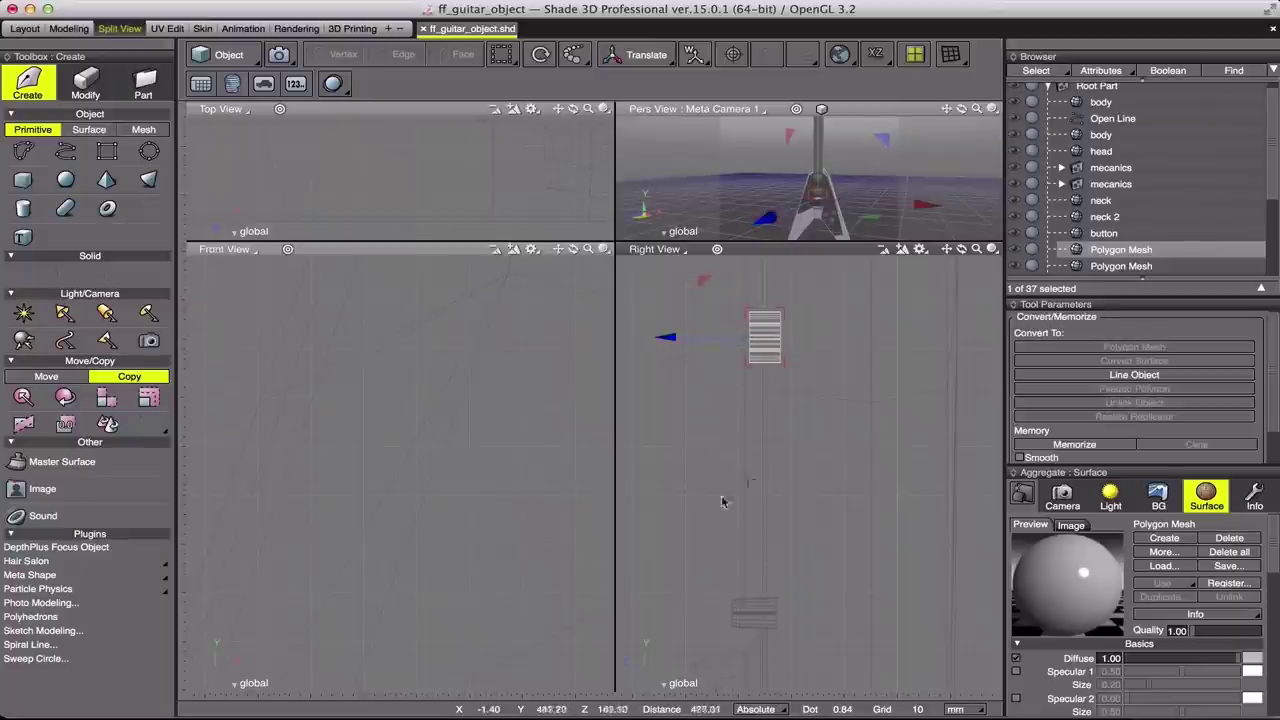
pyautogui.scroll(-5, 790, 372)
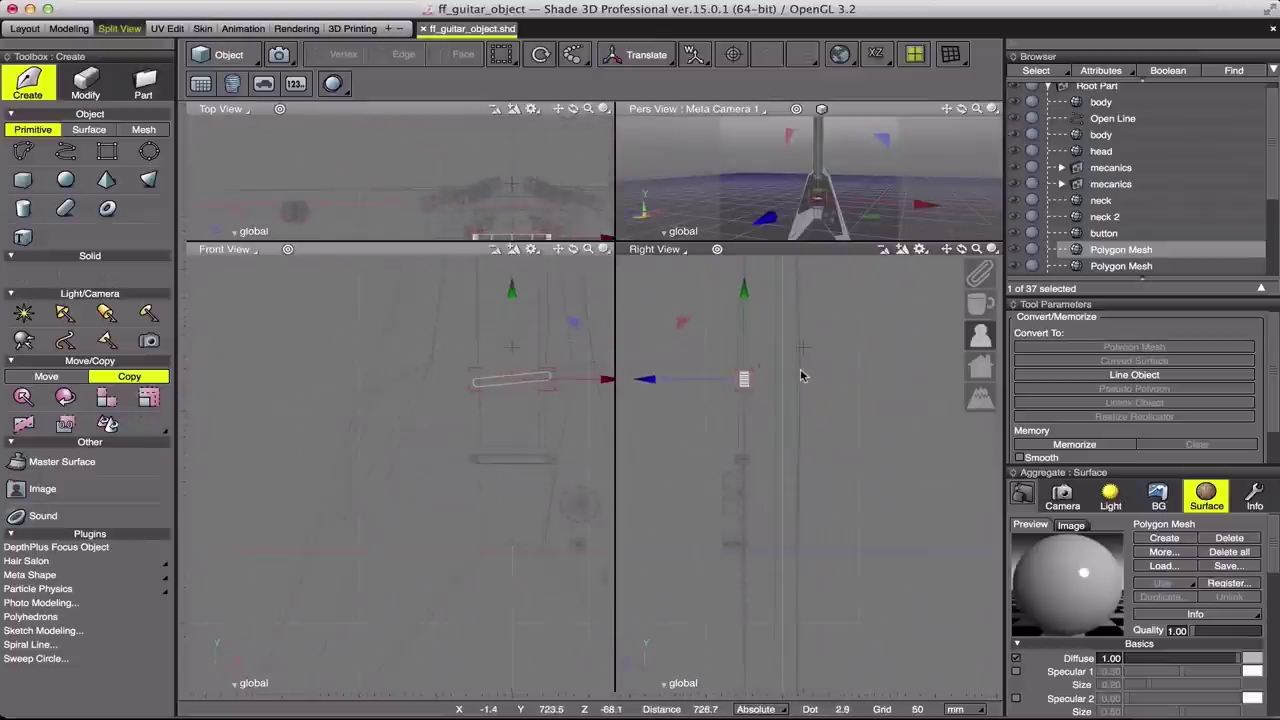
pyautogui.moveTo(803, 330); pyautogui.dragTo(800, 548)
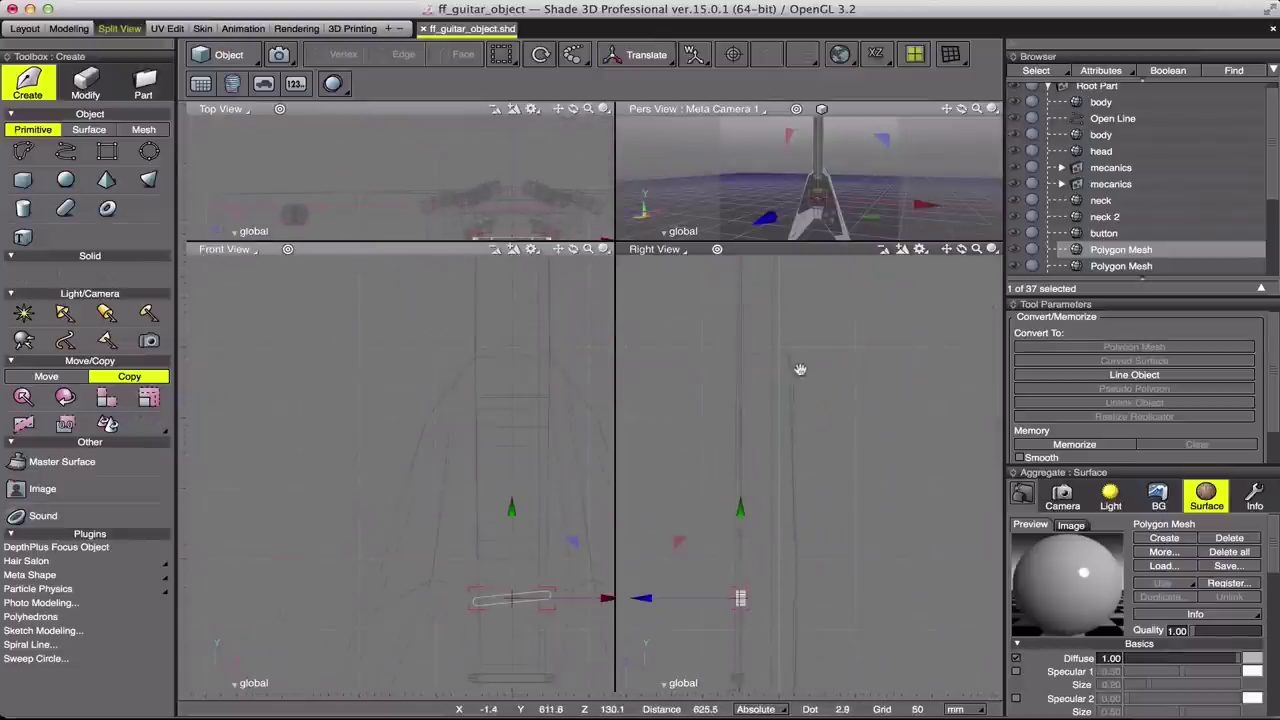
pyautogui.moveTo(800, 370); pyautogui.dragTo(777, 586)
pyautogui.moveTo(750, 422); pyautogui.dragTo(749, 448)
# Step: Enlarge the Top and perspective views, select the Open Line string and zoom in
pyautogui.moveTo(612, 240); pyautogui.dragTo(520, 514)
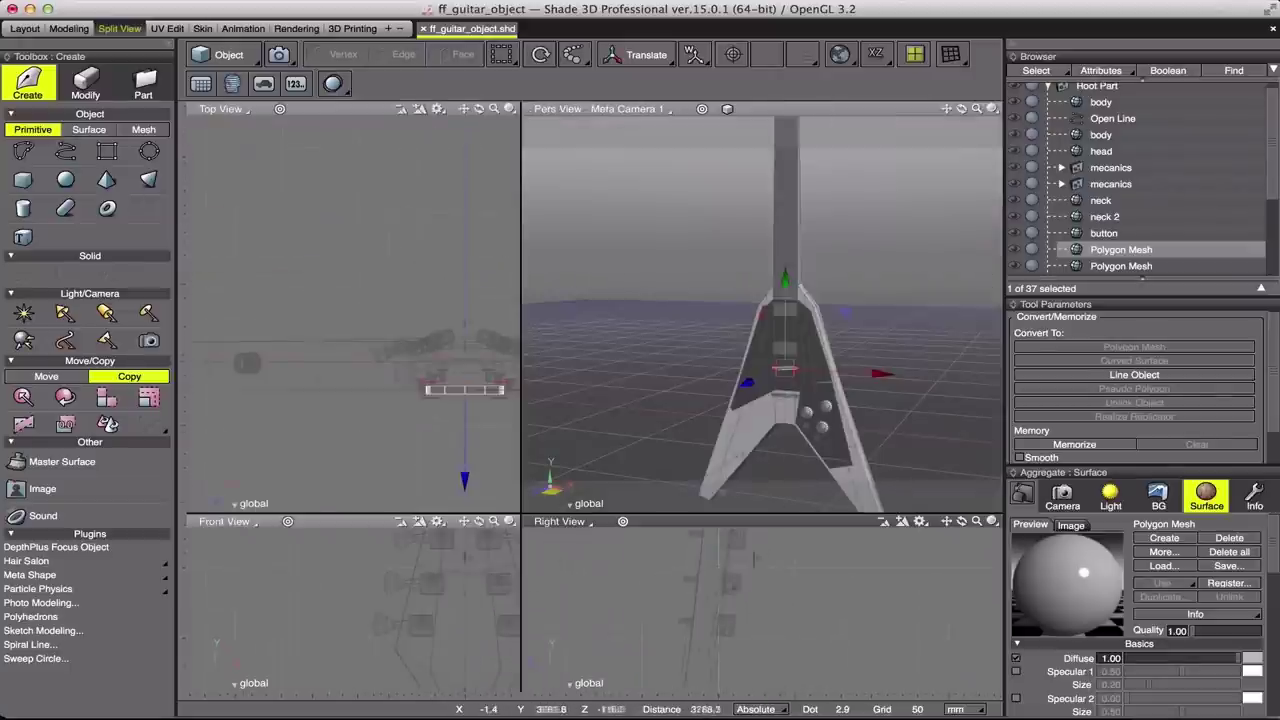
pyautogui.click(432, 490)
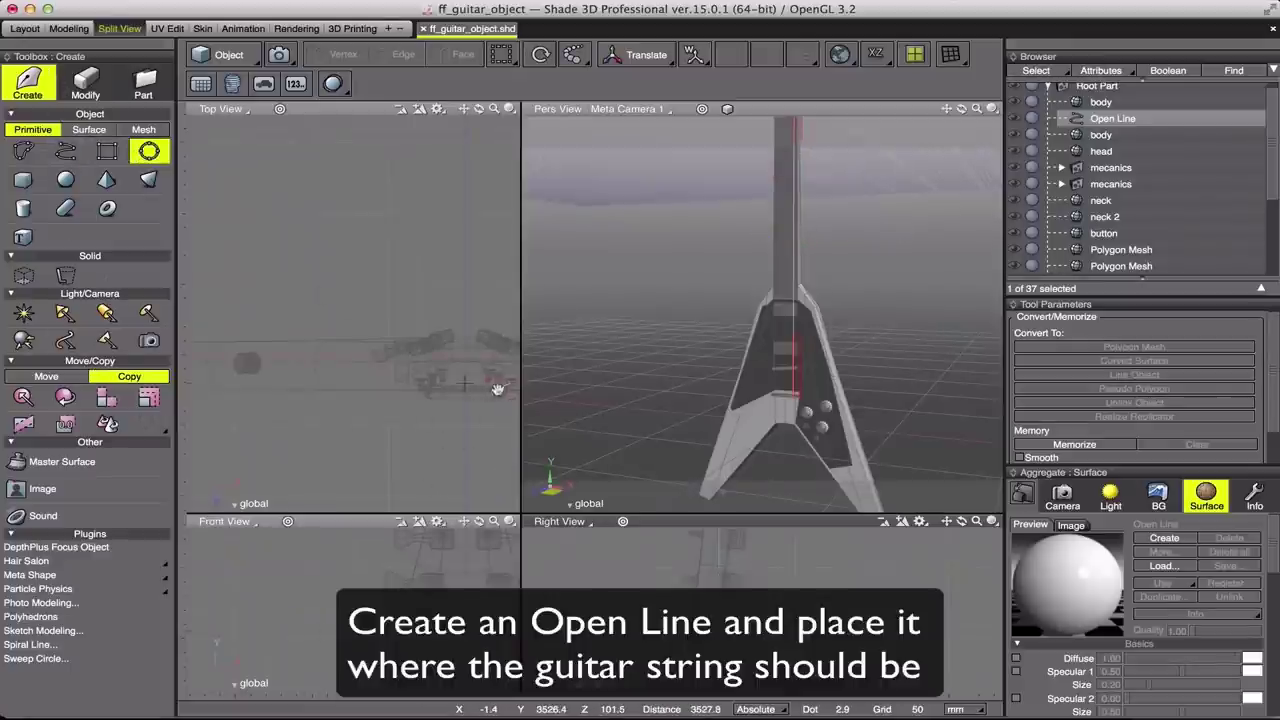
pyautogui.scroll(3, 378, 408)
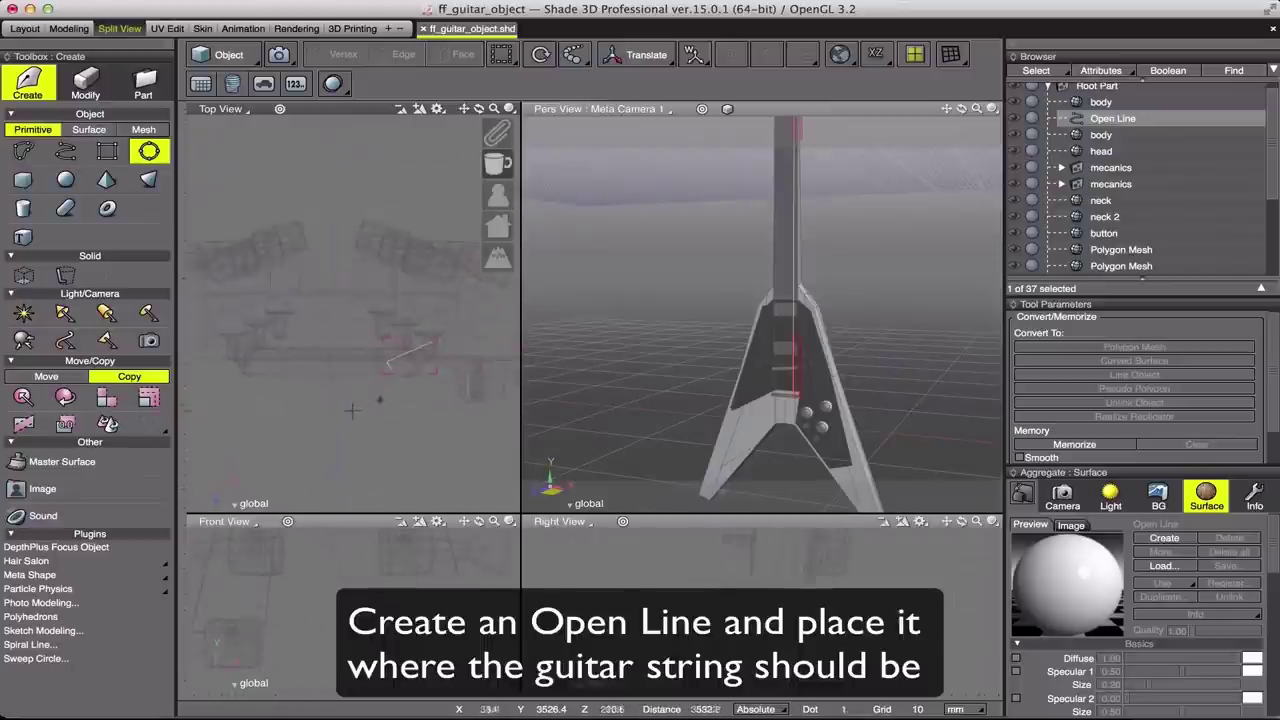
pyautogui.scroll(1, 378, 408)
pyautogui.scroll(1, 410, 400)
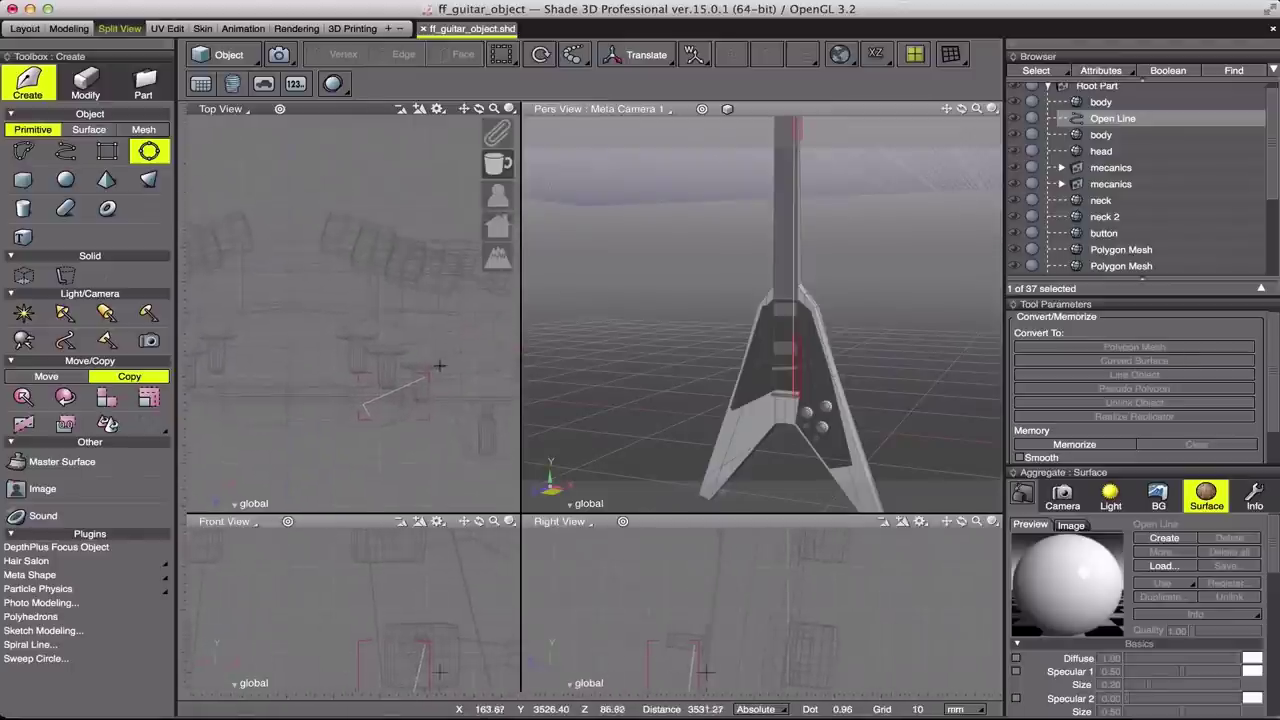
pyautogui.scroll(1, 438, 370)
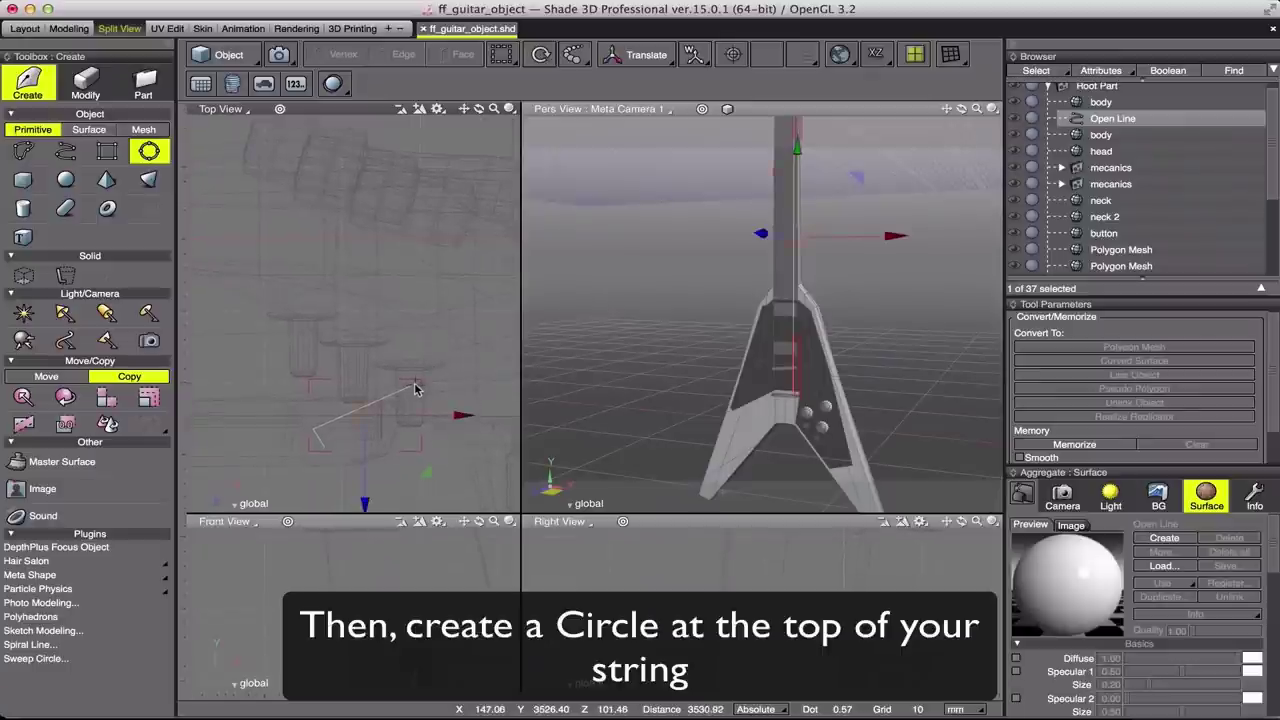
# Step: Create a small disk at the string's top and raise it about 20 mm
pyautogui.click(416, 388)
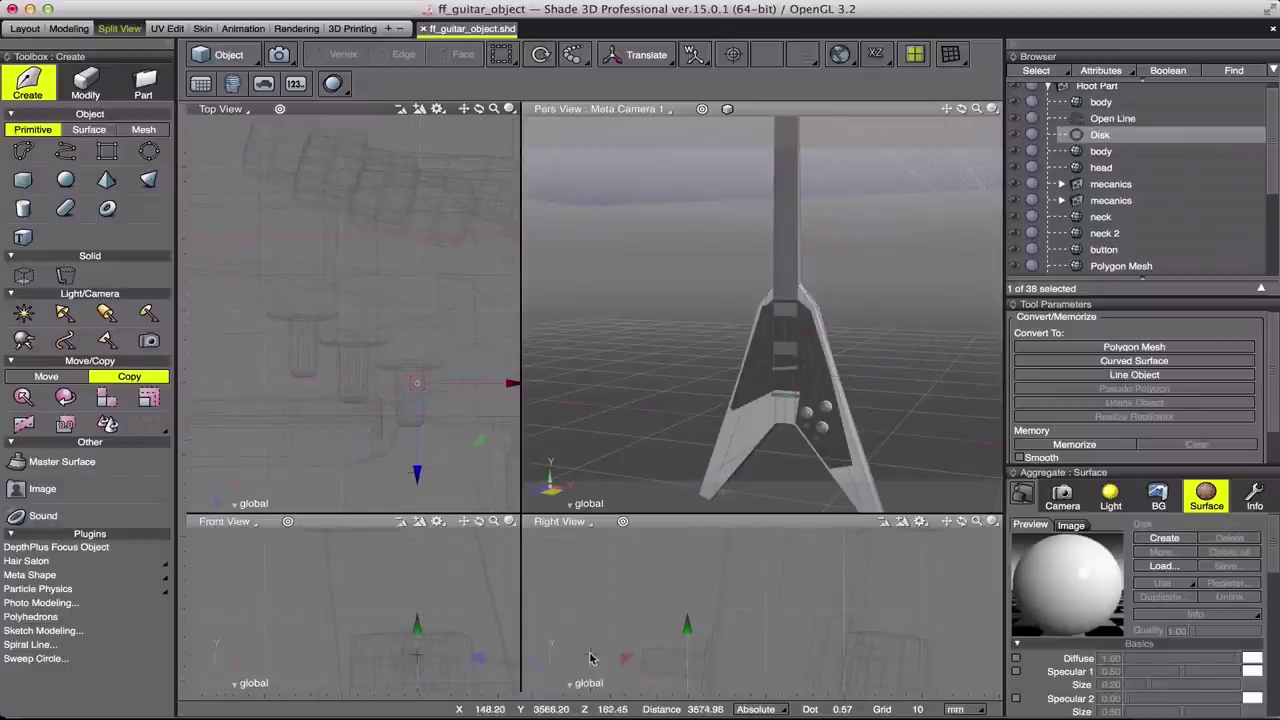
pyautogui.moveTo(337, 665); pyautogui.dragTo(289, 620)
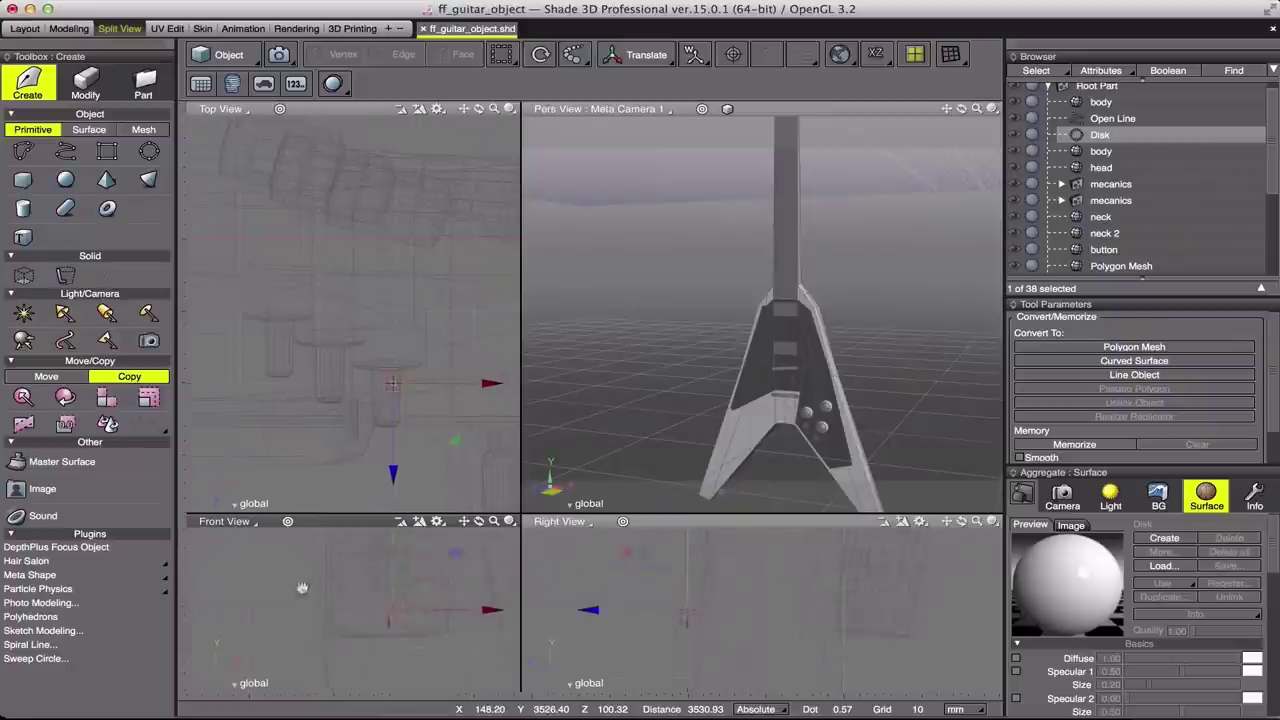
pyautogui.moveTo(687, 578); pyautogui.dragTo(687, 550)
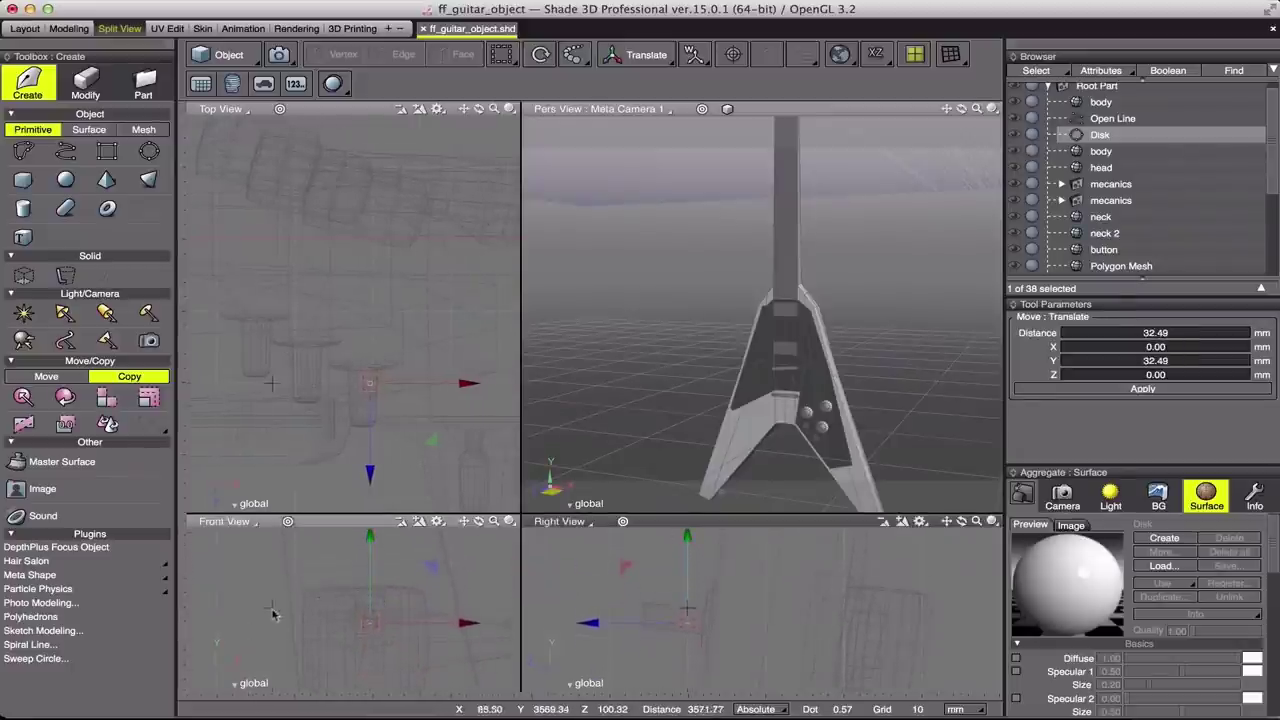
pyautogui.scroll(2, 365, 620)
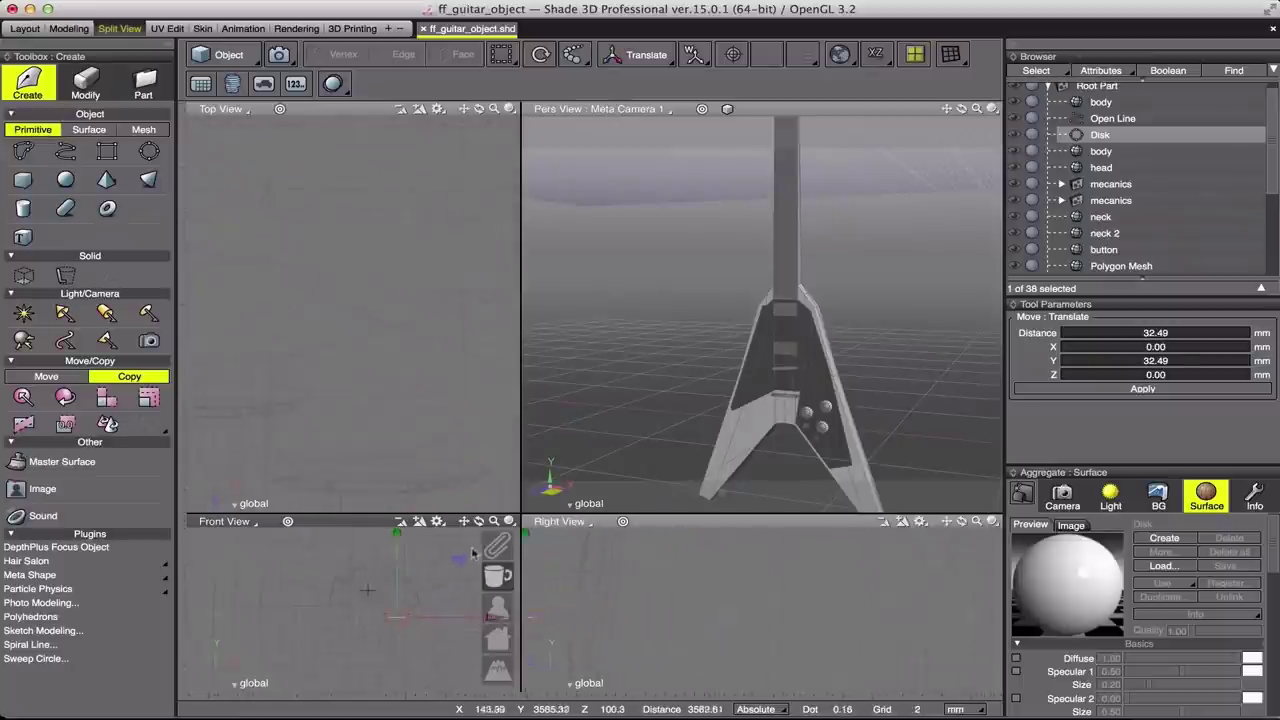
pyautogui.moveTo(520, 513); pyautogui.dragTo(592, 355)
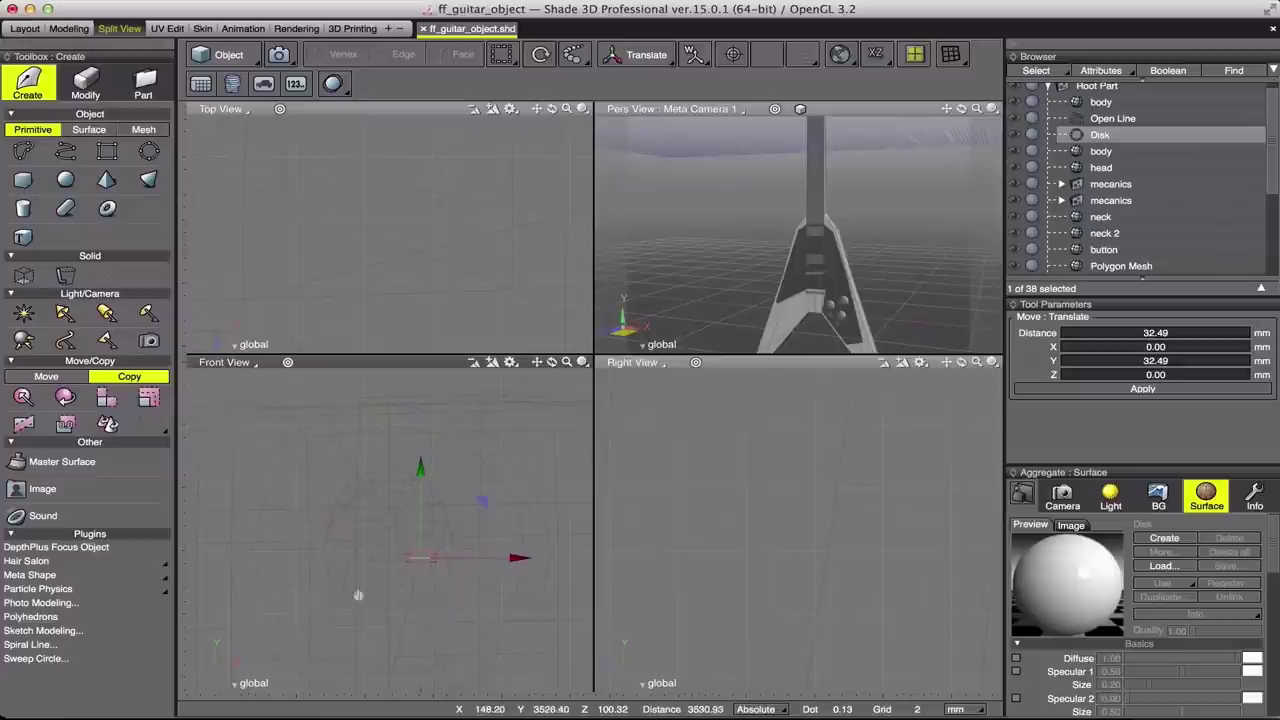
# Step: Tilt the disk a few degrees and shrink it to 0.95 scale
pyautogui.click(653, 64)
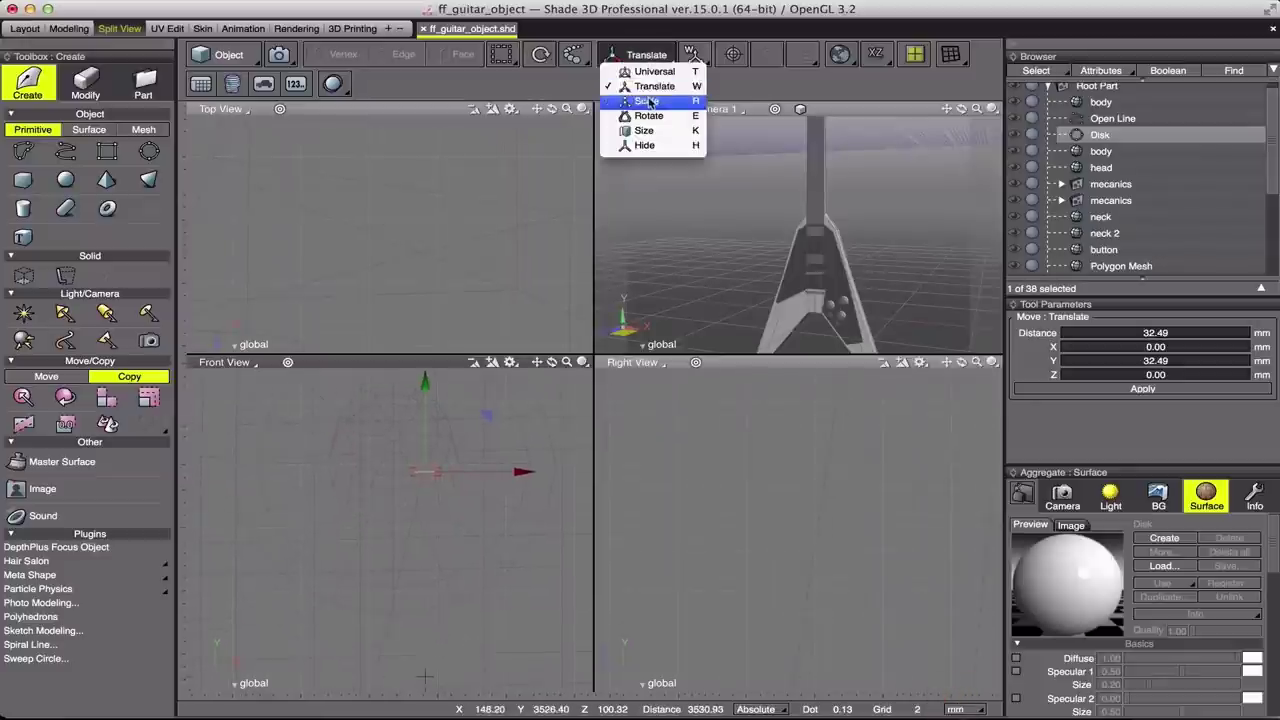
pyautogui.click(645, 103)
pyautogui.moveTo(503, 418); pyautogui.dragTo(507, 423)
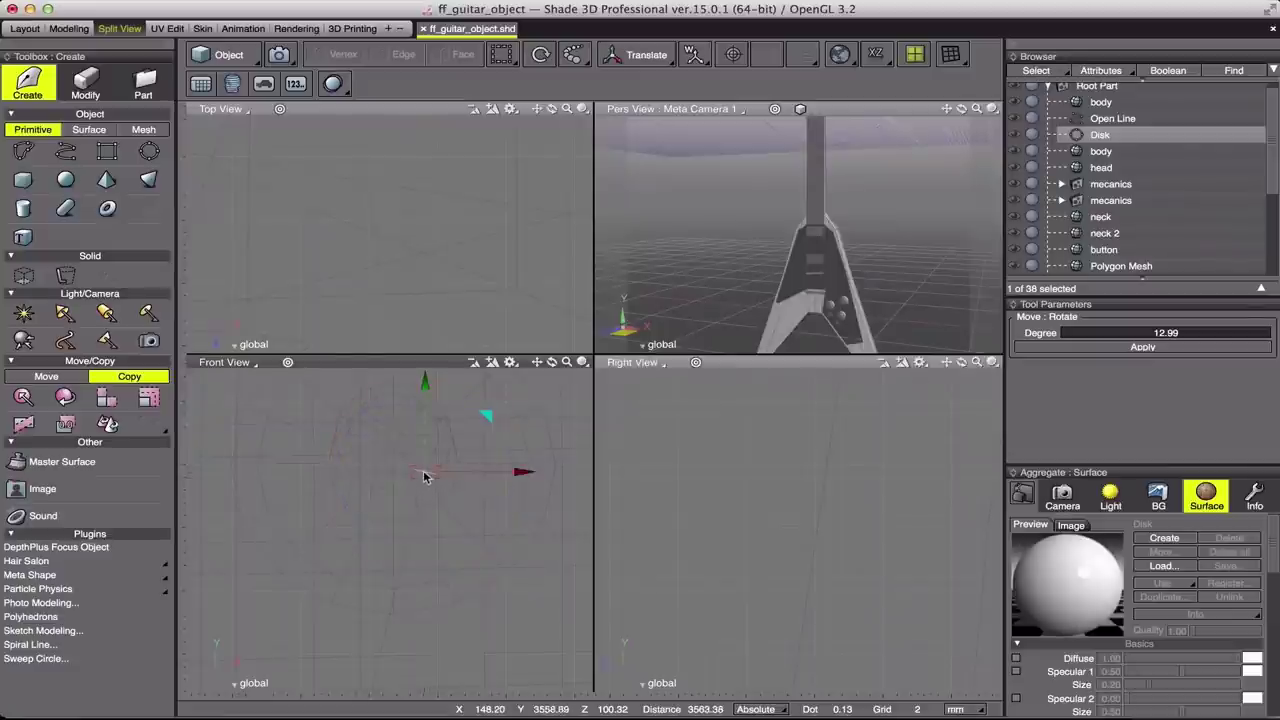
pyautogui.moveTo(422, 477); pyautogui.dragTo(424, 477)
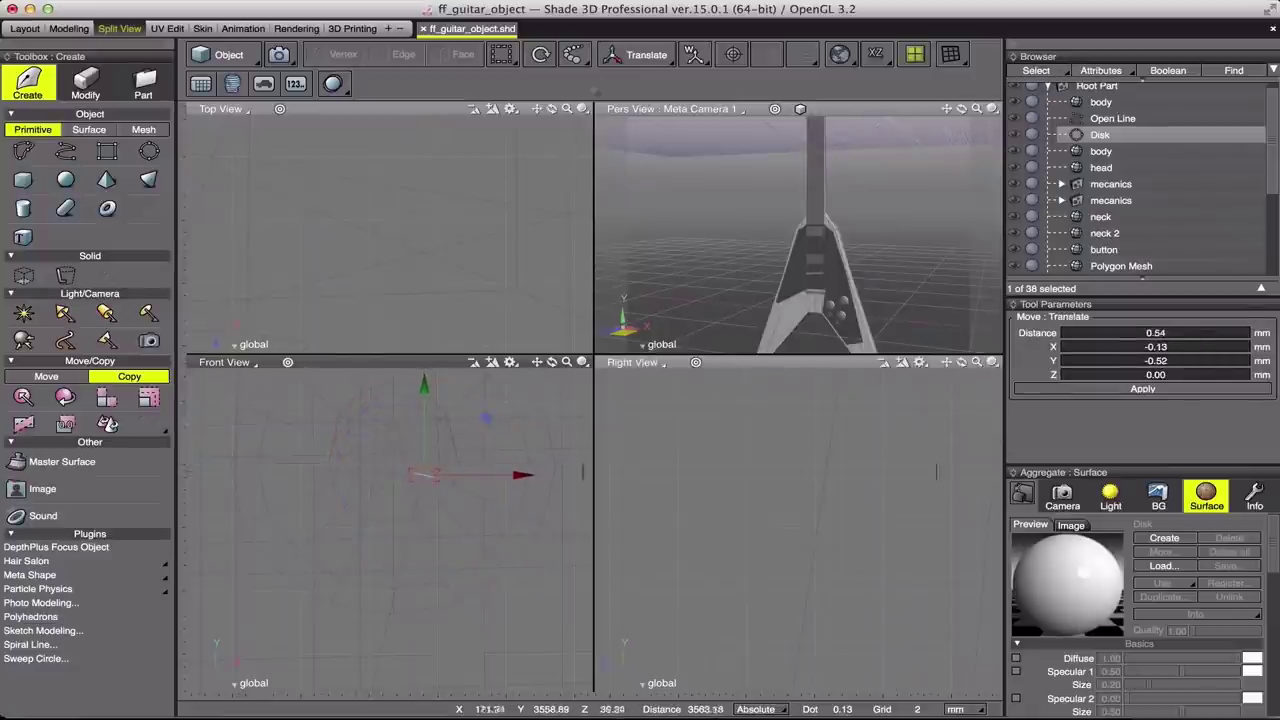
pyautogui.click(640, 54)
pyautogui.click(650, 112)
pyautogui.moveTo(424, 477); pyautogui.dragTo(420, 483)
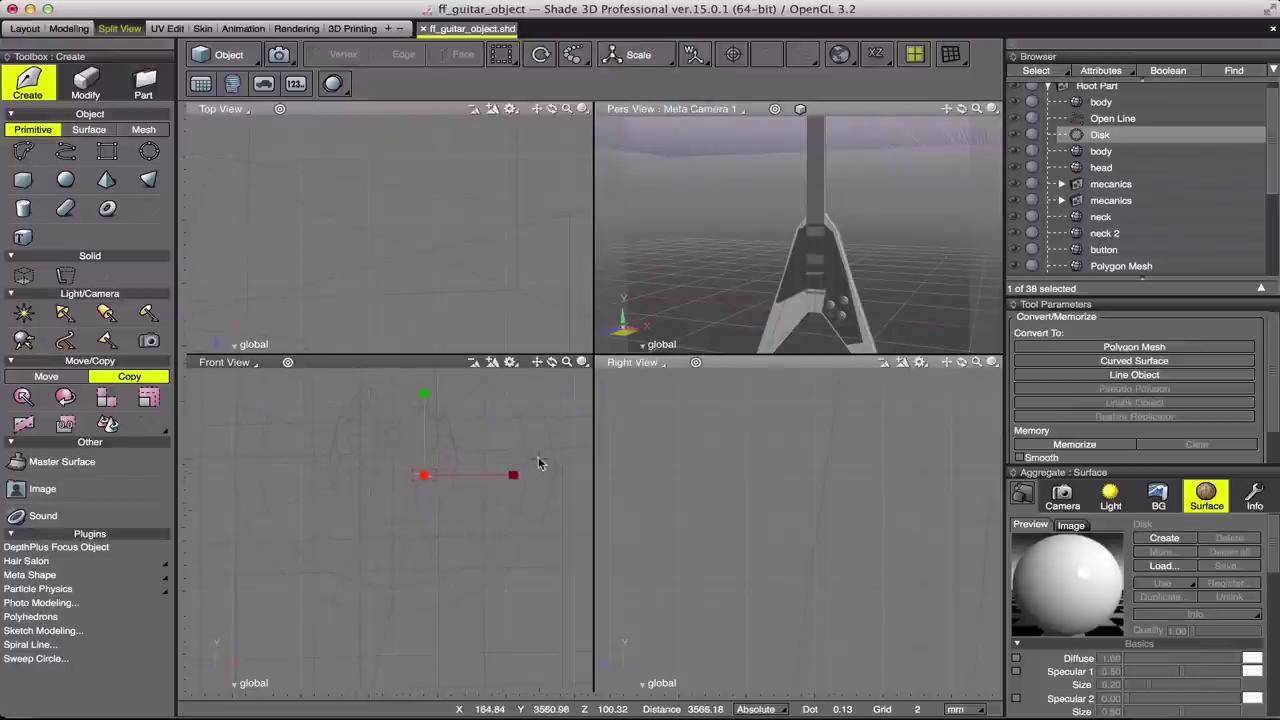
pyautogui.moveTo(424, 477); pyautogui.dragTo(420, 484)
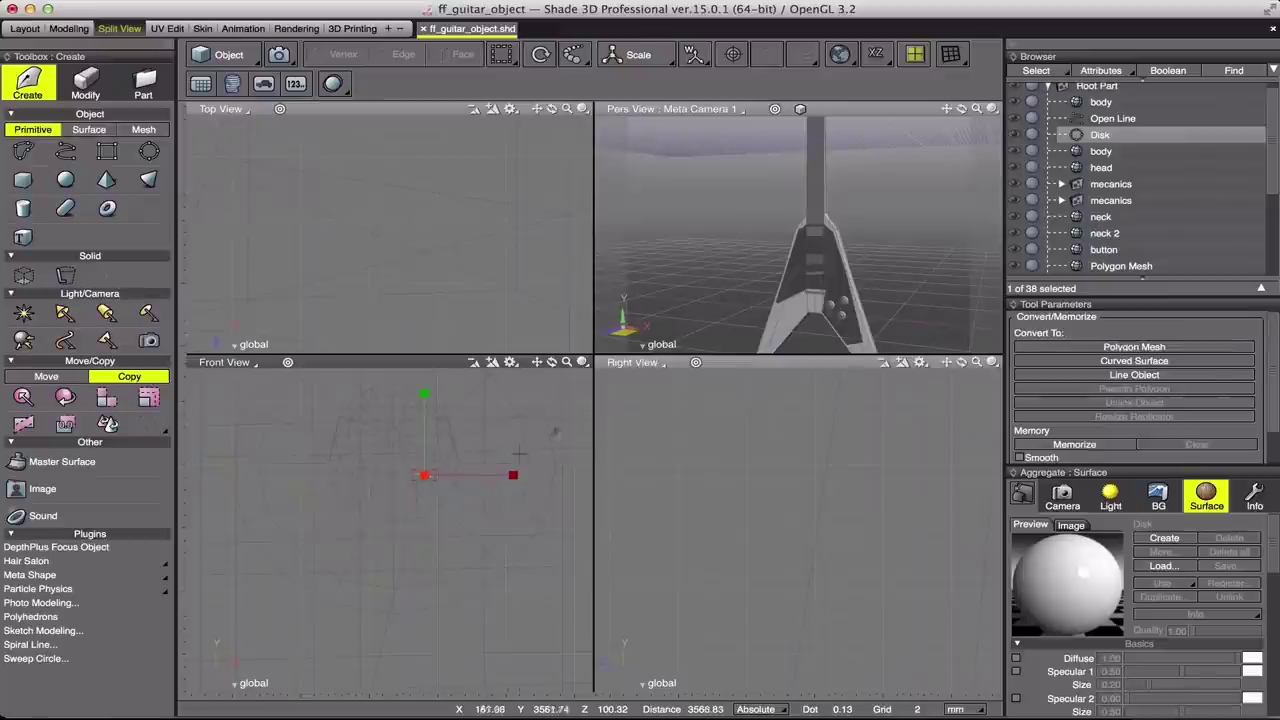
# Step: Convert the disk at the tuning peg into a closed line
pyautogui.click(567, 362)
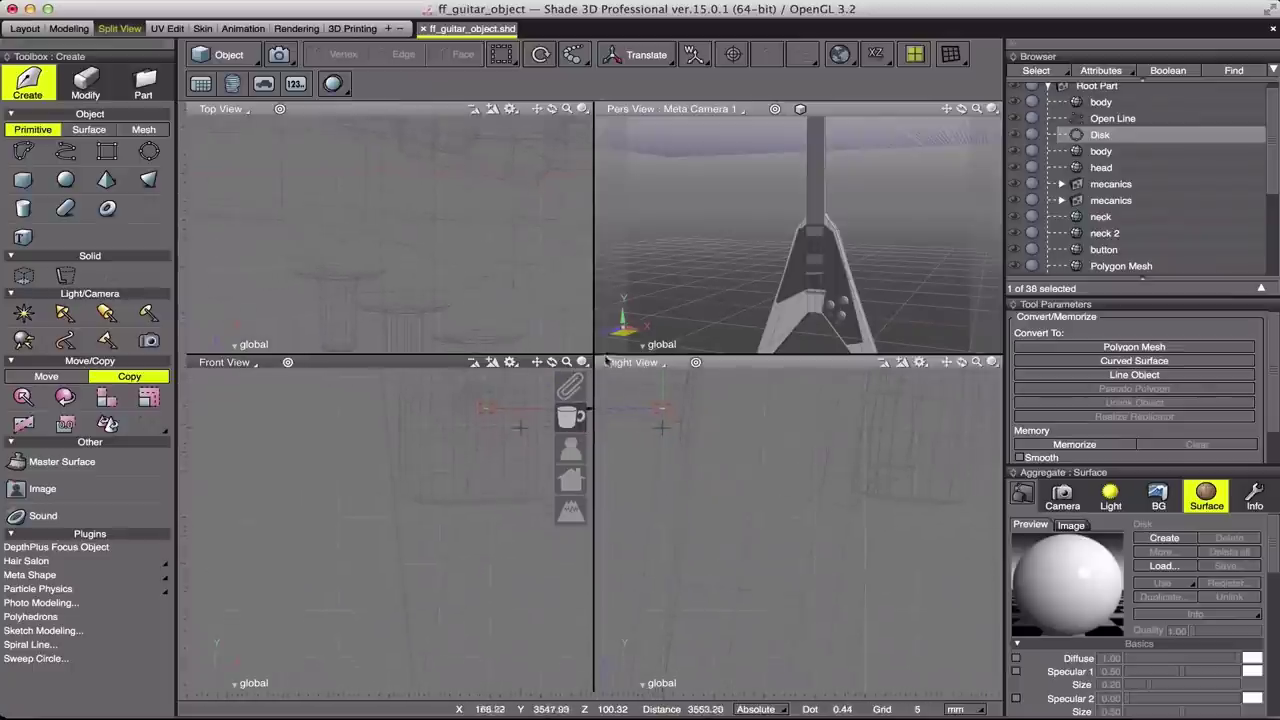
pyautogui.moveTo(594, 355); pyautogui.dragTo(462, 540)
pyautogui.moveTo(961, 108)
pyautogui.mouseDown()
pyautogui.moveTo(965, 134)
pyautogui.moveTo(976, 130)
pyautogui.moveTo(944, 107)
pyautogui.moveTo(964, 134)
pyautogui.moveTo(940, 150)
pyautogui.mouseUp()
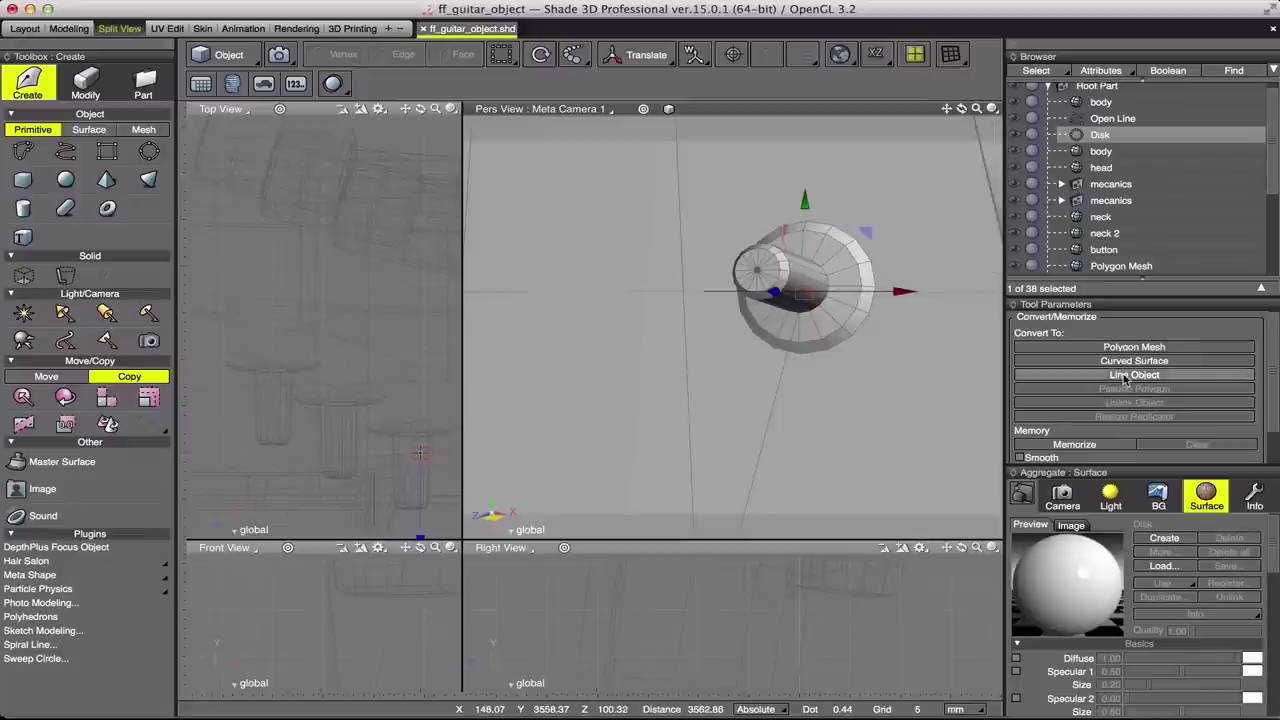
pyautogui.click(1125, 375)
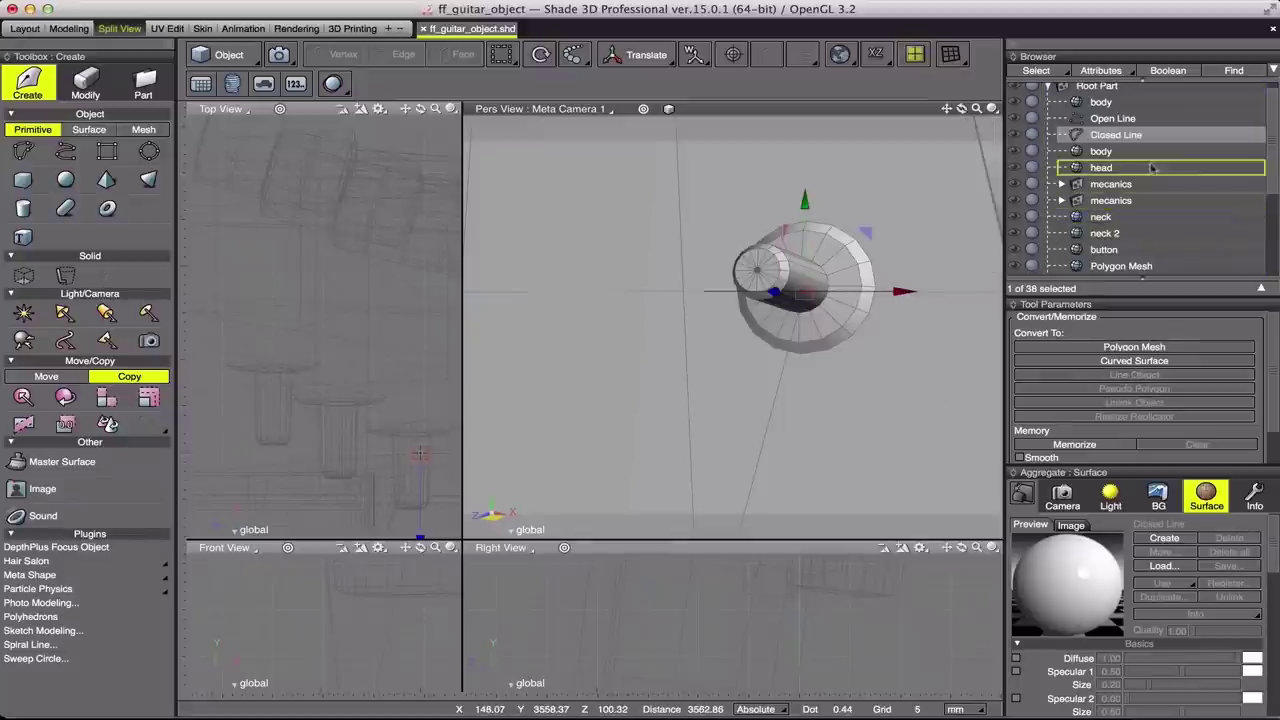
# Step: Sweep the closed circle along the Open Line path and name the curved surface 'string 6'
pyautogui.click(1112, 121)
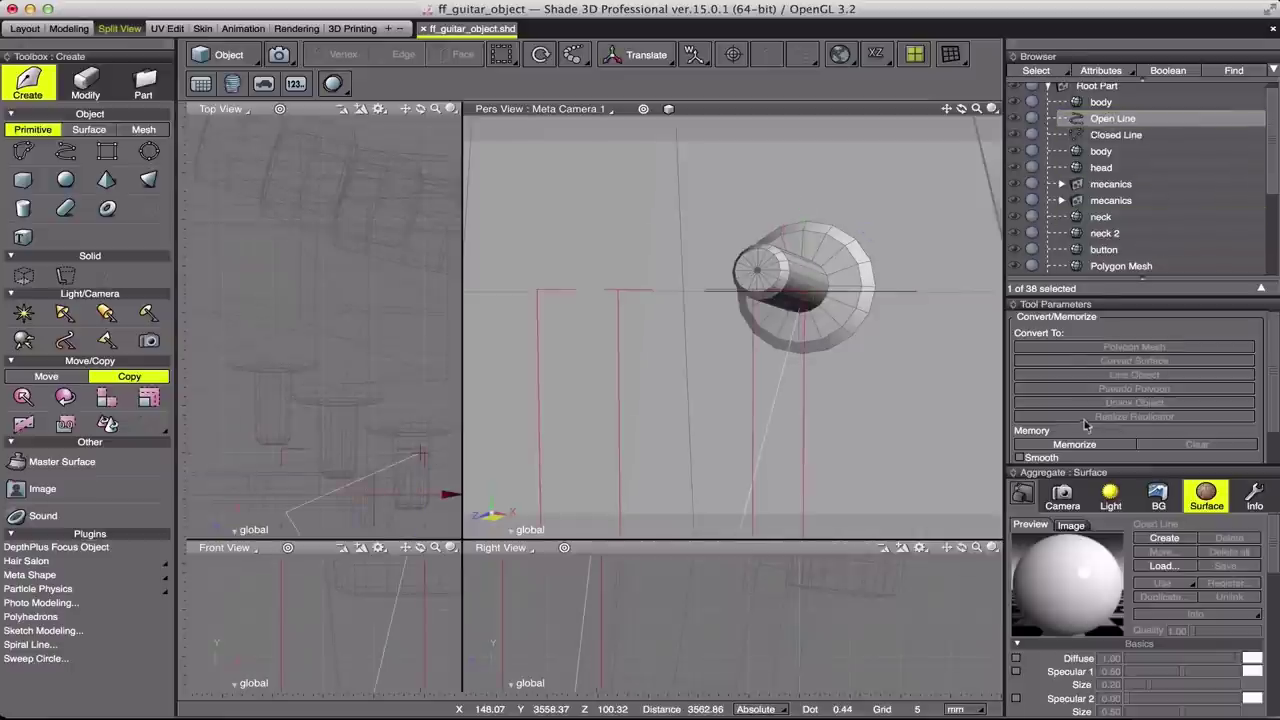
pyautogui.click(1135, 137)
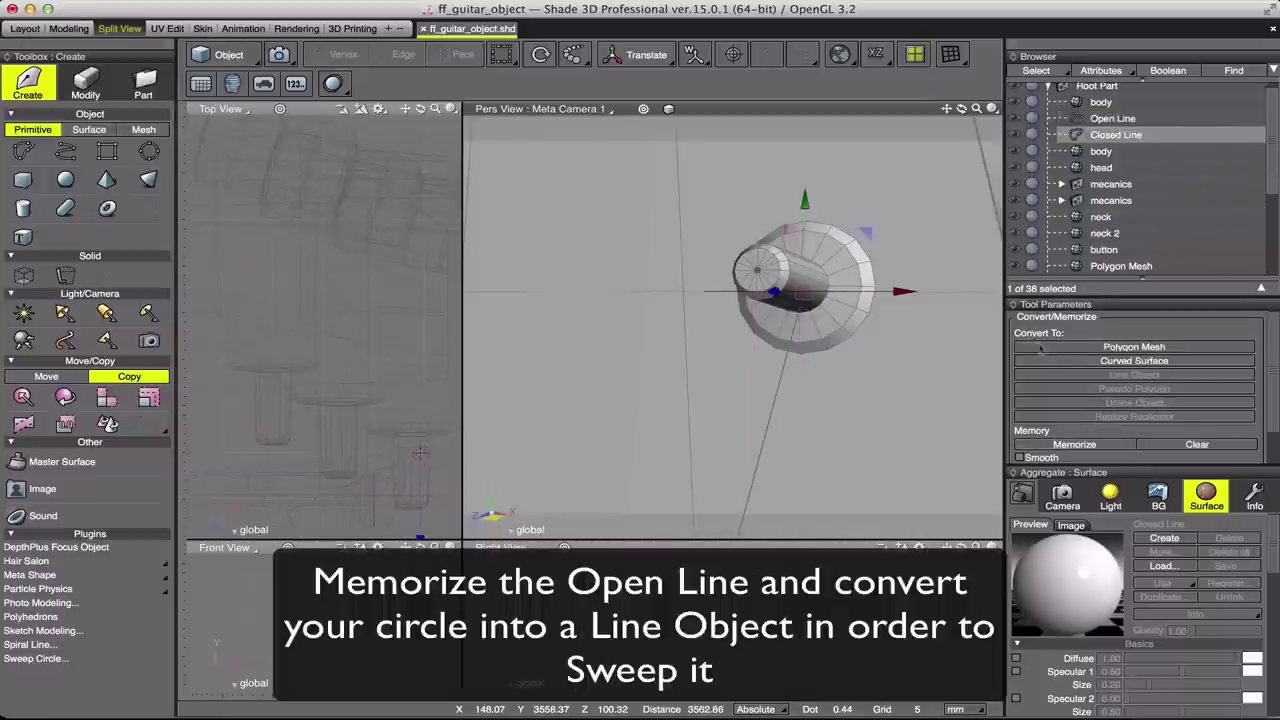
pyautogui.scroll(-1, 1066, 441)
pyautogui.scroll(-1, 1064, 436)
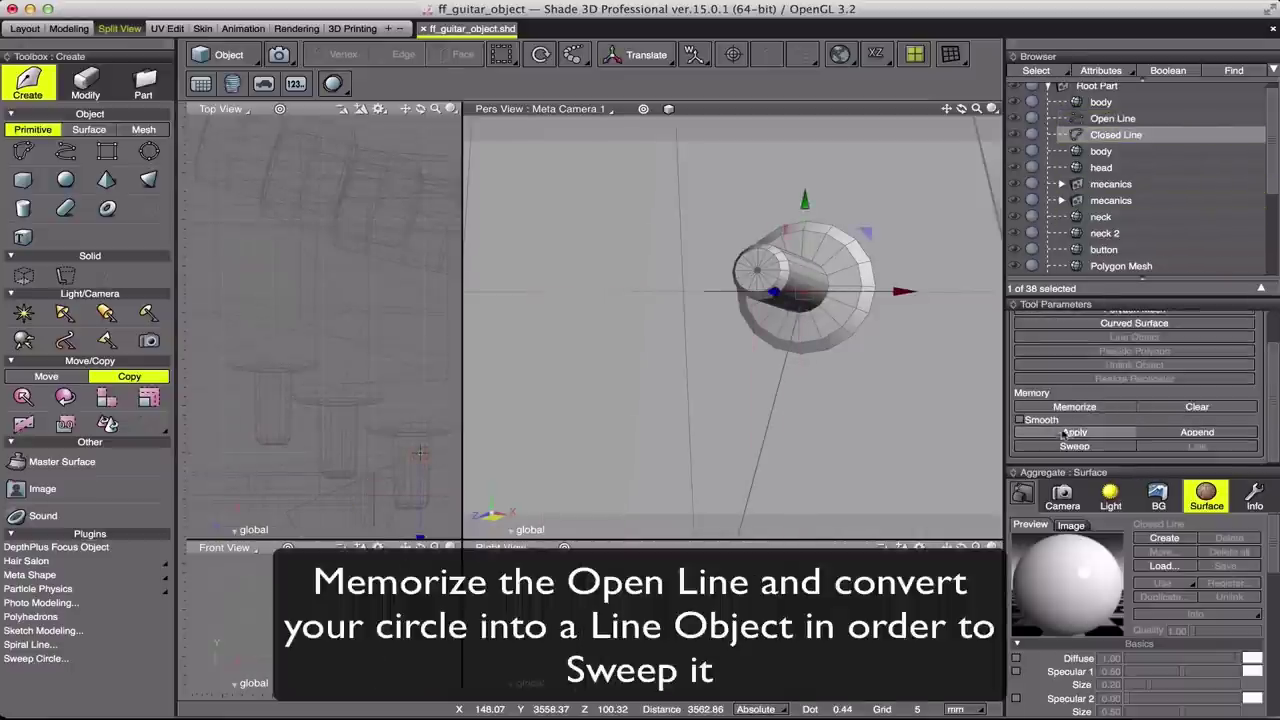
pyautogui.click(1075, 447)
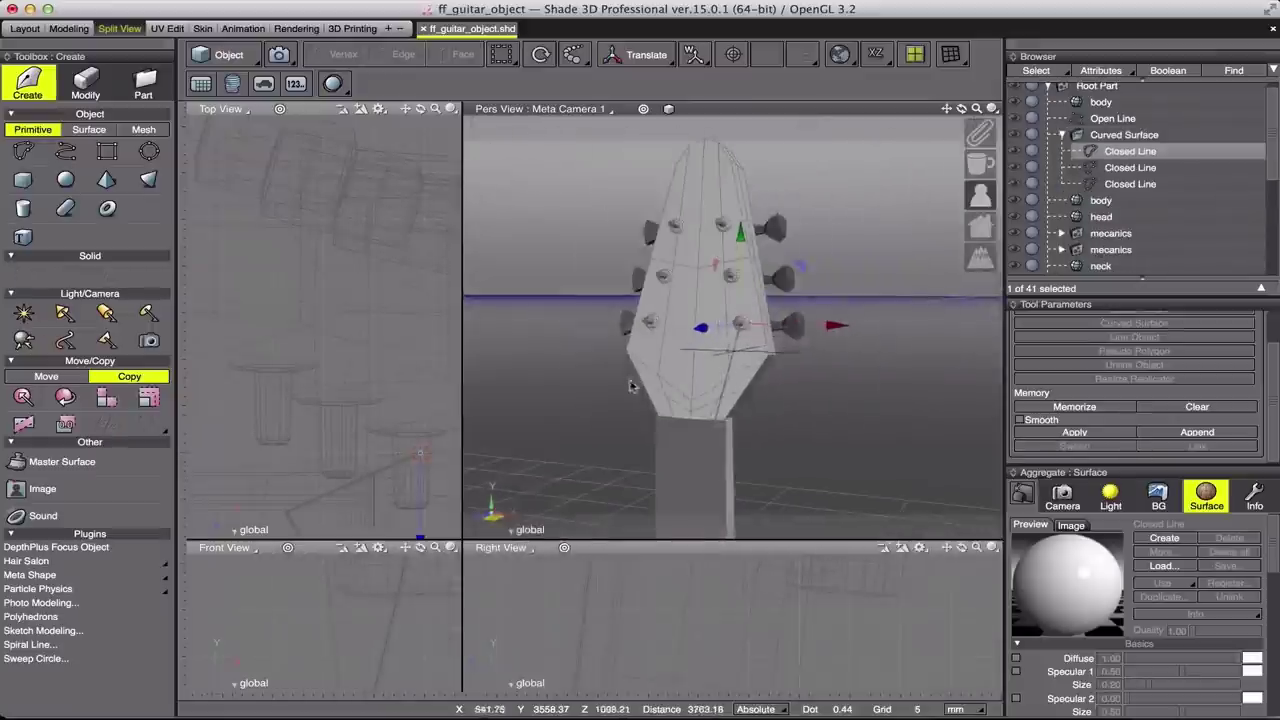
pyautogui.moveTo(946, 108)
pyautogui.mouseDown()
pyautogui.moveTo(957, 150)
pyautogui.moveTo(957, 125)
pyautogui.mouseUp()
pyautogui.doubleClick(1113, 135)
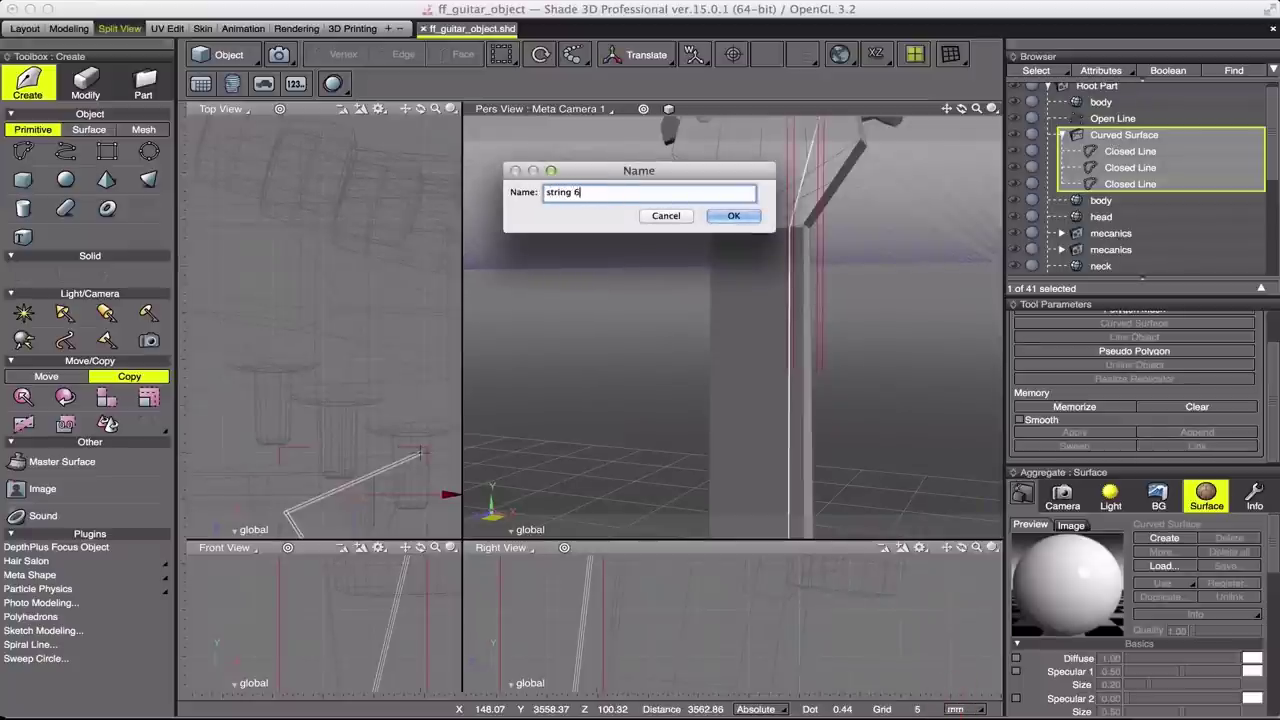
pyautogui.press('Return')
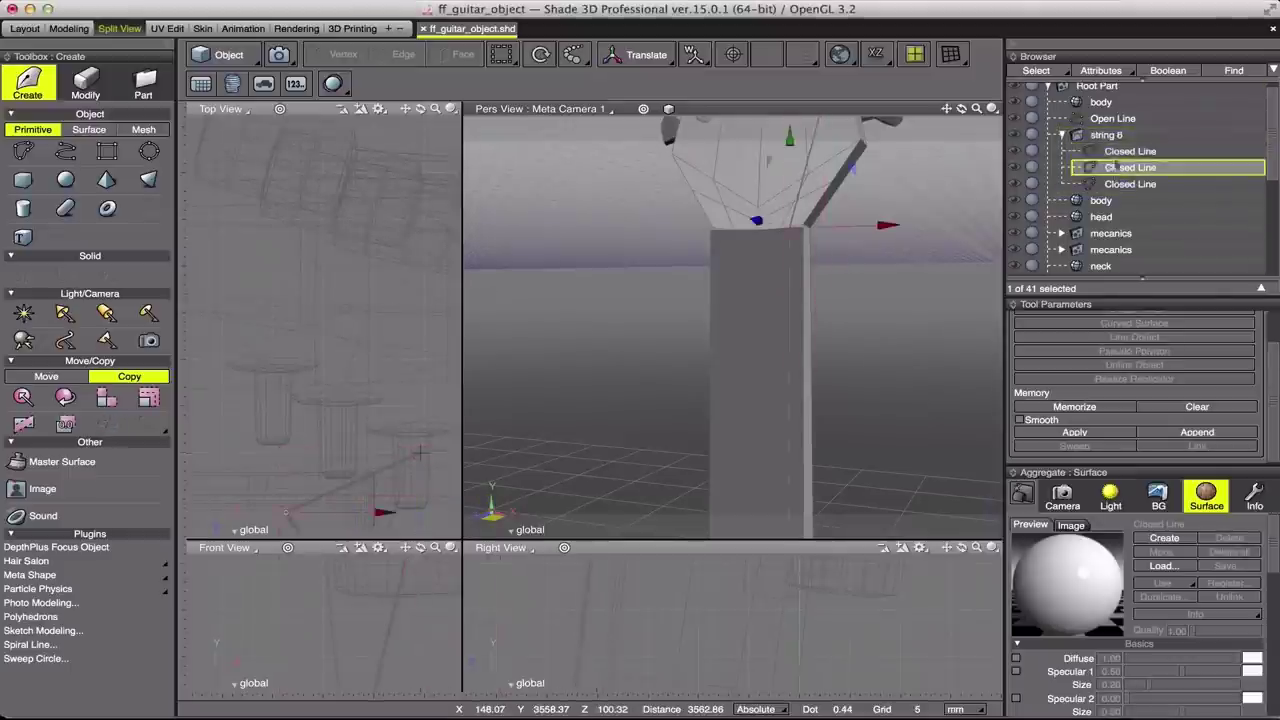
# Step: Copy the Open Line 19.50 mm left along X in the Front view
pyautogui.click(1113, 120)
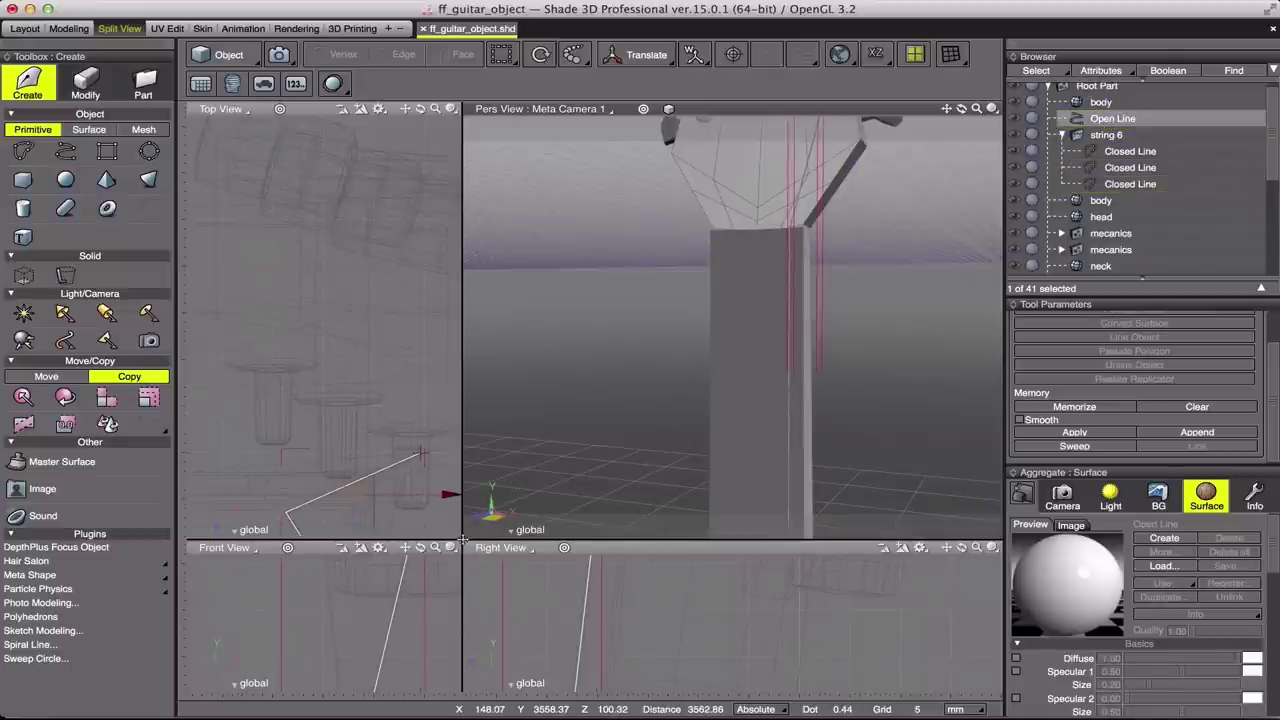
pyautogui.moveTo(463, 540); pyautogui.dragTo(665, 185)
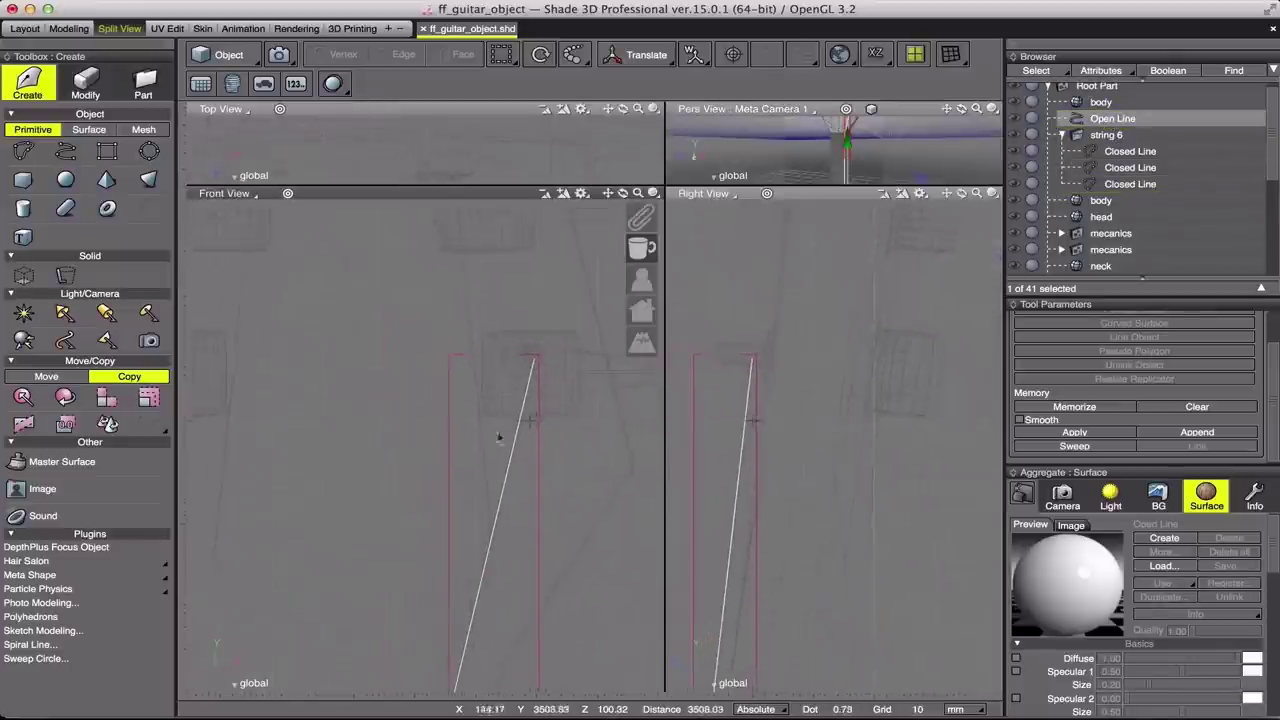
pyautogui.scroll(-2, 490, 438)
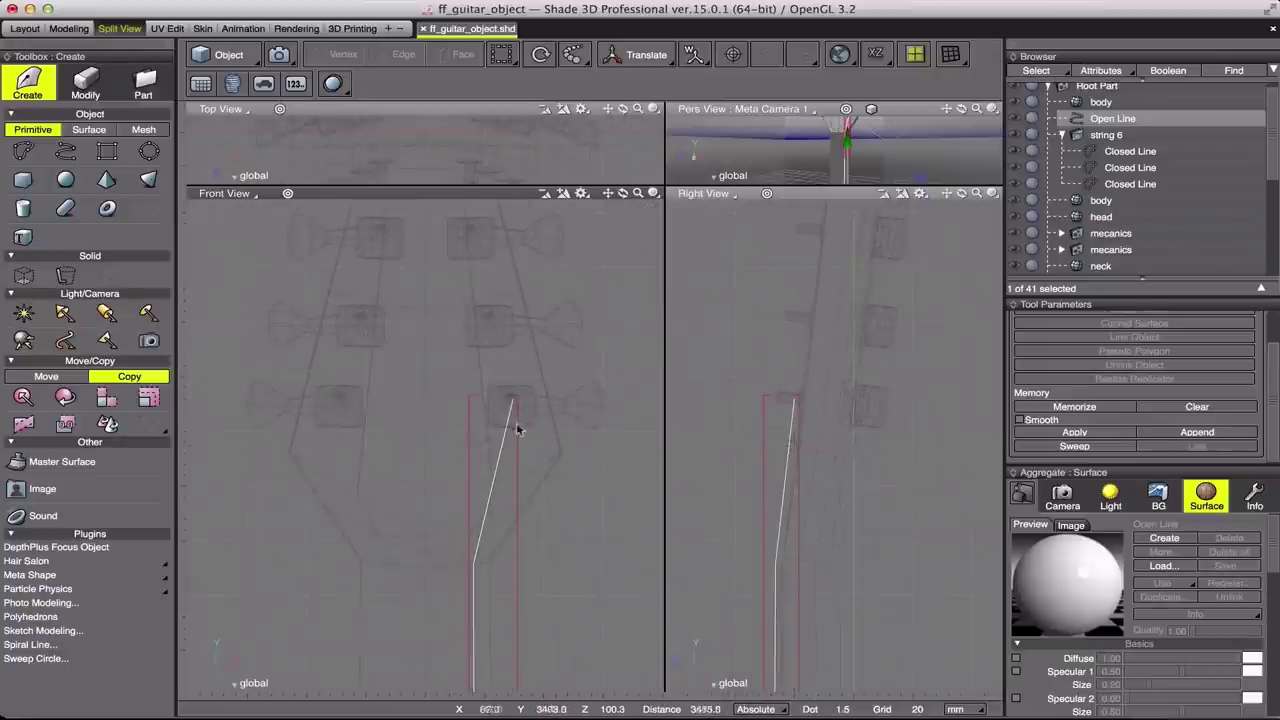
pyautogui.moveTo(418, 511); pyautogui.dragTo(392, 313)
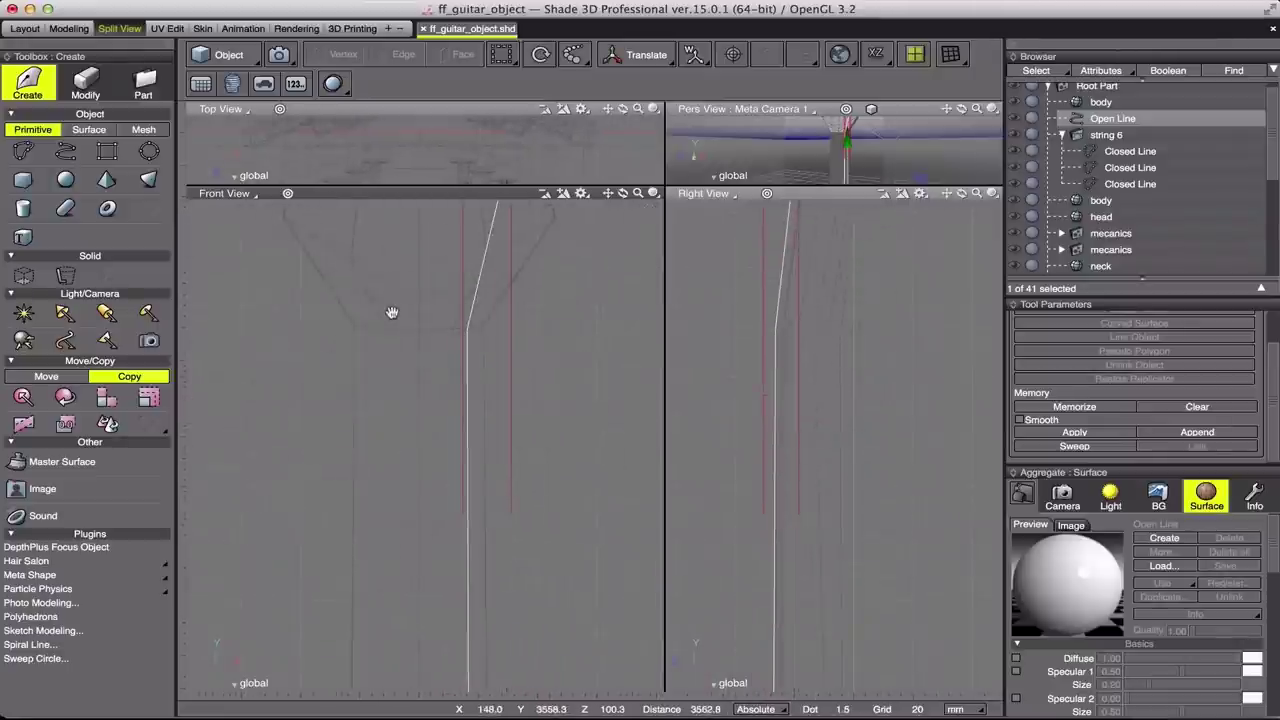
pyautogui.moveTo(371, 547); pyautogui.dragTo(406, 372)
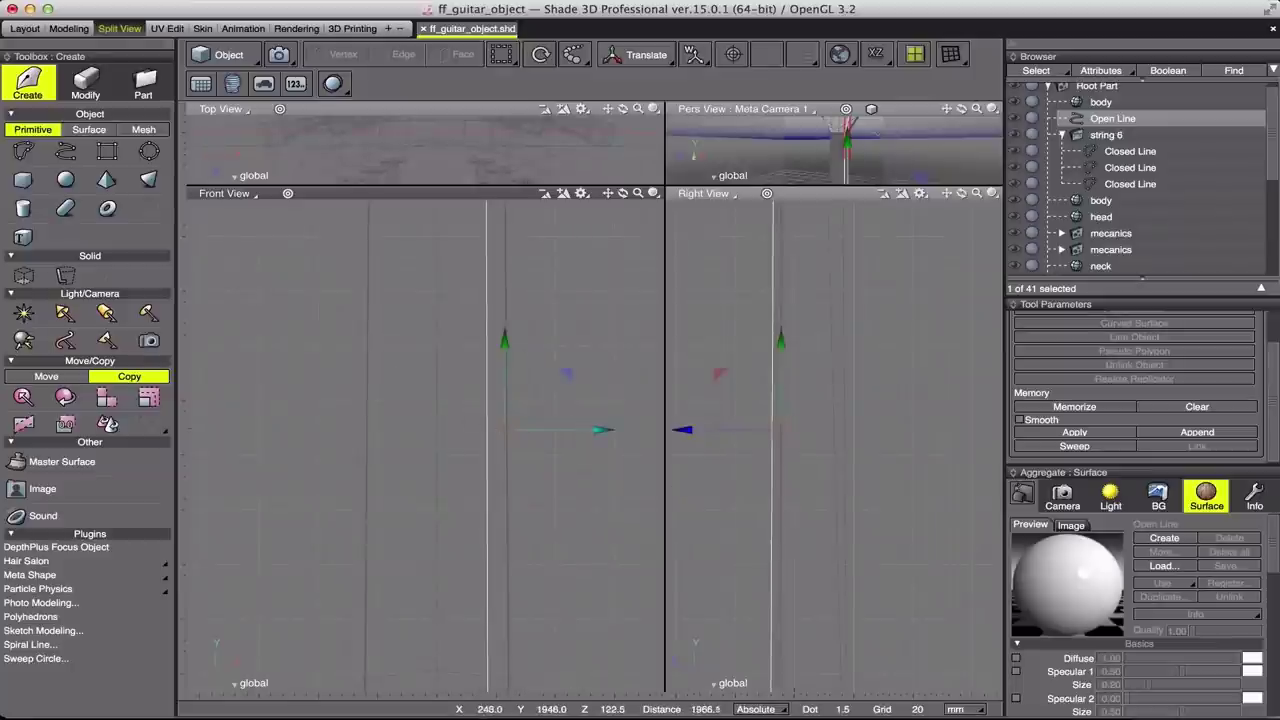
pyautogui.moveTo(1112, 118)
pyautogui.mouseDown()
pyautogui.moveTo(1098, 158)
pyautogui.moveTo(1106, 117)
pyautogui.mouseUp()
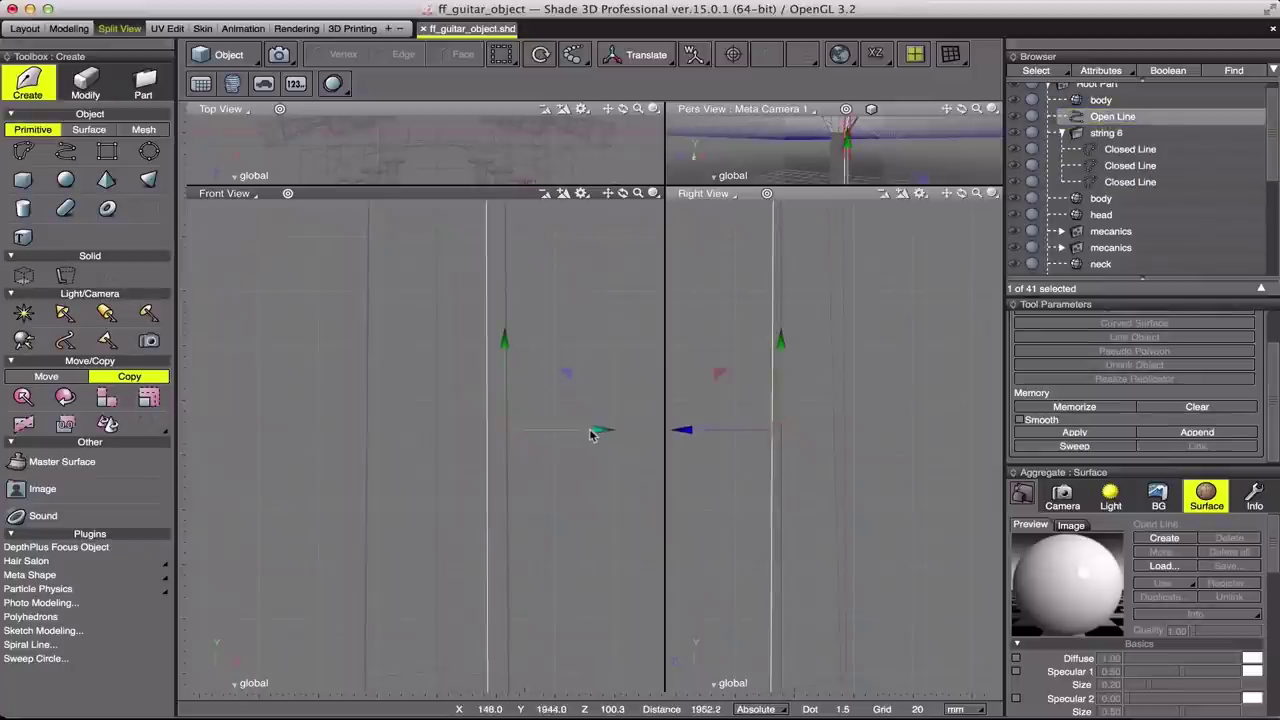
pyautogui.moveTo(594, 432); pyautogui.dragTo(583, 430)
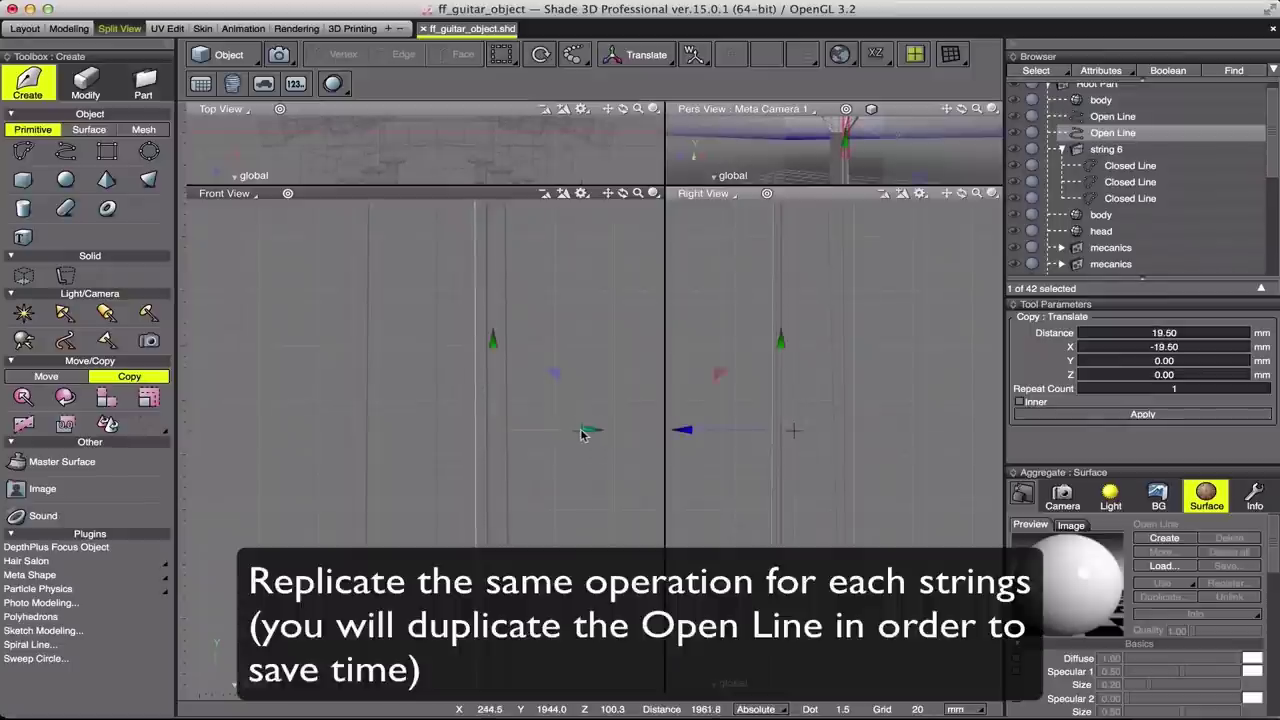
# Step: Reselect the first open line and draw a new disk for the next string
pyautogui.scroll(-5, 349, 360)
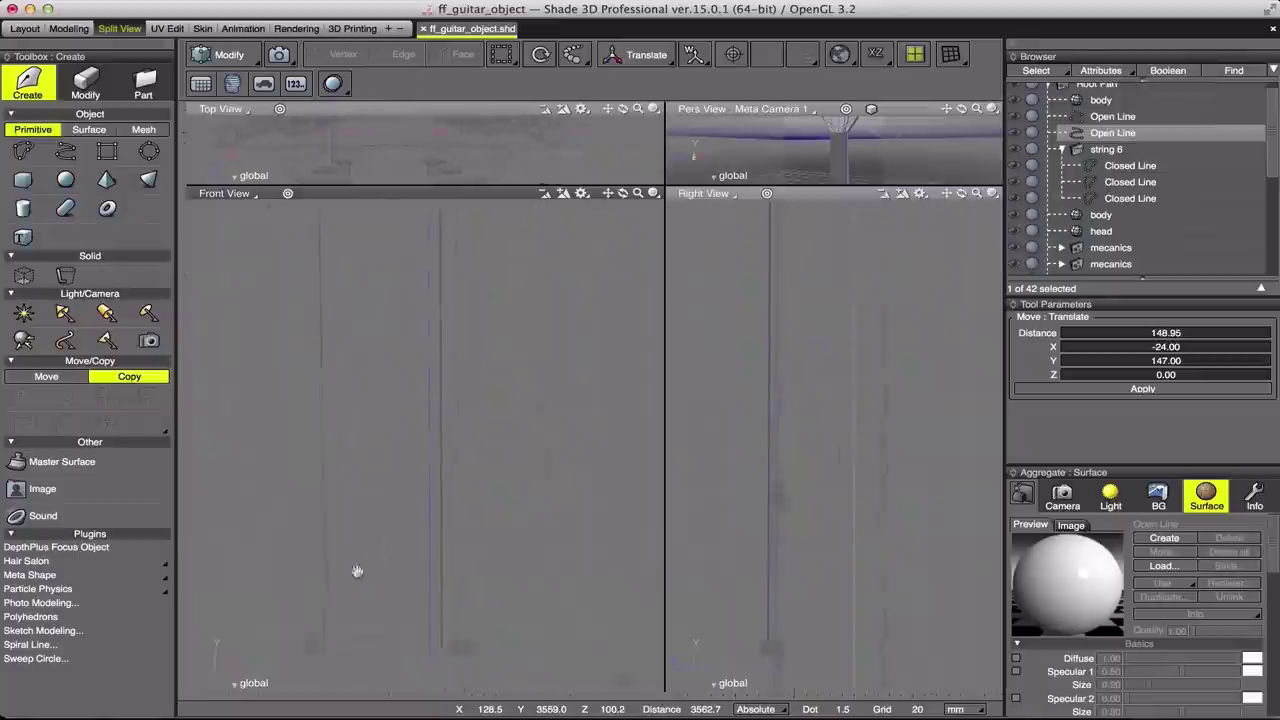
pyautogui.click(1112, 116)
pyautogui.scroll(1, 1110, 150)
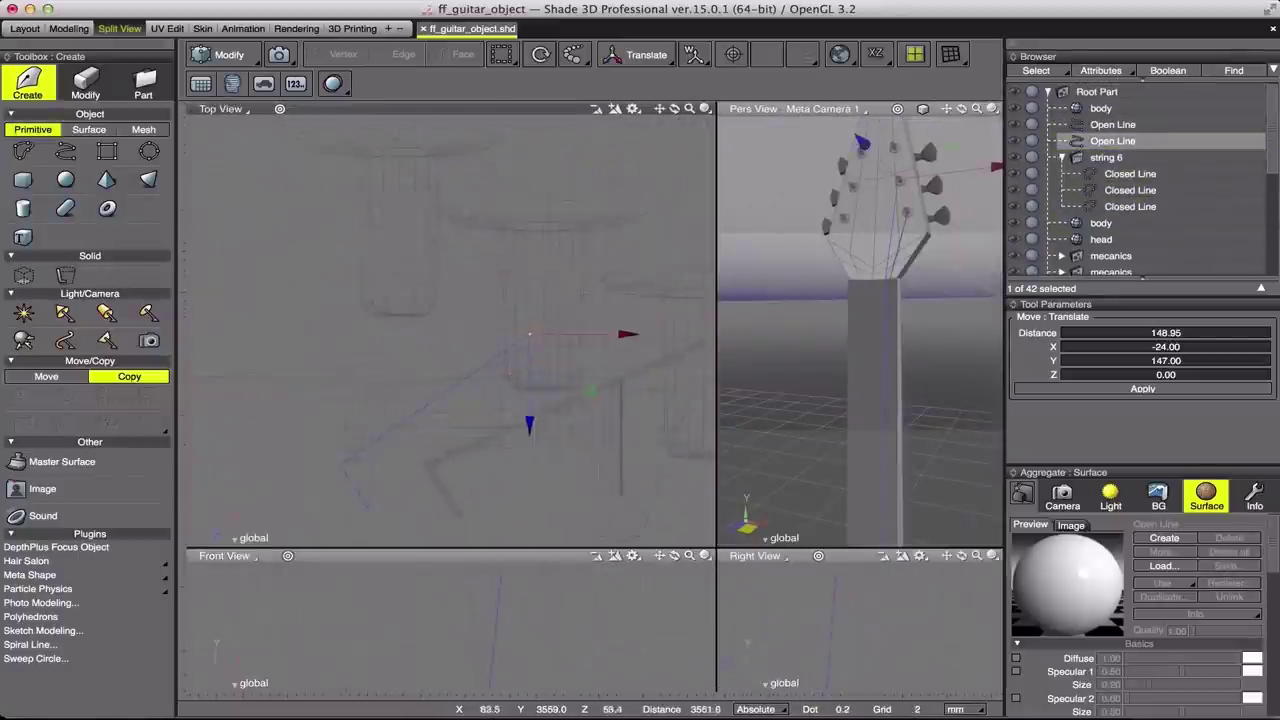
pyautogui.moveTo(529, 329); pyautogui.dragTo(530, 333)
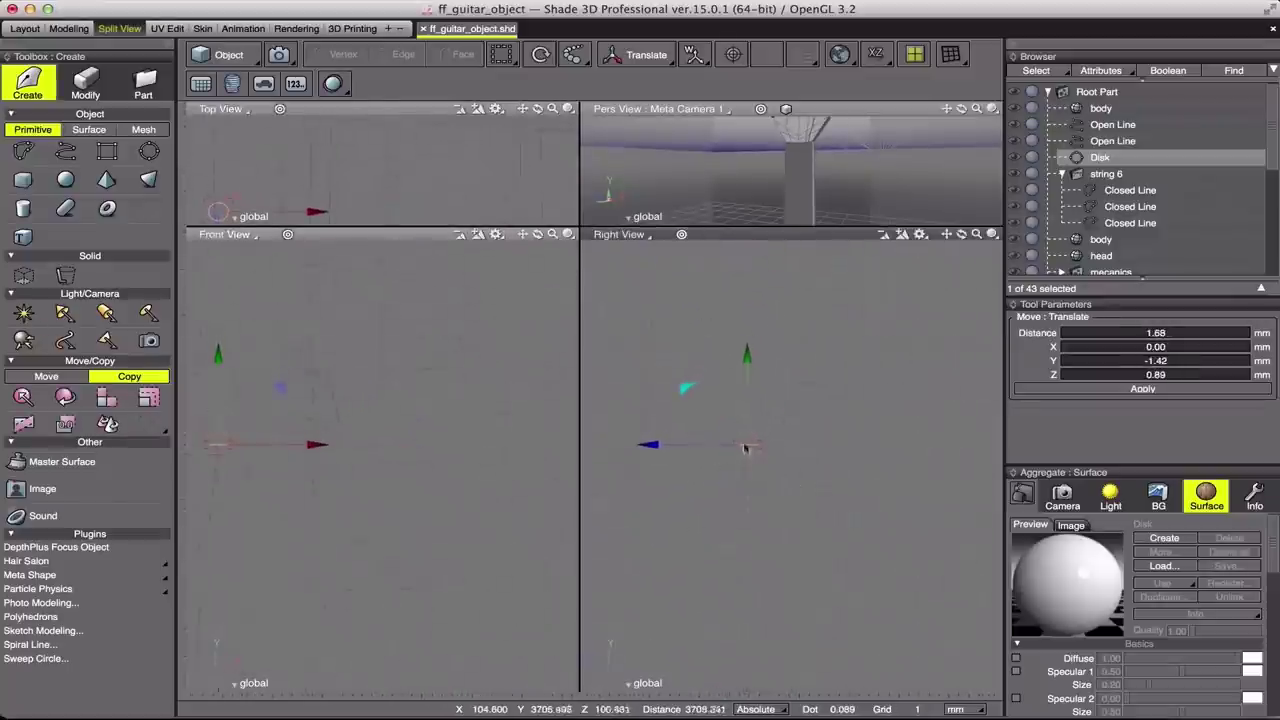
# Step: Convert the new disk into a closed line and sweep it along the copied open line
pyautogui.click(745, 460)
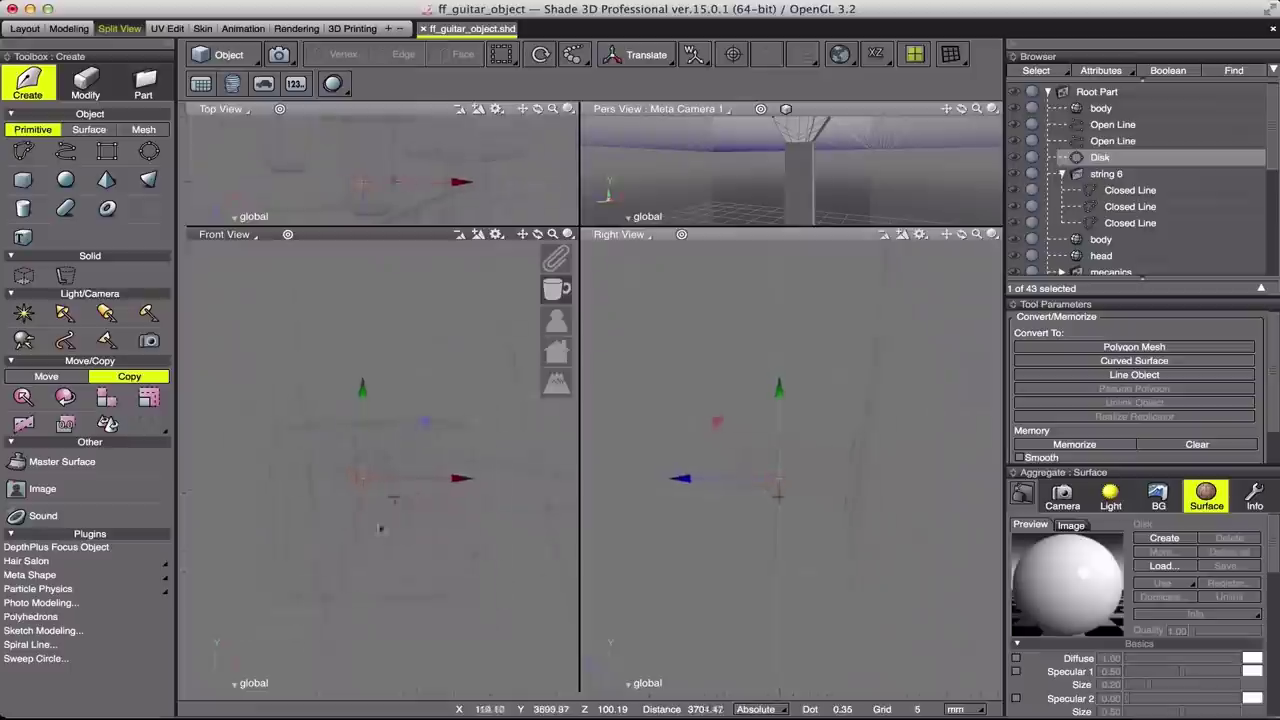
pyautogui.click(1134, 374)
pyautogui.scroll(-1, 1060, 452)
pyautogui.click(1134, 322)
pyautogui.write('string5')
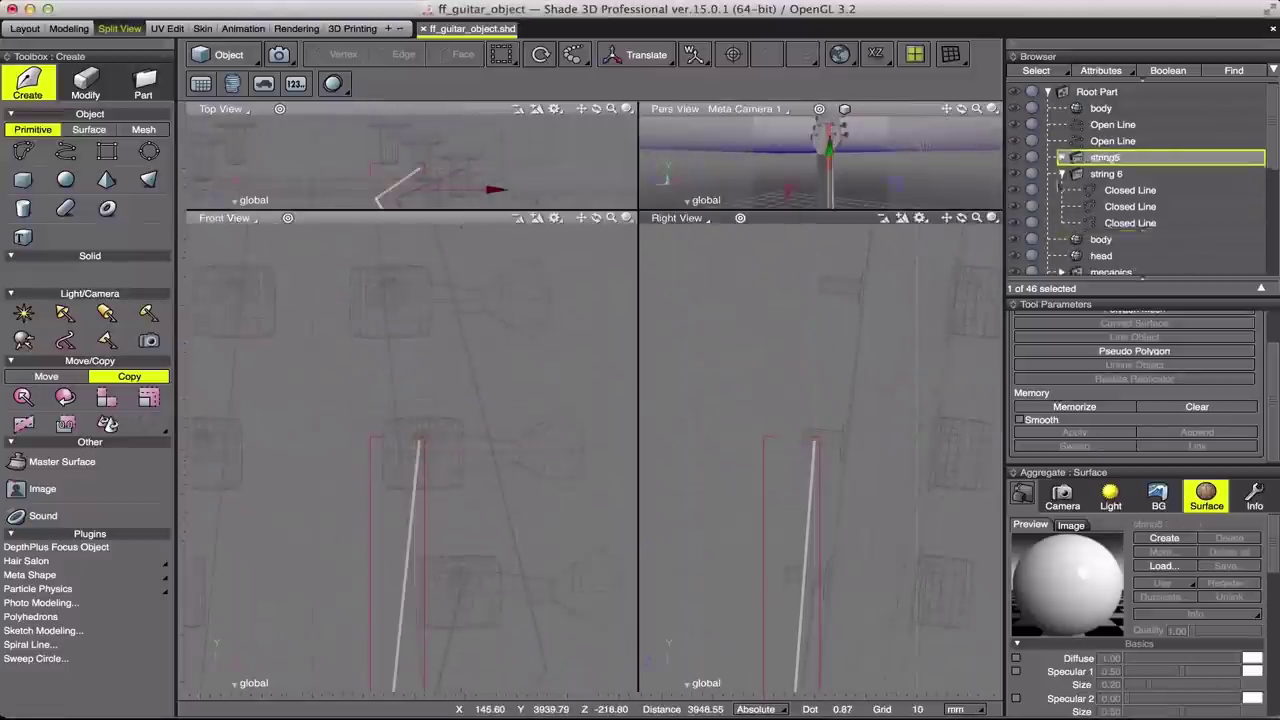
# Step: Duplicate the open line for another string and nudge the string5 group 3.65 mm along X
pyautogui.moveTo(560, 260); pyautogui.dragTo(512, 260)
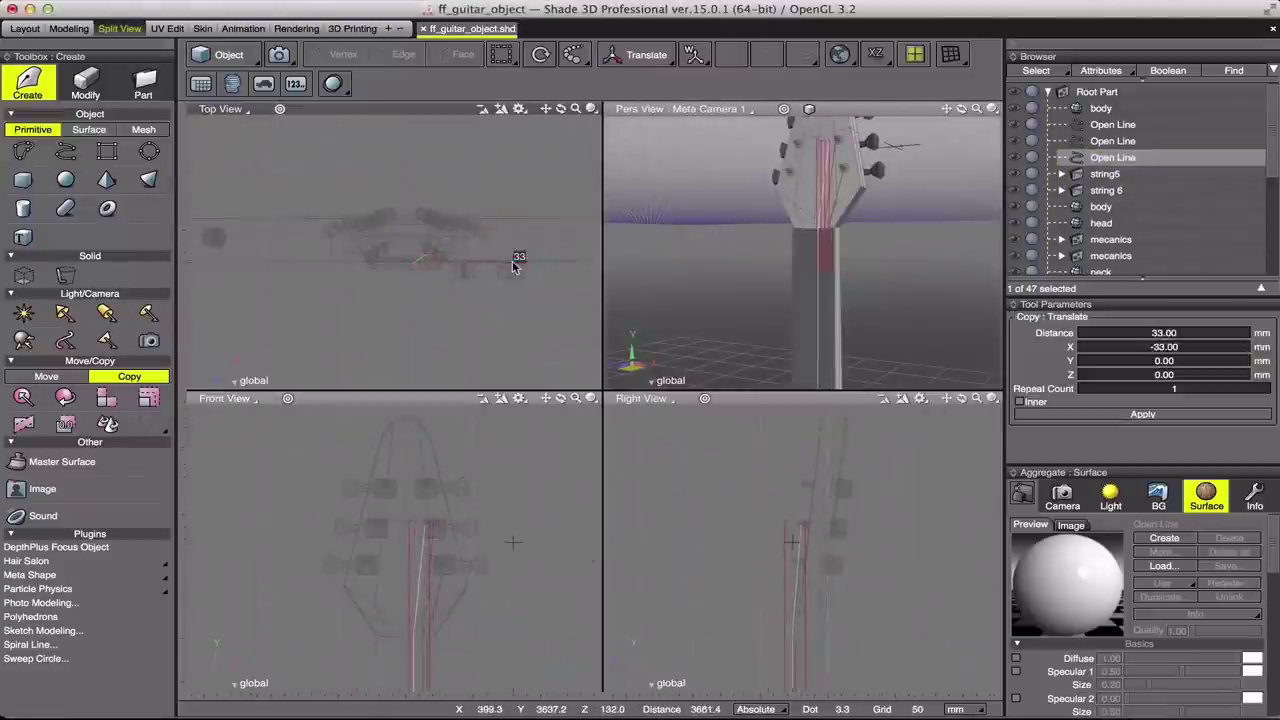
pyautogui.moveTo(430, 513); pyautogui.dragTo(372, 509)
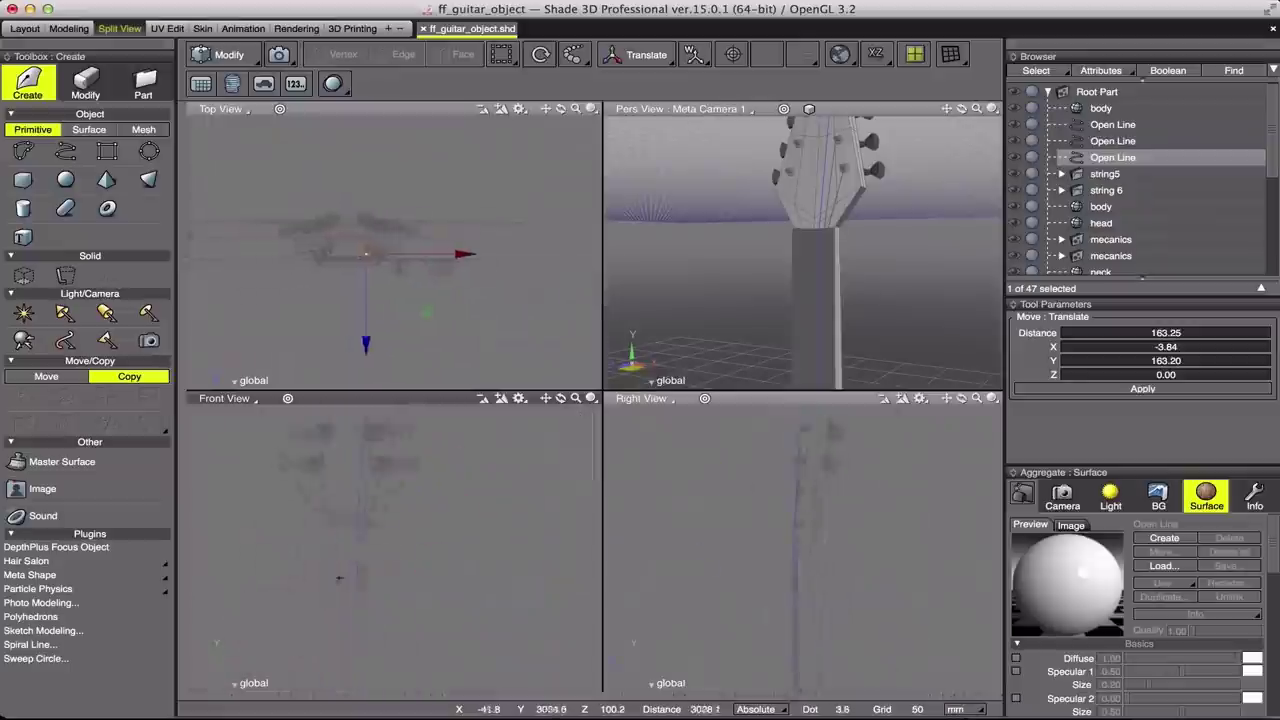
pyautogui.click(1108, 173)
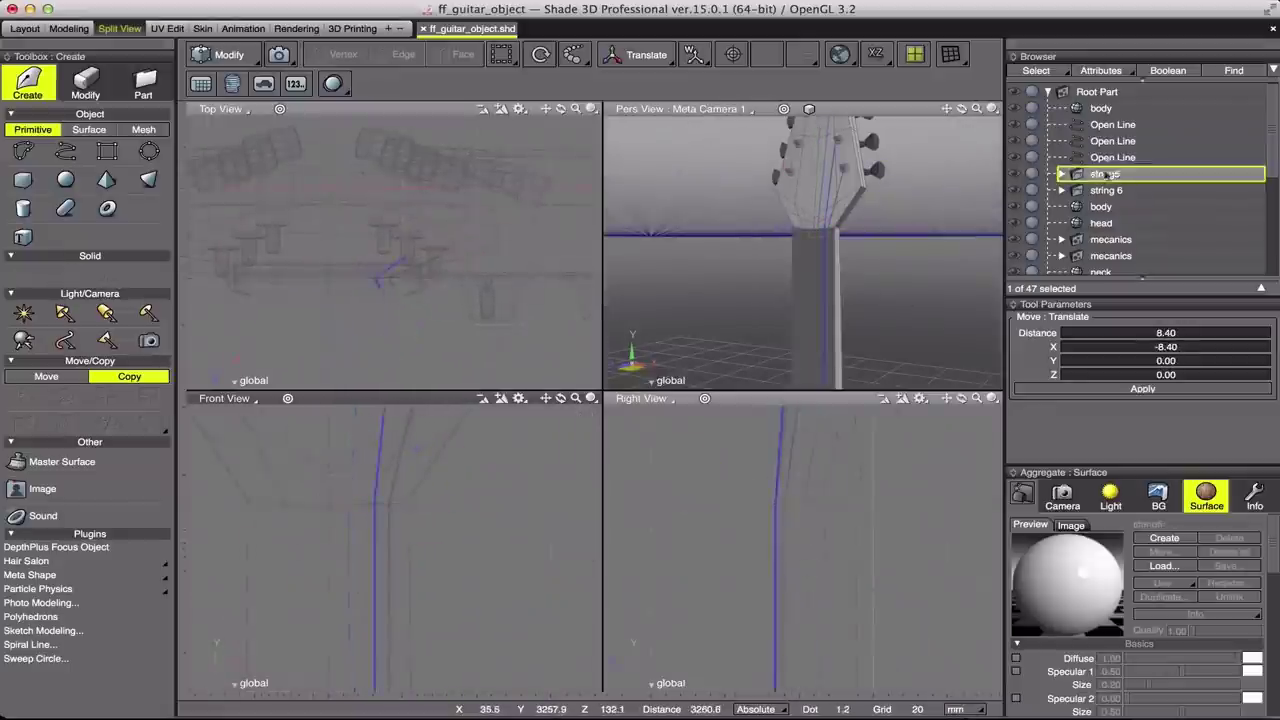
pyautogui.moveTo(371, 509); pyautogui.dragTo(376, 507)
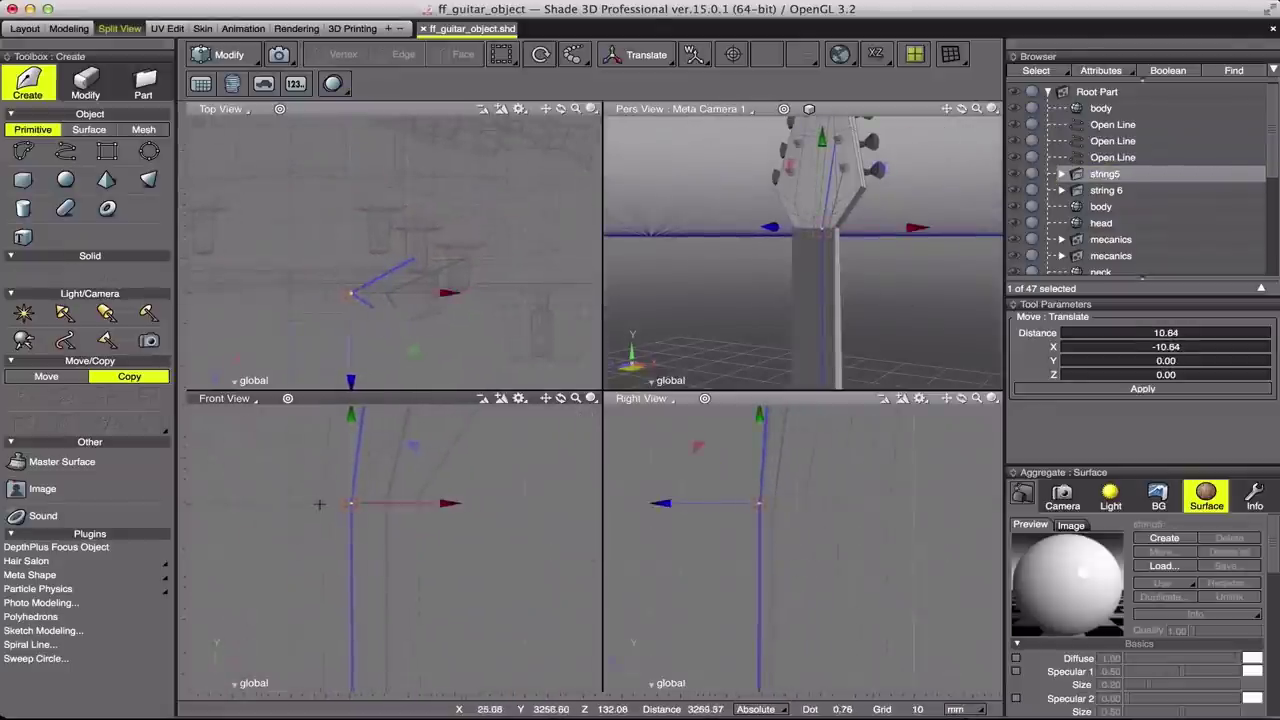
pyautogui.moveTo(377, 511); pyautogui.dragTo(402, 510)
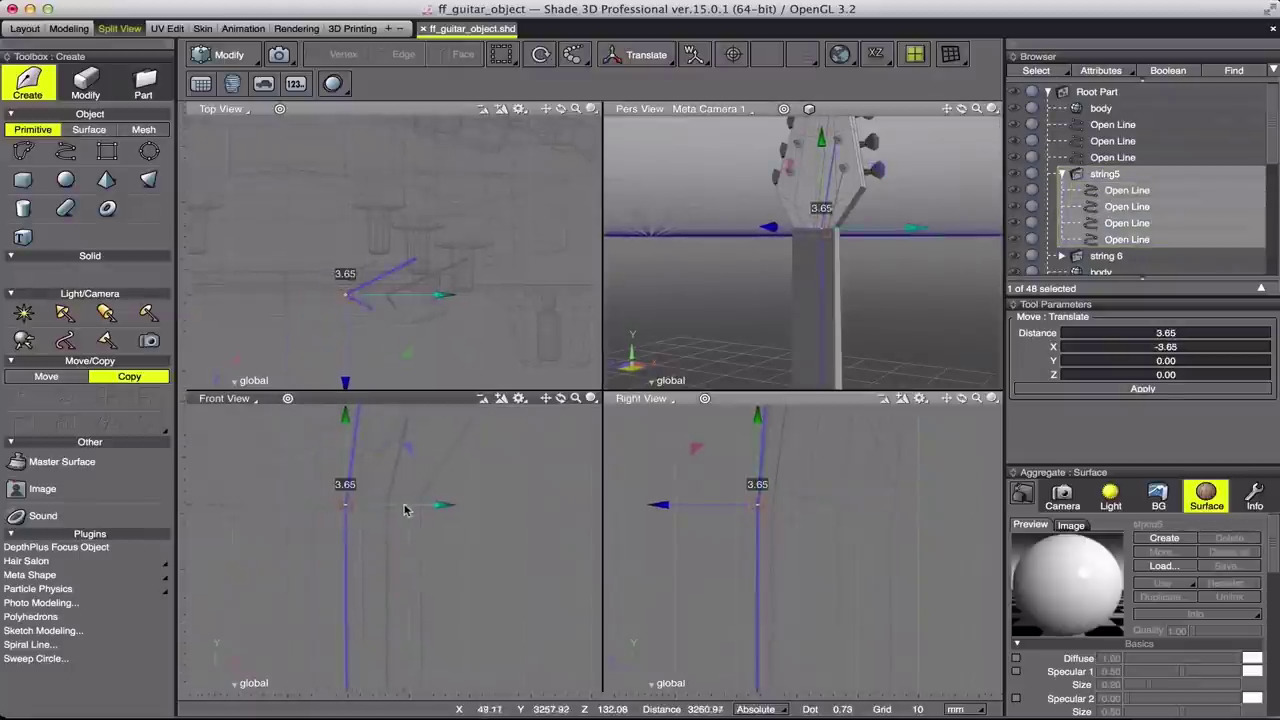
# Step: Draw a disk at the peg in the Top view and orbit the perspective to the headstock
pyautogui.click(69, 28)
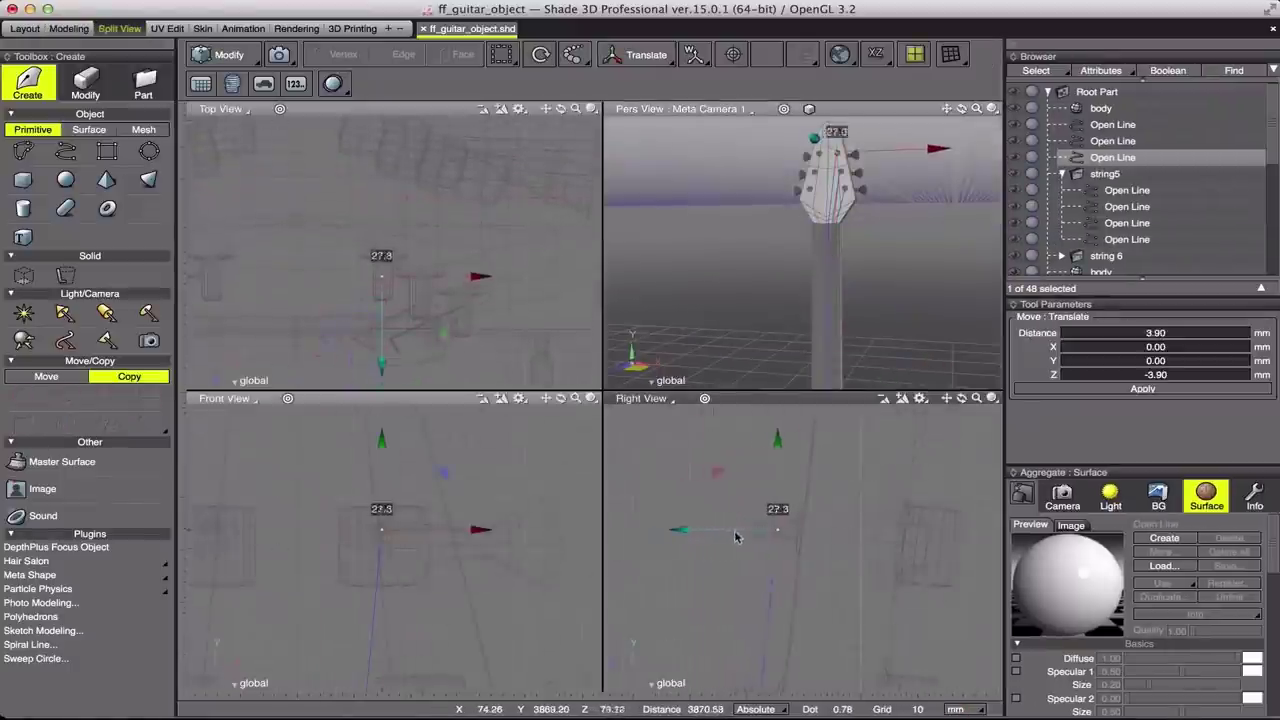
pyautogui.click(148, 150)
pyautogui.moveTo(385, 240); pyautogui.dragTo(334, 277)
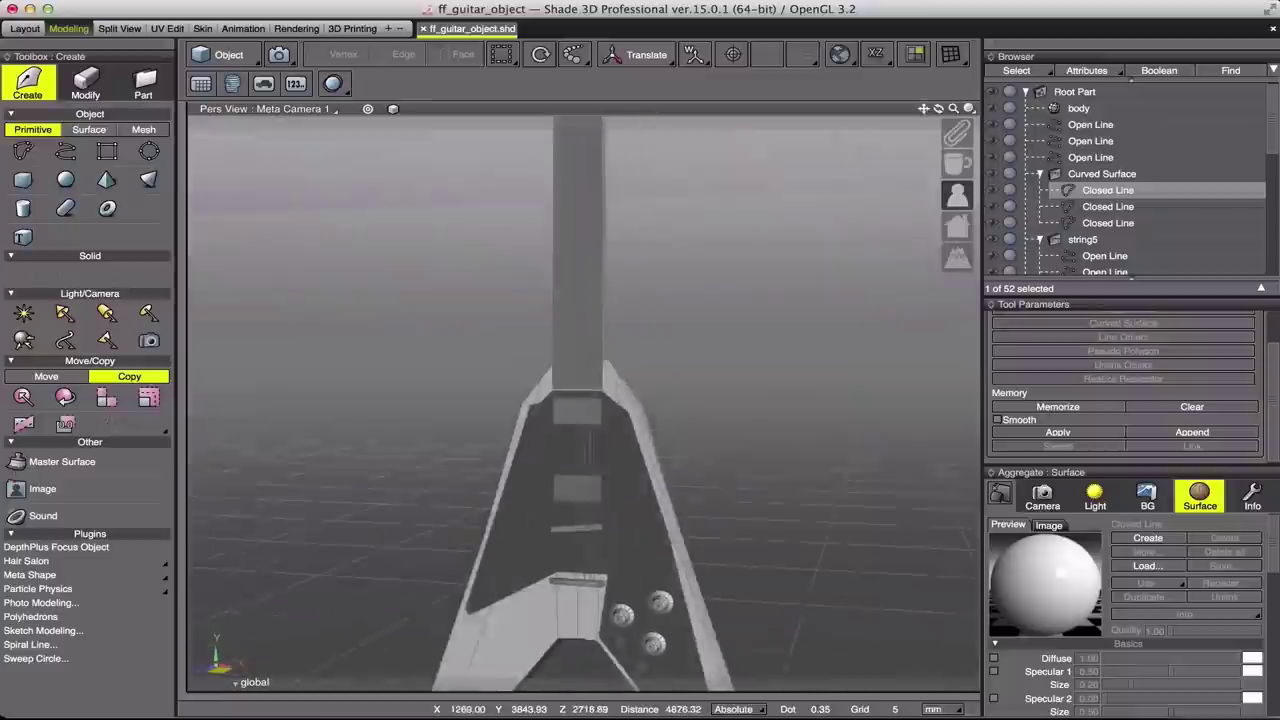
pyautogui.moveTo(938, 108); pyautogui.dragTo(940, 112)
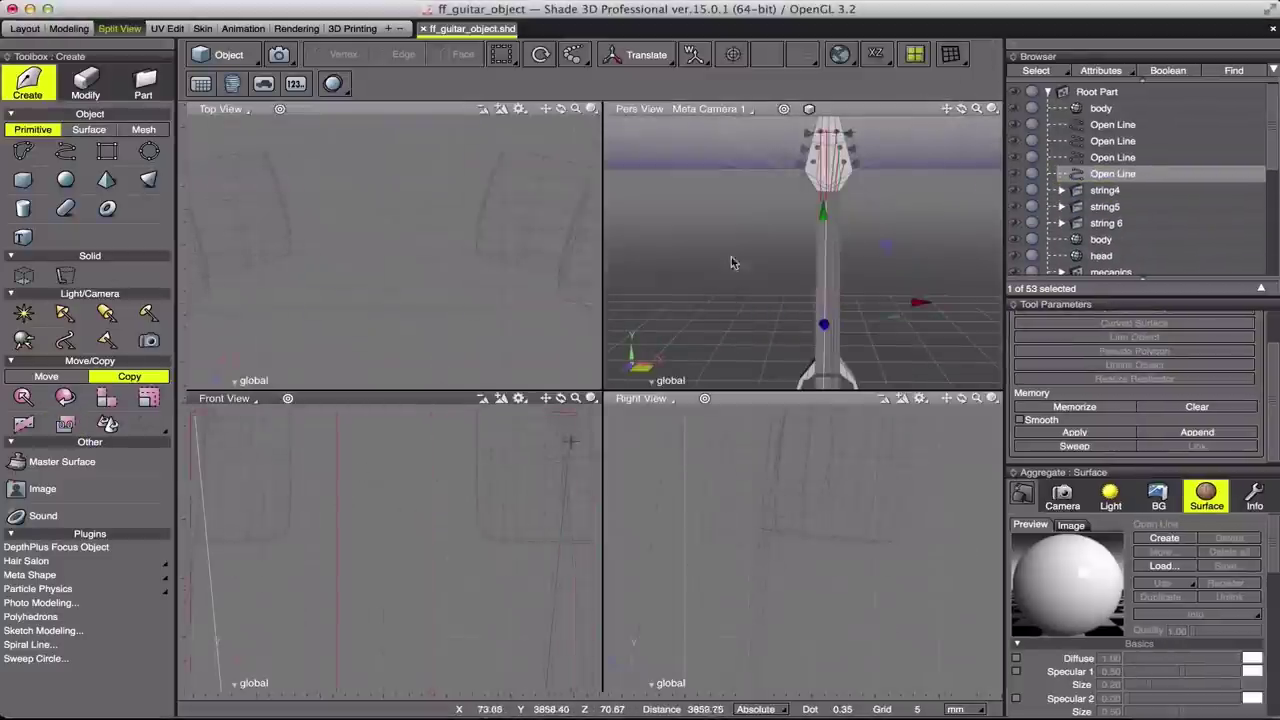
# Step: Draw a disk around the next peg, raise it 10.71 mm, and sweep it into a curved surface
pyautogui.scroll(-2, 280, 491)
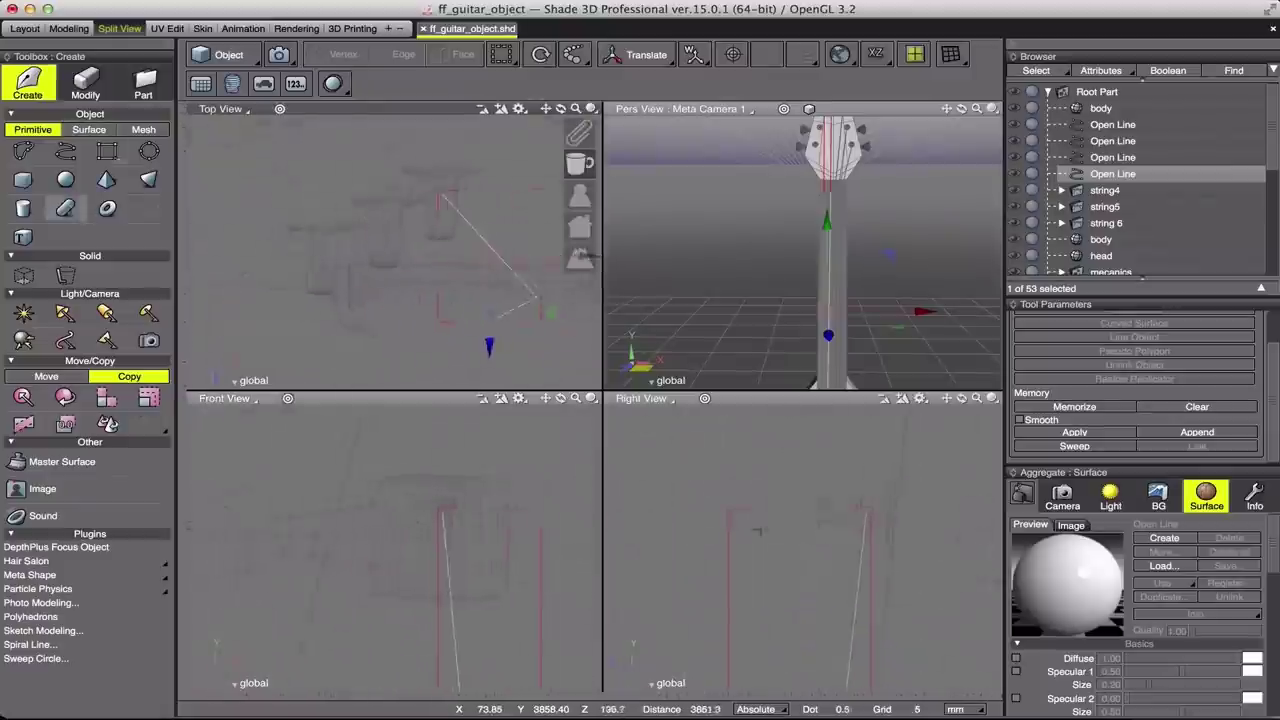
pyautogui.click(148, 151)
pyautogui.moveTo(426, 270); pyautogui.dragTo(438, 270)
pyautogui.scroll(-2, 371, 500)
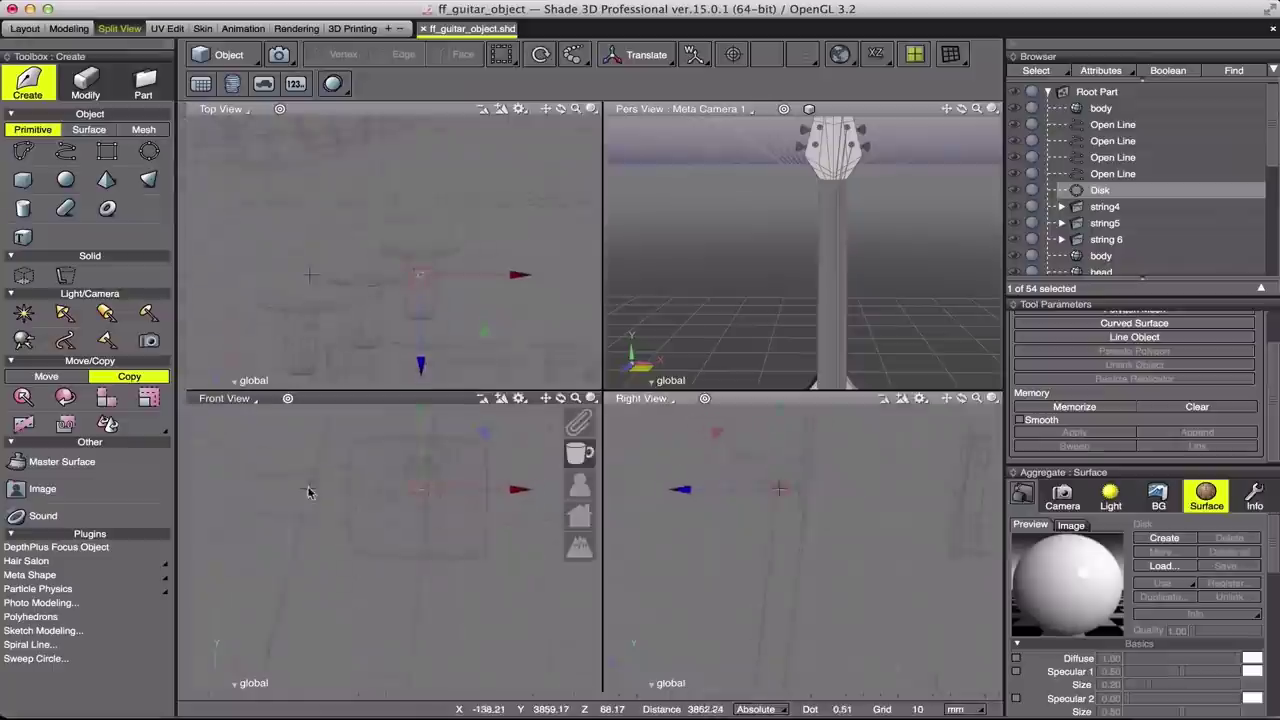
pyautogui.moveTo(783, 537); pyautogui.dragTo(783, 519)
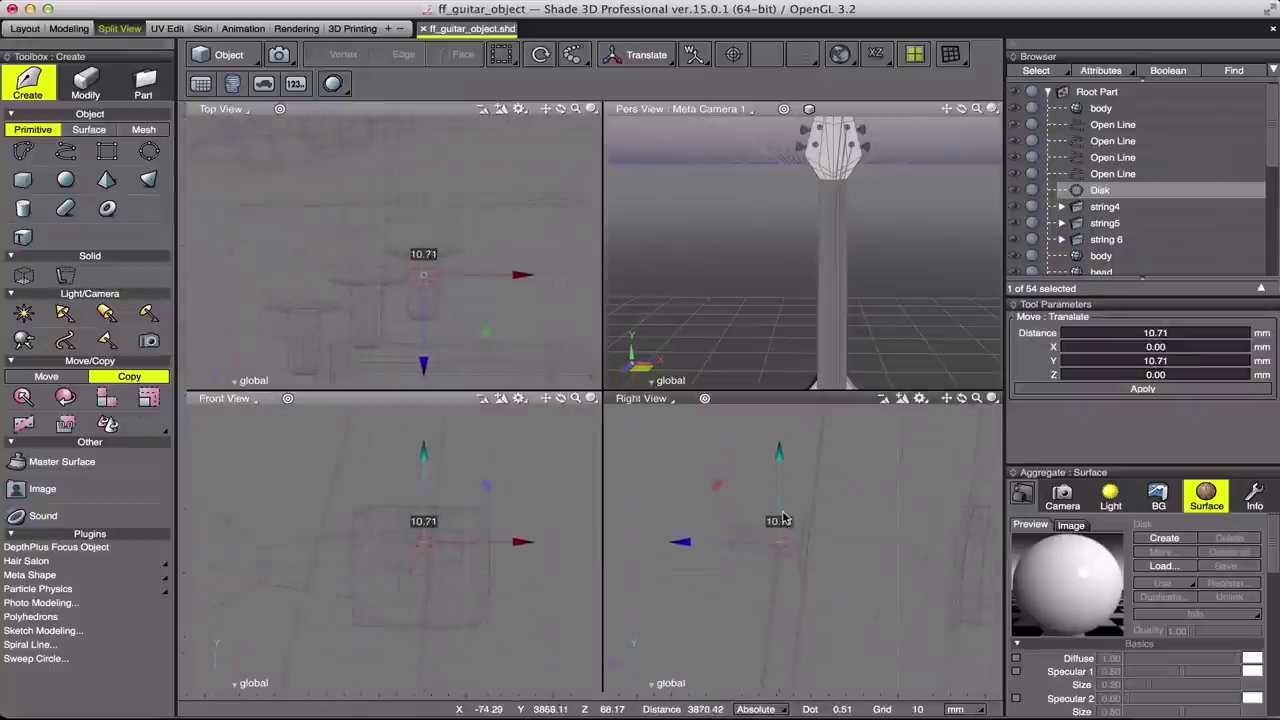
pyautogui.click(1100, 190)
pyautogui.click(1134, 323)
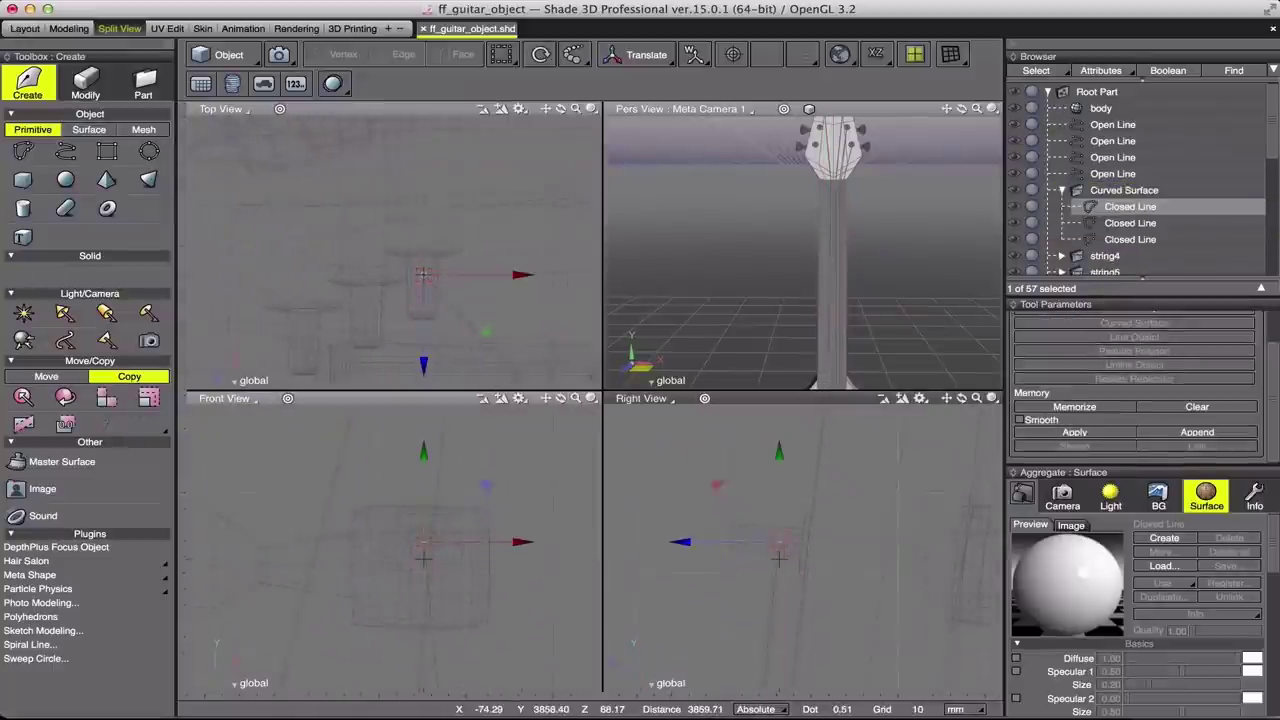
pyautogui.click(69, 28)
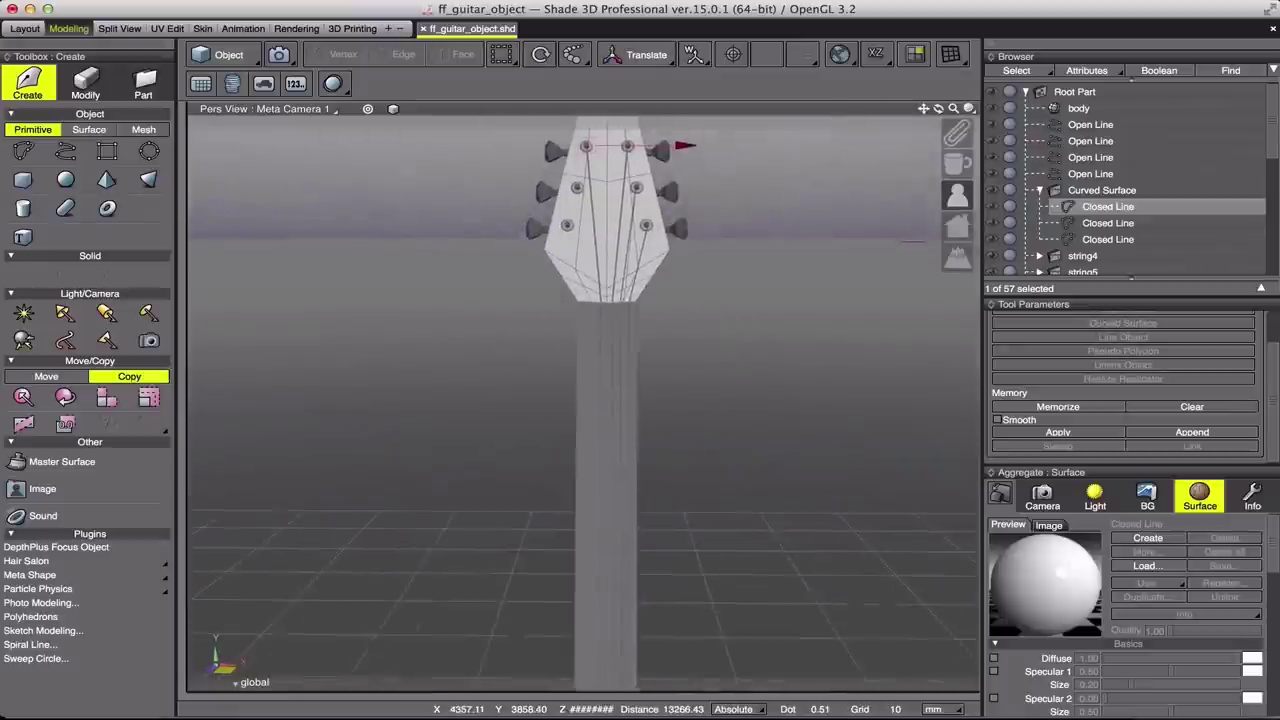
# Step: Confirm the last surface's name and copy the next string line to the following peg
pyautogui.press('Return')
pyautogui.click(597, 313)
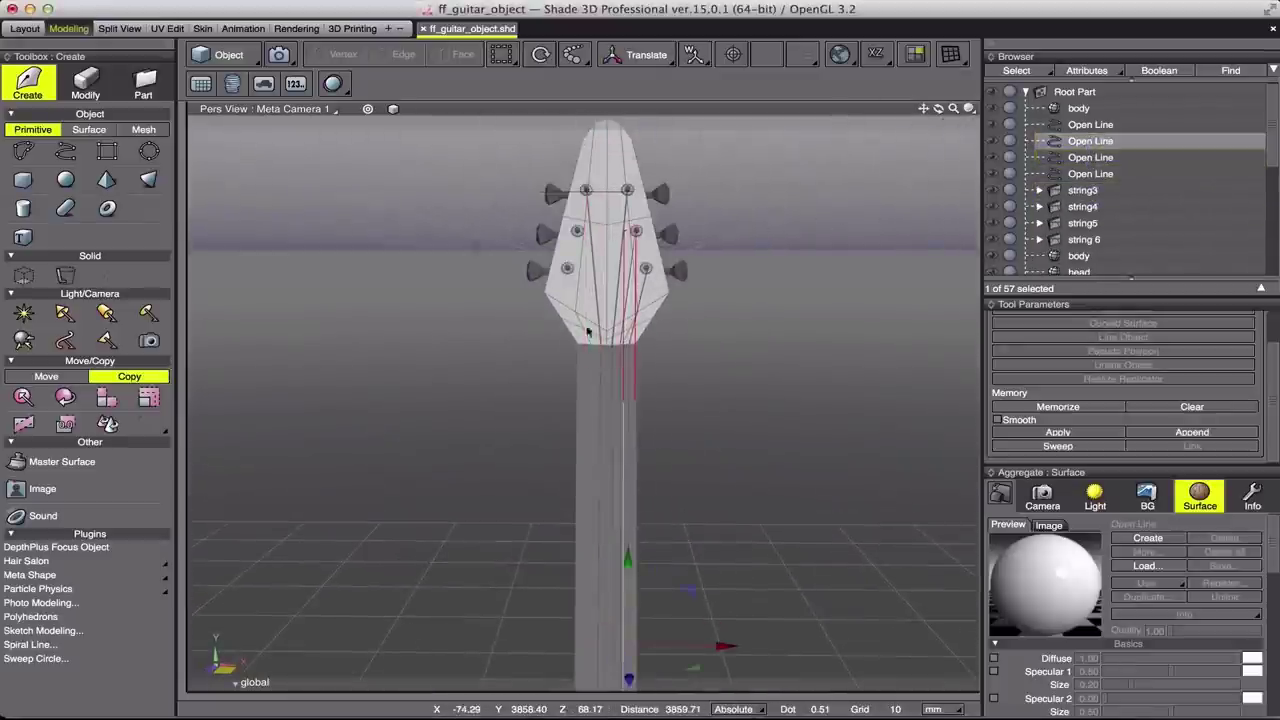
pyautogui.press('super+3')
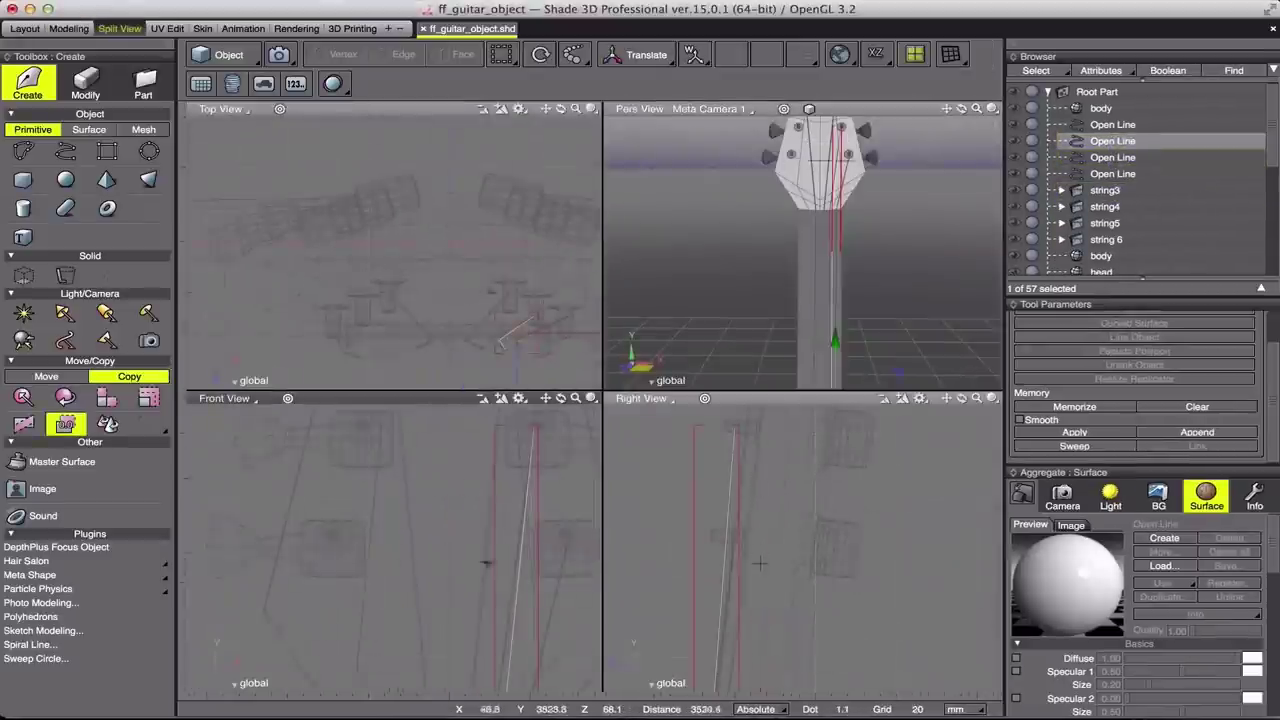
pyautogui.moveTo(400, 530); pyautogui.dragTo(428, 523)
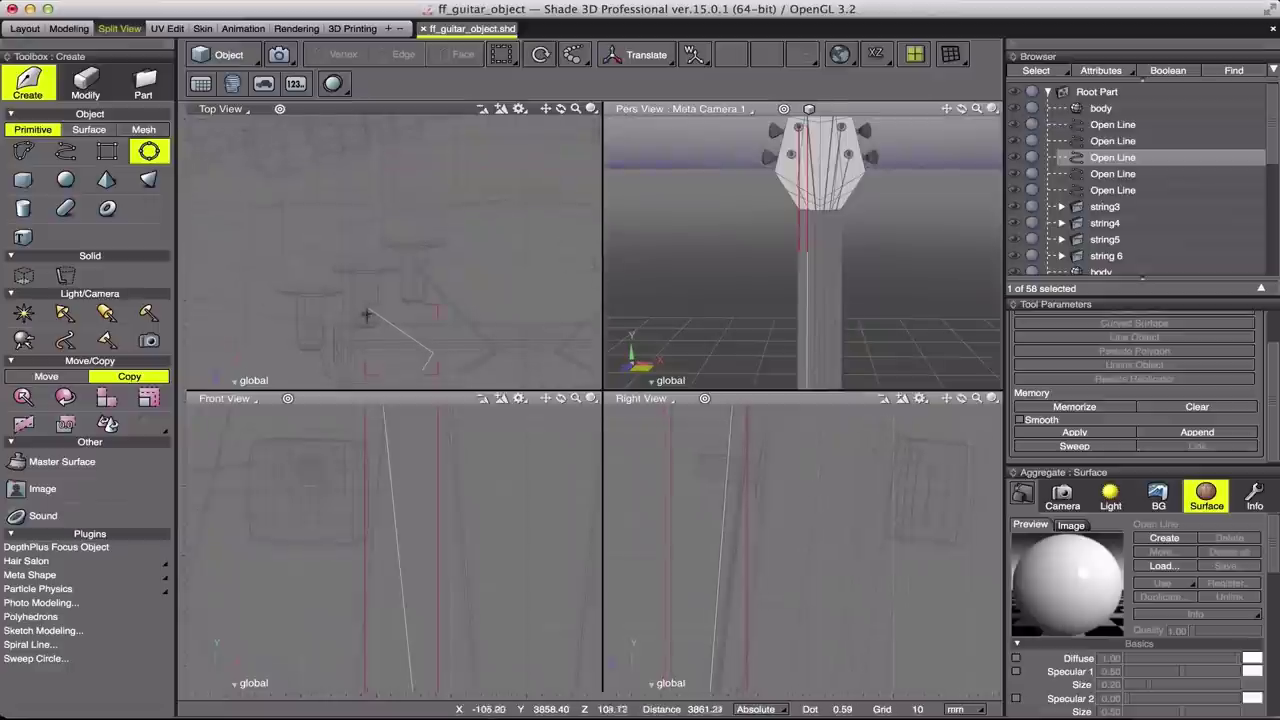
# Step: Create a disk at the peg, shift it about 42 mm in Y, and sweep it into a curved surface
pyautogui.click(367, 318)
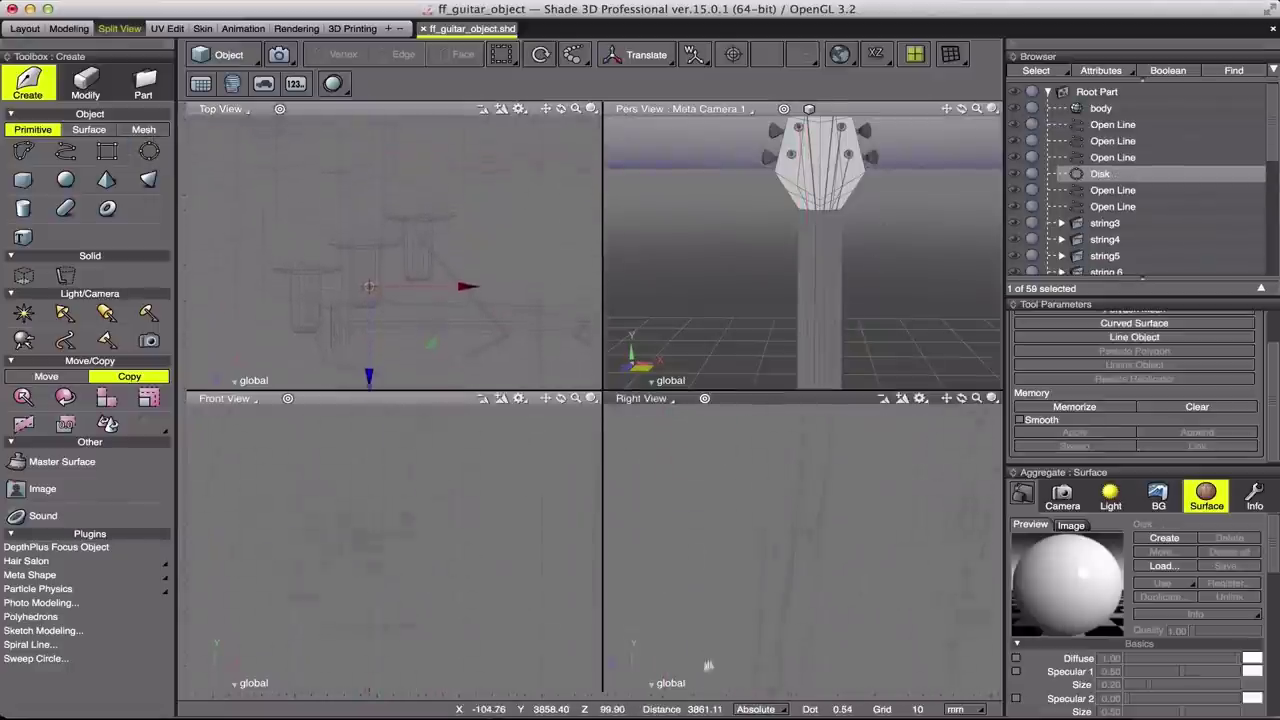
pyautogui.moveTo(720, 492); pyautogui.dragTo(720, 505)
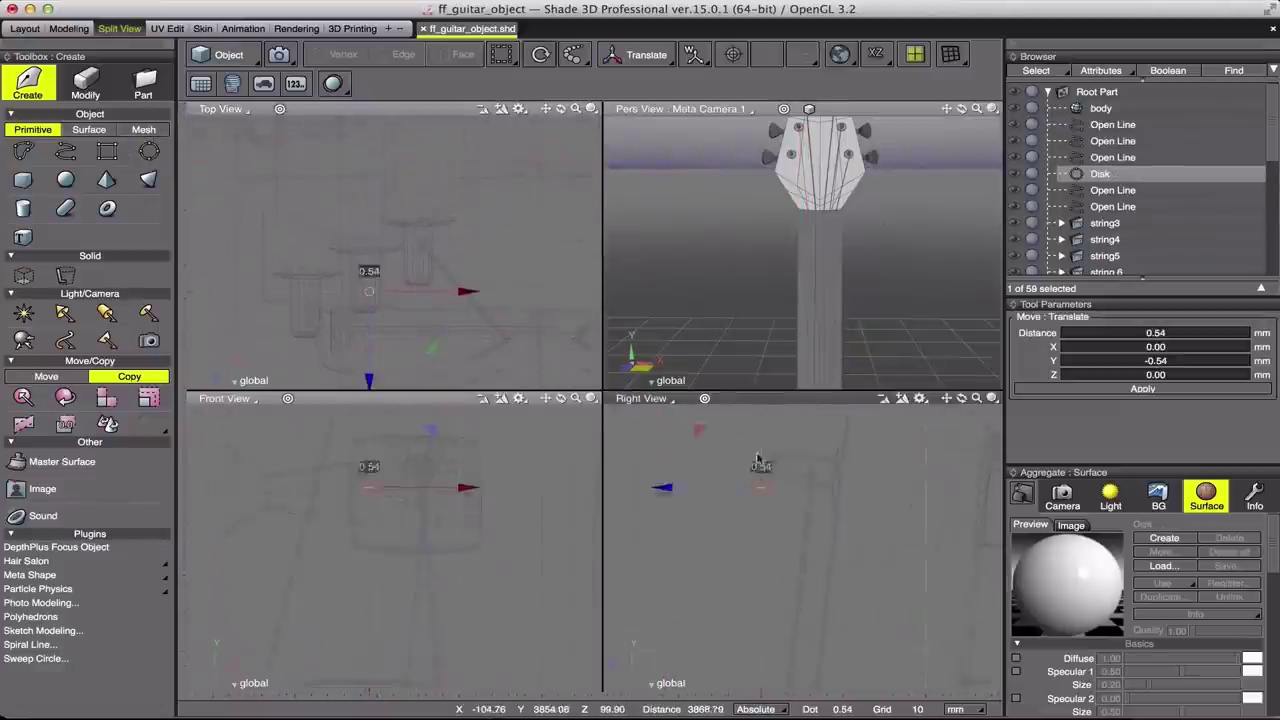
pyautogui.keyDown('shift'); pyautogui.click(1112, 190); pyautogui.keyUp('shift')
pyautogui.click(1134, 337)
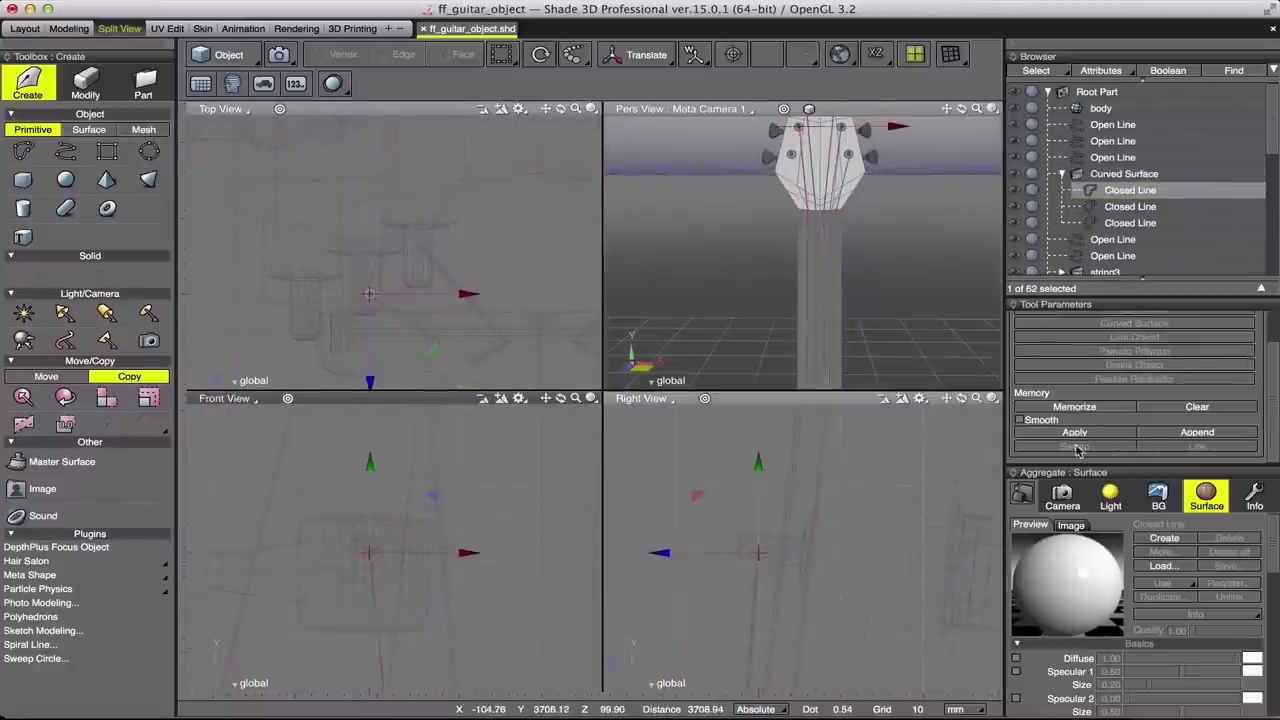
# Step: Rename the new curved surface in the browser
pyautogui.click(69, 28)
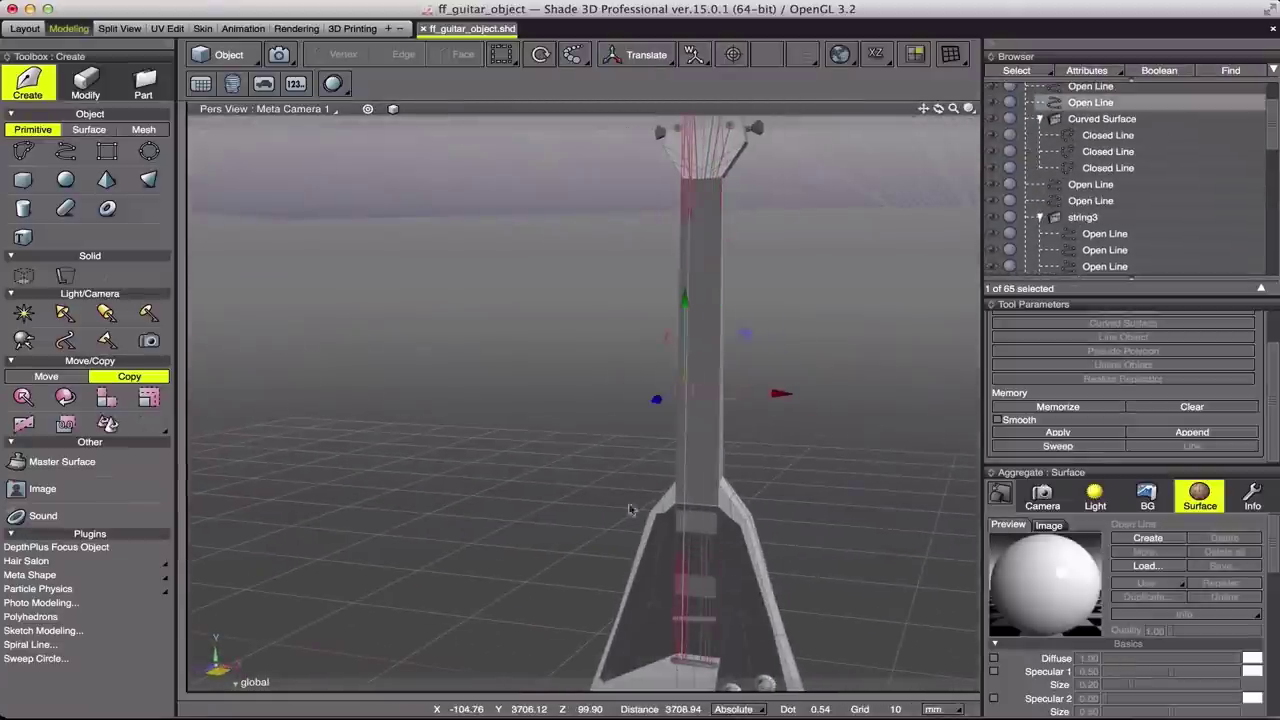
pyautogui.click(1095, 119)
pyautogui.doubleClick(1095, 119)
pyautogui.press('Return')
# Step: Make a mirrored copy of a string line at the headstock
pyautogui.click(1090, 135)
pyautogui.moveTo(925, 108); pyautogui.dragTo(925, 108)
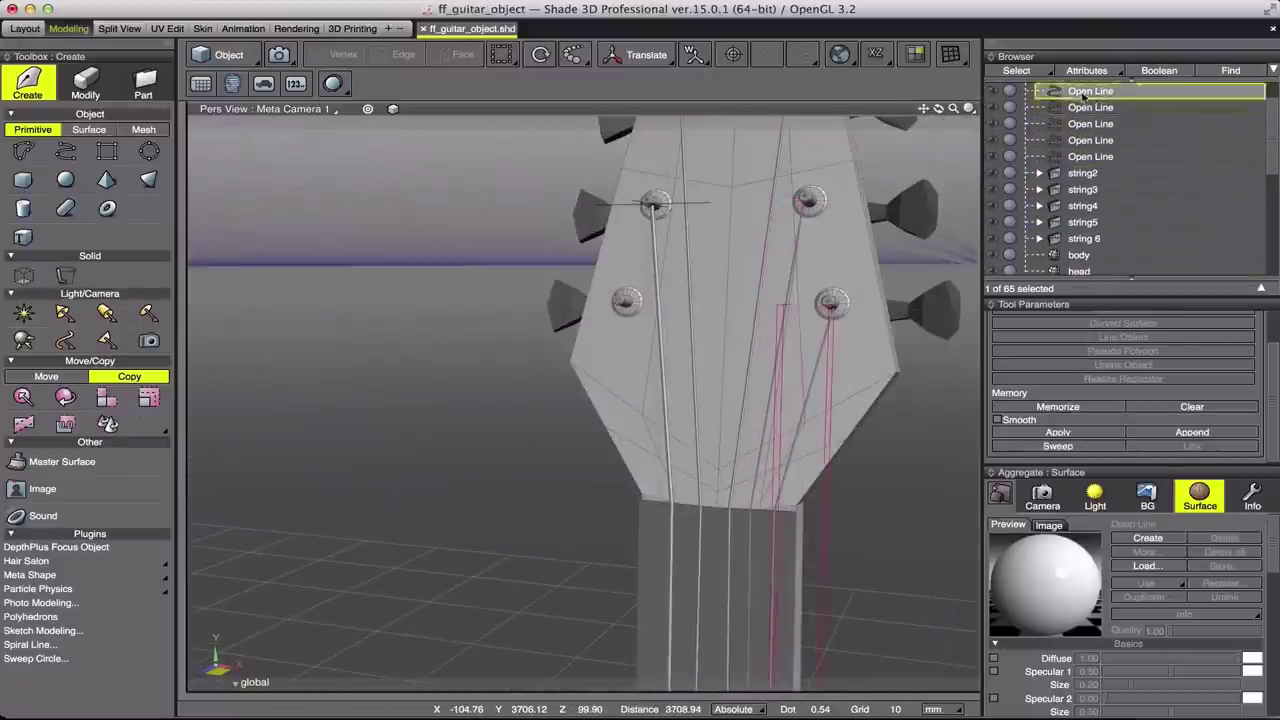
pyautogui.click(915, 54)
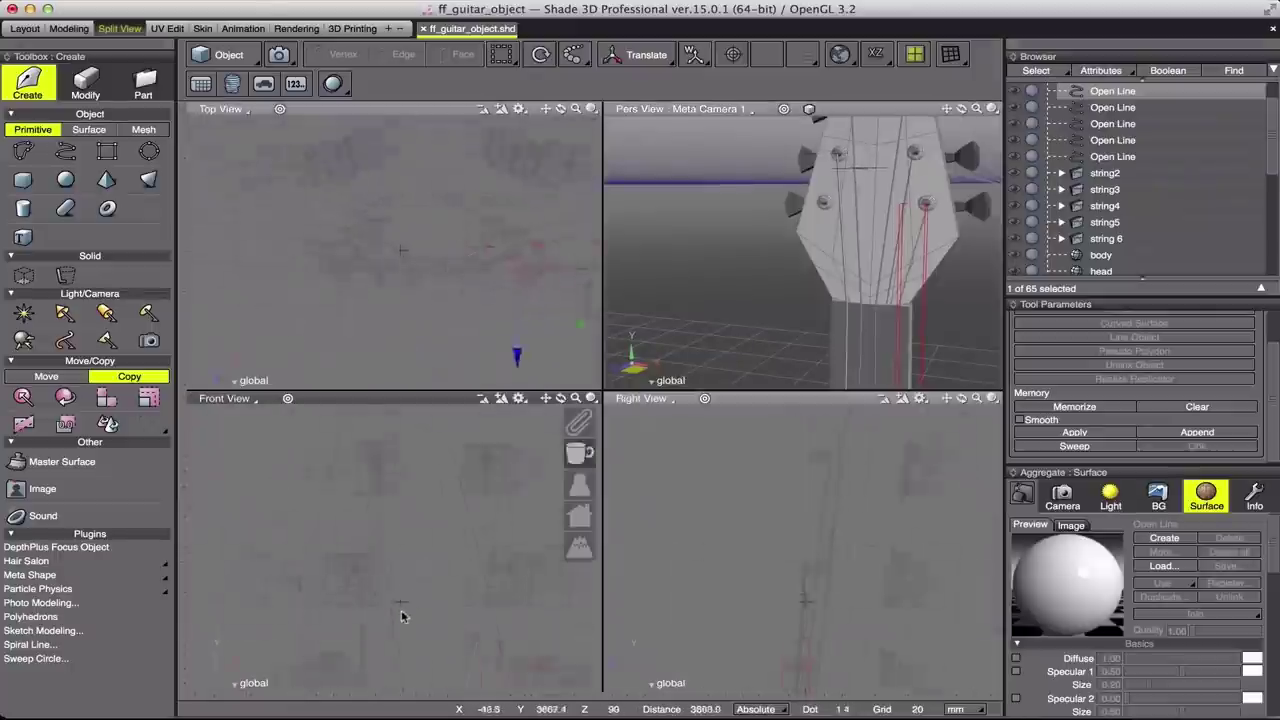
pyautogui.press('Return')
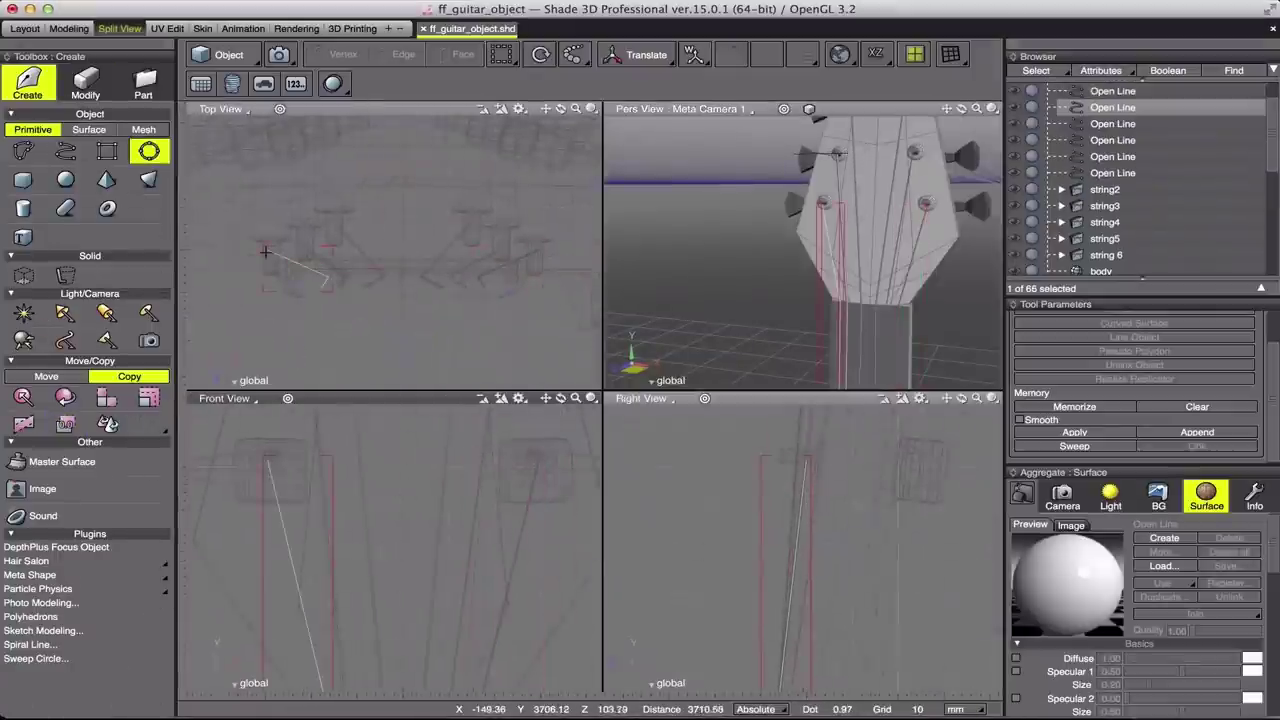
# Step: Draw another disk at the next peg, move it into place, and convert it into a curved surface
pyautogui.scroll(2, 198, 280)
pyautogui.moveTo(317, 229); pyautogui.dragTo(352, 270)
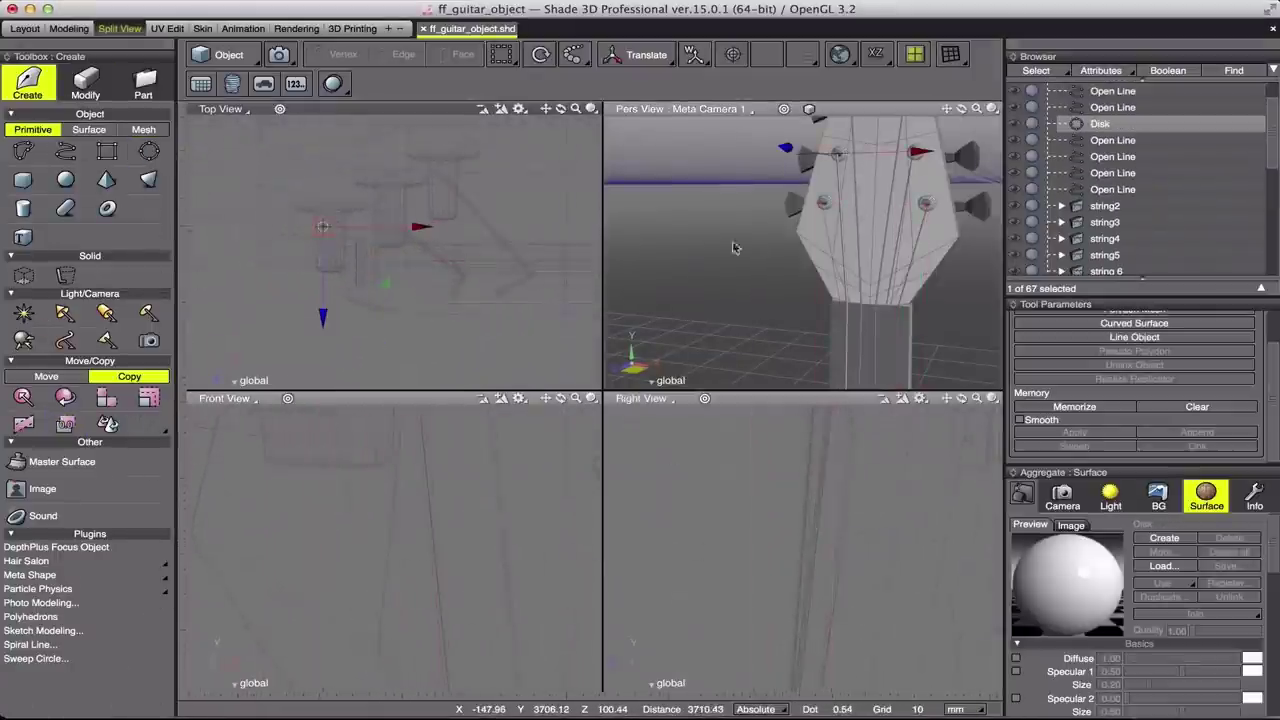
pyautogui.moveTo(723, 480); pyautogui.dragTo(757, 543)
pyautogui.moveTo(323, 560); pyautogui.dragTo(806, 519, button='middle')
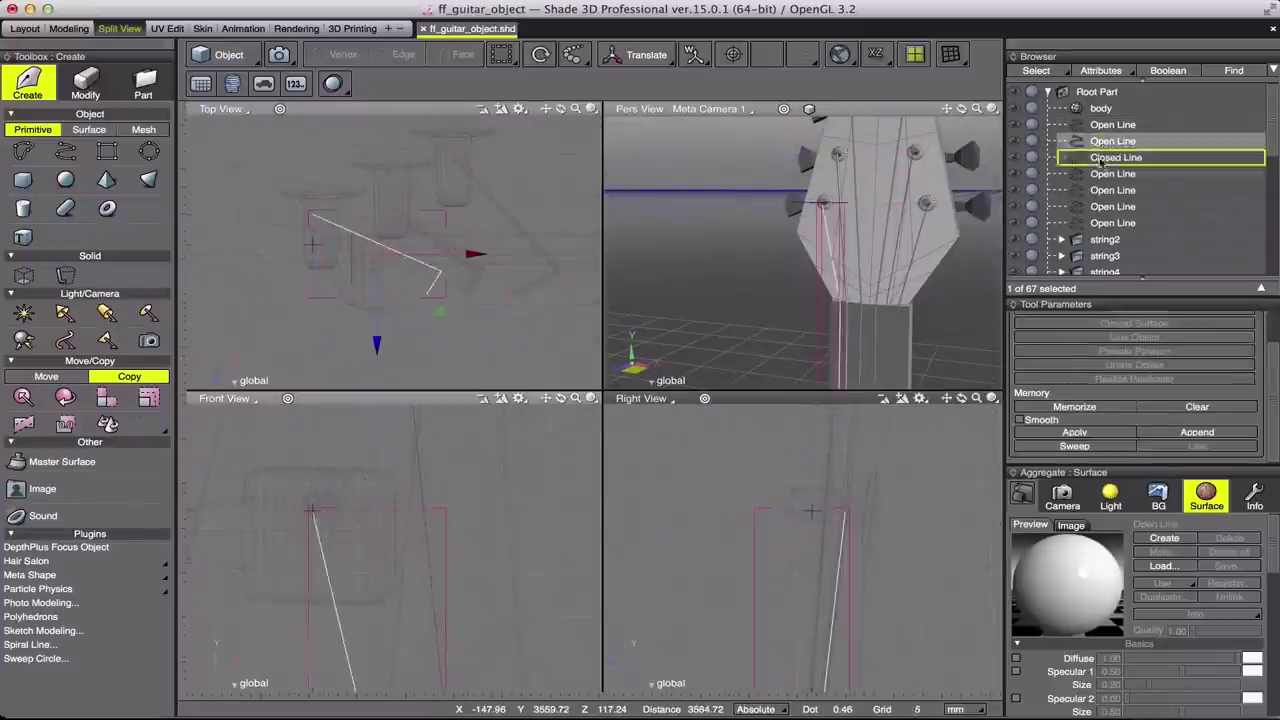
pyautogui.click(69, 28)
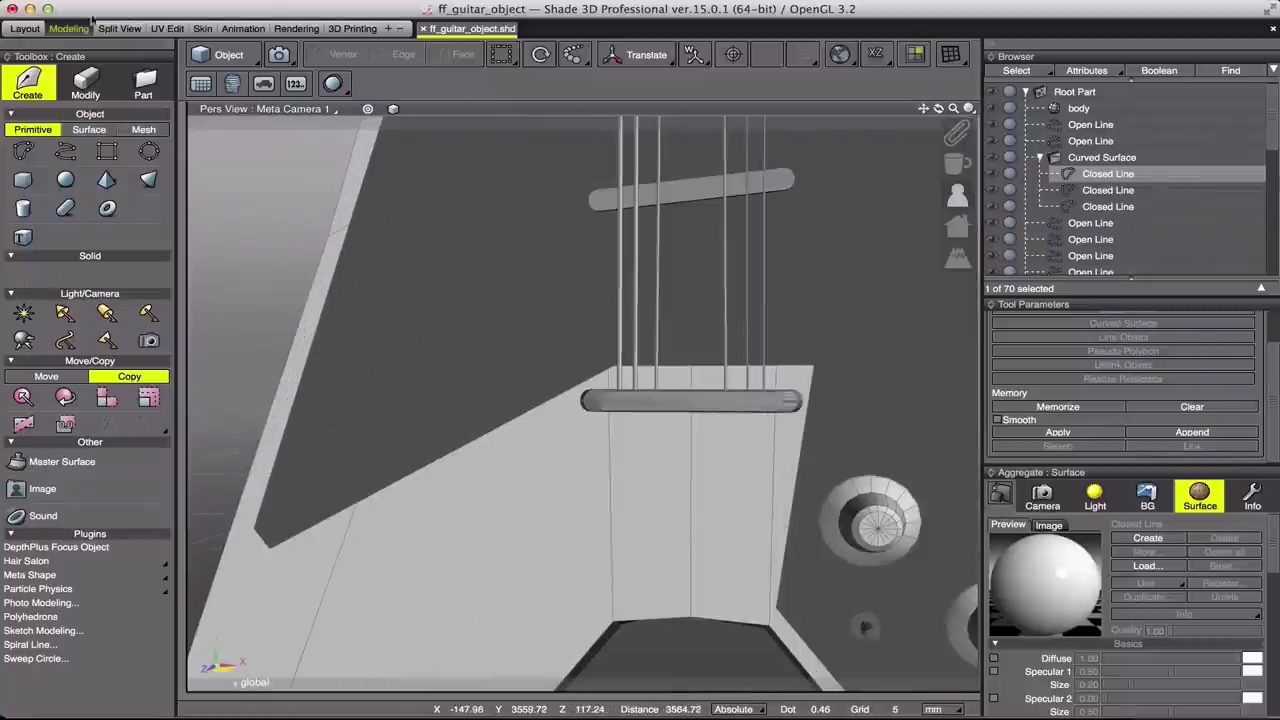
# Step: Move a loose string line into its string group
pyautogui.hotkey('ctrl', '2')
pyautogui.moveTo(603, 390); pyautogui.dragTo(650, 197)
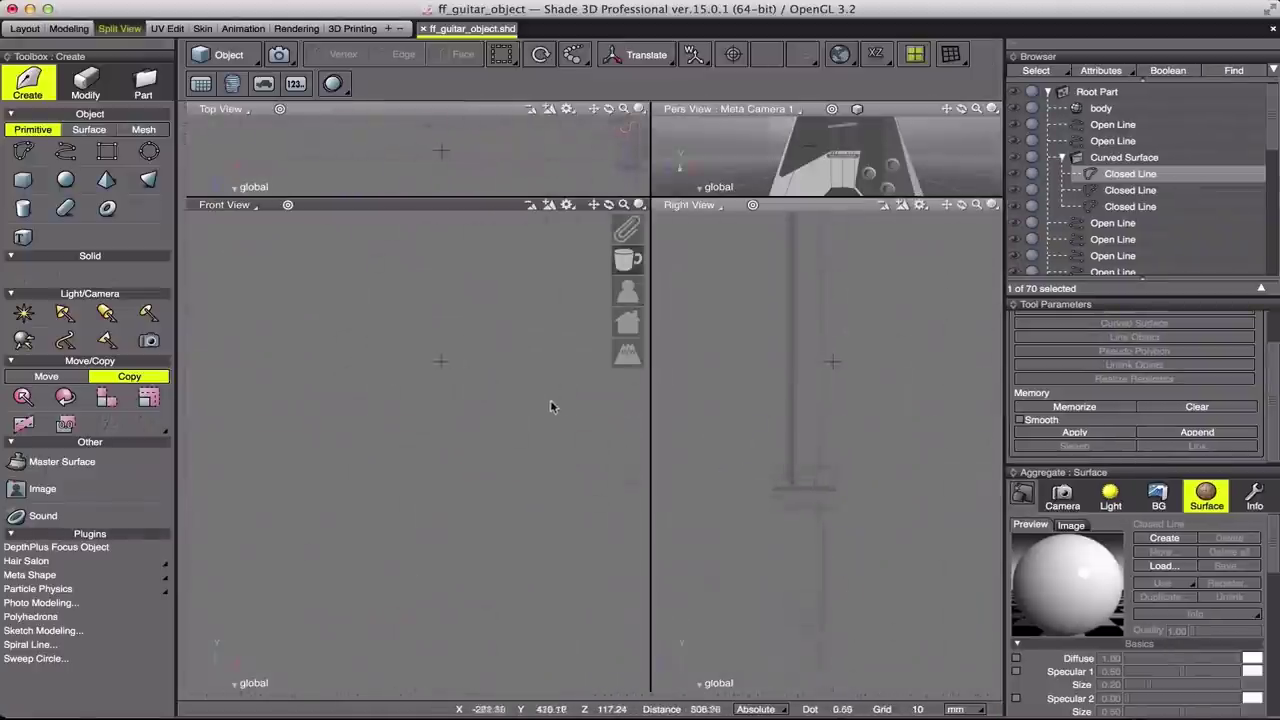
pyautogui.click(564, 499)
pyautogui.moveTo(1112, 256); pyautogui.dragTo(1066, 170)
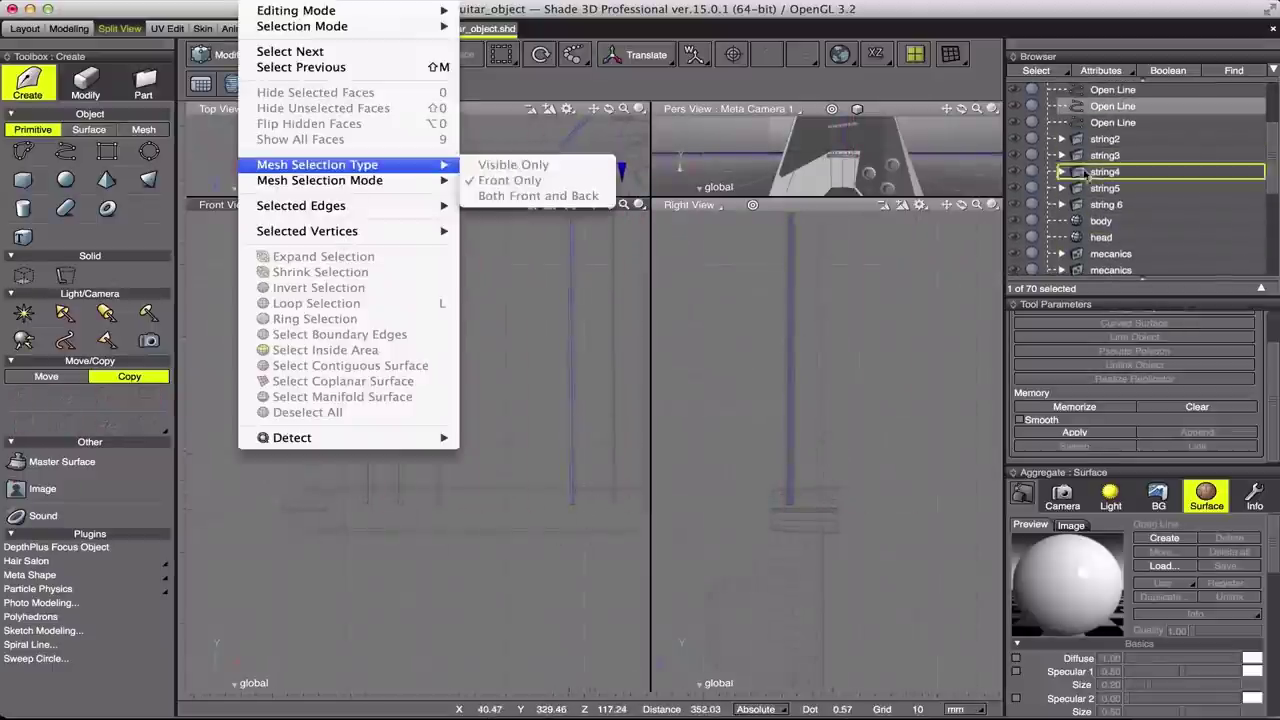
# Step: Nudge the string4 lines left along X and review the string2, string3 and string5 groups
pyautogui.rightClick(902, 226)
pyautogui.click(600, 374)
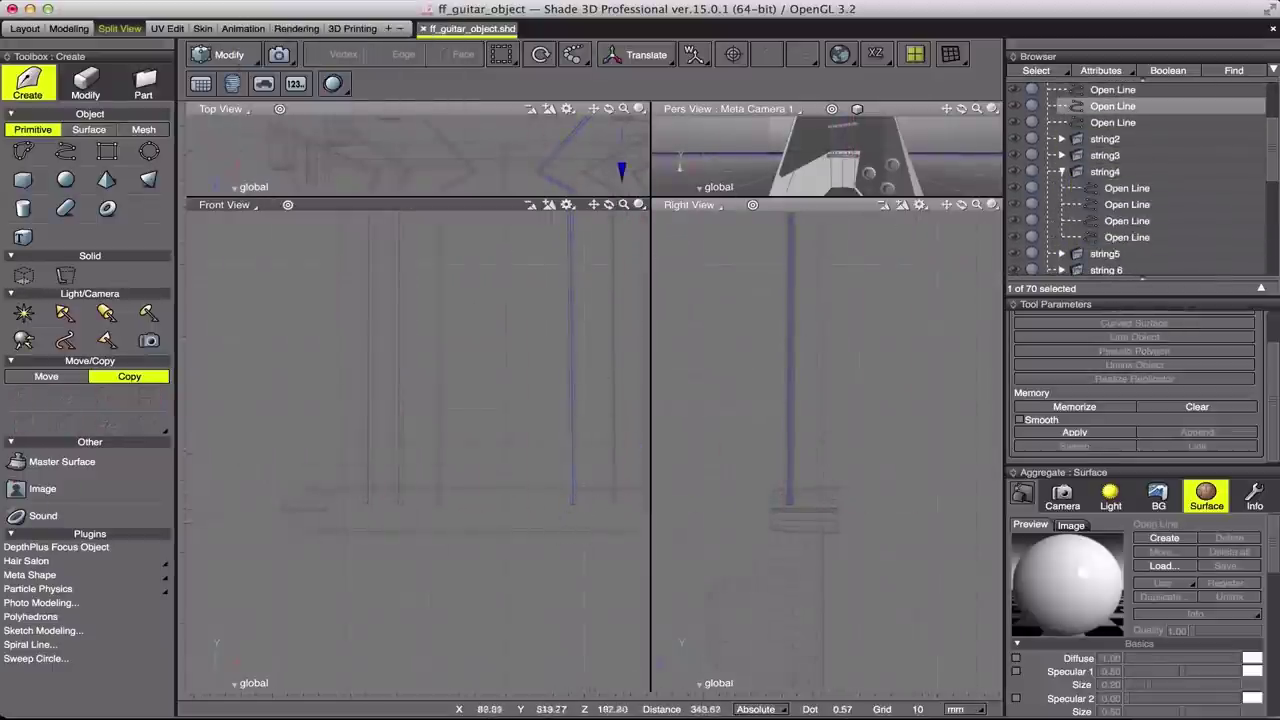
pyautogui.moveTo(650, 197); pyautogui.dragTo(634, 462)
pyautogui.click(565, 650)
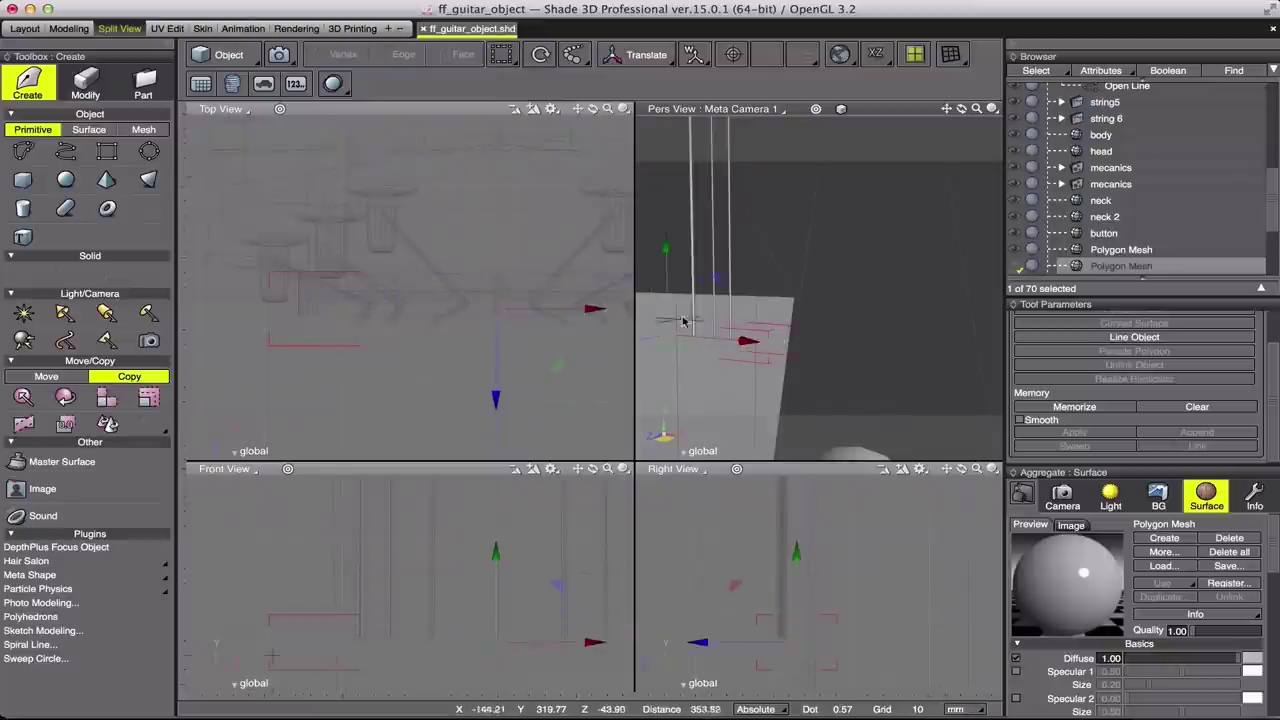
pyautogui.click(565, 653)
pyautogui.moveTo(565, 653); pyautogui.dragTo(569, 641)
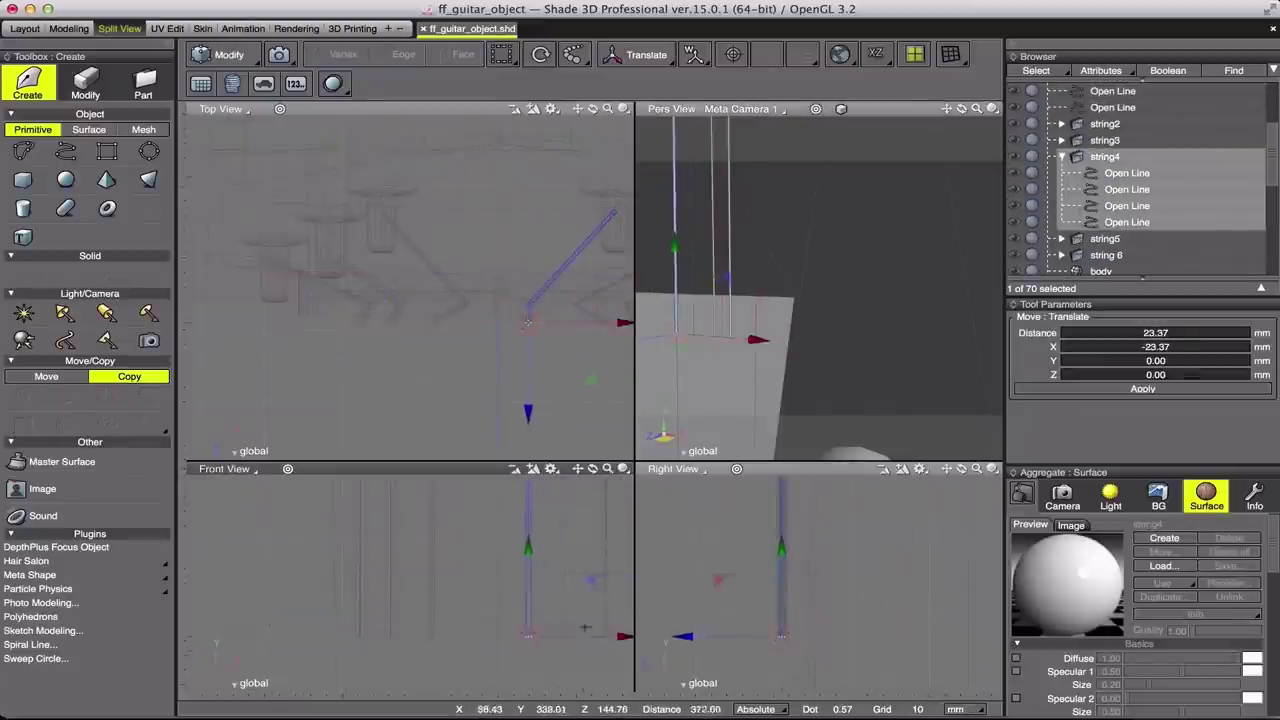
pyautogui.click(523, 630)
pyautogui.click(393, 636)
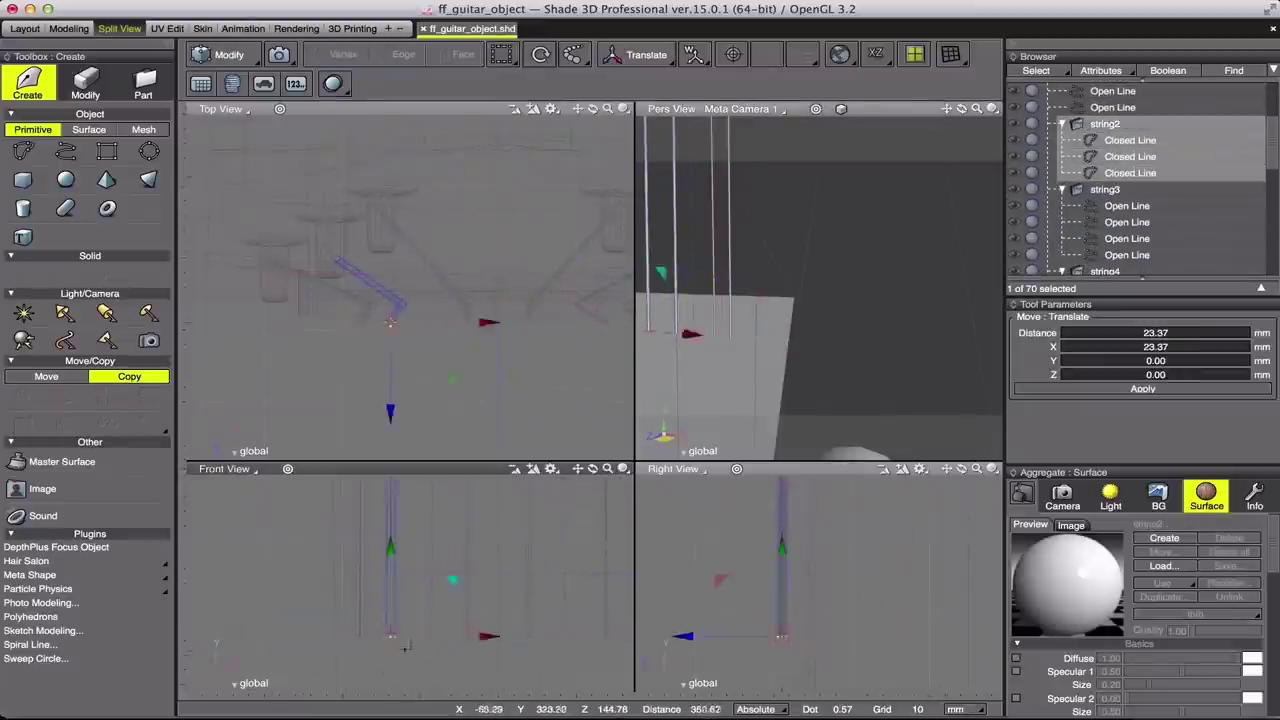
pyautogui.click(478, 630)
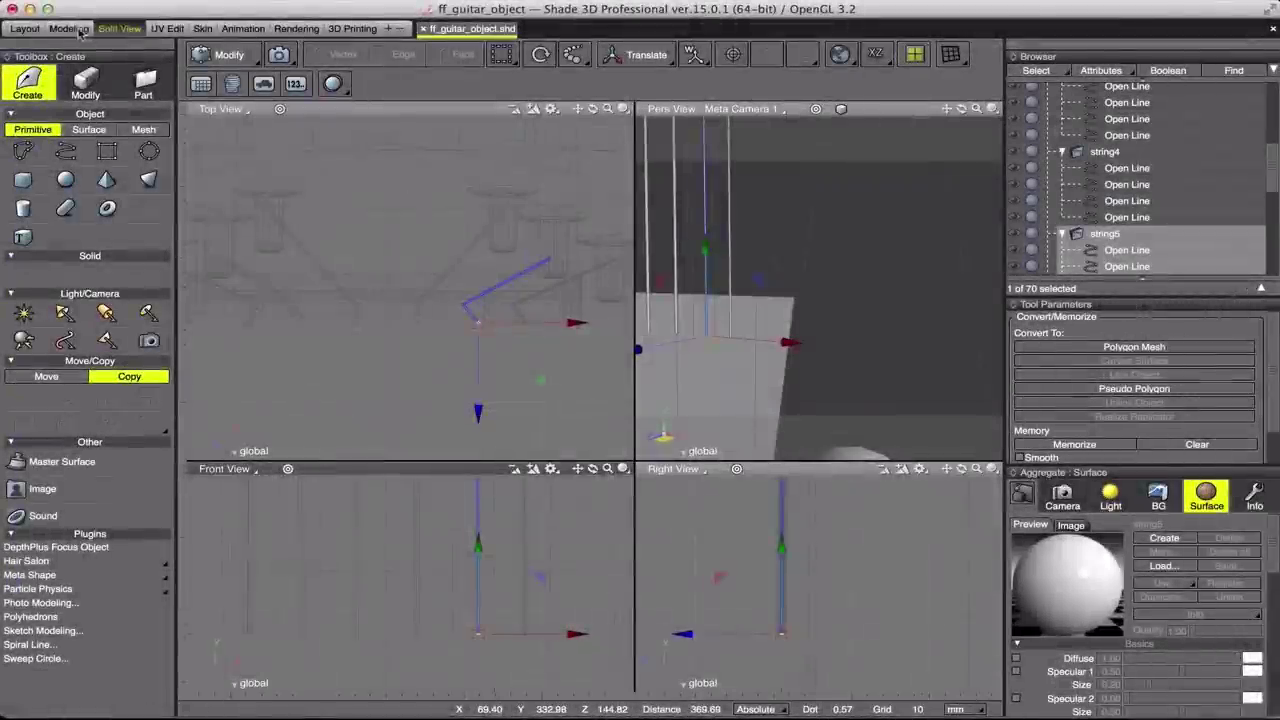
# Step: Group the first string's curved surface into a new part named string1
pyautogui.click(68, 28)
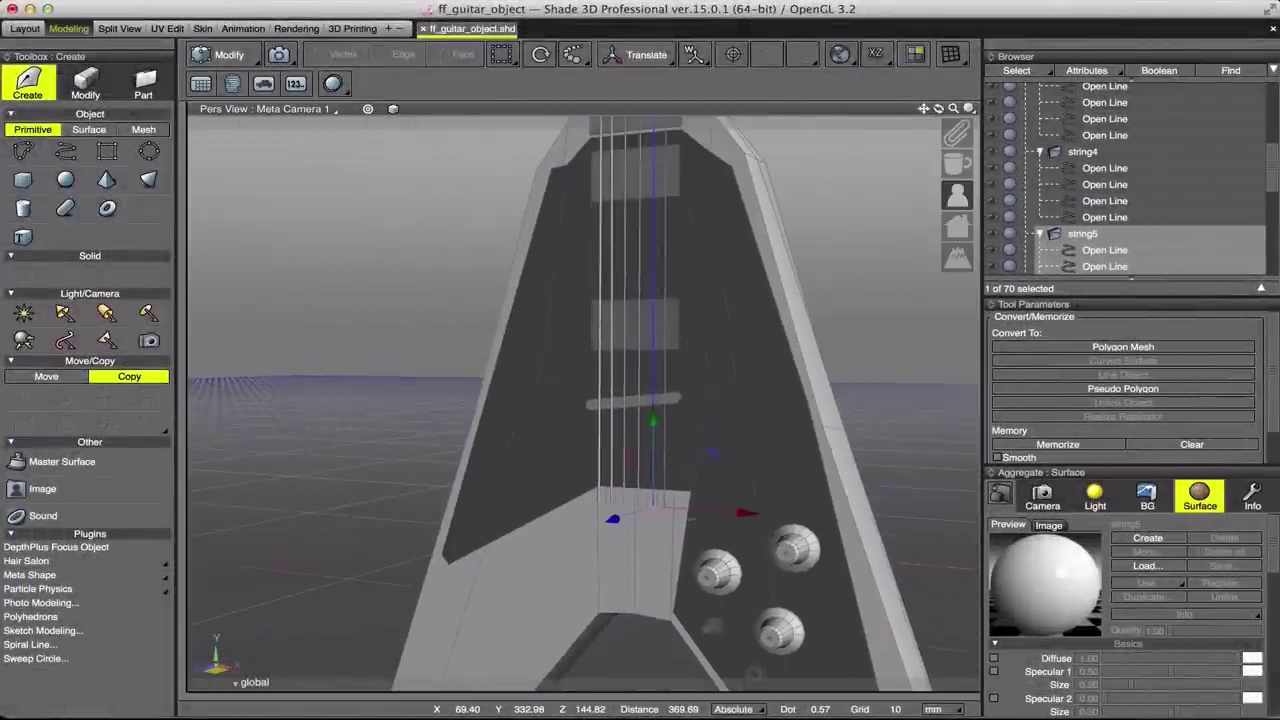
pyautogui.moveTo(940, 110); pyautogui.dragTo(1066, 190)
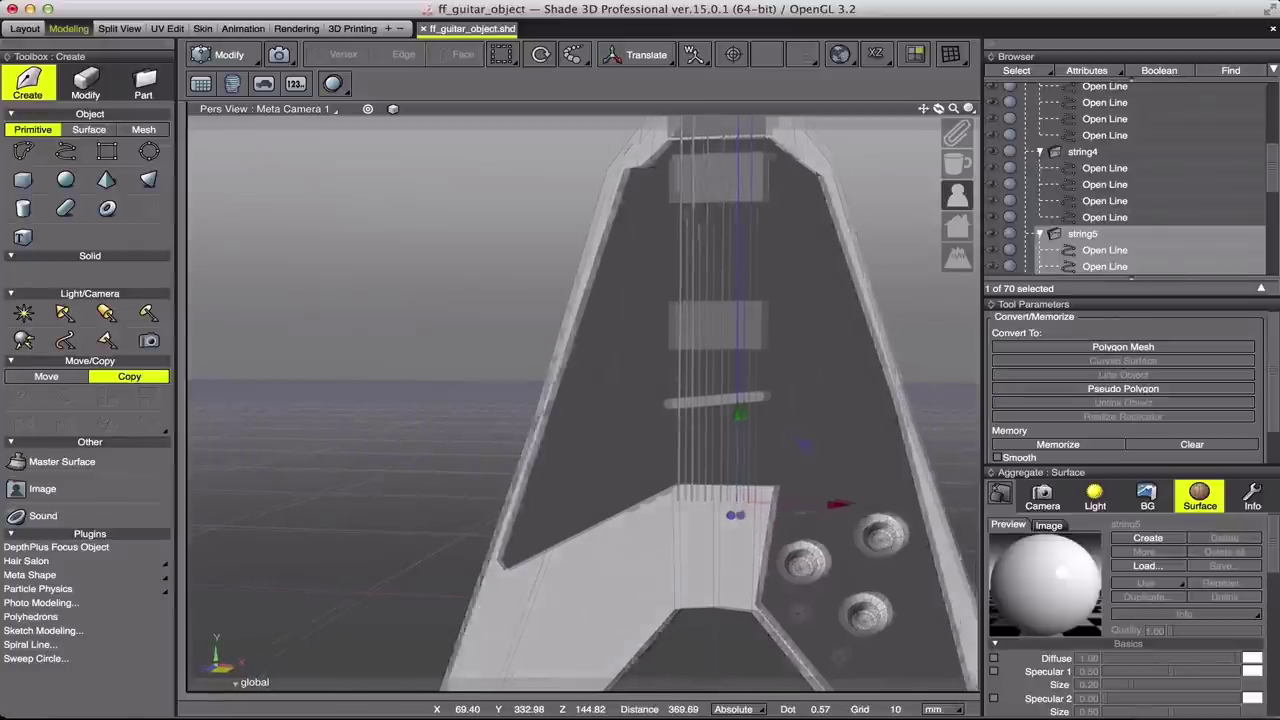
pyautogui.click(1040, 155)
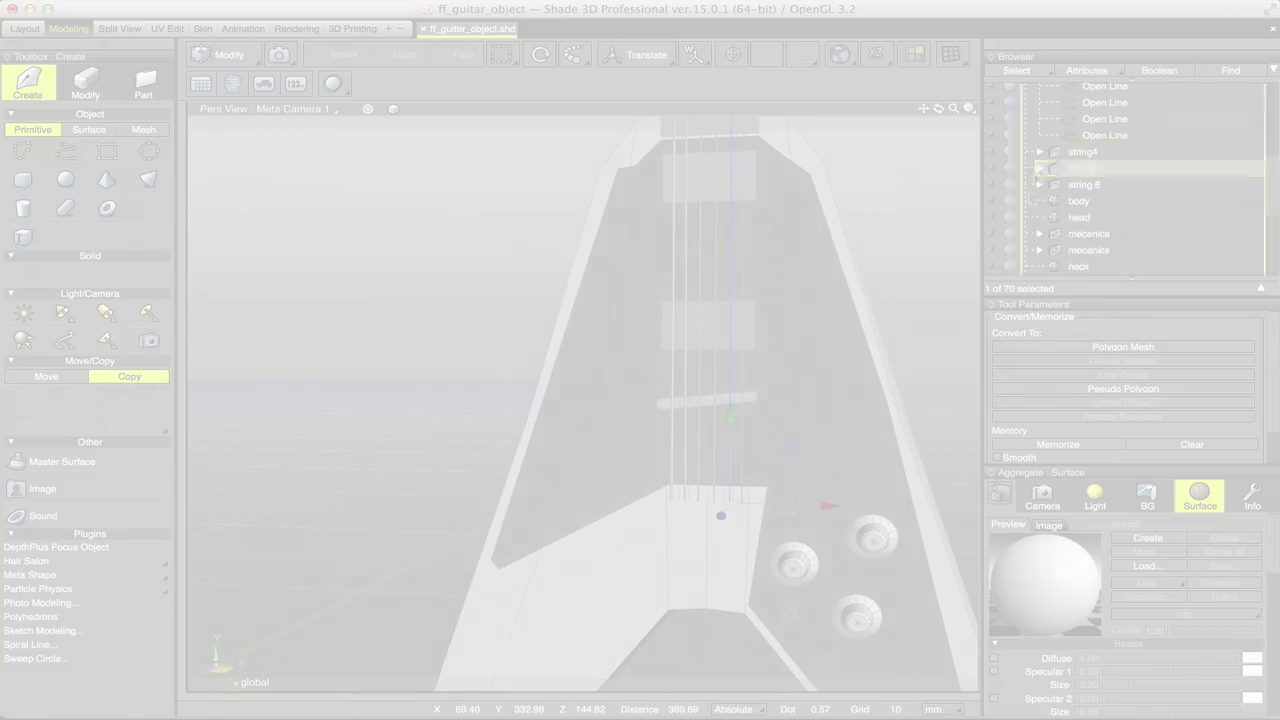
pyautogui.scroll(2, 1040, 130)
pyautogui.hotkey('ctrl', 'g')
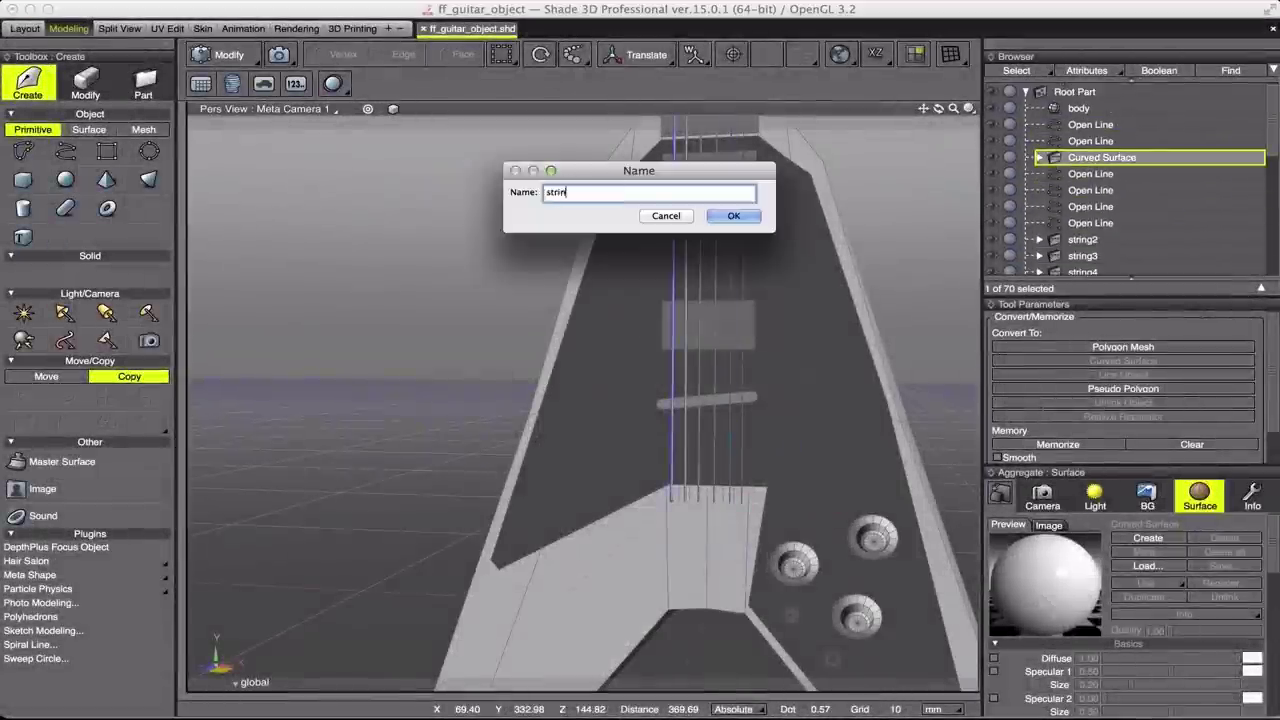
pyautogui.write('string1')
pyautogui.press('Return')
# Step: Shift string2 11.73 mm along X
pyautogui.scroll(-5, 1012, 193)
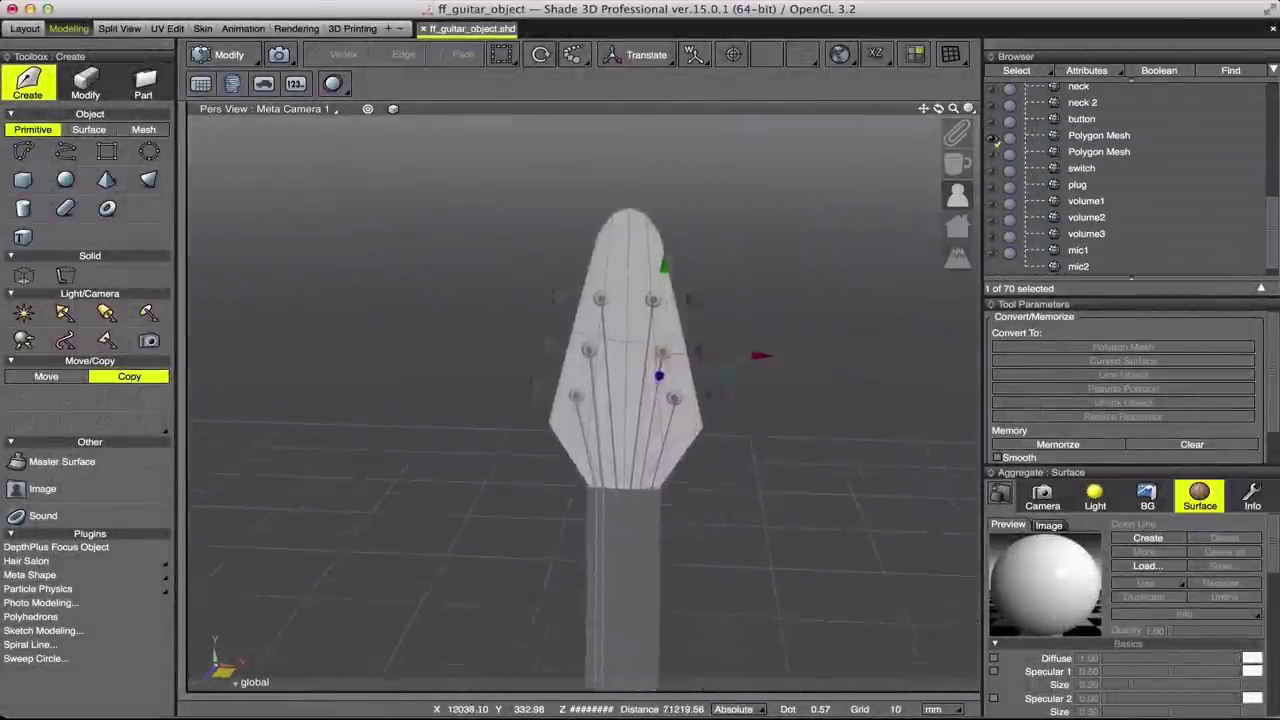
pyautogui.click(688, 450)
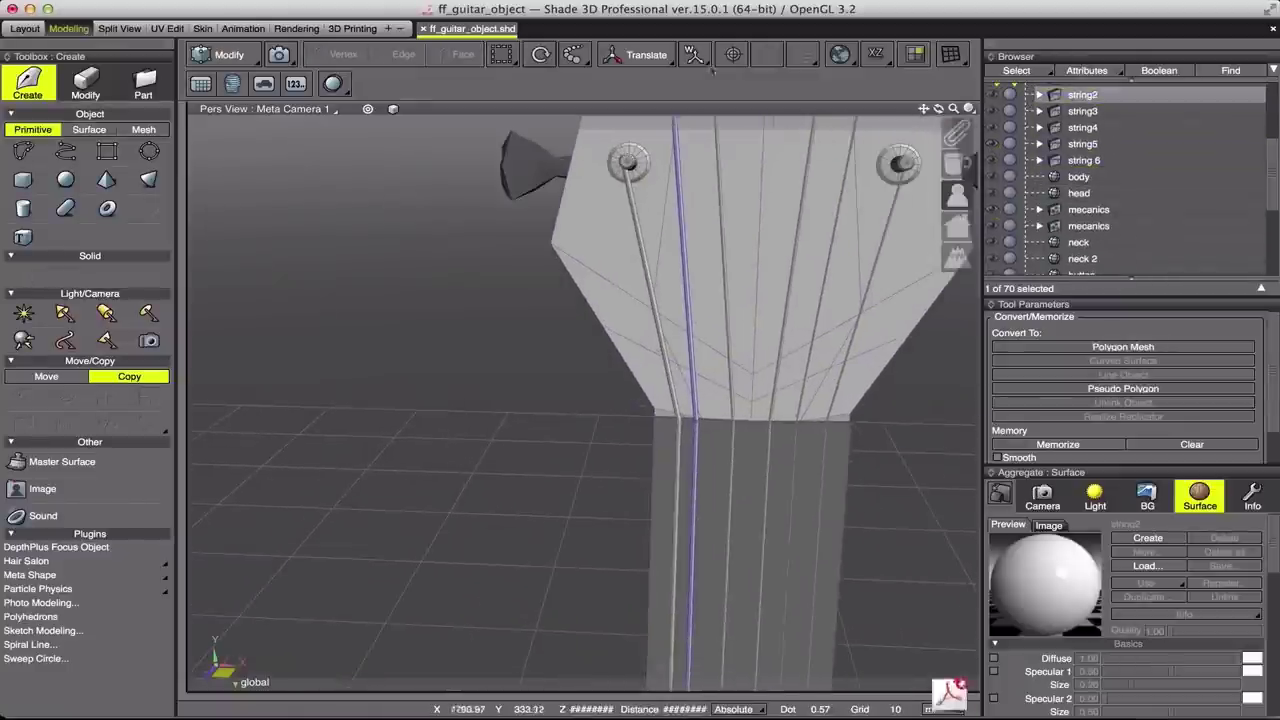
pyautogui.click(915, 54)
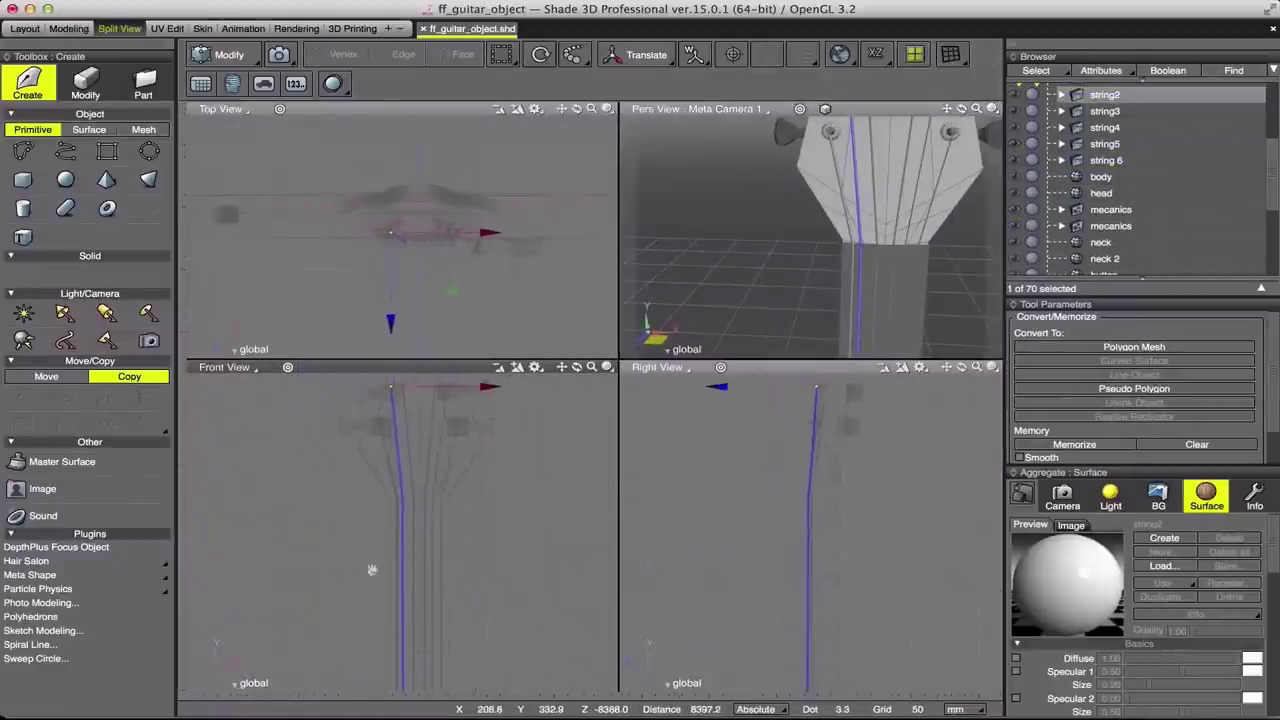
pyautogui.scroll(5, 367, 451)
pyautogui.moveTo(347, 541); pyautogui.dragTo(367, 541)
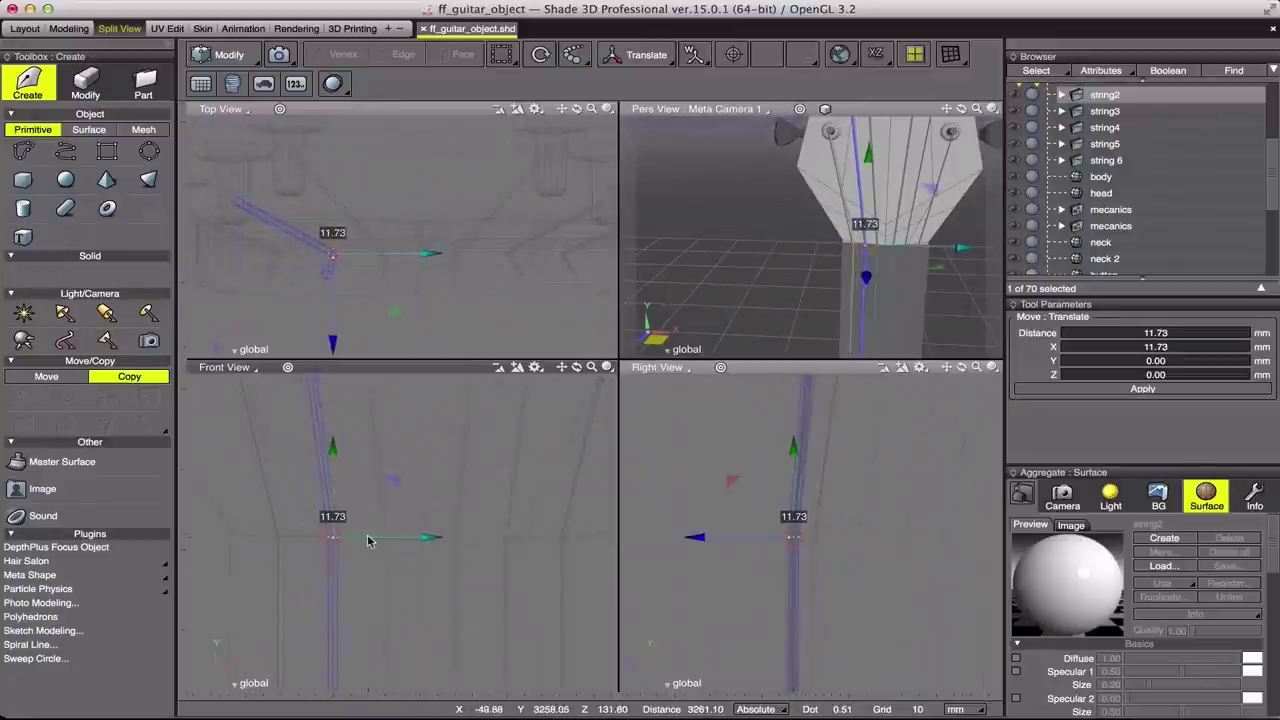
pyautogui.press('Escape')
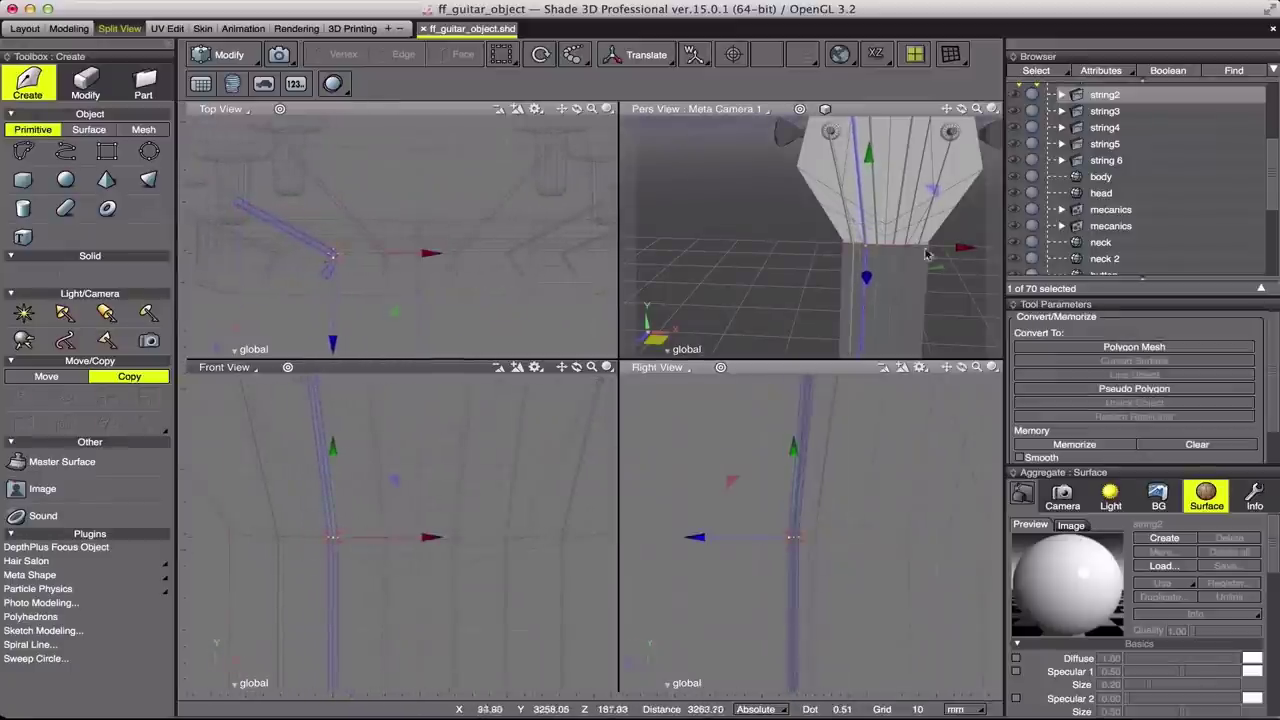
# Step: Enlarge the perspective pane and reorient it to show the whole guitar
pyautogui.moveTo(780, 230); pyautogui.dragTo(815, 185, button='middle')
pyautogui.scroll(-5, 815, 185)
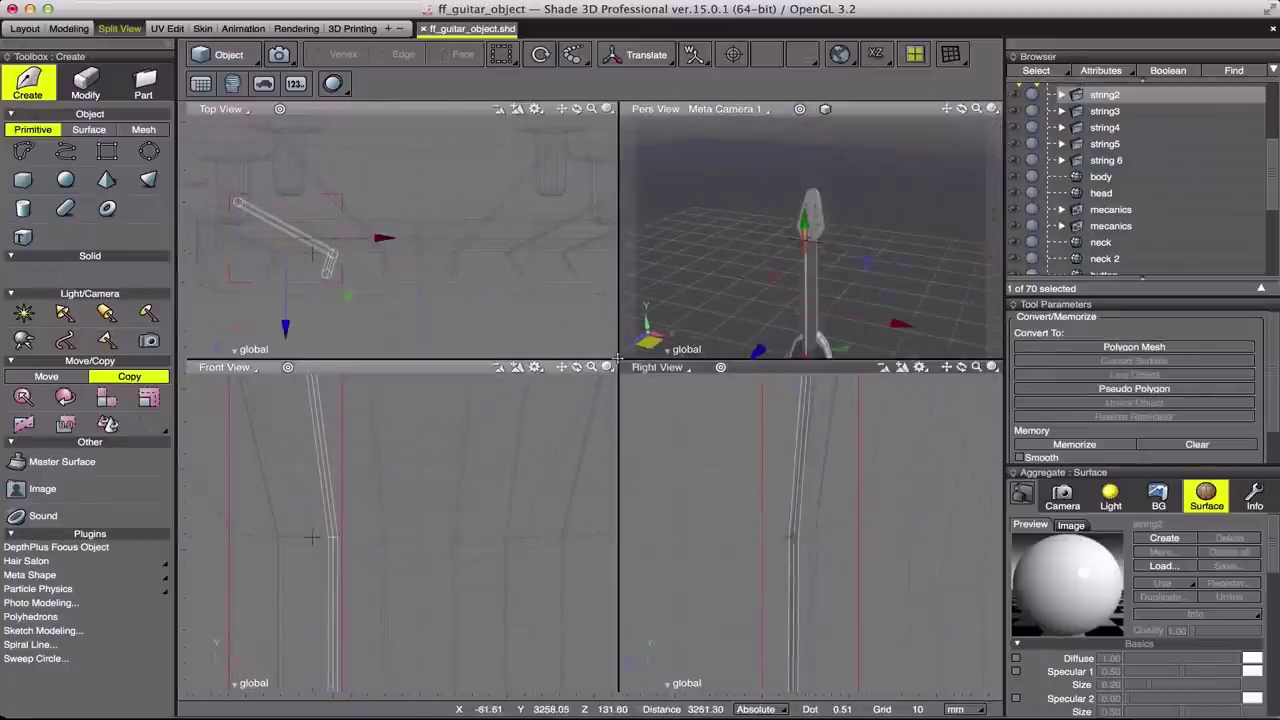
pyautogui.moveTo(618, 360); pyautogui.dragTo(552, 490)
pyautogui.moveTo(780, 300); pyautogui.dragTo(810, 280, button='middle')
pyautogui.scroll(3, 1140, 180)
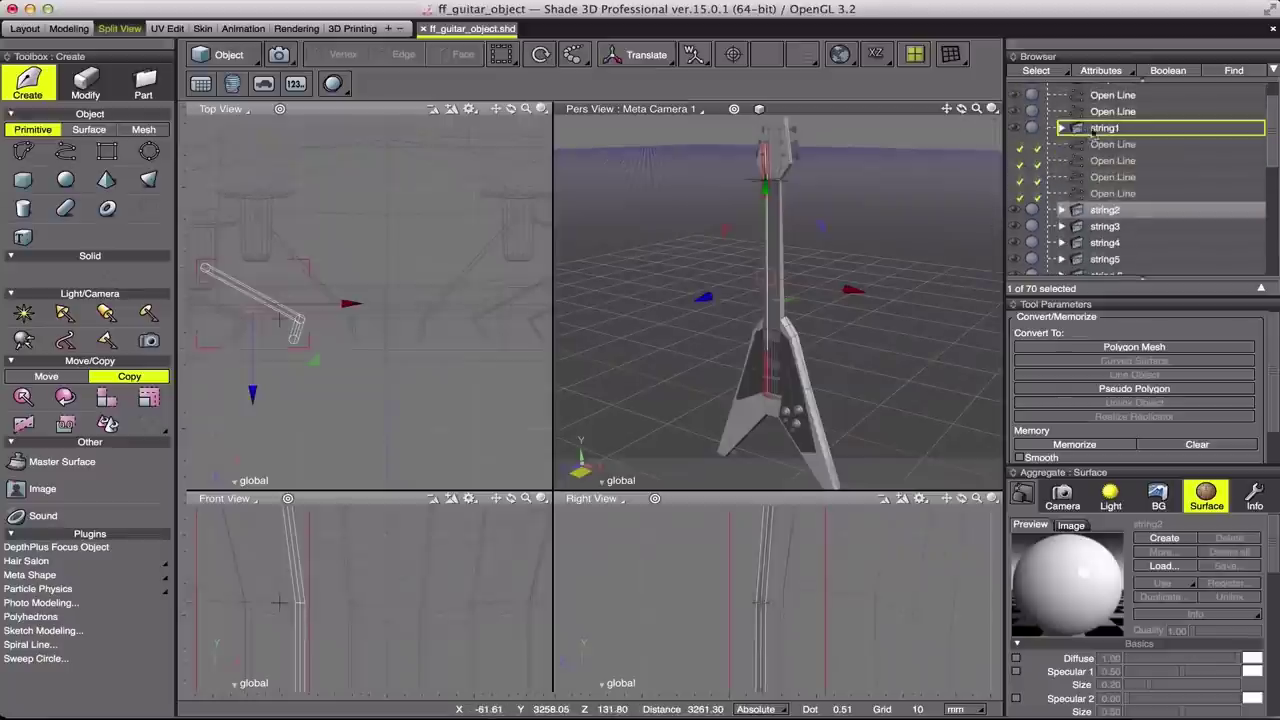
# Step: Create a new part named 'strings group' below string1
pyautogui.click(1063, 132)
pyautogui.click(143, 85)
pyautogui.click(38, 133)
pyautogui.write('strings')
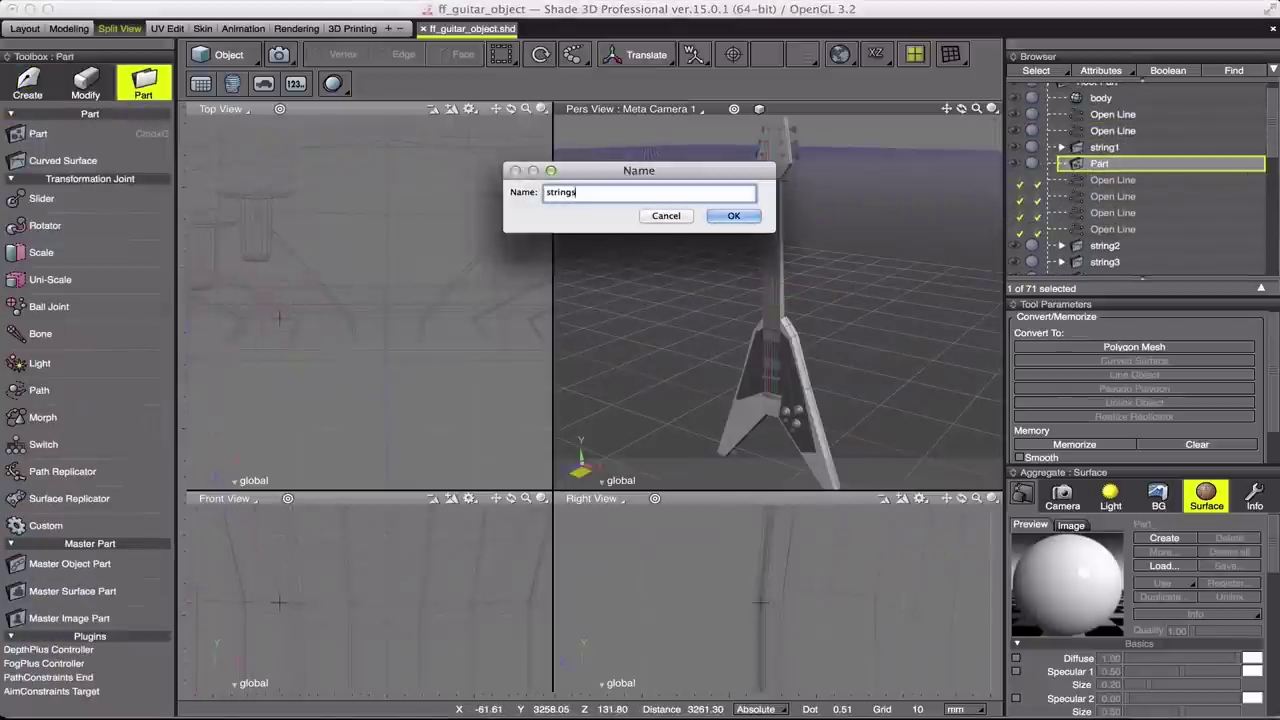
pyautogui.write('group')
pyautogui.press('Return')
# Step: Move string2 through string 6 into 'strings group' and frame the whole guitar in perspective
pyautogui.keyDown('shift'); pyautogui.click(1104, 194); pyautogui.keyUp('shift')
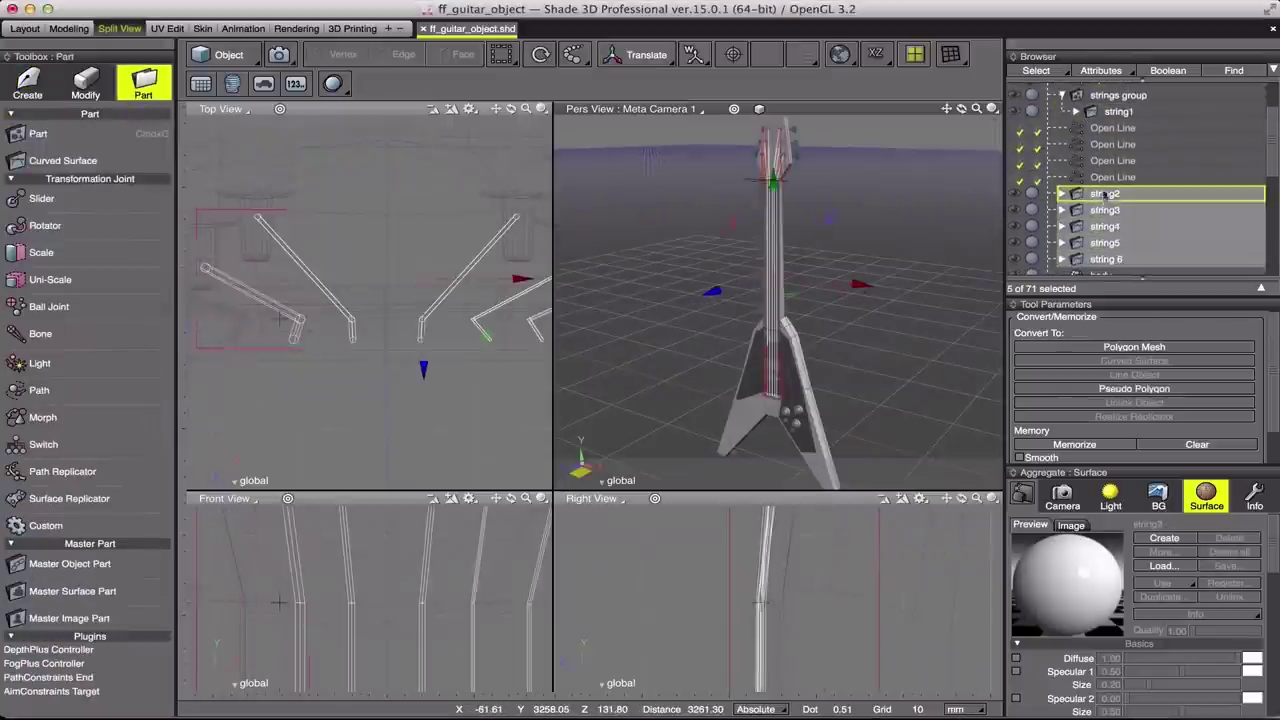
pyautogui.moveTo(1120, 128); pyautogui.dragTo(1118, 95)
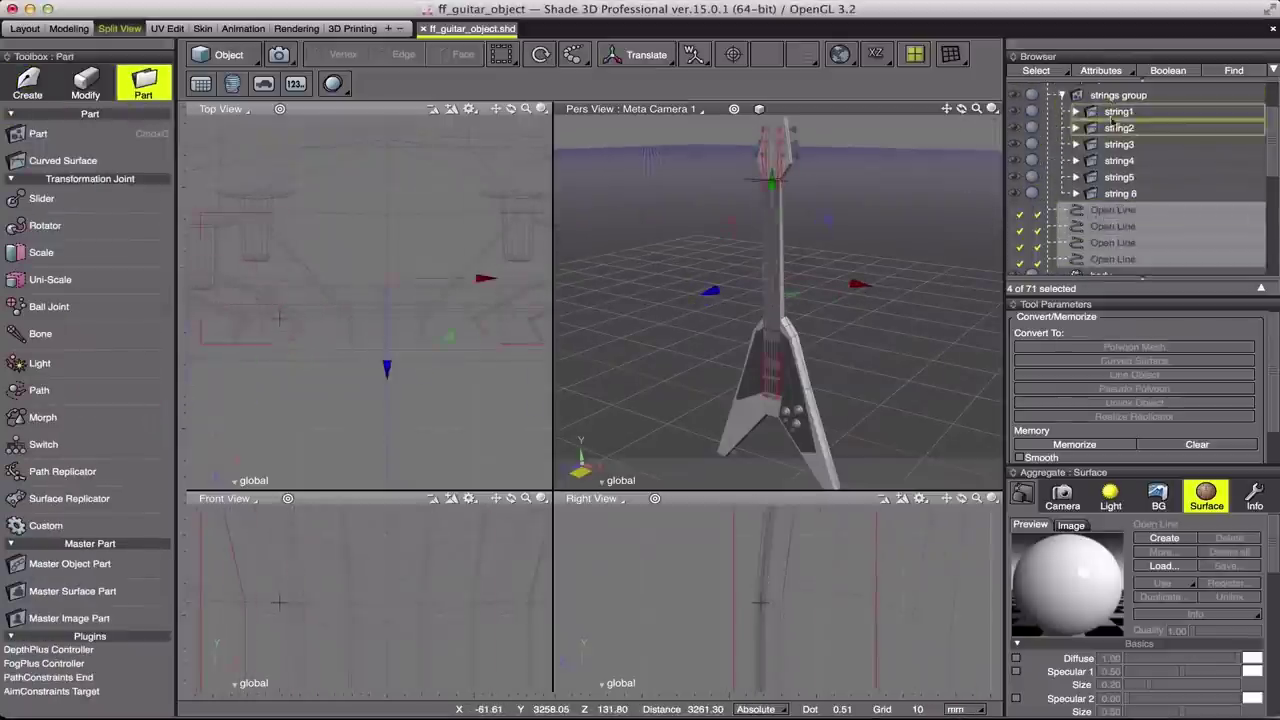
pyautogui.click(1062, 95)
pyautogui.click(69, 28)
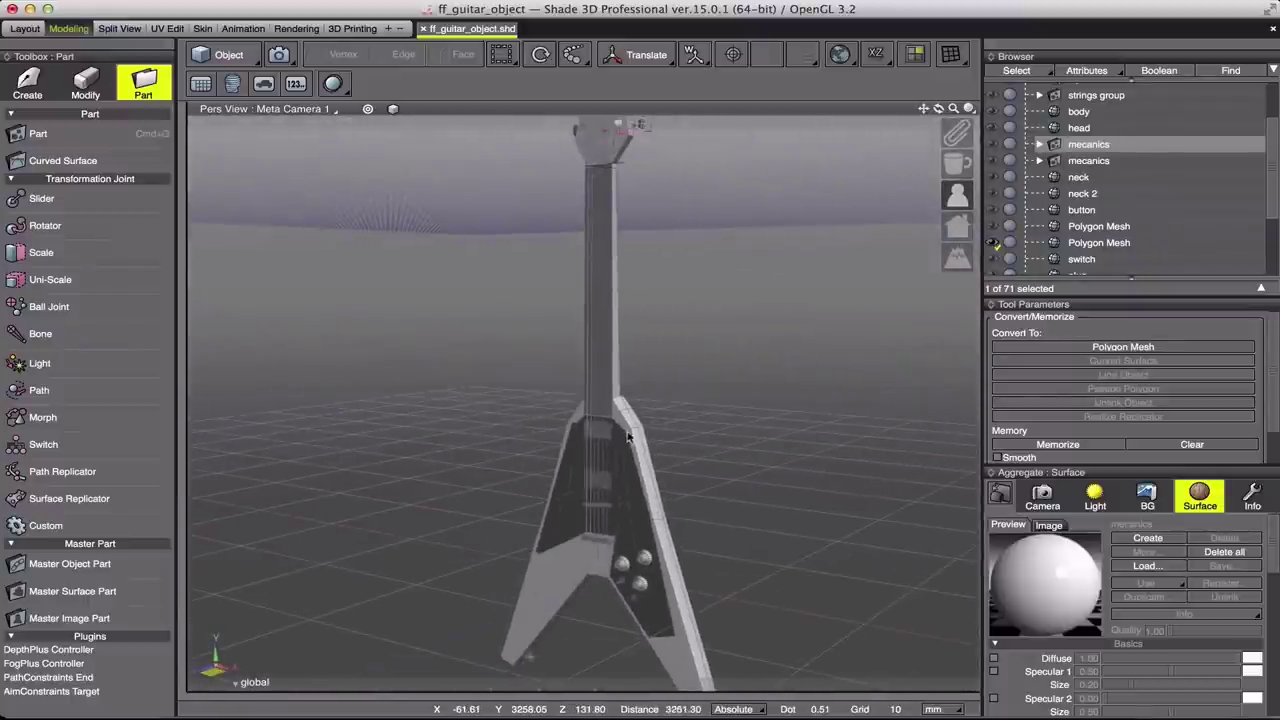
pyautogui.click(1078, 111)
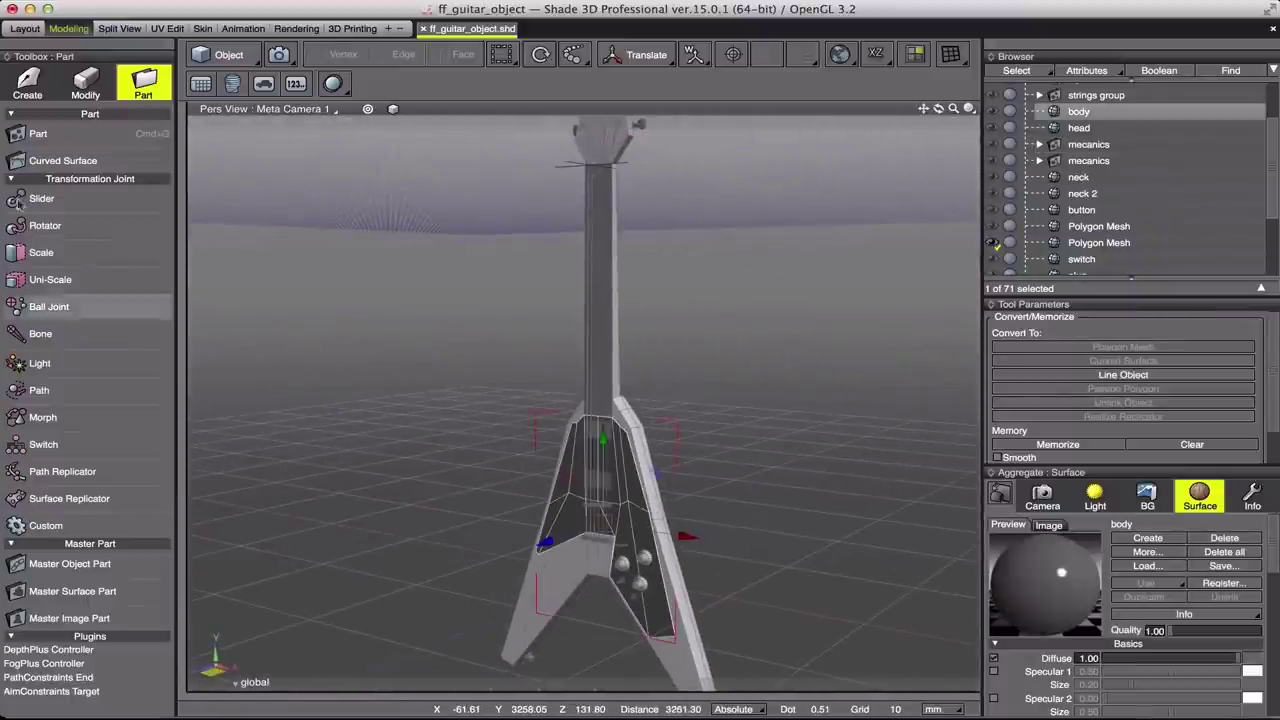
pyautogui.click(85, 82)
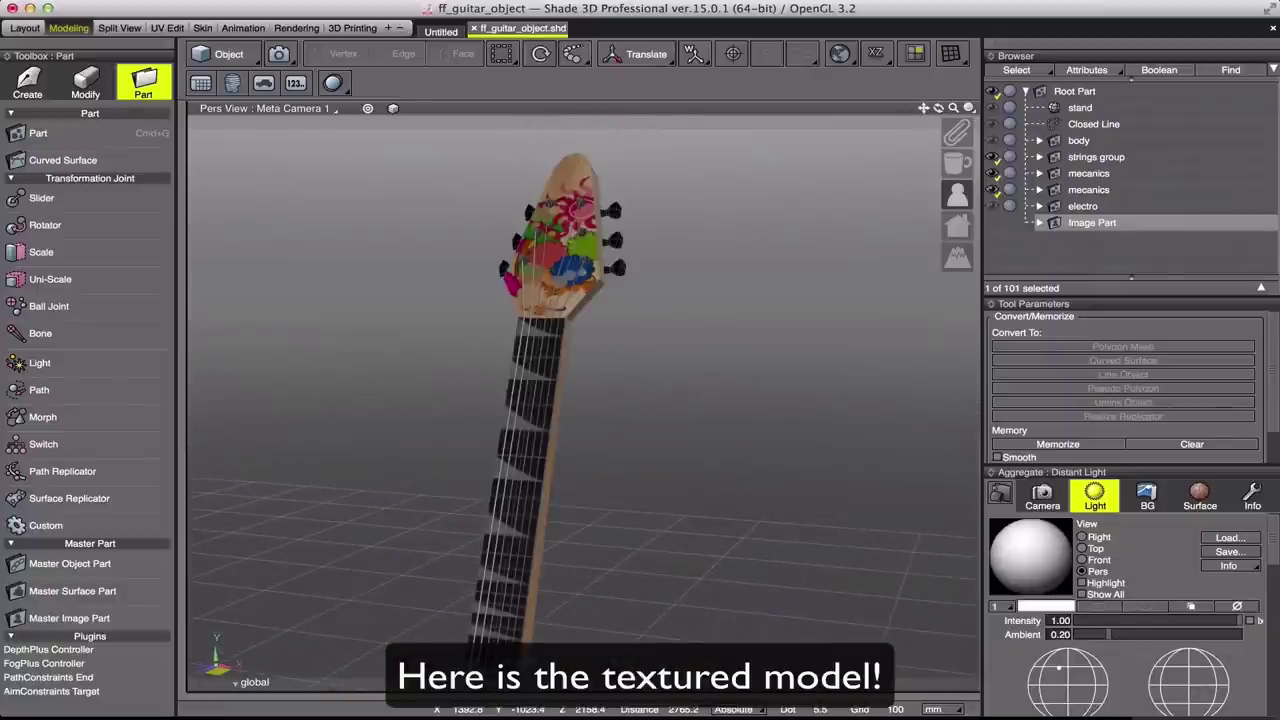
# Step: Switch the viewport to Preview Rendering and orbit around the guitar on its stand
pyautogui.click(968, 108)
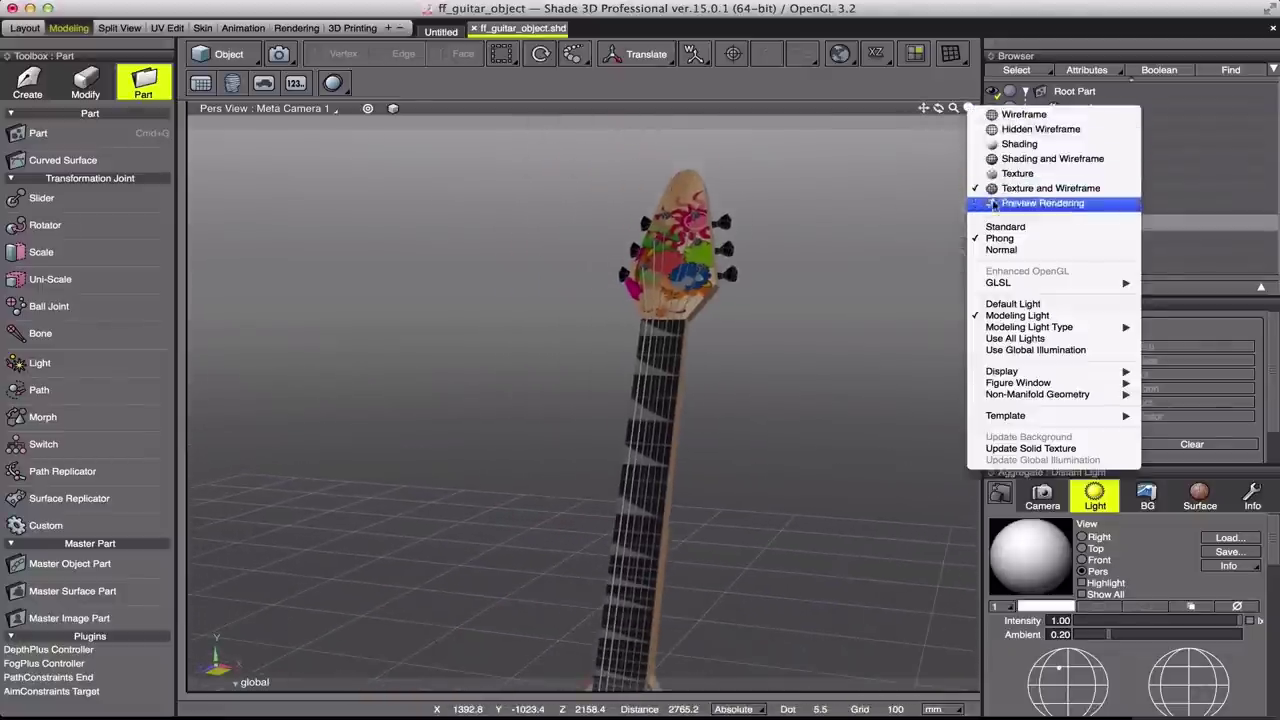
pyautogui.click(1040, 203)
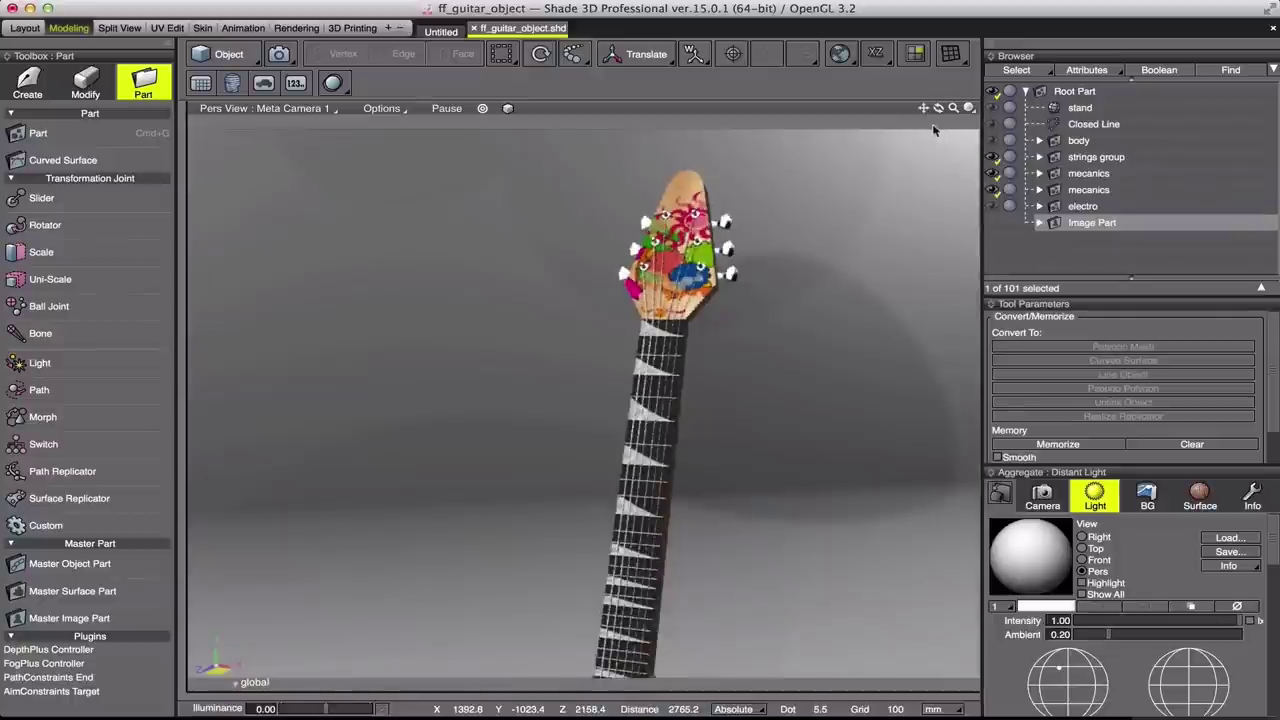
pyautogui.moveTo(928, 110); pyautogui.dragTo(940, 112)
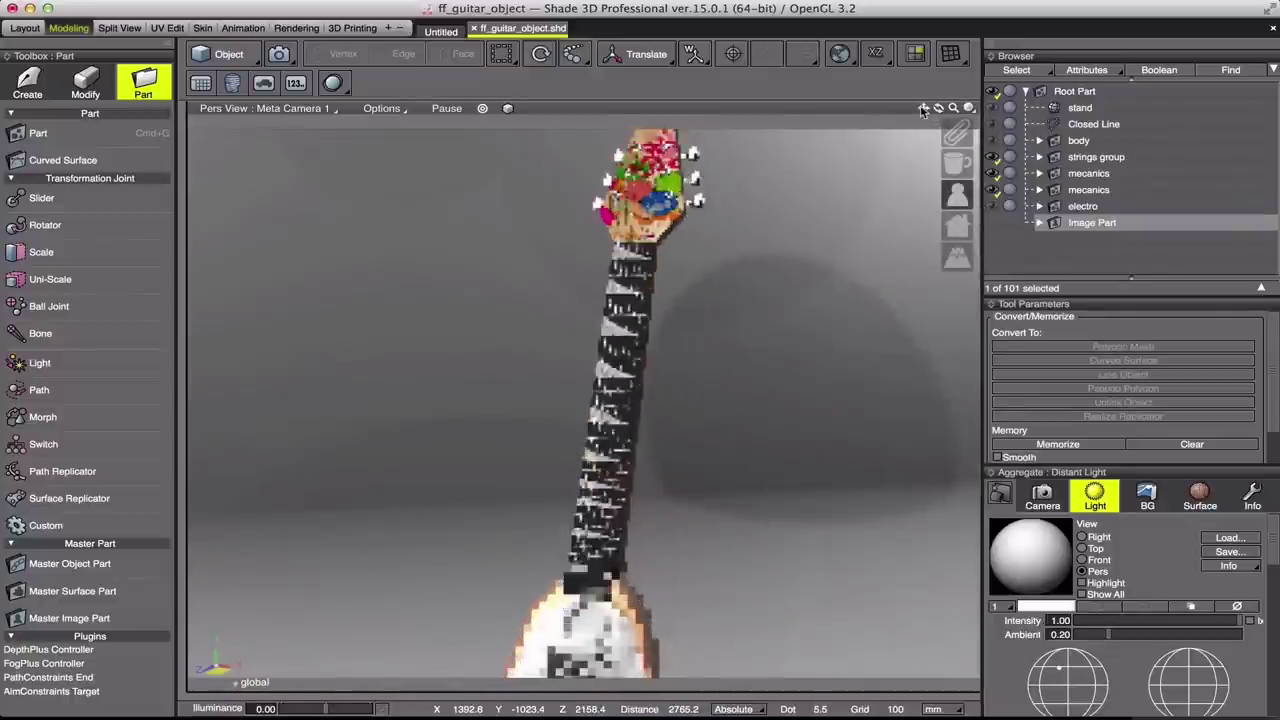
pyautogui.moveTo(926, 109); pyautogui.dragTo(925, 115)
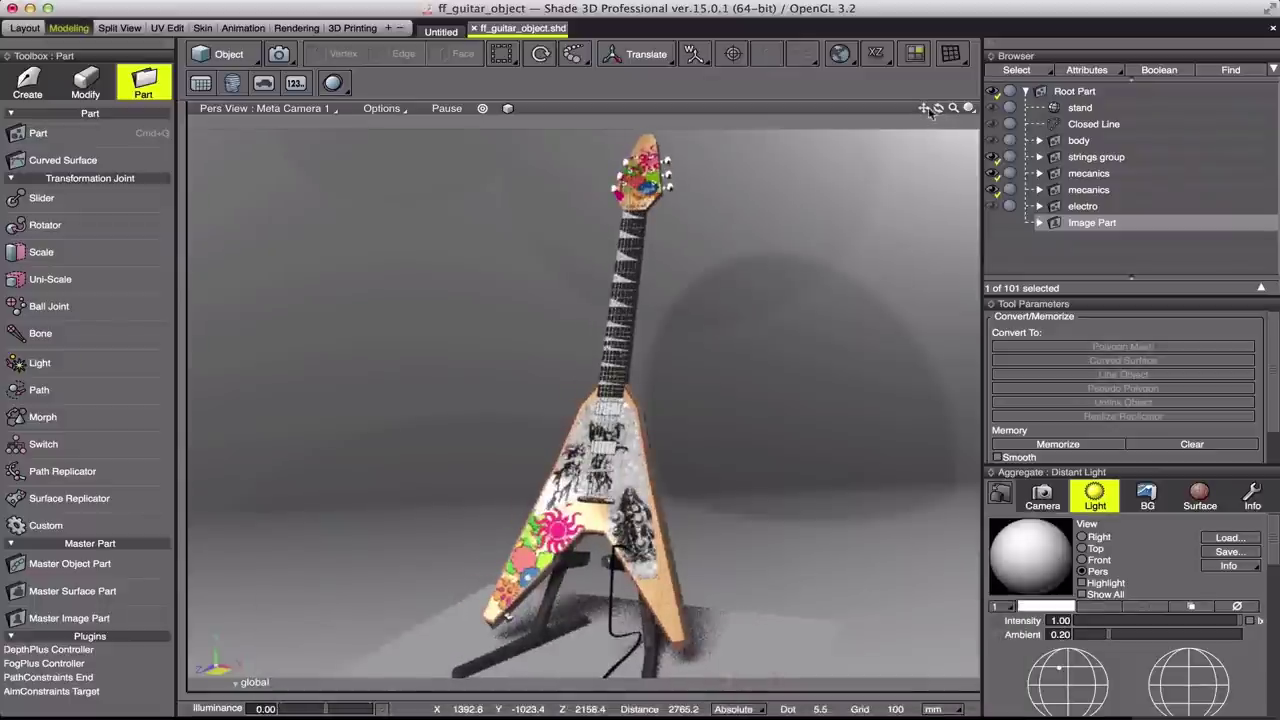
pyautogui.moveTo(922, 110); pyautogui.dragTo(938, 112)
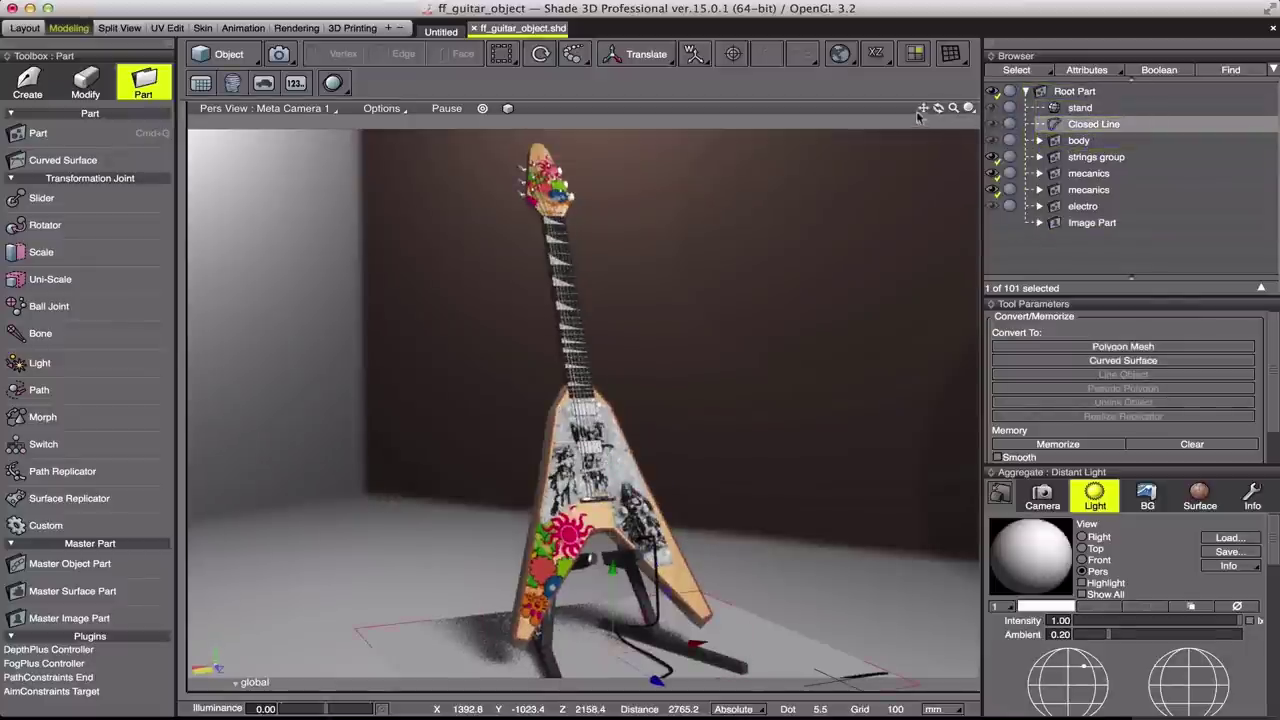
pyautogui.moveTo(919, 116); pyautogui.dragTo(922, 110)
# Step: Select strings group and set the viewport back to Texture and Wireframe
pyautogui.click(1096, 158)
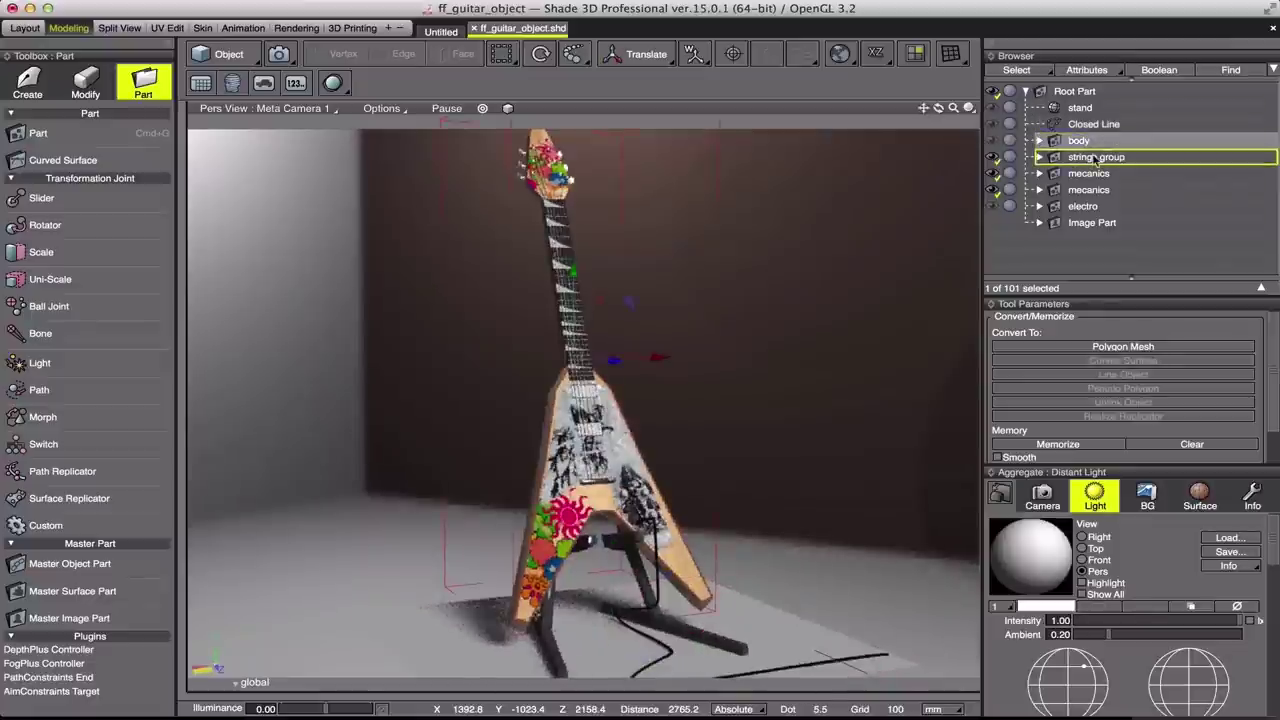
pyautogui.click(969, 110)
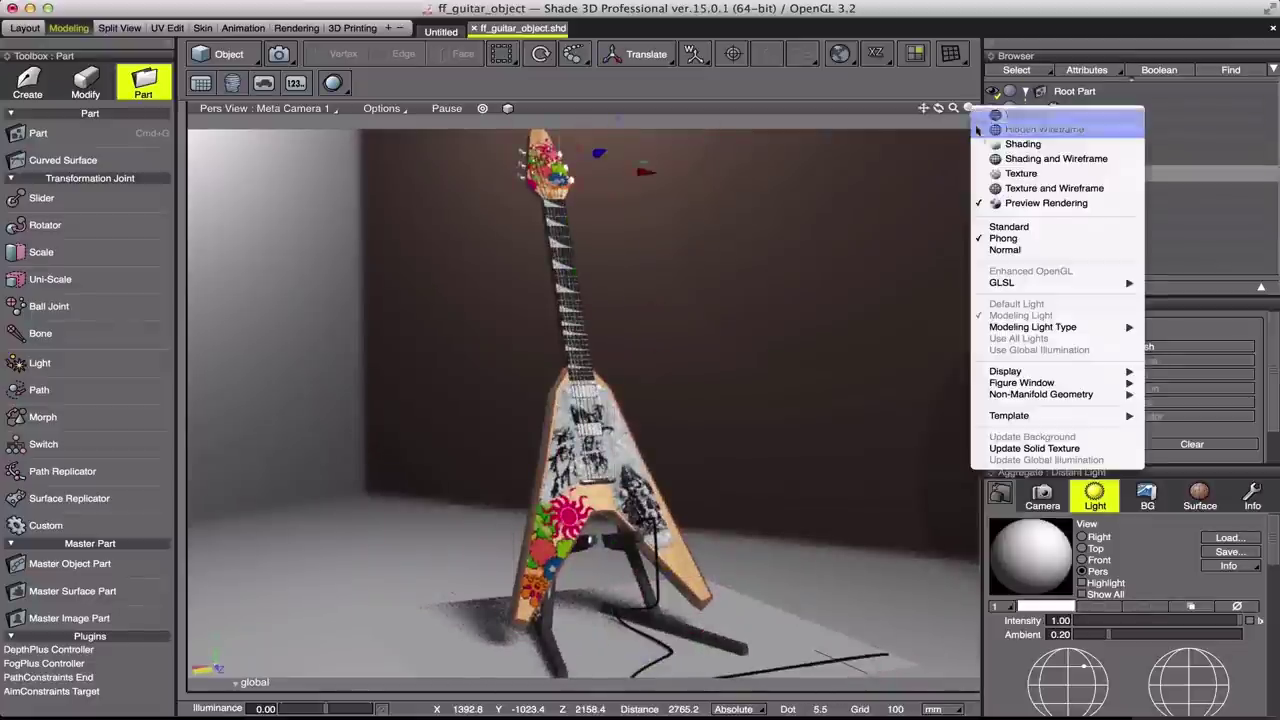
pyautogui.click(1007, 188)
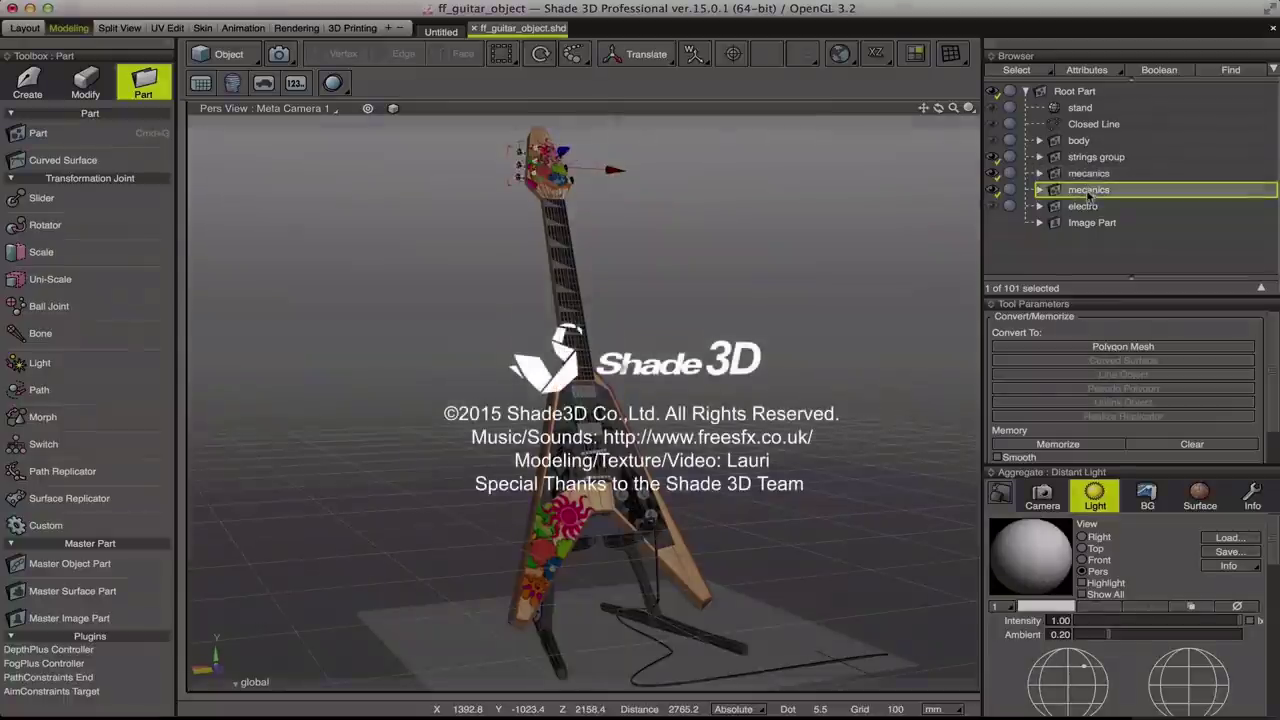